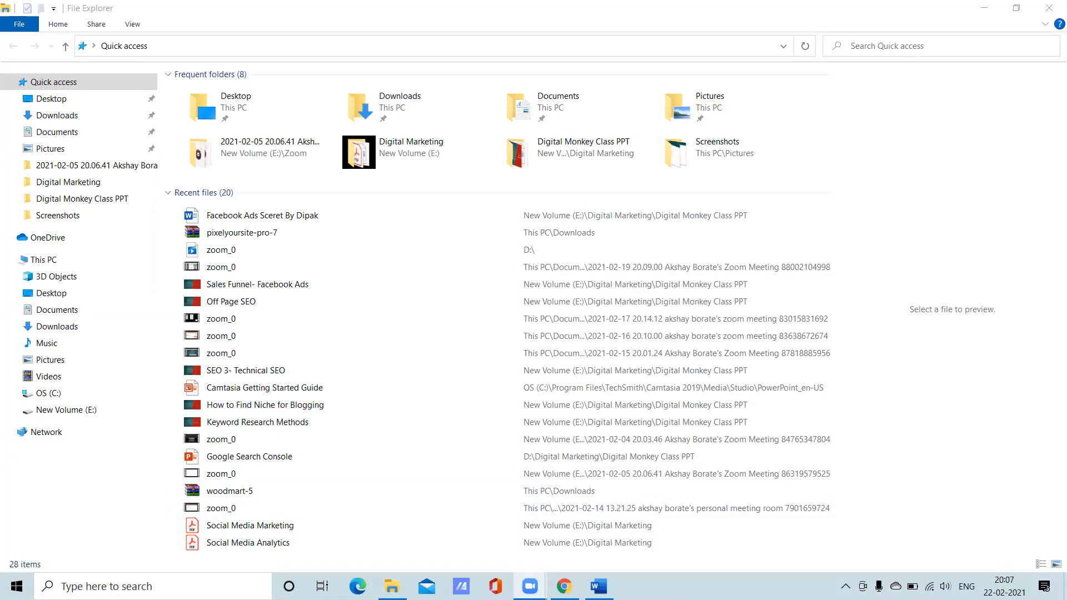
Step: Switch from File Explorer to the Chrome browser window
{"action": "key", "text": "alt+Tab"}
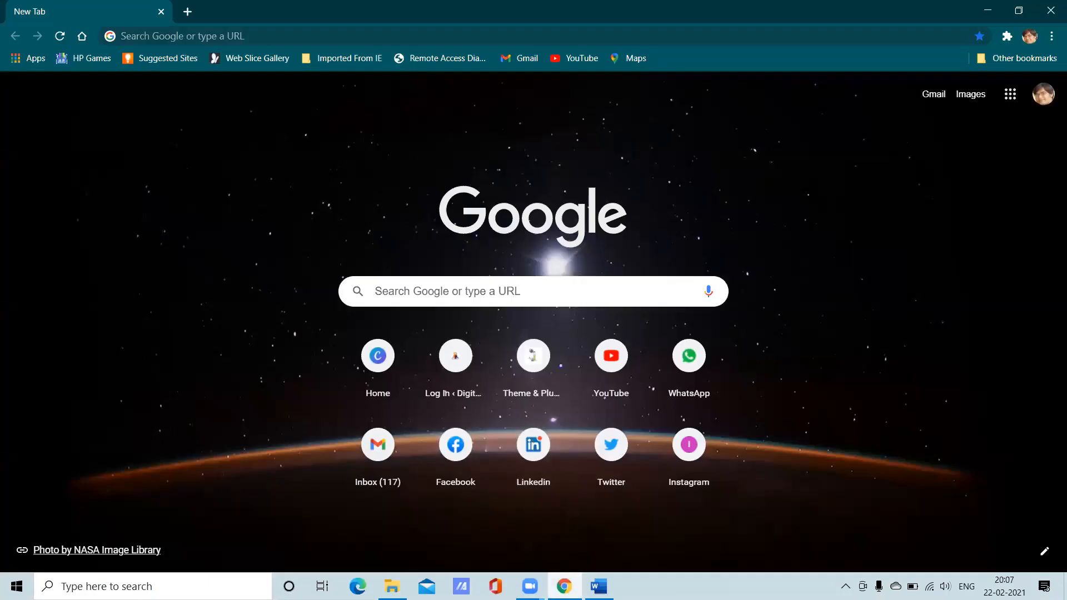
{"action": "left_click", "coordinate": [564, 587]}
{"action": "left_click", "coordinate": [565, 586]}
{"action": "left_click", "coordinate": [530, 586]}
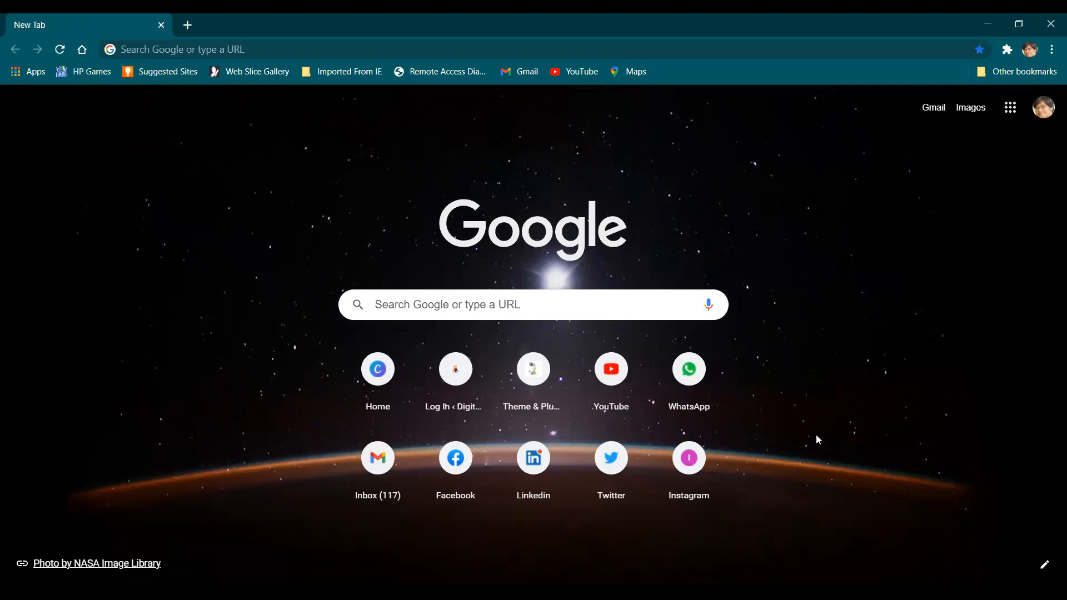
{"action": "left_click", "coordinate": [212, 49]}
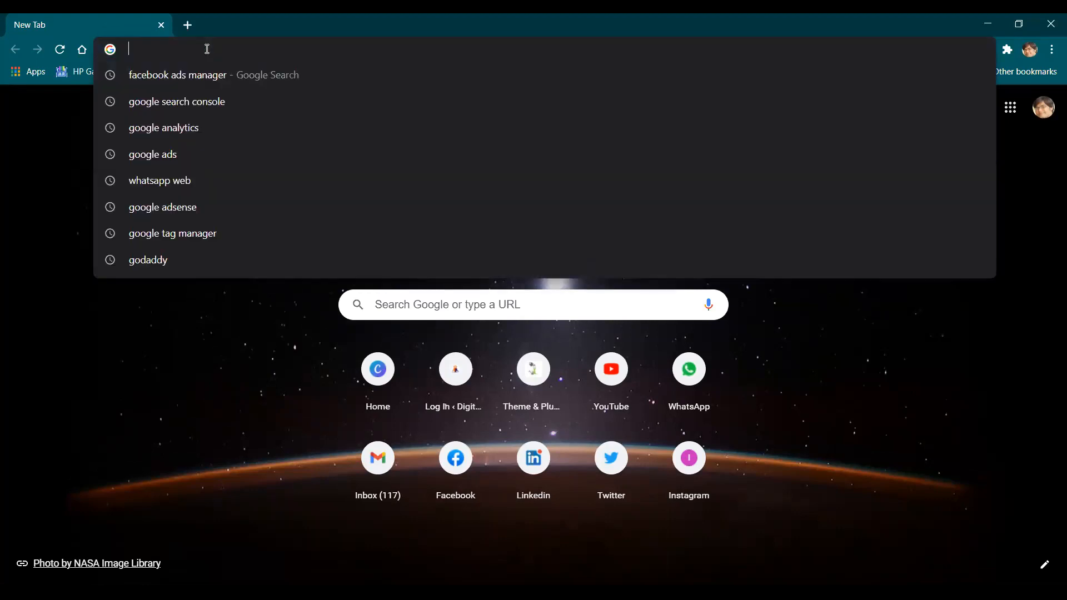
{"action": "left_click", "coordinate": [568, 561]}
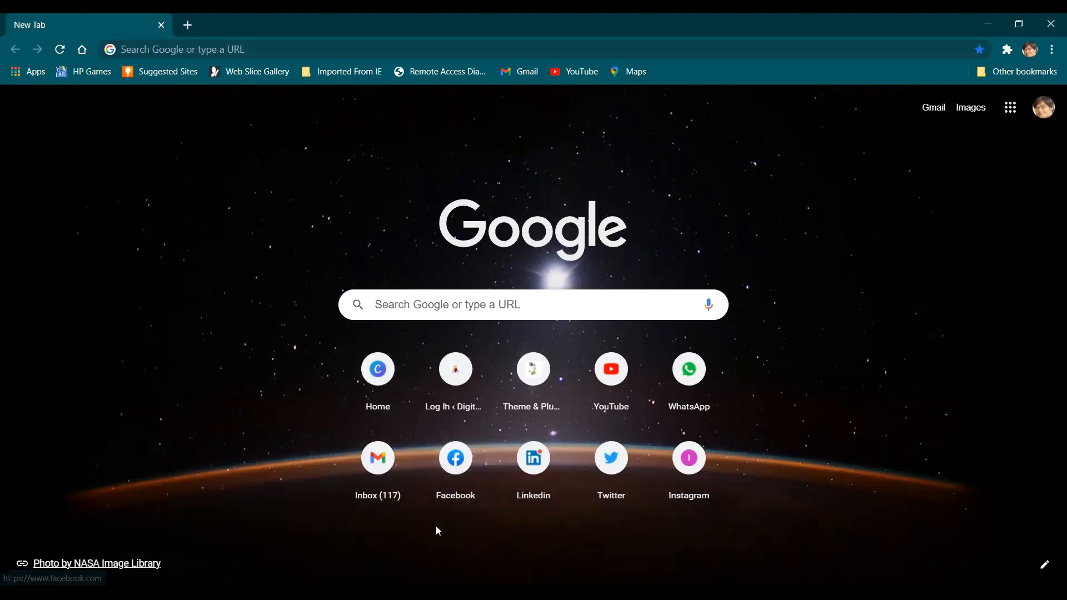
{"action": "key", "text": "alt+Tab"}
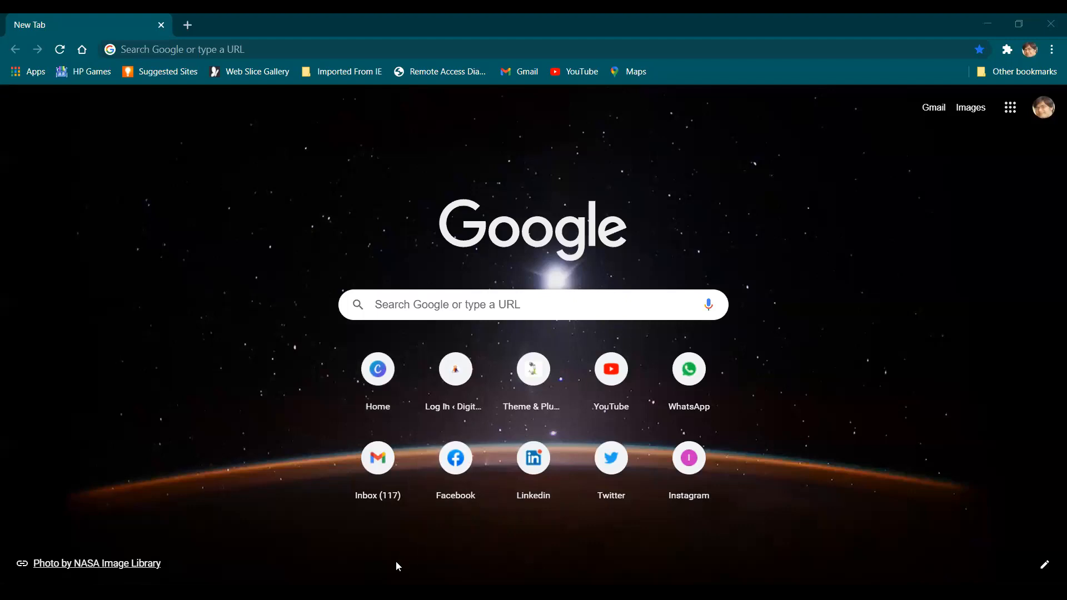
Step: Open Facebook from the new tab page's shortcuts and look over the home feed and the list of shortcuts
{"action": "left_click", "coordinate": [456, 464]}
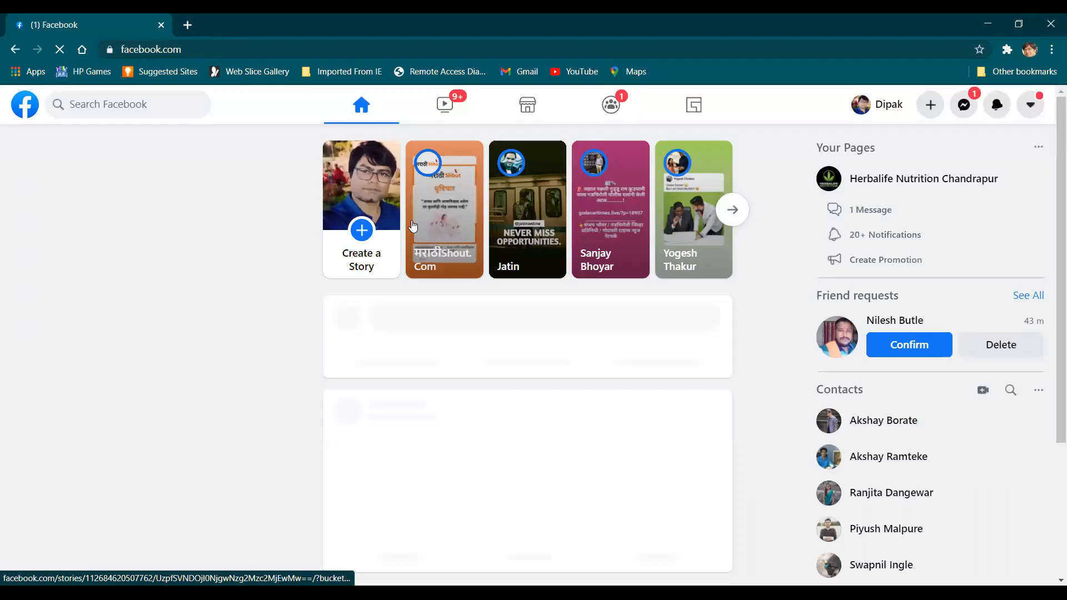
{"action": "scroll", "coordinate": [413, 225], "scroll_direction": "down", "scroll_amount": 2}
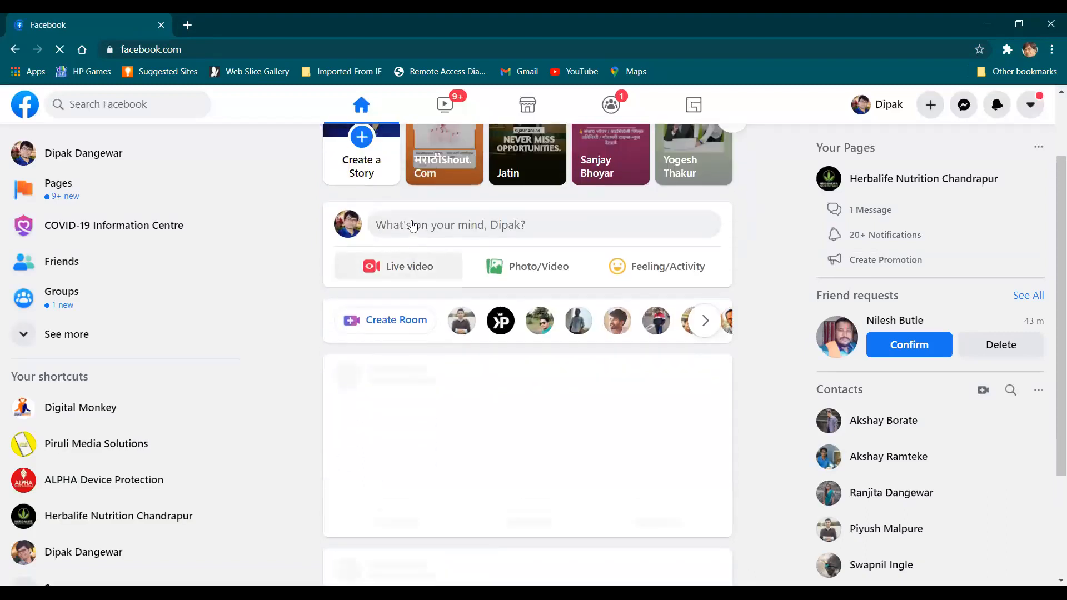
{"action": "scroll", "coordinate": [413, 226], "scroll_direction": "up", "scroll_amount": 2}
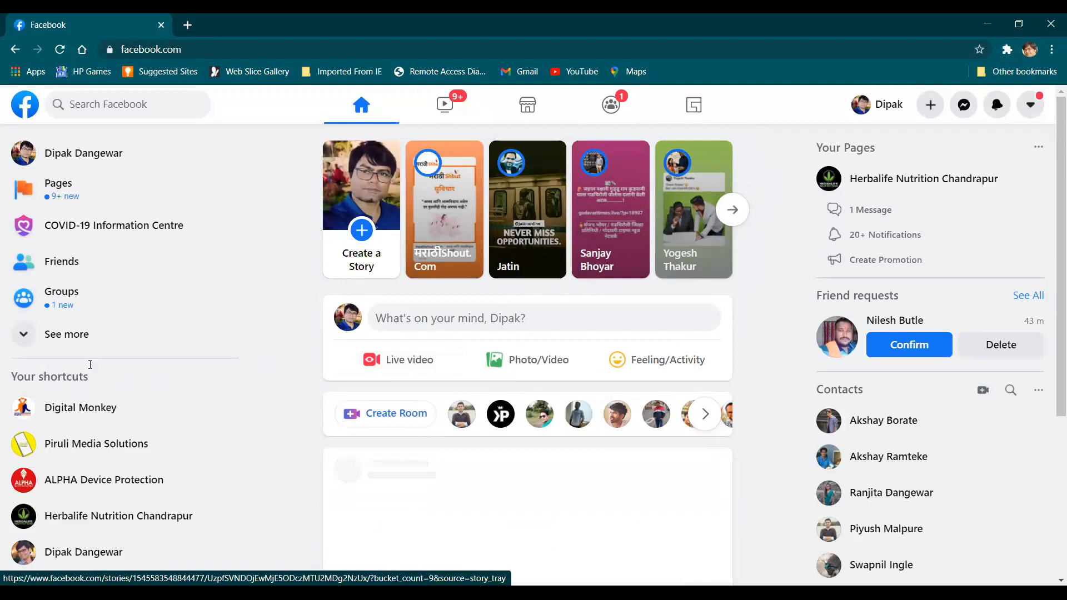
{"action": "scroll", "coordinate": [90, 364], "scroll_direction": "down", "scroll_amount": 1}
{"action": "scroll", "coordinate": [103, 358], "scroll_direction": "up", "scroll_amount": 1}
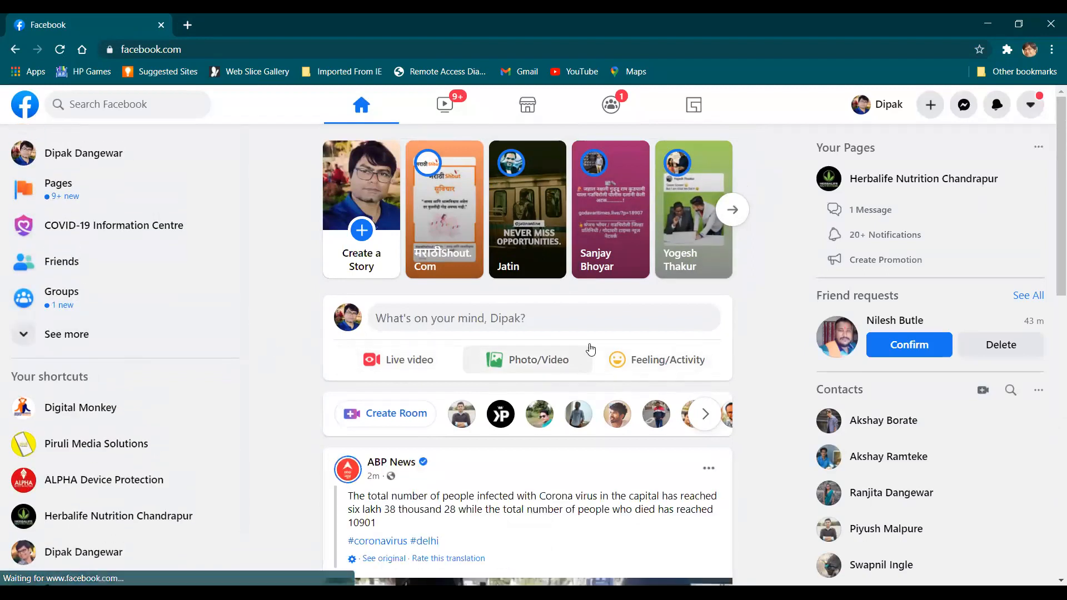
{"action": "scroll", "coordinate": [144, 302], "scroll_direction": "down", "scroll_amount": 1}
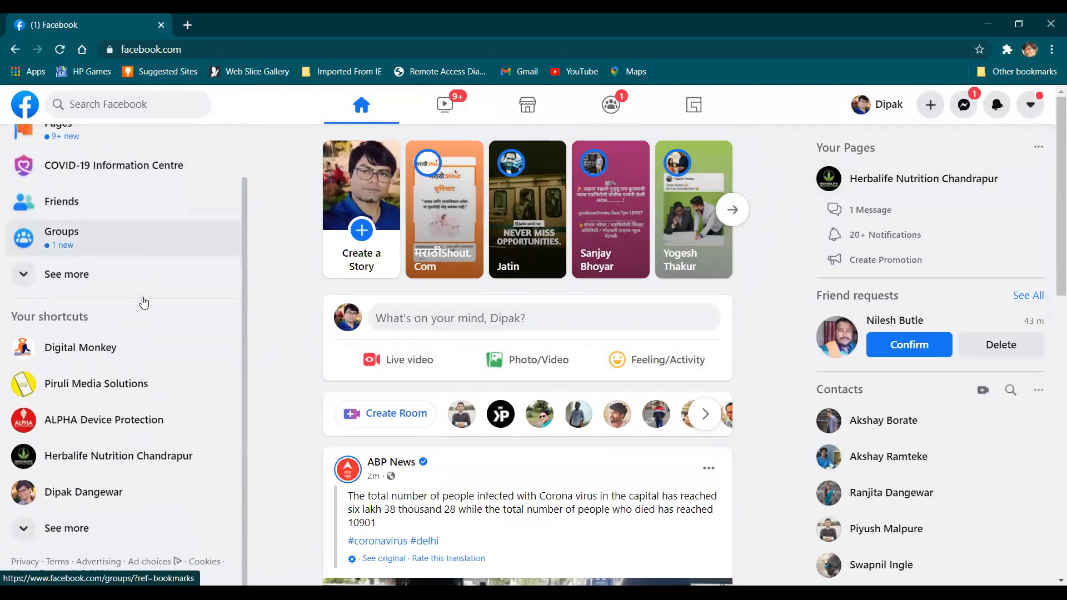
{"action": "scroll", "coordinate": [452, 334], "scroll_direction": "down", "scroll_amount": 3}
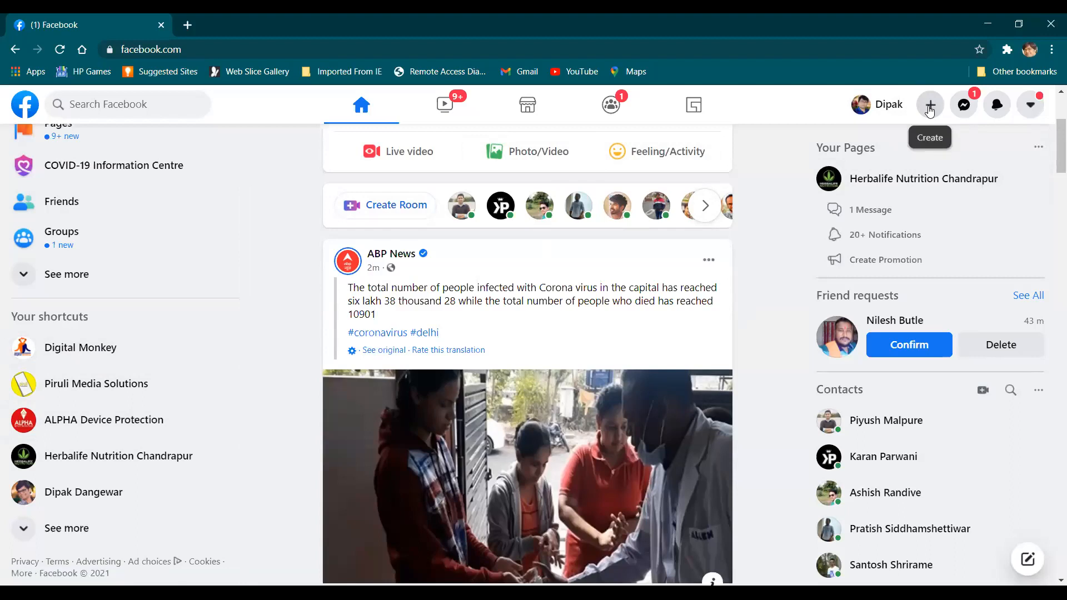
Step: Open the form for creating a new Facebook Page and examine its page name field and desktop preview
{"action": "left_click", "coordinate": [931, 111]}
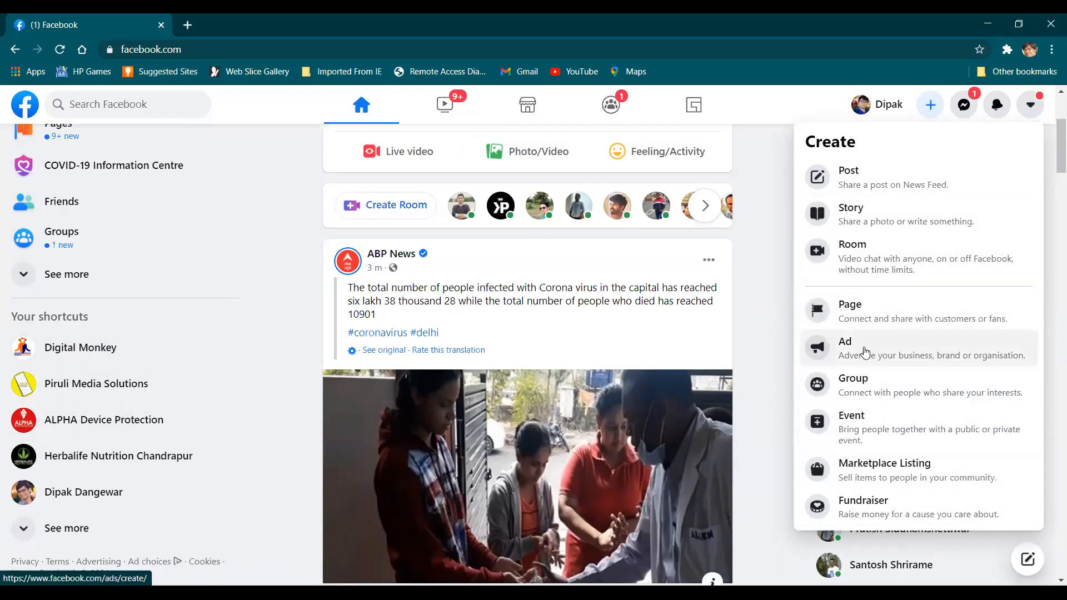
{"action": "left_click", "coordinate": [863, 322]}
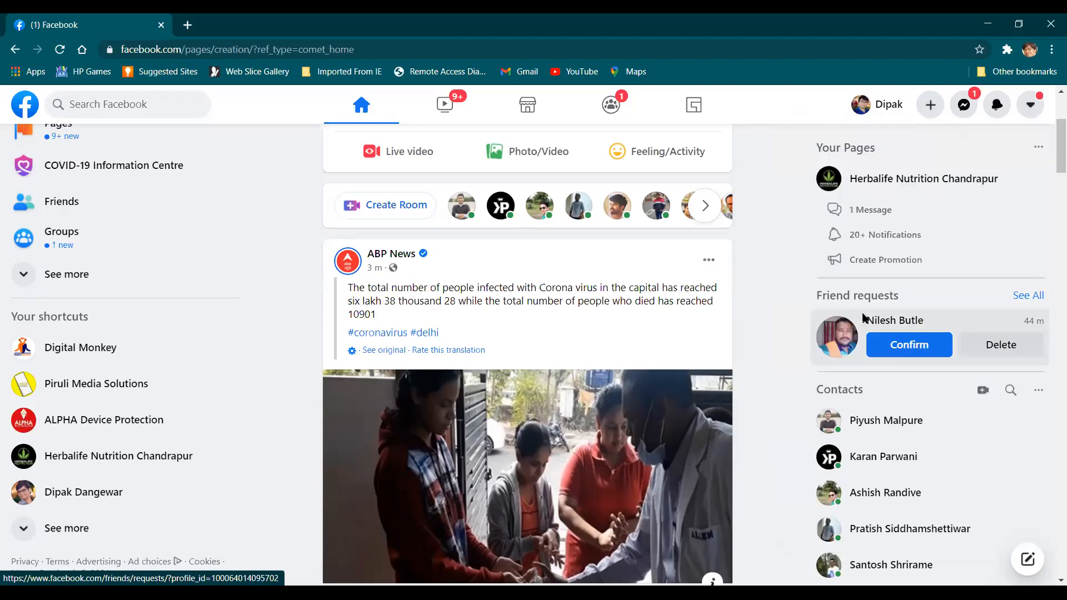
{"action": "left_click", "coordinate": [135, 241]}
{"action": "scroll", "coordinate": [487, 439], "scroll_direction": "down", "scroll_amount": 2}
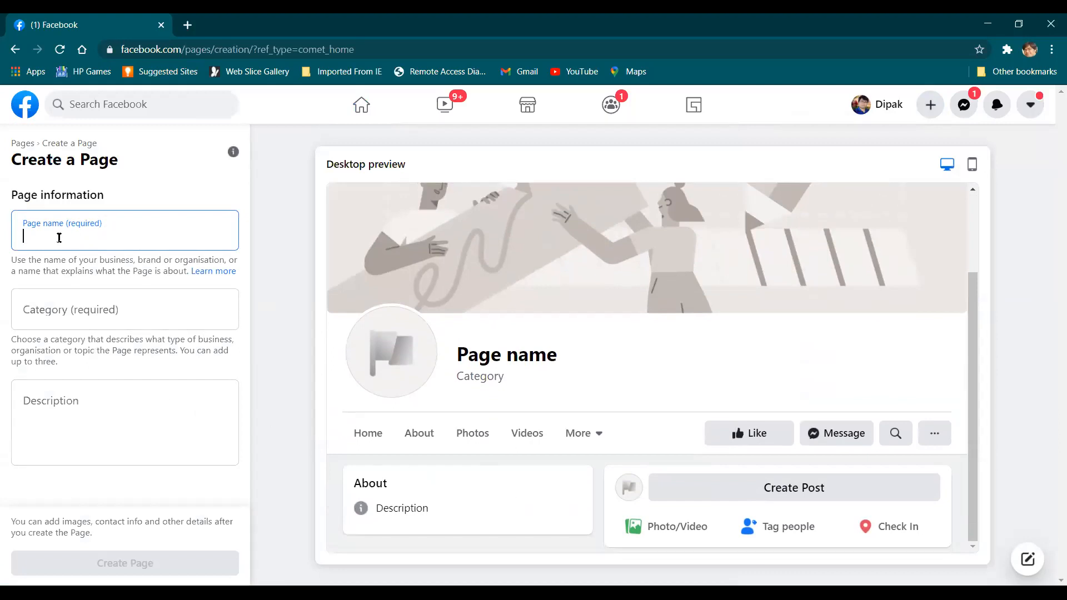
Step: Search the page categories for "edu", then clear the category entry
{"action": "left_click", "coordinate": [83, 310]}
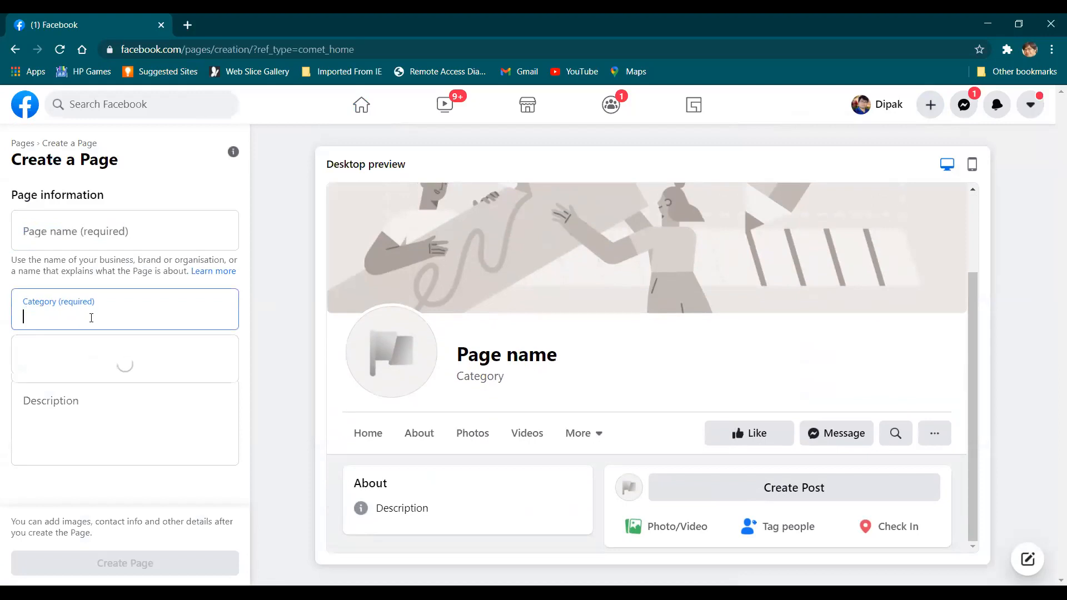
{"action": "type", "text": "edu"}
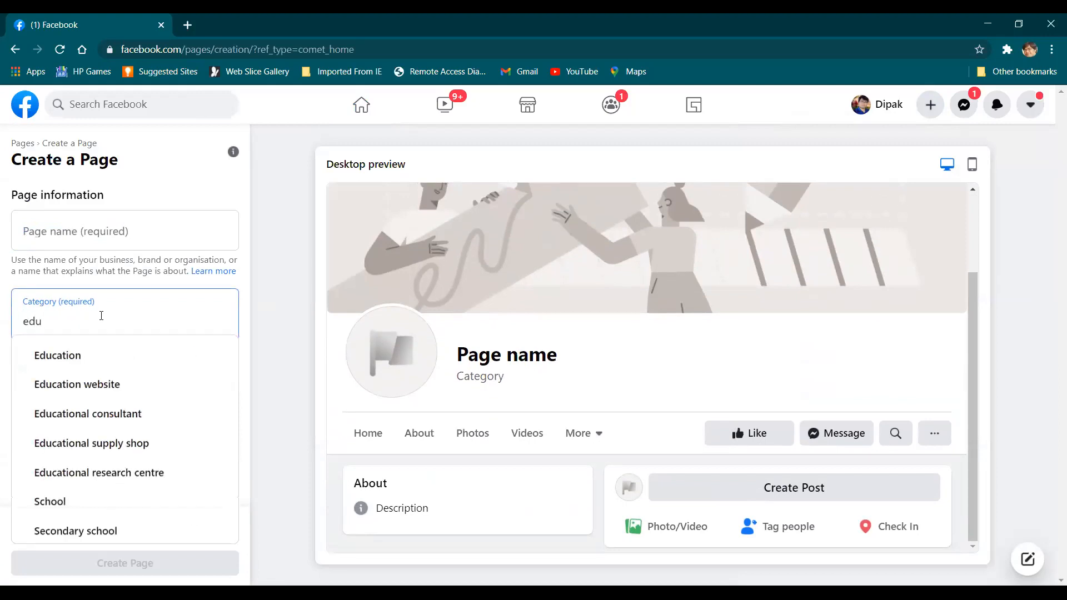
{"action": "key", "text": "BackSpace"}
{"action": "key", "text": "BackSpace"}
{"action": "key", "text": "BackSpace"}
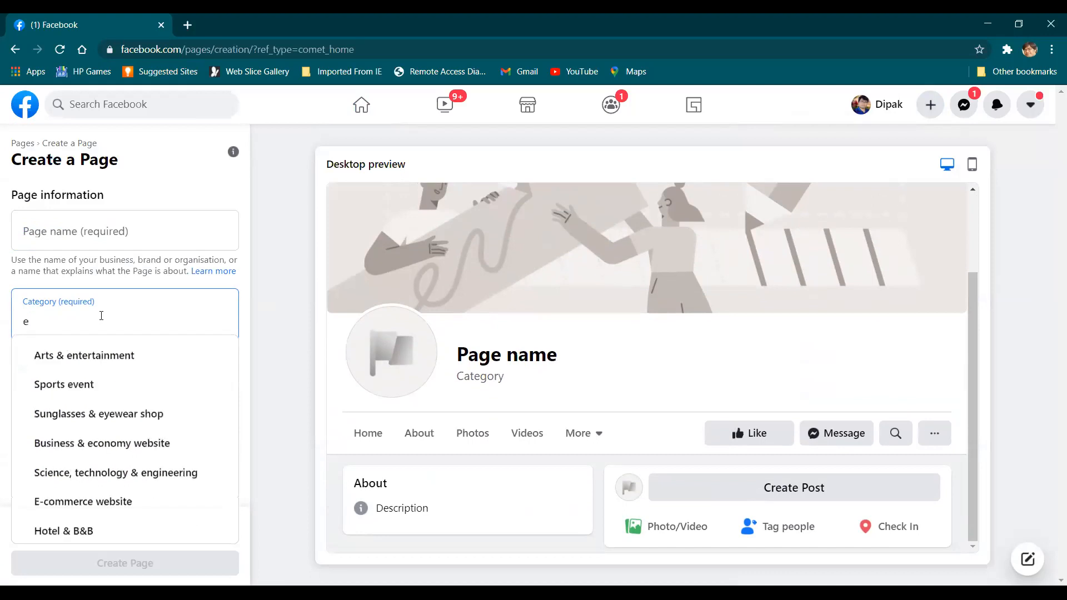
Step: Search the page categories for "trave", clear the entry and look at the description field's requirements
{"action": "type", "text": "trave"}
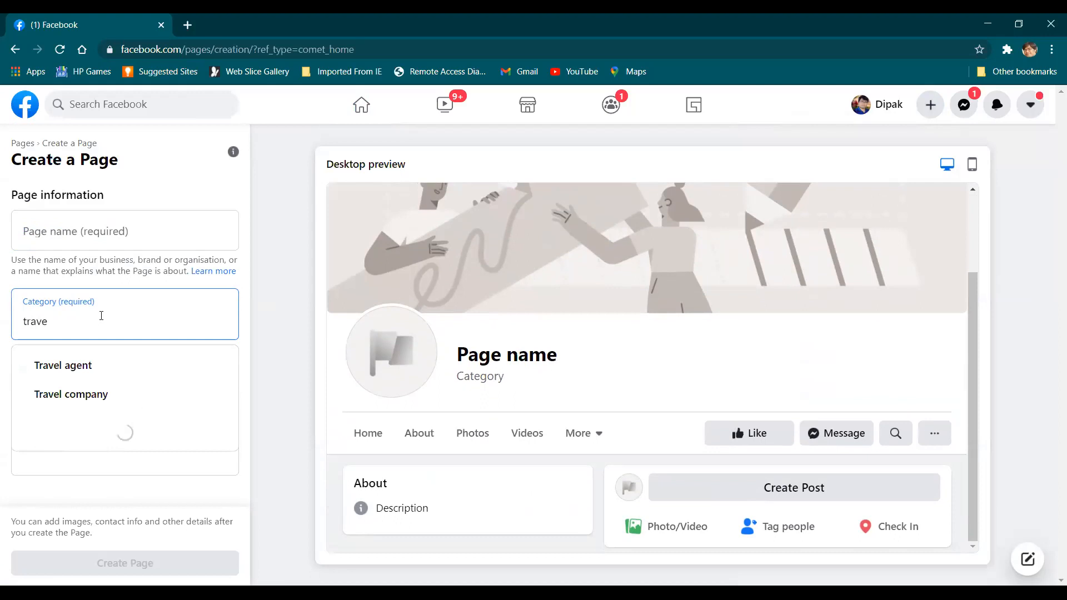
{"action": "key", "text": "BackSpace"}
{"action": "key", "text": "BackSpace"}
{"action": "key", "text": "BackSpace"}
{"action": "key", "text": "BackSpace"}
{"action": "key", "text": "BackSpace"}
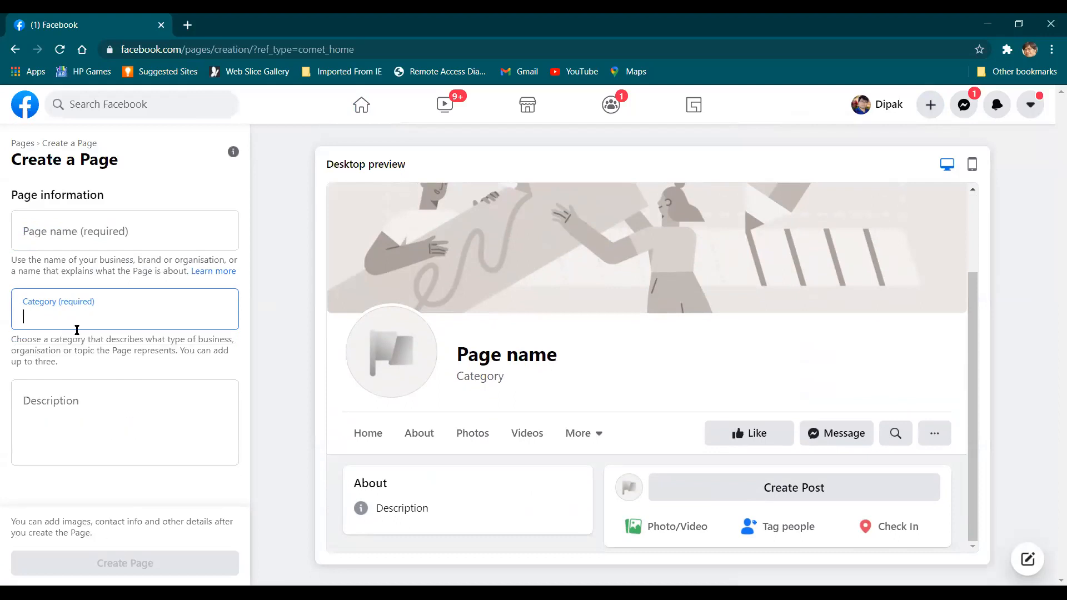
{"action": "left_click", "coordinate": [87, 417]}
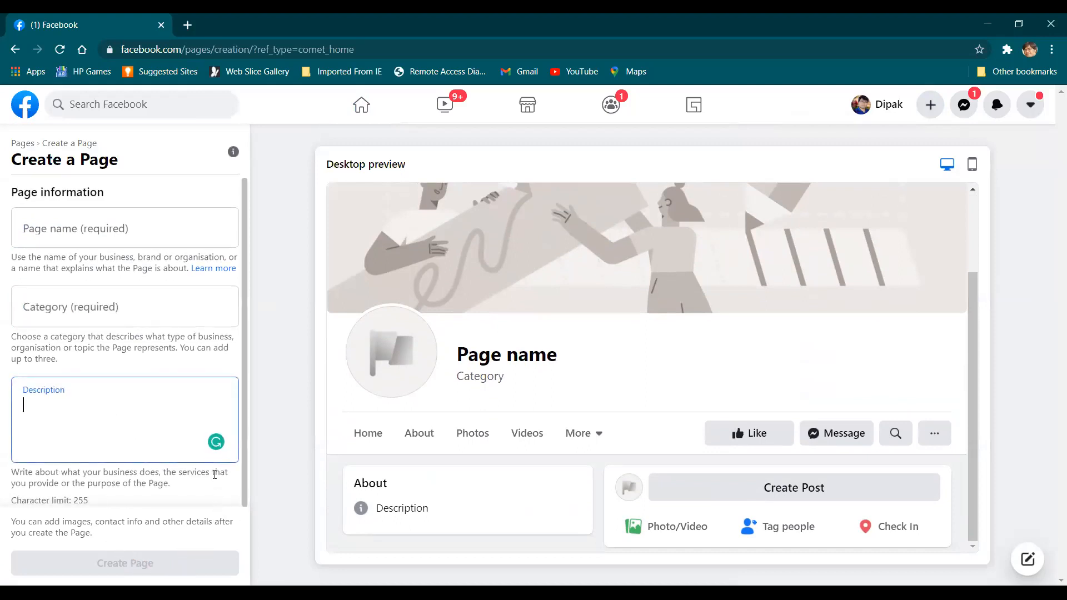
Step: Leave the page creation form and open the existing Digital Monkey page with its management options
{"action": "left_click", "coordinate": [16, 50]}
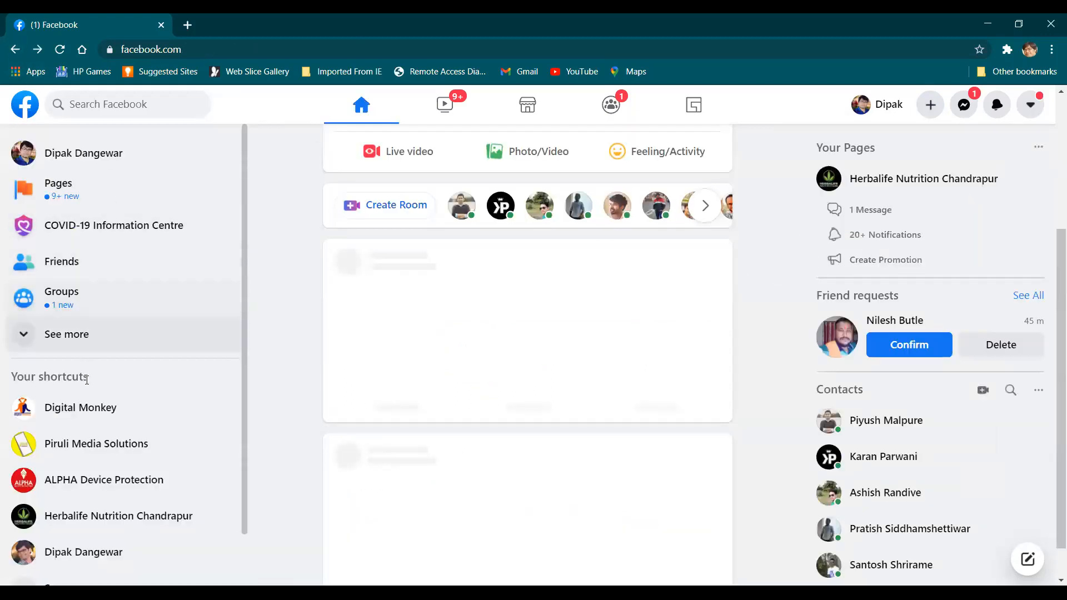
{"action": "left_click", "coordinate": [84, 408]}
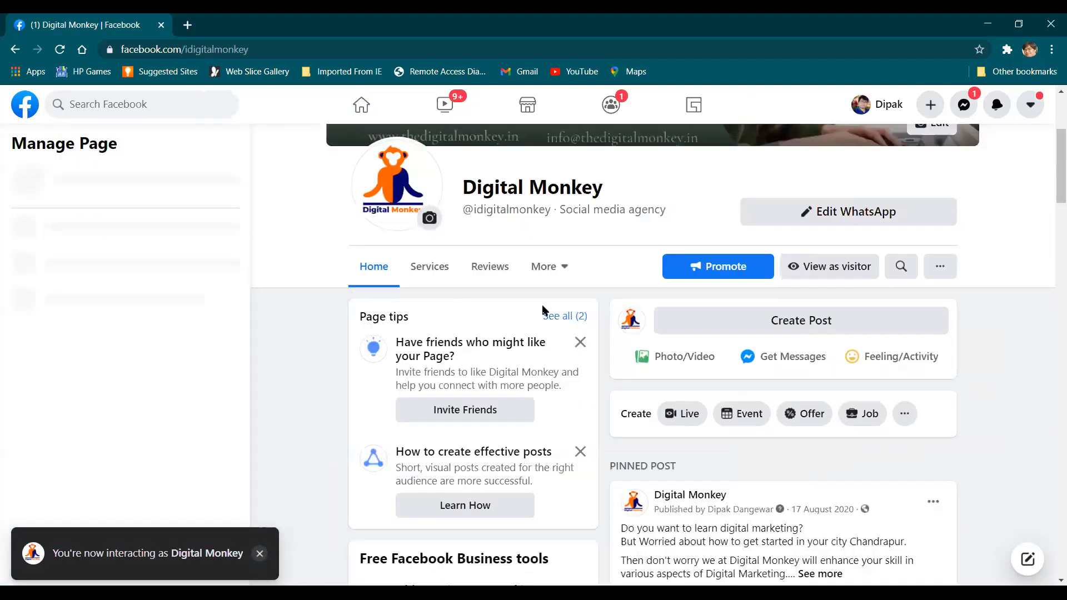
{"action": "scroll", "coordinate": [222, 358], "scroll_direction": "down", "scroll_amount": 4}
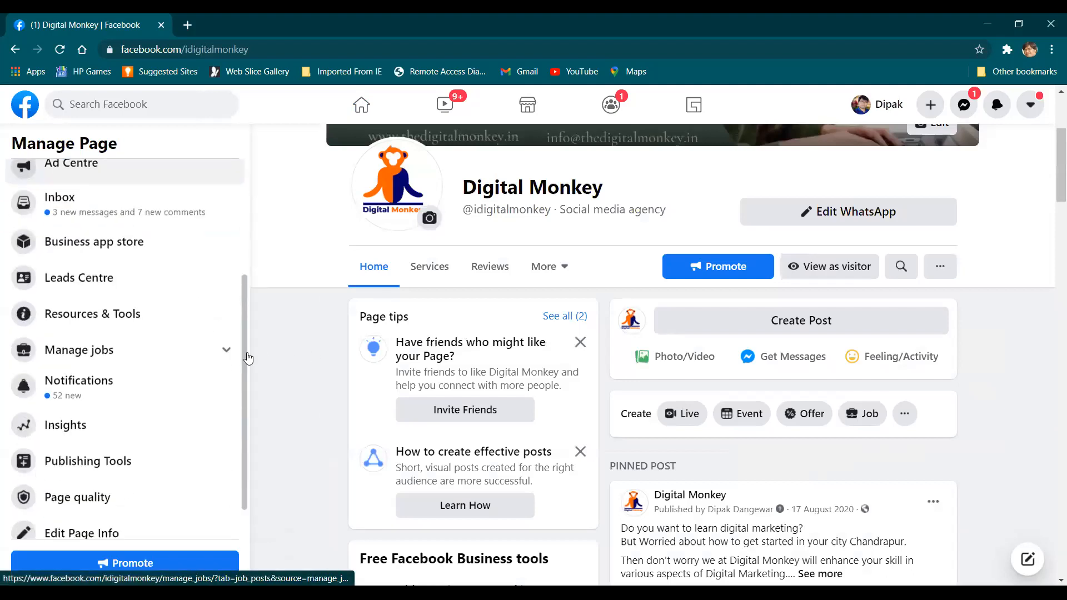
Step: Dismiss both page tips on the Digital Monkey page and open its page info for editing
{"action": "left_click", "coordinate": [580, 342]}
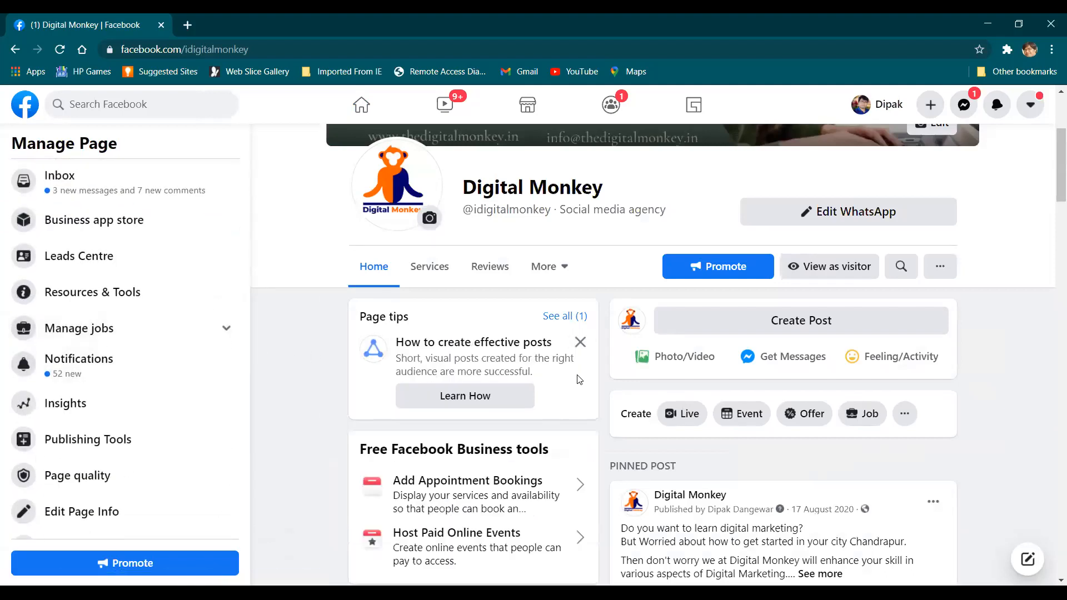
{"action": "left_click", "coordinate": [580, 343]}
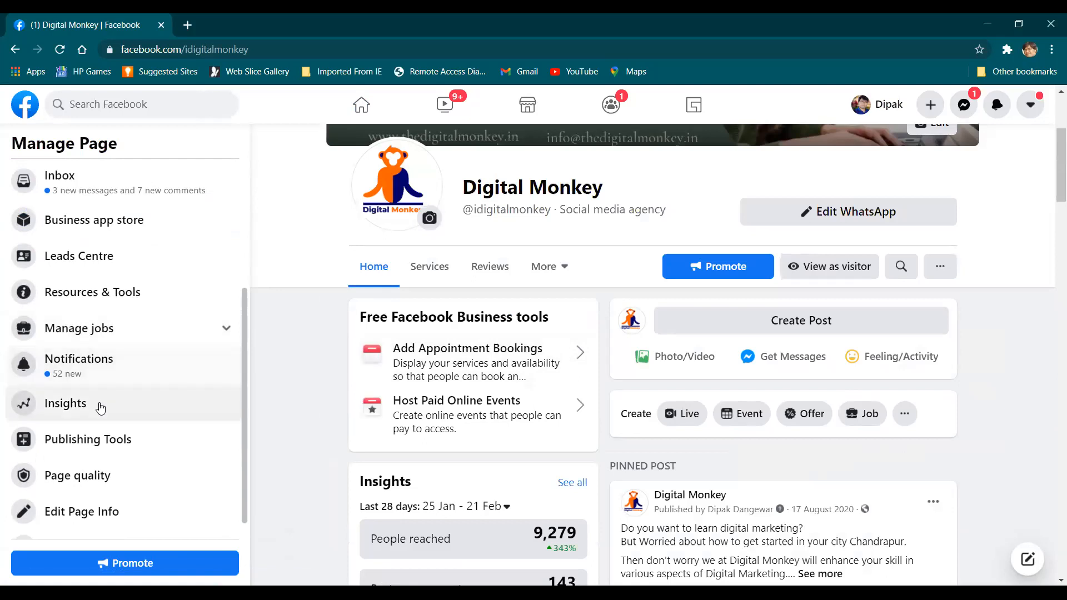
{"action": "scroll", "coordinate": [99, 439], "scroll_direction": "down", "scroll_amount": 1}
{"action": "left_click", "coordinate": [99, 493]}
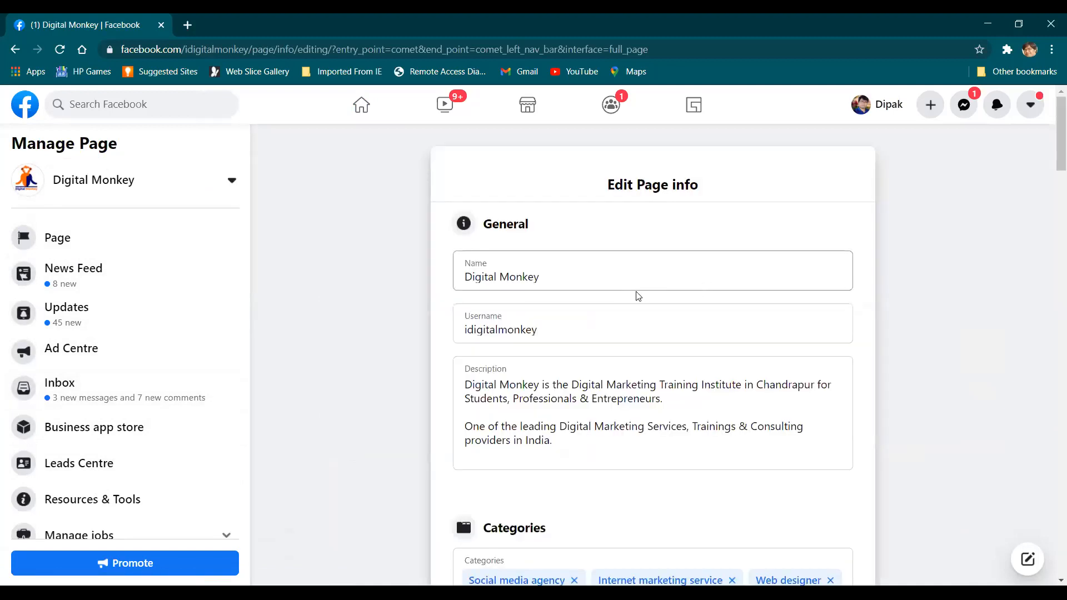
Step: Examine the page's username in the General section and compare it with the page's web address
{"action": "scroll", "coordinate": [583, 276], "scroll_direction": "down", "scroll_amount": 1}
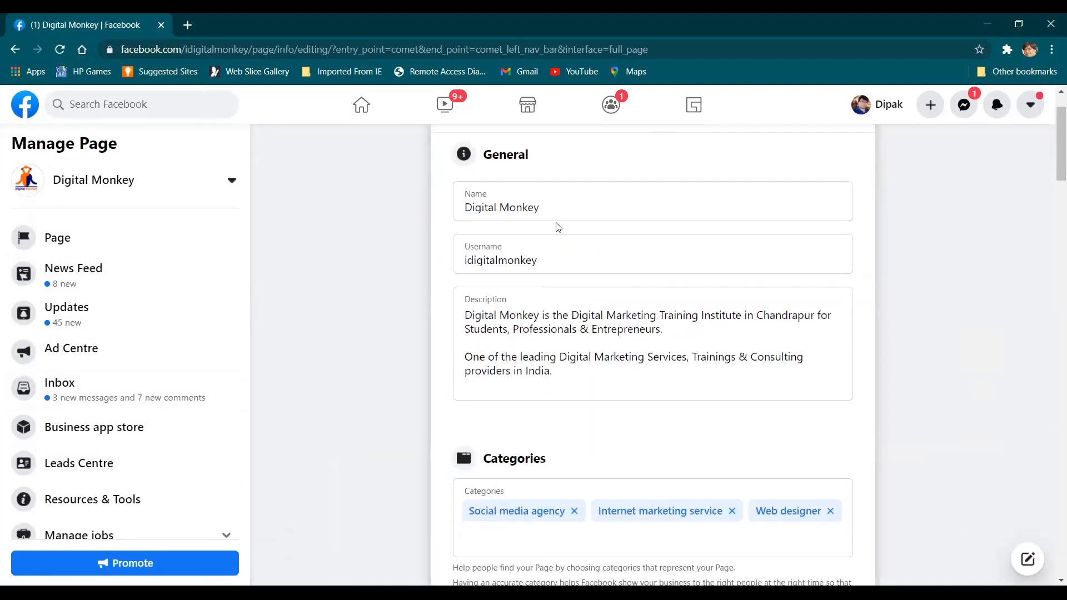
{"action": "double_click", "coordinate": [560, 263]}
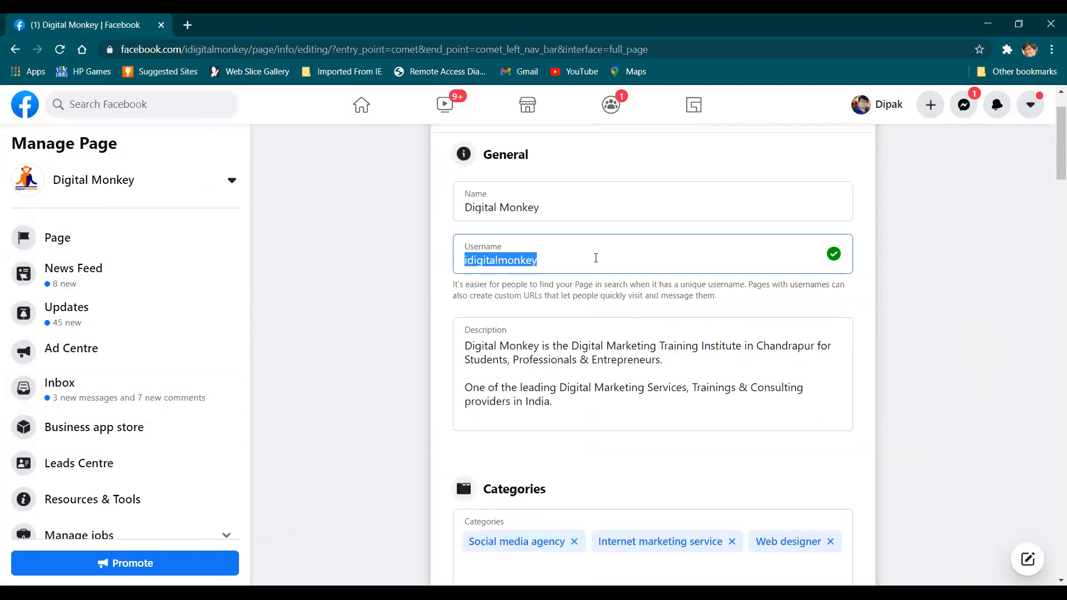
{"action": "left_click", "coordinate": [595, 258]}
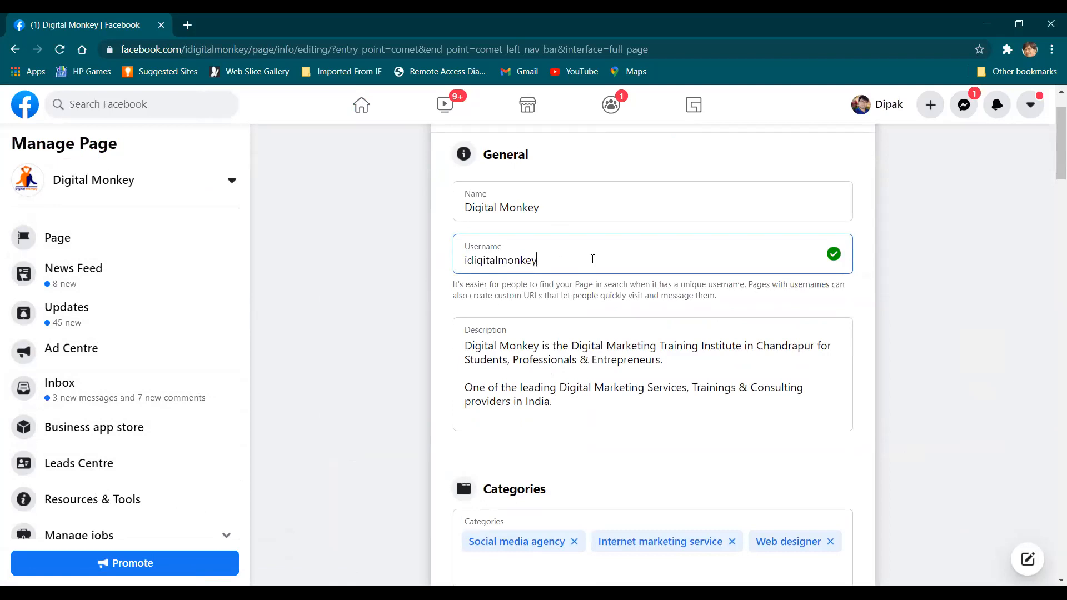
{"action": "left_click_drag", "start_coordinate": [249, 50], "coordinate": [121, 50]}
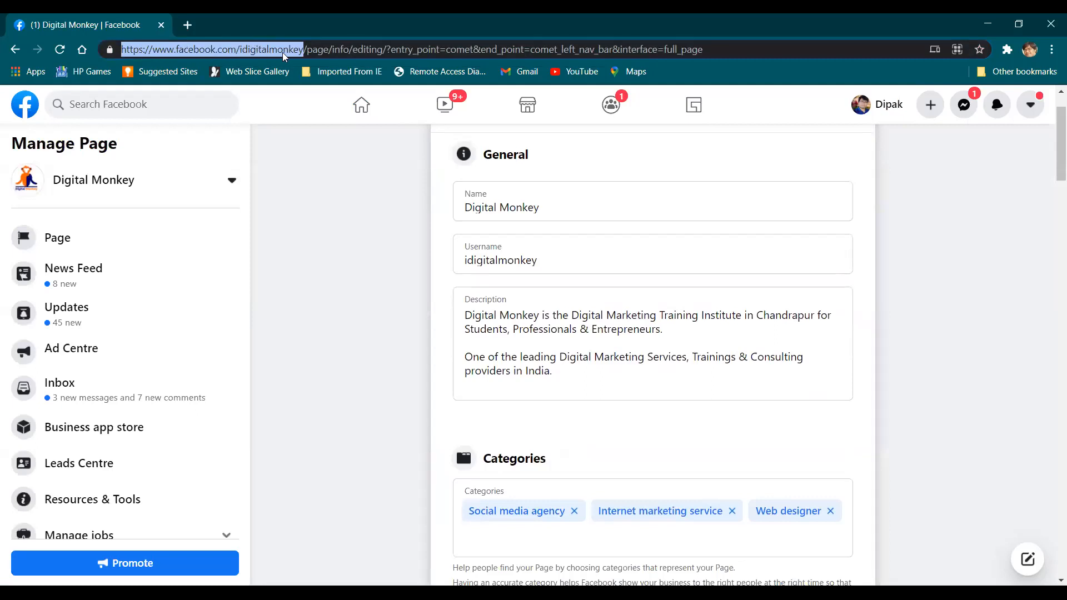
{"action": "left_click", "coordinate": [540, 261]}
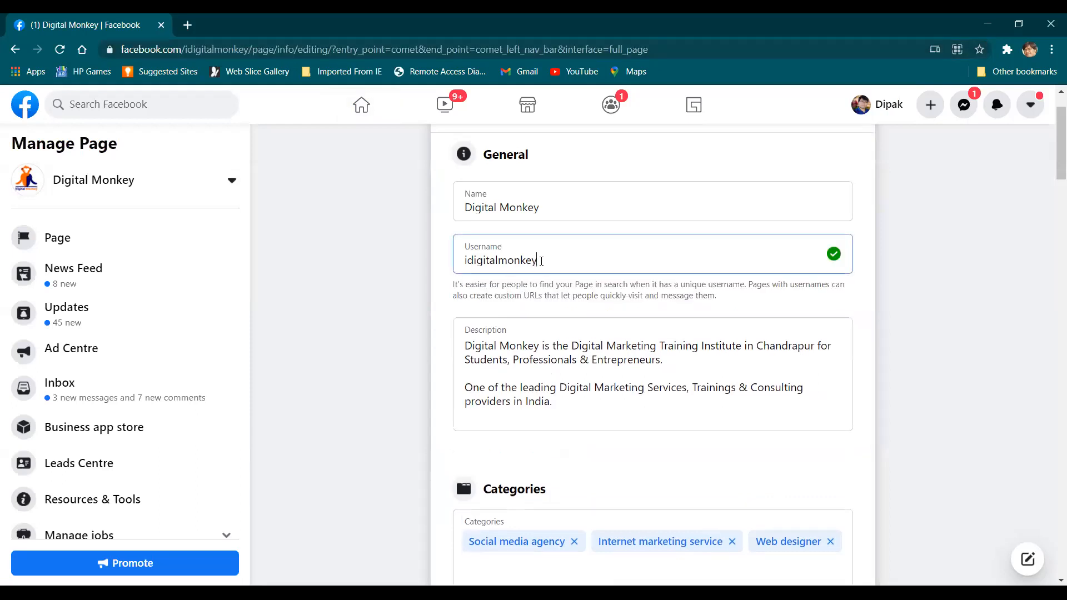
{"action": "left_click", "coordinate": [251, 51]}
{"action": "left_click", "coordinate": [249, 50]}
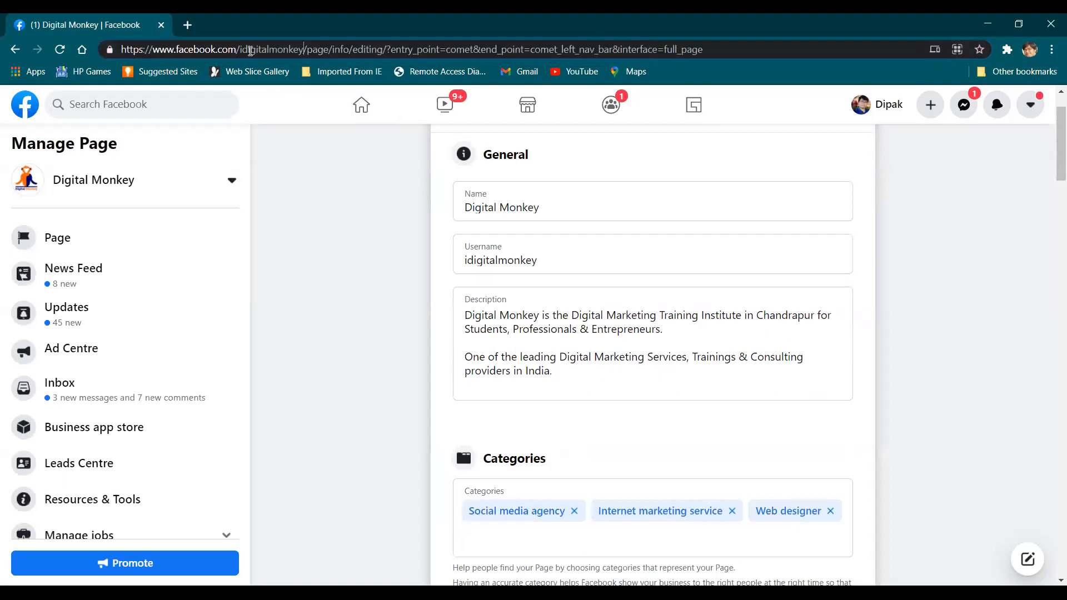
{"action": "left_click", "coordinate": [543, 259]}
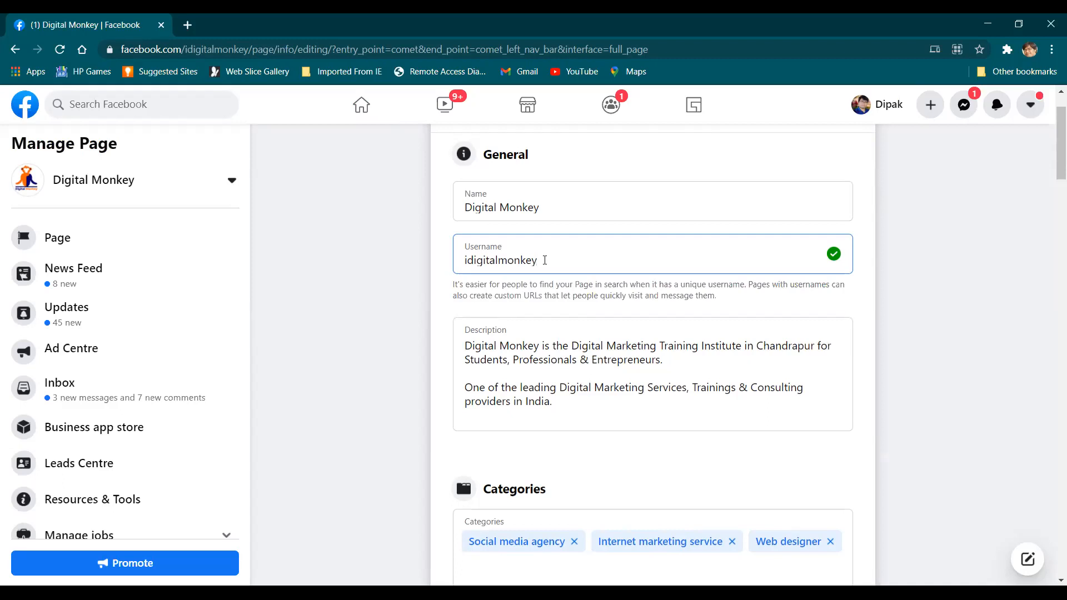
{"action": "left_click_drag", "start_coordinate": [544, 261], "coordinate": [464, 260]}
{"action": "left_click", "coordinate": [558, 262]}
Step: Examine the page's description with its length requirement, the chosen categories and the contact fields
{"action": "scroll", "coordinate": [559, 295], "scroll_direction": "down", "scroll_amount": 3}
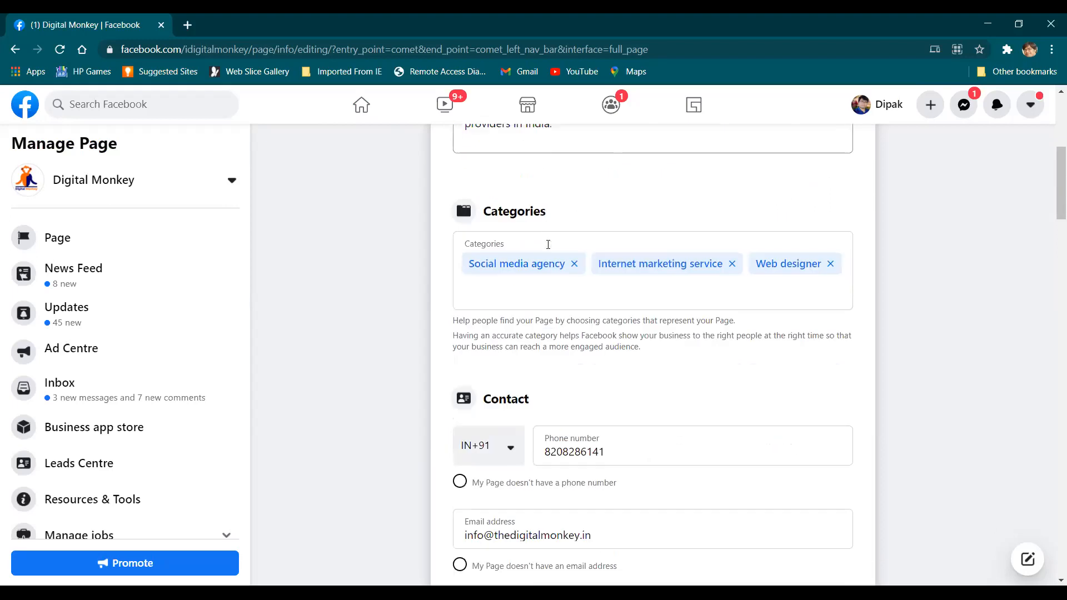
{"action": "left_click", "coordinate": [550, 249]}
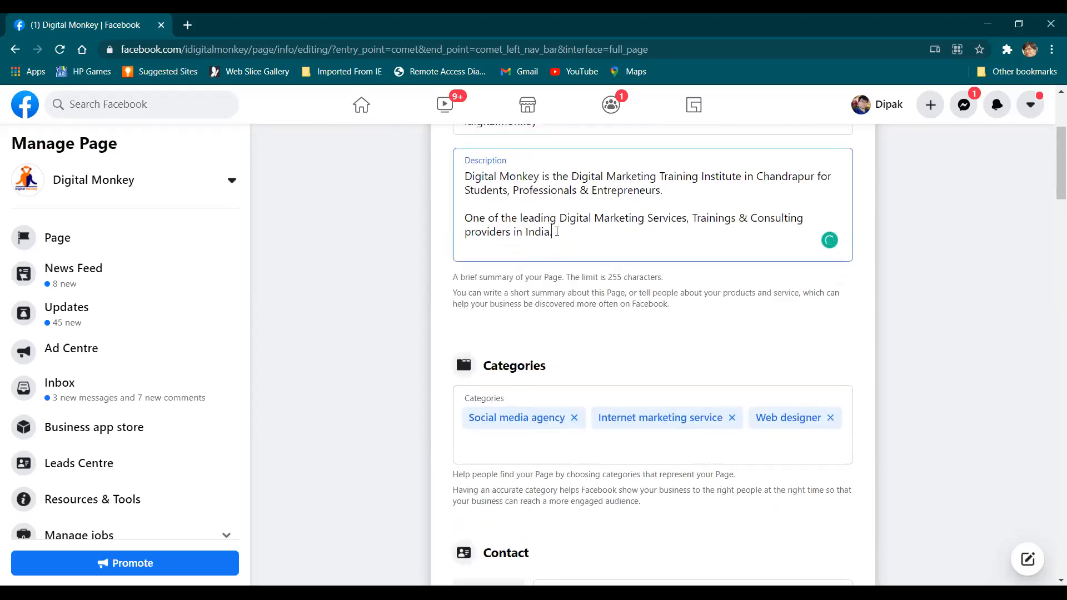
{"action": "left_click", "coordinate": [634, 232]}
{"action": "scroll", "coordinate": [596, 258], "scroll_direction": "down", "scroll_amount": 3}
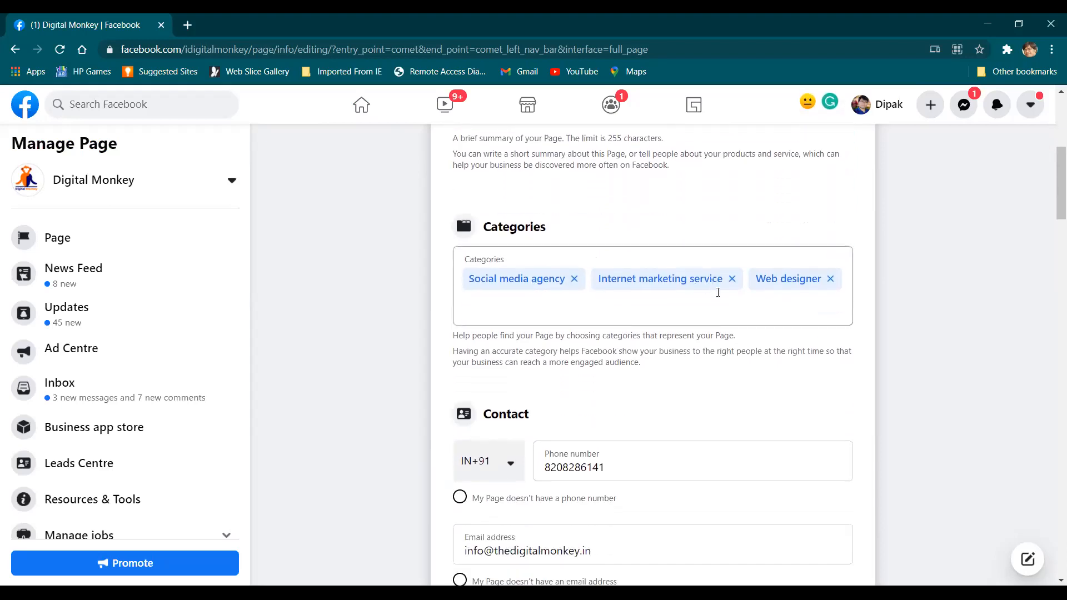
{"action": "scroll", "coordinate": [523, 307], "scroll_direction": "down", "scroll_amount": 1}
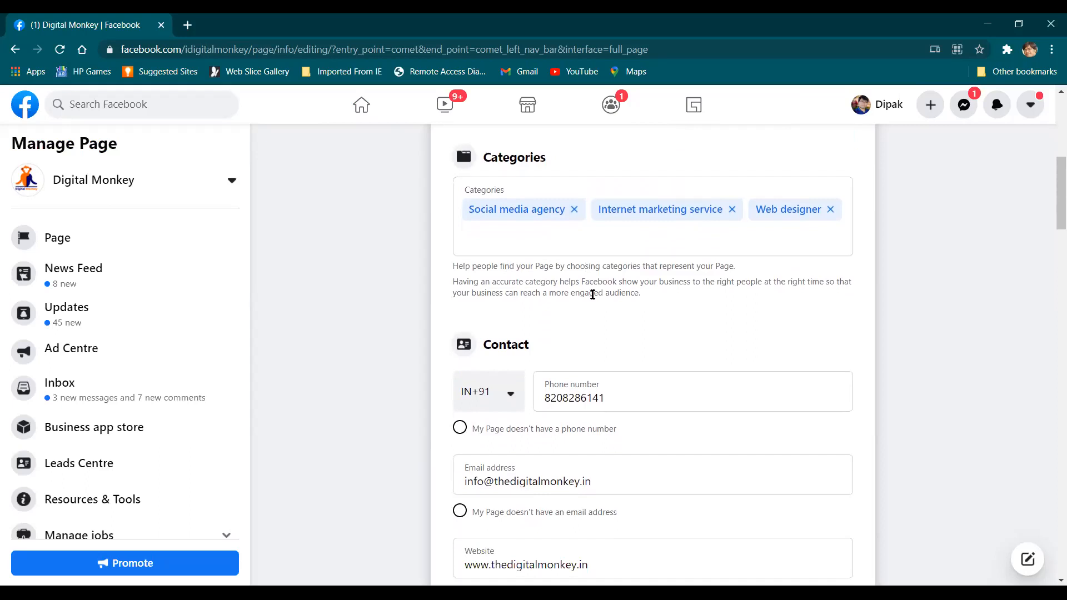
{"action": "scroll", "coordinate": [590, 295], "scroll_direction": "down", "scroll_amount": 1}
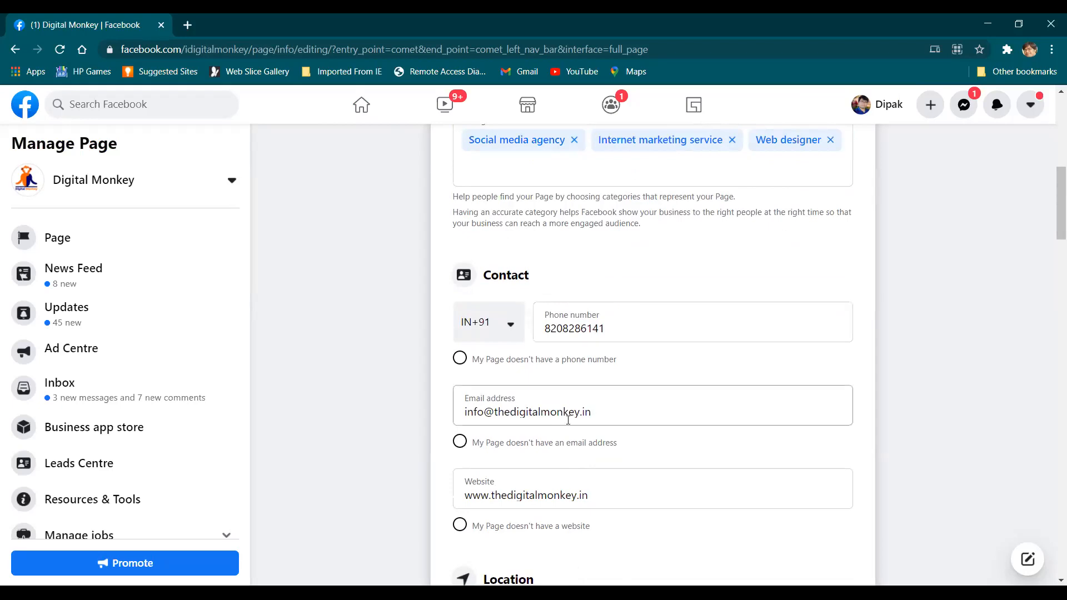
Step: Review the Location section with its address fields and map, and the Service area field
{"action": "scroll", "coordinate": [555, 486], "scroll_direction": "down", "scroll_amount": 6}
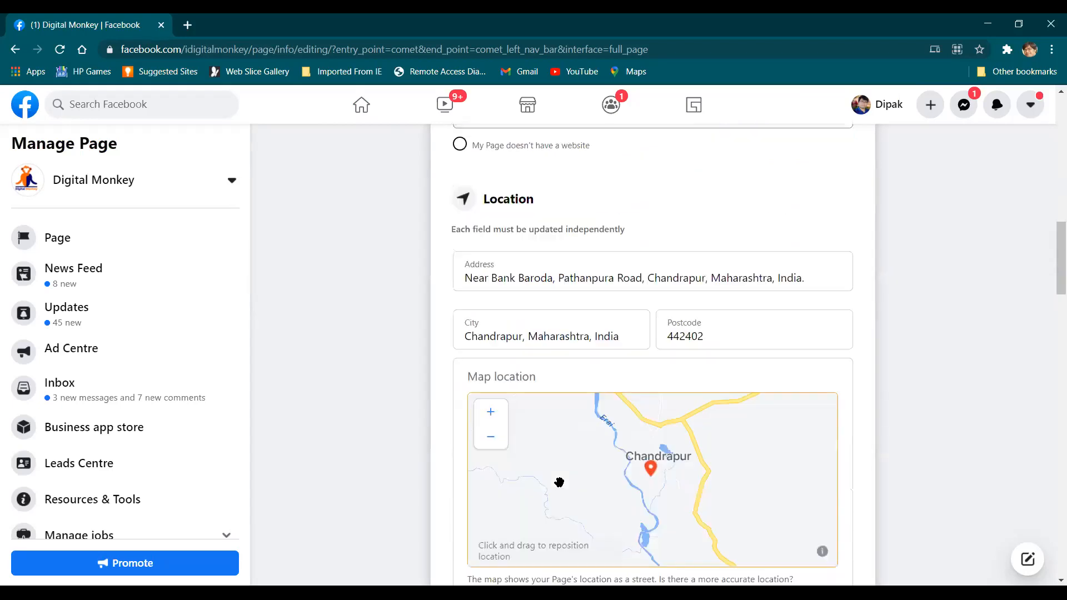
{"action": "scroll", "coordinate": [558, 470], "scroll_direction": "down", "scroll_amount": 2}
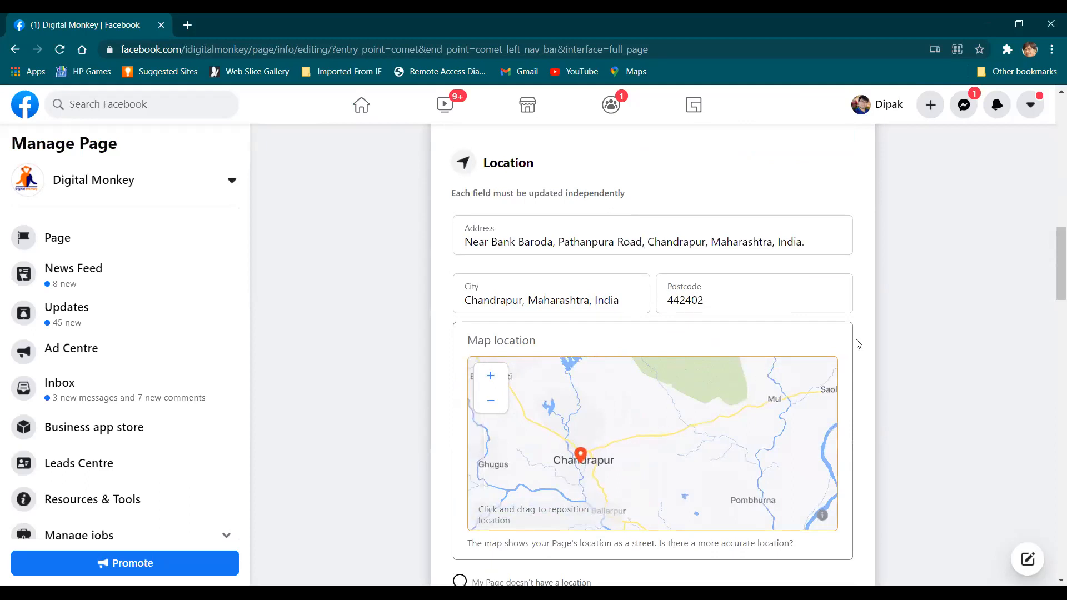
{"action": "scroll", "coordinate": [872, 338], "scroll_direction": "down", "scroll_amount": 5}
{"action": "scroll", "coordinate": [878, 335], "scroll_direction": "down", "scroll_amount": 1}
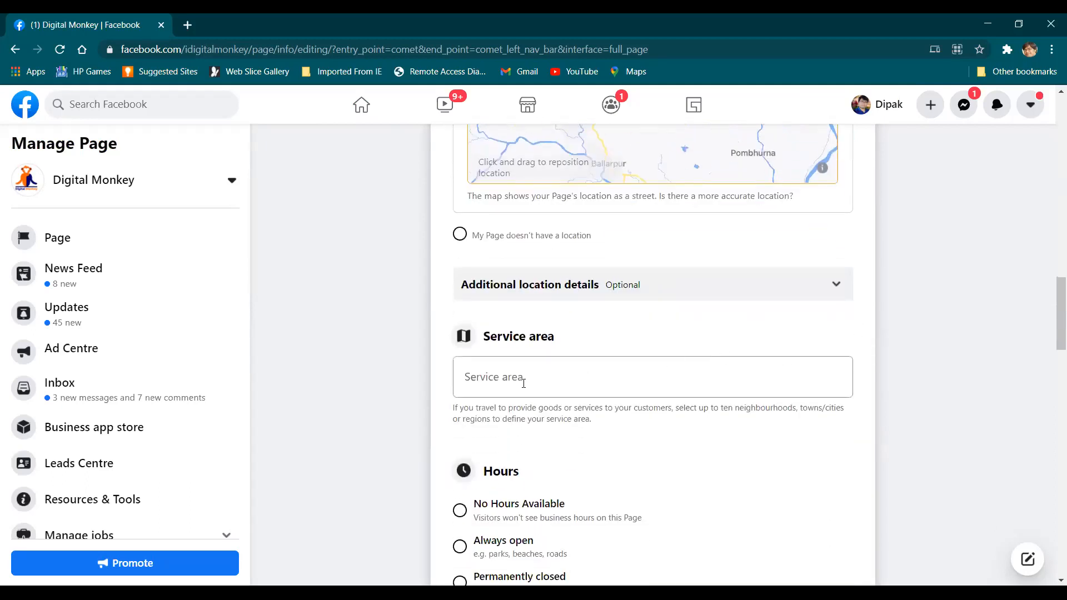
{"action": "scroll", "coordinate": [524, 383], "scroll_direction": "down", "scroll_amount": 2}
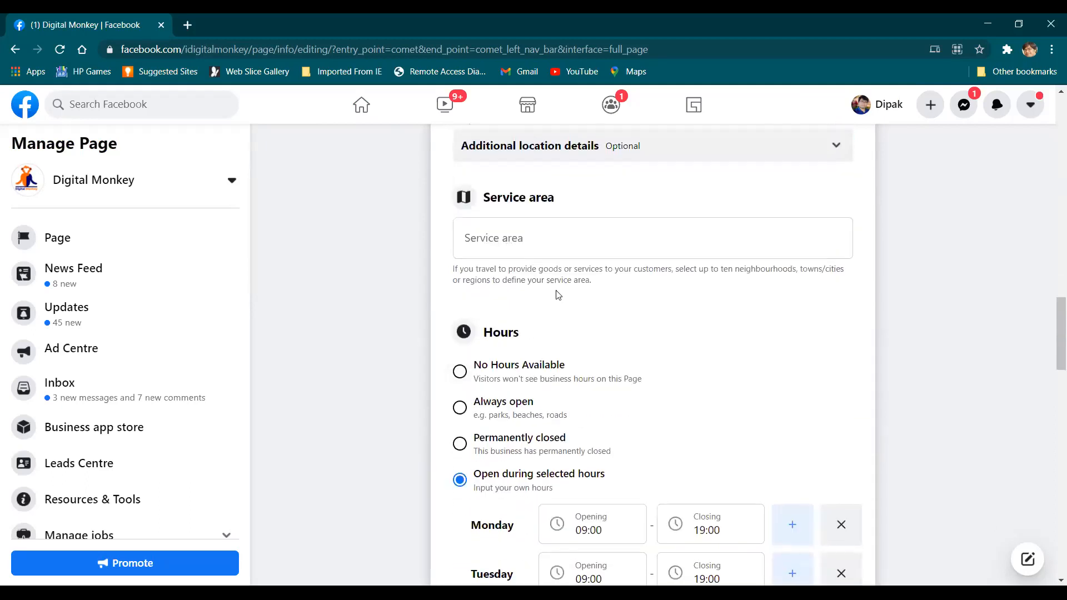
Step: Examine the business hours options with the daily opening times, and the temporary service changes options
{"action": "scroll", "coordinate": [676, 342], "scroll_direction": "down", "scroll_amount": 3}
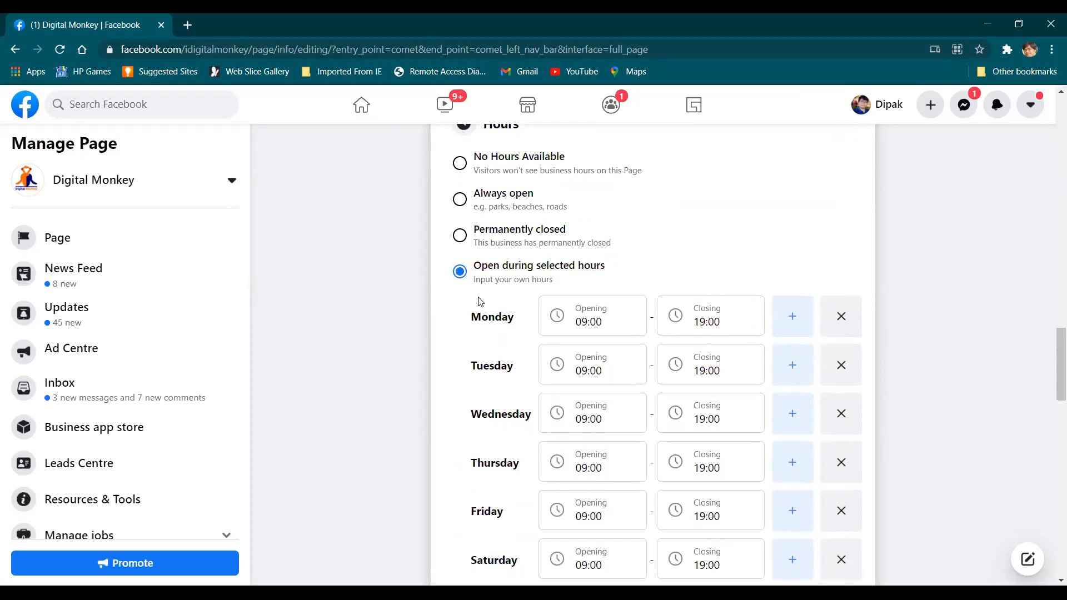
{"action": "scroll", "coordinate": [480, 301], "scroll_direction": "down", "scroll_amount": 2}
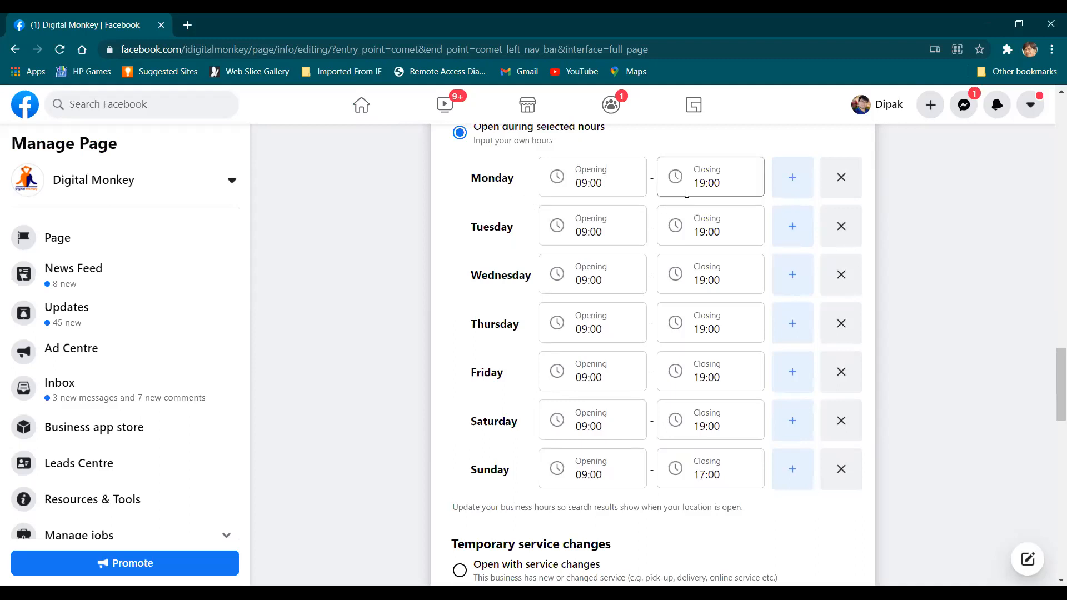
{"action": "scroll", "coordinate": [464, 492], "scroll_direction": "down", "scroll_amount": 3}
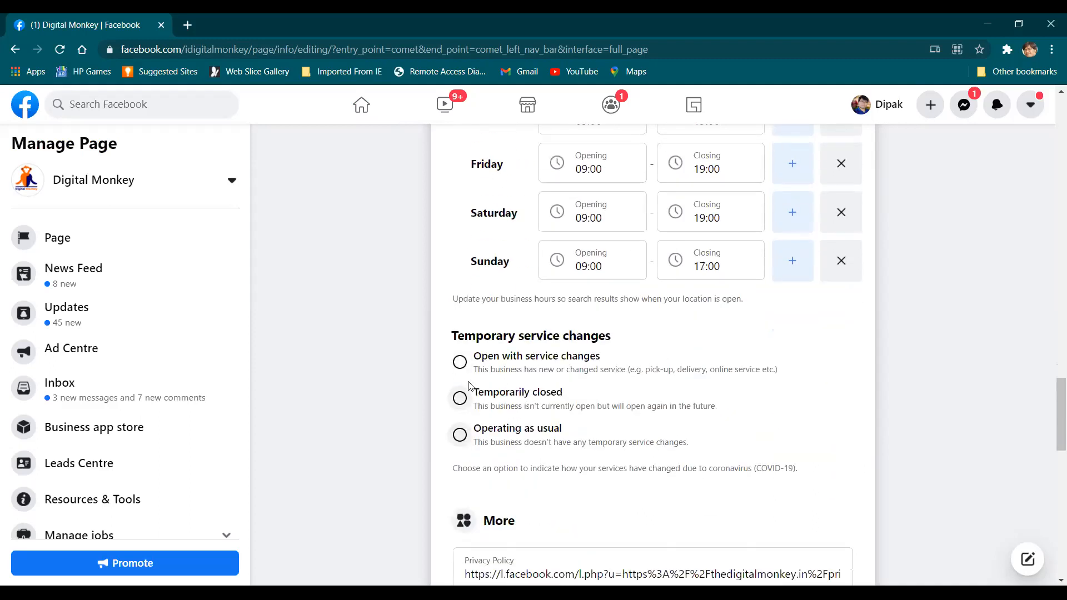
{"action": "scroll", "coordinate": [520, 371], "scroll_direction": "down", "scroll_amount": 2}
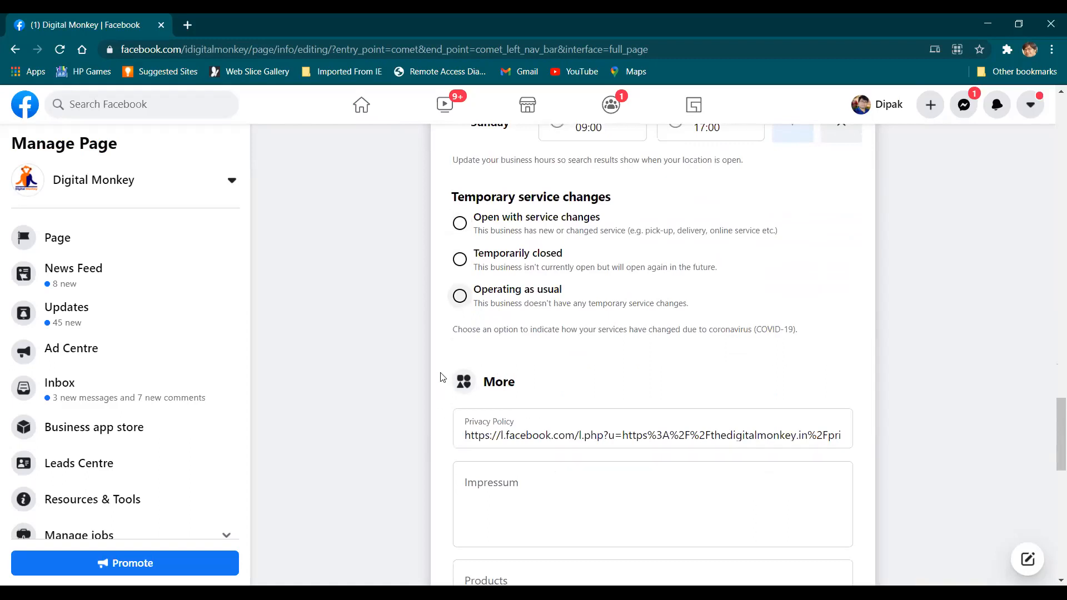
{"action": "scroll", "coordinate": [442, 377], "scroll_direction": "up", "scroll_amount": 1}
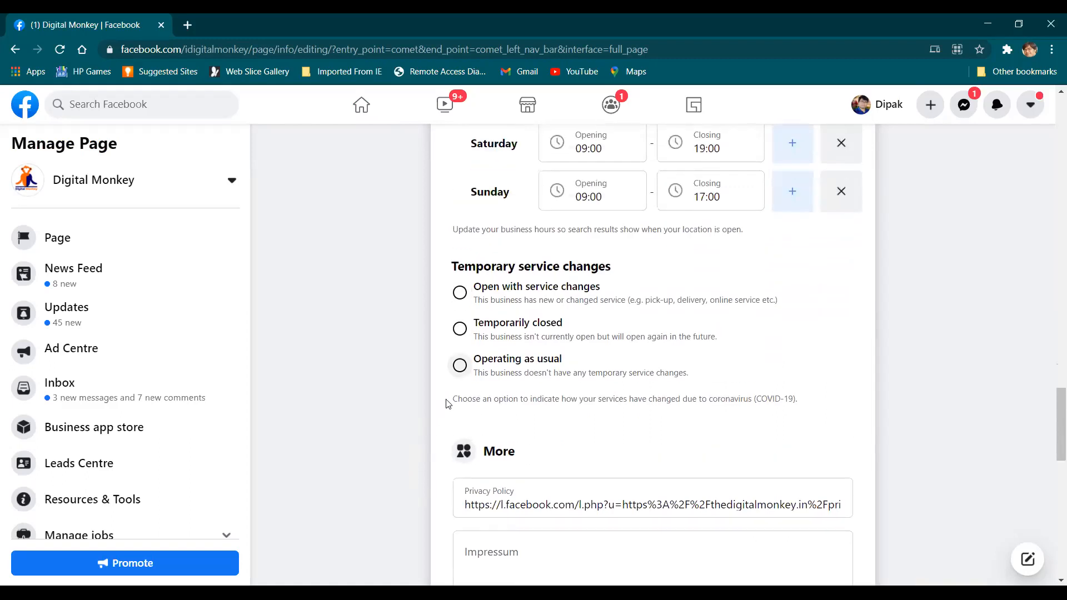
{"action": "scroll", "coordinate": [448, 403], "scroll_direction": "up", "scroll_amount": 1}
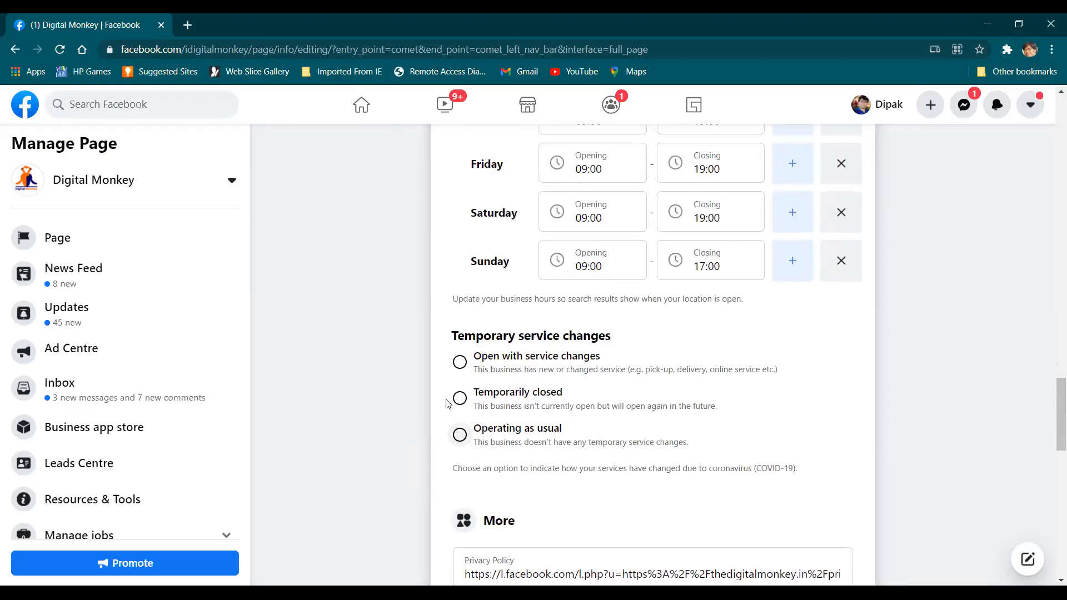
{"action": "scroll", "coordinate": [448, 388], "scroll_direction": "up", "scroll_amount": 1}
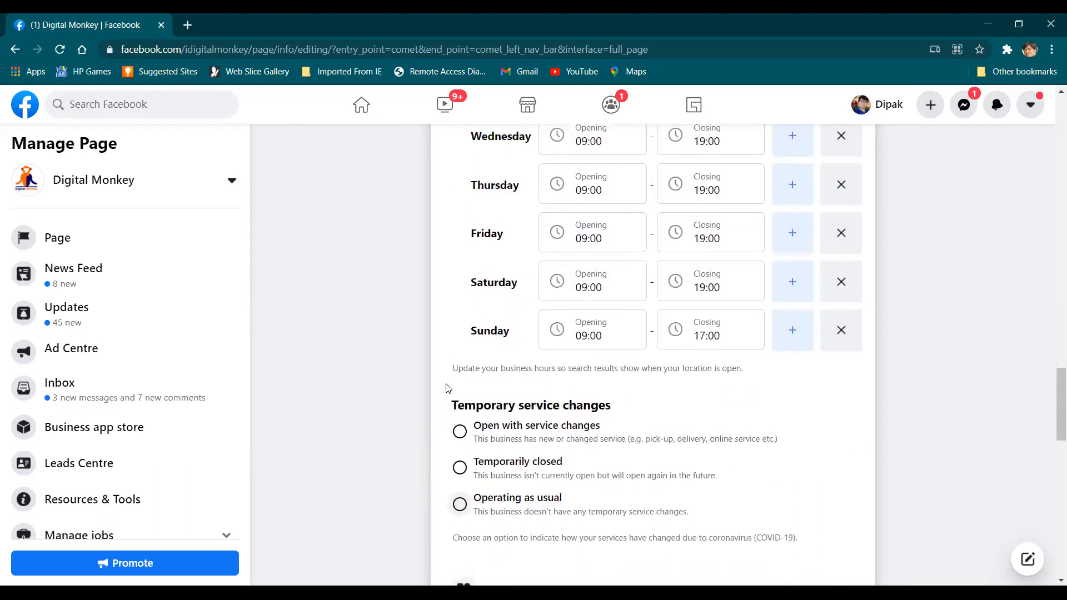
{"action": "scroll", "coordinate": [448, 388], "scroll_direction": "down", "scroll_amount": 2}
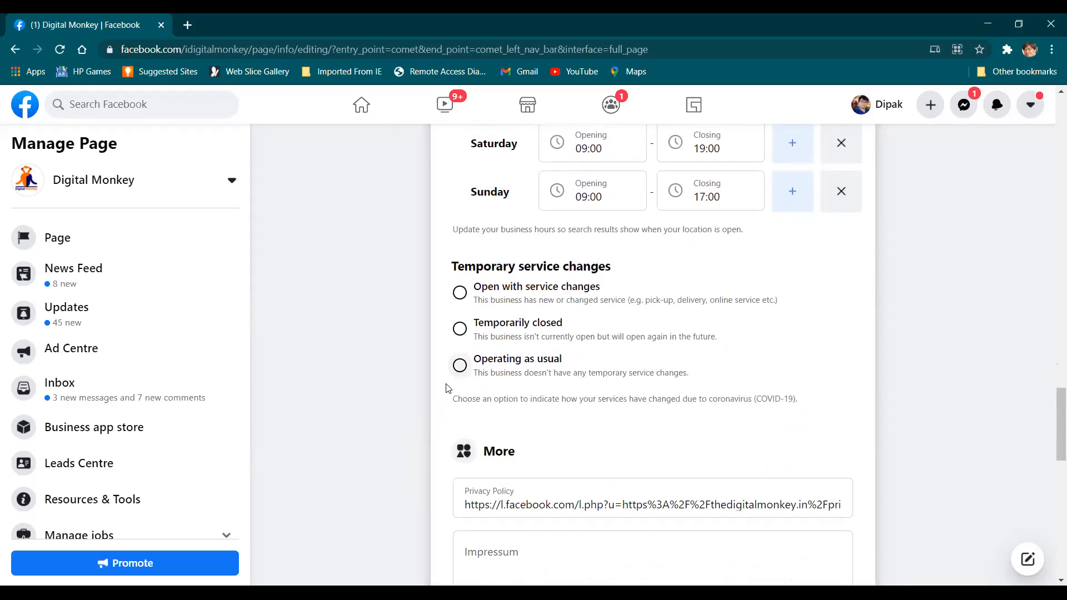
Step: Review the More section's policy and product fields, the QR code and the price range options
{"action": "scroll", "coordinate": [447, 388], "scroll_direction": "down", "scroll_amount": 3}
{"action": "scroll", "coordinate": [448, 388], "scroll_direction": "down", "scroll_amount": 2}
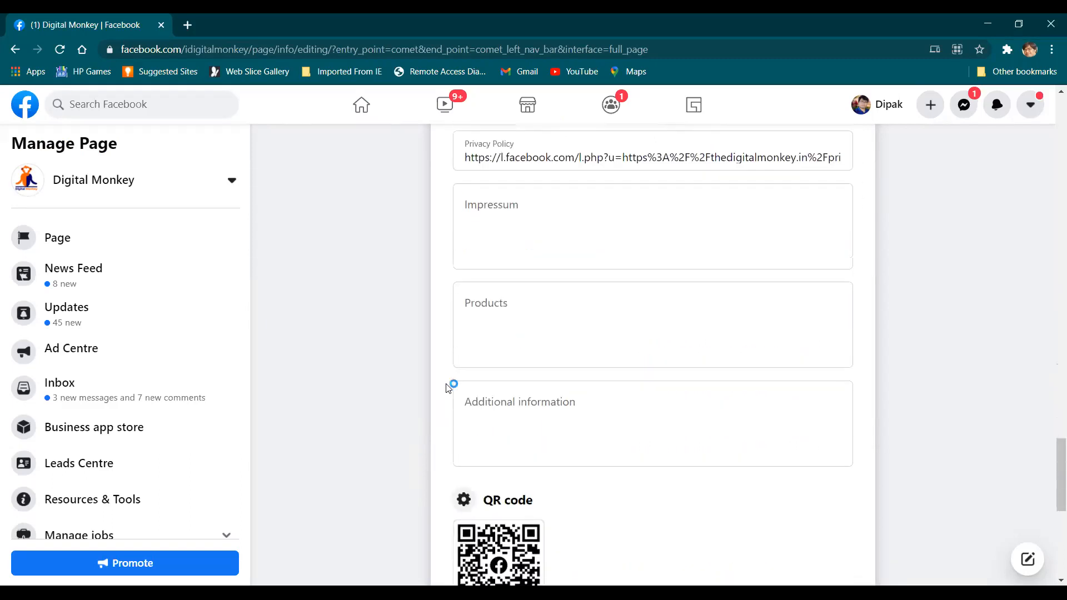
{"action": "scroll", "coordinate": [448, 388], "scroll_direction": "down", "scroll_amount": 4}
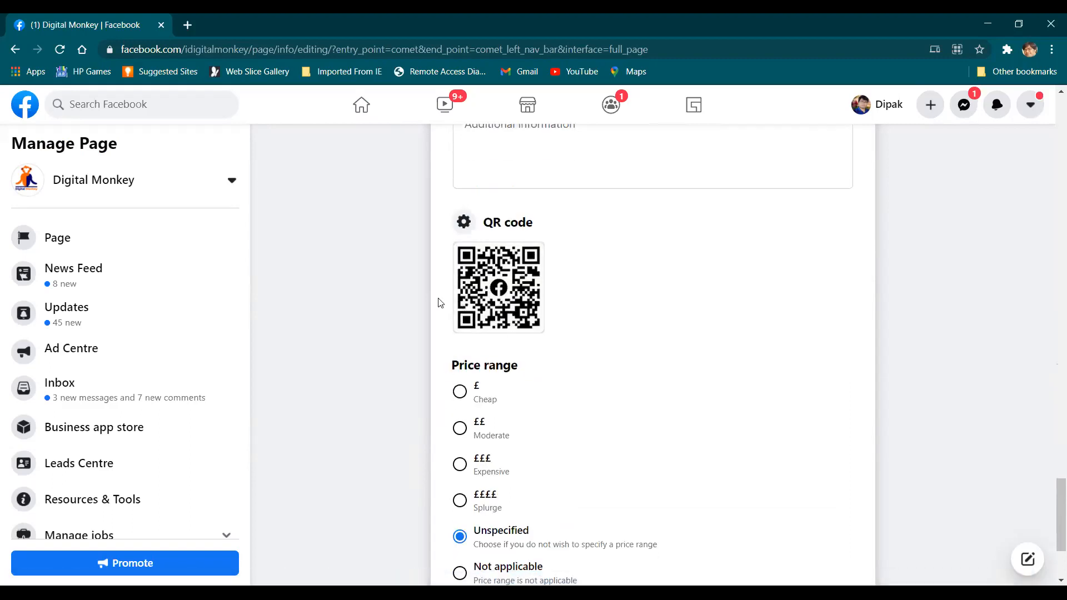
{"action": "scroll", "coordinate": [451, 239], "scroll_direction": "down", "scroll_amount": 3}
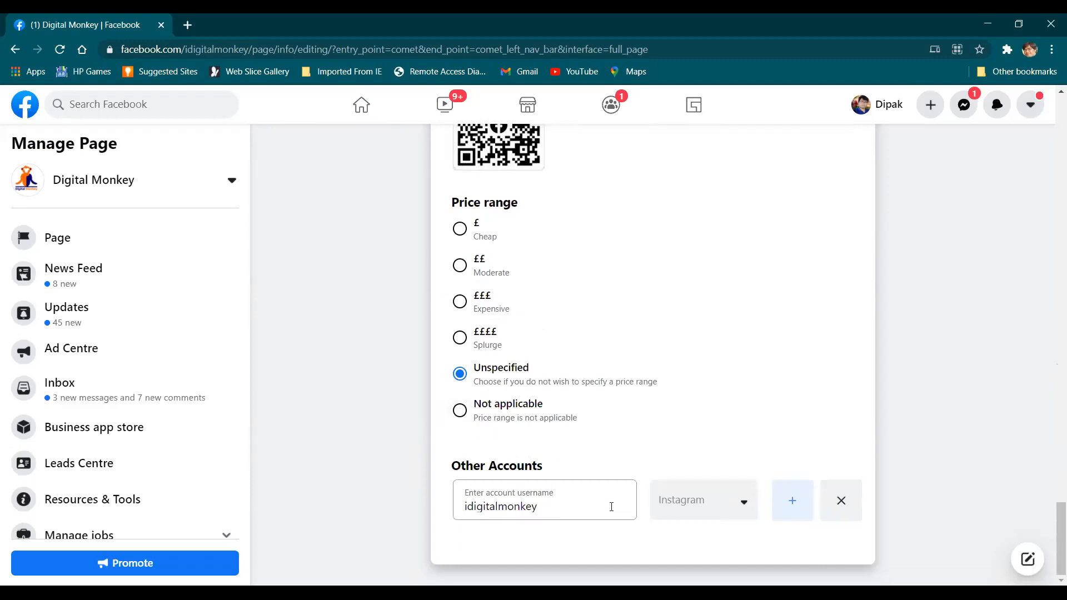
Step: Look through the account types under Other Accounts and add a second, empty Instagram account entry
{"action": "left_click", "coordinate": [679, 501]}
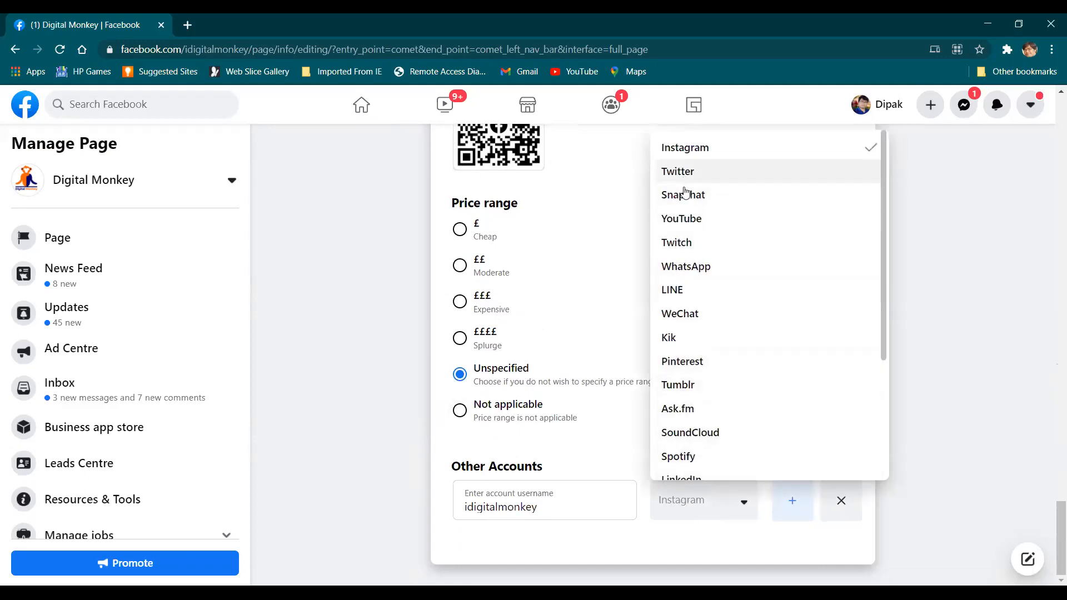
{"action": "scroll", "coordinate": [696, 356], "scroll_direction": "down", "scroll_amount": 4}
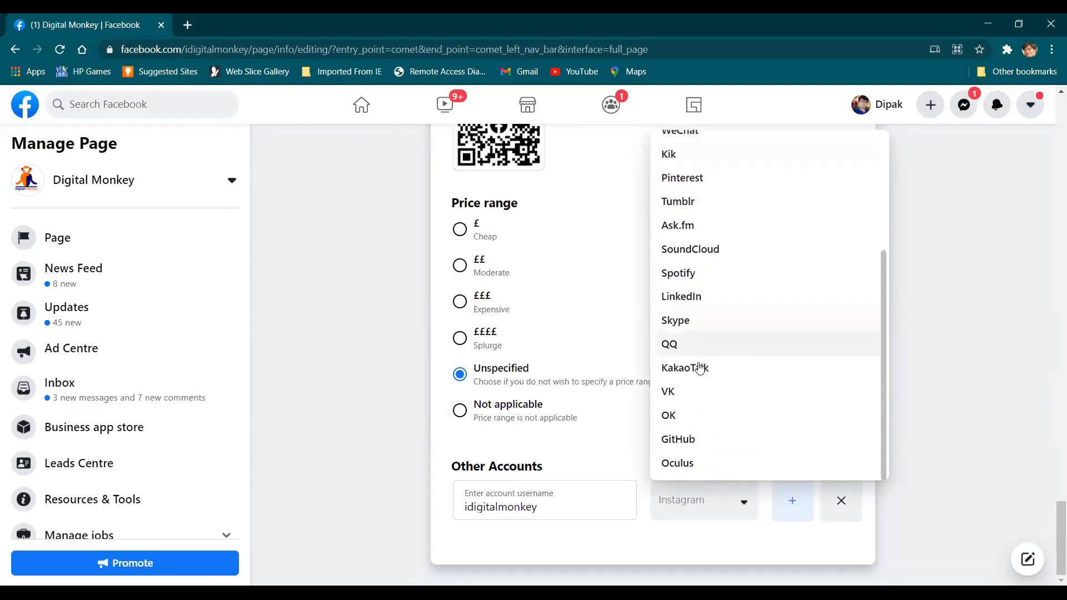
{"action": "left_click", "coordinate": [579, 512]}
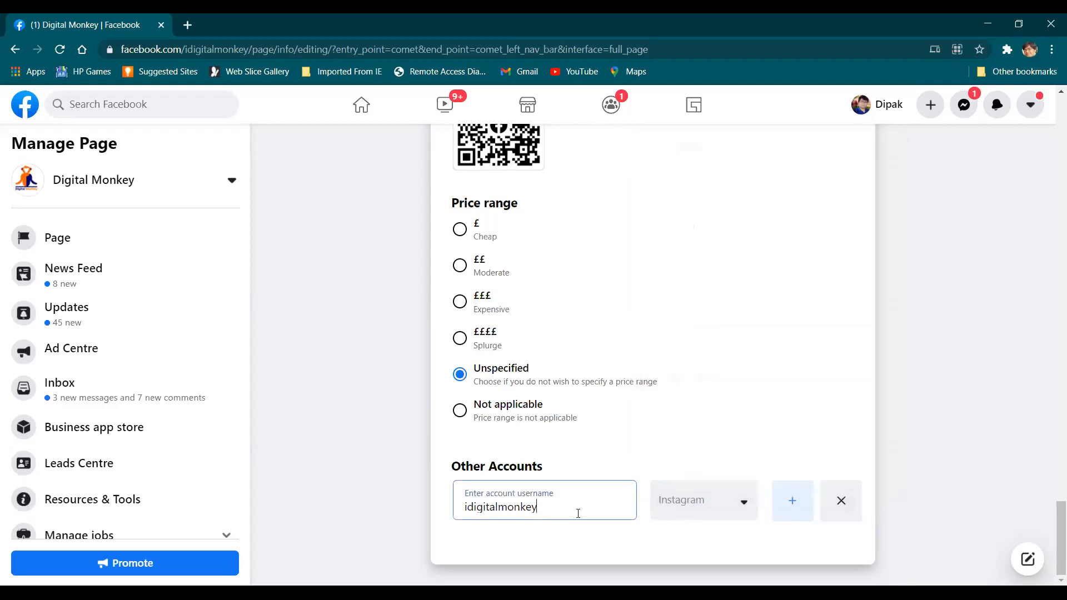
{"action": "left_click", "coordinate": [787, 502]}
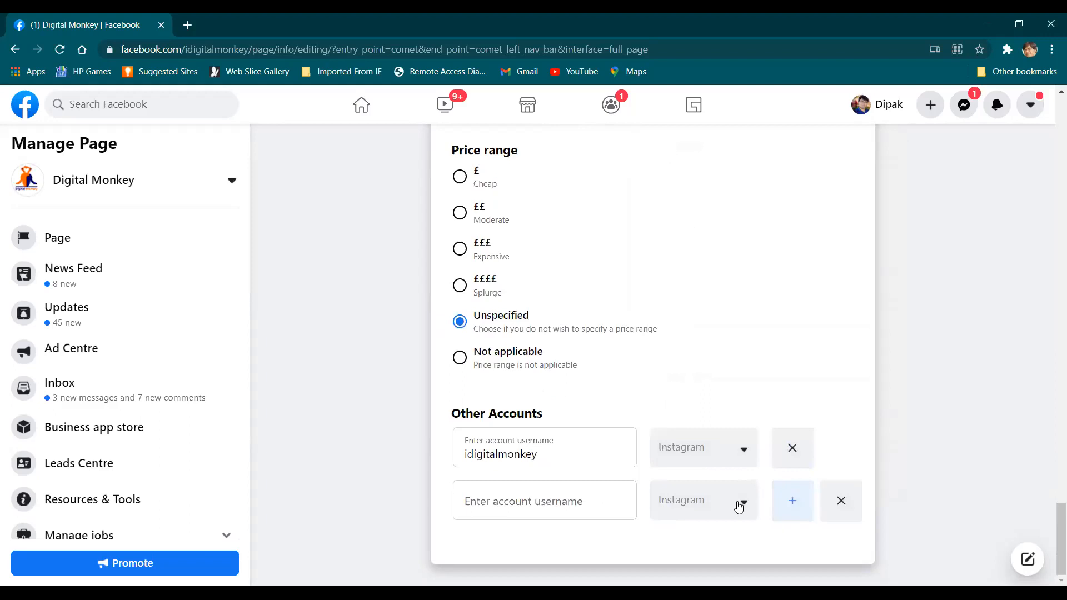
{"action": "left_click", "coordinate": [583, 507]}
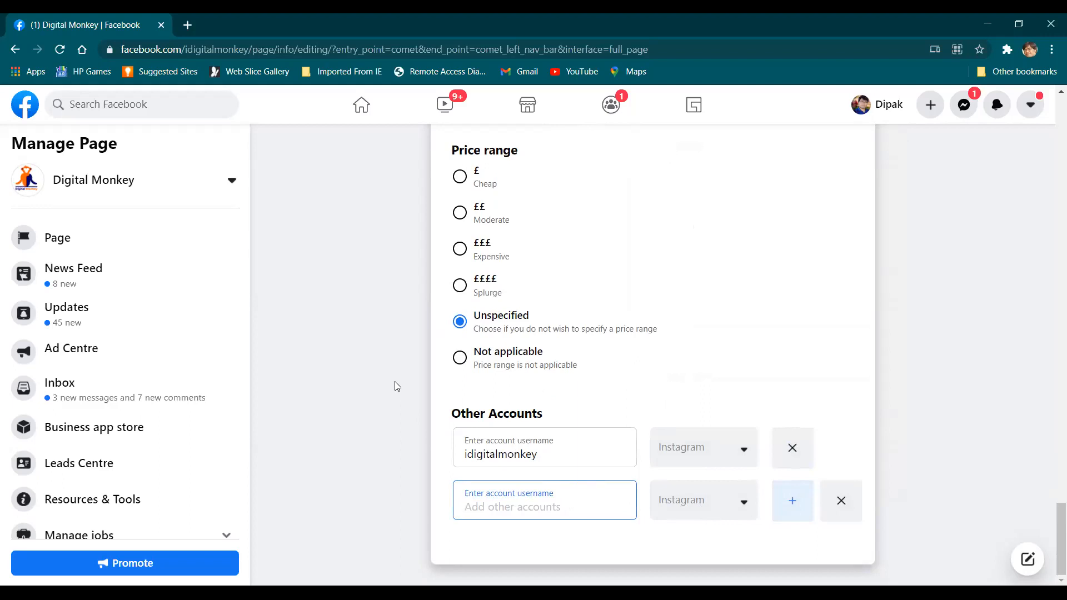
Step: Look through the Manage Page options, from News Feed and Inbox down to Edit Page Info and Settings
{"action": "left_click_drag", "start_coordinate": [244, 380], "coordinate": [238, 358]}
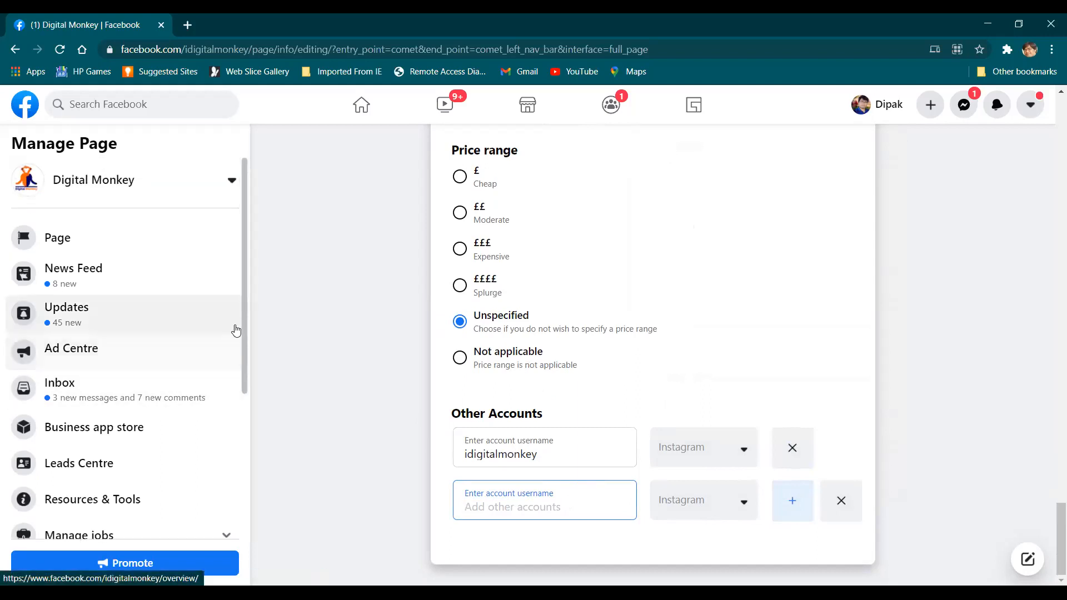
{"action": "left_click_drag", "start_coordinate": [245, 320], "coordinate": [244, 285]}
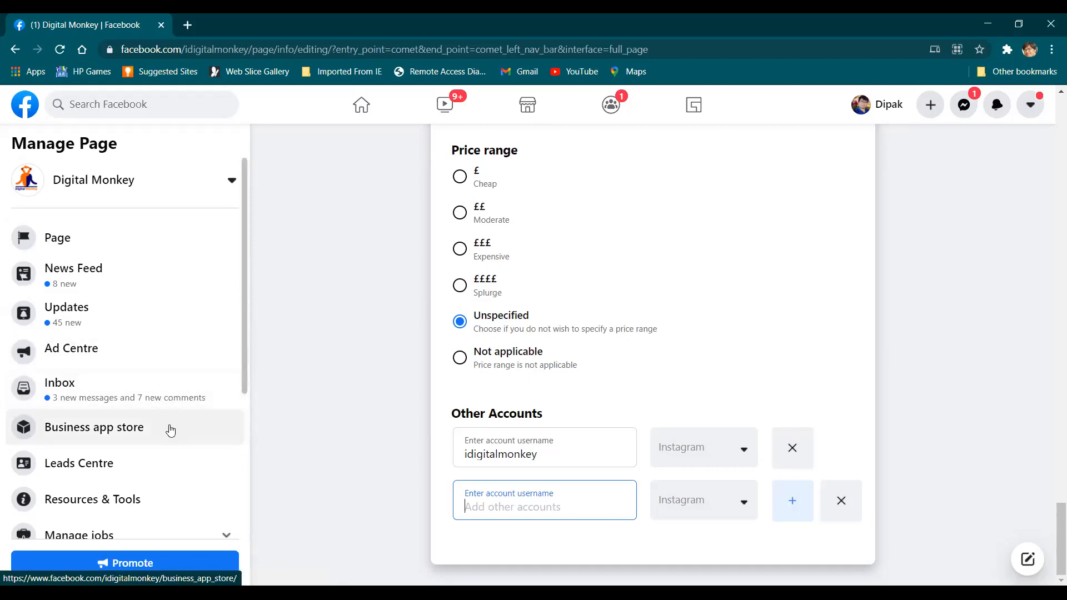
{"action": "scroll", "coordinate": [154, 431], "scroll_direction": "down", "scroll_amount": 1}
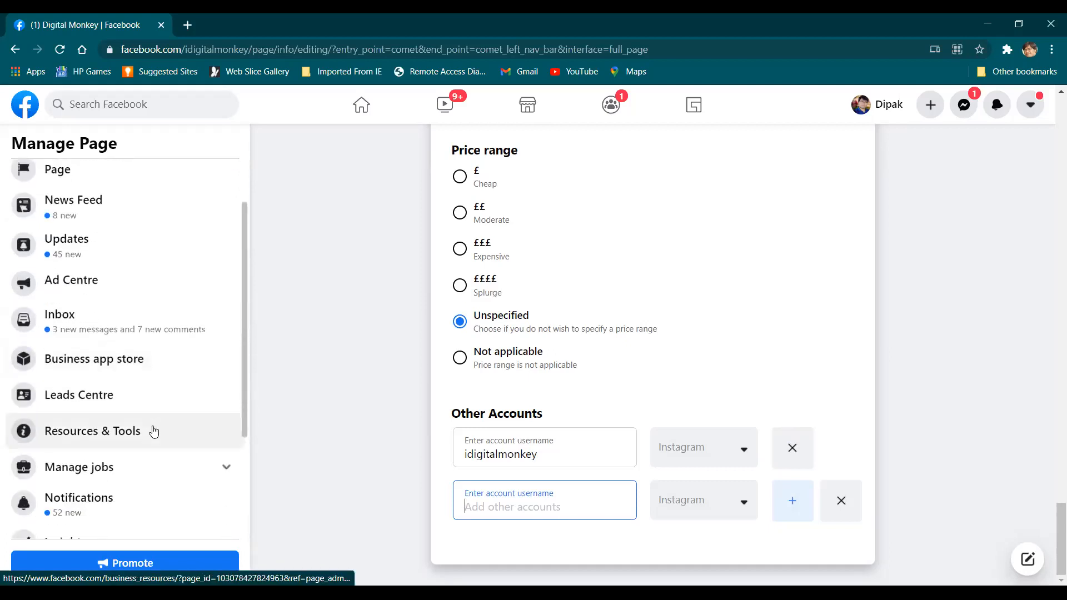
{"action": "scroll", "coordinate": [154, 431], "scroll_direction": "up", "scroll_amount": 1}
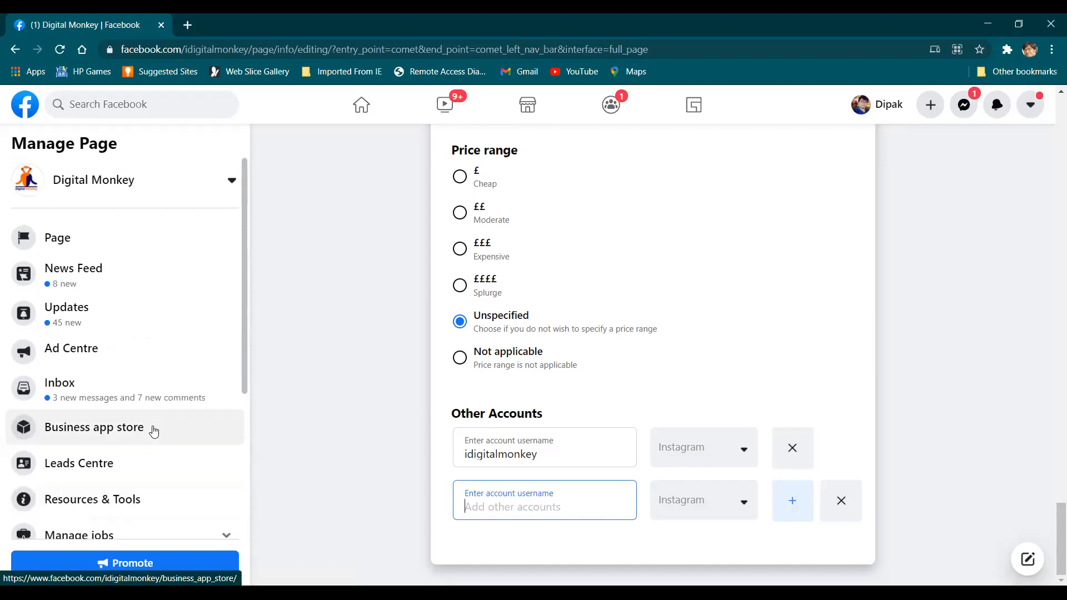
{"action": "scroll", "coordinate": [154, 431], "scroll_direction": "down", "scroll_amount": 3}
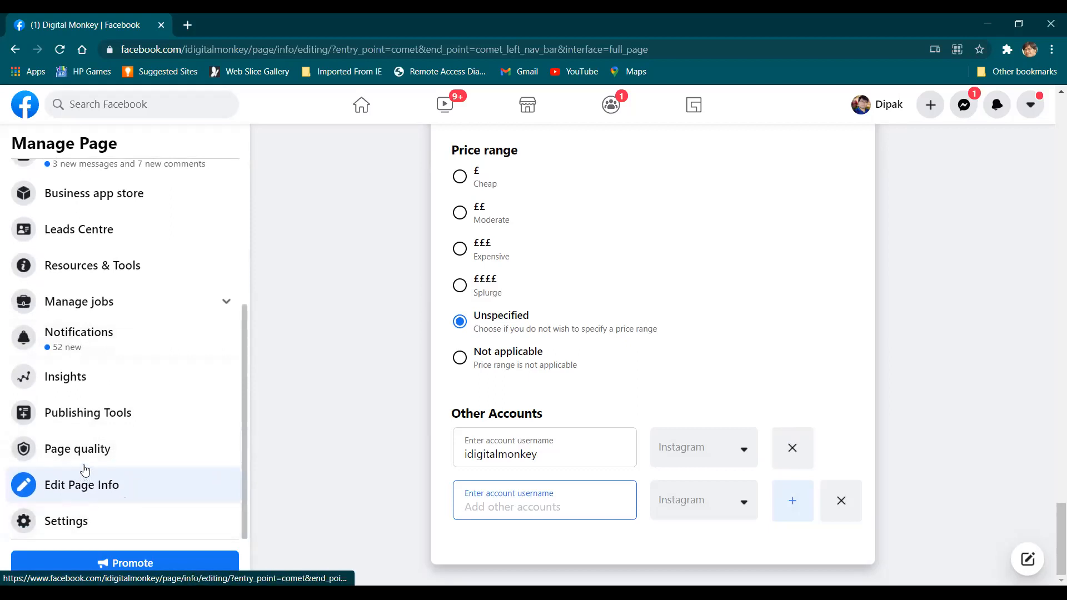
{"action": "scroll", "coordinate": [85, 469], "scroll_direction": "up", "scroll_amount": 4}
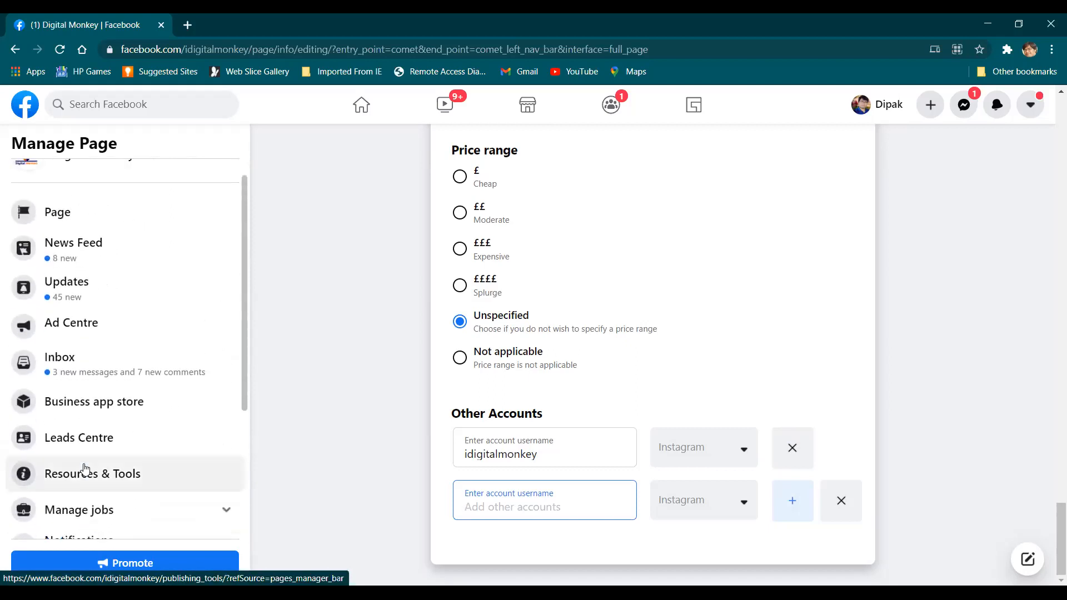
{"action": "scroll", "coordinate": [85, 469], "scroll_direction": "up", "scroll_amount": 1}
Step: Return to the Digital Monkey page, open its Page settings and look through the settings categories
{"action": "left_click", "coordinate": [109, 249]}
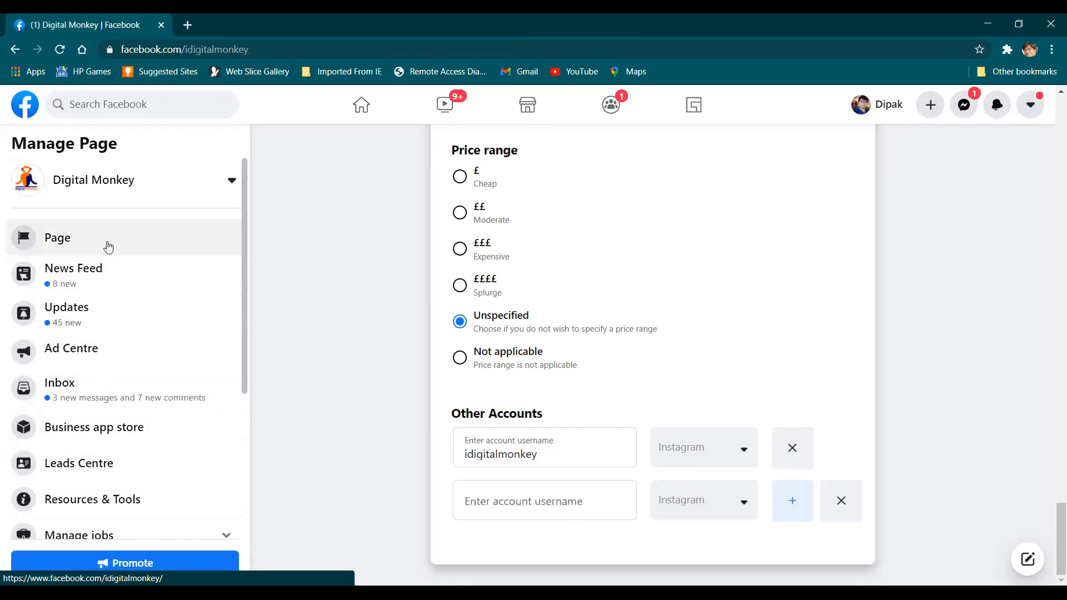
{"action": "scroll", "coordinate": [472, 364], "scroll_direction": "down", "scroll_amount": 3}
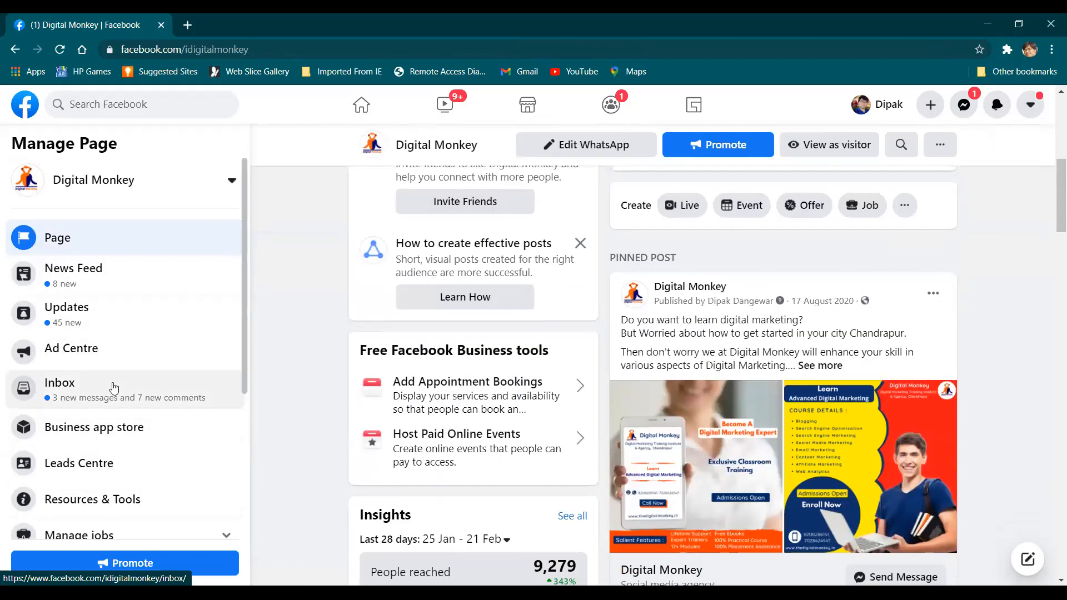
{"action": "scroll", "coordinate": [111, 386], "scroll_direction": "down", "scroll_amount": 4}
{"action": "left_click", "coordinate": [66, 520]}
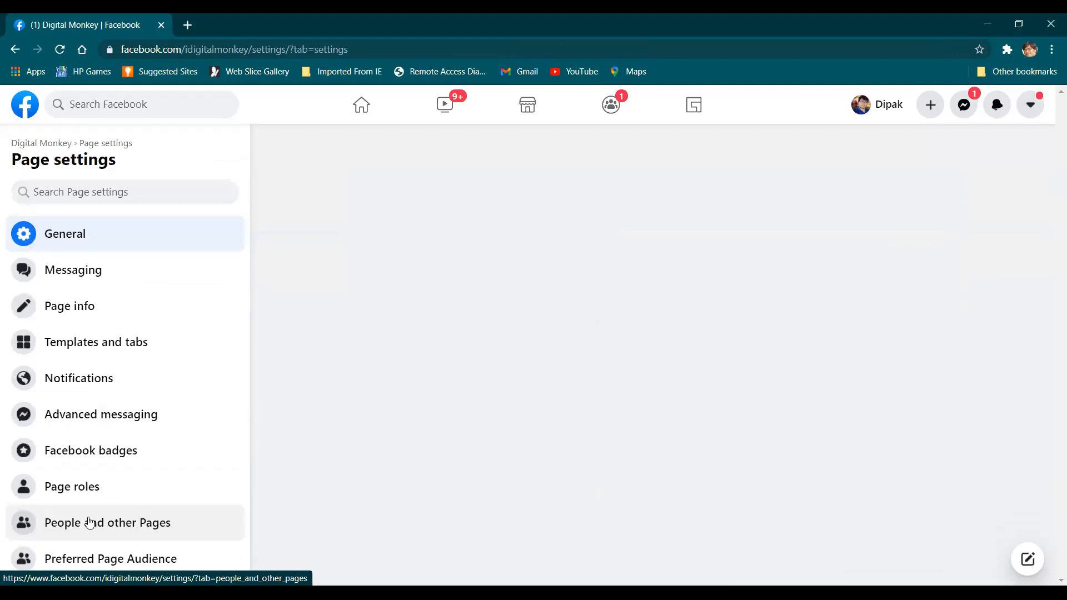
{"action": "scroll", "coordinate": [141, 466], "scroll_direction": "down", "scroll_amount": 6}
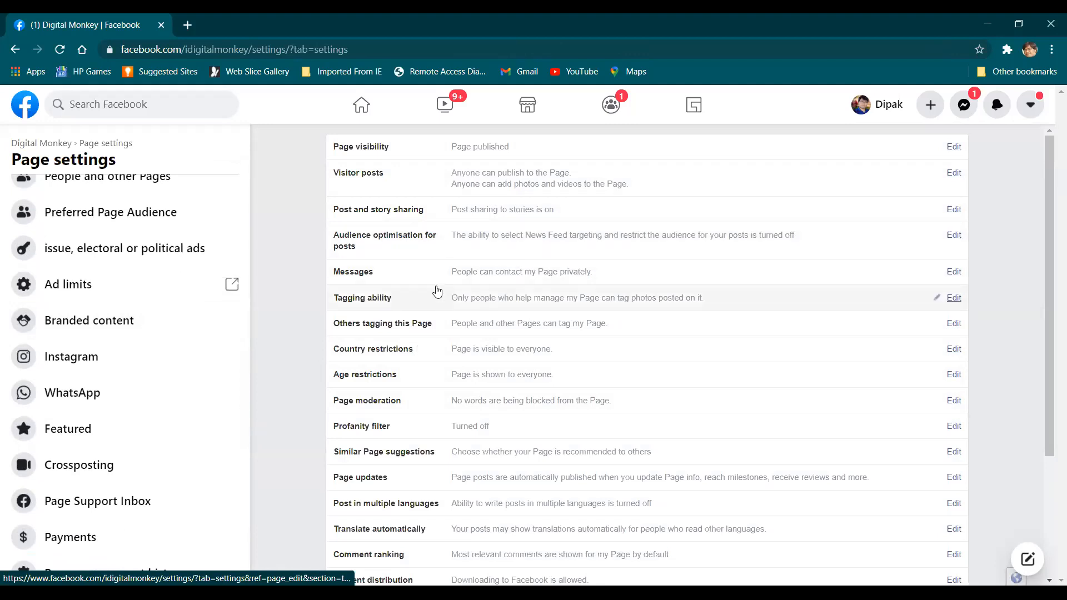
Step: Review the general Page settings, from Page visibility and Visitor posts down to Merge Pages and Remove Page
{"action": "scroll", "coordinate": [491, 298], "scroll_direction": "down", "scroll_amount": 3}
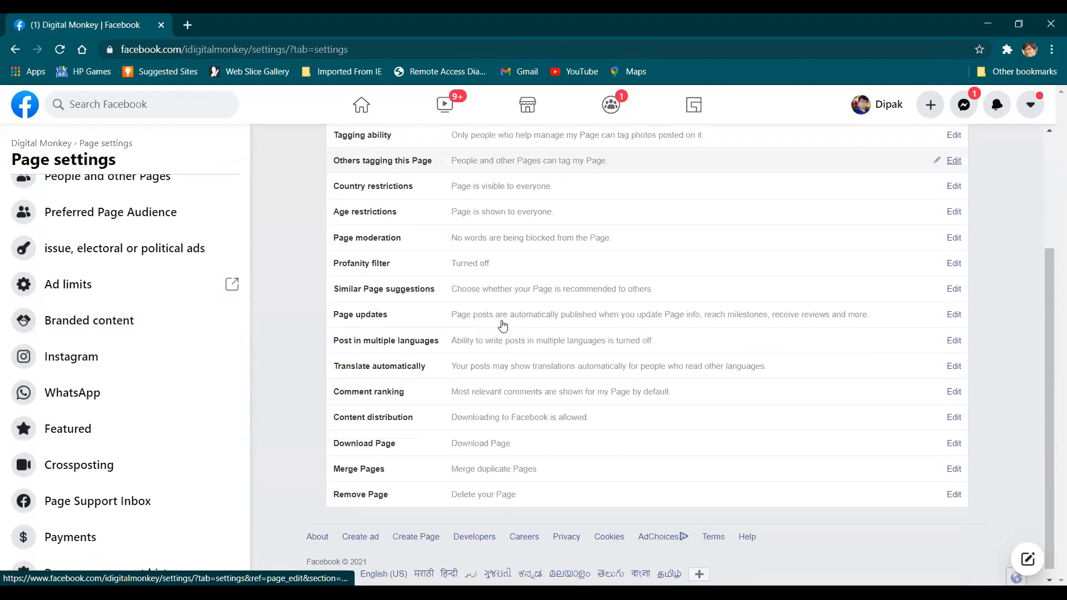
{"action": "scroll", "coordinate": [468, 334], "scroll_direction": "up", "scroll_amount": 3}
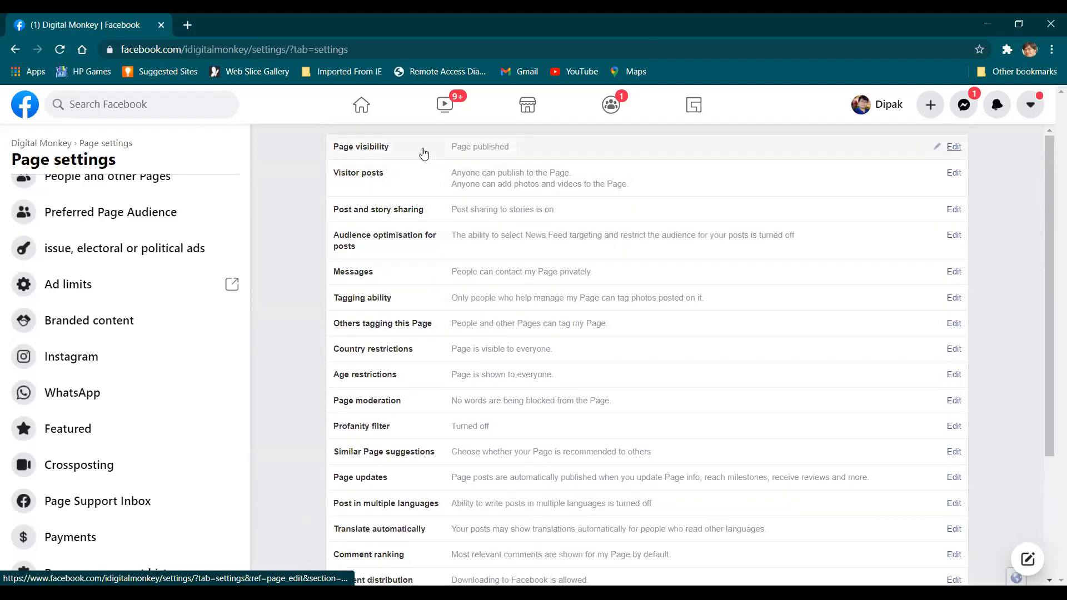
{"action": "scroll", "coordinate": [376, 375], "scroll_direction": "down", "scroll_amount": 3}
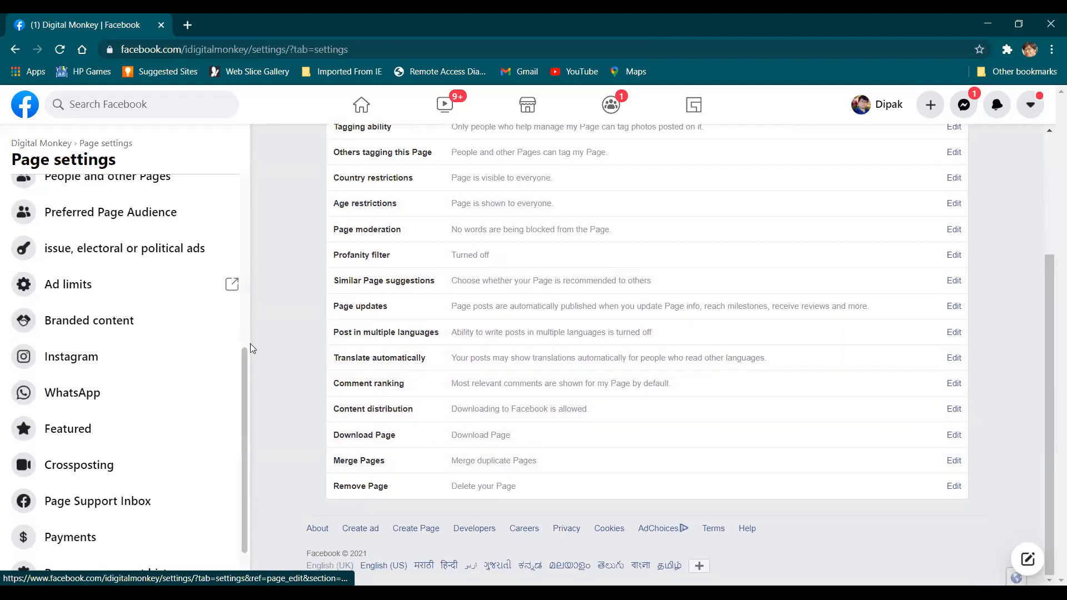
{"action": "scroll", "coordinate": [405, 302], "scroll_direction": "up", "scroll_amount": 3}
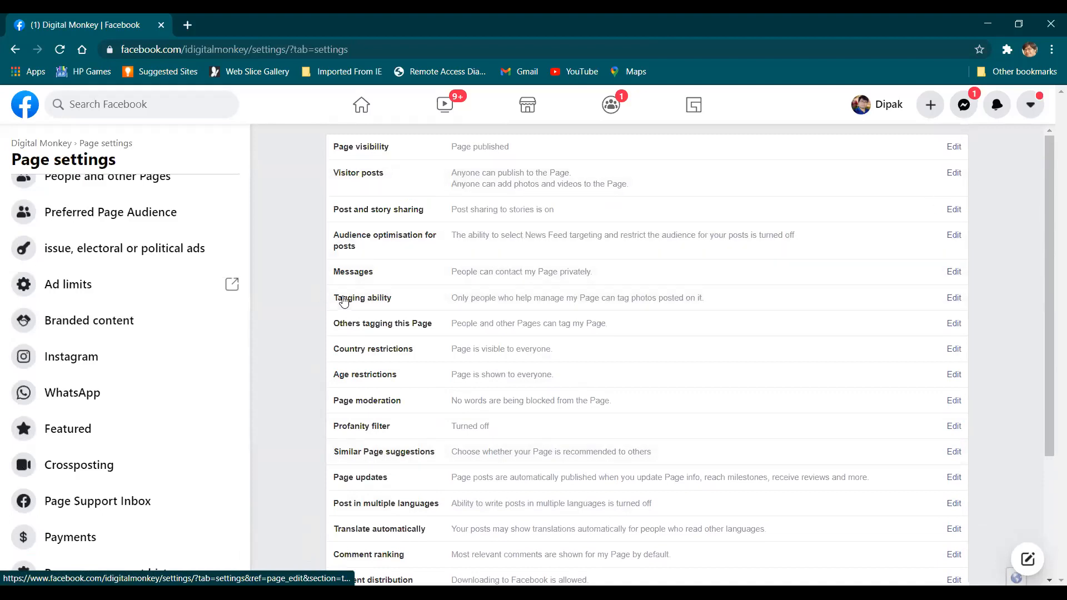
{"action": "scroll", "coordinate": [339, 300], "scroll_direction": "down", "scroll_amount": 3}
Step: Open the Page roles settings and review the sections for assigning a new role, the Page owner and existing roles
{"action": "scroll", "coordinate": [118, 342], "scroll_direction": "up", "scroll_amount": 3}
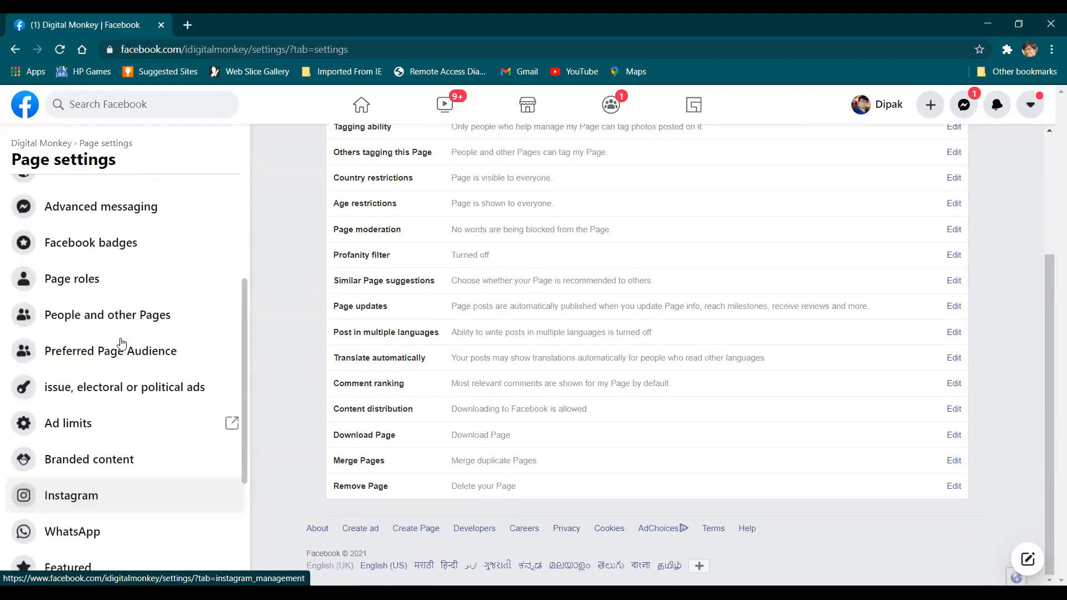
{"action": "left_click", "coordinate": [89, 279]}
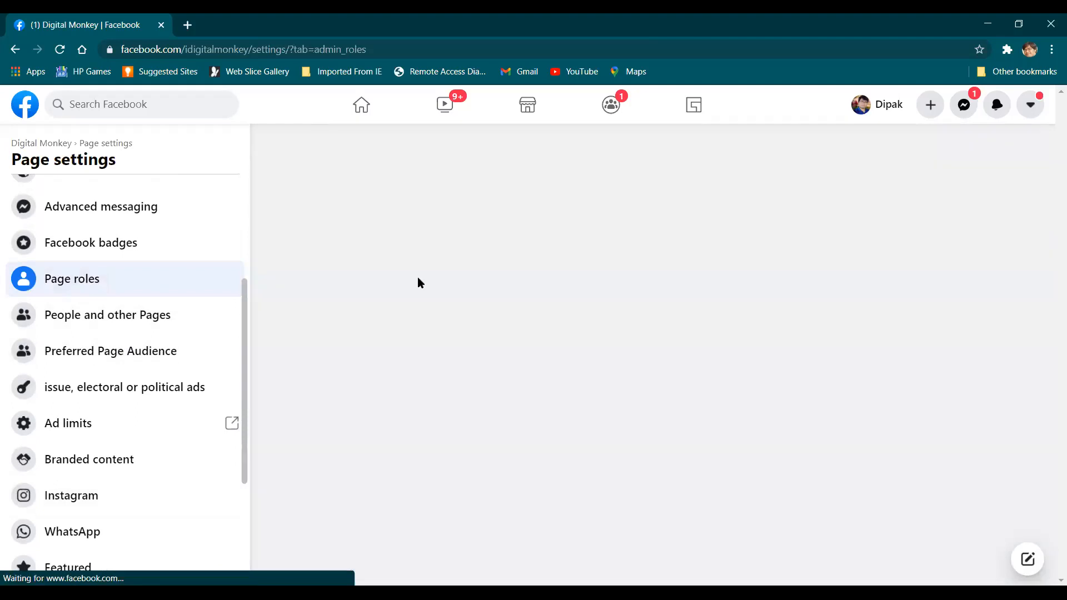
{"action": "scroll", "coordinate": [544, 300], "scroll_direction": "down", "scroll_amount": 3}
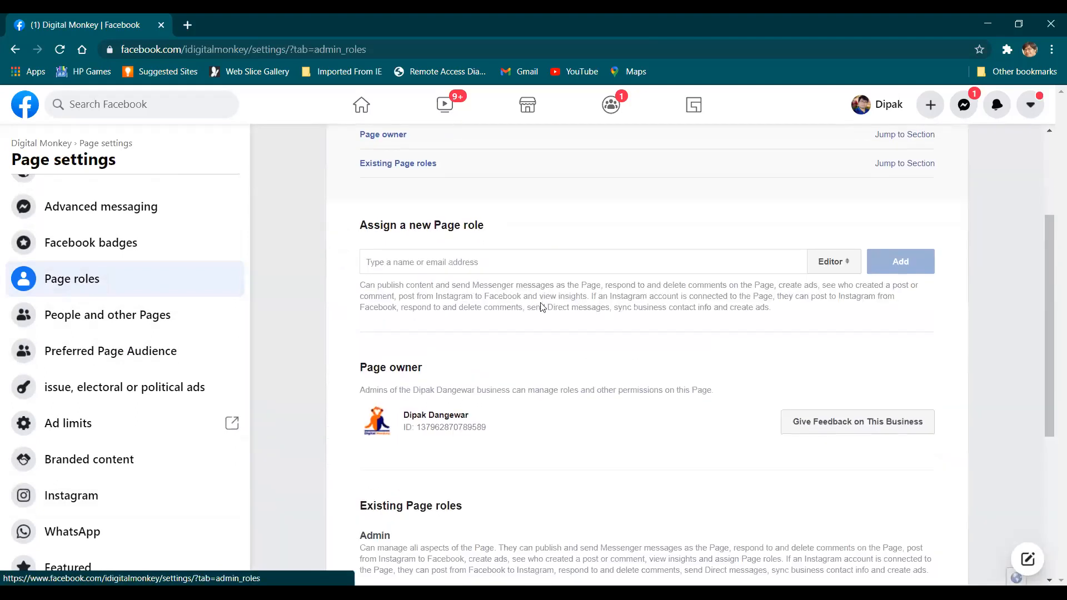
{"action": "scroll", "coordinate": [529, 357], "scroll_direction": "down", "scroll_amount": 5}
{"action": "scroll", "coordinate": [529, 358], "scroll_direction": "up", "scroll_amount": 5}
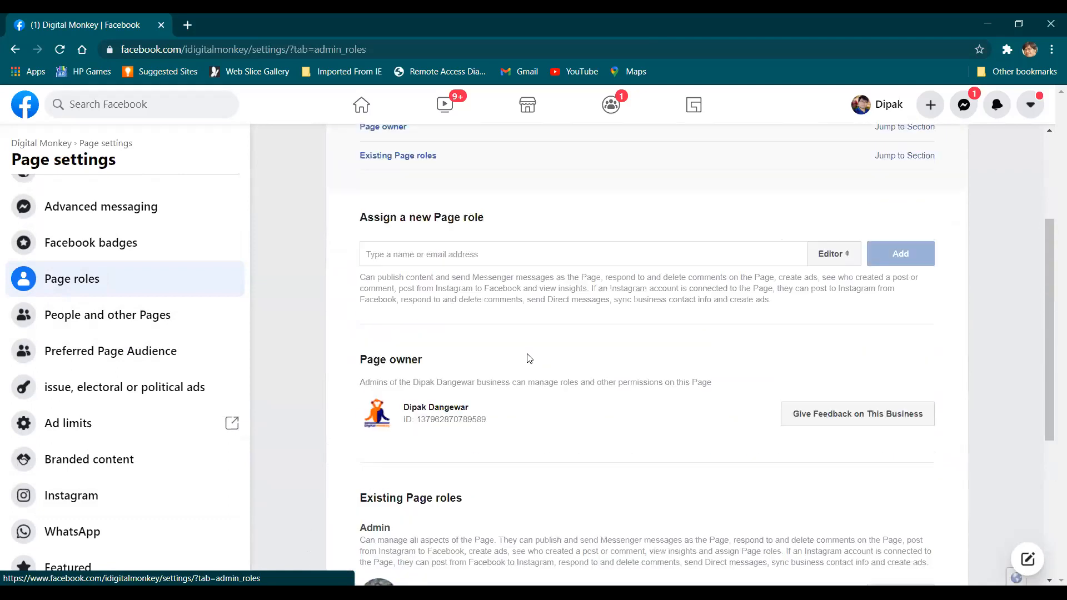
{"action": "left_click", "coordinate": [432, 264]}
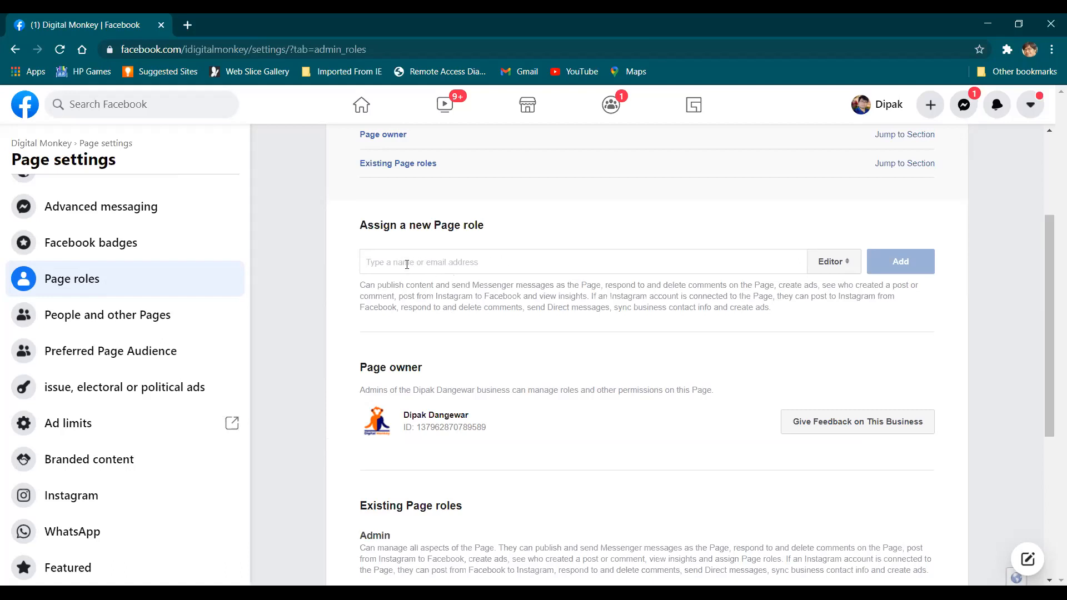
Step: Select Admin, Editor, Moderator, Advertiser, Analyst and Custom in turn as the new Page role and read each role's permissions
{"action": "left_click", "coordinate": [830, 266]}
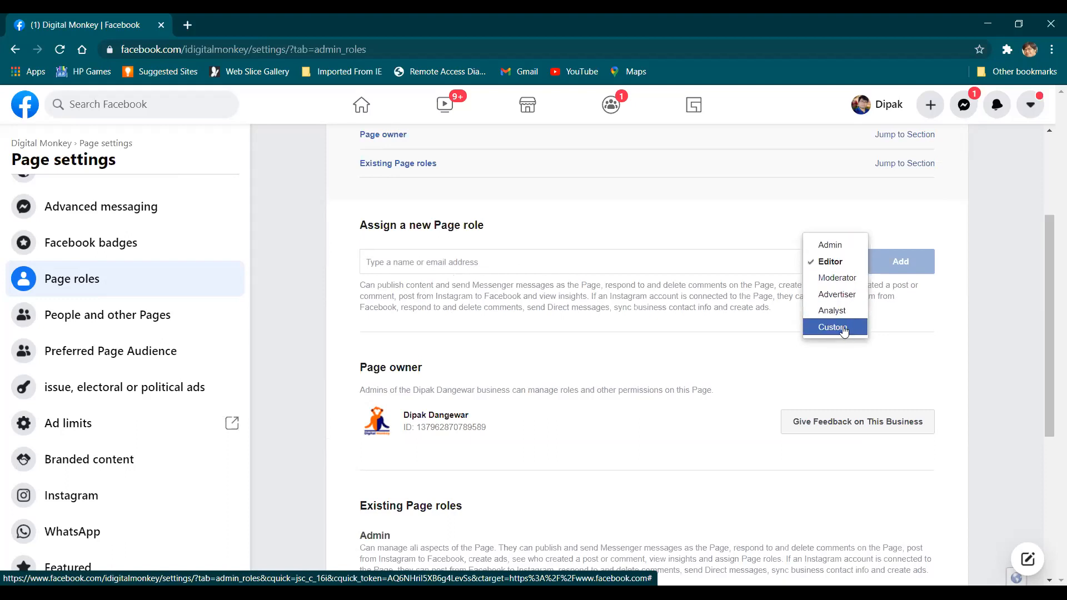
{"action": "left_click", "coordinate": [830, 247]}
{"action": "left_click", "coordinate": [829, 290]}
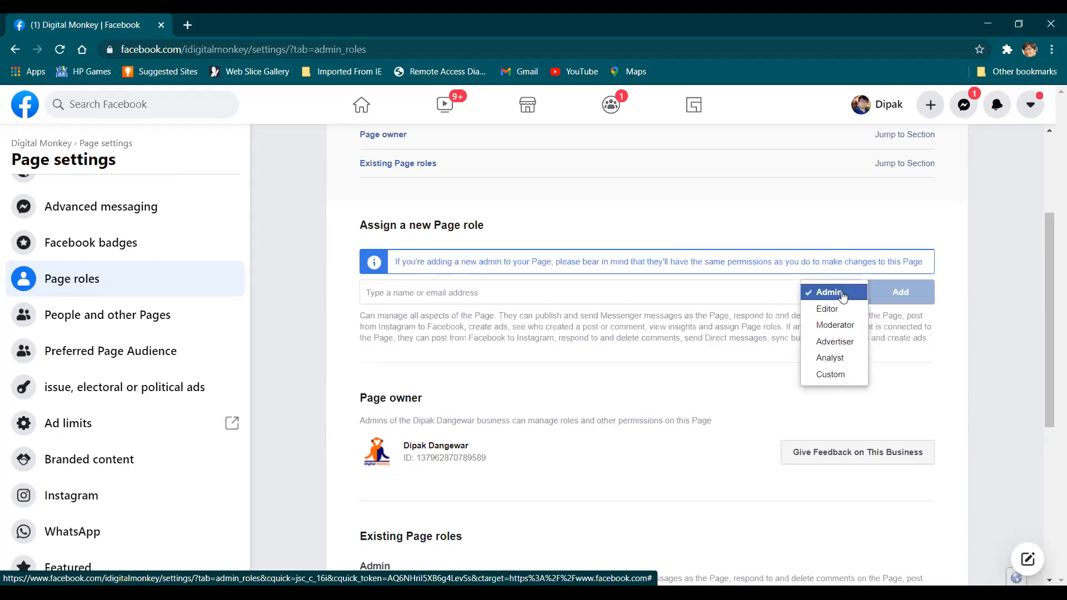
{"action": "left_click", "coordinate": [831, 307]}
{"action": "left_click", "coordinate": [824, 269]}
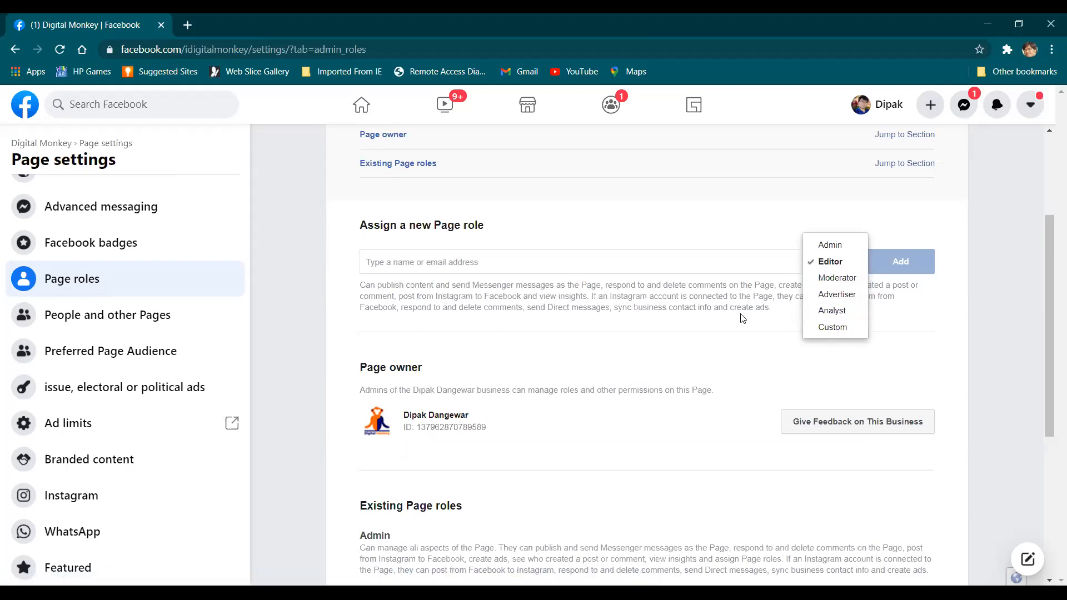
{"action": "left_click", "coordinate": [823, 278]}
{"action": "left_click", "coordinate": [828, 265]}
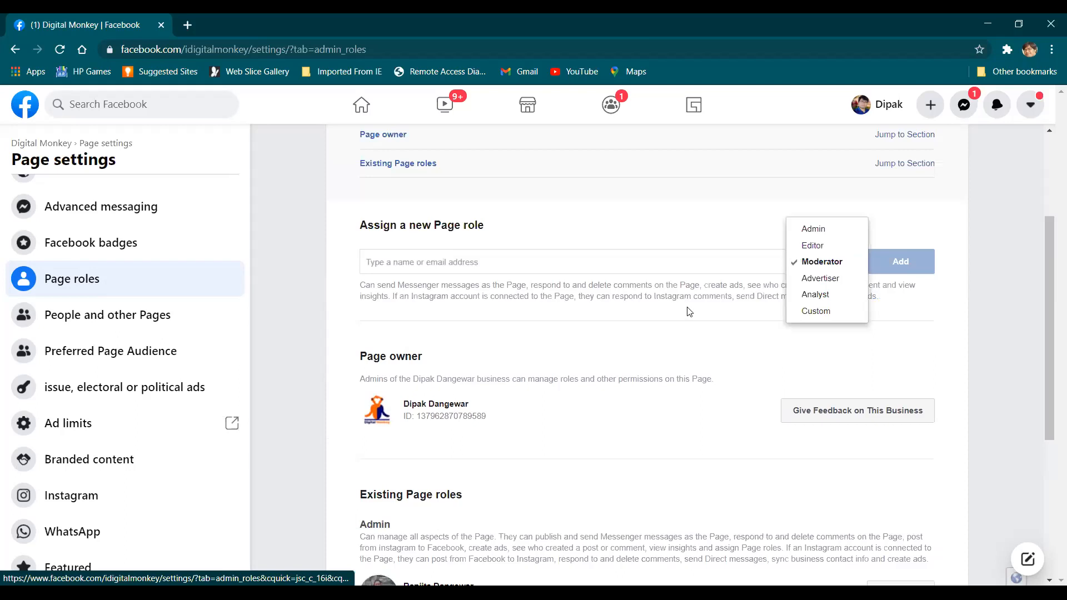
{"action": "left_click", "coordinate": [804, 278]}
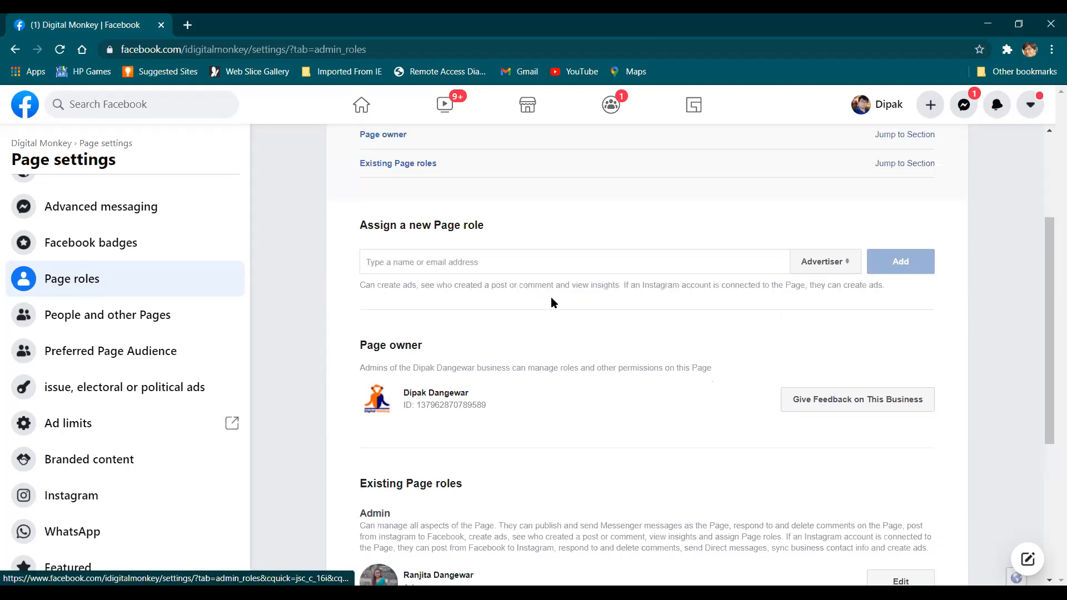
{"action": "left_click", "coordinate": [796, 269]}
{"action": "left_click", "coordinate": [812, 279]}
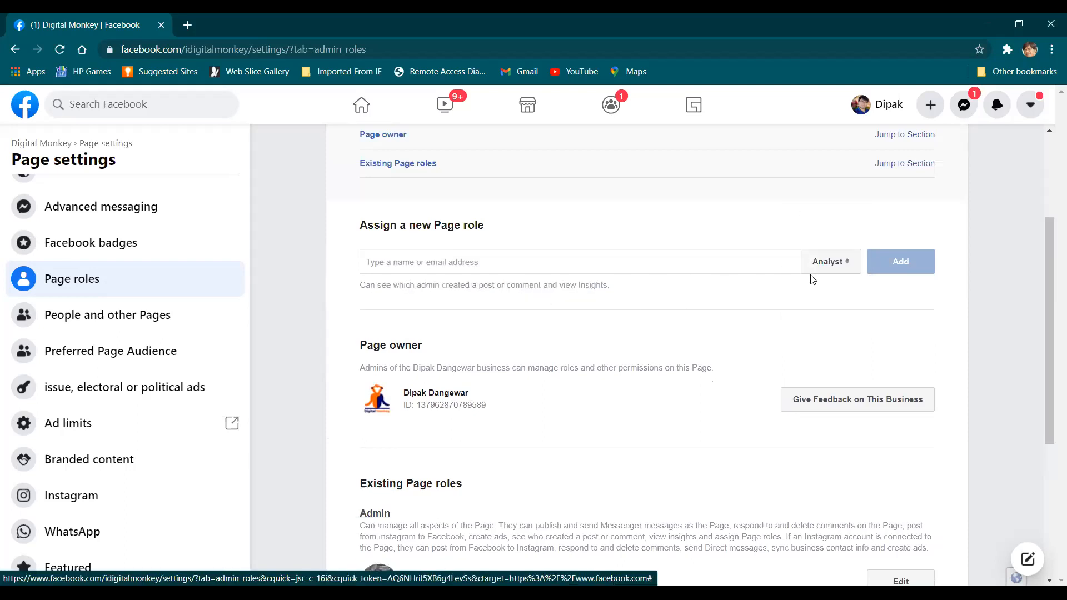
{"action": "left_click", "coordinate": [815, 270]}
{"action": "left_click", "coordinate": [819, 280]}
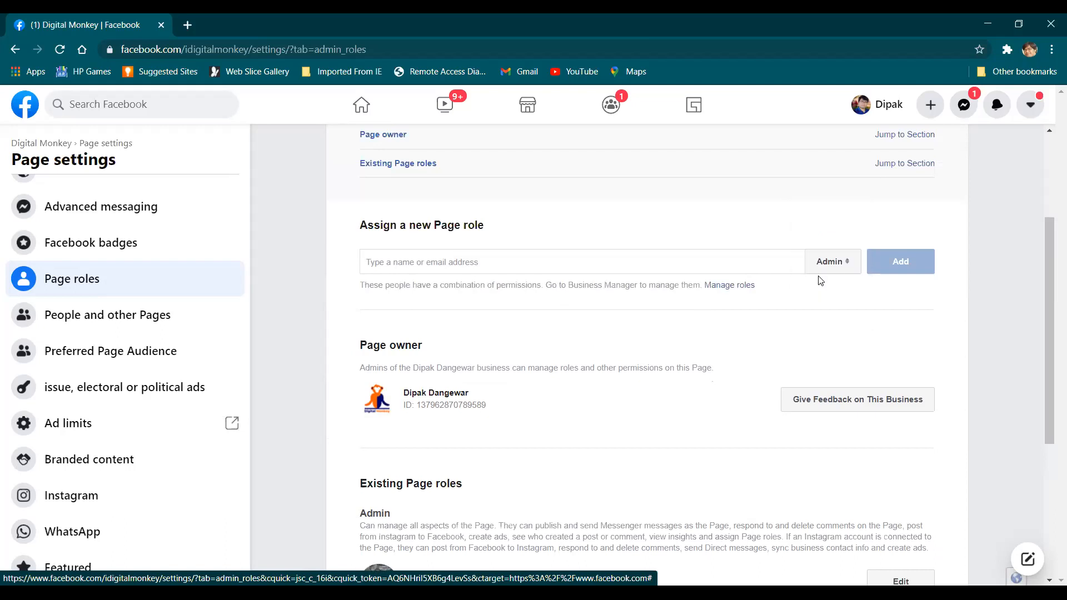
Step: Compare the Editor, Moderator and Admin permissions once more and set the new Page role back to Editor
{"action": "left_click", "coordinate": [819, 268]}
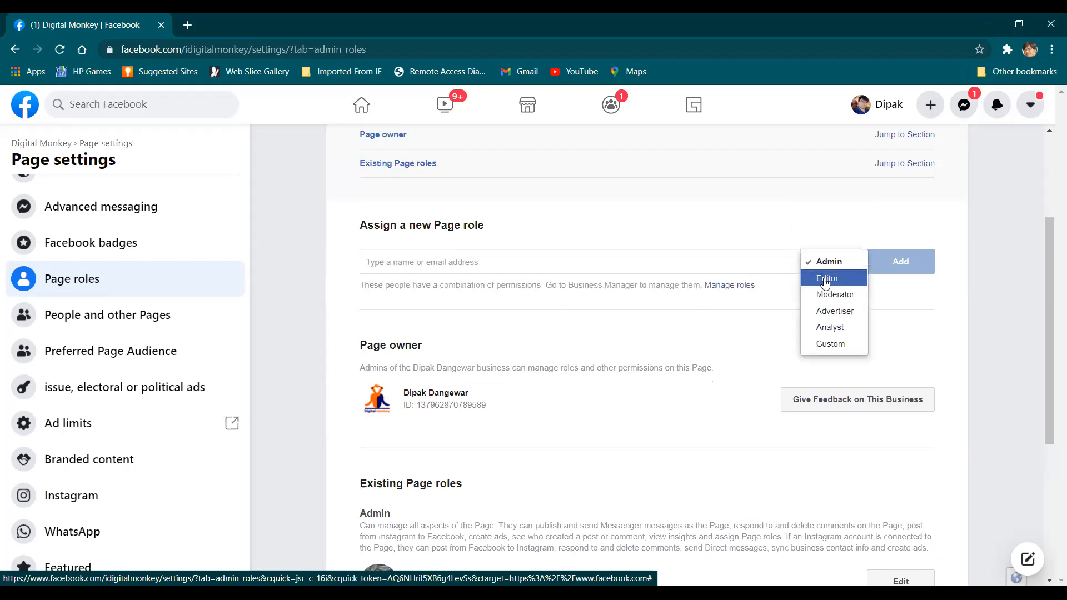
{"action": "left_click", "coordinate": [825, 281]}
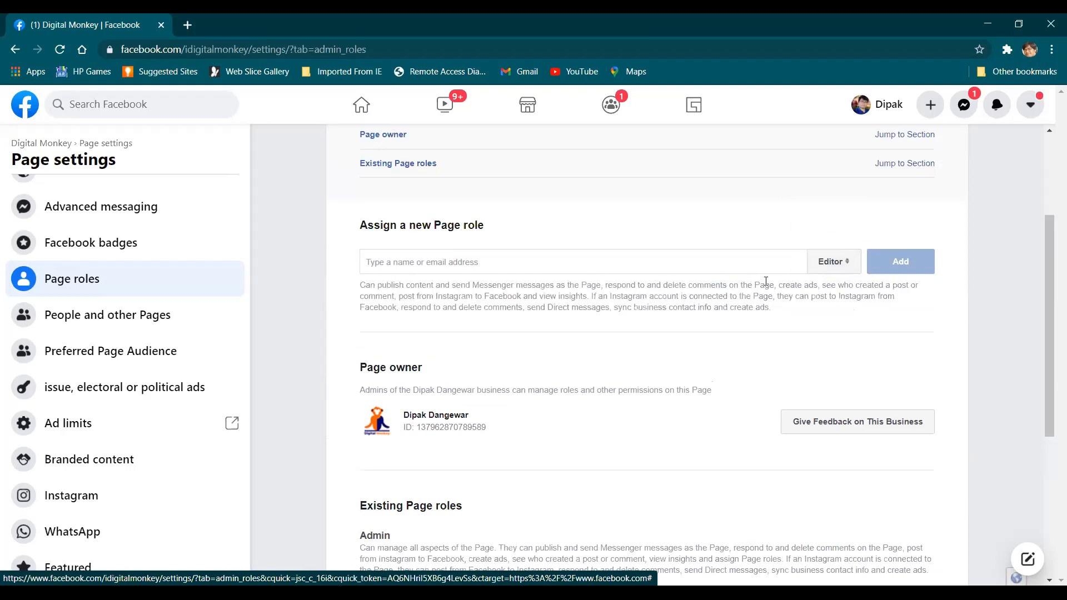
{"action": "left_click", "coordinate": [815, 271]}
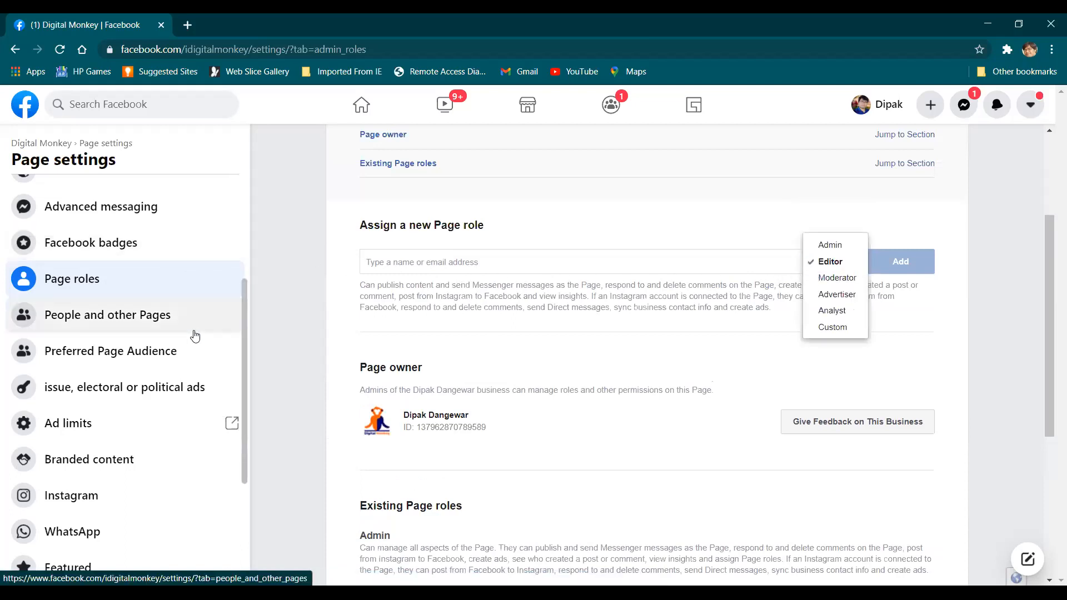
{"action": "scroll", "coordinate": [192, 333], "scroll_direction": "up", "scroll_amount": 4}
{"action": "scroll", "coordinate": [193, 334], "scroll_direction": "down", "scroll_amount": 5}
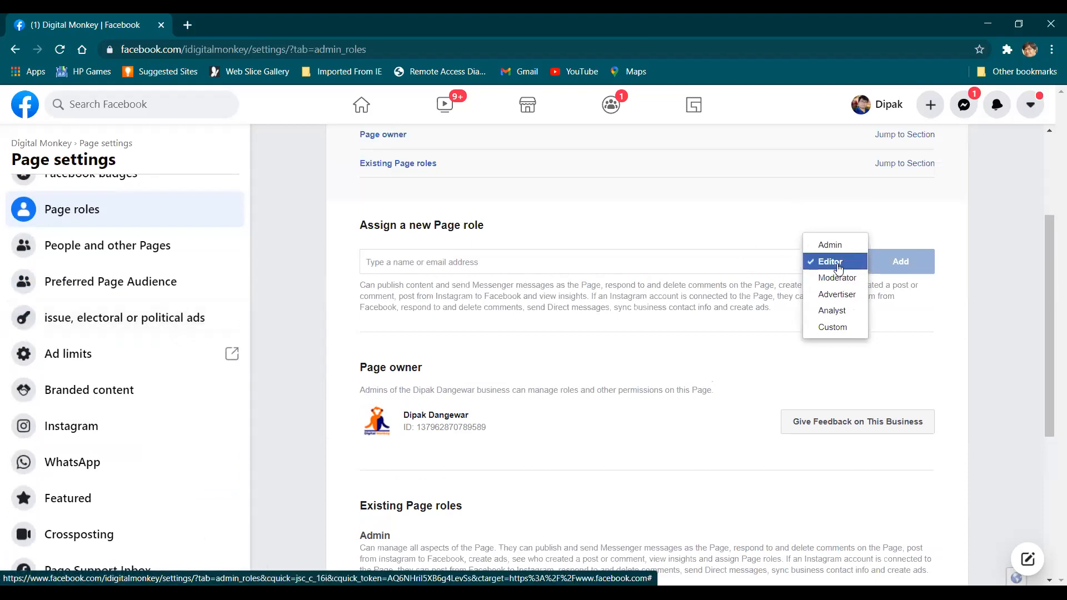
{"action": "left_click", "coordinate": [832, 279]}
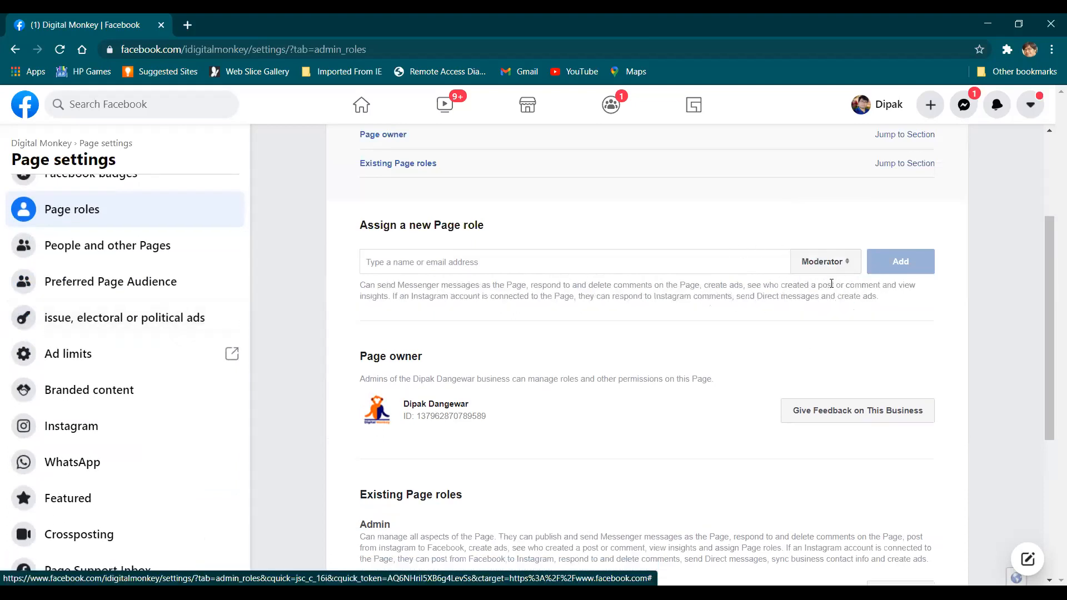
{"action": "left_click", "coordinate": [825, 271]}
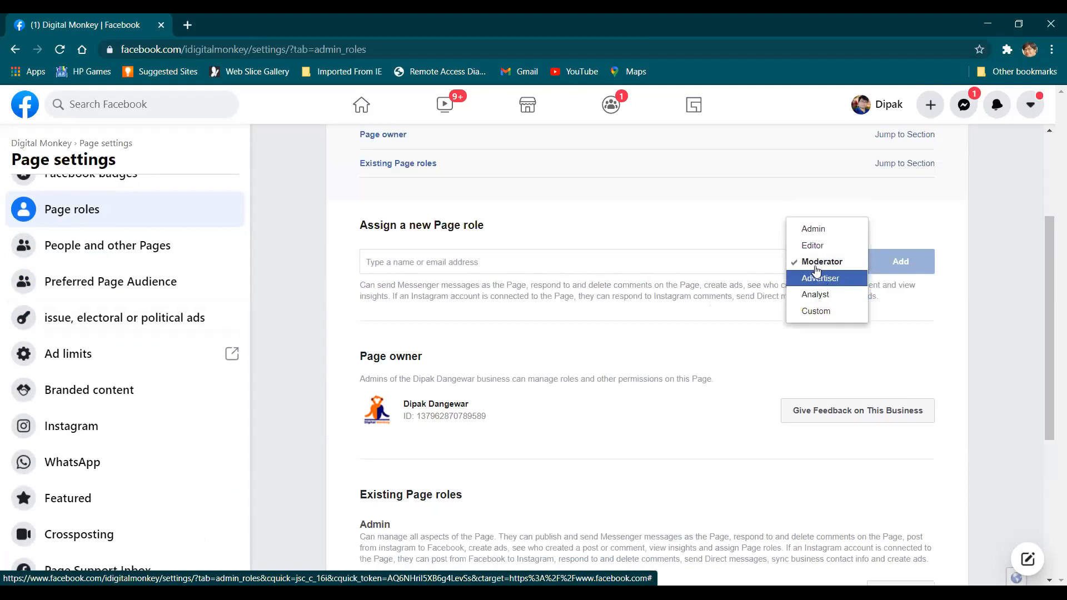
{"action": "left_click", "coordinate": [811, 231]}
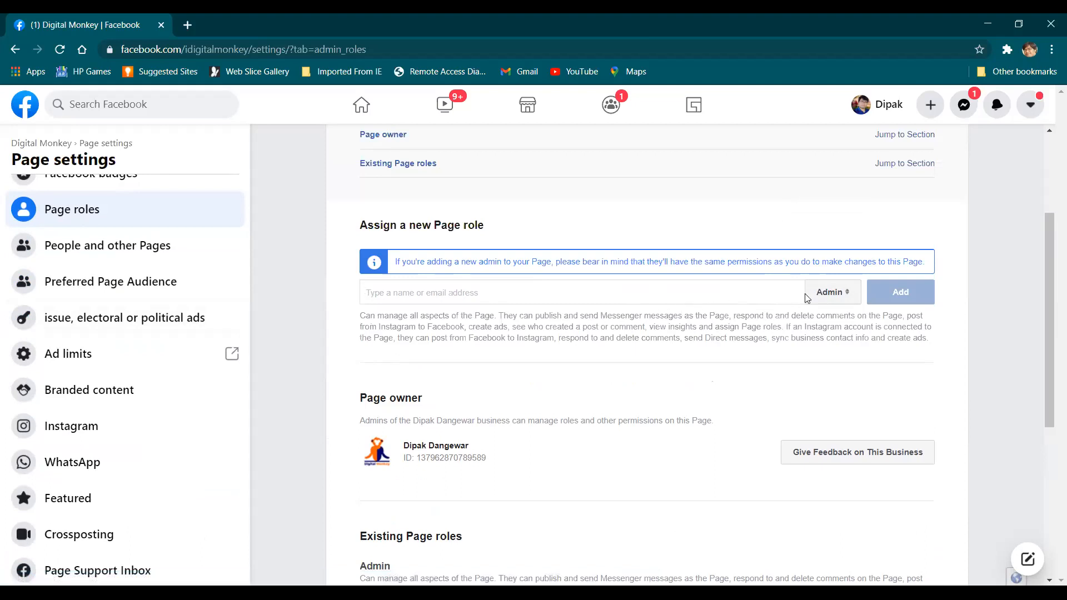
{"action": "left_click", "coordinate": [836, 293]}
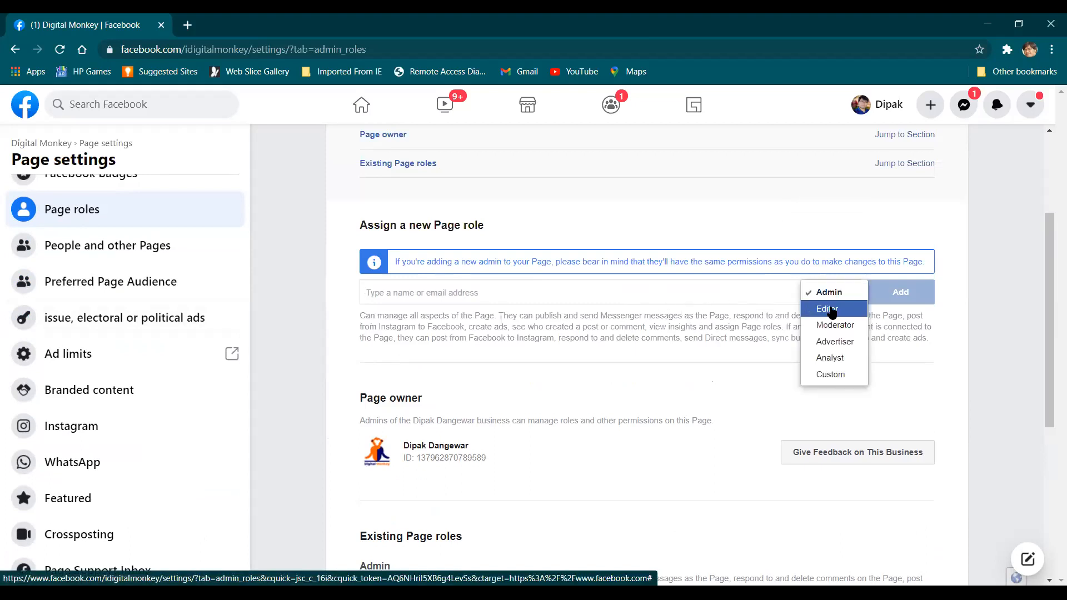
{"action": "left_click", "coordinate": [832, 310]}
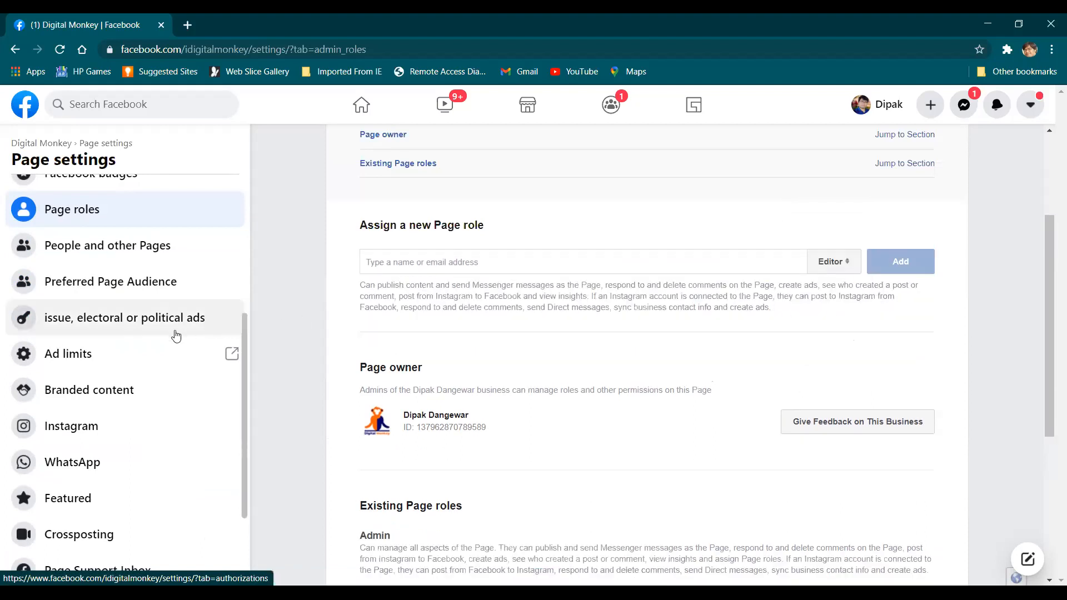
Step: Look through the settings categories from Activity log back up to General and review the admins under Existing Page roles
{"action": "scroll", "coordinate": [120, 360], "scroll_direction": "down", "scroll_amount": 1}
{"action": "scroll", "coordinate": [122, 362], "scroll_direction": "down", "scroll_amount": 2}
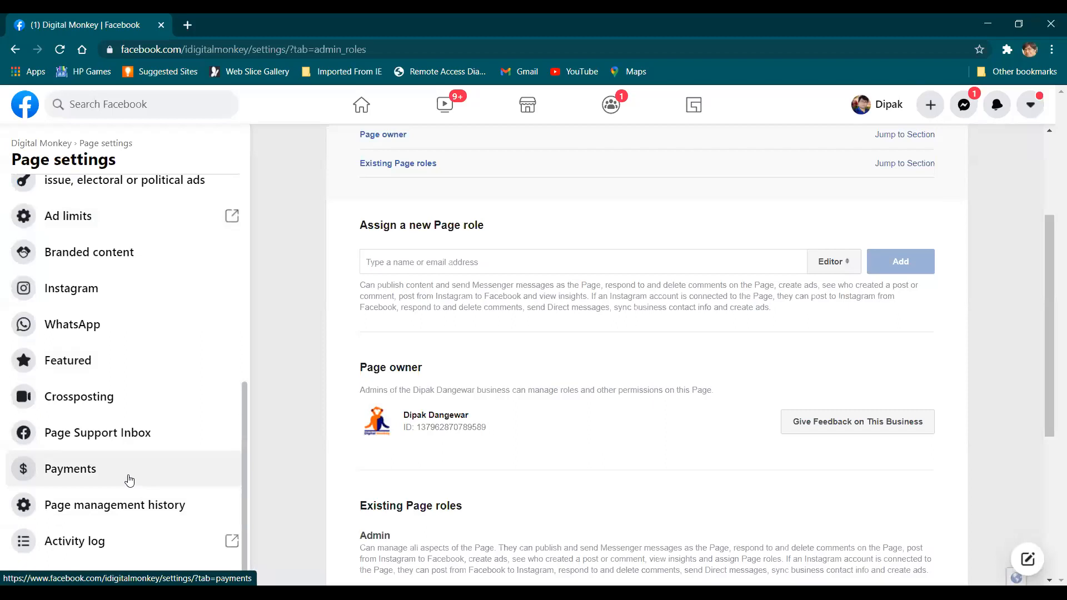
{"action": "scroll", "coordinate": [128, 478], "scroll_direction": "up", "scroll_amount": 5}
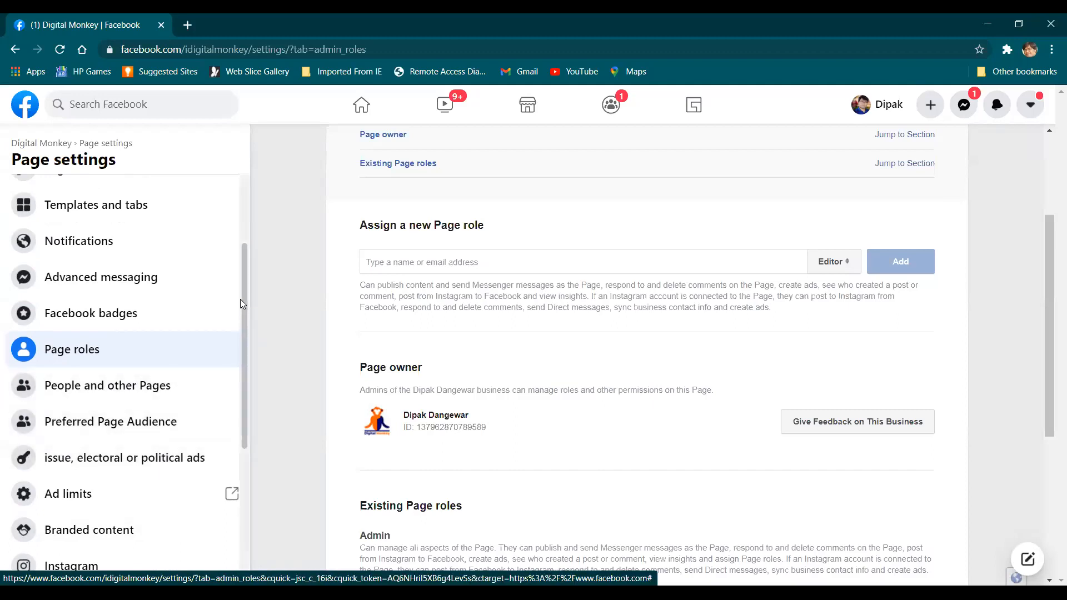
{"action": "left_click_drag", "start_coordinate": [244, 301], "coordinate": [244, 202]}
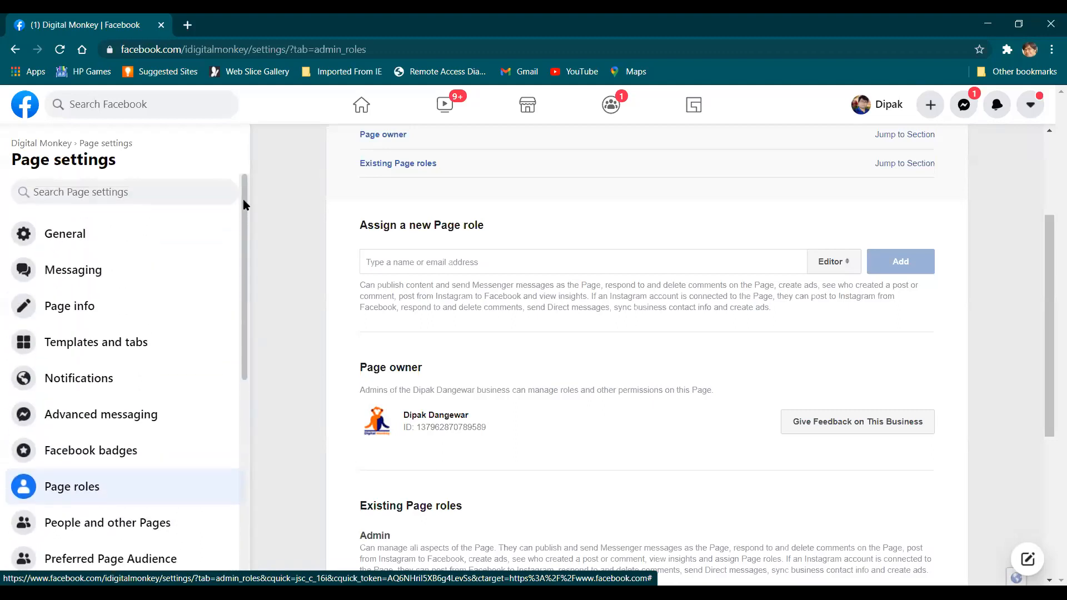
{"action": "left_click_drag", "start_coordinate": [1047, 304], "coordinate": [1050, 426]}
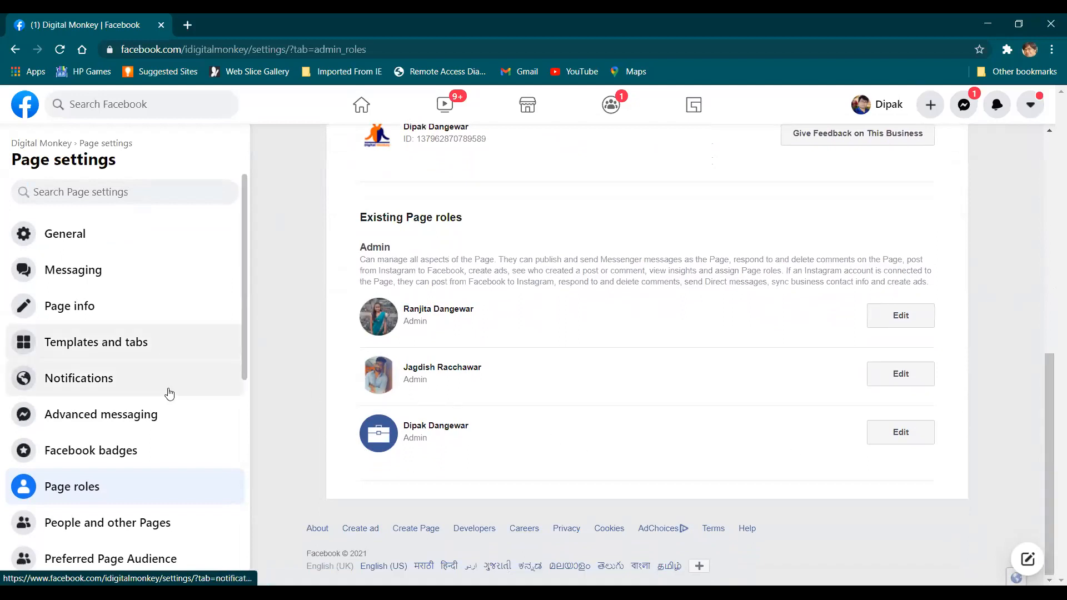
Step: Look through the Page settings categories again, from General down to Page management history
{"action": "scroll", "coordinate": [170, 398], "scroll_direction": "down", "scroll_amount": 3}
{"action": "scroll", "coordinate": [172, 405], "scroll_direction": "up", "scroll_amount": 3}
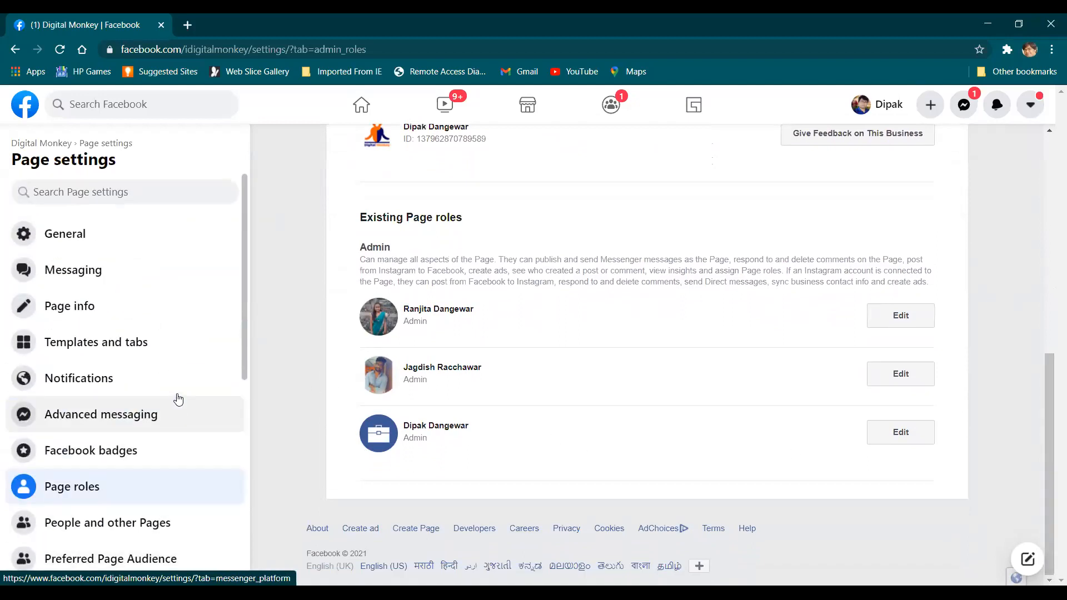
{"action": "scroll", "coordinate": [183, 389], "scroll_direction": "down", "scroll_amount": 7}
{"action": "scroll", "coordinate": [198, 378], "scroll_direction": "up", "scroll_amount": 7}
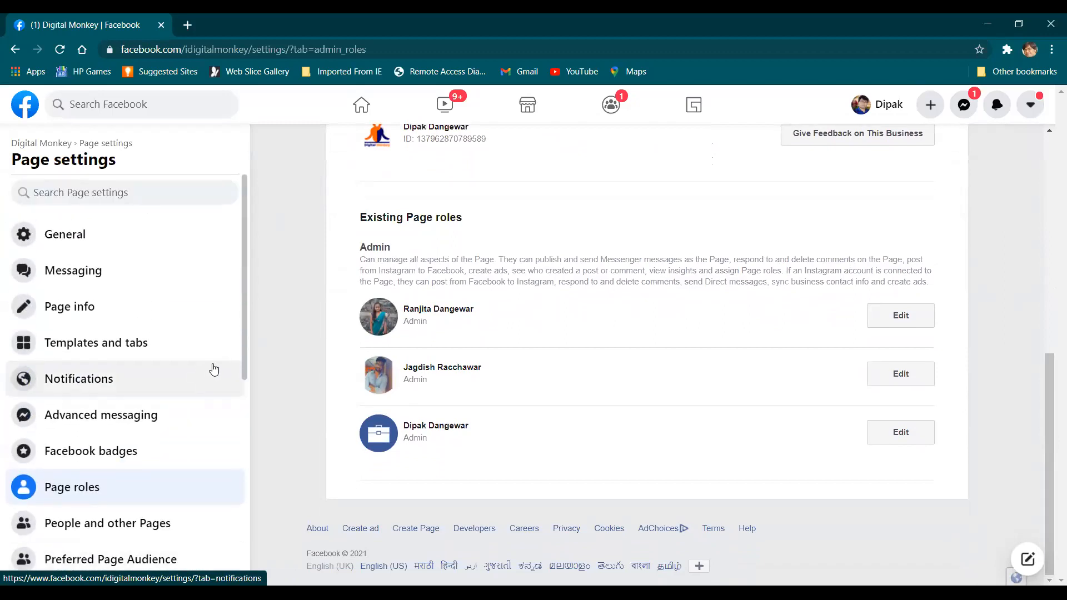
{"action": "left_click_drag", "start_coordinate": [245, 362], "coordinate": [245, 252]}
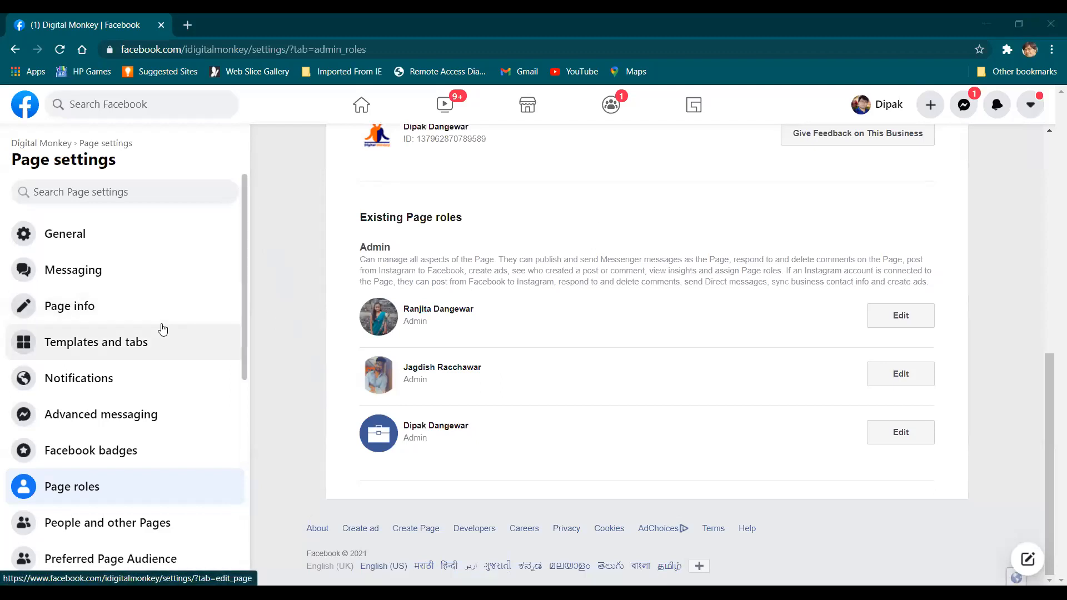
{"action": "scroll", "coordinate": [245, 341], "scroll_direction": "down", "scroll_amount": 2}
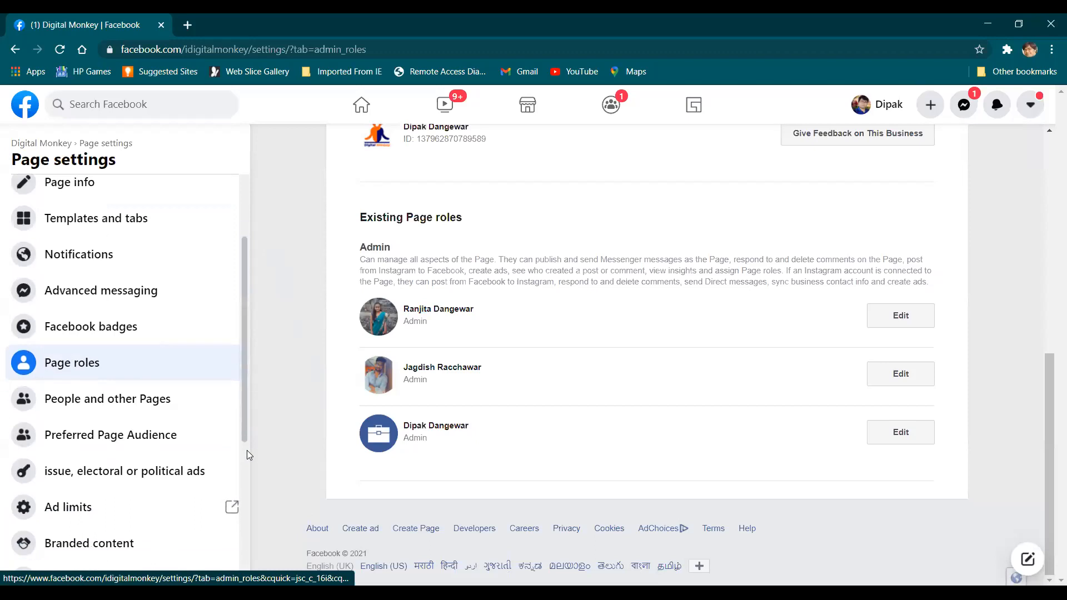
{"action": "scroll", "coordinate": [246, 450], "scroll_direction": "down", "scroll_amount": 1}
{"action": "scroll", "coordinate": [244, 487], "scroll_direction": "down", "scroll_amount": 3}
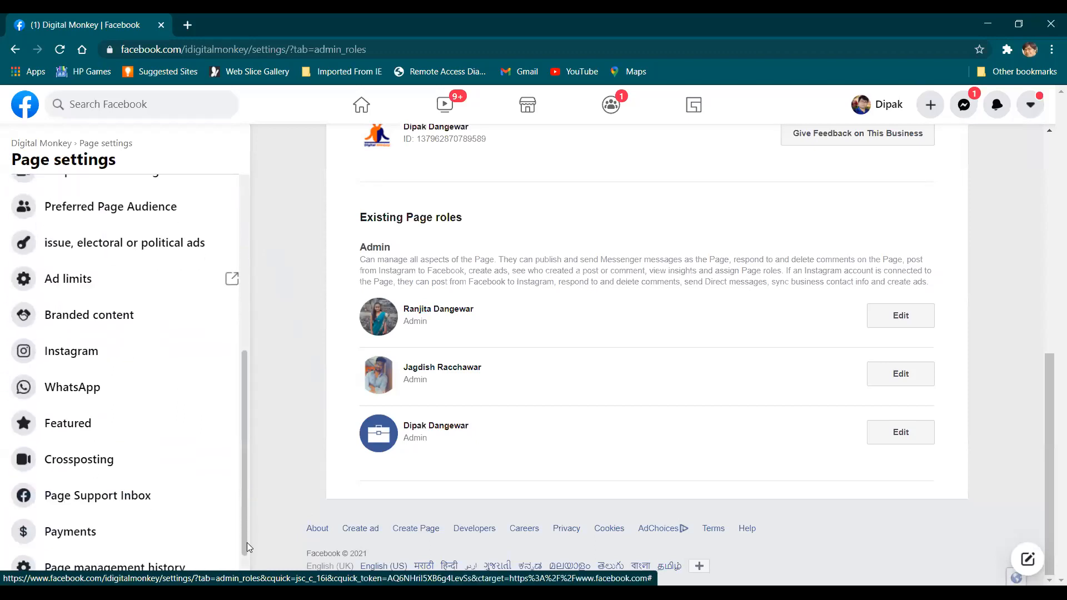
{"action": "scroll", "coordinate": [226, 508], "scroll_direction": "up", "scroll_amount": 3}
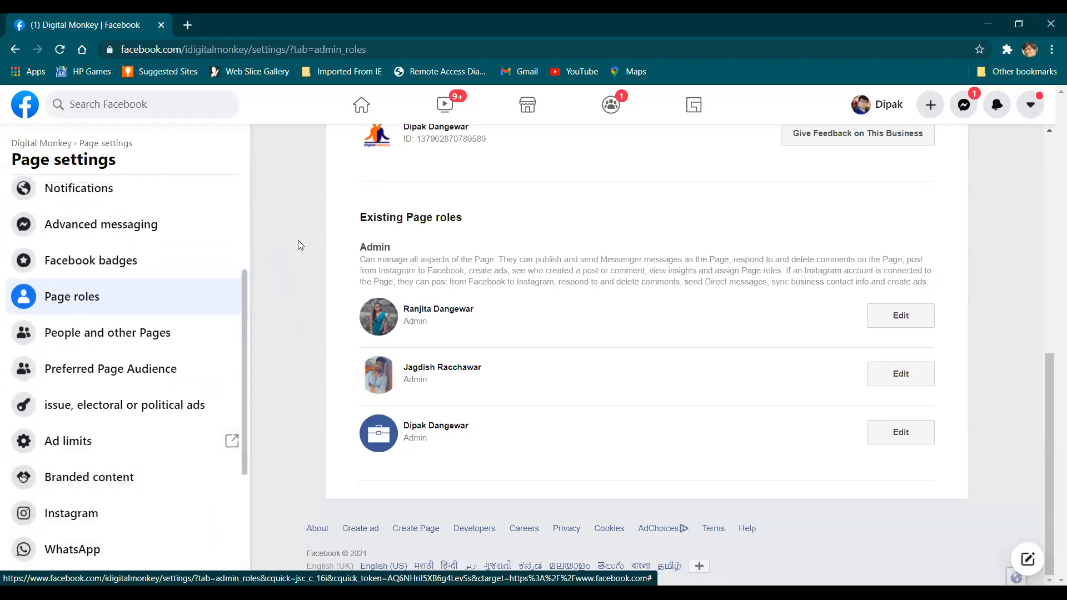
Step: Look over the settings categories around Page roles and go back up to the Assign a new Page role section
{"action": "scroll", "coordinate": [147, 285], "scroll_direction": "up", "scroll_amount": 3}
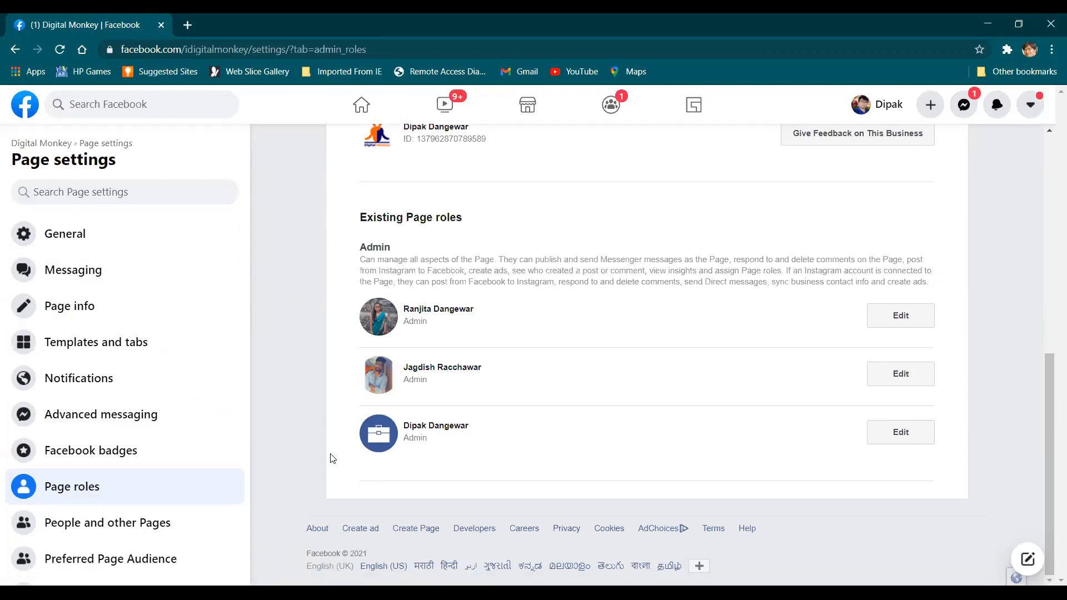
{"action": "scroll", "coordinate": [209, 419], "scroll_direction": "down", "scroll_amount": 3}
{"action": "scroll", "coordinate": [205, 365], "scroll_direction": "up", "scroll_amount": 3}
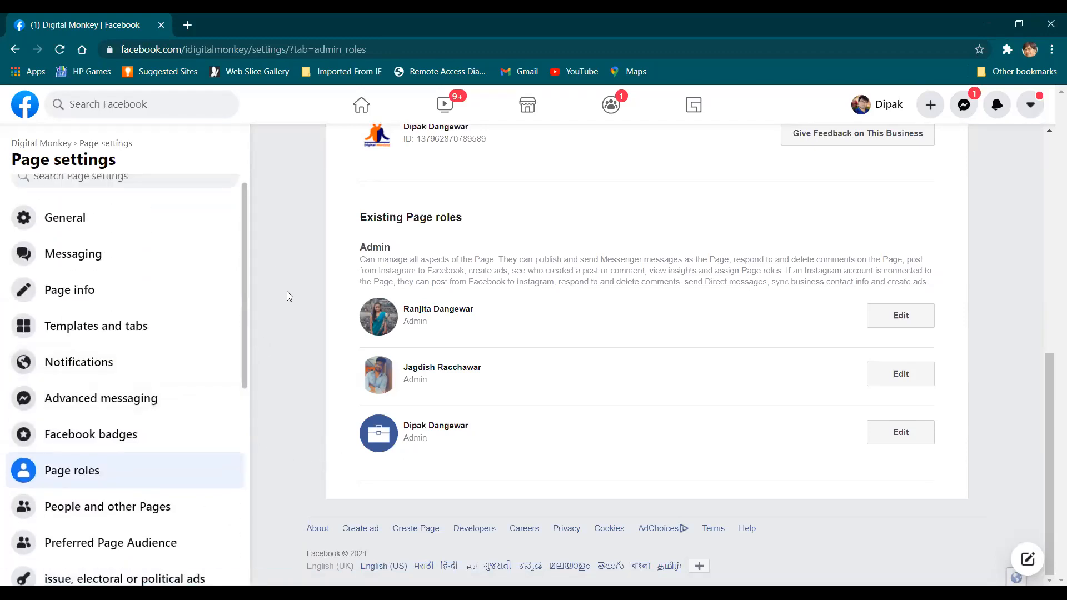
{"action": "scroll", "coordinate": [287, 290], "scroll_direction": "up", "scroll_amount": 5}
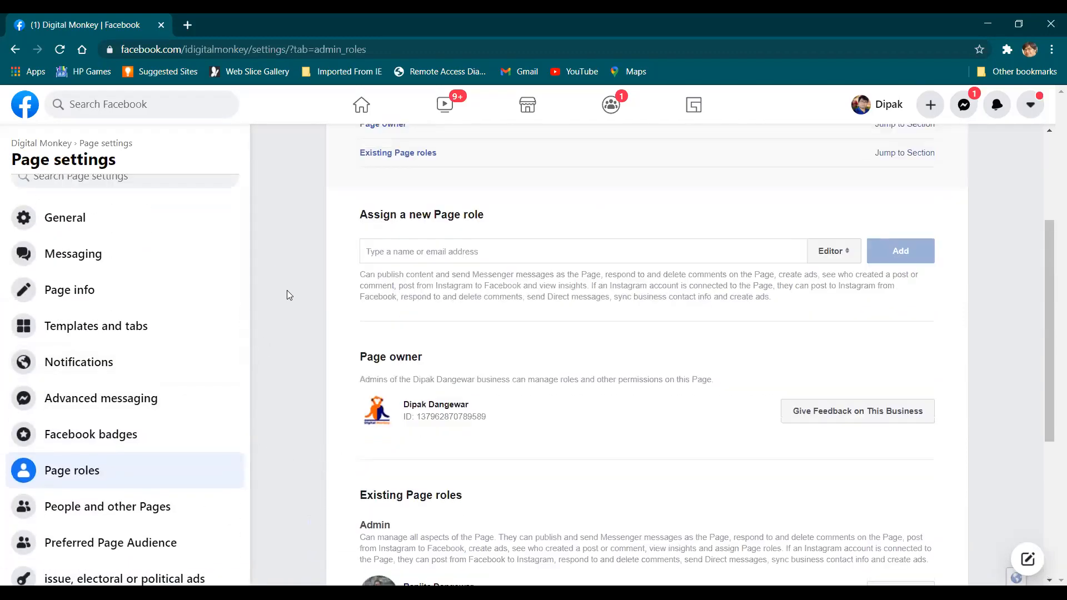
{"action": "scroll", "coordinate": [287, 290], "scroll_direction": "up", "scroll_amount": 1}
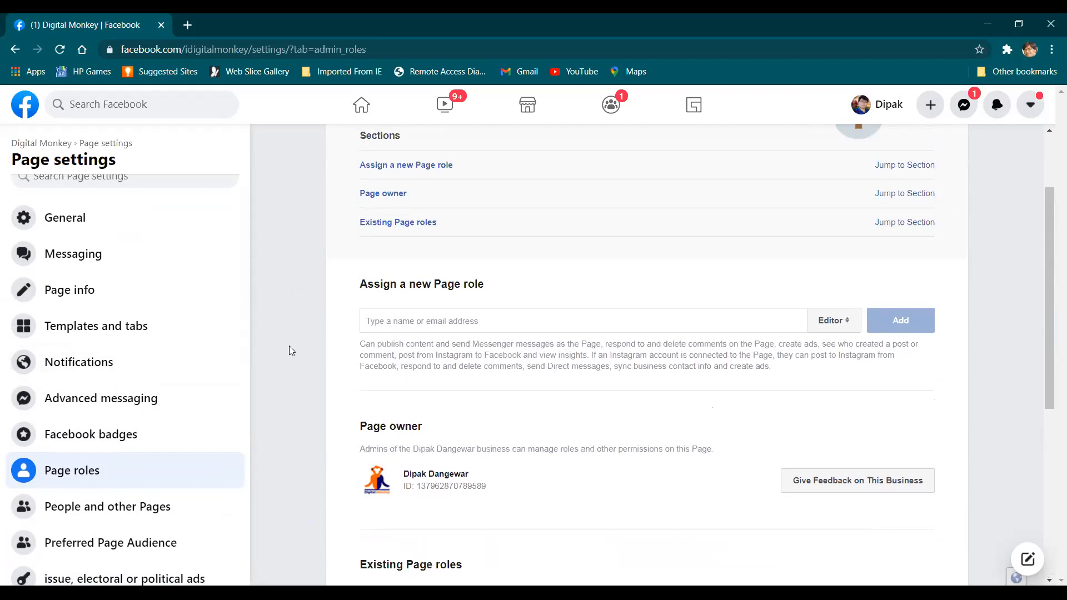
{"action": "scroll", "coordinate": [222, 253], "scroll_direction": "up", "scroll_amount": 1}
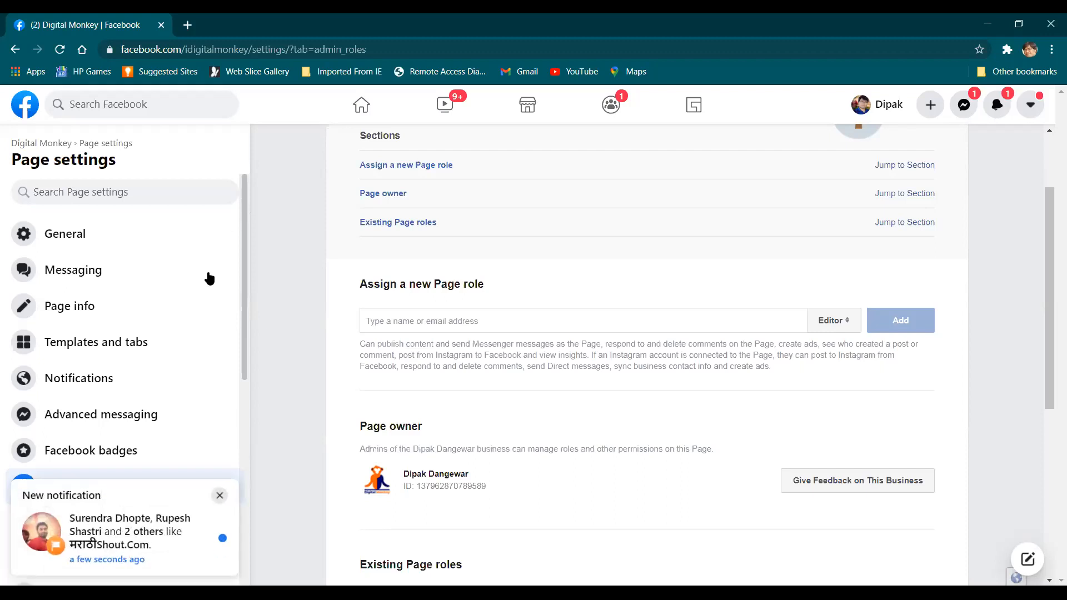
Step: Look through the full list of Page settings categories from General to Activity log and back
{"action": "scroll", "coordinate": [203, 290], "scroll_direction": "down", "scroll_amount": 6}
{"action": "scroll", "coordinate": [202, 290], "scroll_direction": "up", "scroll_amount": 6}
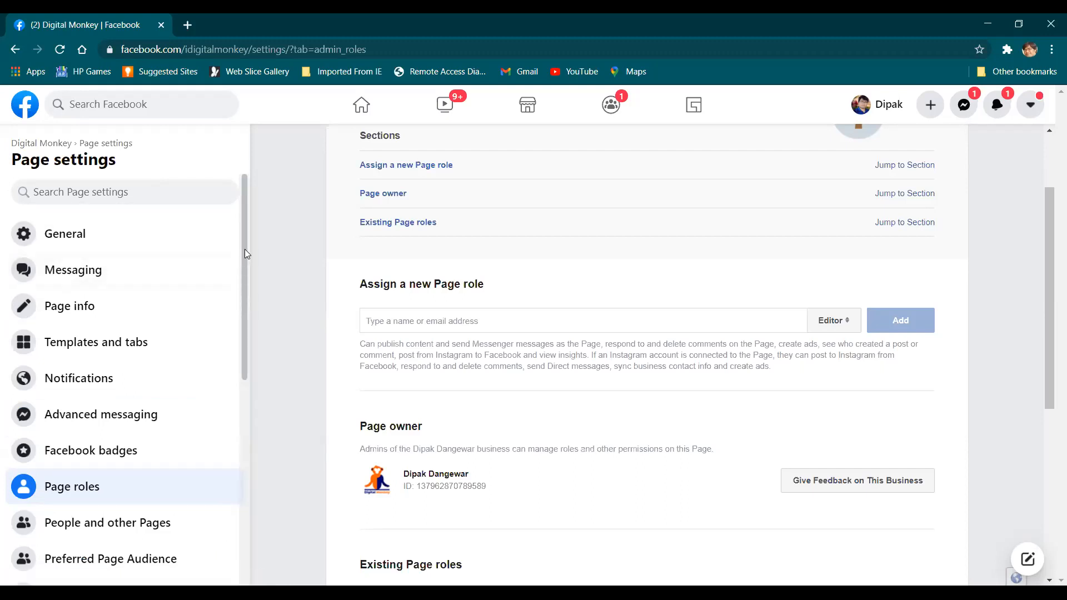
{"action": "scroll", "coordinate": [245, 250], "scroll_direction": "down", "scroll_amount": 5}
{"action": "scroll", "coordinate": [245, 250], "scroll_direction": "up", "scroll_amount": 5}
{"action": "scroll", "coordinate": [245, 248], "scroll_direction": "down", "scroll_amount": 7}
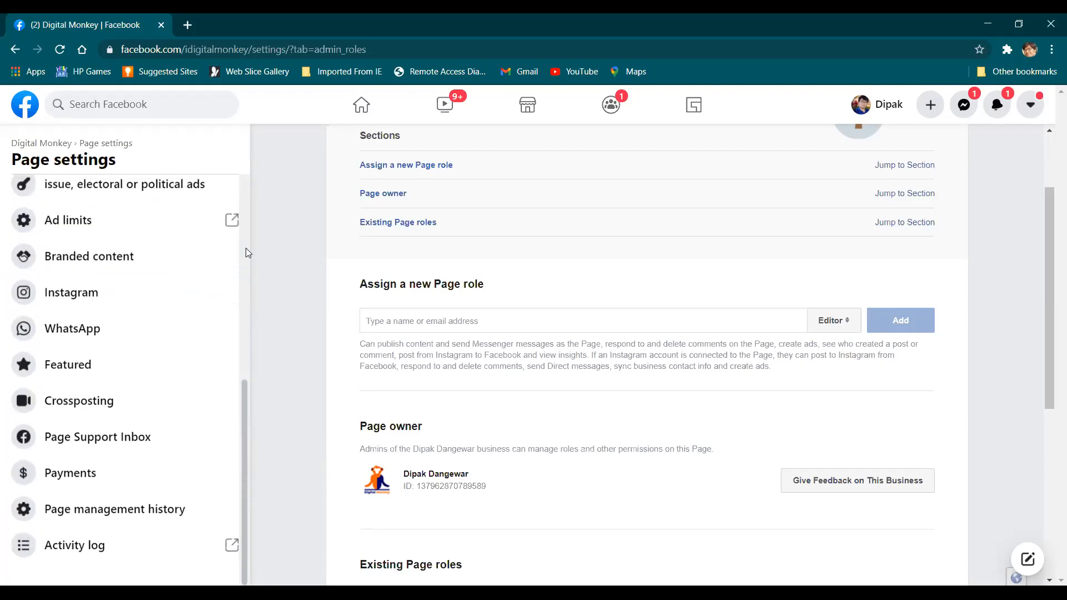
{"action": "scroll", "coordinate": [245, 248], "scroll_direction": "up", "scroll_amount": 7}
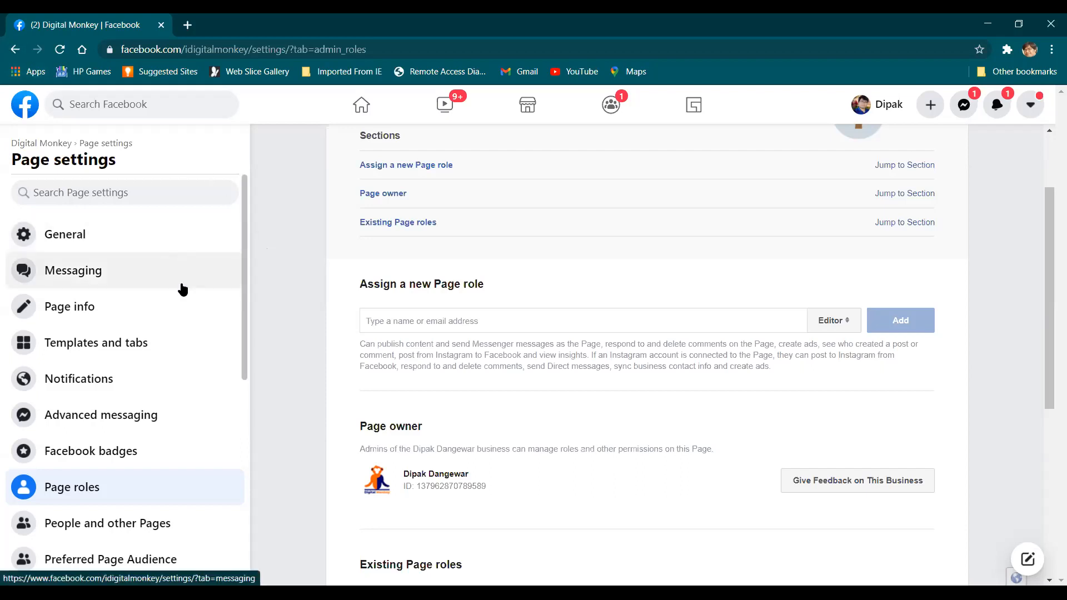
{"action": "scroll", "coordinate": [182, 288], "scroll_direction": "down", "scroll_amount": 3}
{"action": "scroll", "coordinate": [182, 288], "scroll_direction": "down", "scroll_amount": 3}
{"action": "scroll", "coordinate": [187, 311], "scroll_direction": "up", "scroll_amount": 5}
{"action": "scroll", "coordinate": [187, 356], "scroll_direction": "down", "scroll_amount": 1}
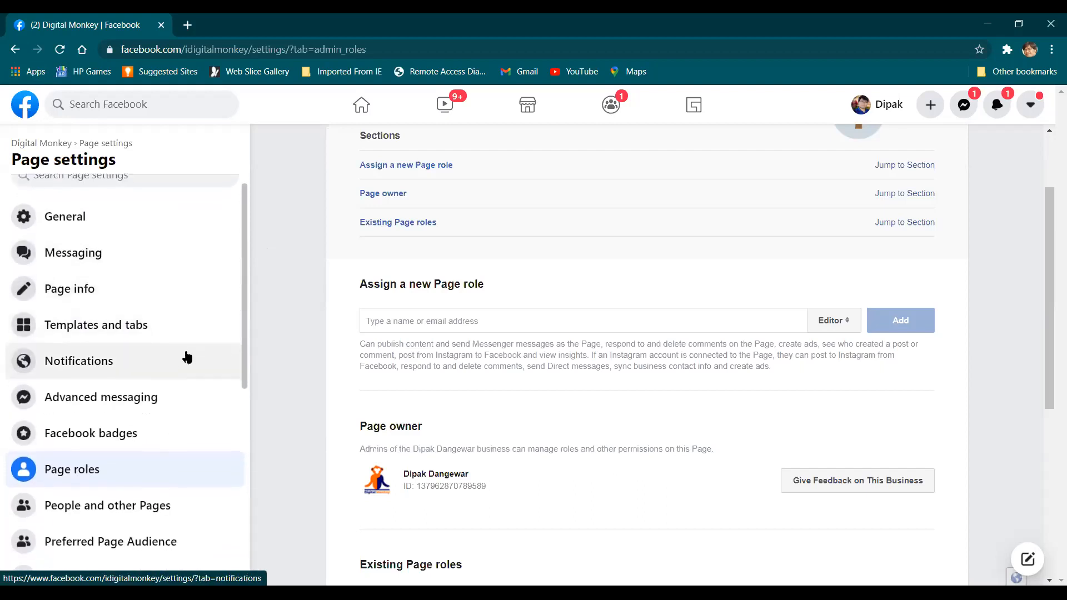
{"action": "scroll", "coordinate": [180, 377], "scroll_direction": "down", "scroll_amount": 3}
{"action": "scroll", "coordinate": [185, 381], "scroll_direction": "up", "scroll_amount": 3}
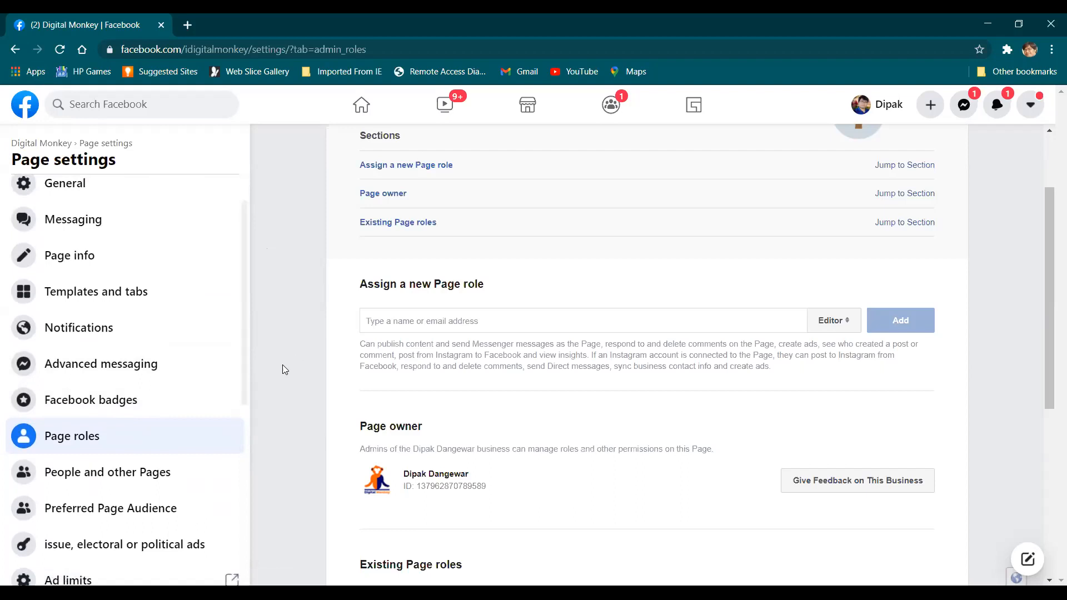
Step: Review the Page owner and Existing Page roles sections alongside the neighbouring settings categories
{"action": "scroll", "coordinate": [222, 435], "scroll_direction": "down", "scroll_amount": 2}
{"action": "scroll", "coordinate": [222, 434], "scroll_direction": "down", "scroll_amount": 1}
{"action": "scroll", "coordinate": [281, 426], "scroll_direction": "down", "scroll_amount": 5}
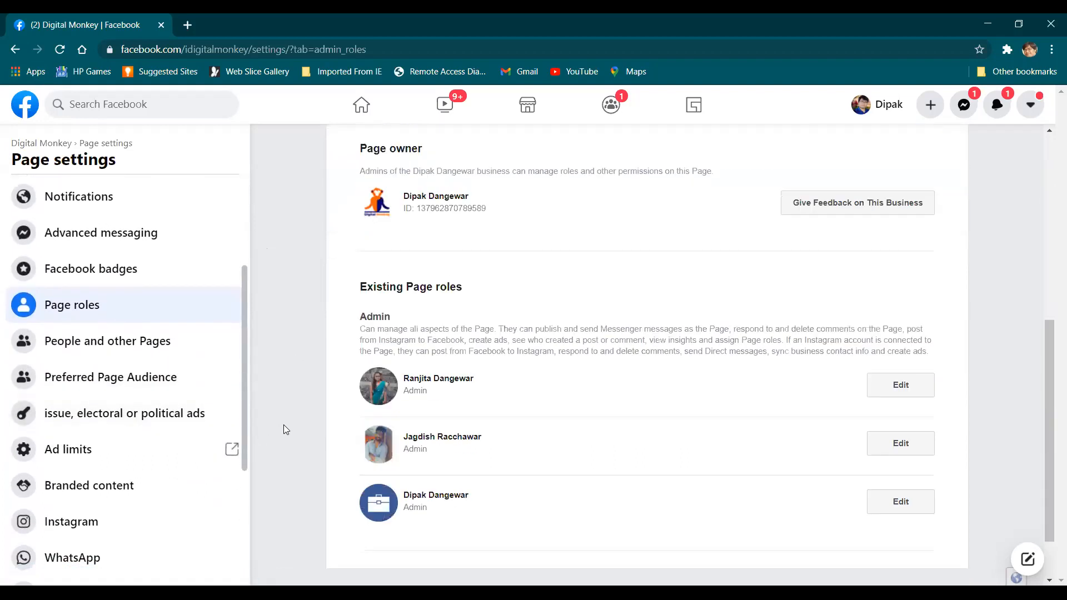
{"action": "scroll", "coordinate": [283, 425], "scroll_direction": "up", "scroll_amount": 5}
{"action": "scroll", "coordinate": [148, 429], "scroll_direction": "up", "scroll_amount": 1}
{"action": "scroll", "coordinate": [150, 434], "scroll_direction": "down", "scroll_amount": 4}
{"action": "scroll", "coordinate": [150, 434], "scroll_direction": "up", "scroll_amount": 4}
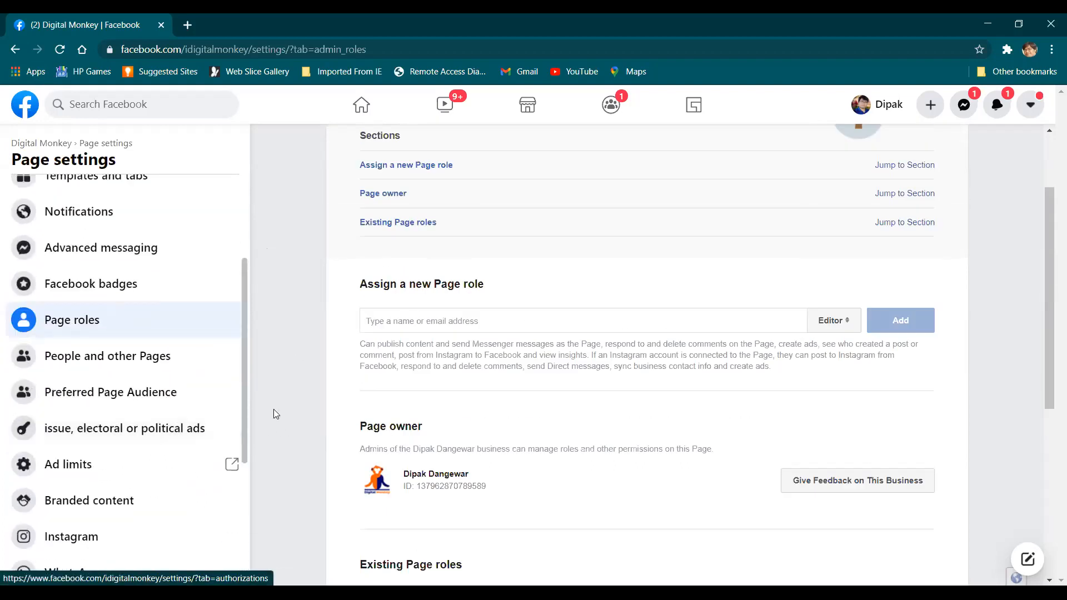
{"action": "scroll", "coordinate": [273, 409], "scroll_direction": "down", "scroll_amount": 3}
{"action": "scroll", "coordinate": [162, 430], "scroll_direction": "down", "scroll_amount": 1}
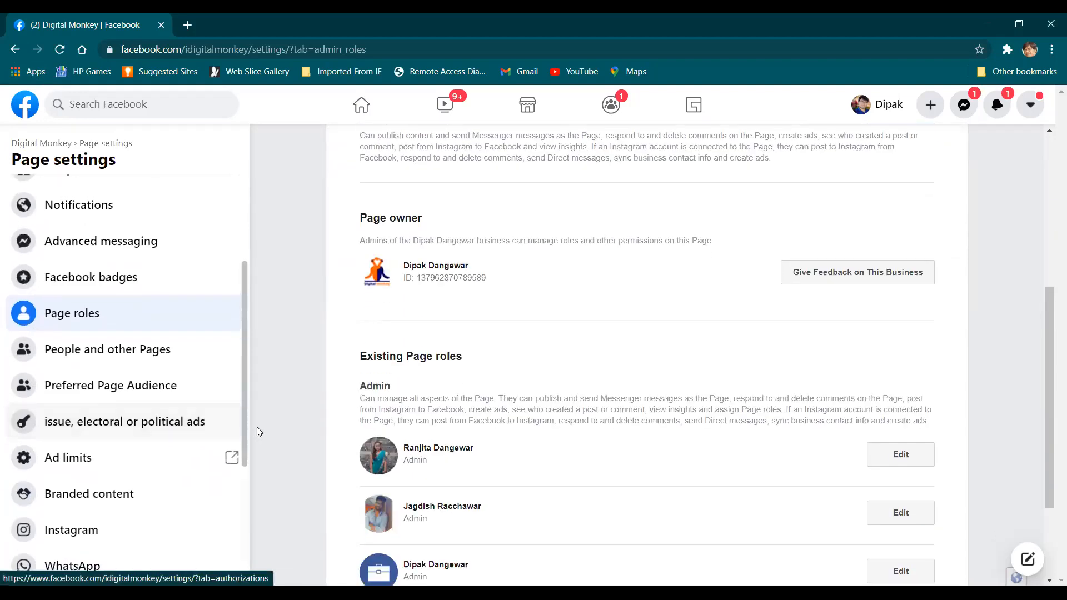
{"action": "scroll", "coordinate": [273, 417], "scroll_direction": "down", "scroll_amount": 3}
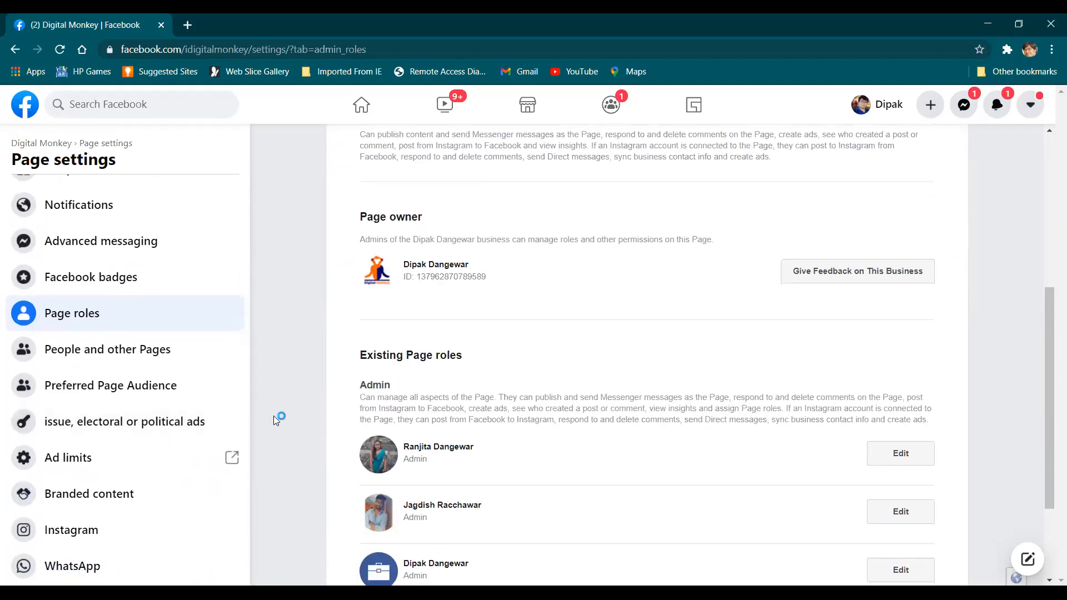
{"action": "scroll", "coordinate": [272, 416], "scroll_direction": "up", "scroll_amount": 4}
Step: Examine the last settings categories down to Activity log, then return to the start of Page roles and General
{"action": "scroll", "coordinate": [191, 469], "scroll_direction": "down", "scroll_amount": 3}
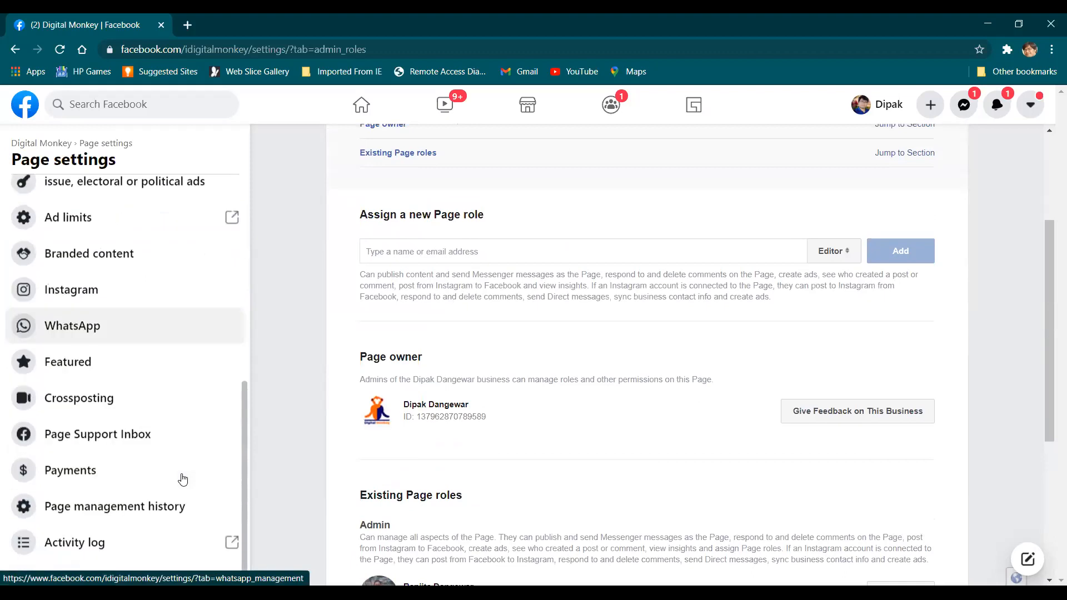
{"action": "scroll", "coordinate": [137, 508], "scroll_direction": "down", "scroll_amount": 2}
{"action": "scroll", "coordinate": [111, 528], "scroll_direction": "up", "scroll_amount": 1}
{"action": "scroll", "coordinate": [78, 536], "scroll_direction": "down", "scroll_amount": 1}
{"action": "scroll", "coordinate": [123, 527], "scroll_direction": "up", "scroll_amount": 1}
{"action": "scroll", "coordinate": [158, 520], "scroll_direction": "up", "scroll_amount": 2}
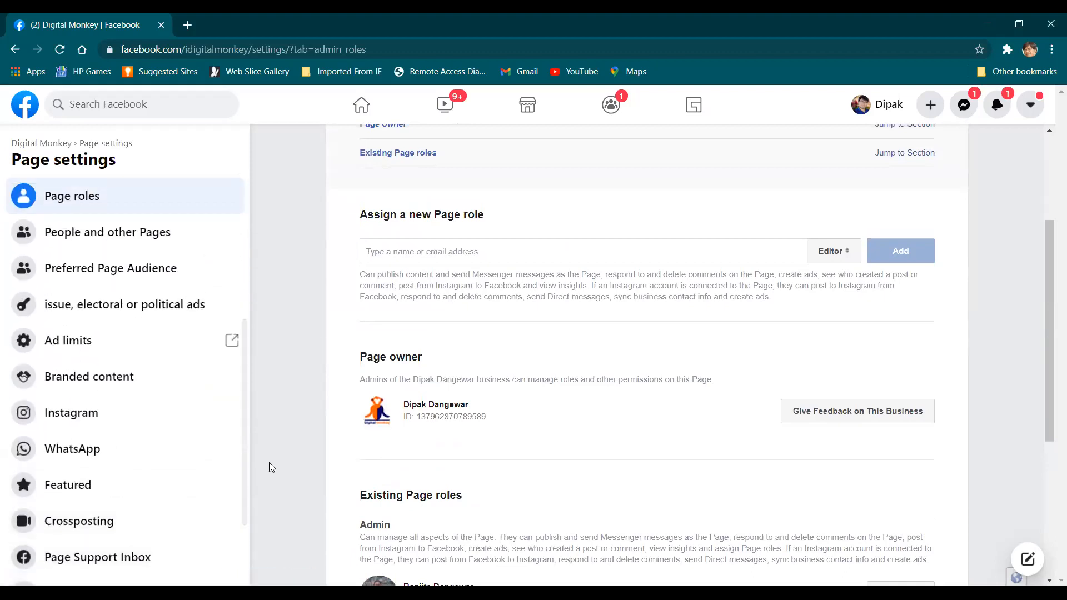
{"action": "scroll", "coordinate": [266, 462], "scroll_direction": "up", "scroll_amount": 4}
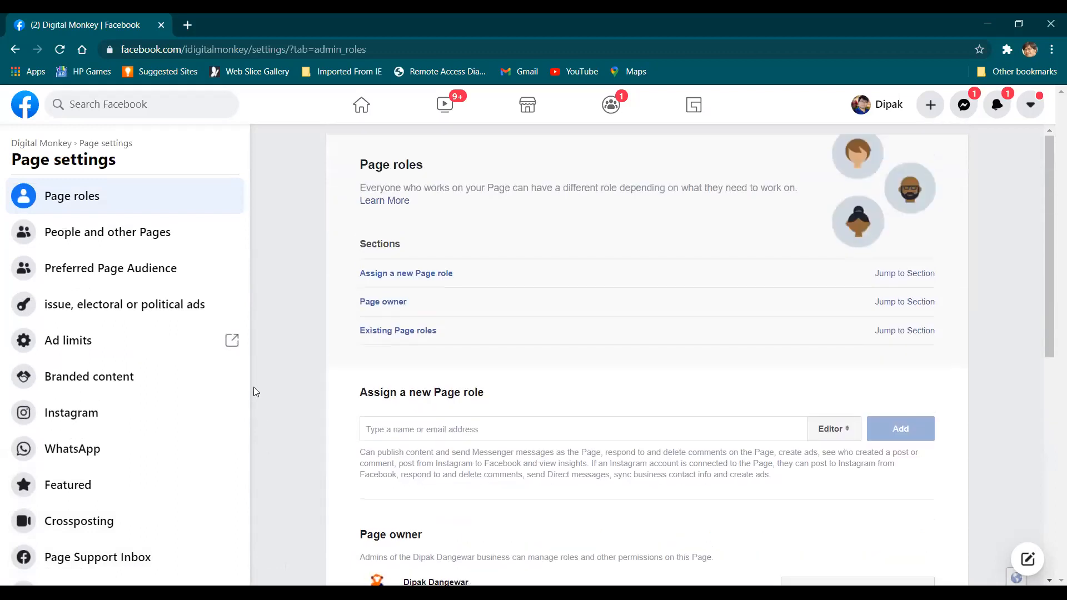
{"action": "scroll", "coordinate": [233, 384], "scroll_direction": "up", "scroll_amount": 5}
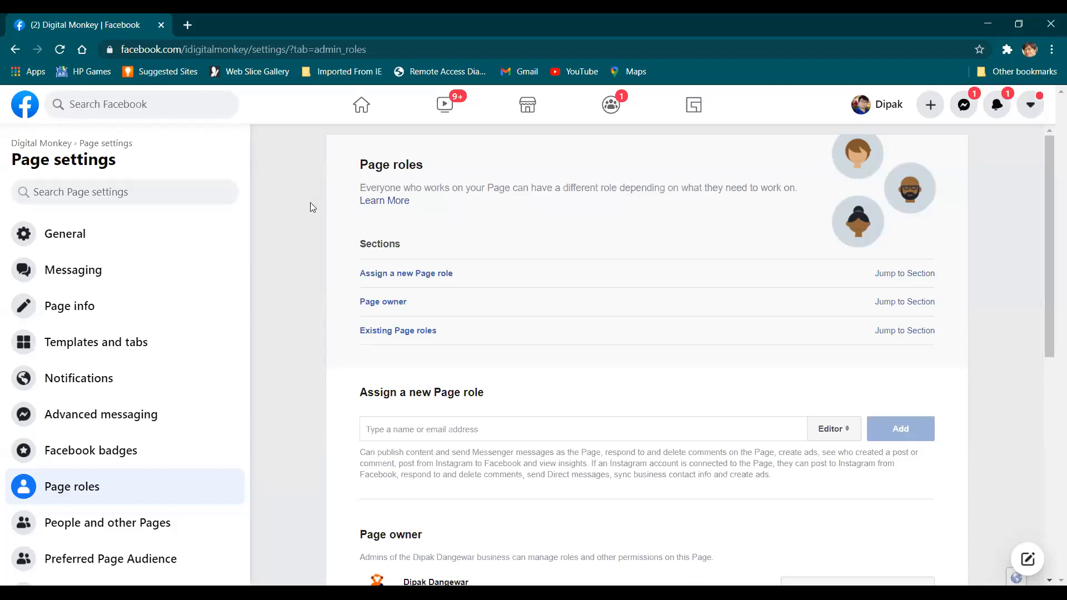
Step: Open a blank browser tab, return to the Digital Monkey Page settings and show the Create options
{"action": "left_click", "coordinate": [189, 25]}
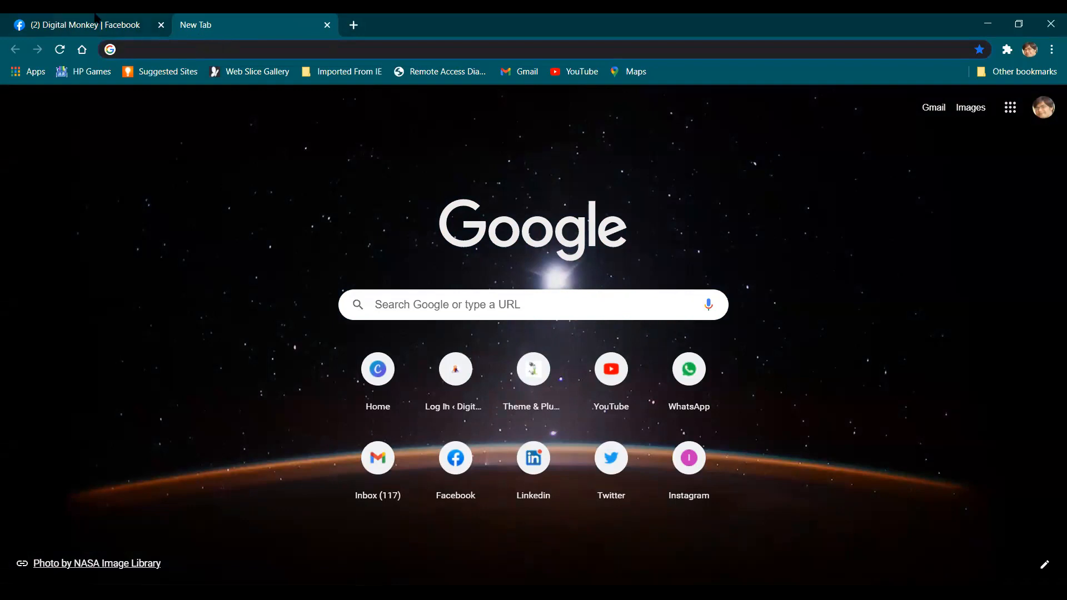
{"action": "left_click", "coordinate": [145, 18]}
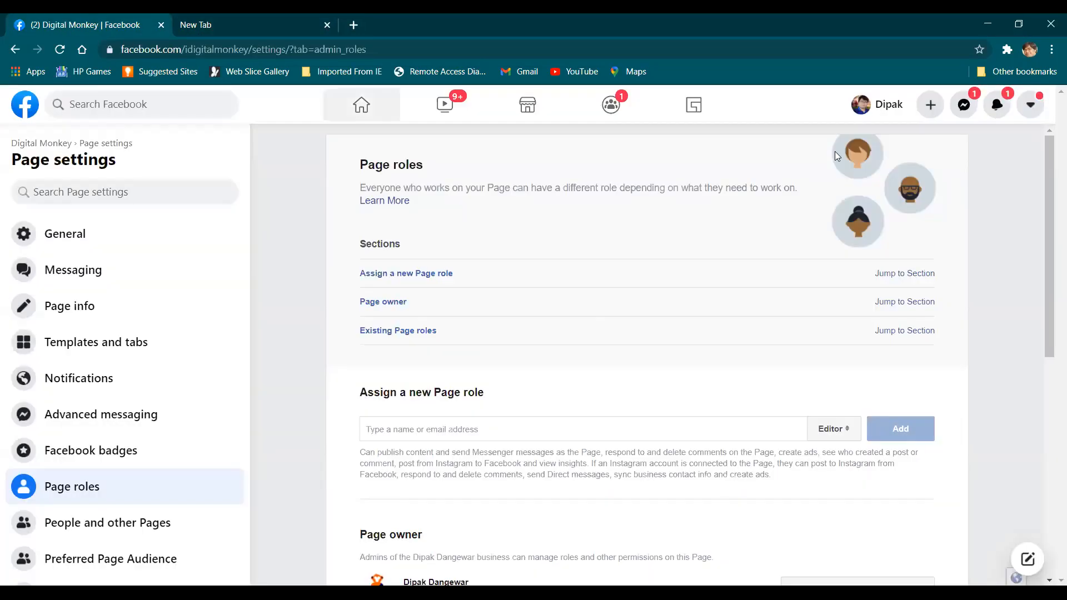
{"action": "left_click", "coordinate": [930, 107]}
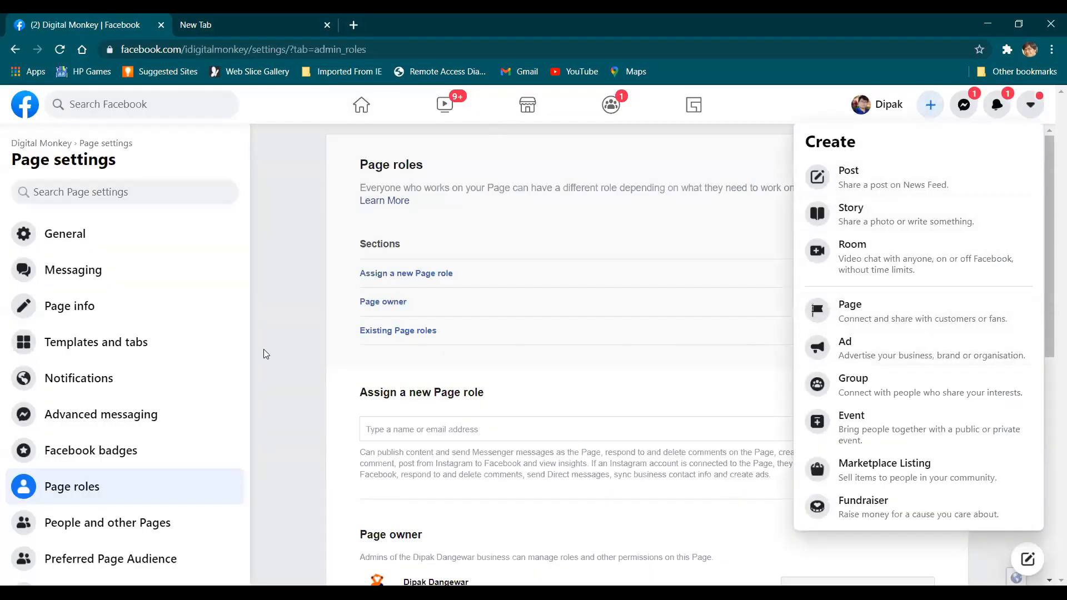
{"action": "scroll", "coordinate": [195, 395], "scroll_direction": "down", "scroll_amount": 4}
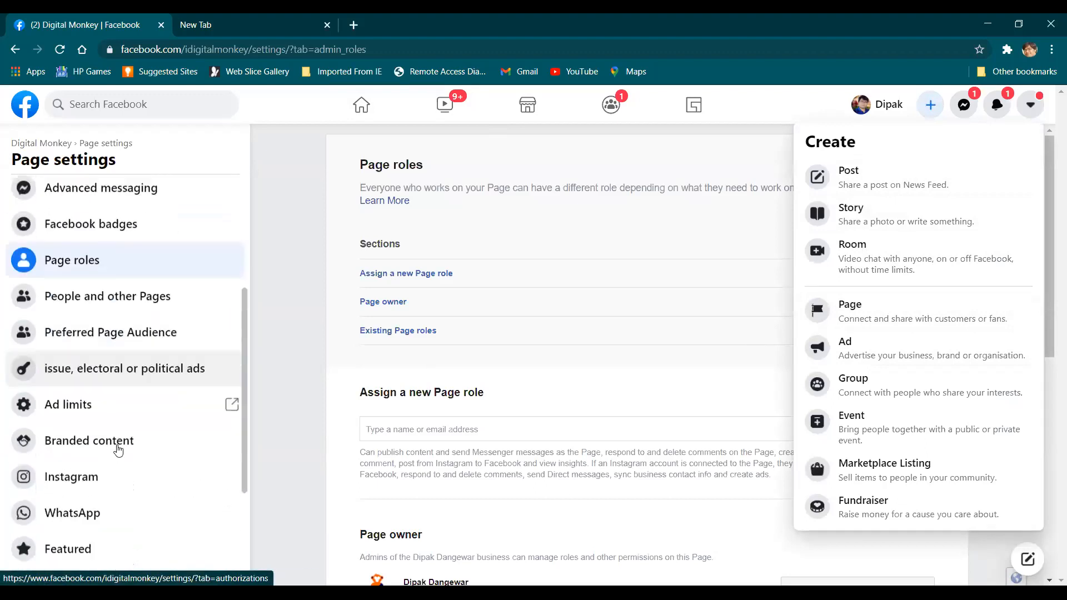
{"action": "scroll", "coordinate": [118, 451], "scroll_direction": "up", "scroll_amount": 1}
{"action": "scroll", "coordinate": [120, 453], "scroll_direction": "down", "scroll_amount": 5}
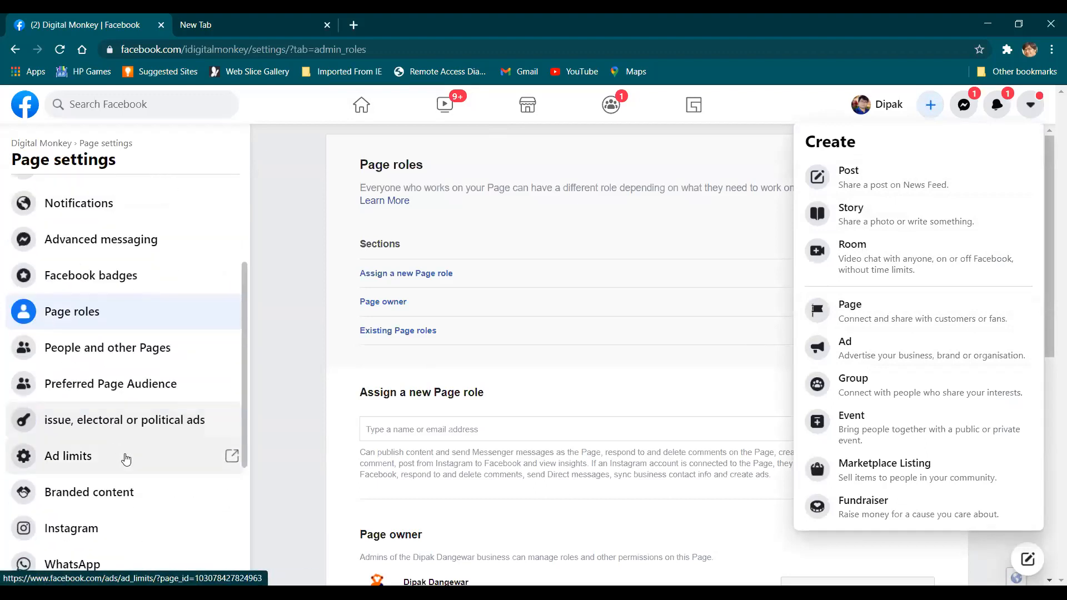
{"action": "scroll", "coordinate": [130, 462], "scroll_direction": "up", "scroll_amount": 5}
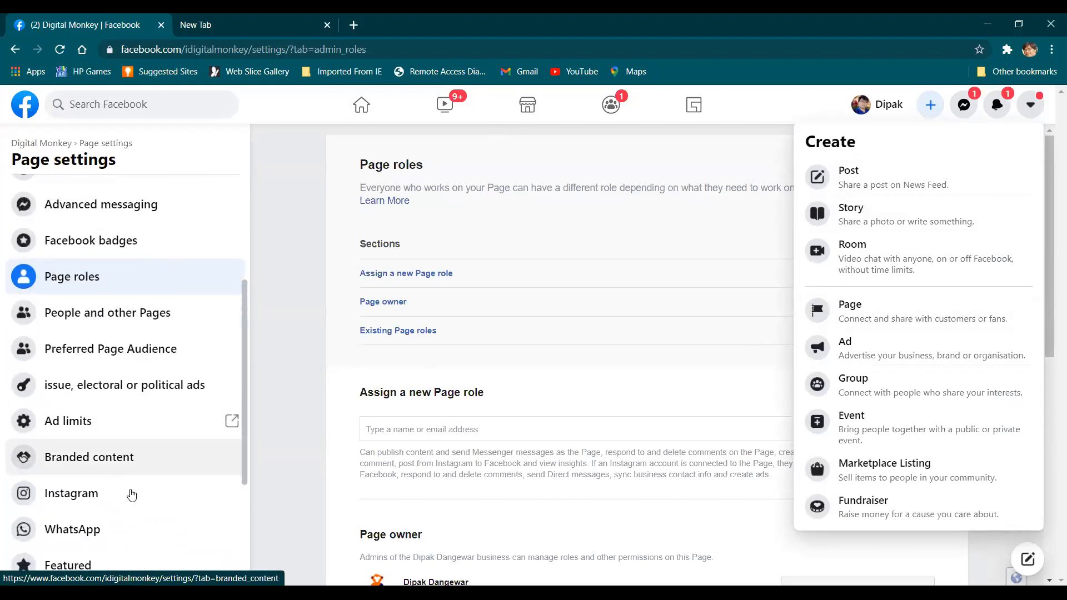
{"action": "scroll", "coordinate": [124, 489], "scroll_direction": "down", "scroll_amount": 2}
{"action": "scroll", "coordinate": [119, 484], "scroll_direction": "up", "scroll_amount": 1}
{"action": "scroll", "coordinate": [116, 481], "scroll_direction": "down", "scroll_amount": 2}
{"action": "scroll", "coordinate": [117, 481], "scroll_direction": "up", "scroll_amount": 6}
{"action": "scroll", "coordinate": [115, 479], "scroll_direction": "down", "scroll_amount": 6}
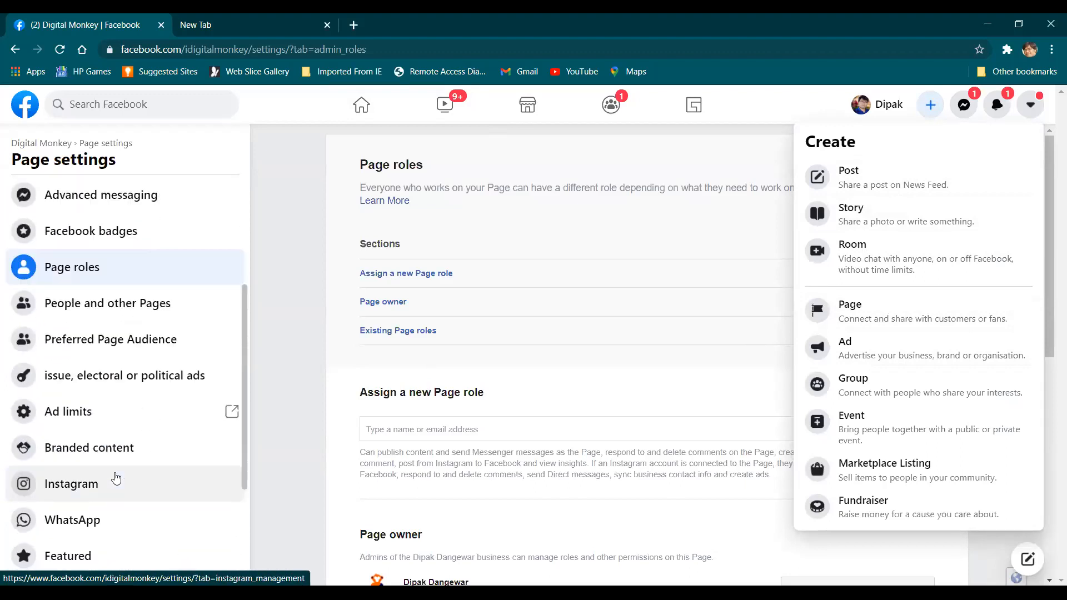
{"action": "scroll", "coordinate": [116, 472], "scroll_direction": "up", "scroll_amount": 4}
{"action": "scroll", "coordinate": [119, 470], "scroll_direction": "up", "scroll_amount": 2}
{"action": "scroll", "coordinate": [116, 422], "scroll_direction": "down", "scroll_amount": 1}
{"action": "scroll", "coordinate": [115, 385], "scroll_direction": "up", "scroll_amount": 1}
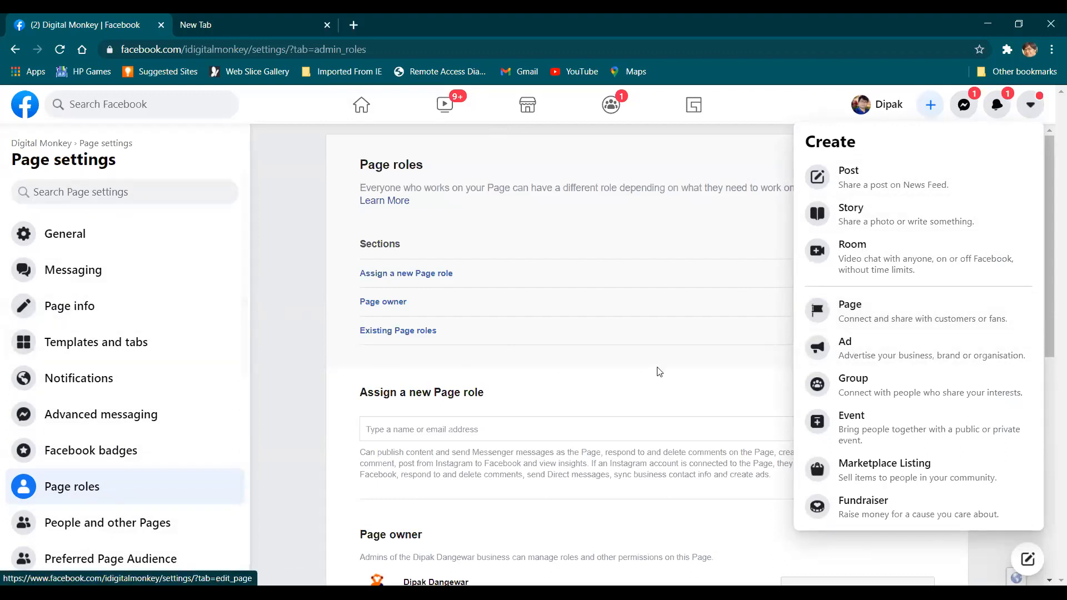
Step: Start creating an Ad from the Create options and bring up the campaign objectives in Ads Manager
{"action": "left_click", "coordinate": [850, 347]}
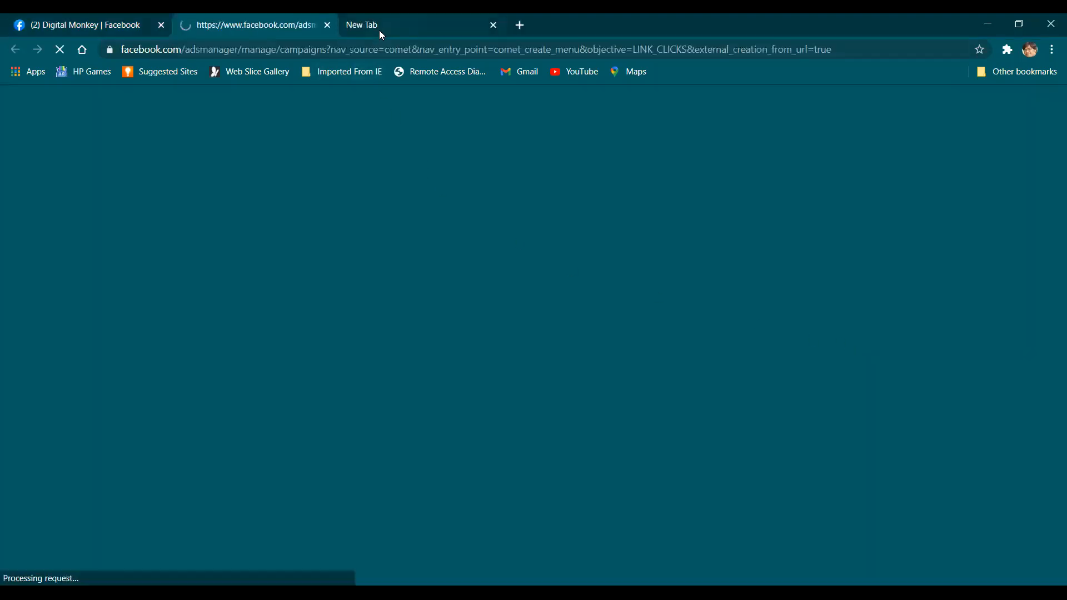
{"action": "left_click", "coordinate": [379, 30]}
{"action": "left_click", "coordinate": [325, 34]}
{"action": "left_click", "coordinate": [390, 21]}
{"action": "left_click", "coordinate": [316, 21]}
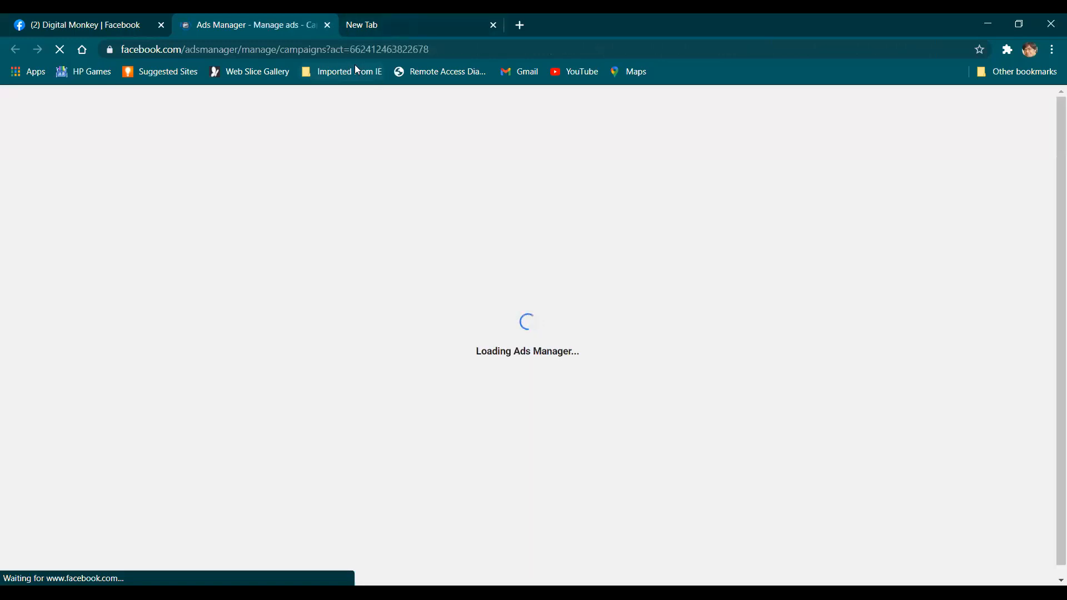
{"action": "left_click", "coordinate": [399, 31]}
{"action": "left_click", "coordinate": [311, 24]}
{"action": "left_click", "coordinate": [378, 25]}
{"action": "left_click", "coordinate": [301, 19]}
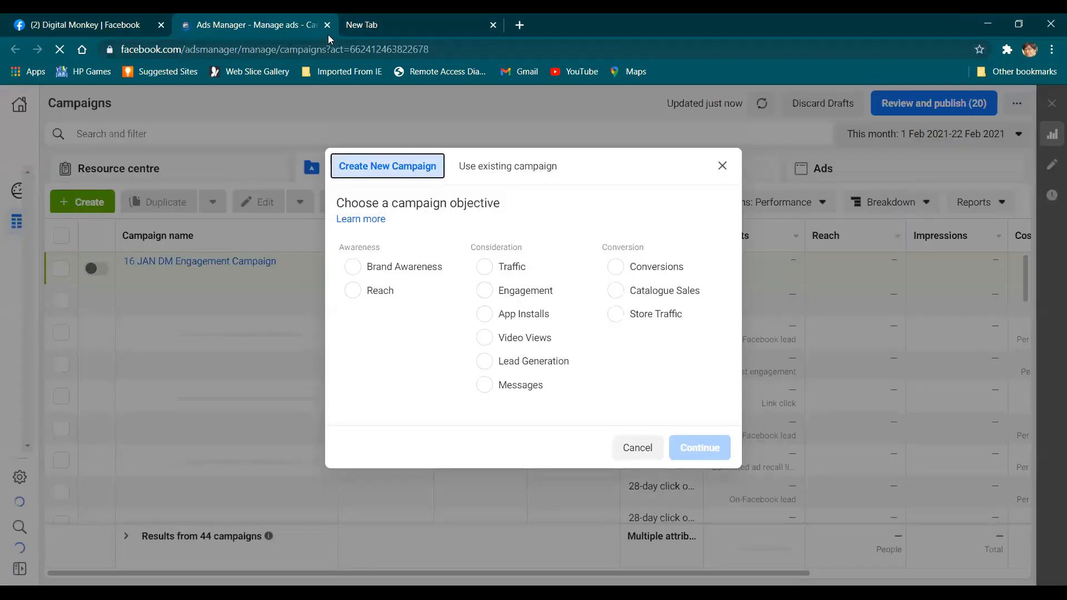
{"action": "left_click", "coordinate": [123, 20]}
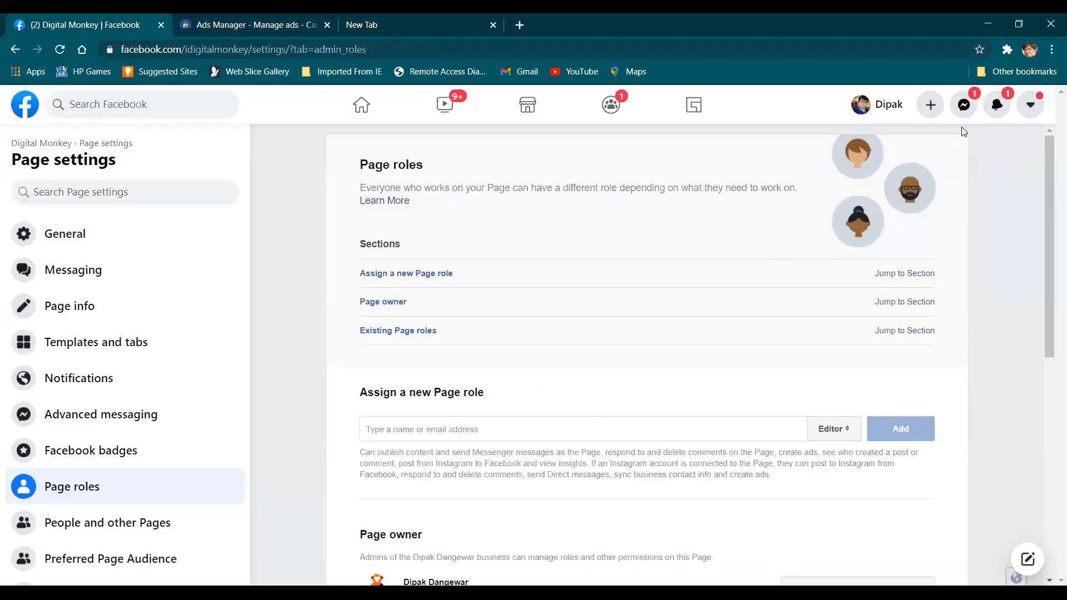
{"action": "left_click", "coordinate": [195, 29]}
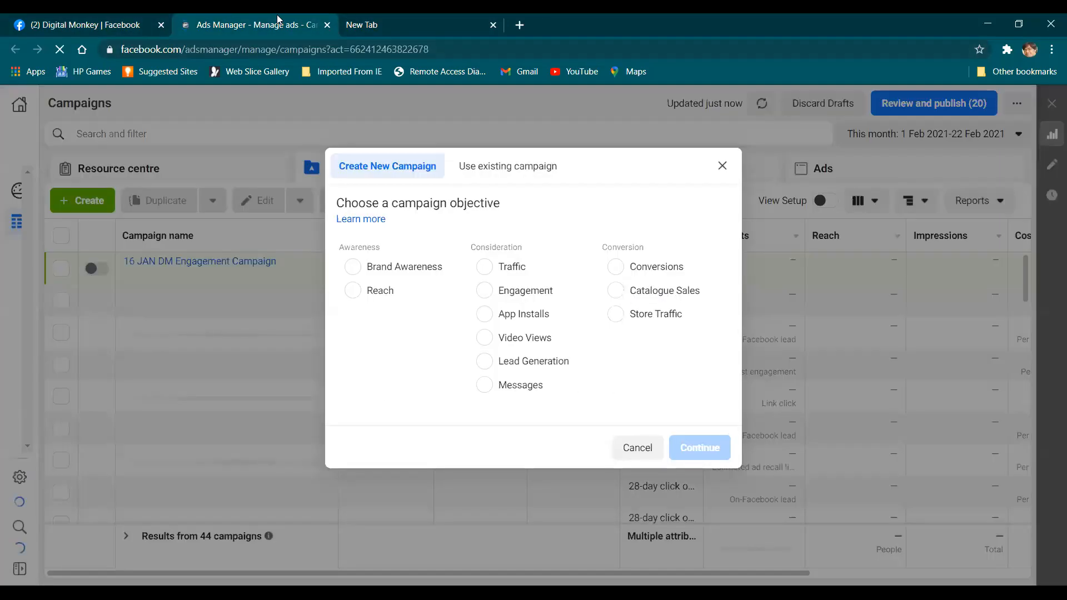
Step: In the blank tab, search Google for "facebook ads manager" and open the Facebook Ads Manager result
{"action": "left_click", "coordinate": [389, 16]}
{"action": "left_click", "coordinate": [391, 49]}
{"action": "type", "text": "fa"}
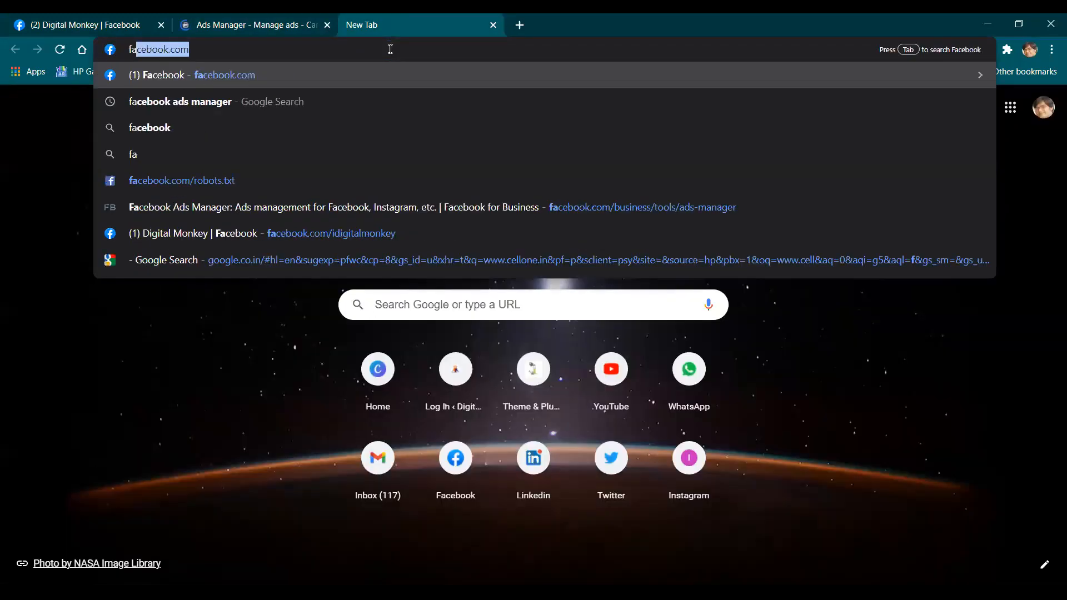
{"action": "type", "text": "cebook.com/"}
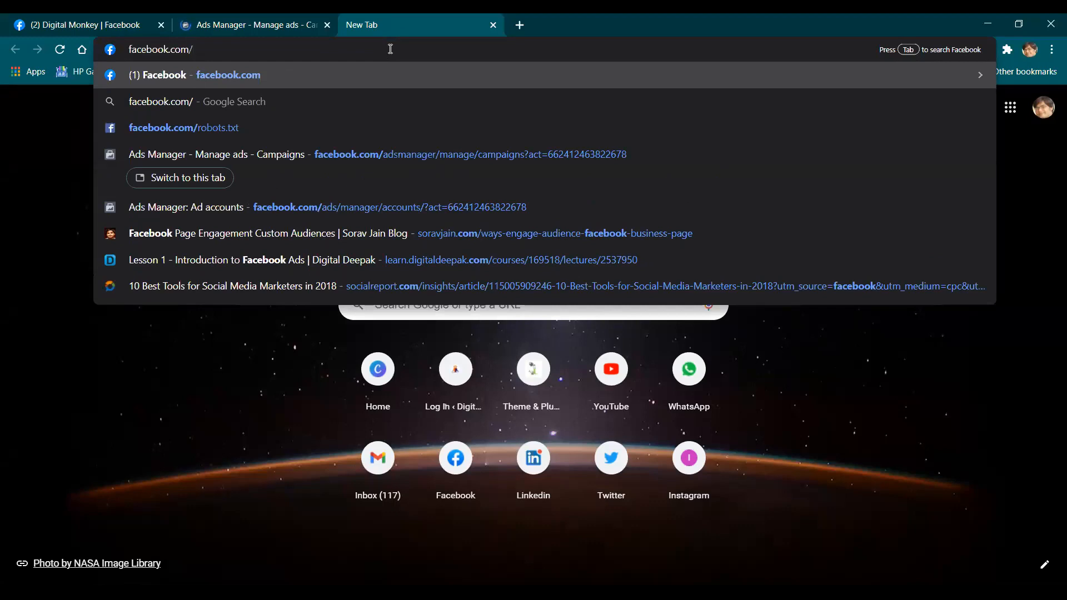
{"action": "key", "text": "BackSpace"}
{"action": "key", "text": "BackSpace"}
{"action": "key", "text": "BackSpace"}
{"action": "key", "text": "BackSpace"}
{"action": "key", "text": "BackSpace"}
{"action": "type", "text": "ads"}
{"action": "key", "text": "Return"}
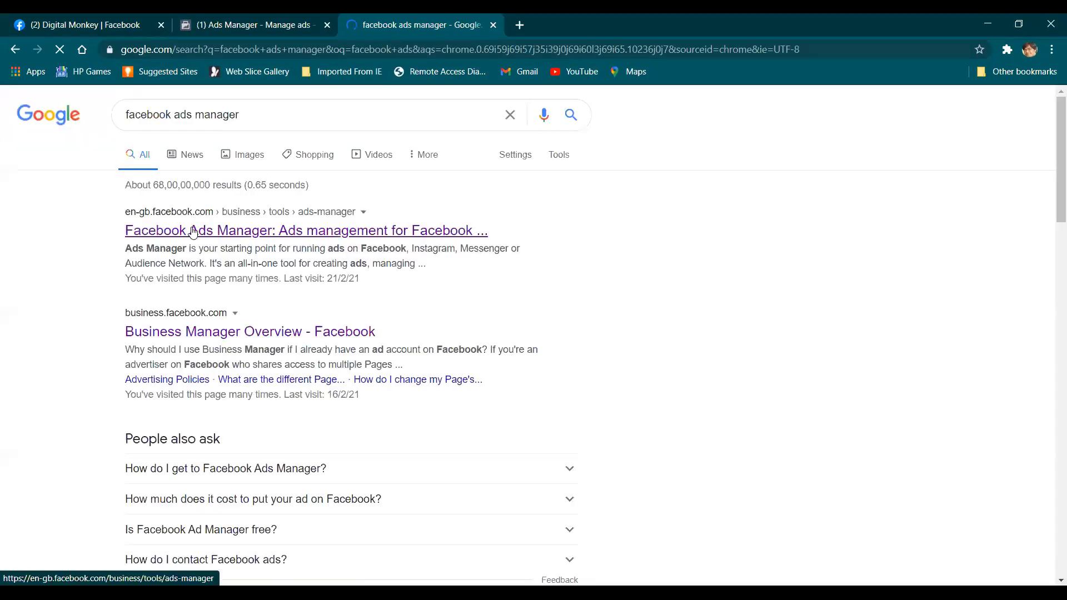
{"action": "left_click", "coordinate": [198, 232]}
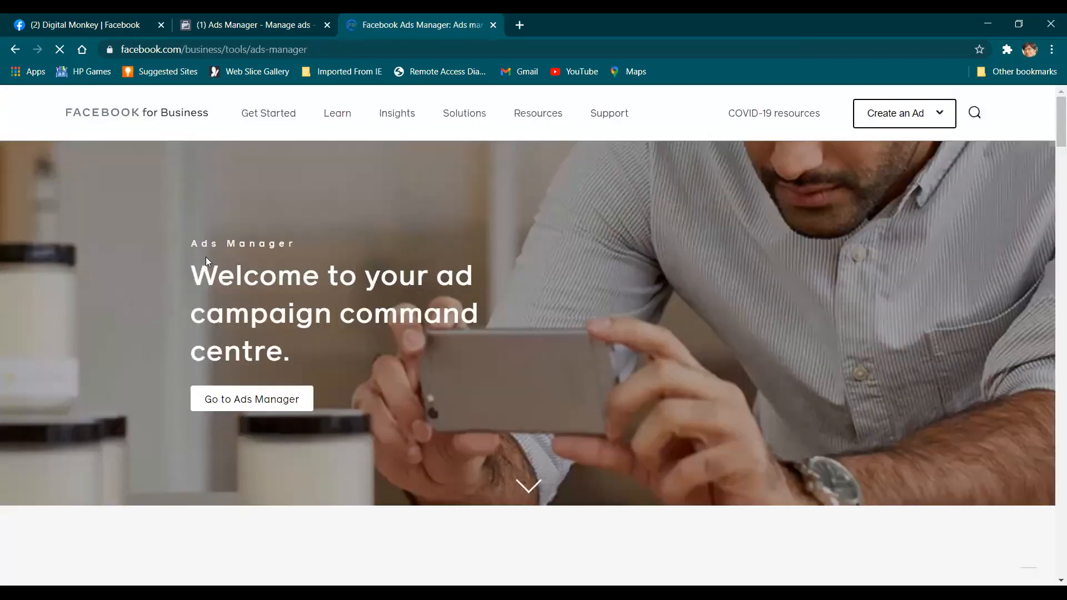
Step: Enter Ads Manager with the first listed ad account and look over its Resource centre before returning to Campaigns
{"action": "left_click", "coordinate": [260, 406]}
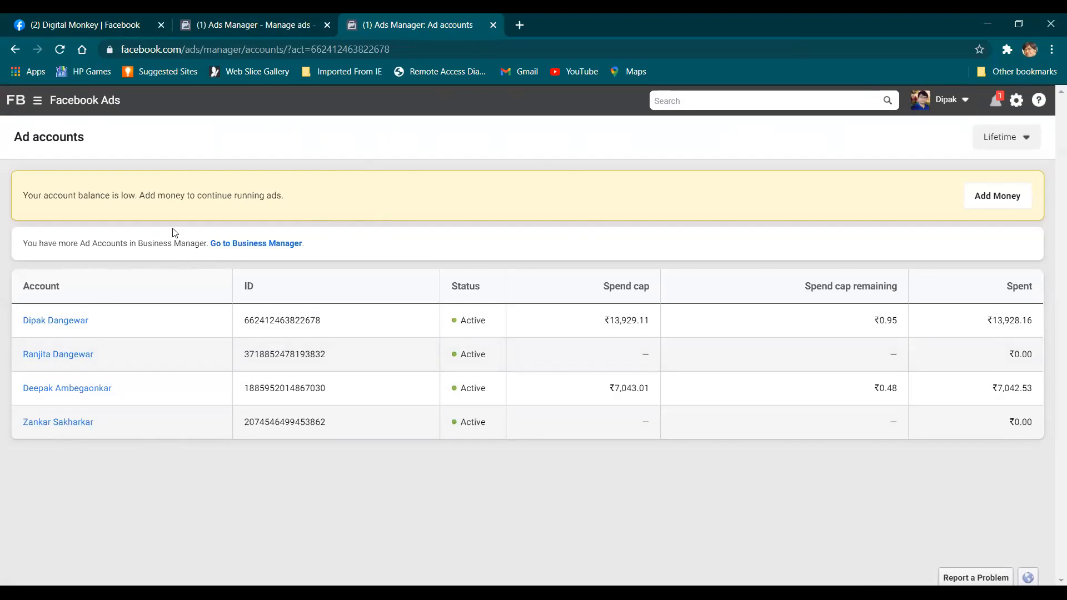
{"action": "left_click", "coordinate": [52, 327]}
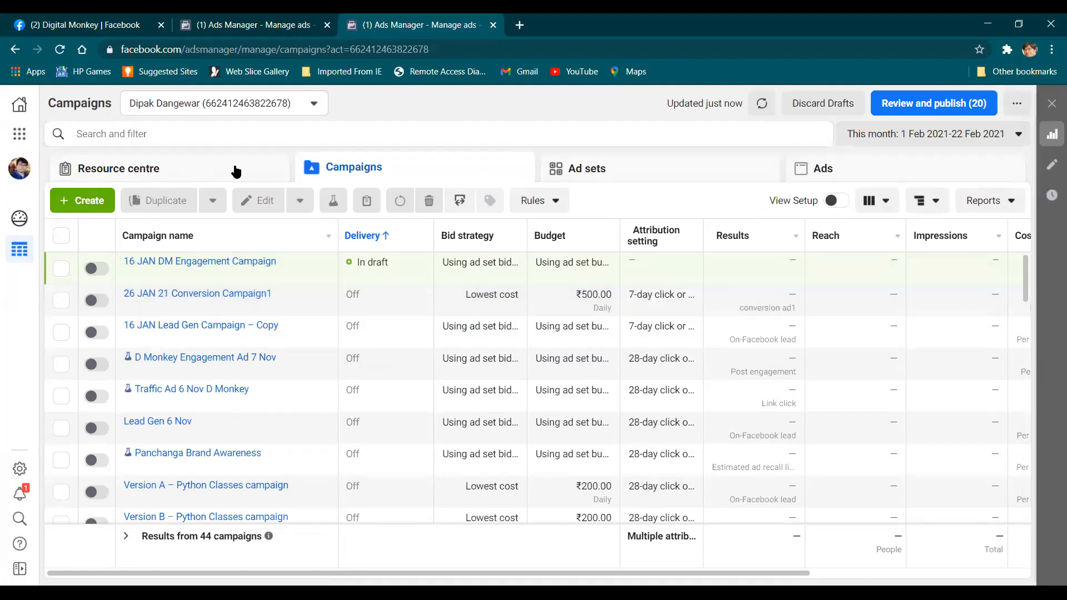
{"action": "left_click", "coordinate": [187, 174]}
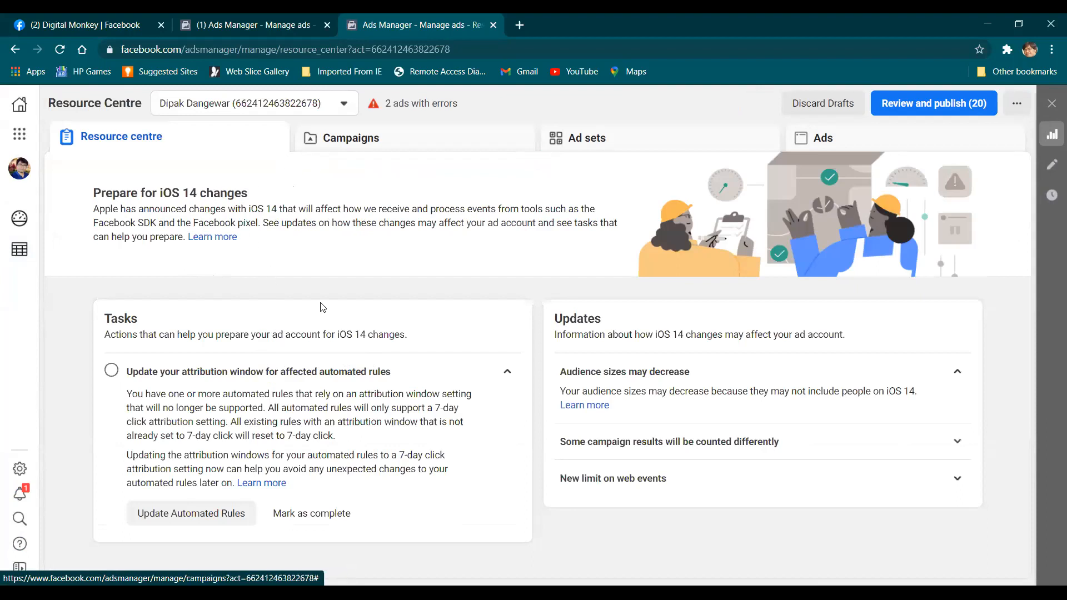
{"action": "left_click", "coordinate": [382, 148]}
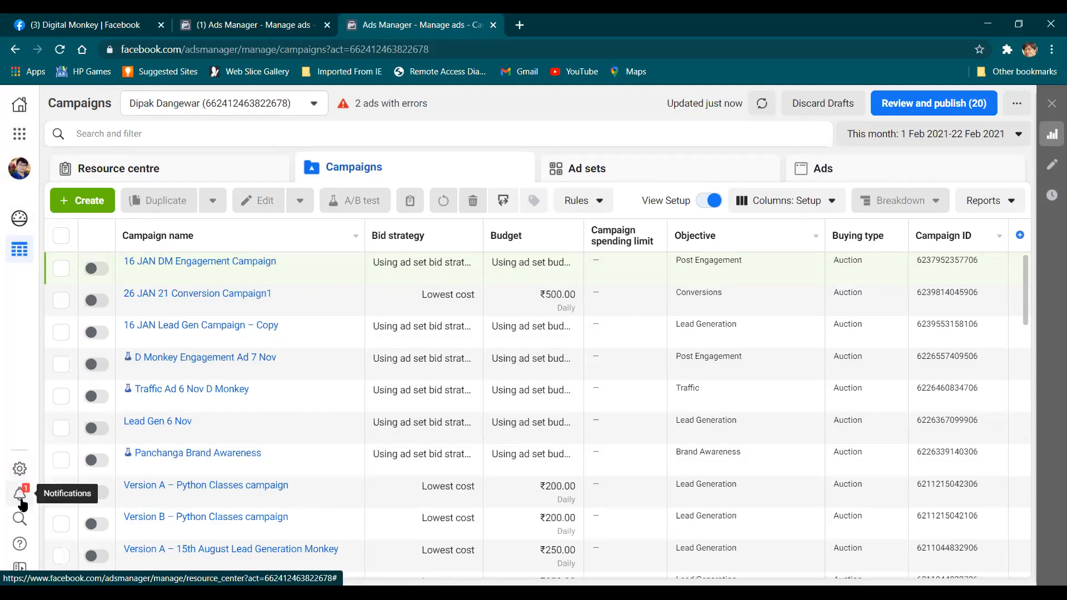
Step: Examine the full list of Business tools, from Shortcuts to Sell products and services, and return to the campaign list
{"action": "left_click", "coordinate": [20, 135]}
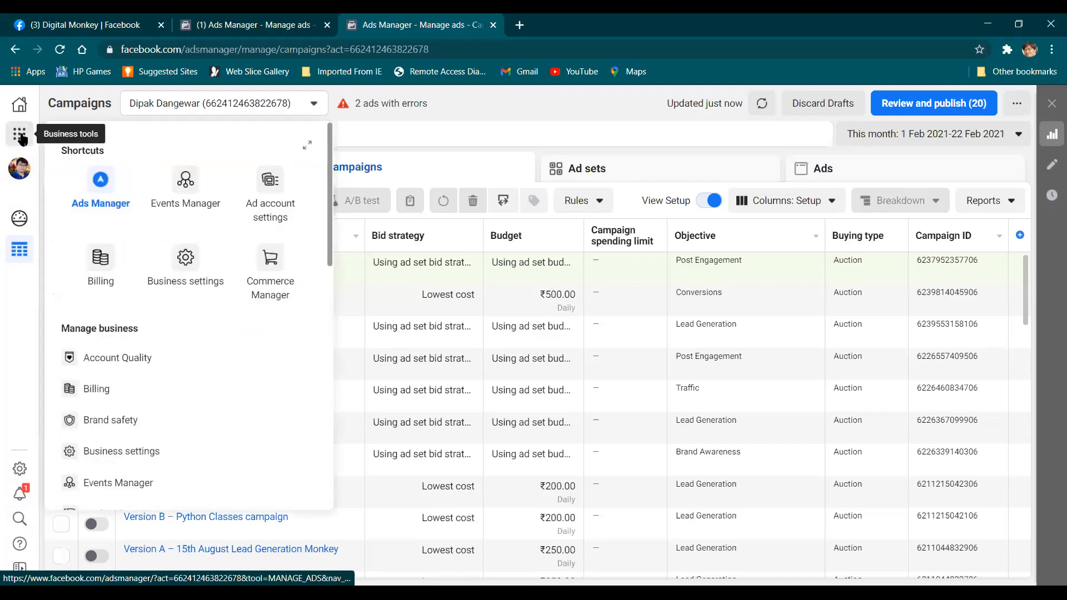
{"action": "left_click", "coordinate": [20, 136]}
{"action": "left_click", "coordinate": [20, 136]}
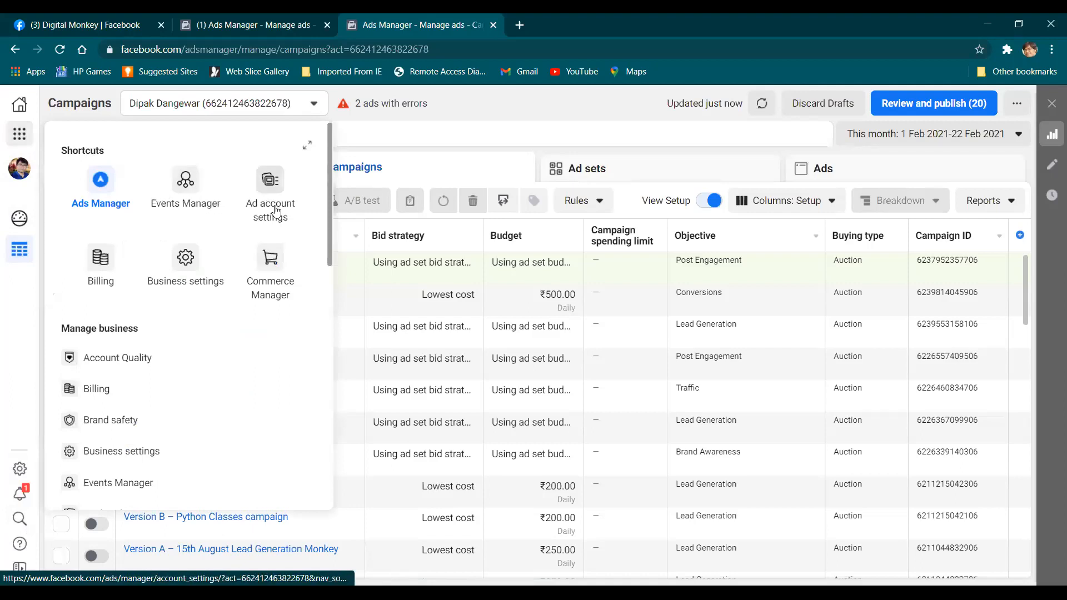
{"action": "scroll", "coordinate": [232, 338], "scroll_direction": "down", "scroll_amount": 6}
{"action": "scroll", "coordinate": [210, 406], "scroll_direction": "down", "scroll_amount": 6}
{"action": "scroll", "coordinate": [209, 403], "scroll_direction": "up", "scroll_amount": 10}
{"action": "scroll", "coordinate": [206, 389], "scroll_direction": "up", "scroll_amount": 2}
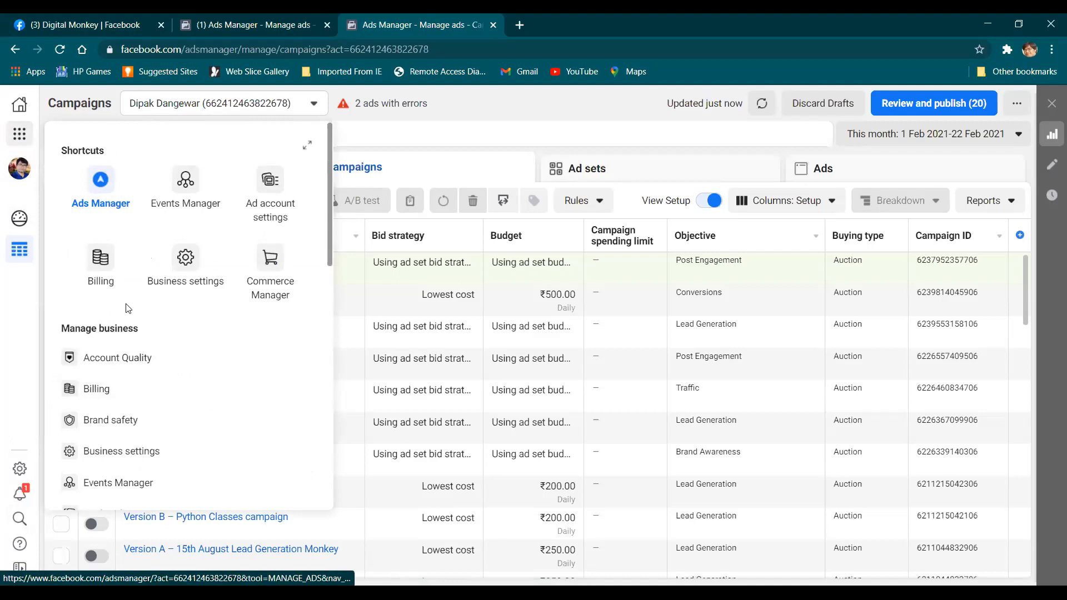
{"action": "scroll", "coordinate": [128, 306], "scroll_direction": "down", "scroll_amount": 5}
{"action": "scroll", "coordinate": [130, 317], "scroll_direction": "down", "scroll_amount": 4}
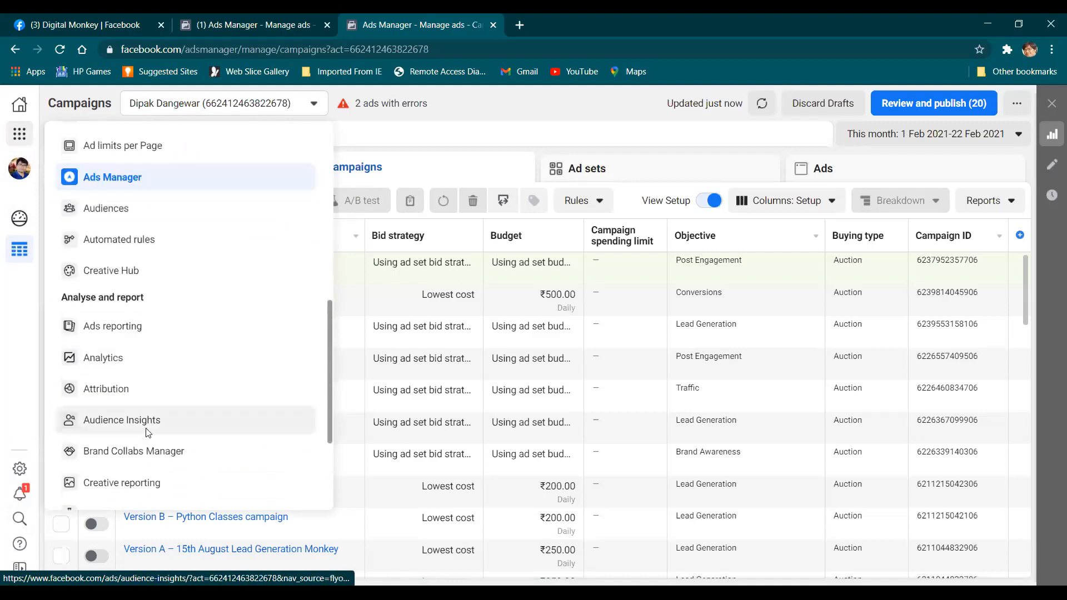
{"action": "scroll", "coordinate": [150, 389], "scroll_direction": "down", "scroll_amount": 3}
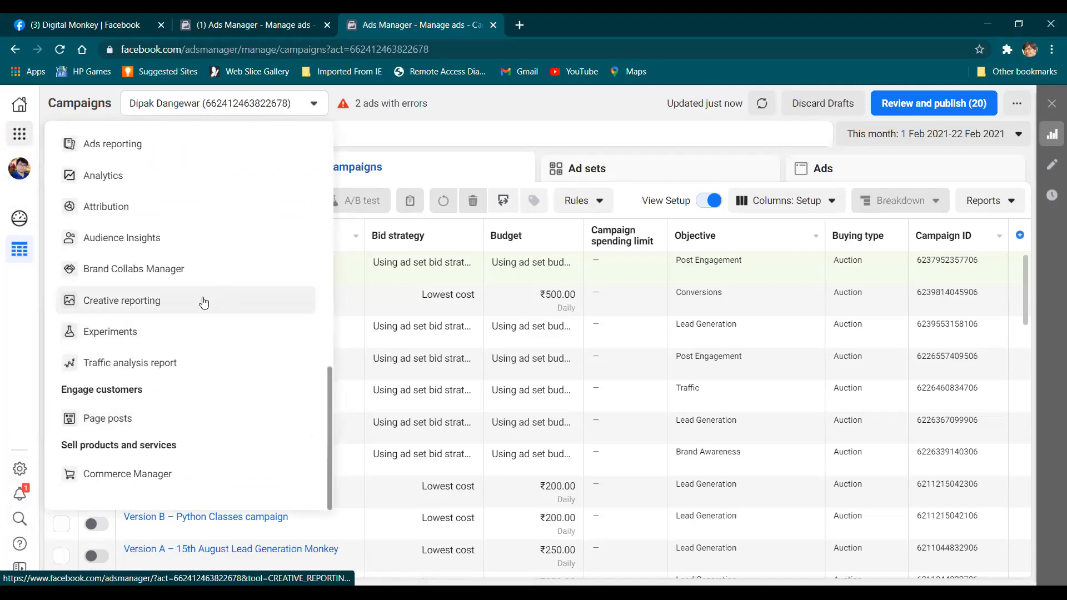
{"action": "scroll", "coordinate": [115, 345], "scroll_direction": "up", "scroll_amount": 5}
{"action": "scroll", "coordinate": [114, 340], "scroll_direction": "up", "scroll_amount": 5}
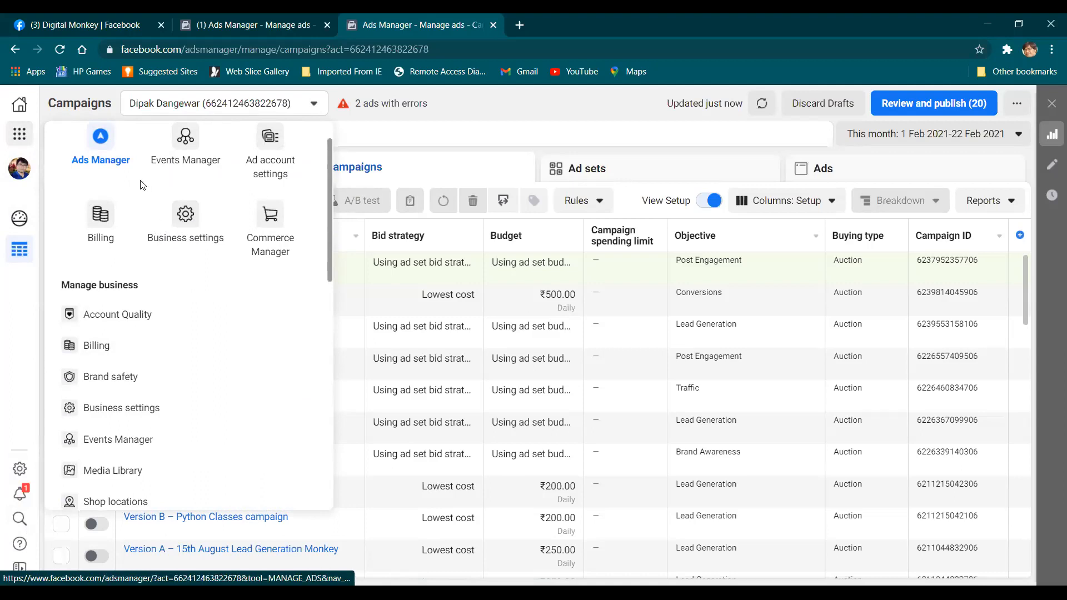
{"action": "scroll", "coordinate": [174, 350], "scroll_direction": "down", "scroll_amount": 5}
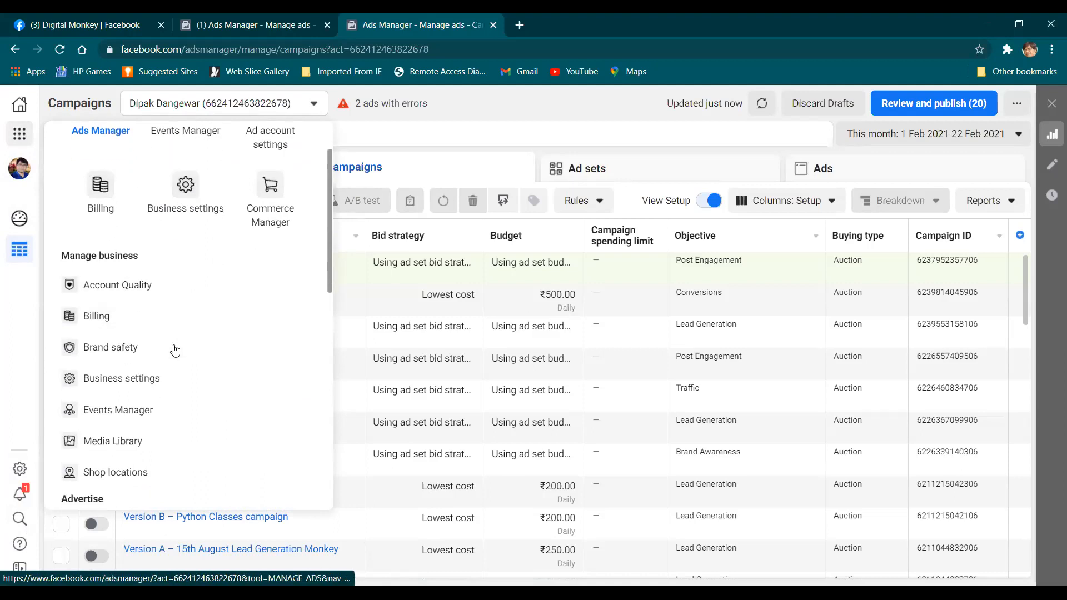
{"action": "scroll", "coordinate": [175, 350], "scroll_direction": "up", "scroll_amount": 5}
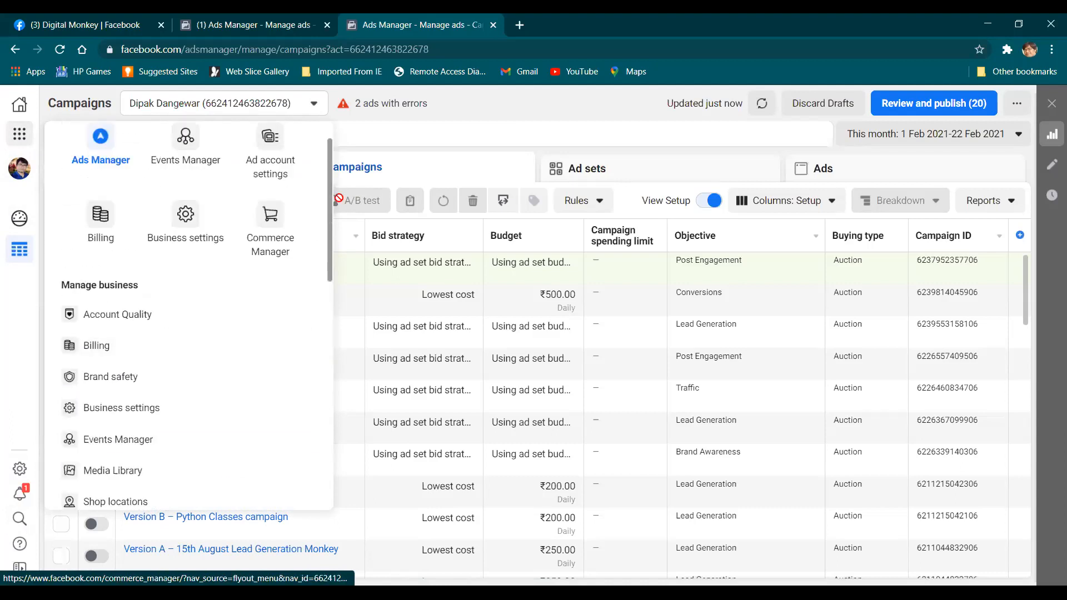
{"action": "left_click", "coordinate": [405, 137]}
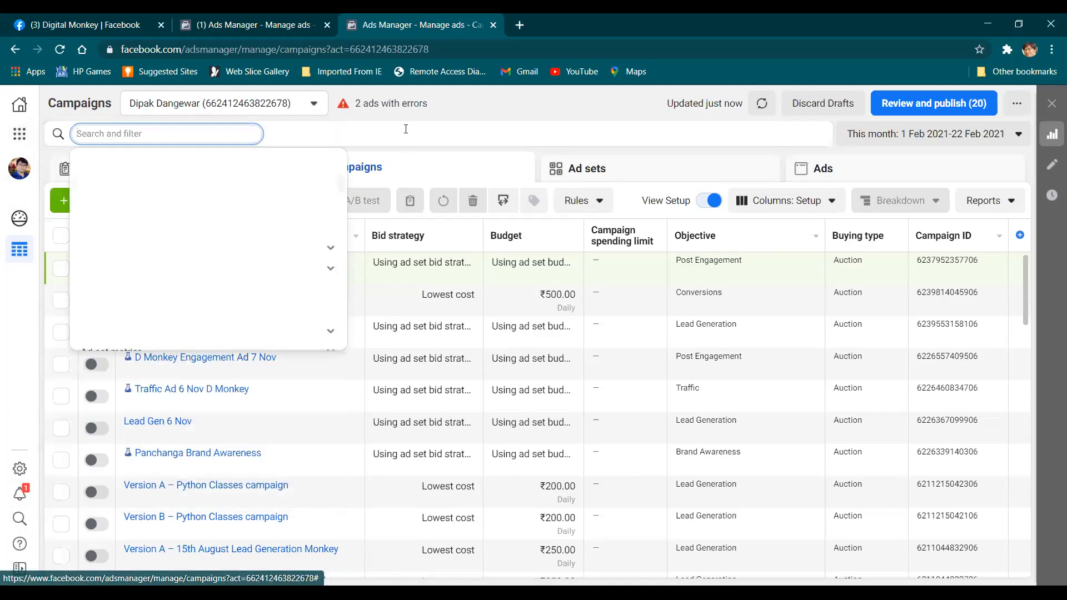
{"action": "left_click", "coordinate": [412, 176]}
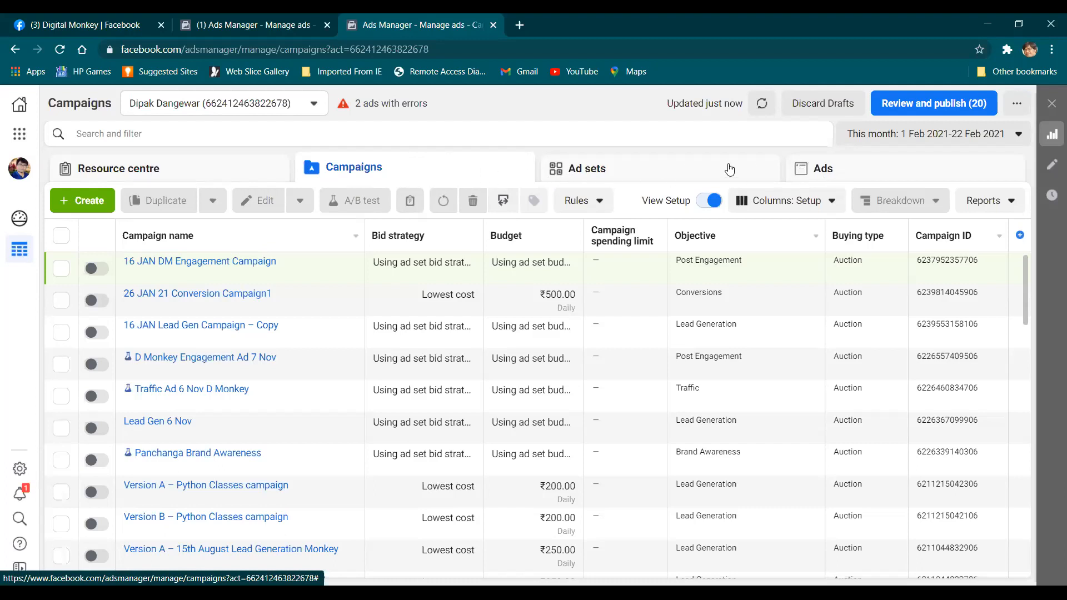
Step: View the account's Ad sets and Ads lists, then return to Campaigns
{"action": "left_click", "coordinate": [692, 174]}
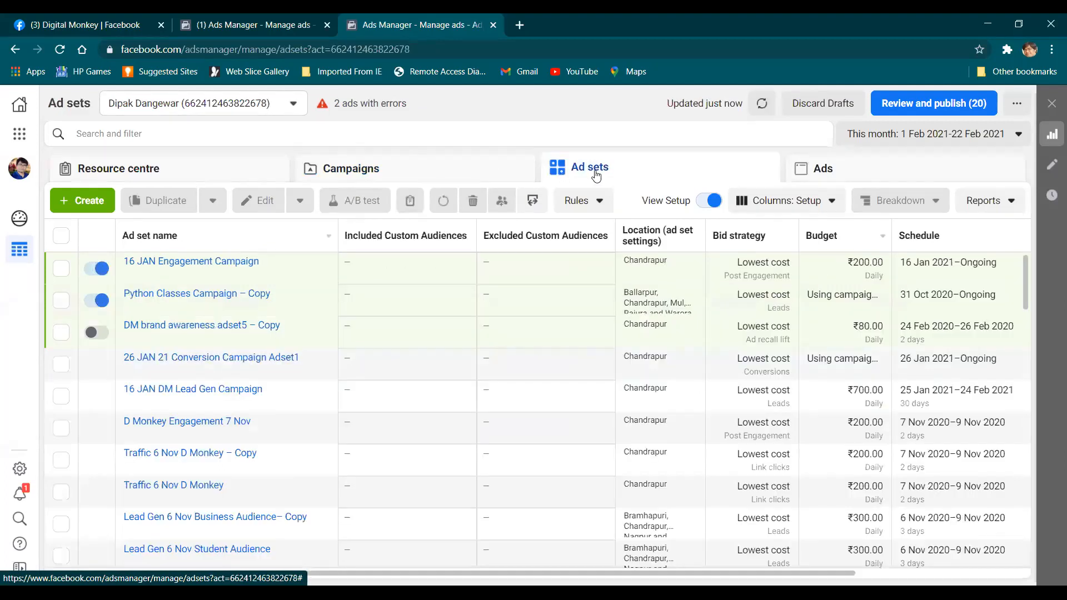
{"action": "left_click", "coordinate": [874, 177]}
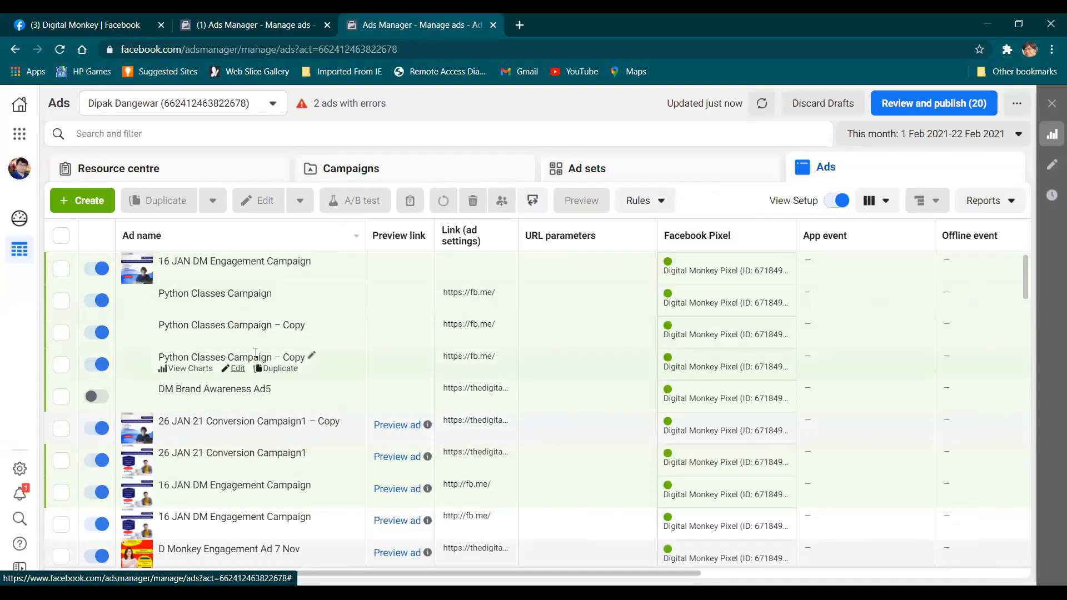
{"action": "left_click", "coordinate": [641, 181]}
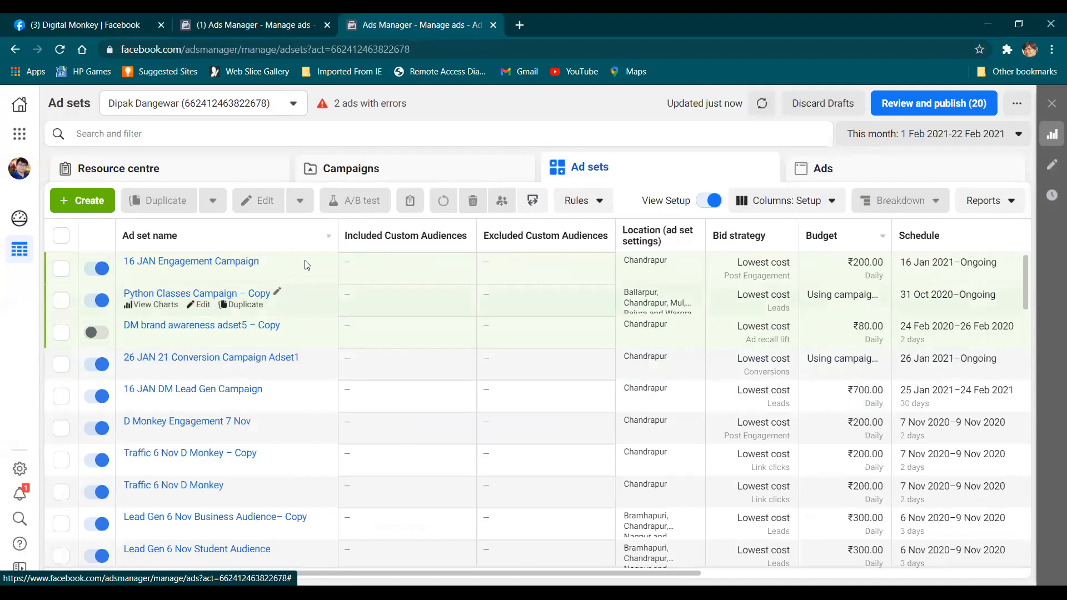
{"action": "left_click", "coordinate": [372, 181]}
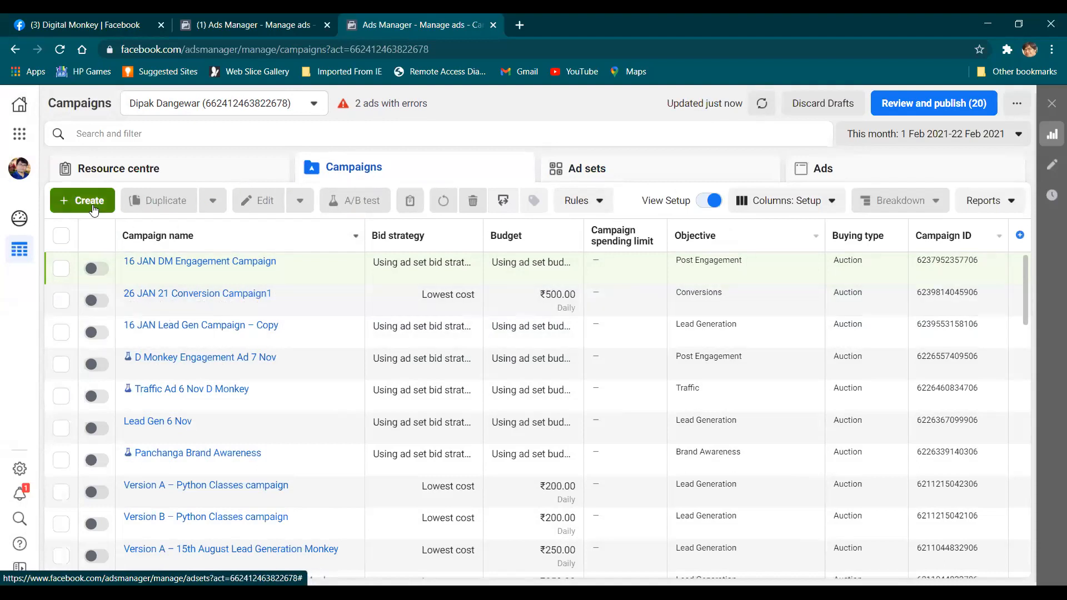
Step: Look through the Business tools again down to the Analyse and report entries, then close the list
{"action": "left_click", "coordinate": [20, 133]}
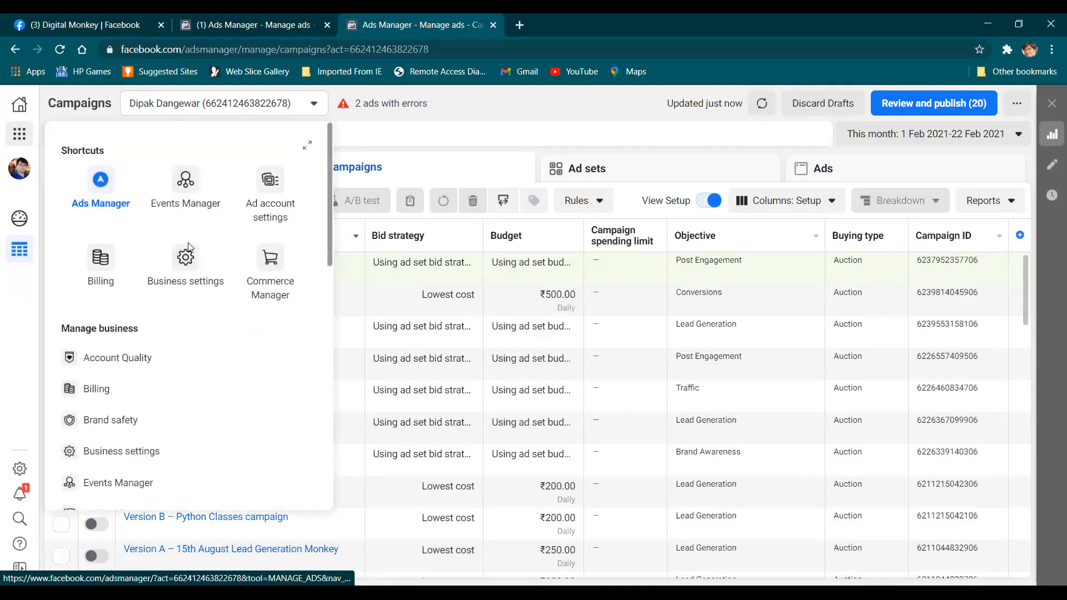
{"action": "scroll", "coordinate": [112, 333], "scroll_direction": "down", "scroll_amount": 5}
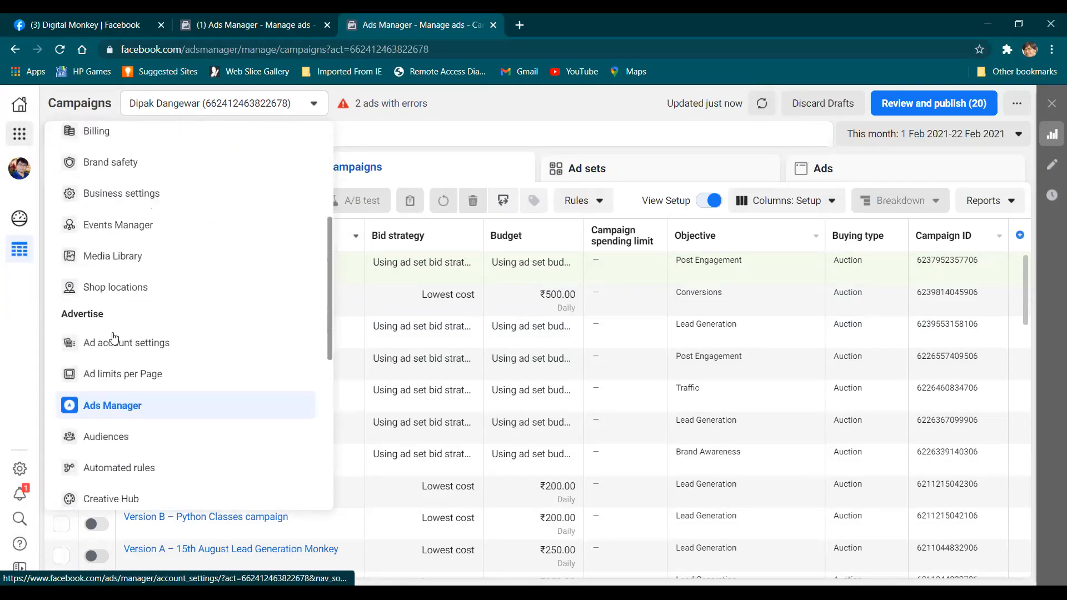
{"action": "scroll", "coordinate": [114, 338], "scroll_direction": "down", "scroll_amount": 4}
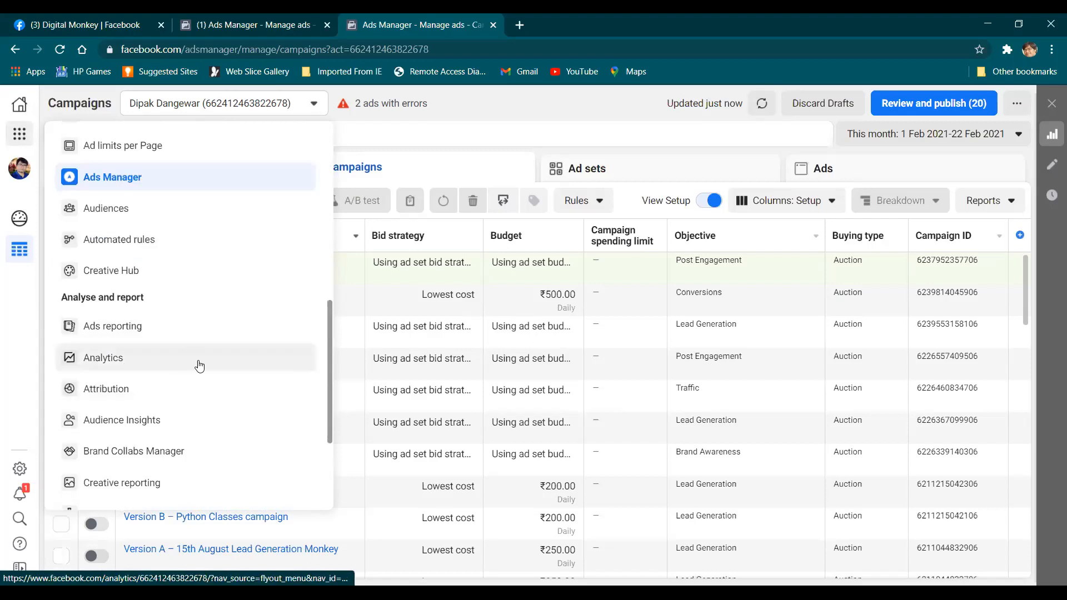
{"action": "scroll", "coordinate": [198, 364], "scroll_direction": "up", "scroll_amount": 4}
{"action": "left_click", "coordinate": [427, 143]}
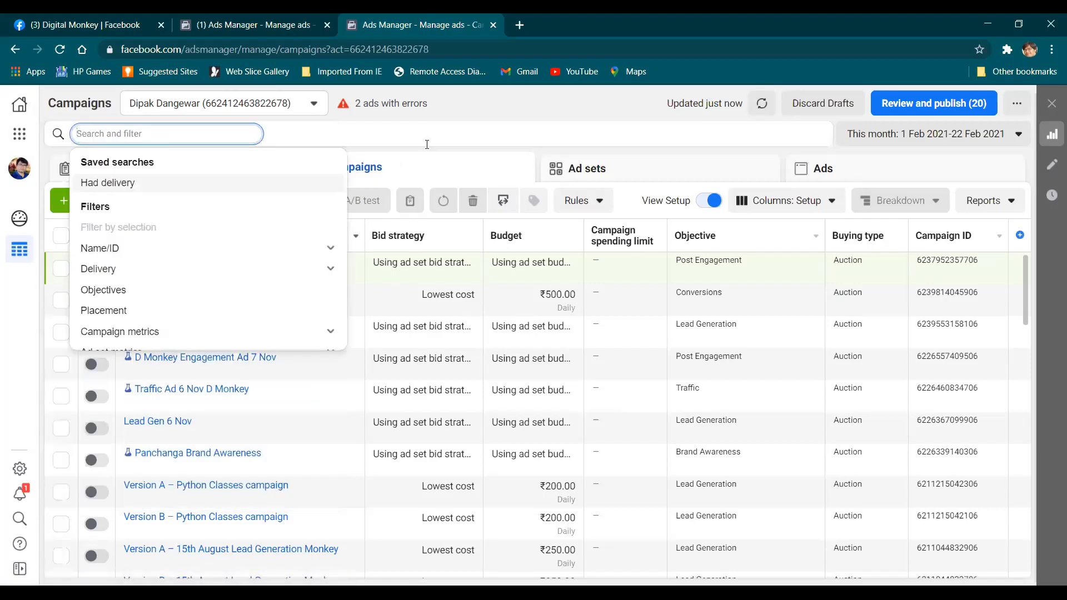
{"action": "left_click", "coordinate": [427, 143]}
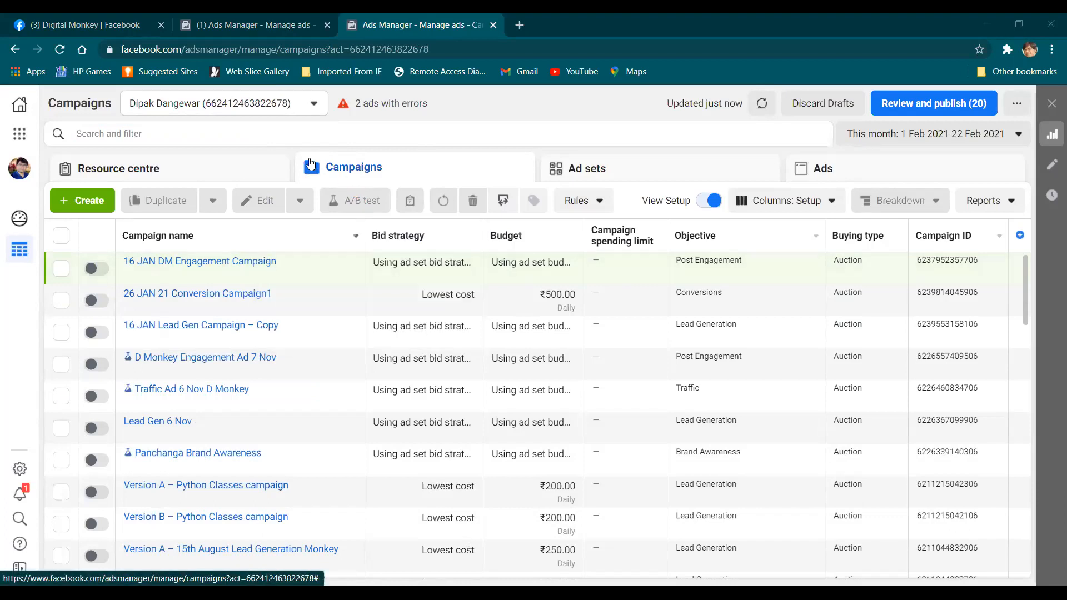
Step: Show the campaign objectives in the other Ads Manager browser tab, then go back to the Campaigns list
{"action": "left_click", "coordinate": [278, 20]}
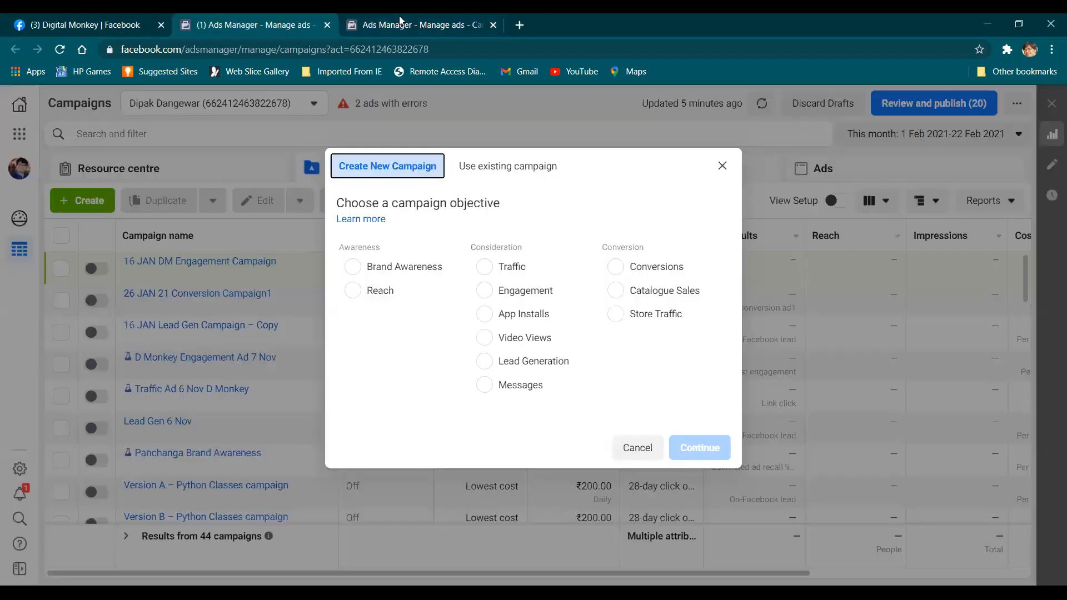
{"action": "left_click", "coordinate": [409, 20]}
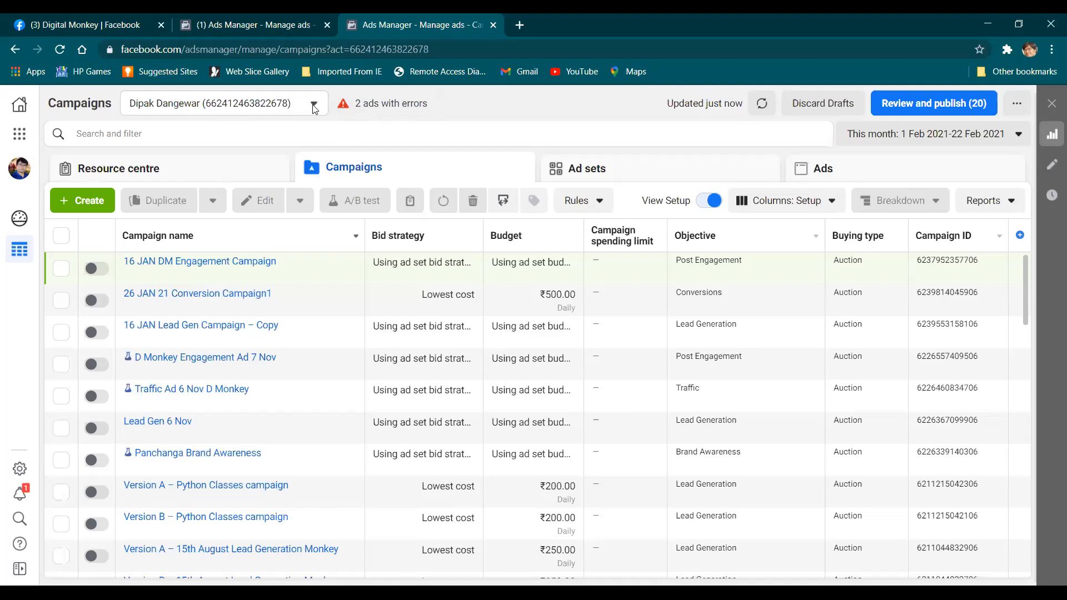
{"action": "left_click", "coordinate": [301, 132]}
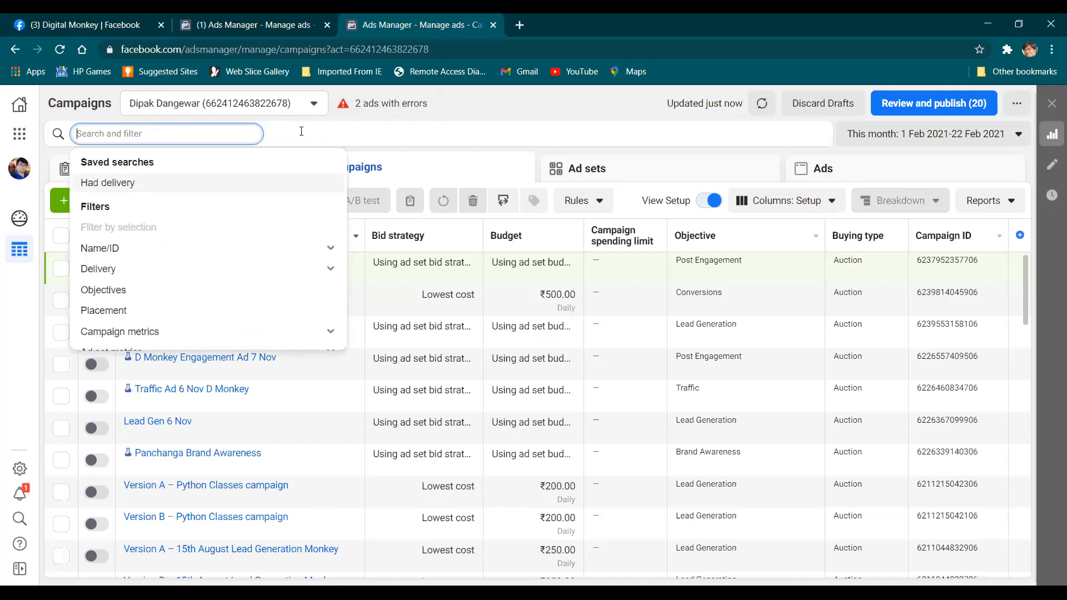
{"action": "left_click", "coordinate": [470, 114]}
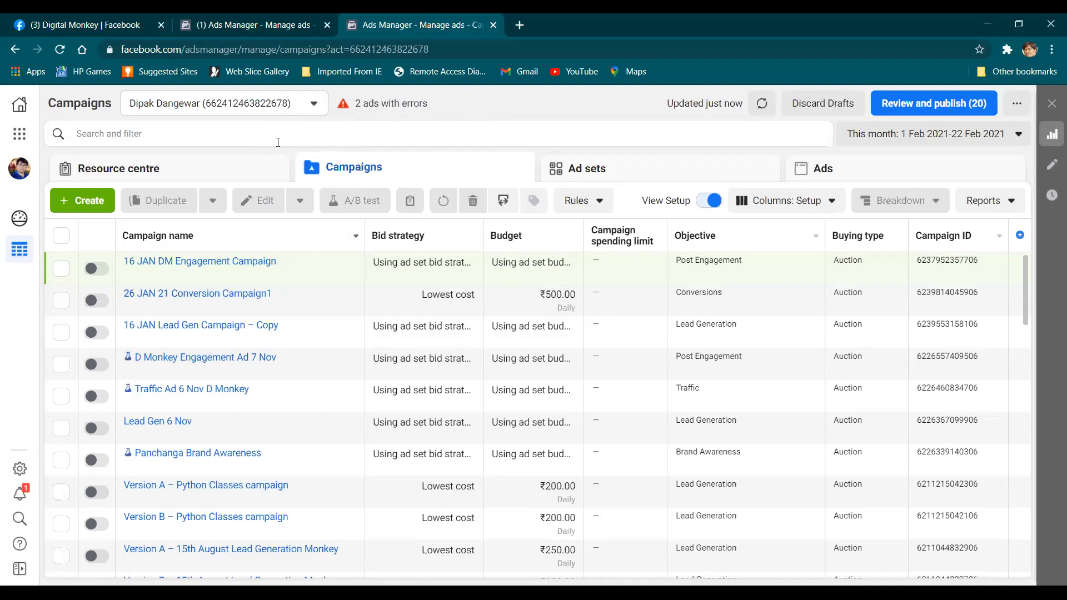
Step: Review the Advertise and Analyse and report sections of the Business tools, then open the ad account's Billing page
{"action": "left_click", "coordinate": [20, 135]}
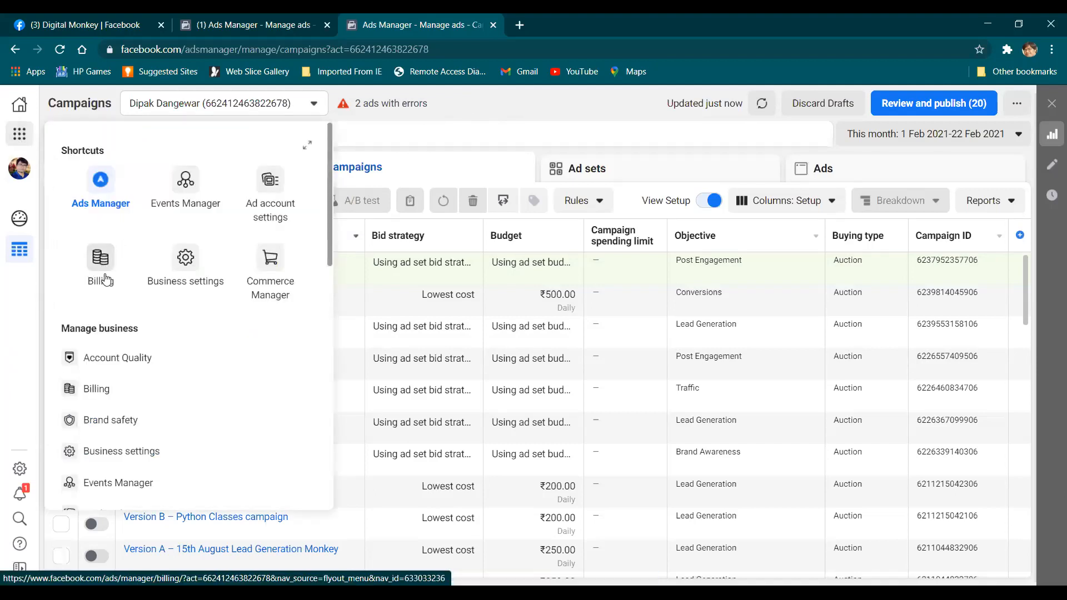
{"action": "scroll", "coordinate": [139, 333], "scroll_direction": "down", "scroll_amount": 4}
{"action": "scroll", "coordinate": [136, 347], "scroll_direction": "down", "scroll_amount": 7}
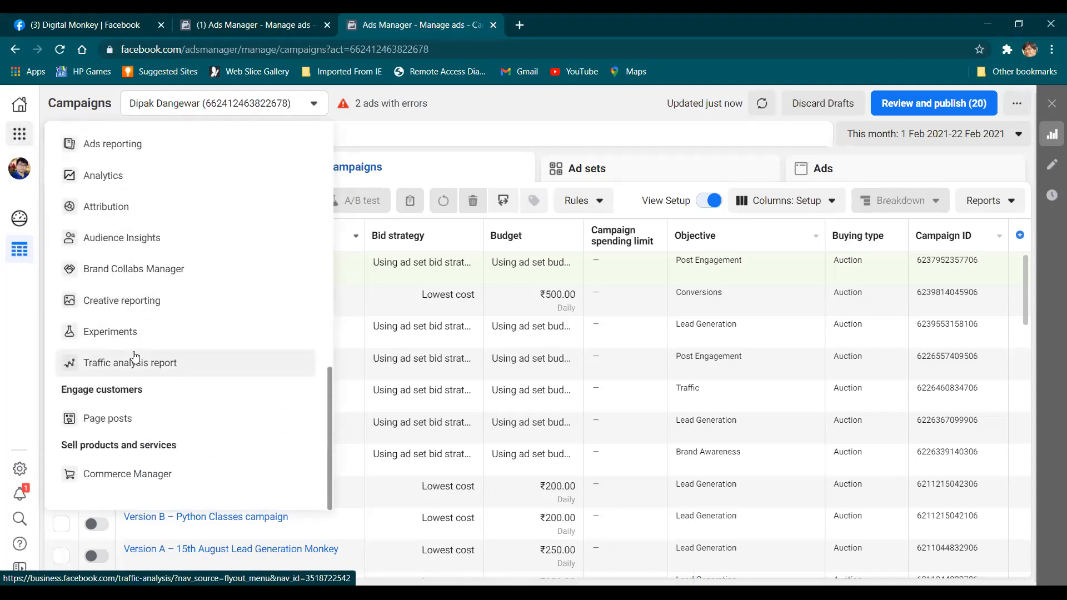
{"action": "scroll", "coordinate": [136, 356], "scroll_direction": "up", "scroll_amount": 5}
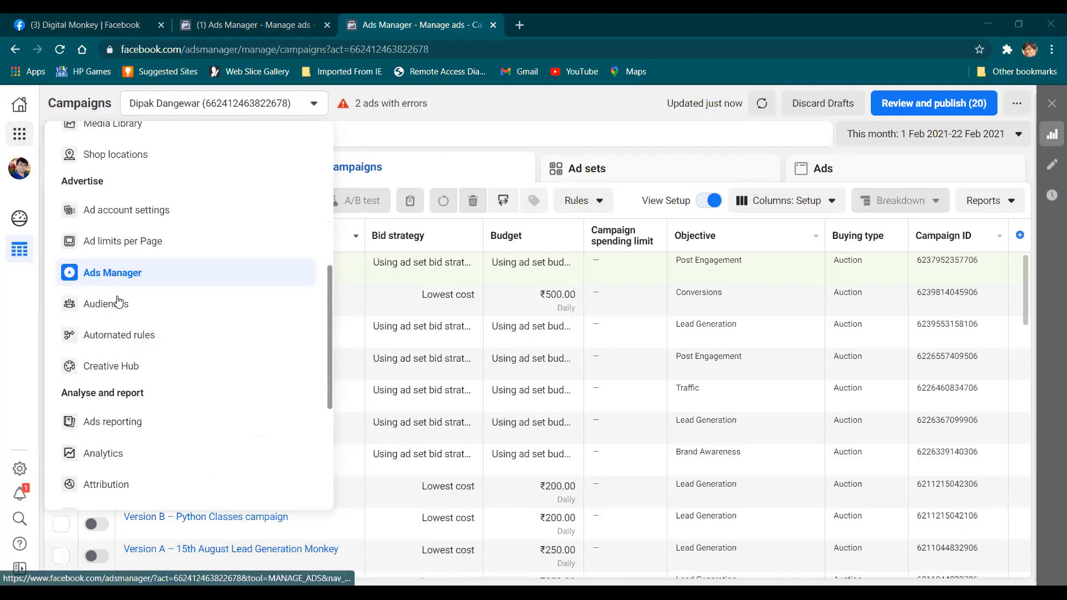
{"action": "scroll", "coordinate": [128, 308], "scroll_direction": "down", "scroll_amount": 4}
{"action": "scroll", "coordinate": [128, 309], "scroll_direction": "down", "scroll_amount": 1}
{"action": "scroll", "coordinate": [128, 310], "scroll_direction": "up", "scroll_amount": 1}
{"action": "scroll", "coordinate": [128, 309], "scroll_direction": "down", "scroll_amount": 1}
{"action": "scroll", "coordinate": [131, 333], "scroll_direction": "up", "scroll_amount": 8}
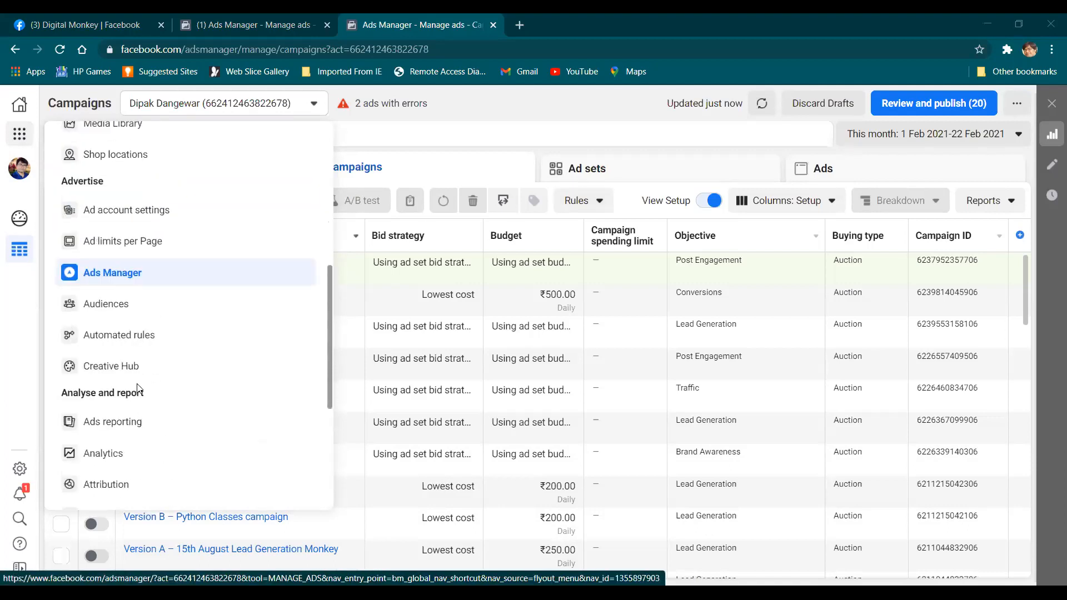
{"action": "scroll", "coordinate": [138, 371], "scroll_direction": "up", "scroll_amount": 2}
{"action": "left_click", "coordinate": [102, 276]}
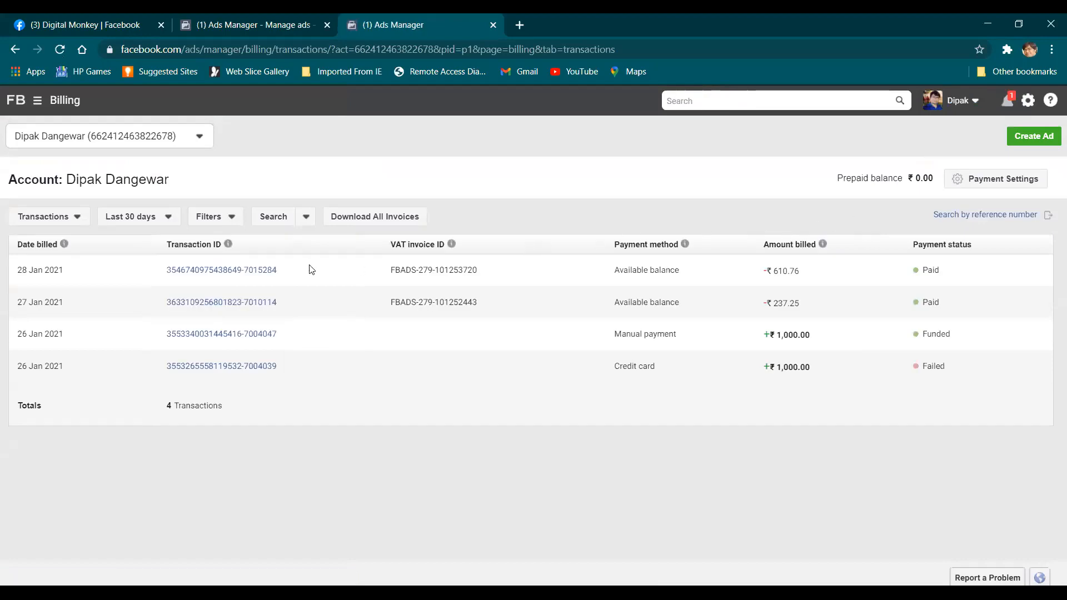
Step: Open the ad account settings and review the setup details from the account name down to the highlighted GST/PAN number
{"action": "left_click", "coordinate": [37, 106]}
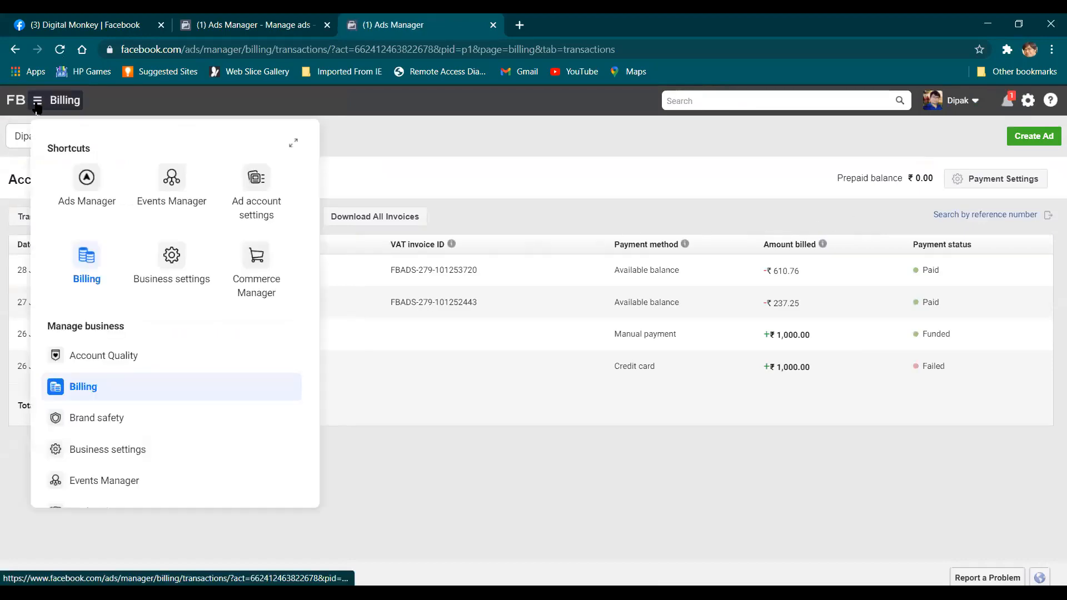
{"action": "left_click", "coordinate": [262, 205]}
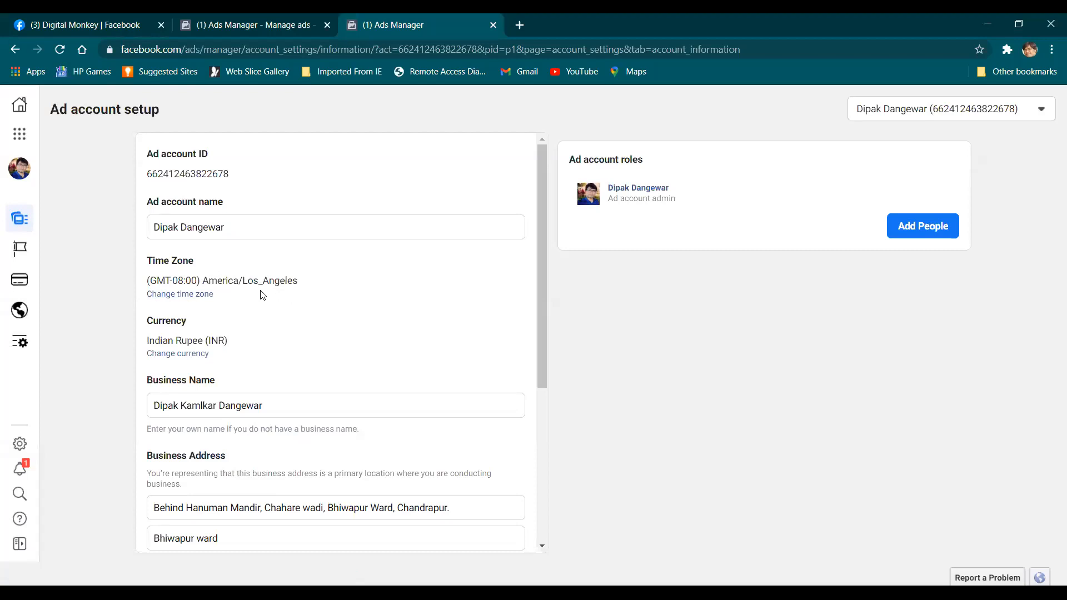
{"action": "scroll", "coordinate": [263, 295], "scroll_direction": "down", "scroll_amount": 1}
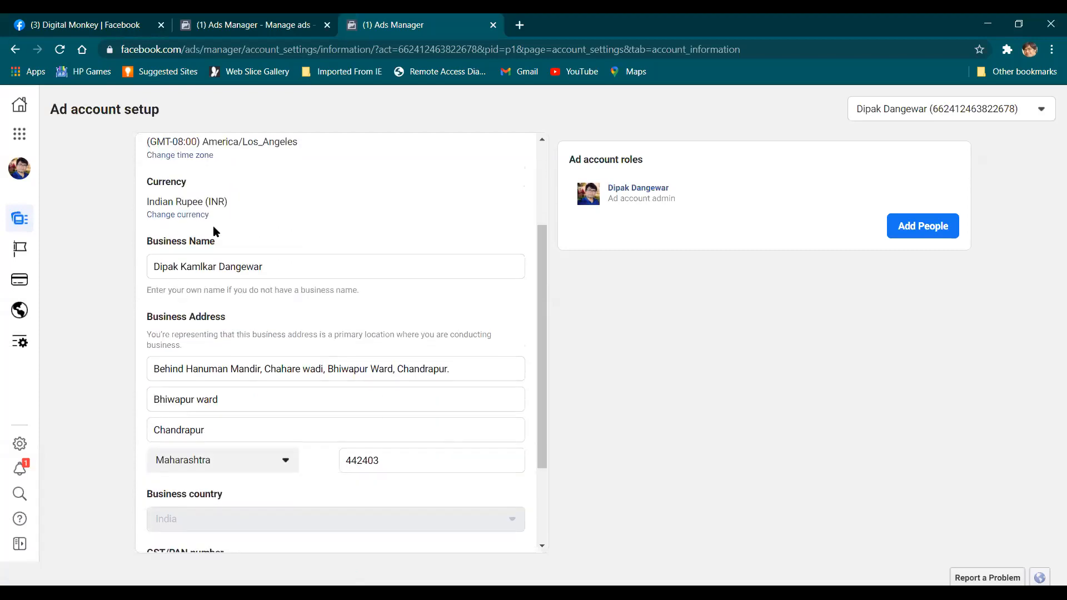
{"action": "scroll", "coordinate": [244, 241], "scroll_direction": "down", "scroll_amount": 2}
{"action": "scroll", "coordinate": [239, 262], "scroll_direction": "down", "scroll_amount": 1}
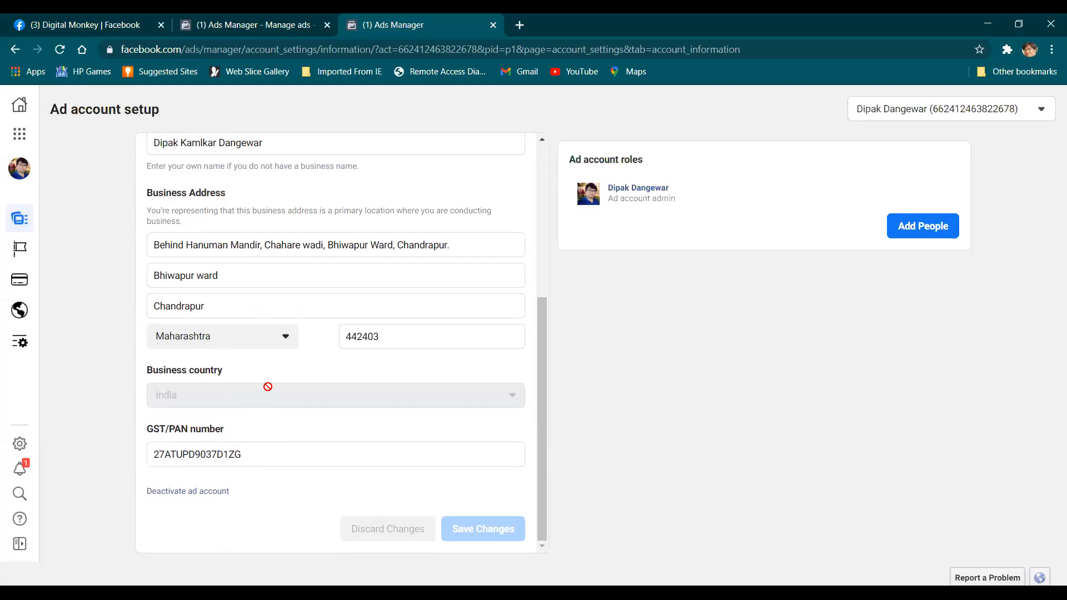
{"action": "left_click_drag", "start_coordinate": [239, 454], "coordinate": [134, 455]}
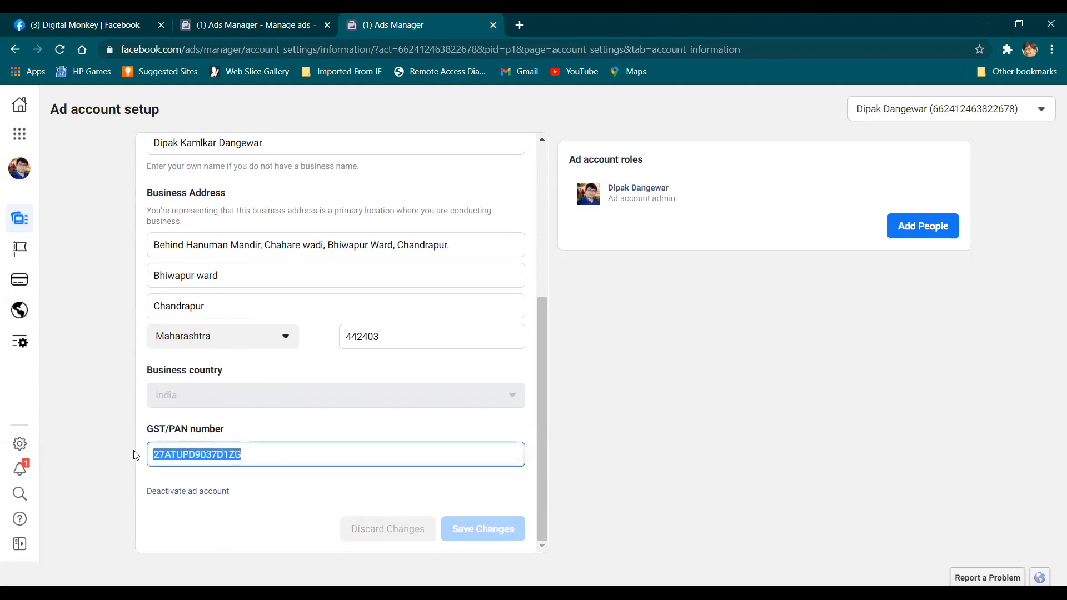
{"action": "left_click", "coordinate": [265, 434]}
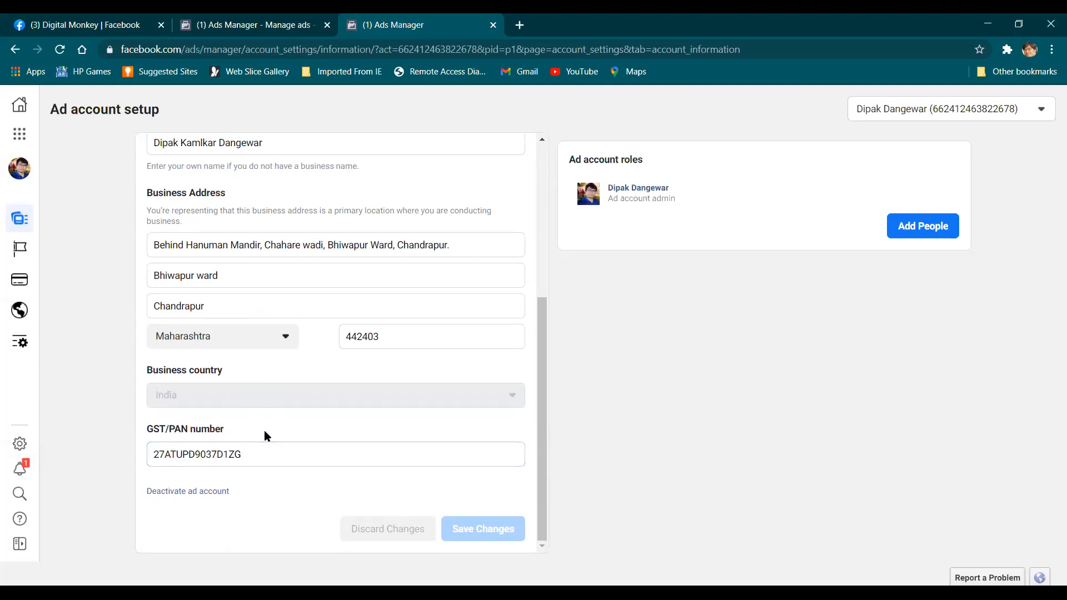
{"action": "left_click", "coordinate": [270, 454]}
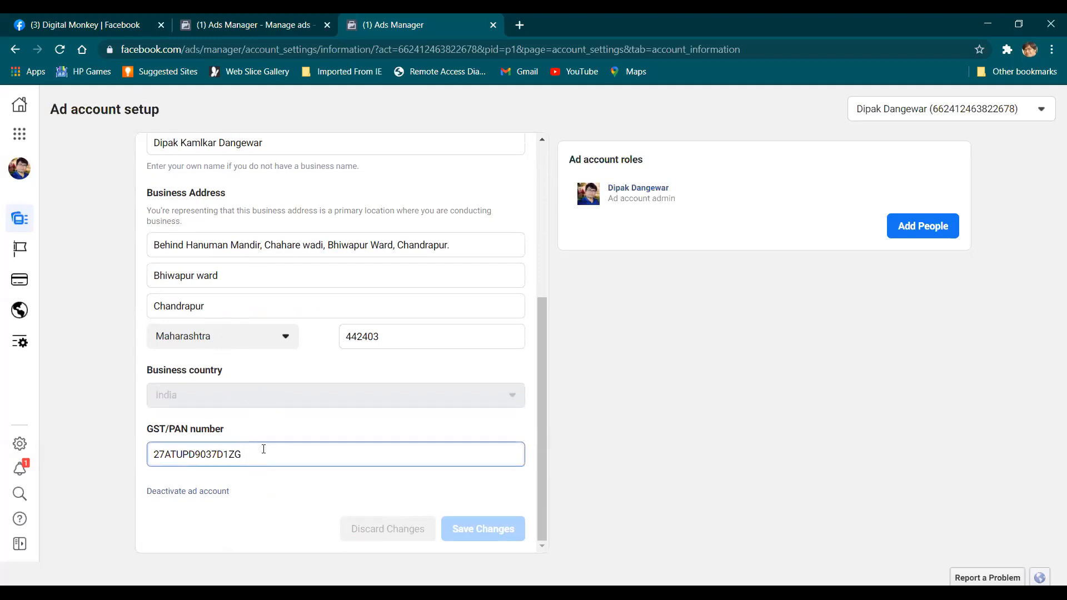
Step: Re-examine the ad account's time zone, currency, business name and address, highlighting the GST/PAN number once more
{"action": "scroll", "coordinate": [271, 427], "scroll_direction": "up", "scroll_amount": 5}
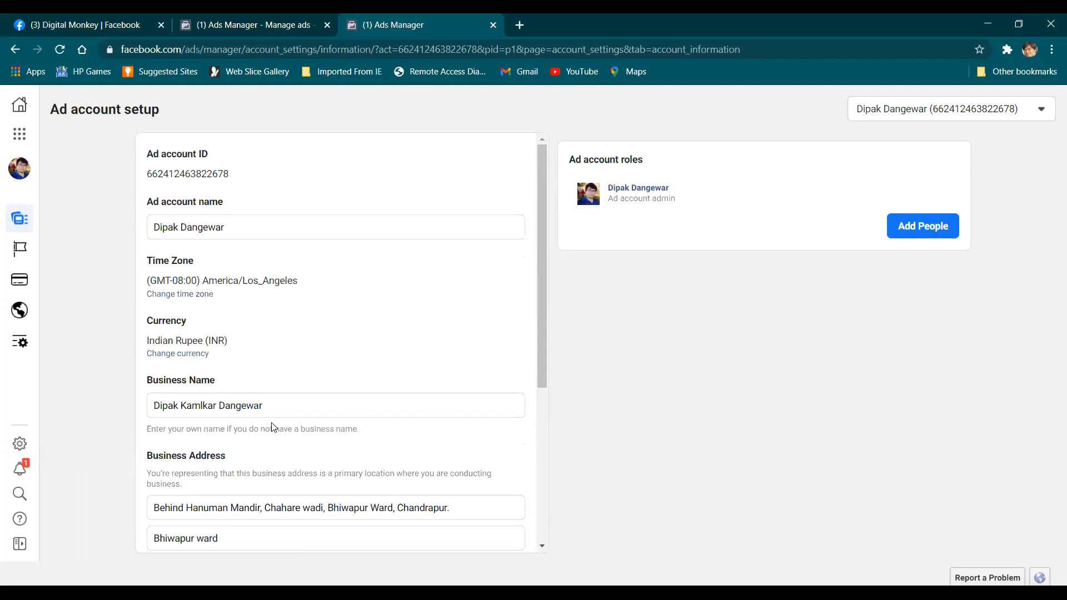
{"action": "scroll", "coordinate": [272, 422], "scroll_direction": "down", "scroll_amount": 5}
{"action": "scroll", "coordinate": [271, 426], "scroll_direction": "up", "scroll_amount": 4}
{"action": "scroll", "coordinate": [453, 320], "scroll_direction": "down", "scroll_amount": 2}
{"action": "scroll", "coordinate": [454, 322], "scroll_direction": "down", "scroll_amount": 3}
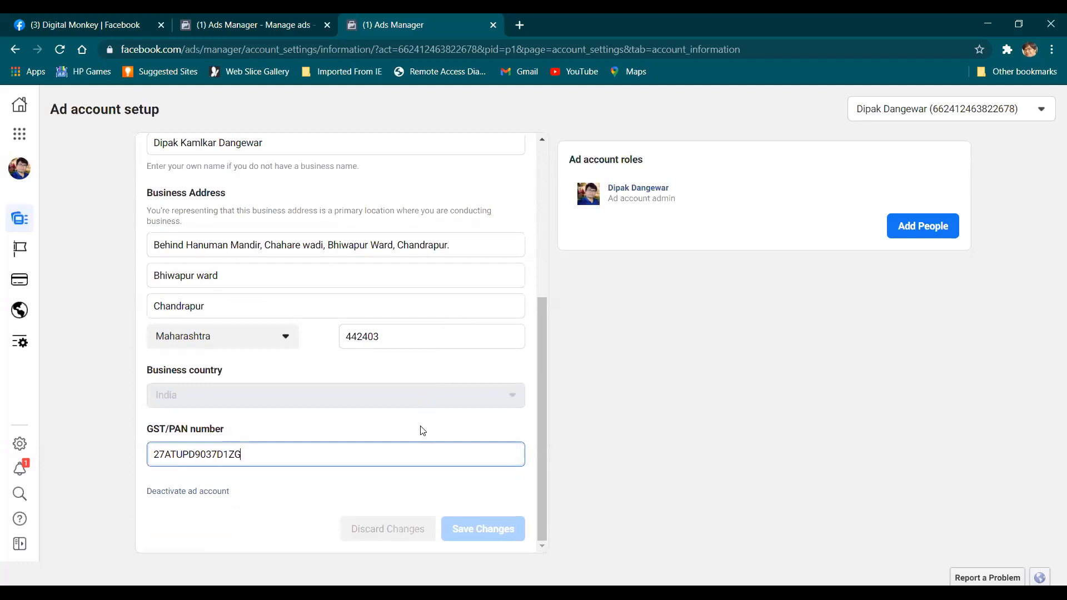
{"action": "scroll", "coordinate": [421, 431], "scroll_direction": "up", "scroll_amount": 5}
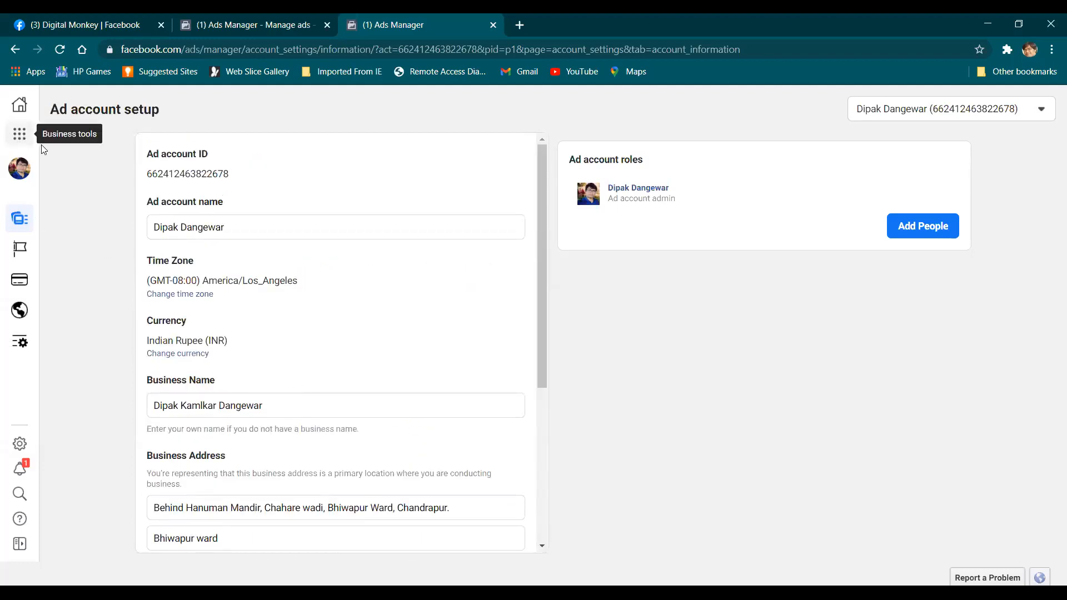
{"action": "scroll", "coordinate": [269, 331], "scroll_direction": "down", "scroll_amount": 5}
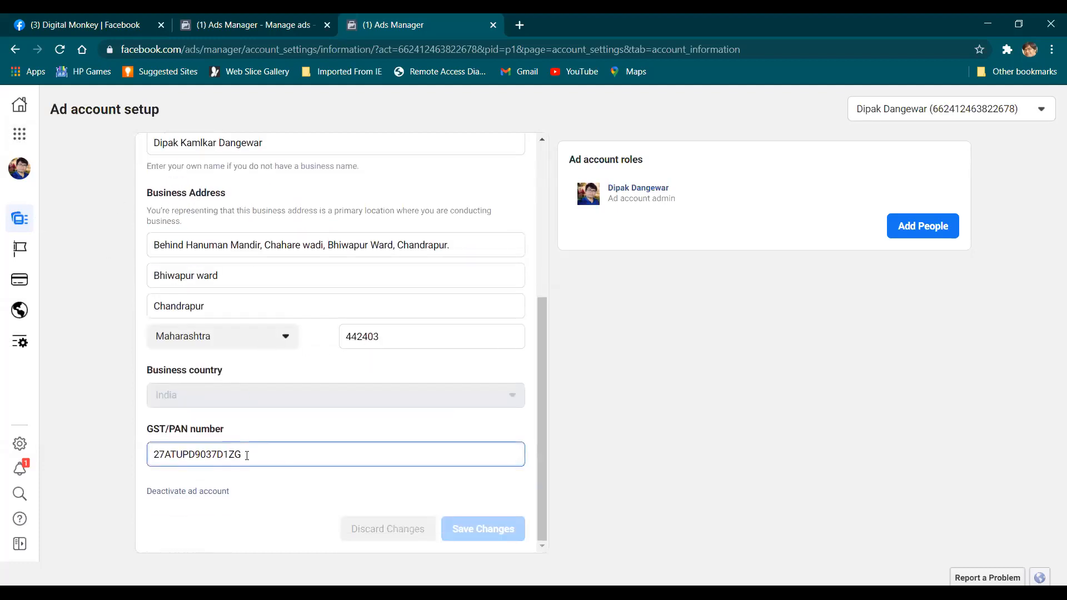
{"action": "left_click_drag", "start_coordinate": [247, 455], "coordinate": [139, 460]}
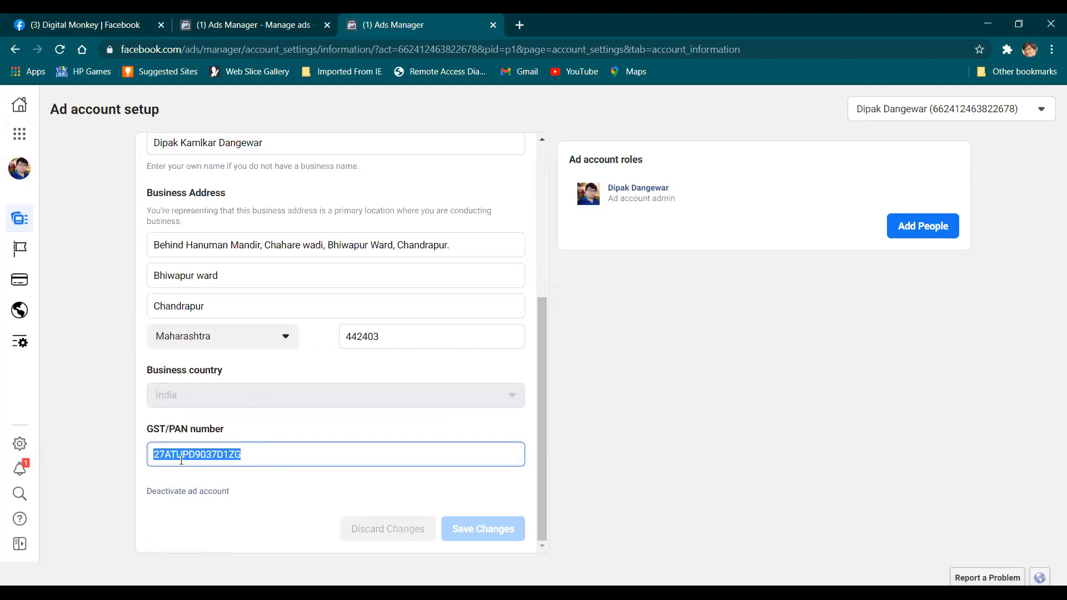
{"action": "left_click", "coordinate": [150, 422]}
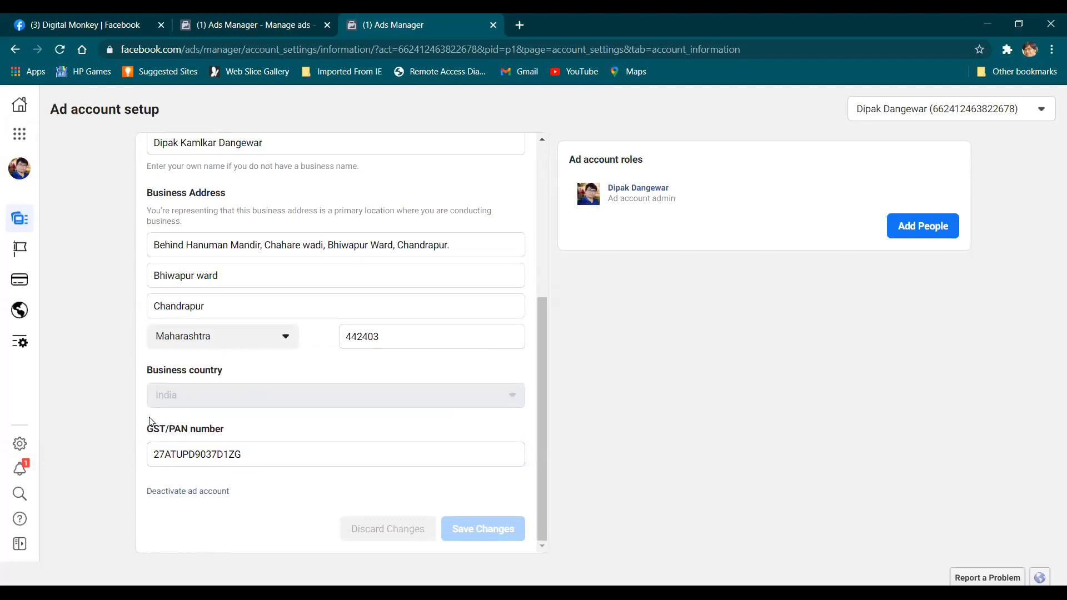
{"action": "scroll", "coordinate": [150, 422], "scroll_direction": "up", "scroll_amount": 5}
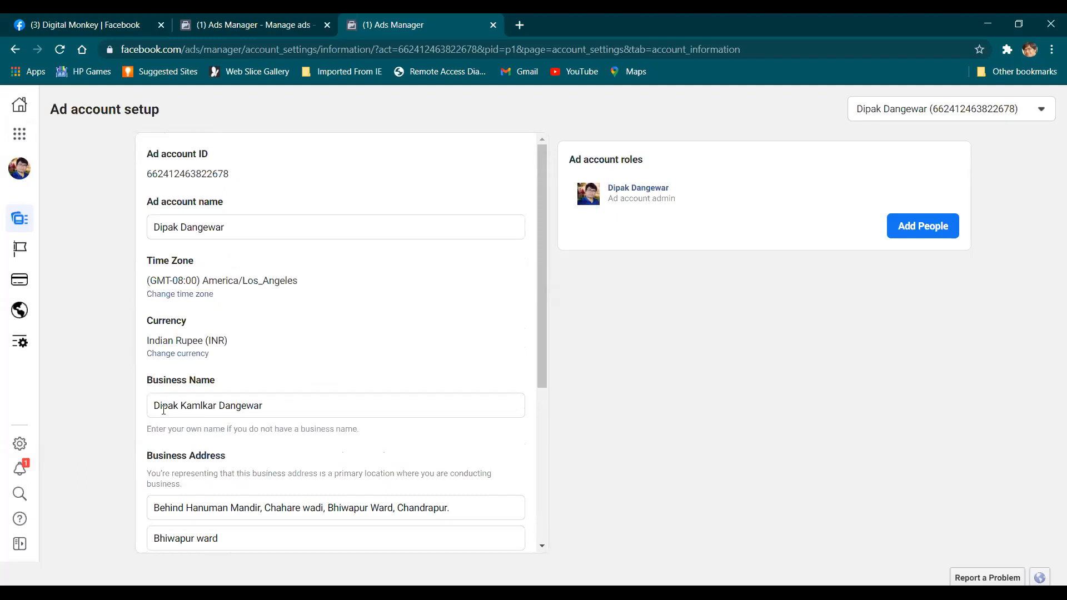
{"action": "scroll", "coordinate": [220, 450], "scroll_direction": "down", "scroll_amount": 5}
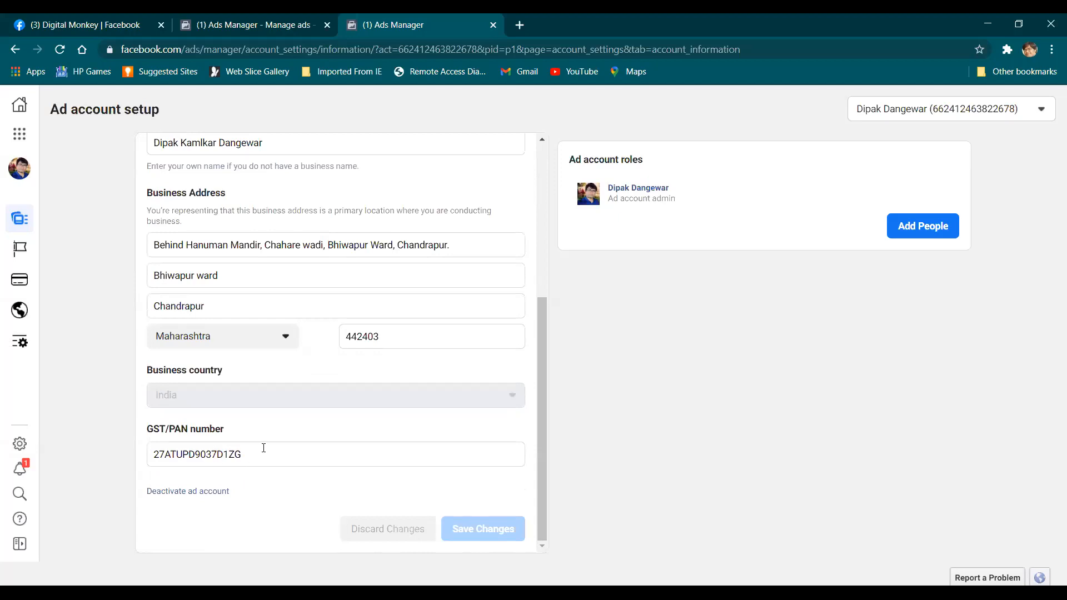
{"action": "scroll", "coordinate": [245, 448], "scroll_direction": "up", "scroll_amount": 5}
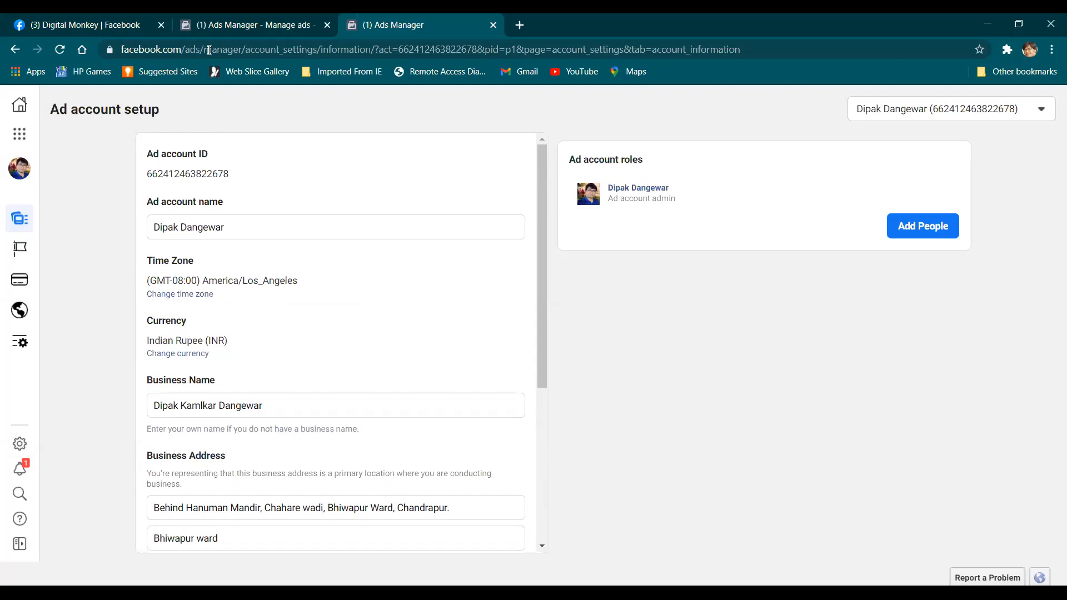
Step: In the other Ads Manager browser tab, load facebook.com/business/tools/ads-manager and go from there to the Ad accounts list
{"action": "left_click", "coordinate": [221, 23]}
{"action": "left_click", "coordinate": [194, 49]}
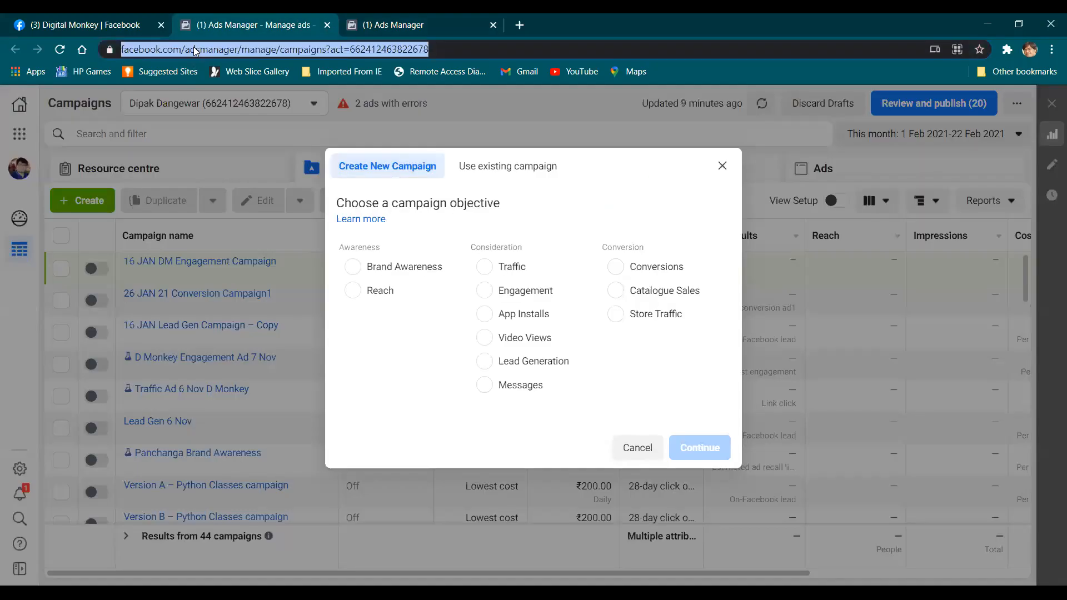
{"action": "type", "text": "face"}
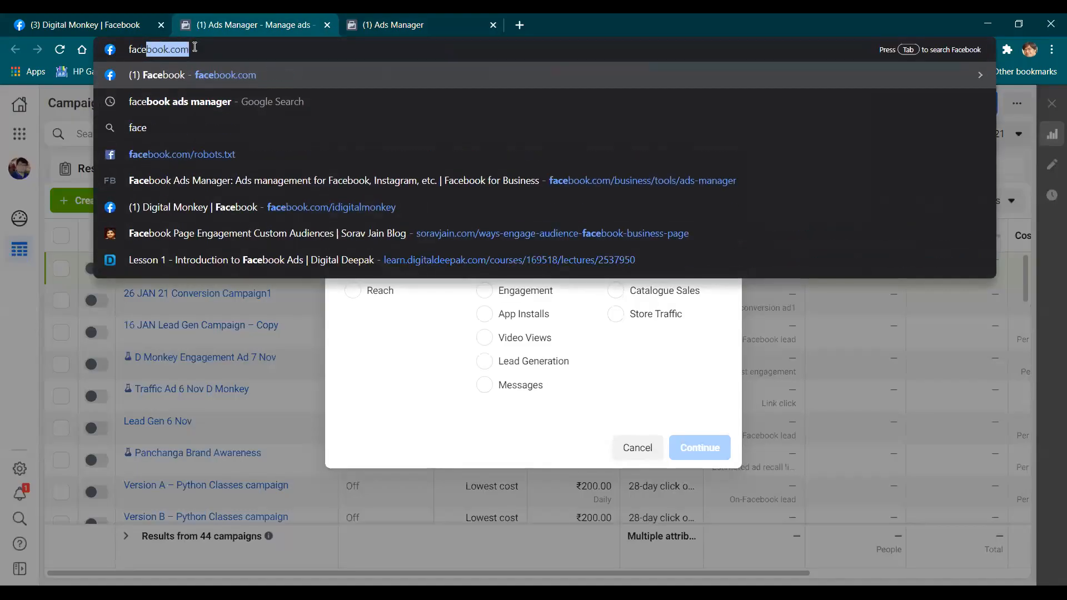
{"action": "key", "text": "Down"}
{"action": "key", "text": "Return"}
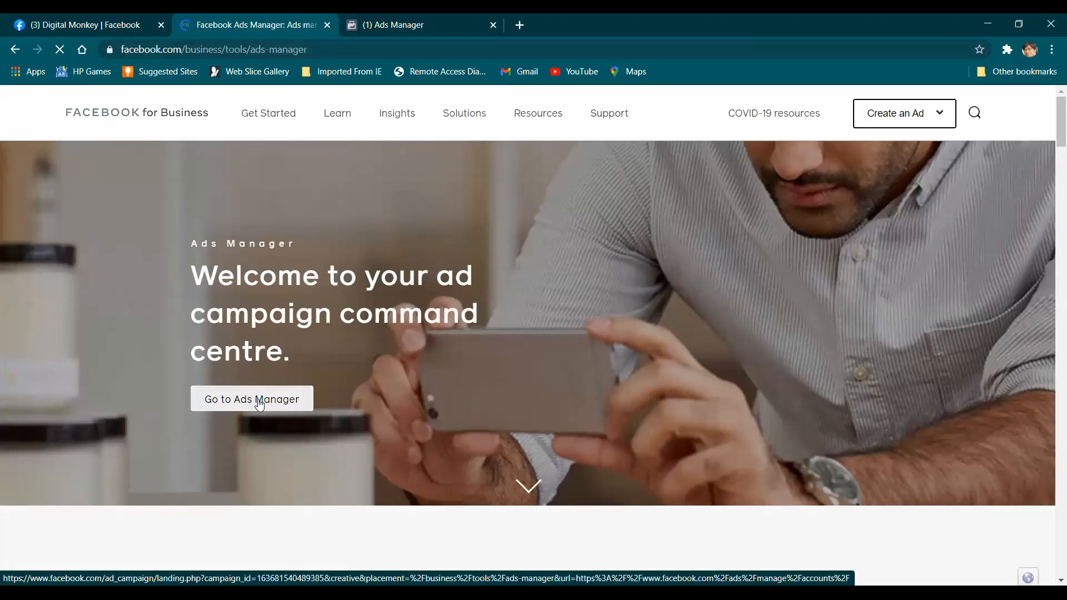
{"action": "left_click", "coordinate": [259, 405]}
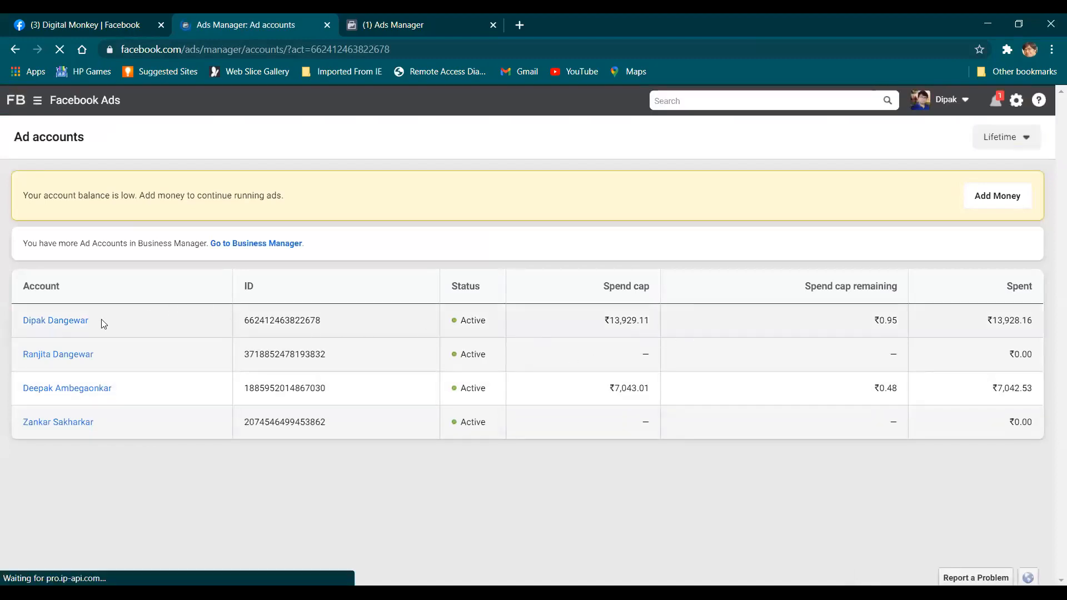
Step: View the amount and payment method options for adding money to the ad account, then close the Add funds dialog
{"action": "left_click", "coordinate": [985, 200]}
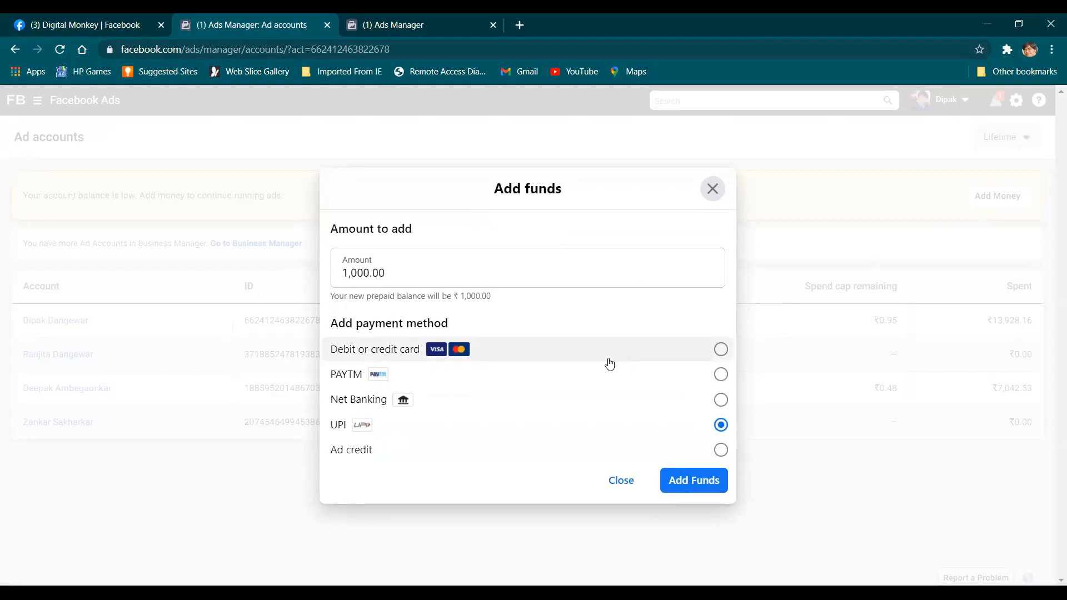
{"action": "left_click", "coordinate": [711, 188]}
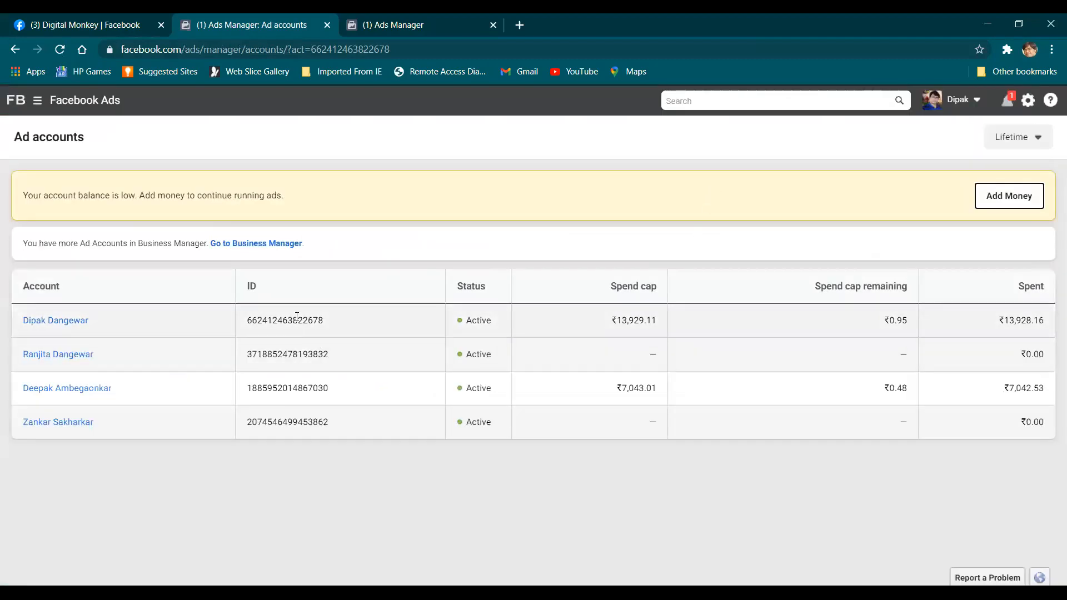
Step: Look through the Ad accounts date range calendar and presets, trying 31 March 2014, then return to Lifetime
{"action": "left_click", "coordinate": [1016, 147]}
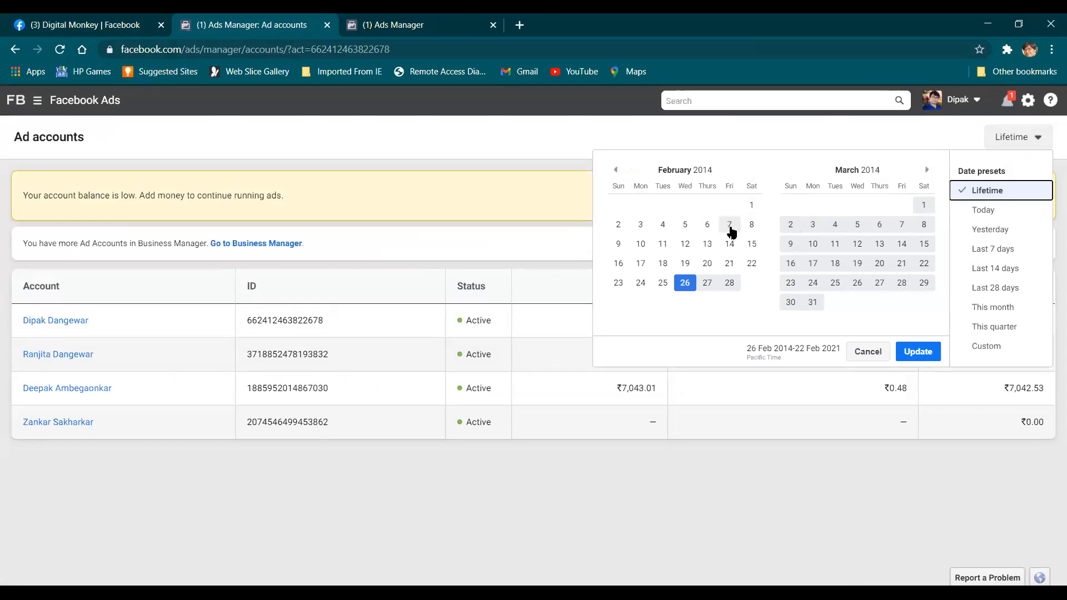
{"action": "left_click", "coordinate": [812, 302]}
{"action": "left_click", "coordinate": [926, 171]}
{"action": "left_click", "coordinate": [925, 170]}
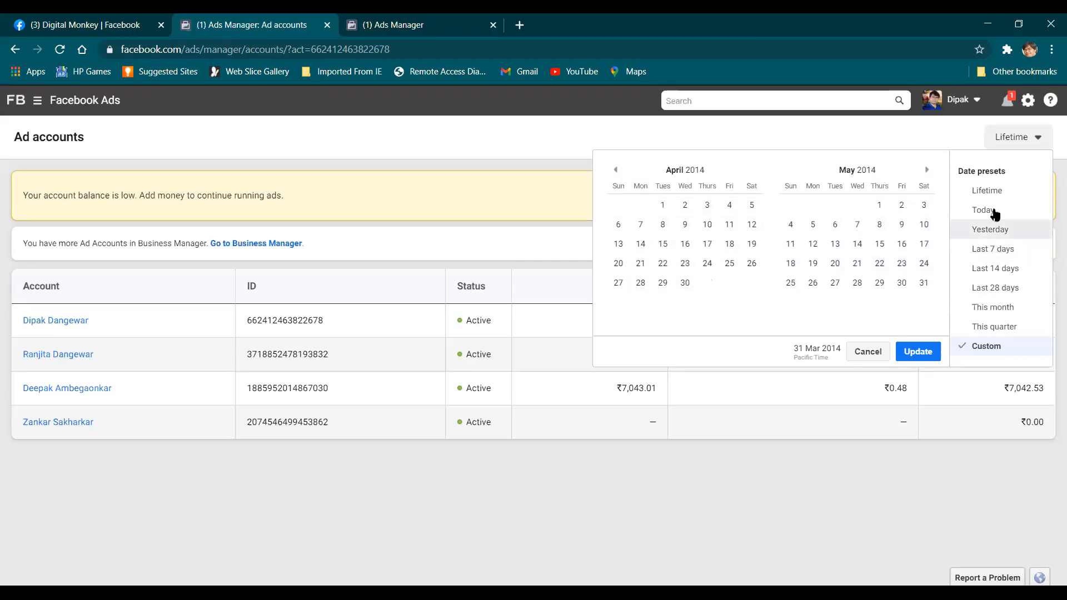
{"action": "left_click", "coordinate": [987, 191]}
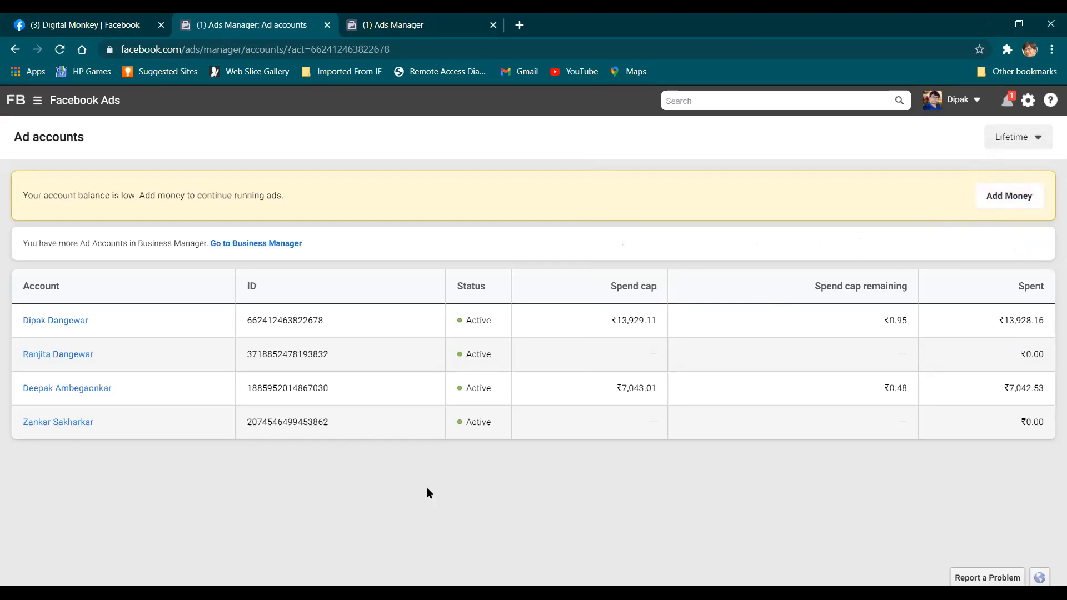
Step: Show the business tools shortcuts, then go back to the Ad account setup page and highlight the GST/PAN number
{"action": "left_click", "coordinate": [37, 103]}
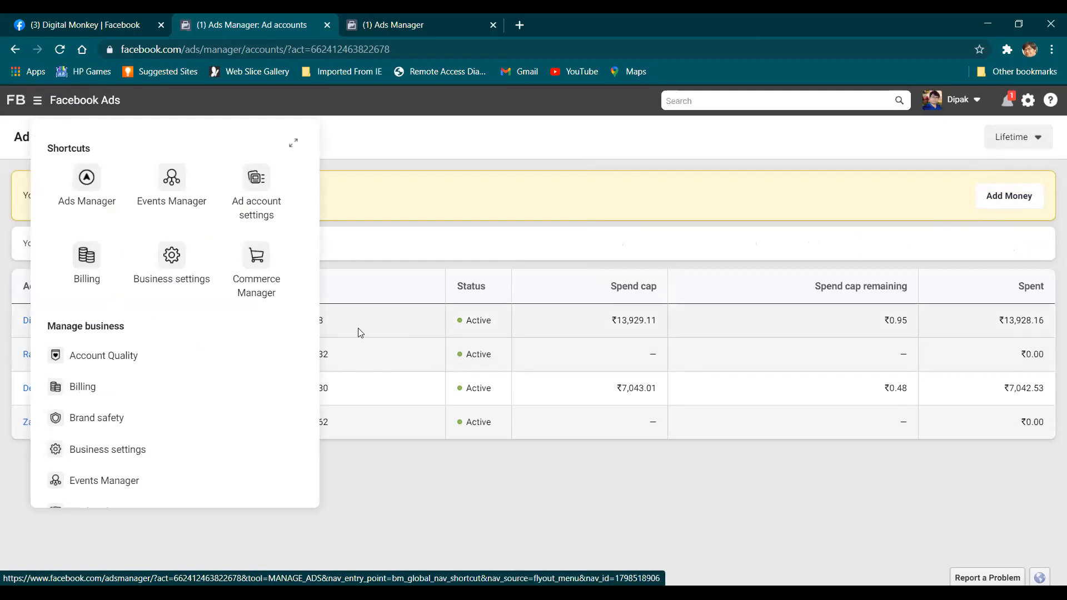
{"action": "left_click", "coordinate": [361, 25]}
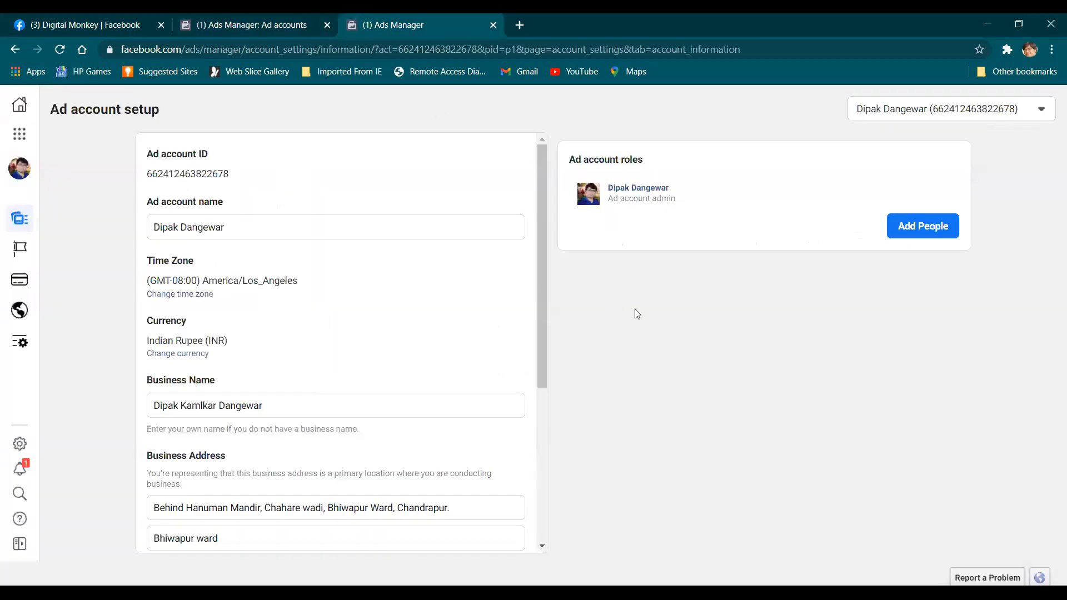
{"action": "scroll", "coordinate": [324, 393], "scroll_direction": "down", "scroll_amount": 5}
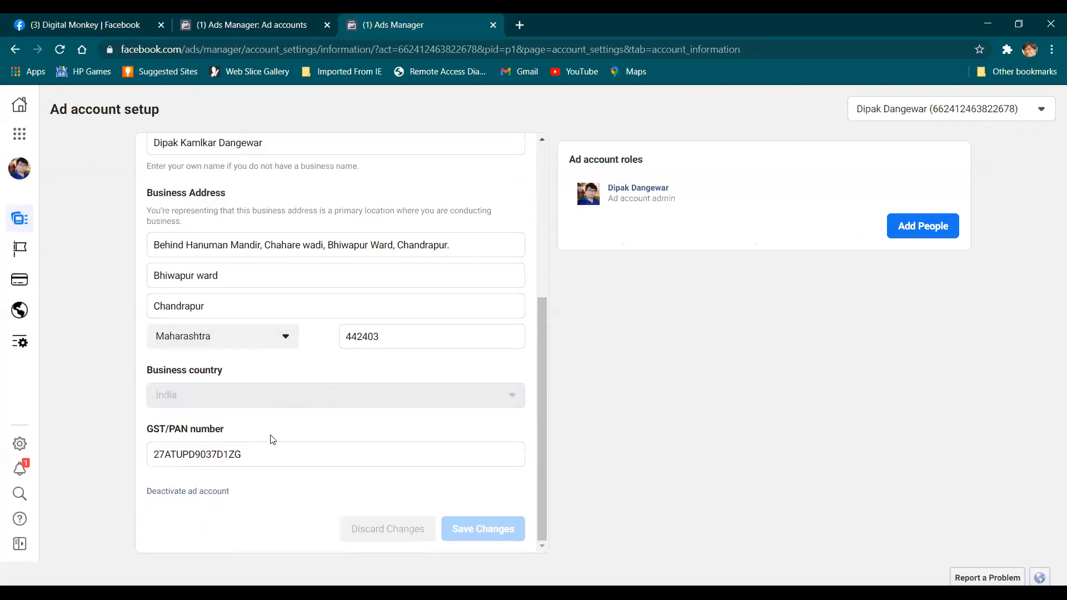
{"action": "left_click_drag", "start_coordinate": [266, 454], "coordinate": [148, 460]}
{"action": "left_click", "coordinate": [160, 479]}
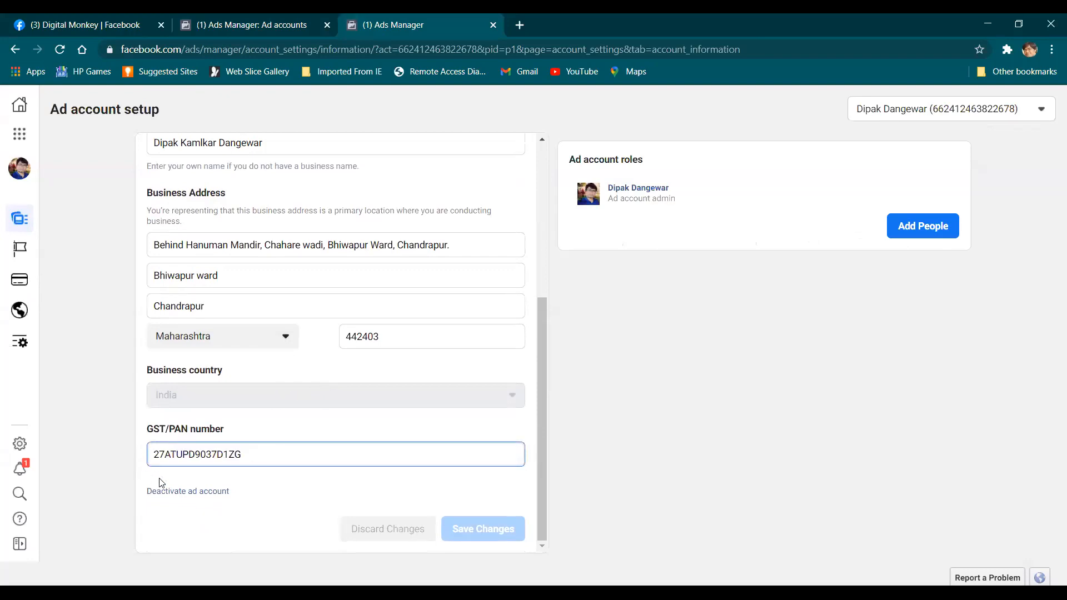
{"action": "double_click", "coordinate": [207, 454]}
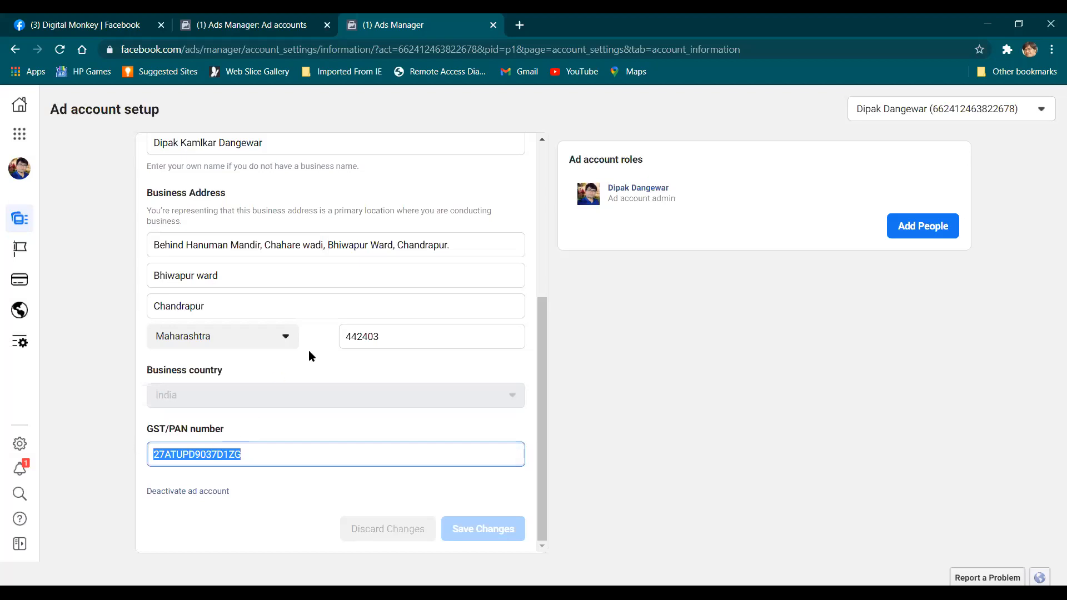
Step: View the roles offered for adding people to the ad account, close the dialog without adding anyone, and return to the Ad accounts list
{"action": "left_click", "coordinate": [889, 227]}
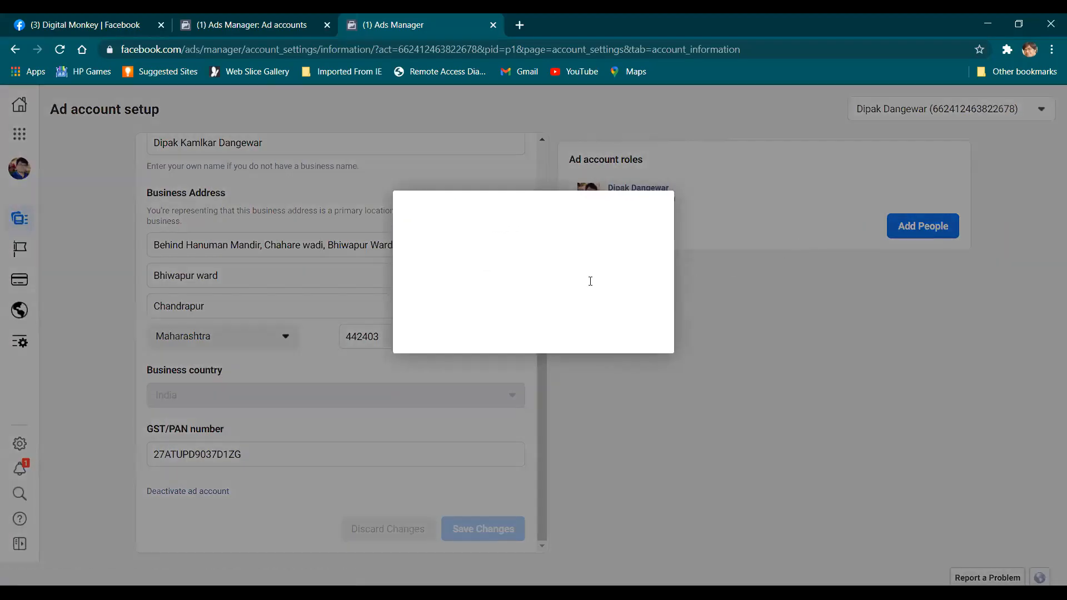
{"action": "left_click", "coordinate": [616, 251]}
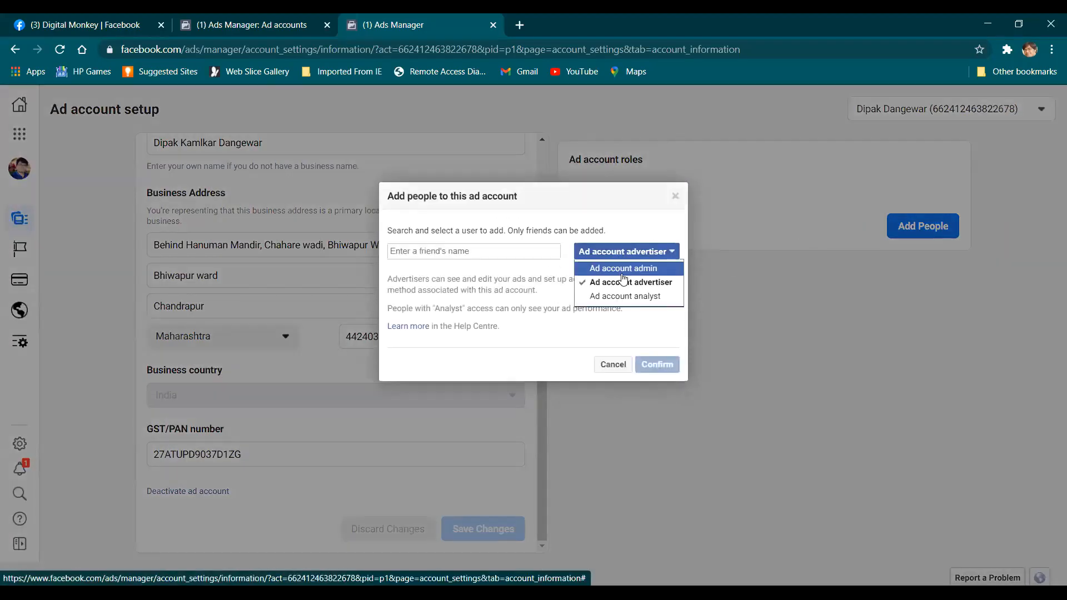
{"action": "left_click", "coordinate": [540, 251]}
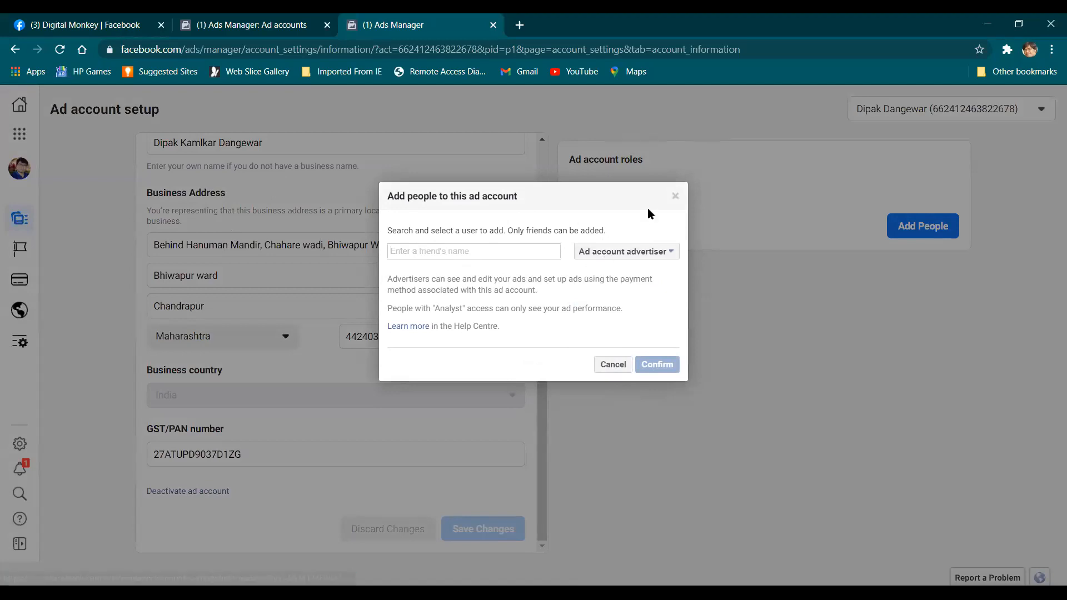
{"action": "left_click", "coordinate": [675, 196]}
{"action": "left_click", "coordinate": [276, 20]}
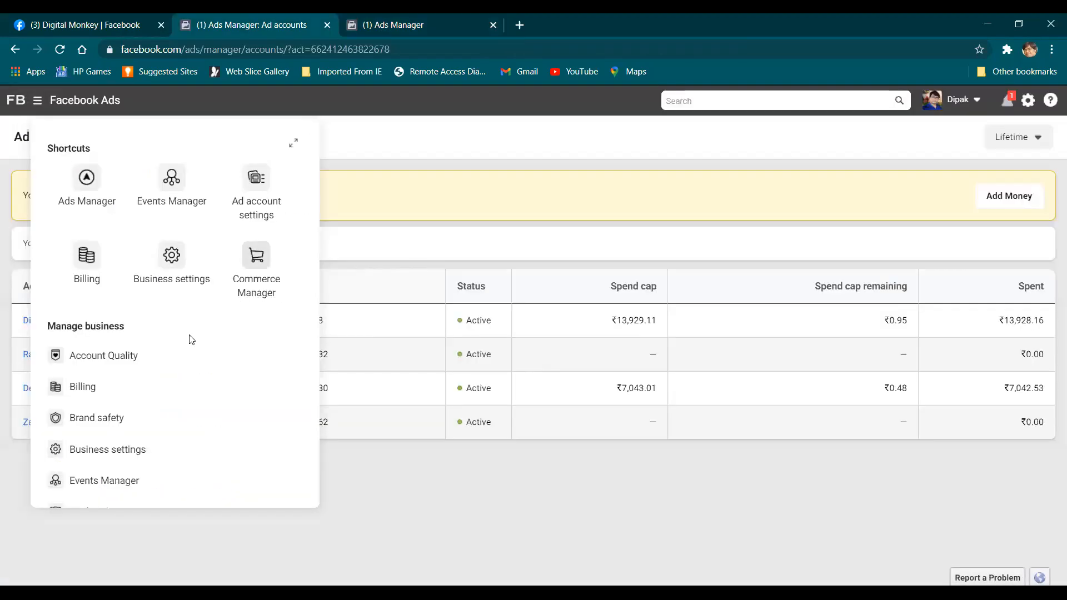
{"action": "left_click", "coordinate": [378, 388]}
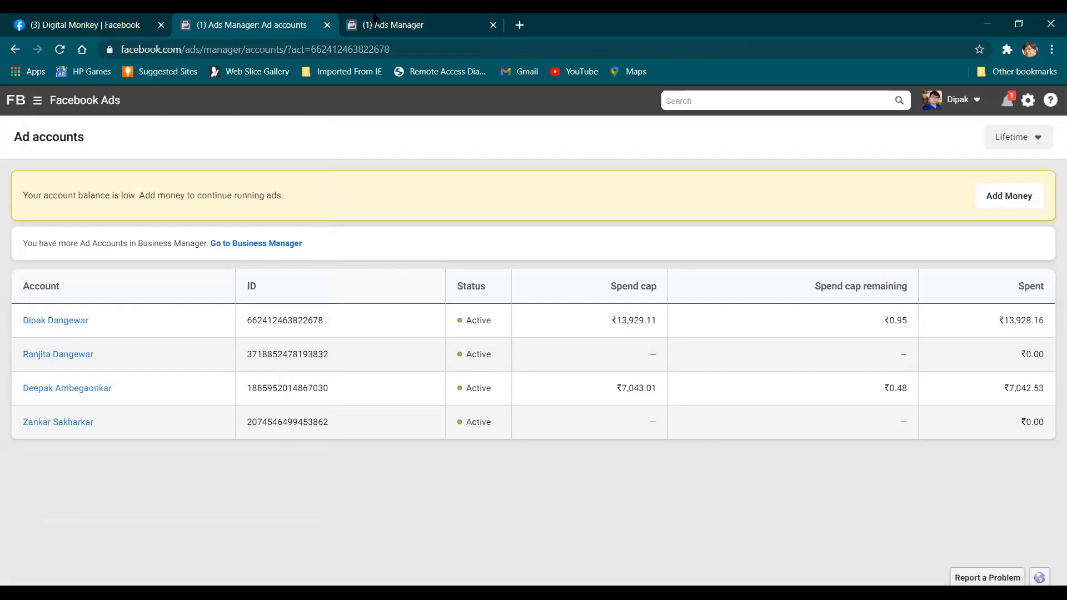
Step: Return to the Ad account setup page and highlight the GST/PAN number field's contents
{"action": "left_click", "coordinate": [405, 22]}
{"action": "left_click", "coordinate": [852, 326]}
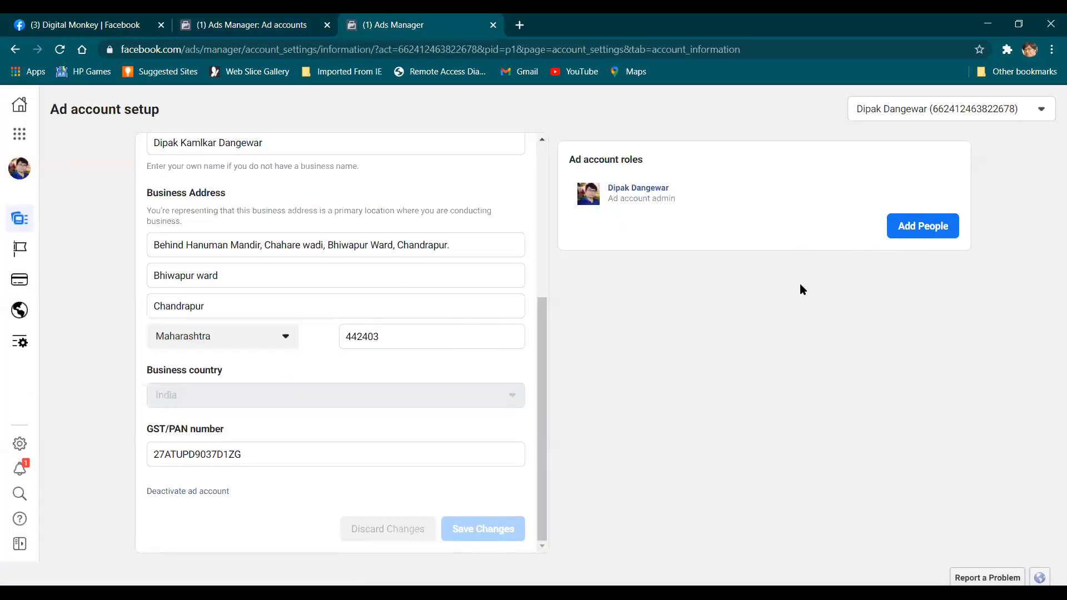
{"action": "left_click", "coordinate": [254, 454]}
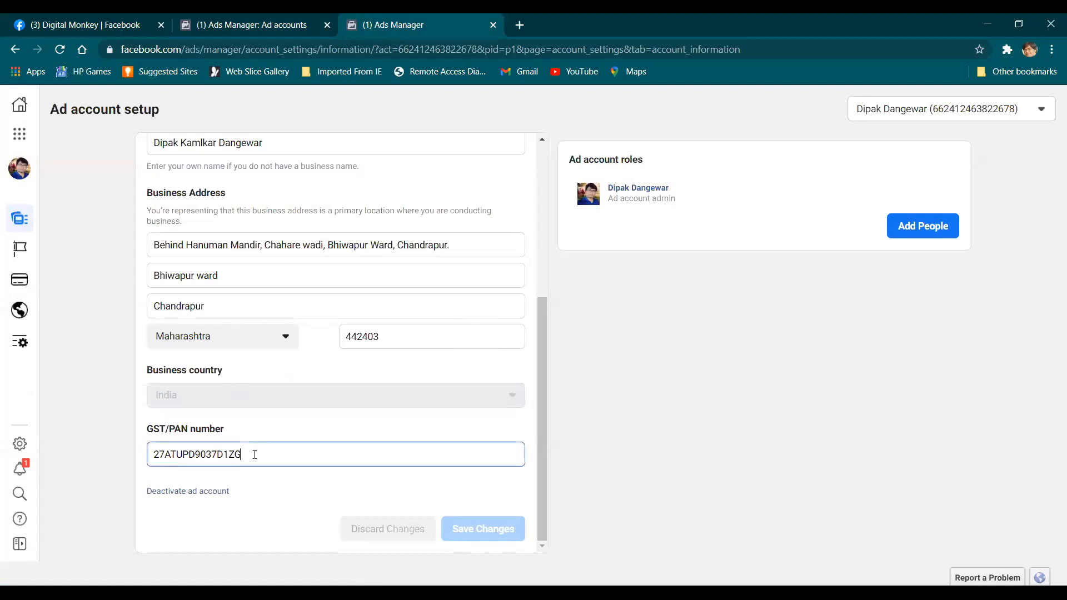
{"action": "left_click", "coordinate": [115, 380]}
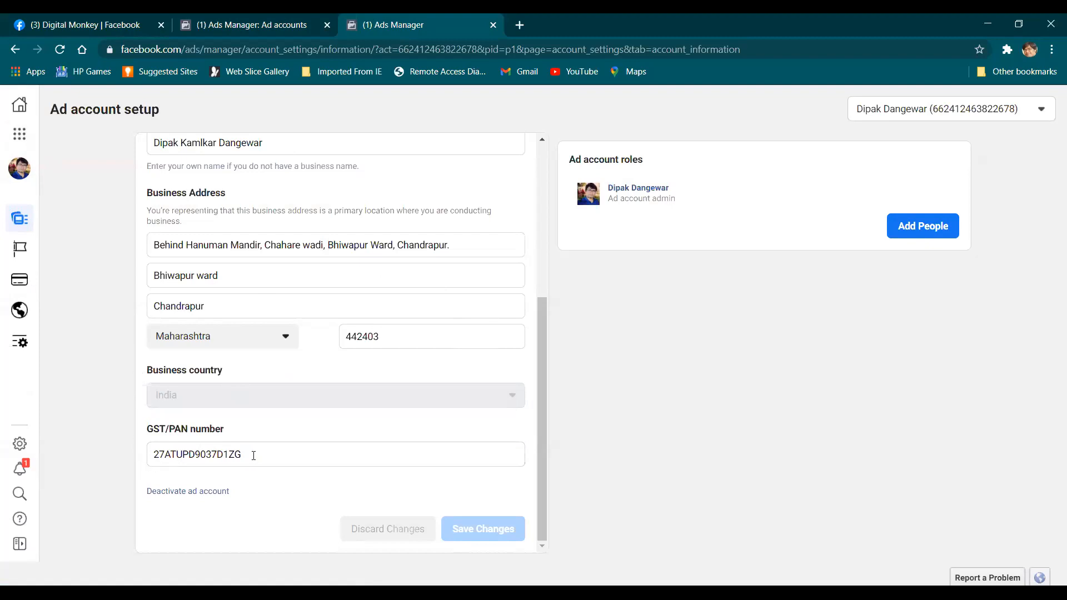
{"action": "left_click_drag", "start_coordinate": [255, 454], "coordinate": [155, 452]}
{"action": "left_click", "coordinate": [143, 452]}
Step: Look through the business tools shortcuts and the Manage business list, then return to the Ad accounts list
{"action": "left_click", "coordinate": [18, 138]}
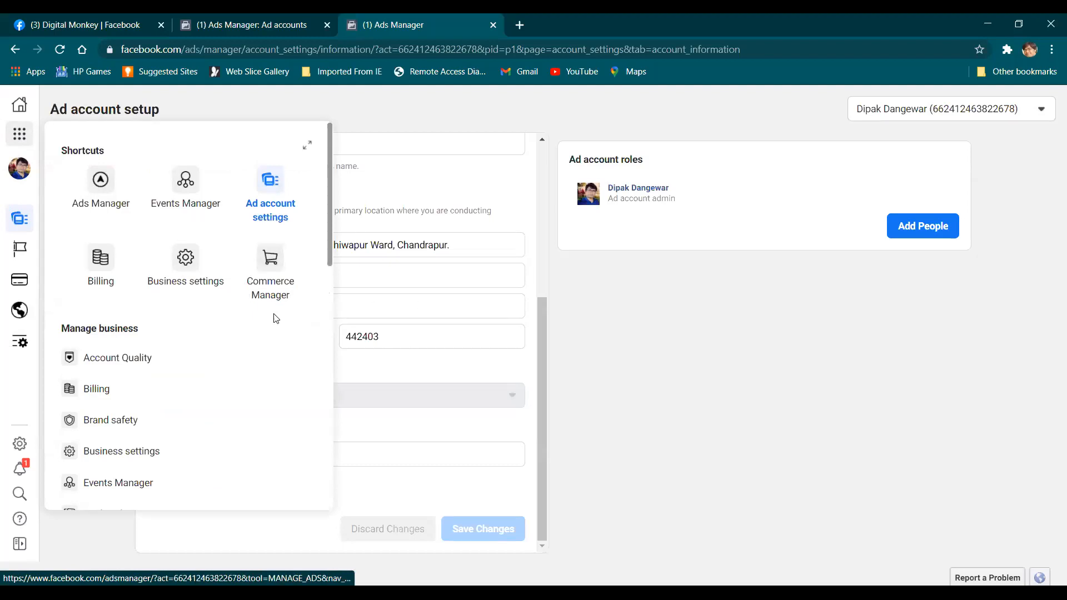
{"action": "scroll", "coordinate": [224, 376], "scroll_direction": "down", "scroll_amount": 6}
{"action": "scroll", "coordinate": [224, 376], "scroll_direction": "up", "scroll_amount": 6}
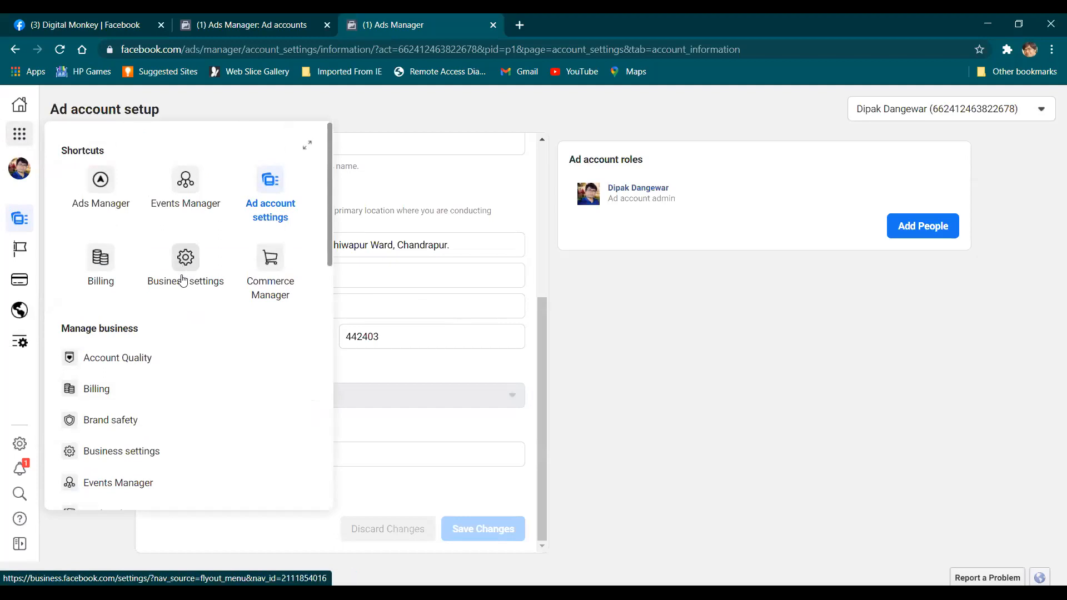
{"action": "left_click", "coordinate": [559, 243]}
{"action": "key", "text": "ctrl+shift+Tab"}
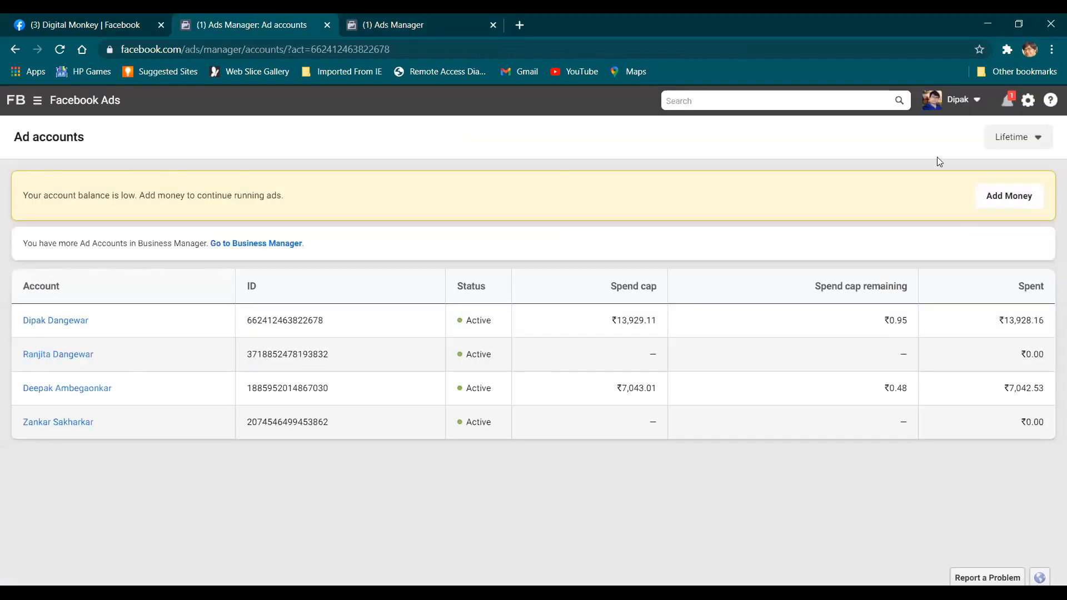
Step: Explore the Ad credit and Debit or credit card options for adding money, view the card details form, and close it without saving
{"action": "left_click", "coordinate": [1001, 207]}
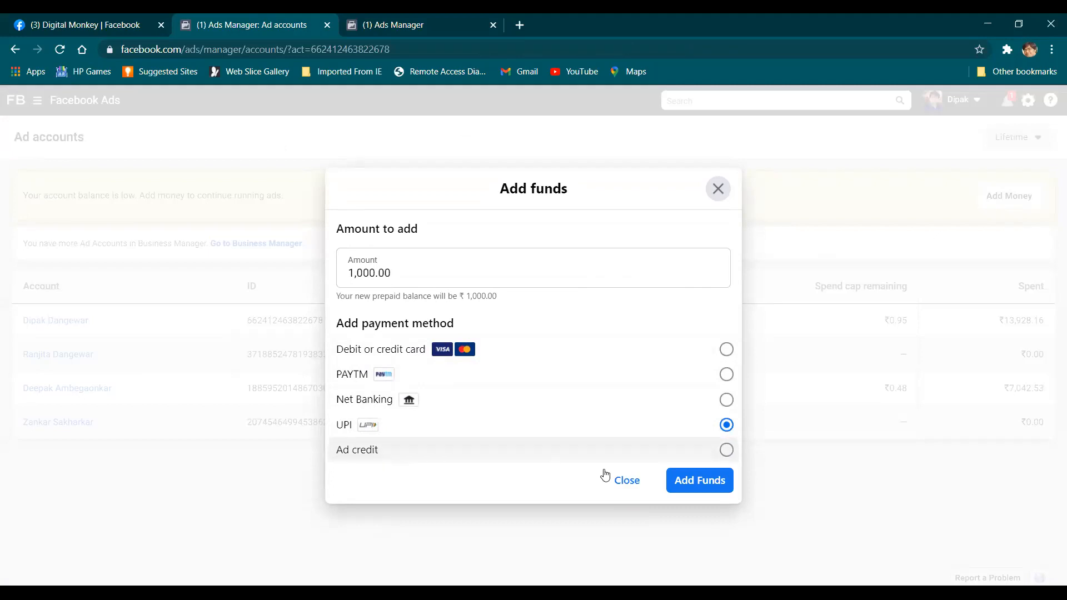
{"action": "left_click", "coordinate": [727, 450]}
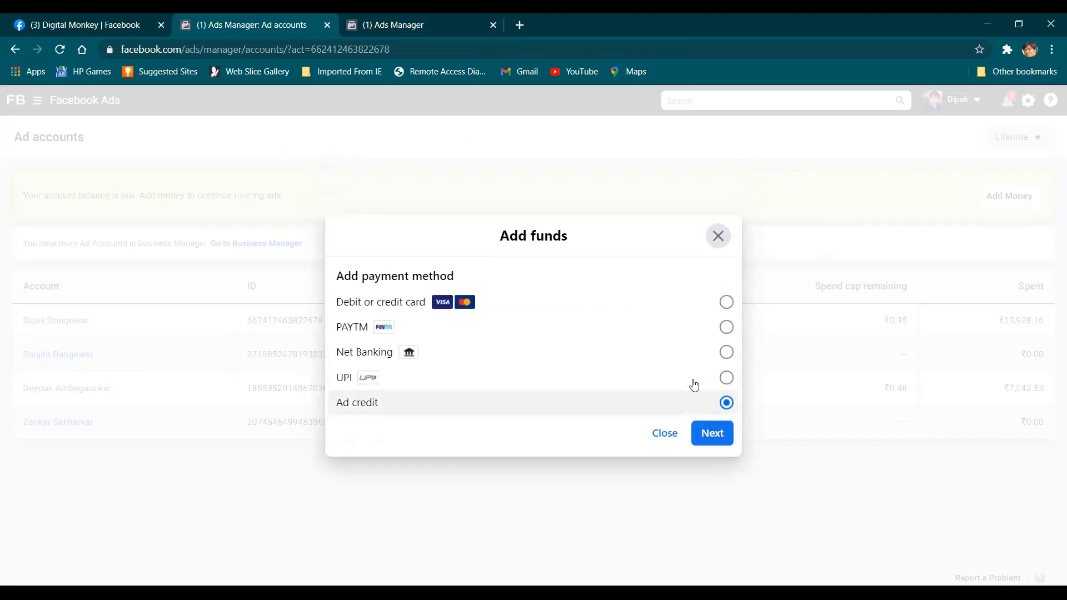
{"action": "left_click", "coordinate": [690, 303]}
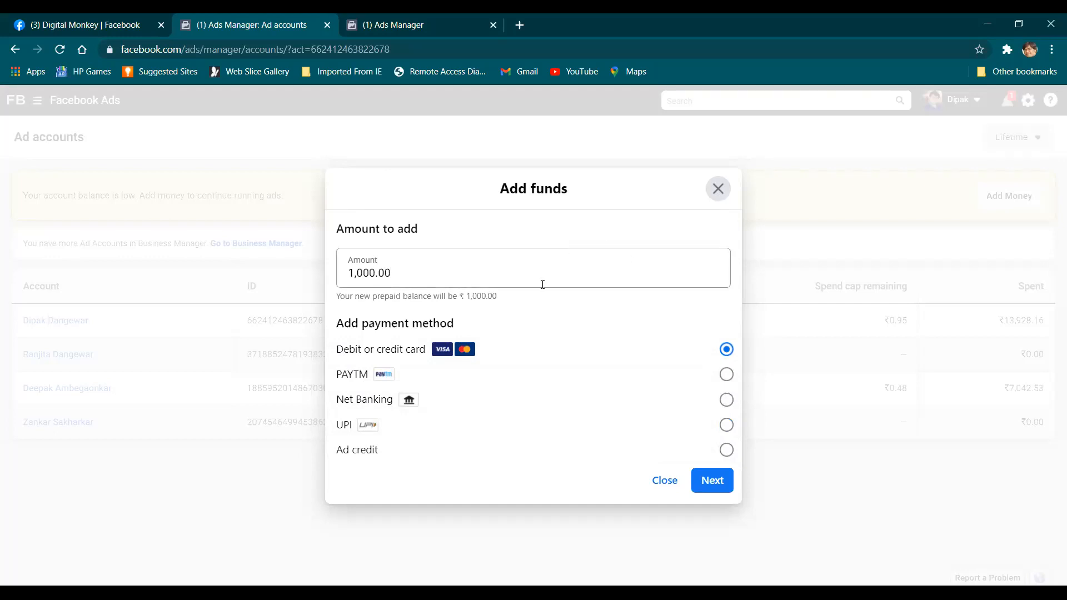
{"action": "left_click", "coordinate": [713, 481]}
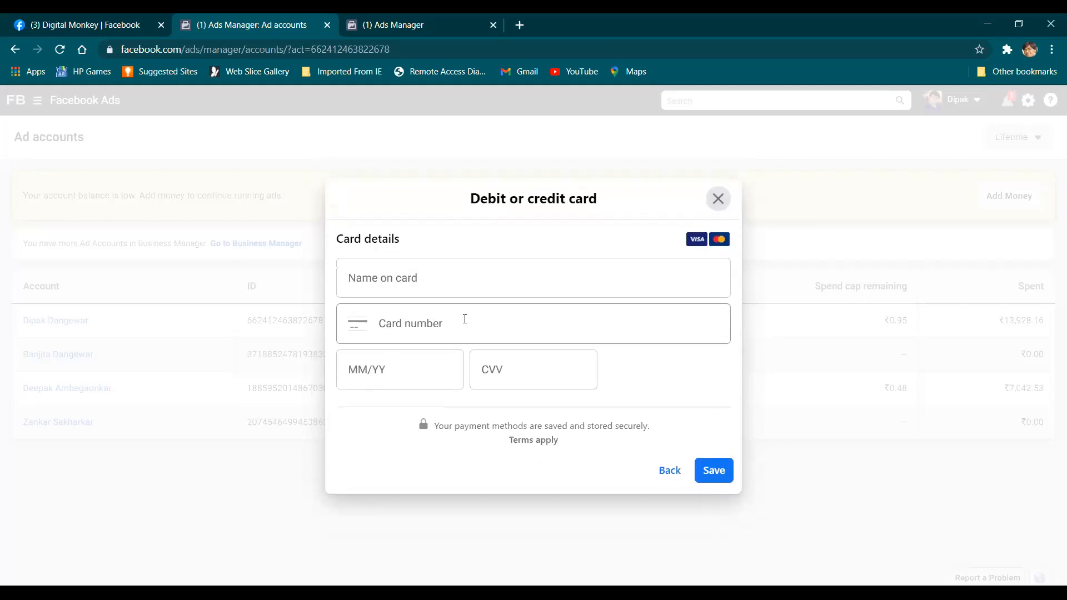
{"action": "left_click", "coordinate": [465, 286]}
{"action": "left_click", "coordinate": [471, 328]}
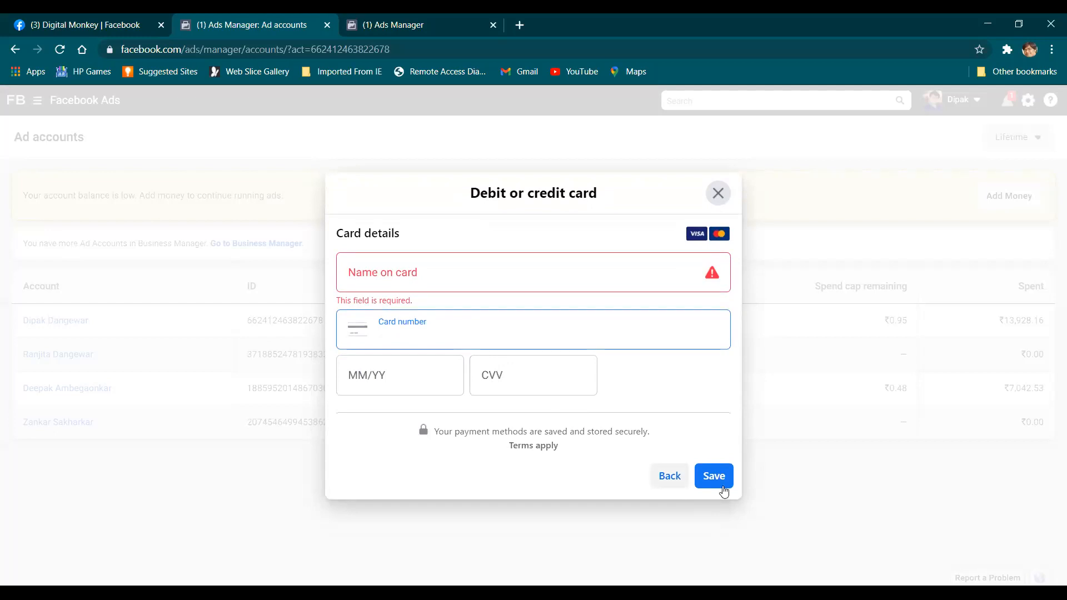
{"action": "left_click", "coordinate": [719, 195]}
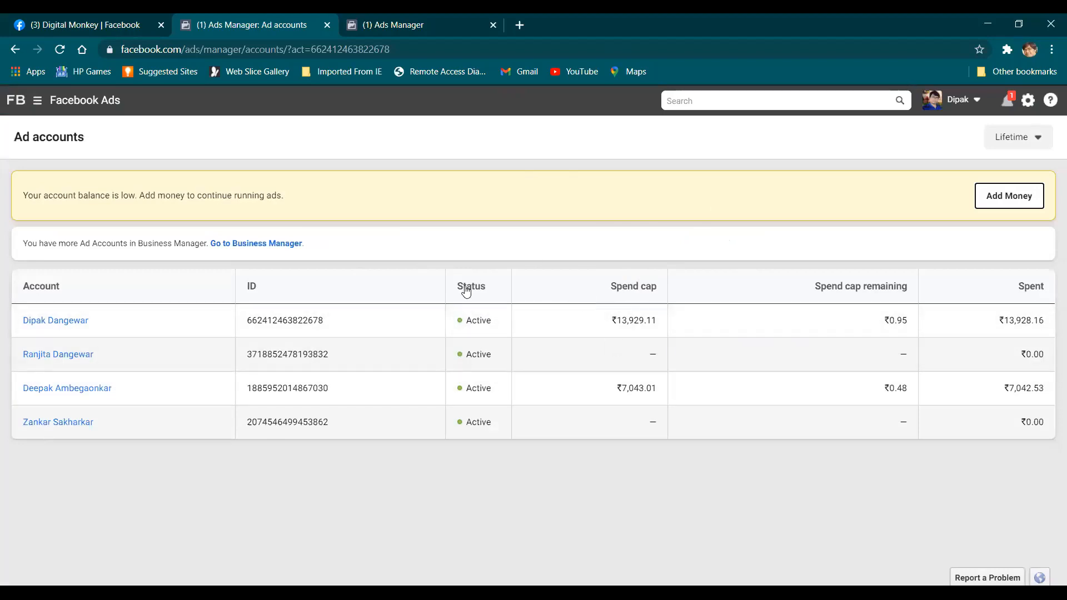
{"action": "left_click", "coordinate": [118, 25]}
{"action": "left_click", "coordinate": [228, 20]}
{"action": "left_click", "coordinate": [375, 23]}
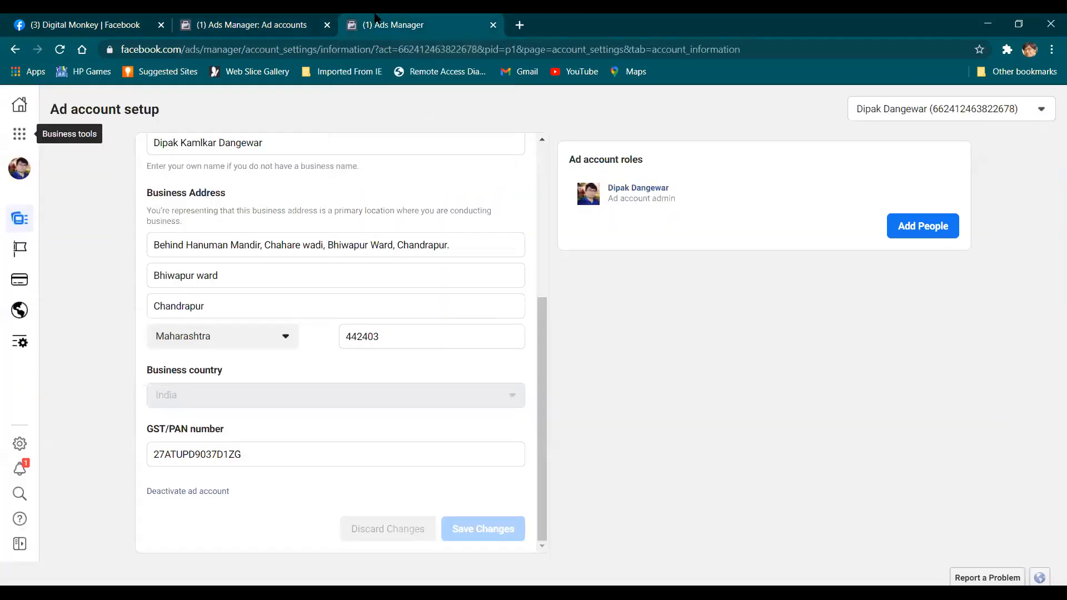
{"action": "left_click", "coordinate": [284, 18]}
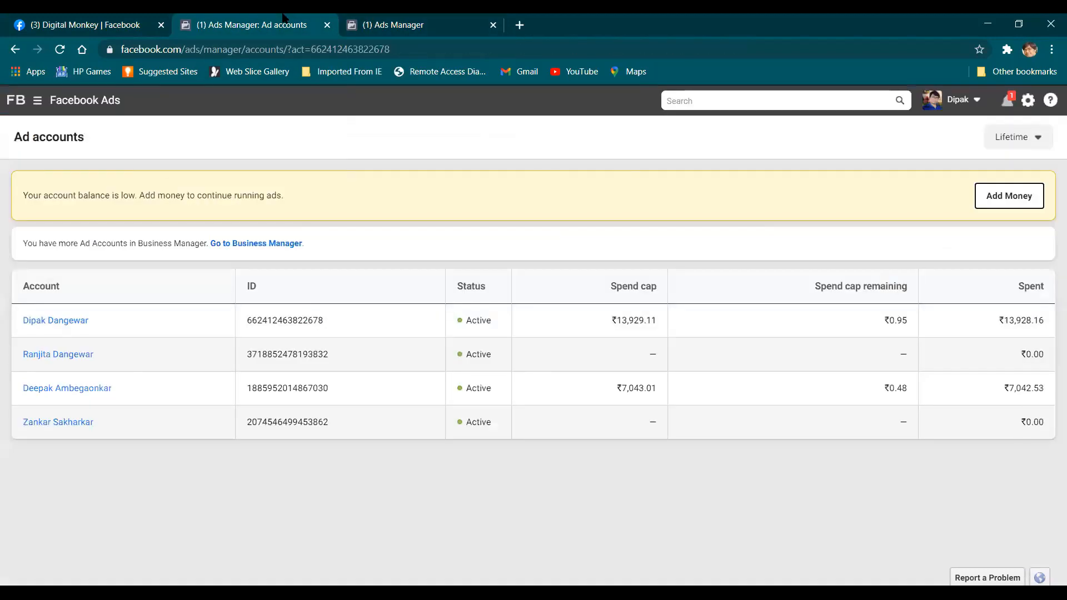
{"action": "left_click", "coordinate": [380, 21]}
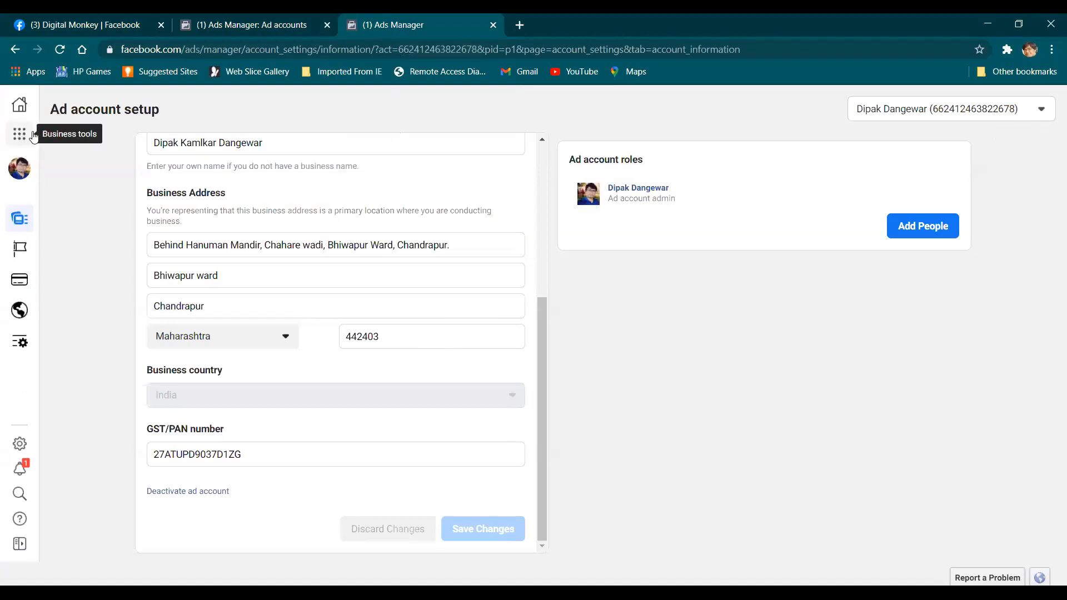
{"action": "left_click", "coordinate": [283, 19]}
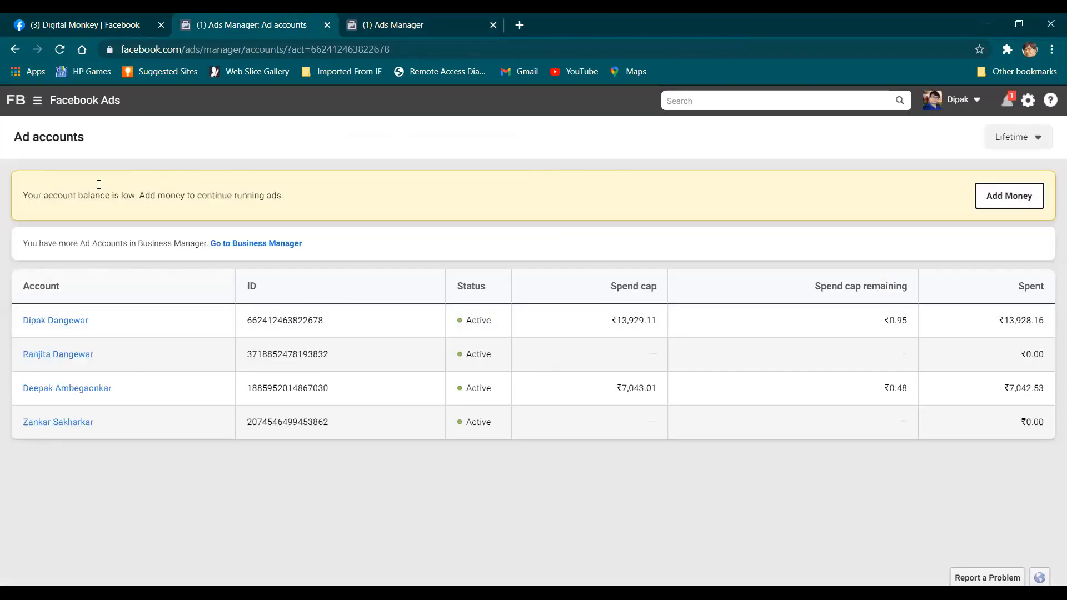
Step: Open Business settings from the business tools on the Ad account setup page to reach the Select business list
{"action": "left_click", "coordinate": [399, 23]}
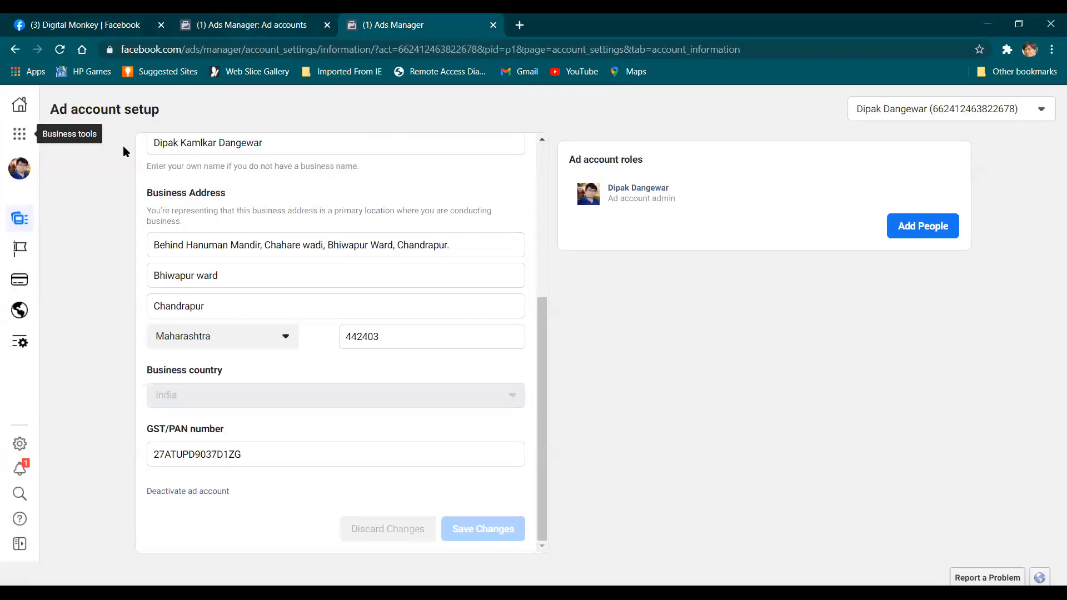
{"action": "left_click", "coordinate": [20, 135]}
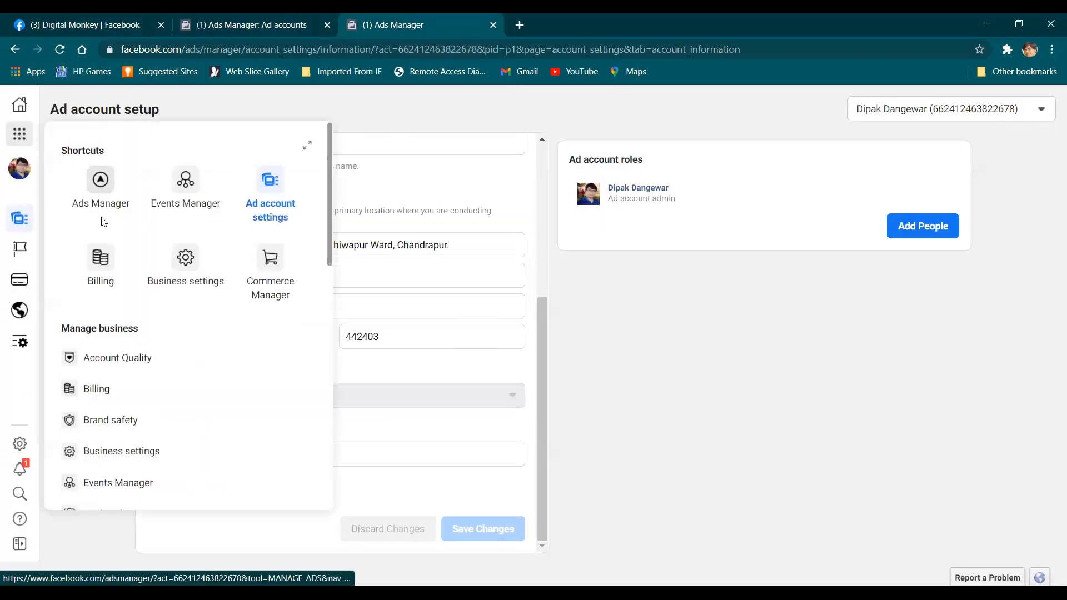
{"action": "left_click", "coordinate": [178, 287]}
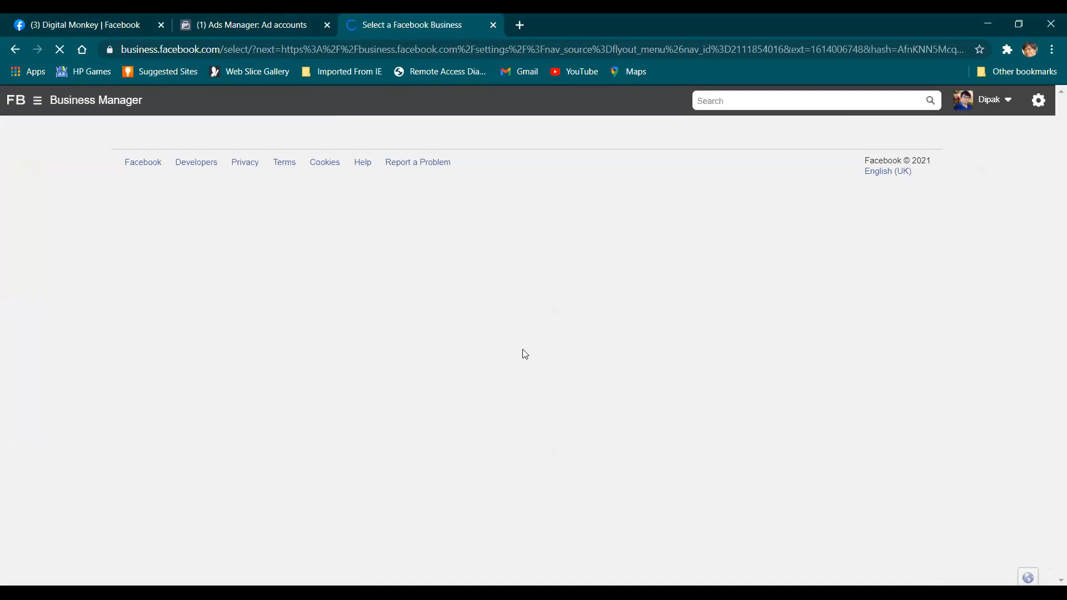
{"action": "mouse_move", "coordinate": [709, 155]}
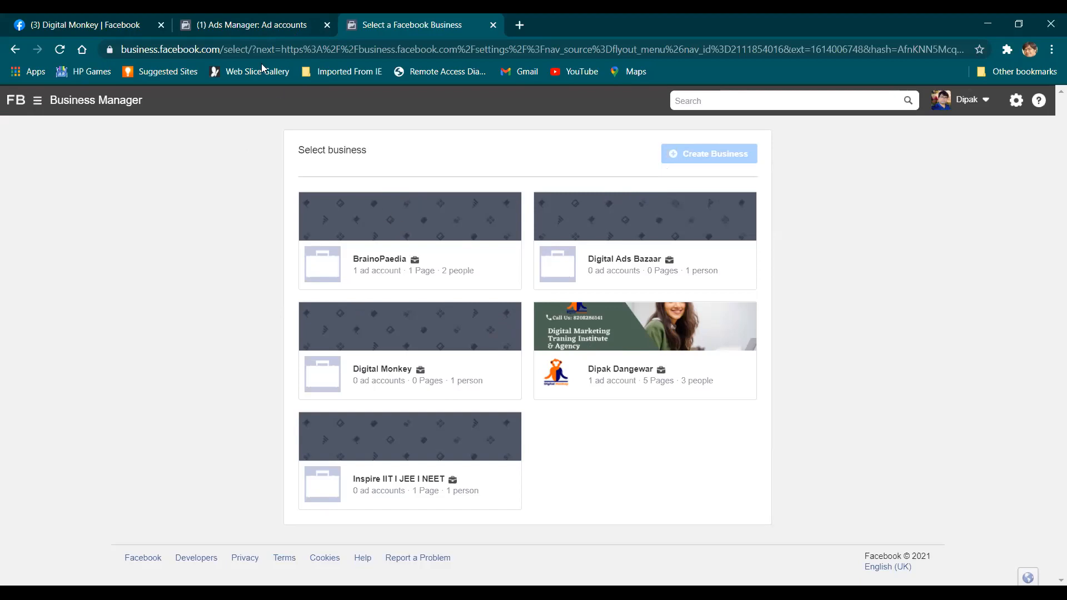
Step: Show the Add funds dialog for the ad account alongside the Select business page, then close the dialog without adding money
{"action": "left_click", "coordinate": [262, 25]}
{"action": "left_click", "coordinate": [983, 203]}
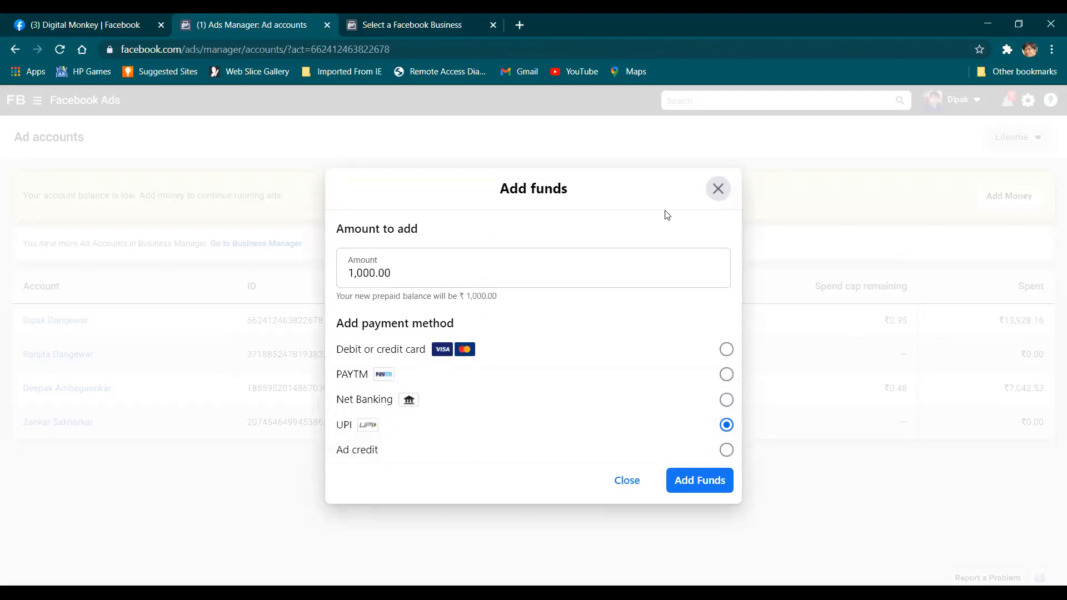
{"action": "left_click", "coordinate": [360, 18]}
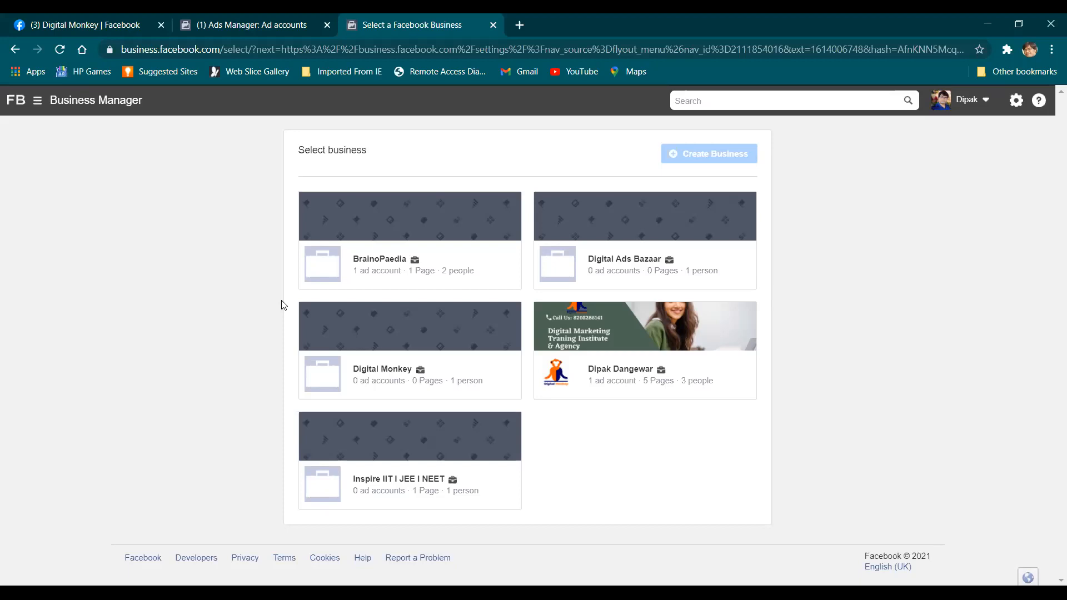
{"action": "left_click", "coordinate": [254, 22]}
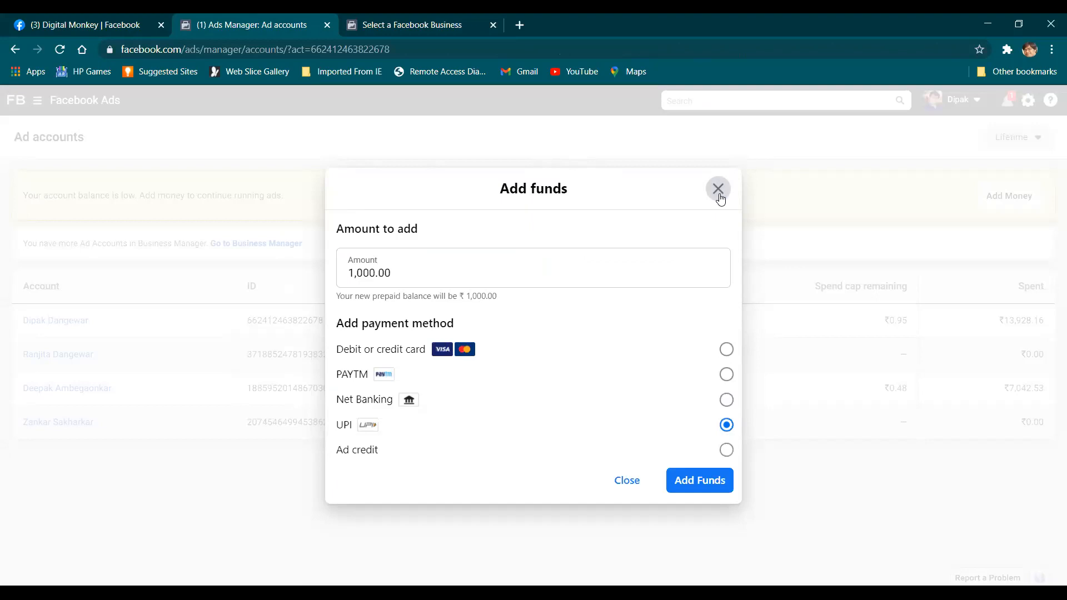
{"action": "left_click", "coordinate": [443, 281]}
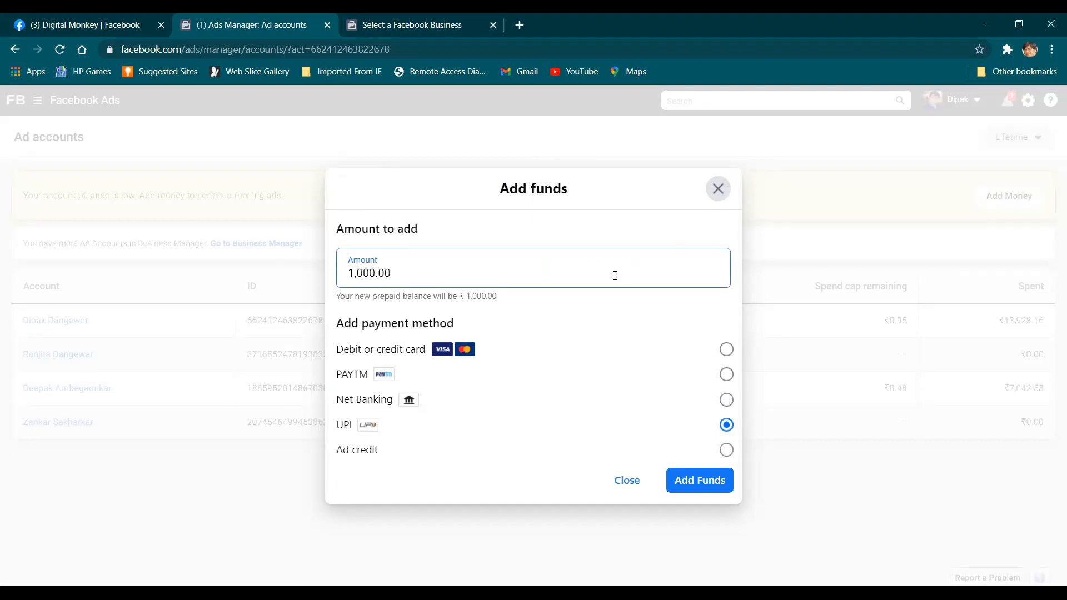
{"action": "left_click", "coordinate": [718, 188]}
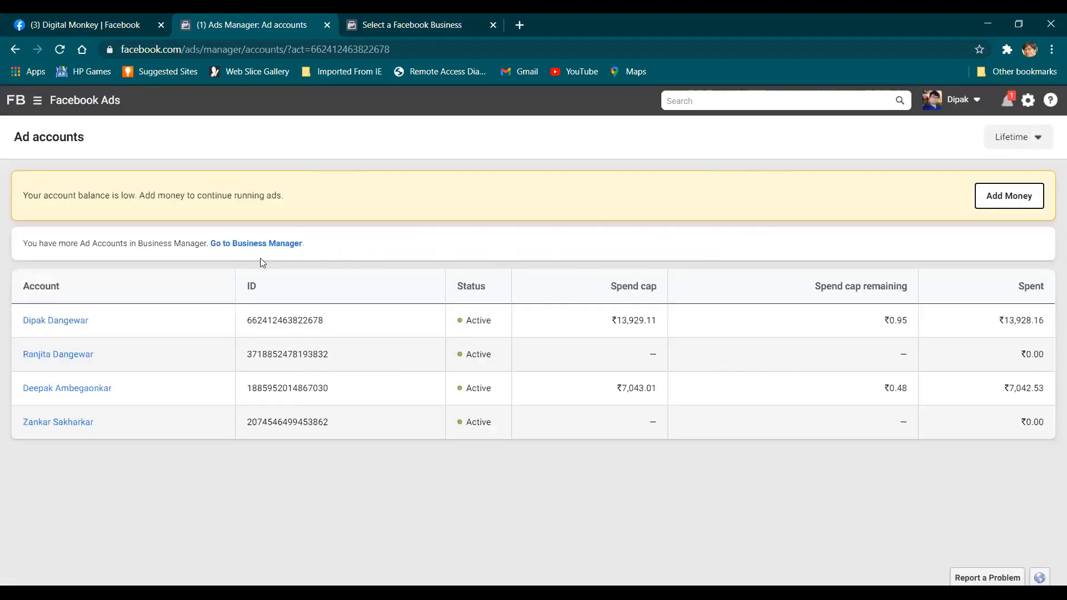
Step: Open the first listed ad account's campaigns in Ads Manager, checking the Select business page while it loads
{"action": "left_click", "coordinate": [382, 28]}
{"action": "left_click", "coordinate": [219, 16]}
{"action": "left_click", "coordinate": [57, 322]}
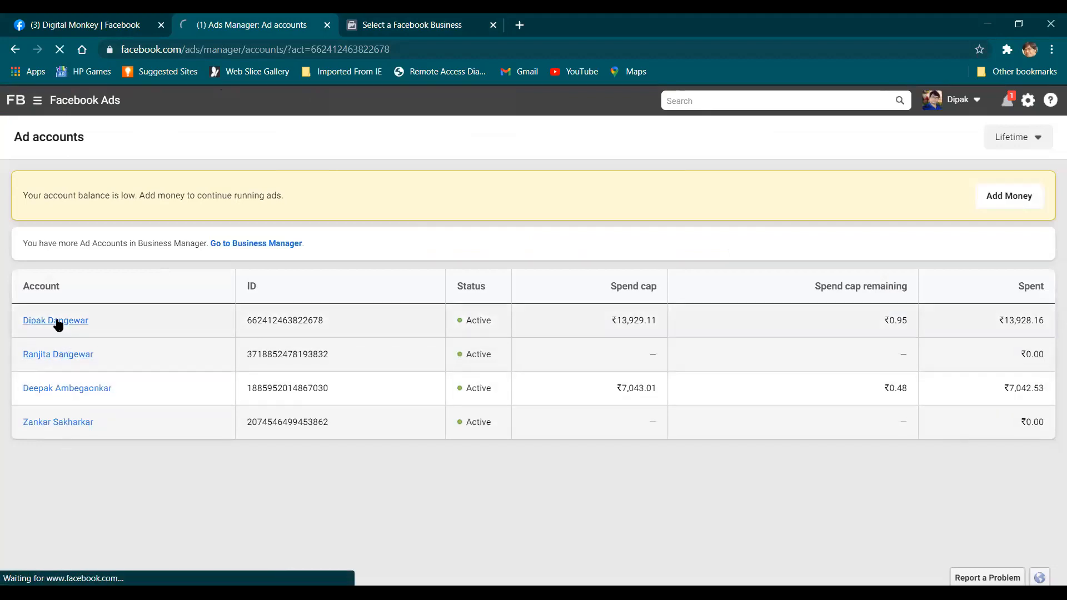
{"action": "mouse_move", "coordinate": [388, 26]}
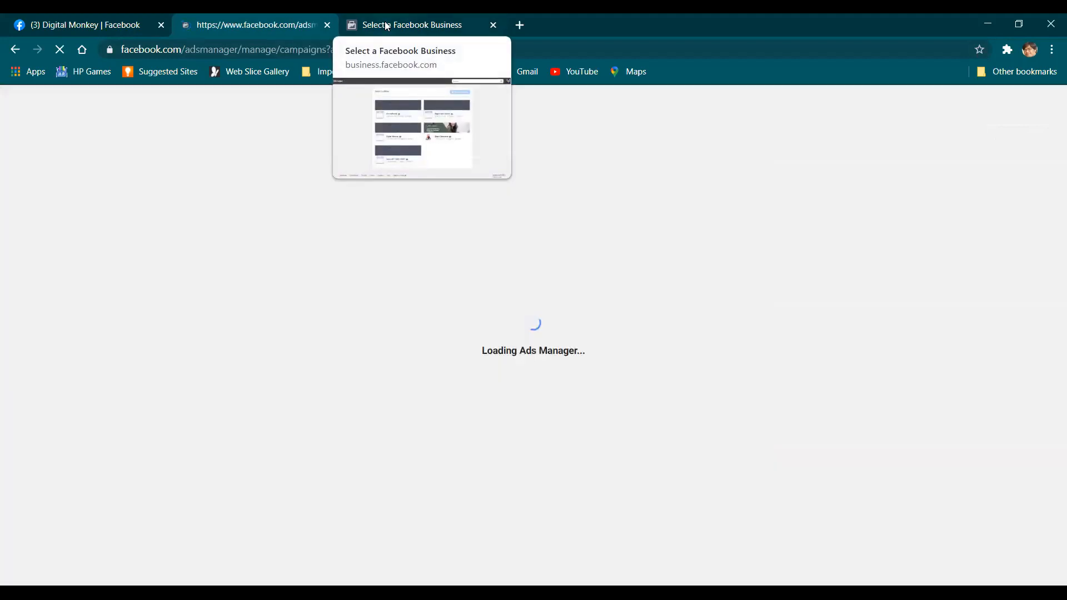
{"action": "left_click", "coordinate": [388, 26]}
{"action": "left_click", "coordinate": [273, 14]}
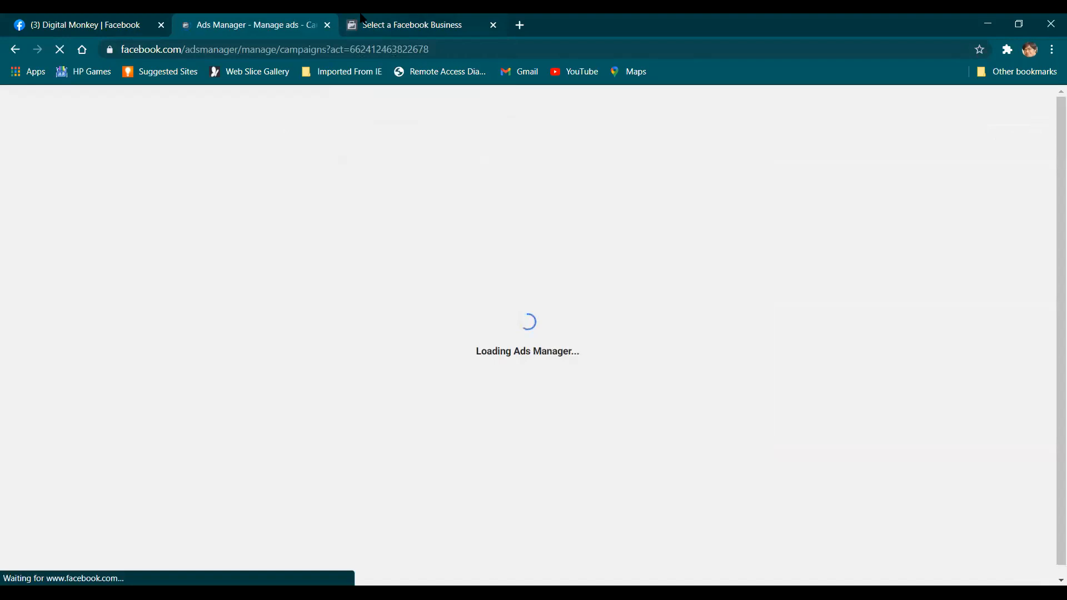
{"action": "mouse_move", "coordinate": [364, 16]}
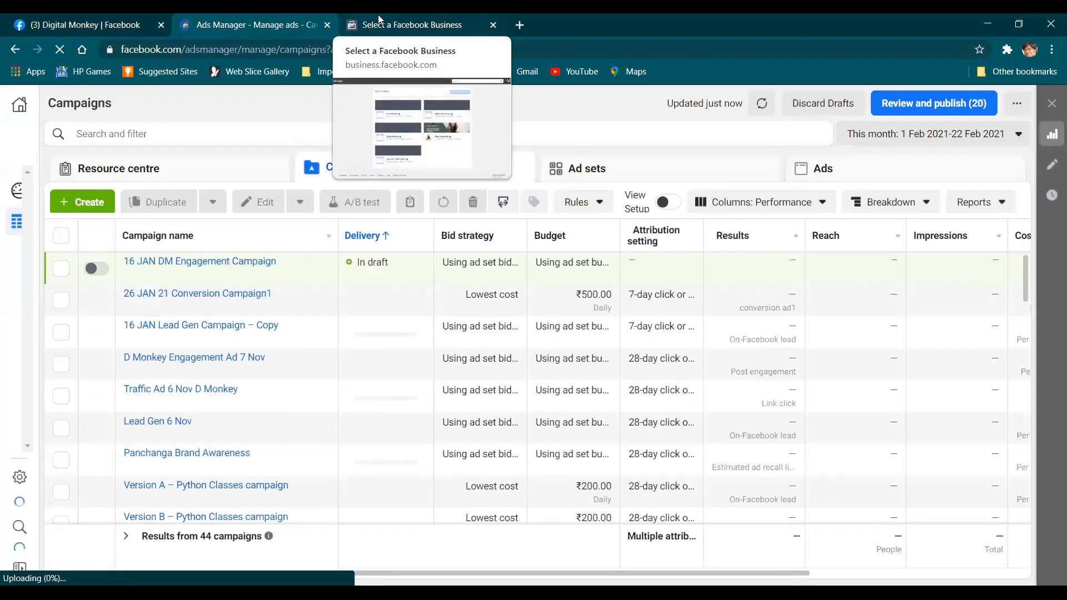
{"action": "left_click", "coordinate": [381, 20]}
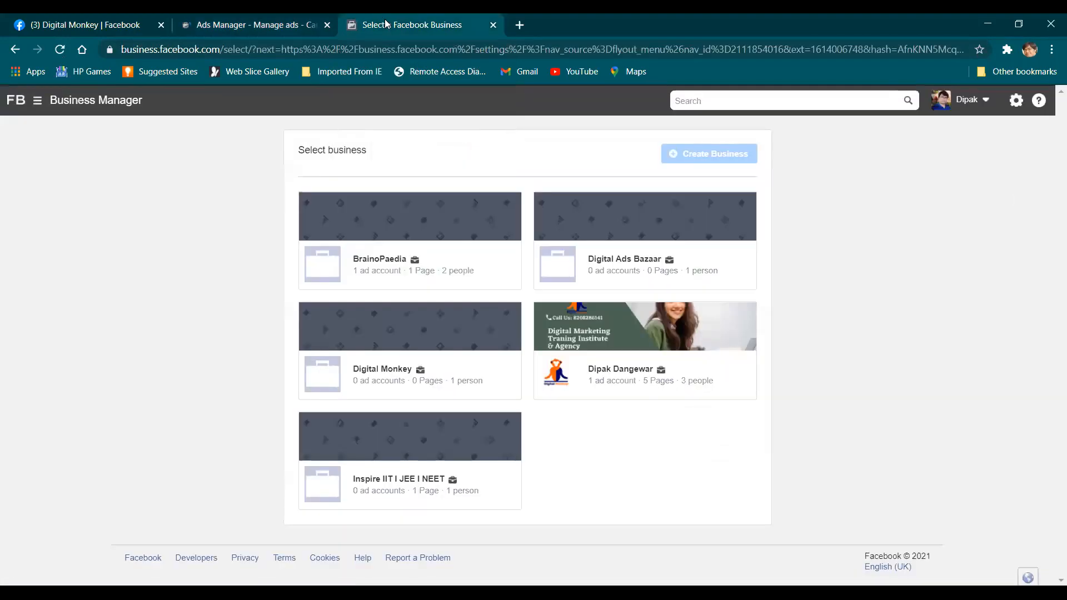
{"action": "left_click", "coordinate": [248, 20]}
{"action": "left_click", "coordinate": [380, 20]}
{"action": "left_click", "coordinate": [282, 20]}
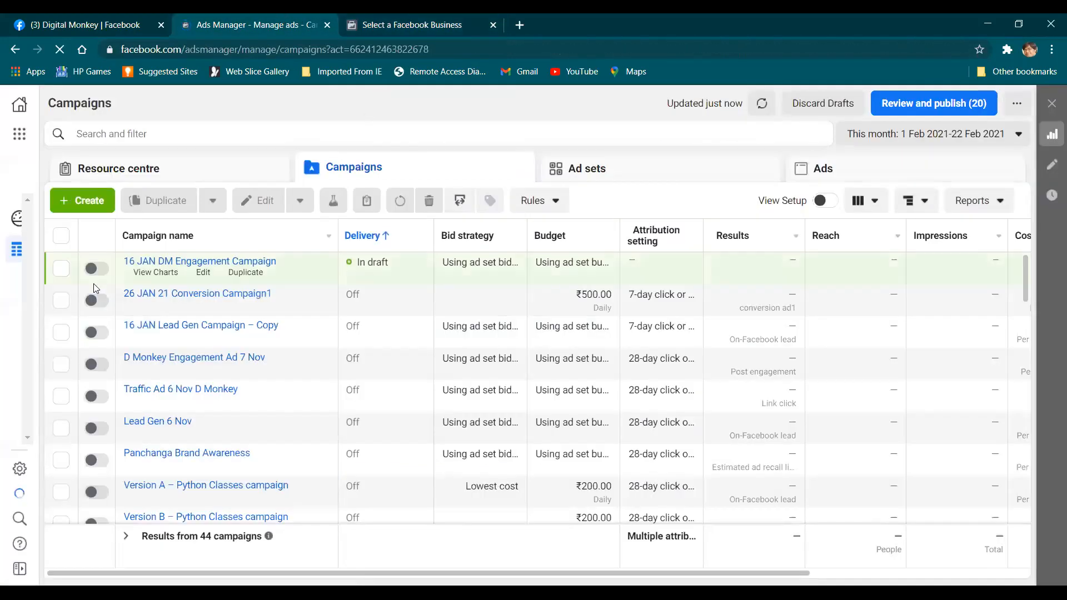
Step: Look through the business tools from the Campaigns page, view the Select business list again, and return to Campaigns
{"action": "left_click", "coordinate": [19, 138]}
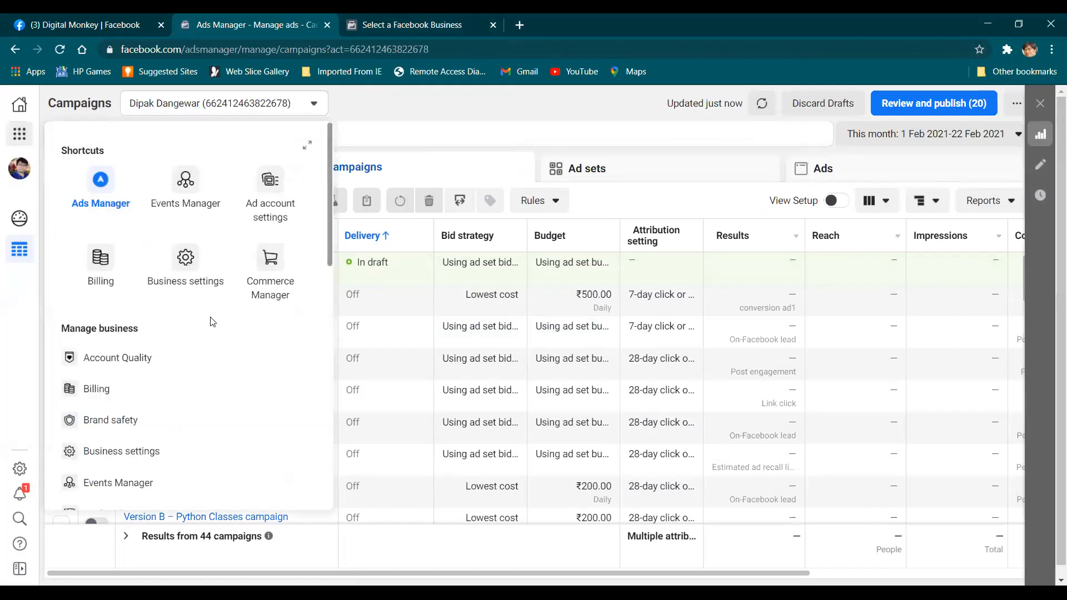
{"action": "scroll", "coordinate": [217, 352], "scroll_direction": "down", "scroll_amount": 3}
{"action": "scroll", "coordinate": [214, 348], "scroll_direction": "up", "scroll_amount": 4}
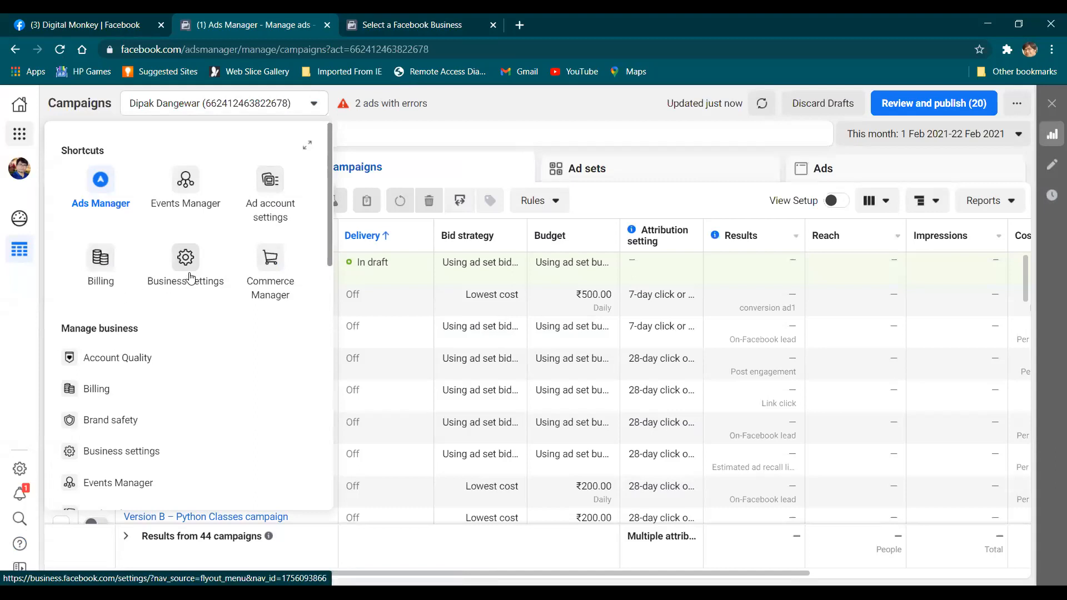
{"action": "left_click", "coordinate": [384, 21]}
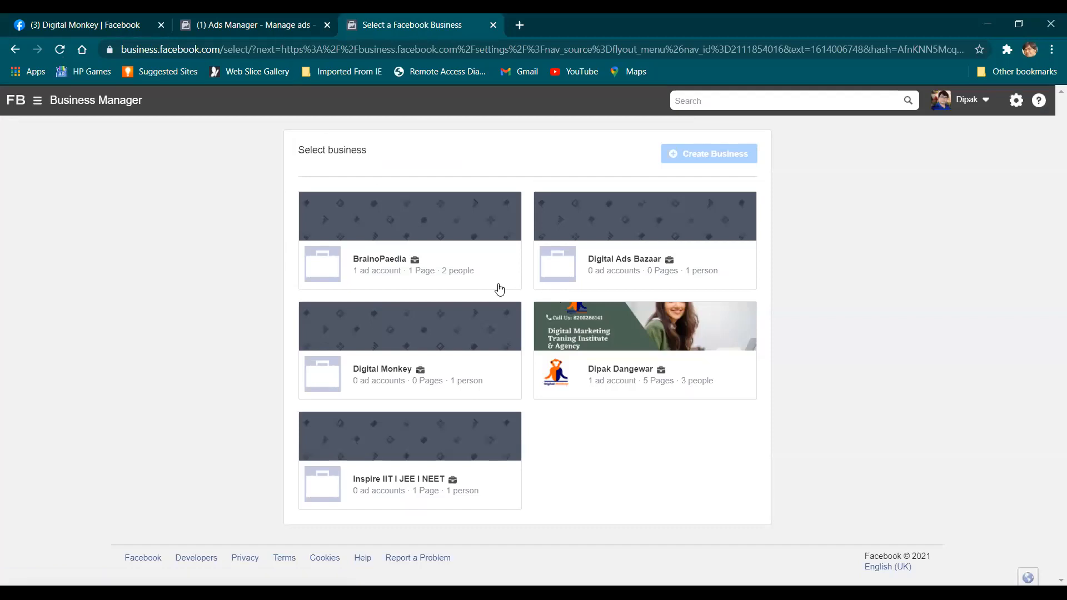
{"action": "left_click", "coordinate": [260, 25]}
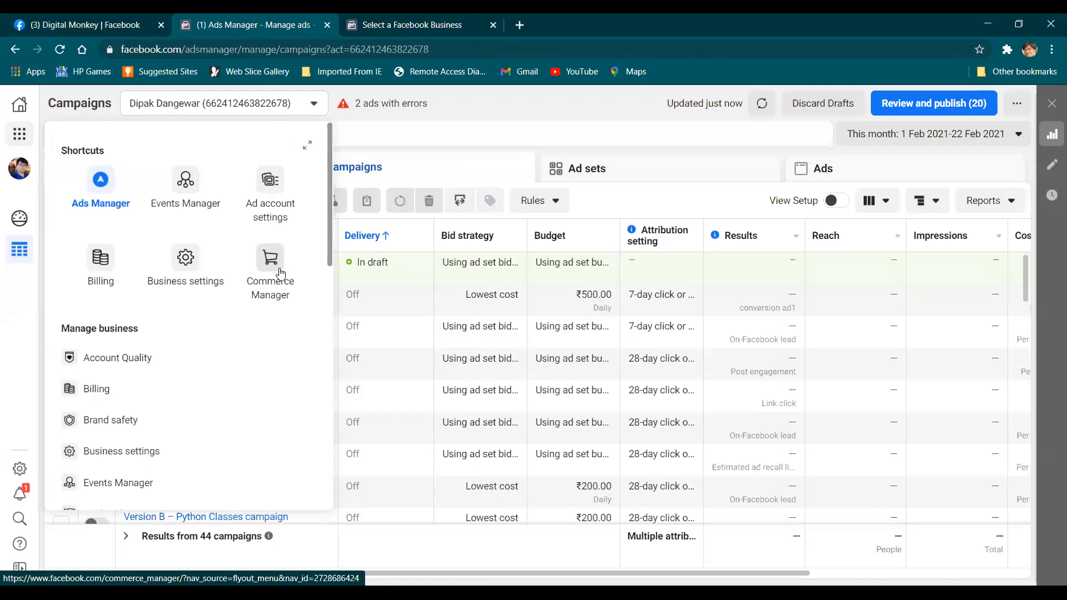
Step: Open Account Quality from the business tools, switch to Account Issues, and dismiss the recent account issues introduction
{"action": "scroll", "coordinate": [272, 265], "scroll_direction": "down", "scroll_amount": 3}
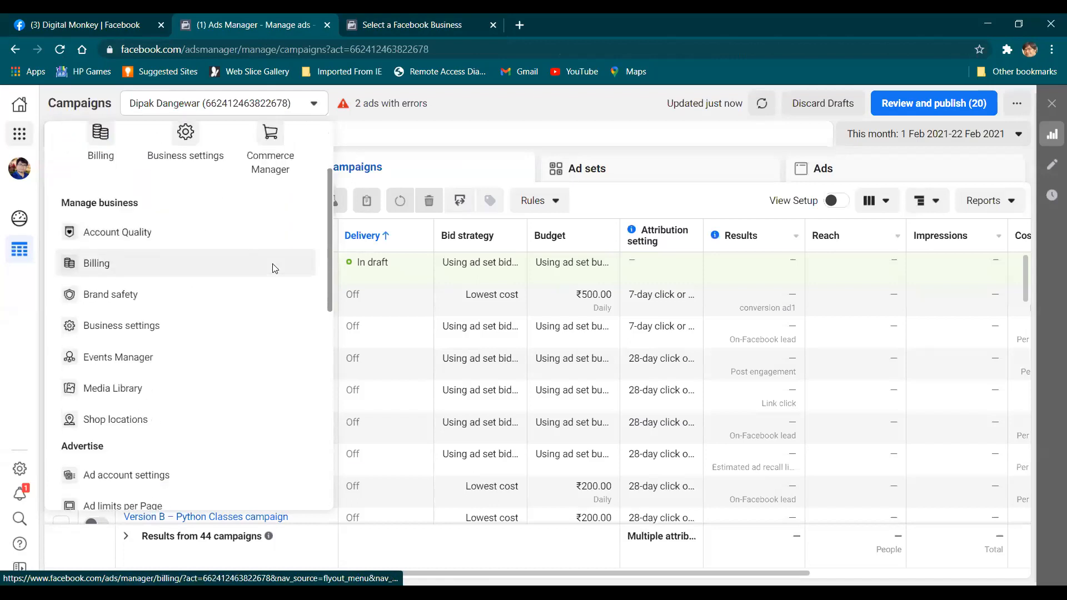
{"action": "left_click", "coordinate": [144, 226]}
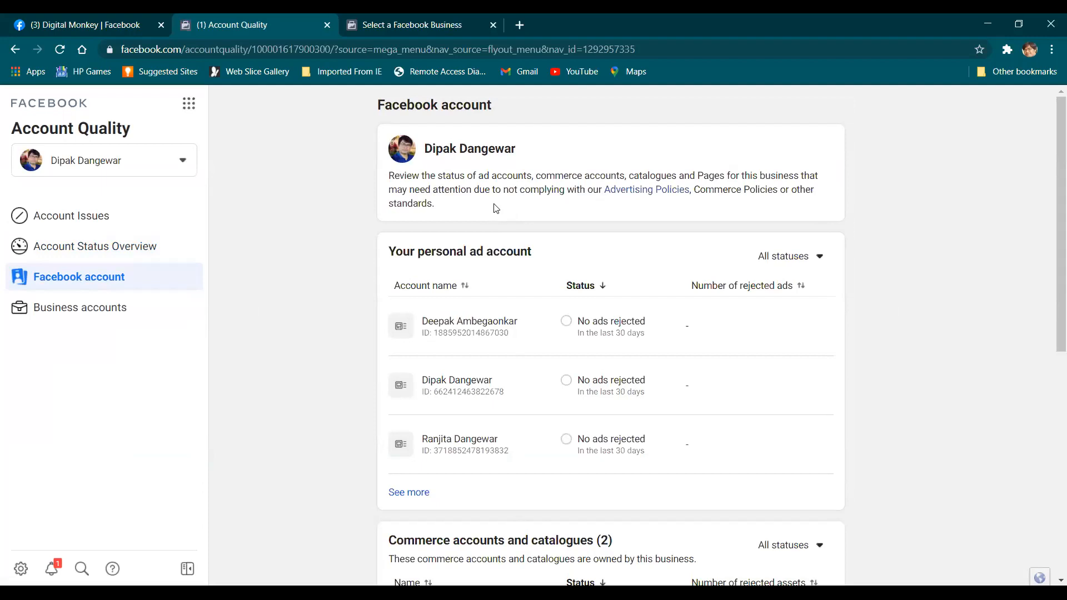
{"action": "left_click", "coordinate": [109, 221]}
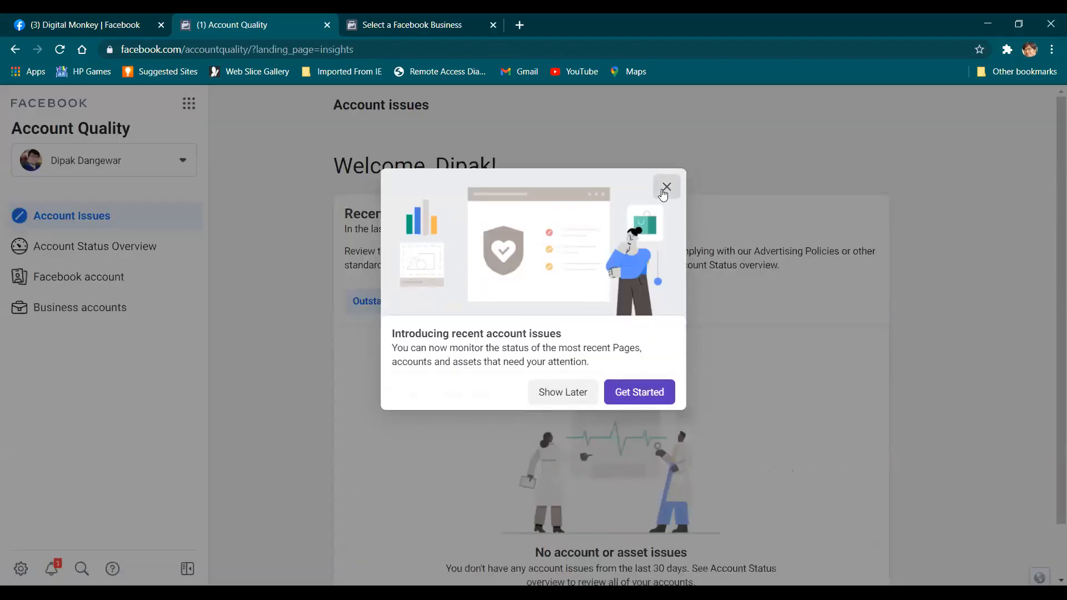
{"action": "left_click", "coordinate": [666, 187]}
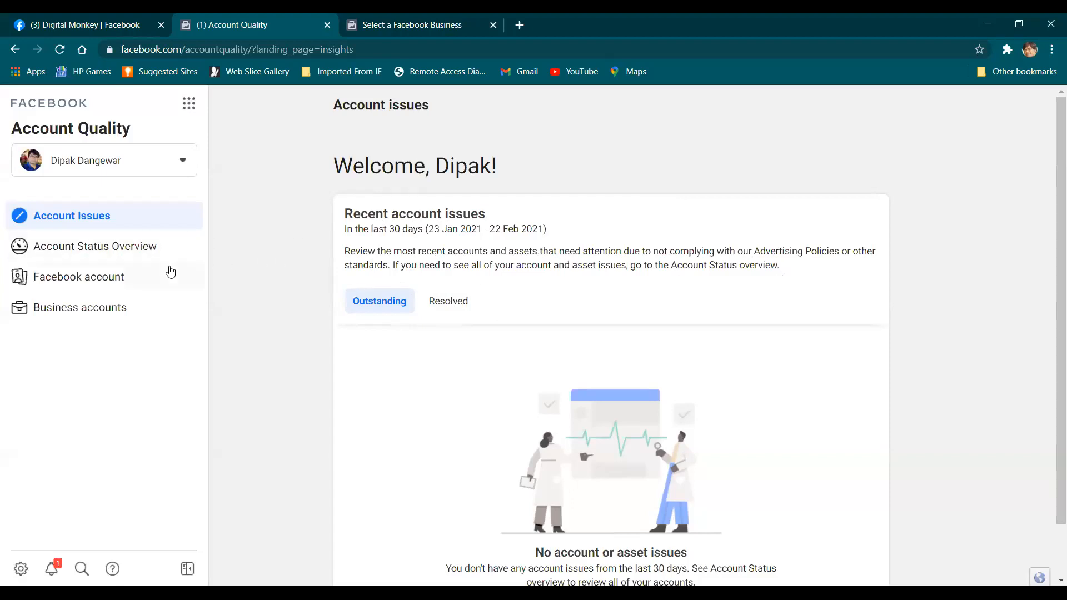
Step: Review the recent account issues, viewing the Resolved list and returning to the Outstanding list
{"action": "scroll", "coordinate": [519, 347], "scroll_direction": "down", "scroll_amount": 2}
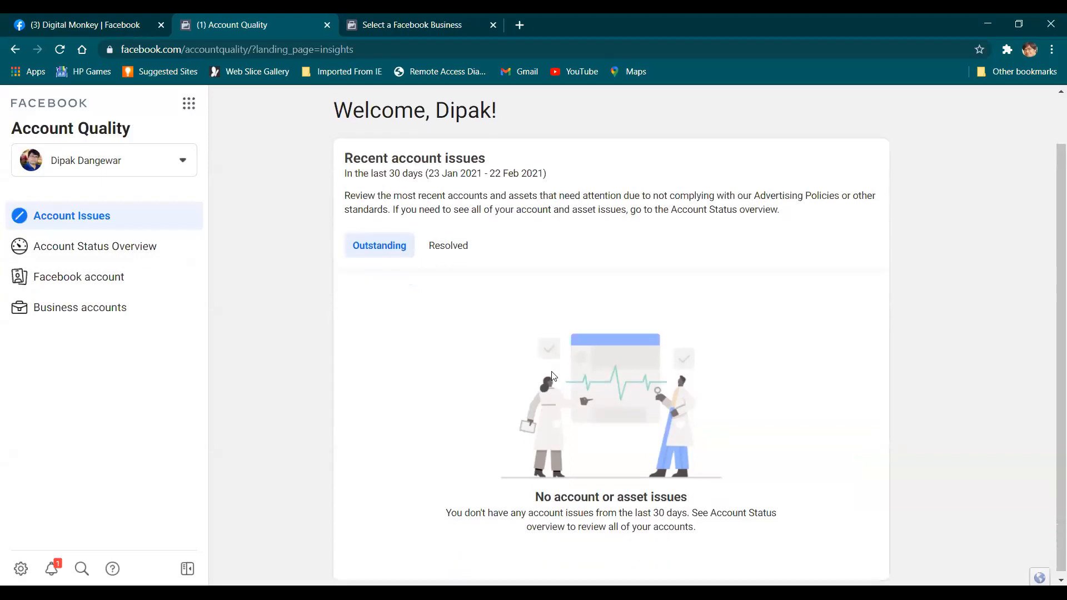
{"action": "scroll", "coordinate": [495, 374], "scroll_direction": "up", "scroll_amount": 2}
{"action": "scroll", "coordinate": [569, 410], "scroll_direction": "down", "scroll_amount": 1}
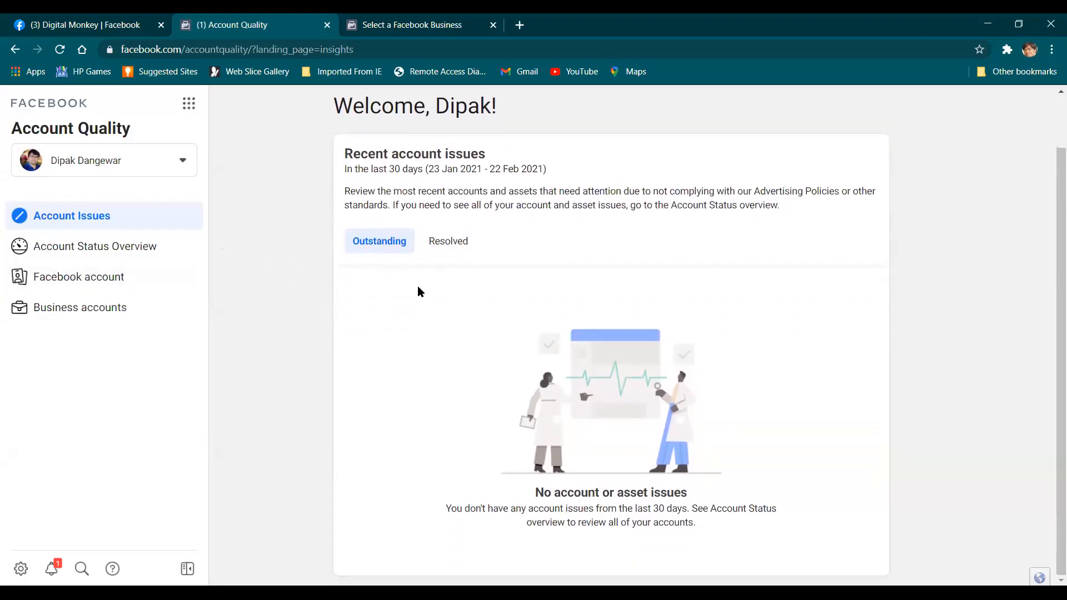
{"action": "left_click", "coordinate": [436, 246]}
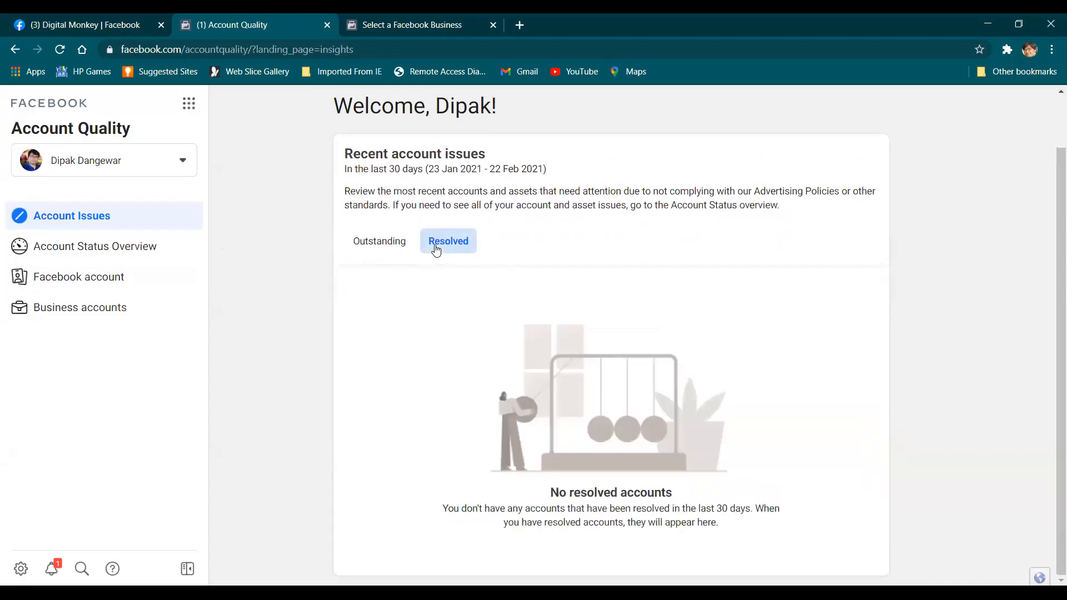
{"action": "left_click", "coordinate": [387, 250]}
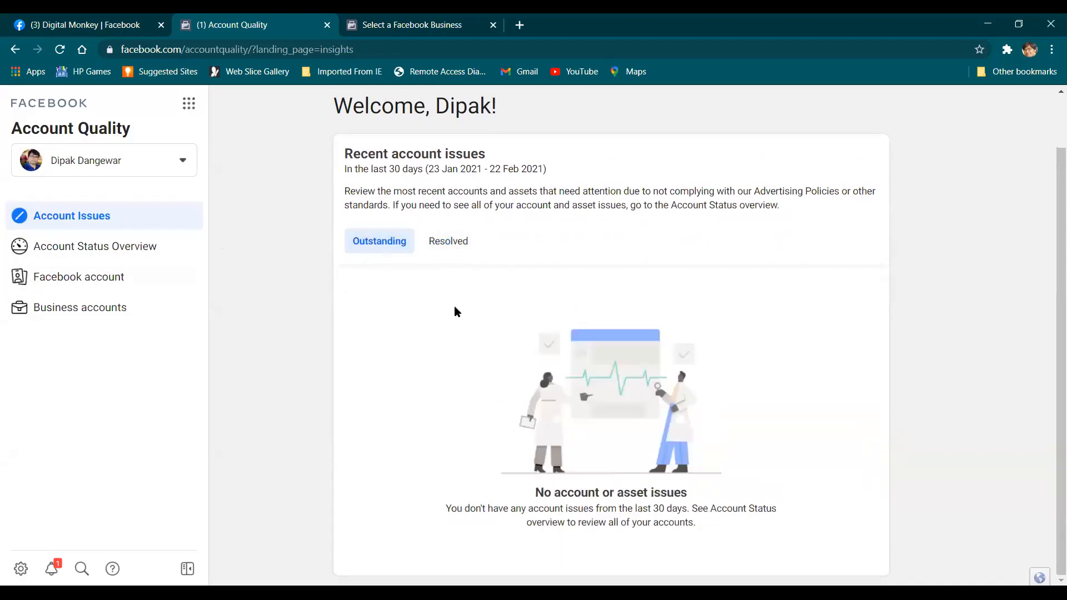
Step: Review the Account Status Overview and the Facebook account page with its ad accounts, catalogues and Pages
{"action": "left_click", "coordinate": [126, 251]}
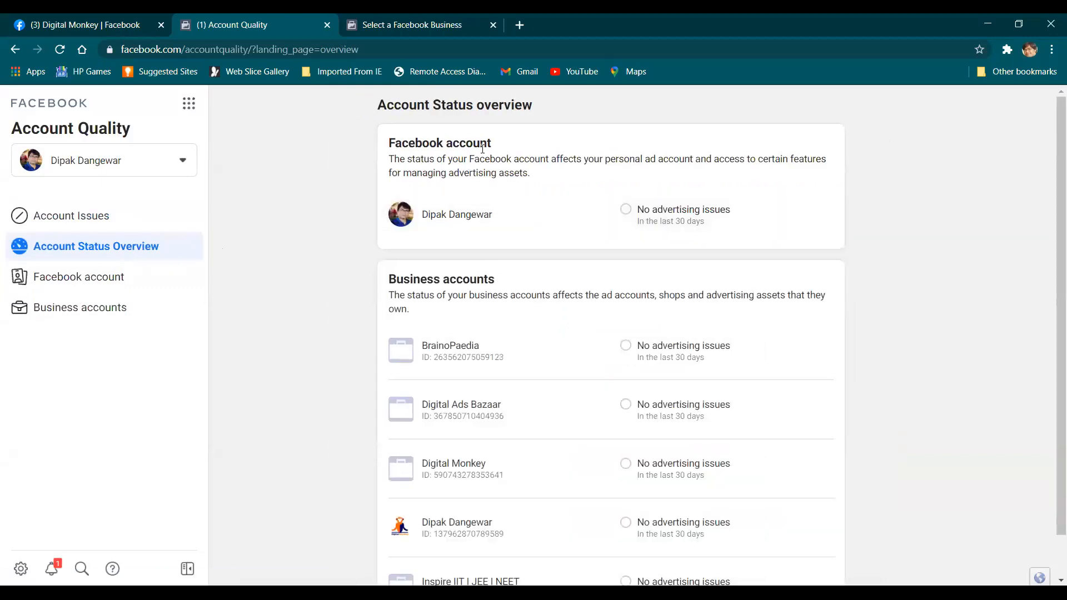
{"action": "scroll", "coordinate": [500, 294], "scroll_direction": "down", "scroll_amount": 1}
{"action": "scroll", "coordinate": [489, 303], "scroll_direction": "up", "scroll_amount": 1}
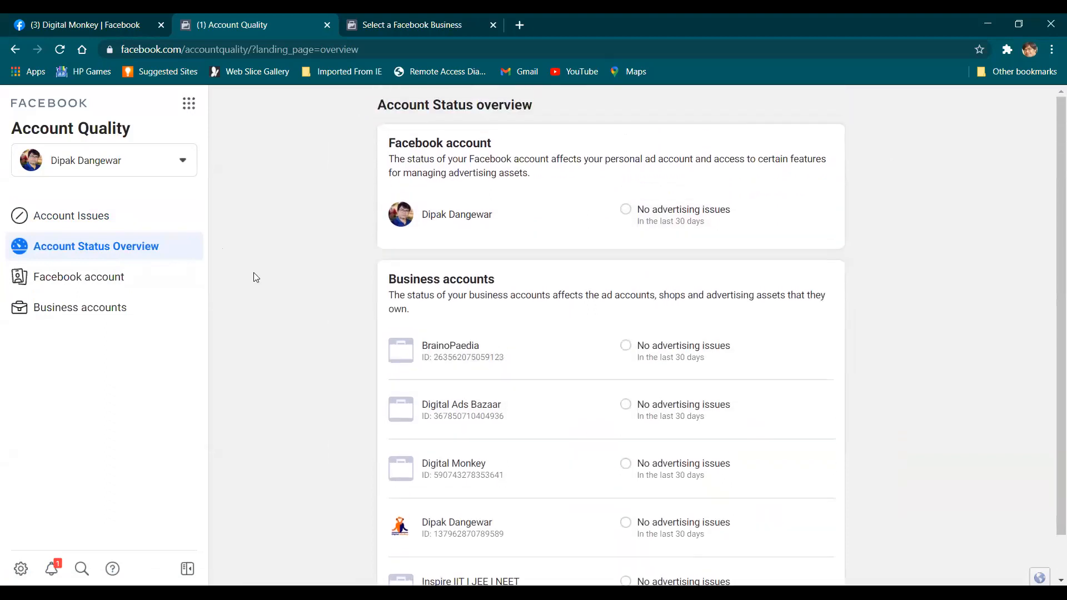
{"action": "left_click", "coordinate": [141, 286]}
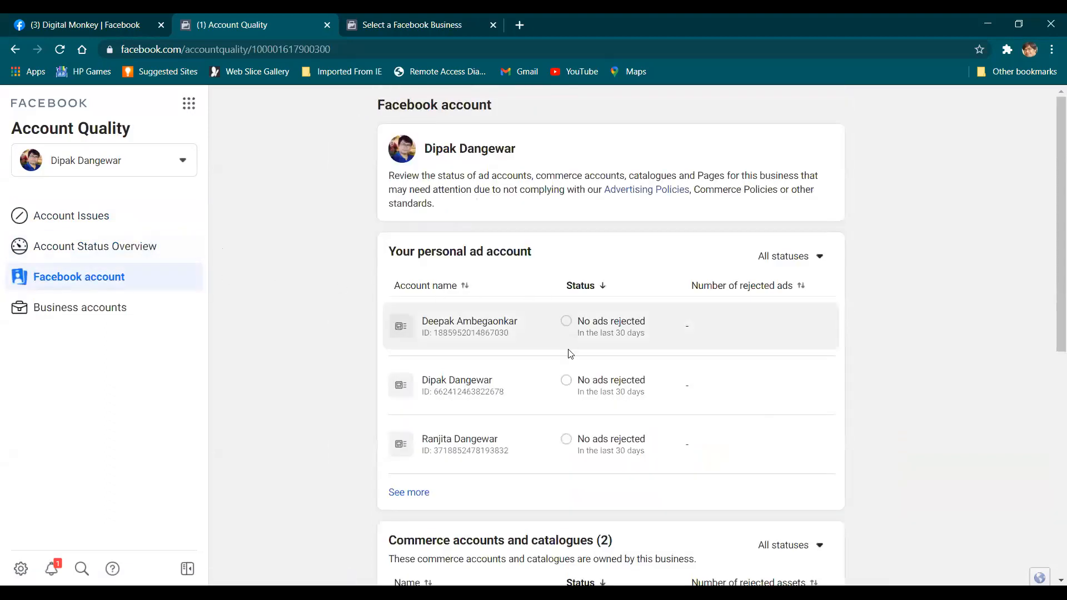
{"action": "scroll", "coordinate": [529, 364], "scroll_direction": "down", "scroll_amount": 8}
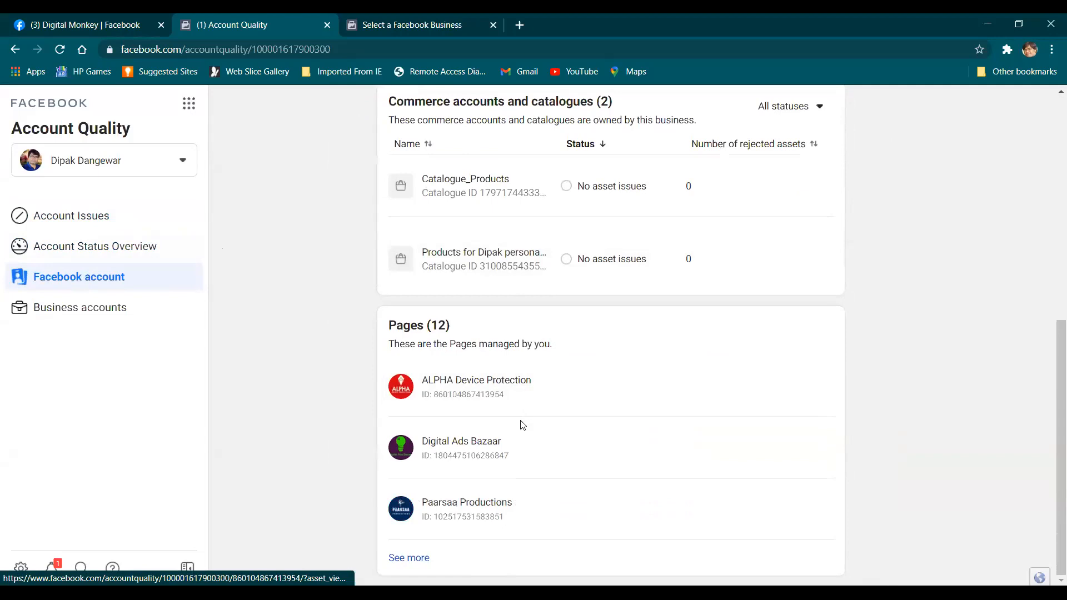
{"action": "scroll", "coordinate": [512, 433], "scroll_direction": "up", "scroll_amount": 8}
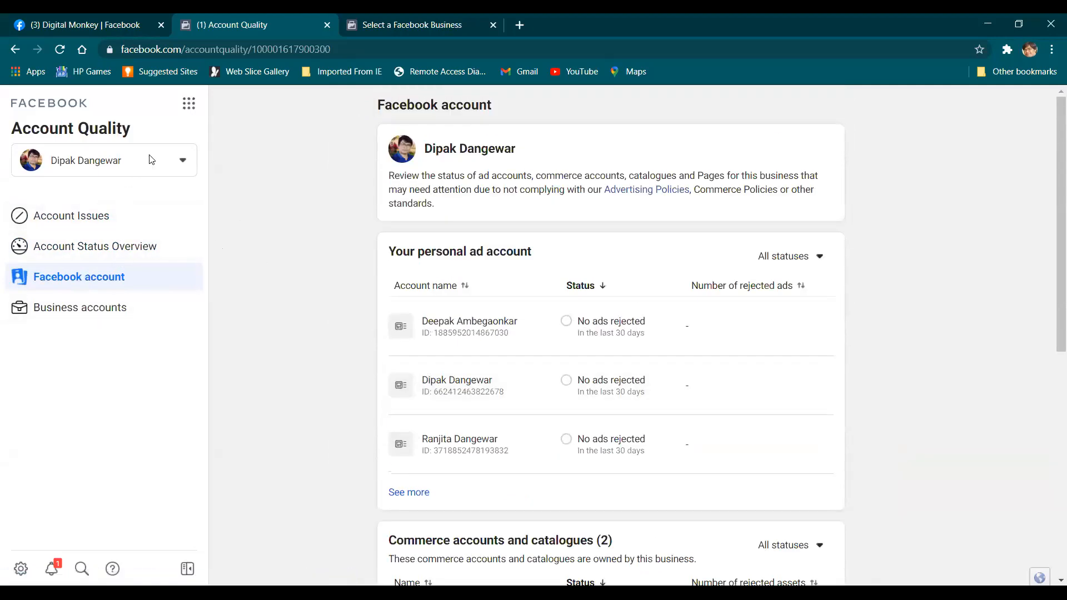
Step: Look through the Manage business tools, open Media Library to view its Select business page, and return to Account Quality
{"action": "left_click", "coordinate": [189, 103]}
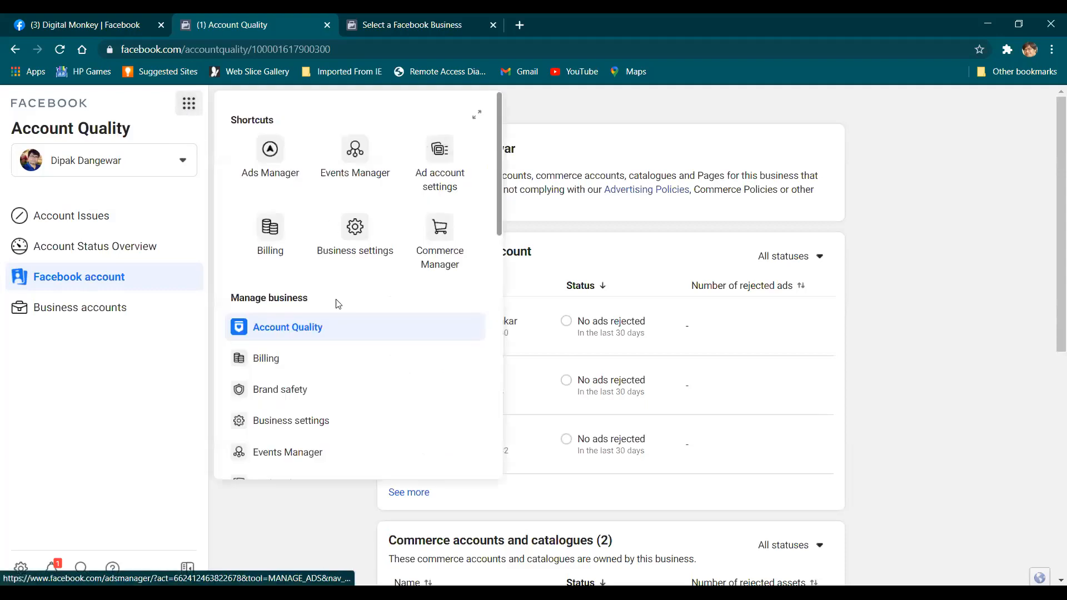
{"action": "scroll", "coordinate": [288, 331], "scroll_direction": "down", "scroll_amount": 2}
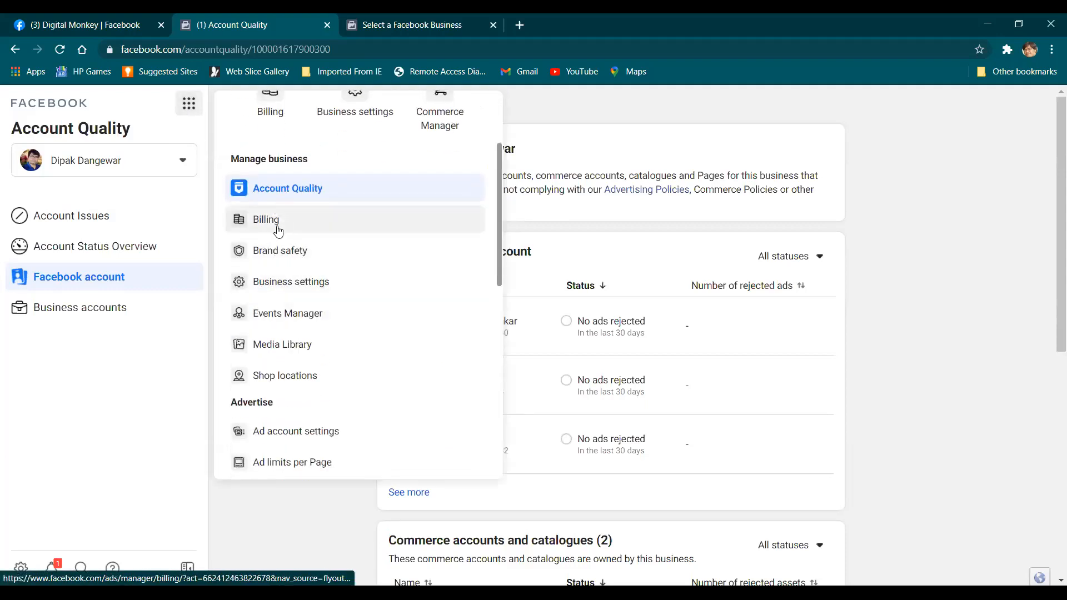
{"action": "scroll", "coordinate": [266, 304], "scroll_direction": "down", "scroll_amount": 3}
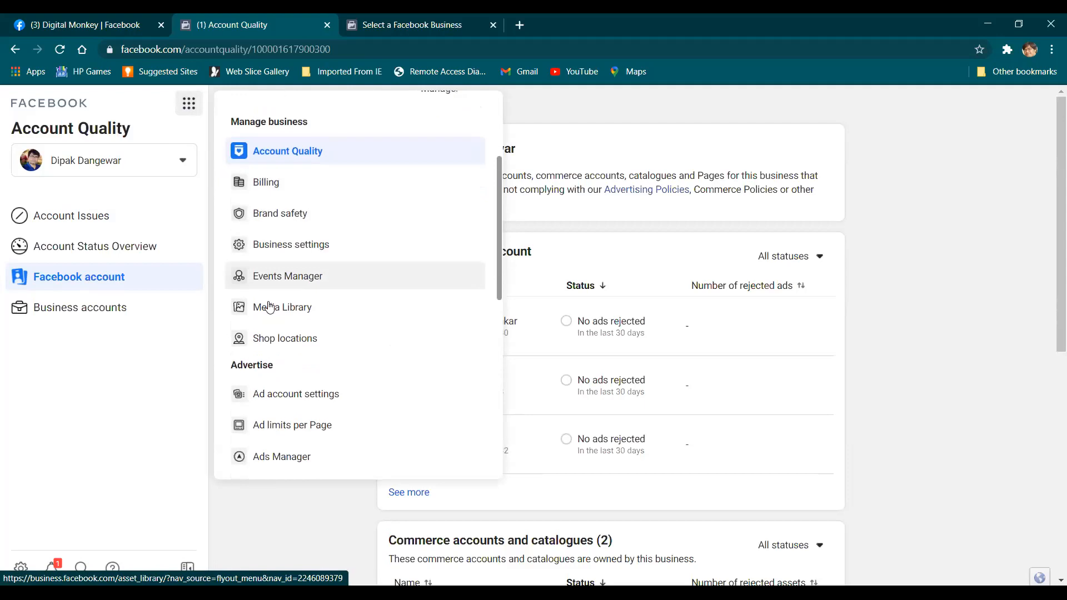
{"action": "scroll", "coordinate": [265, 284], "scroll_direction": "up", "scroll_amount": 2}
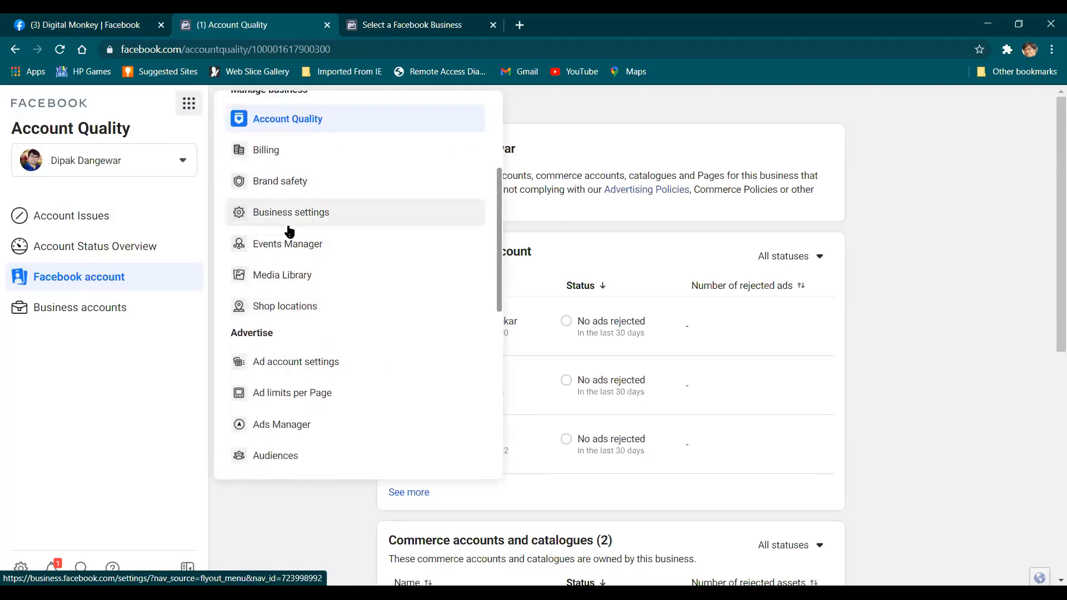
{"action": "scroll", "coordinate": [324, 255], "scroll_direction": "up", "scroll_amount": 3}
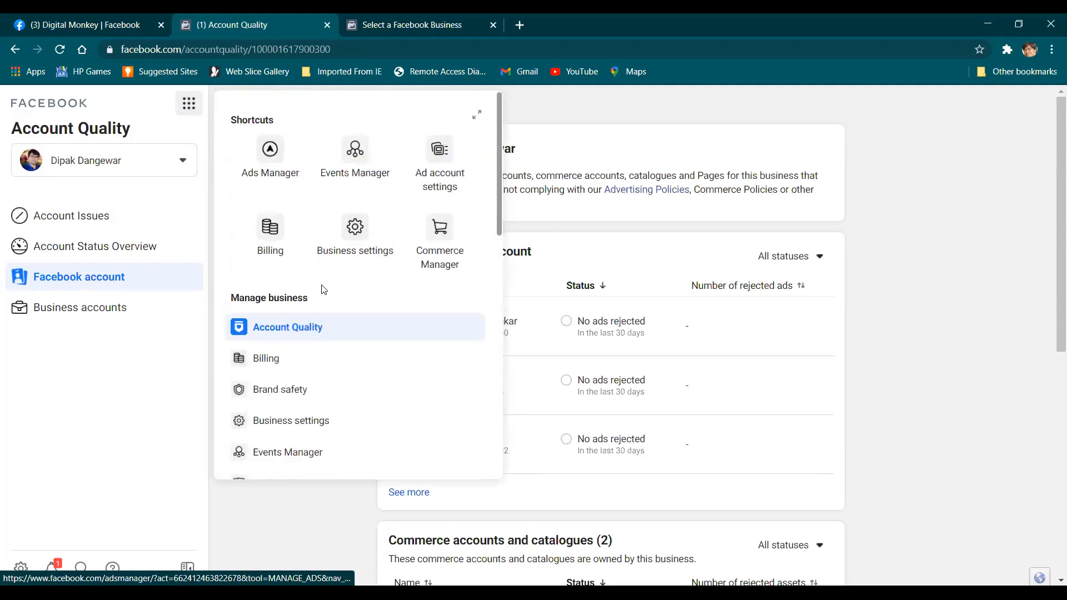
{"action": "scroll", "coordinate": [311, 278], "scroll_direction": "down", "scroll_amount": 3}
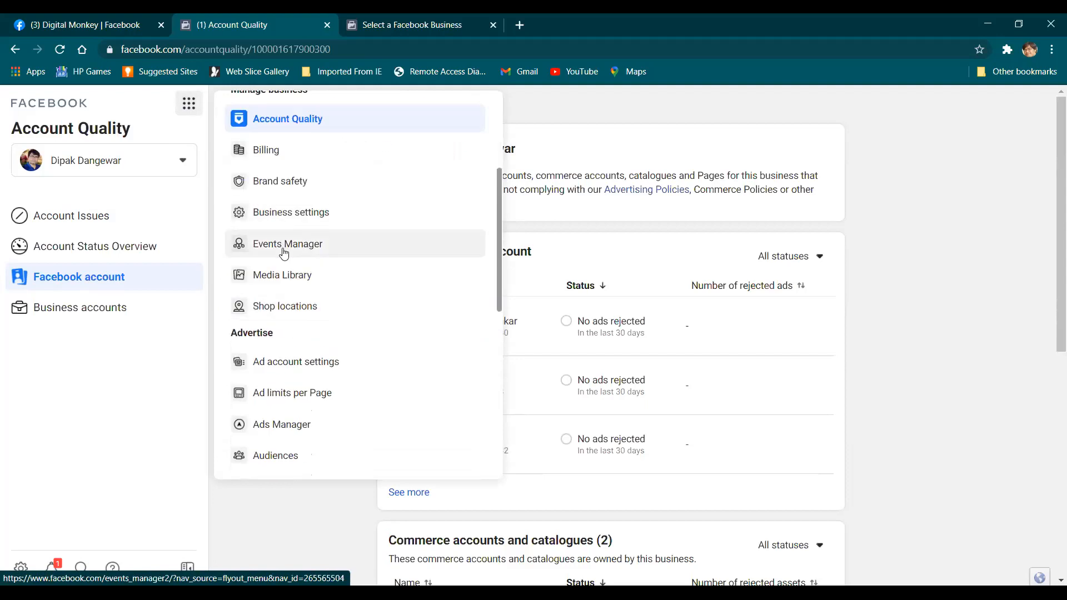
{"action": "scroll", "coordinate": [339, 230], "scroll_direction": "up", "scroll_amount": 3}
{"action": "scroll", "coordinate": [345, 239], "scroll_direction": "down", "scroll_amount": 4}
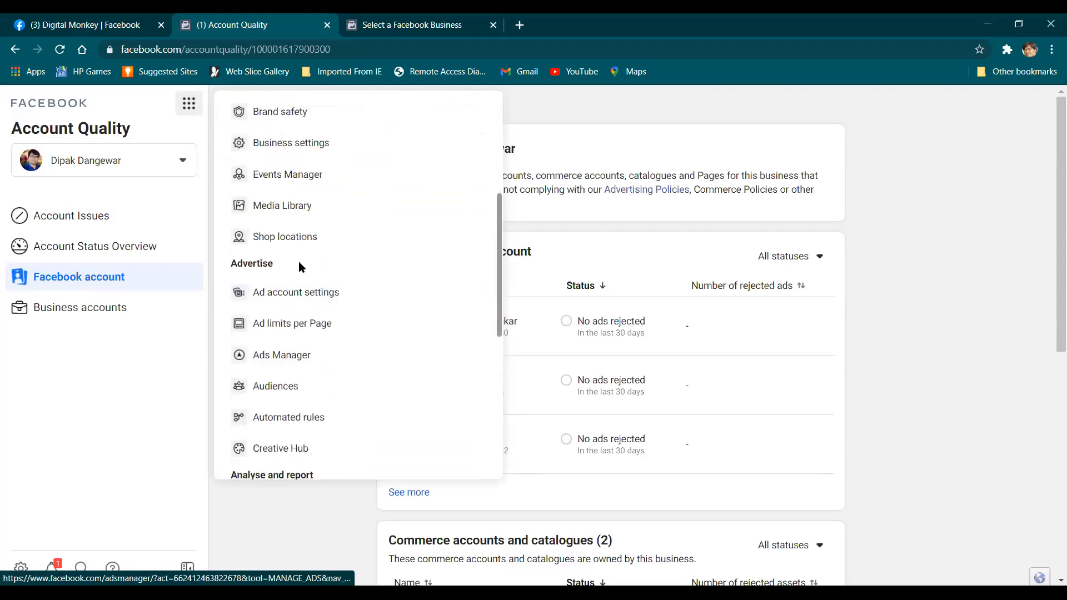
{"action": "scroll", "coordinate": [300, 201], "scroll_direction": "up", "scroll_amount": 4}
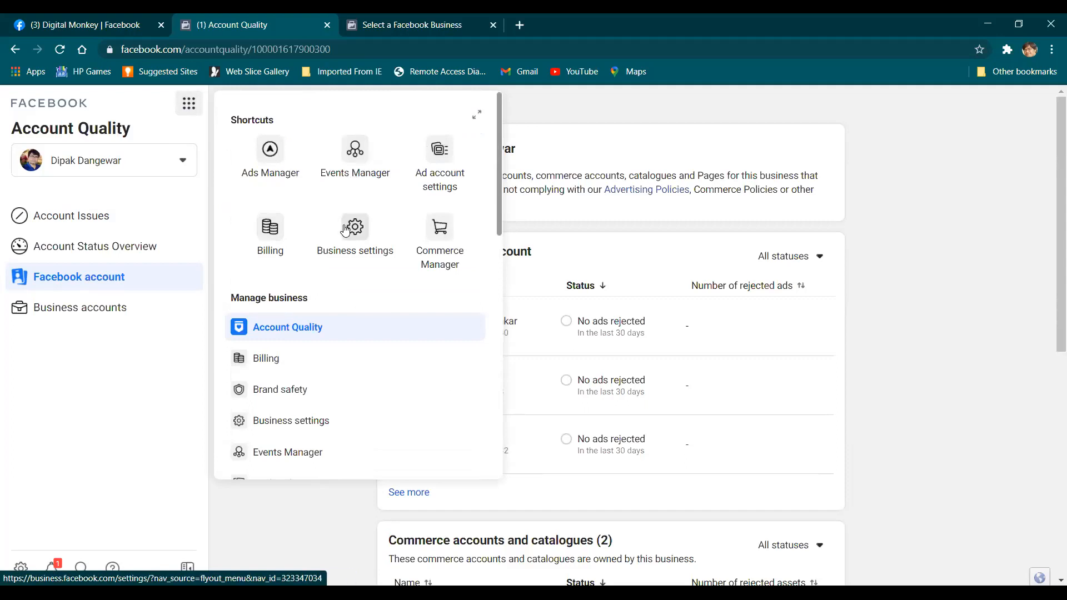
{"action": "scroll", "coordinate": [350, 228], "scroll_direction": "down", "scroll_amount": 4}
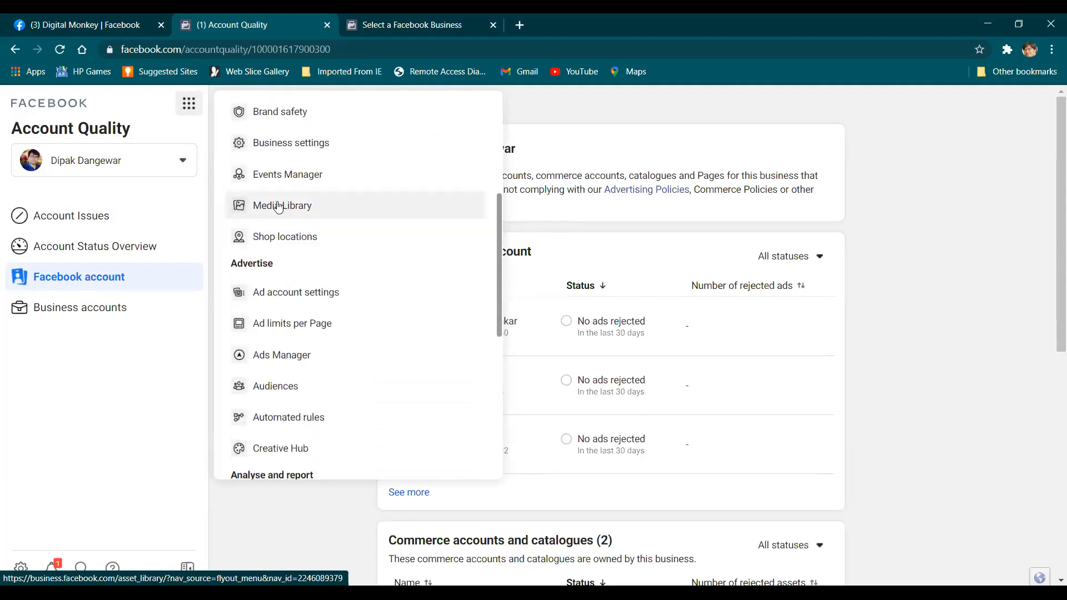
{"action": "left_click", "coordinate": [281, 207]}
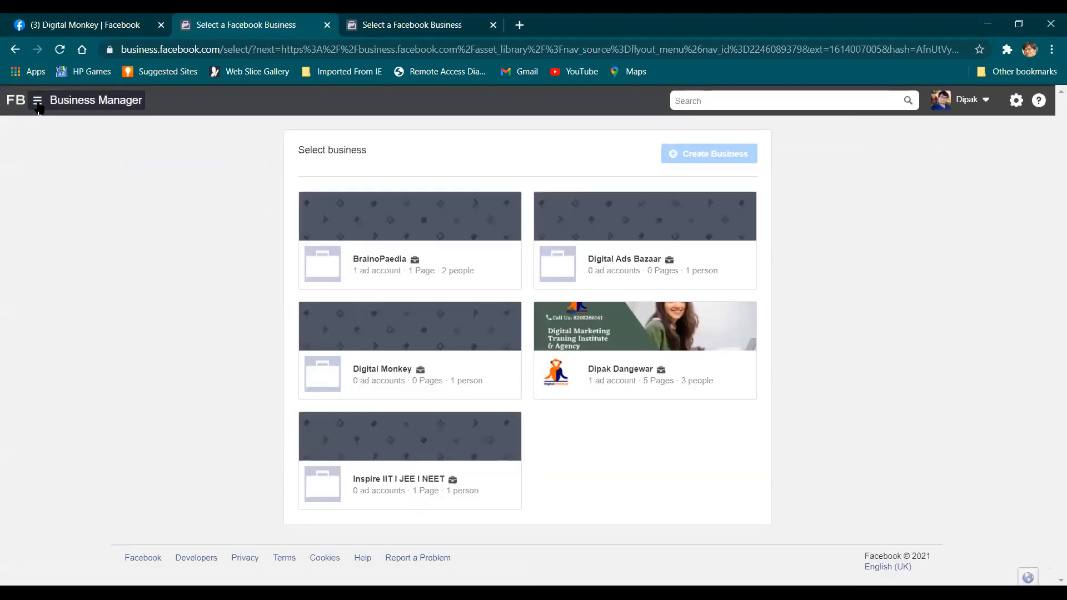
{"action": "left_click", "coordinate": [17, 51]}
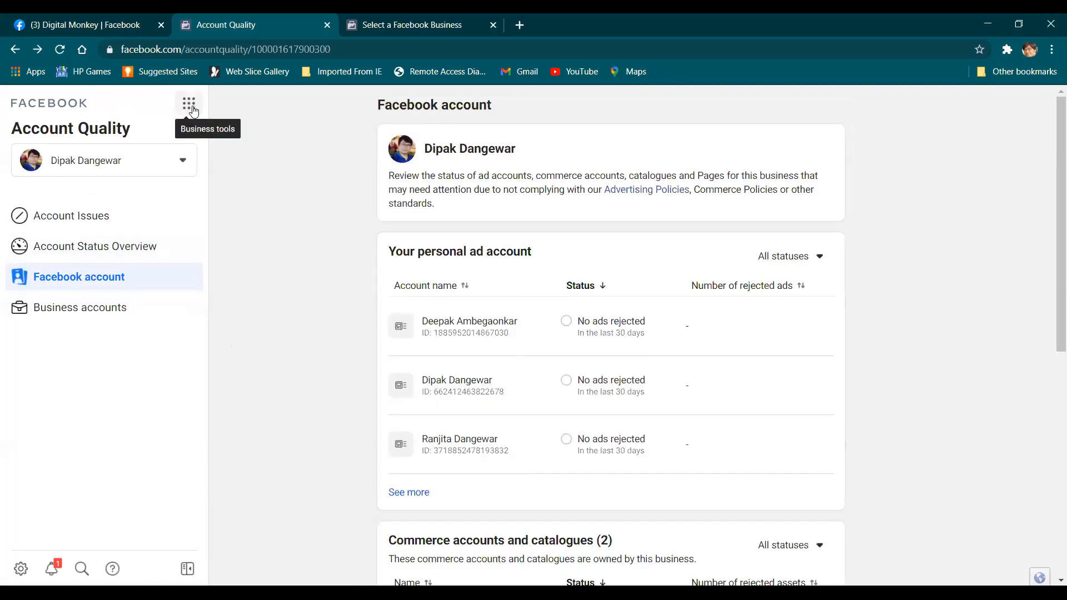
Step: Examine the Advertise, Analyse and report, Engage customers, and Sell products and services tools, then close the business tools list
{"action": "left_click", "coordinate": [188, 103]}
{"action": "scroll", "coordinate": [315, 382], "scroll_direction": "down", "scroll_amount": 3}
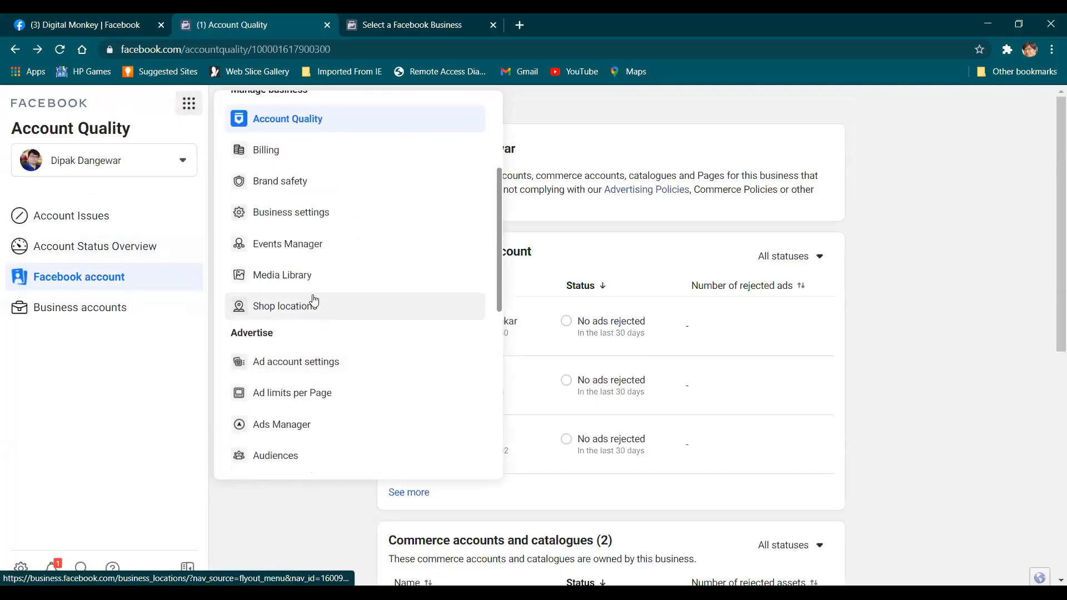
{"action": "scroll", "coordinate": [312, 299], "scroll_direction": "down", "scroll_amount": 3}
{"action": "scroll", "coordinate": [315, 295], "scroll_direction": "up", "scroll_amount": 1}
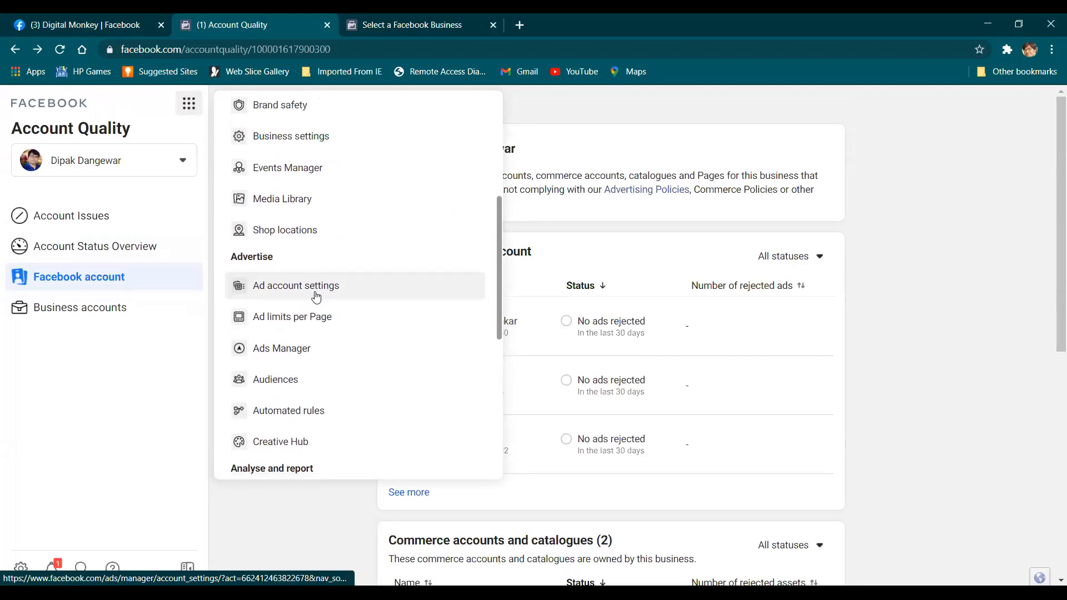
{"action": "scroll", "coordinate": [314, 297], "scroll_direction": "down", "scroll_amount": 2}
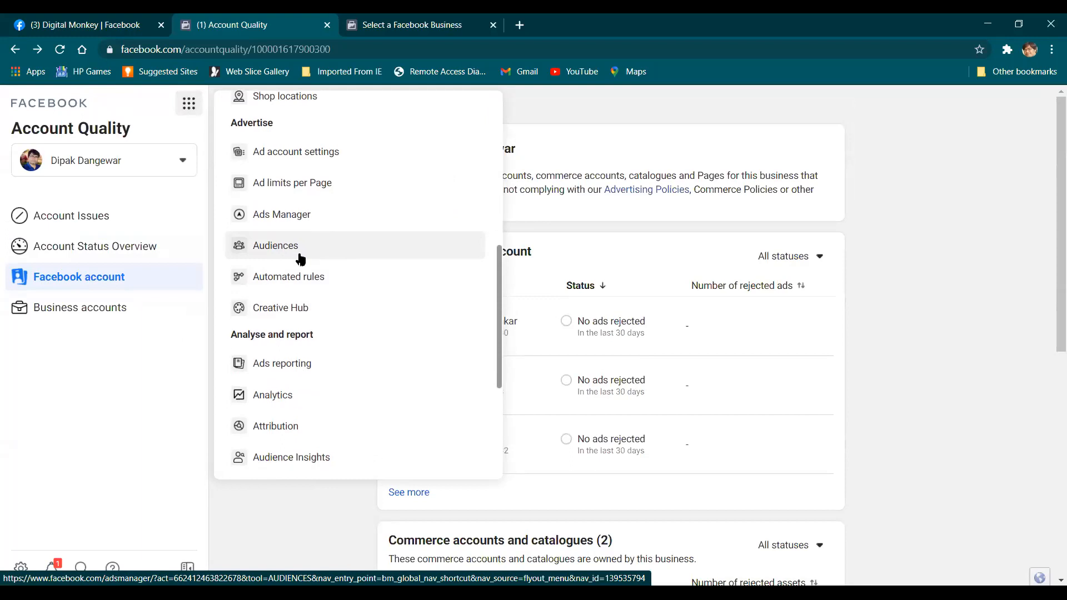
{"action": "scroll", "coordinate": [297, 258], "scroll_direction": "down", "scroll_amount": 4}
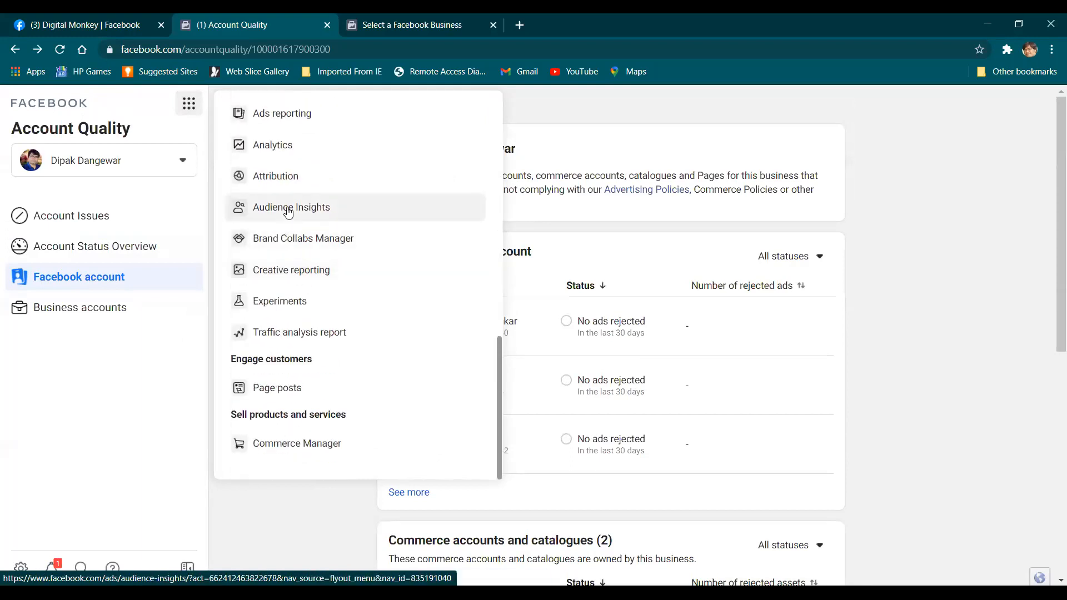
{"action": "scroll", "coordinate": [329, 221], "scroll_direction": "up", "scroll_amount": 1}
{"action": "scroll", "coordinate": [329, 221], "scroll_direction": "up", "scroll_amount": 3}
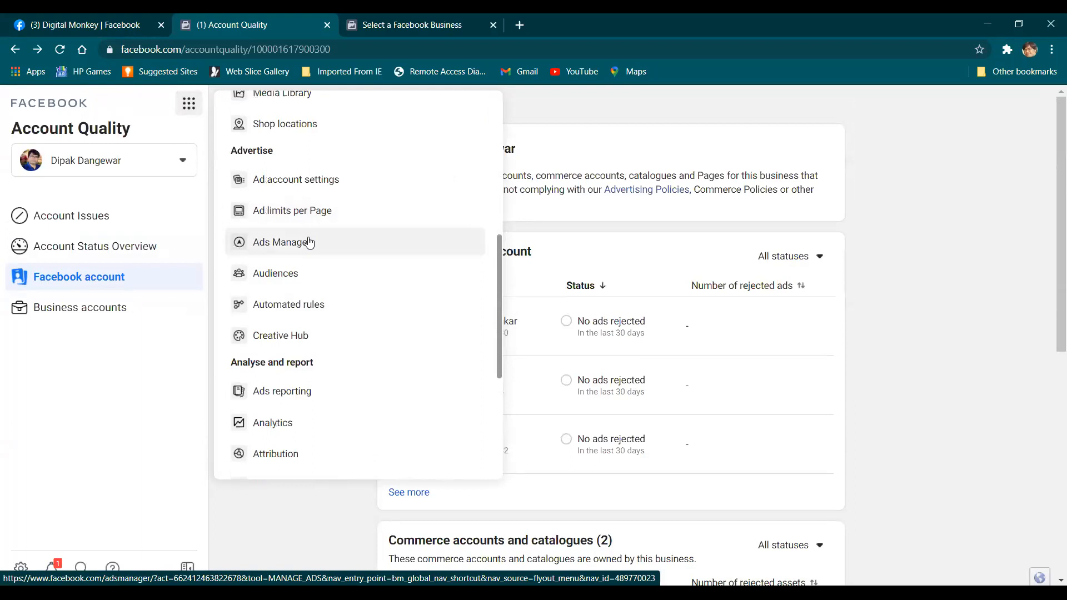
{"action": "scroll", "coordinate": [311, 273], "scroll_direction": "down", "scroll_amount": 5}
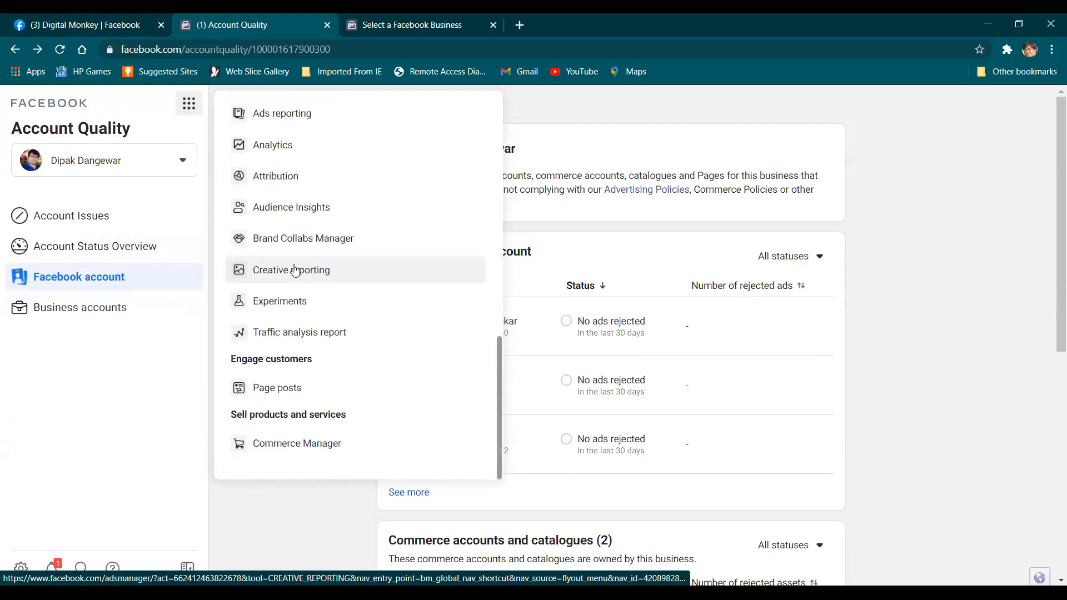
{"action": "scroll", "coordinate": [303, 349], "scroll_direction": "up", "scroll_amount": 6}
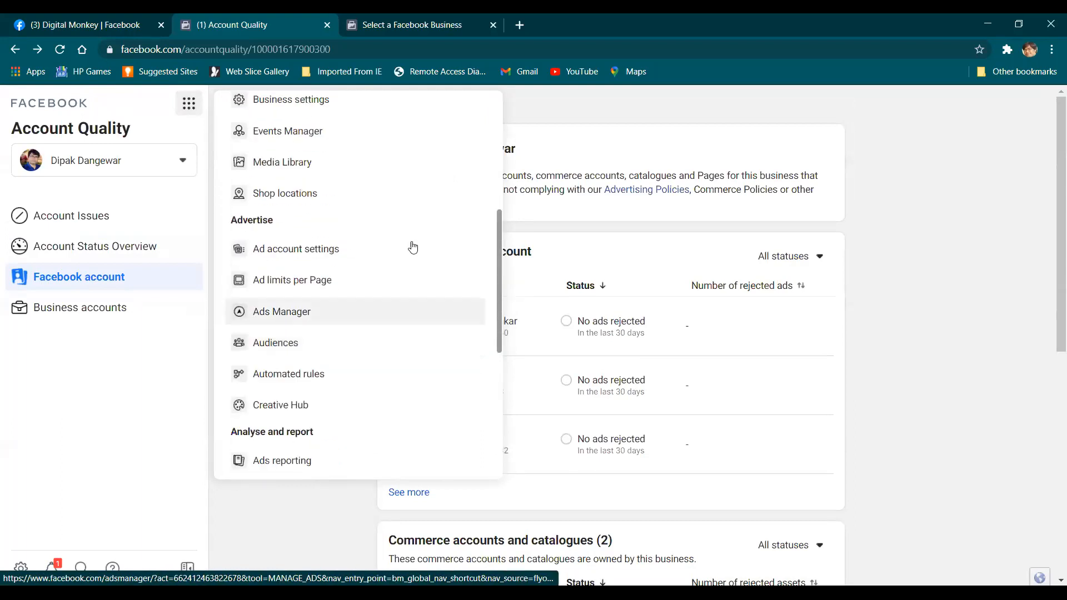
{"action": "left_click", "coordinate": [540, 123]}
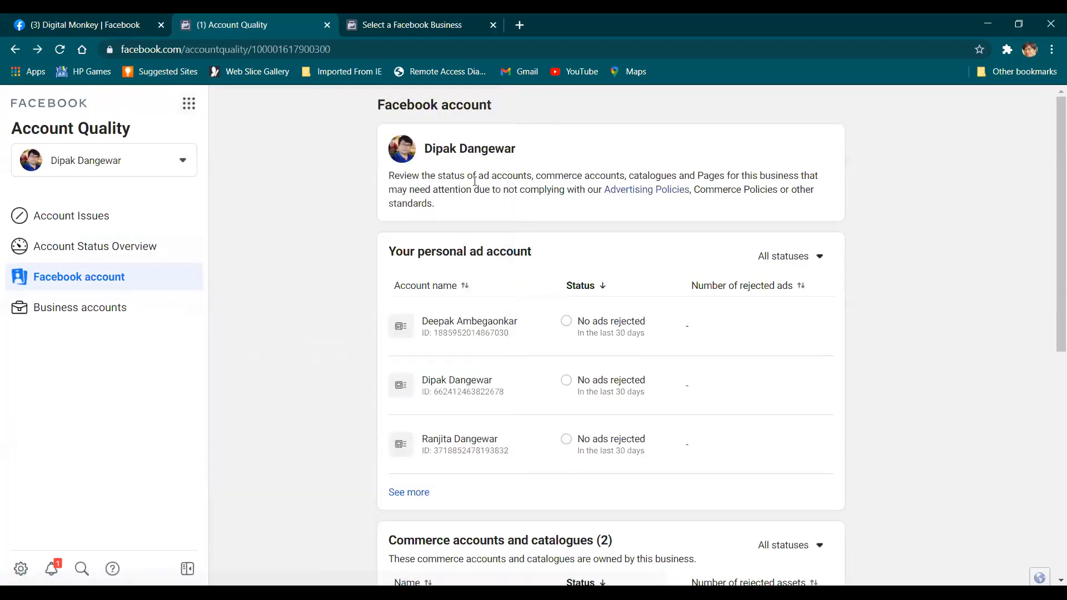
Step: Return to Ads Manager, start creating a new campaign, and highlight the "Choose a campaign objective" heading
{"action": "left_click", "coordinate": [194, 111]}
{"action": "left_click", "coordinate": [270, 167]}
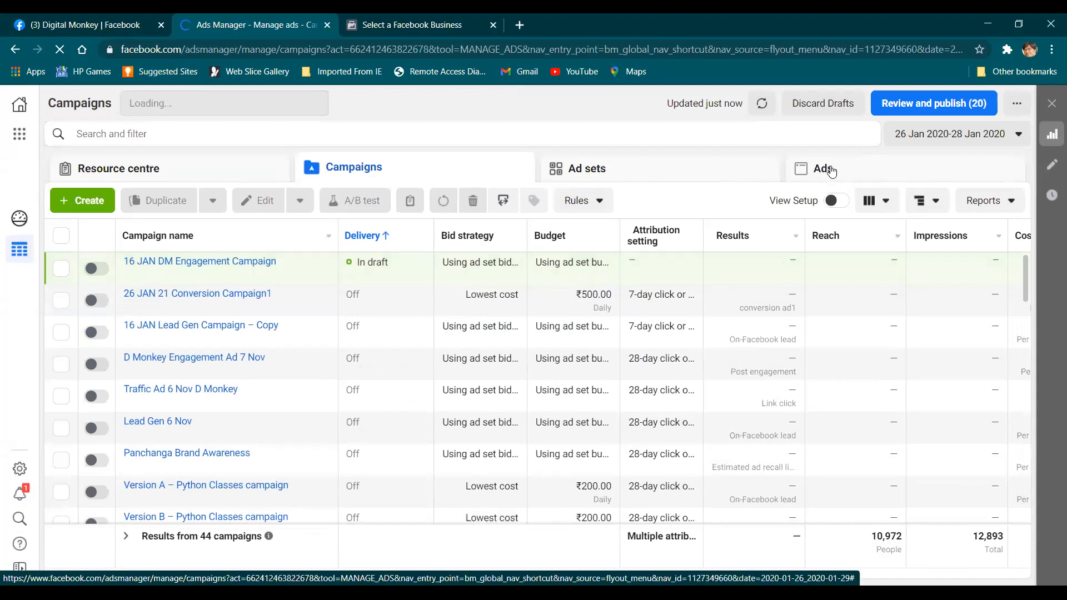
{"action": "left_click", "coordinate": [77, 202]}
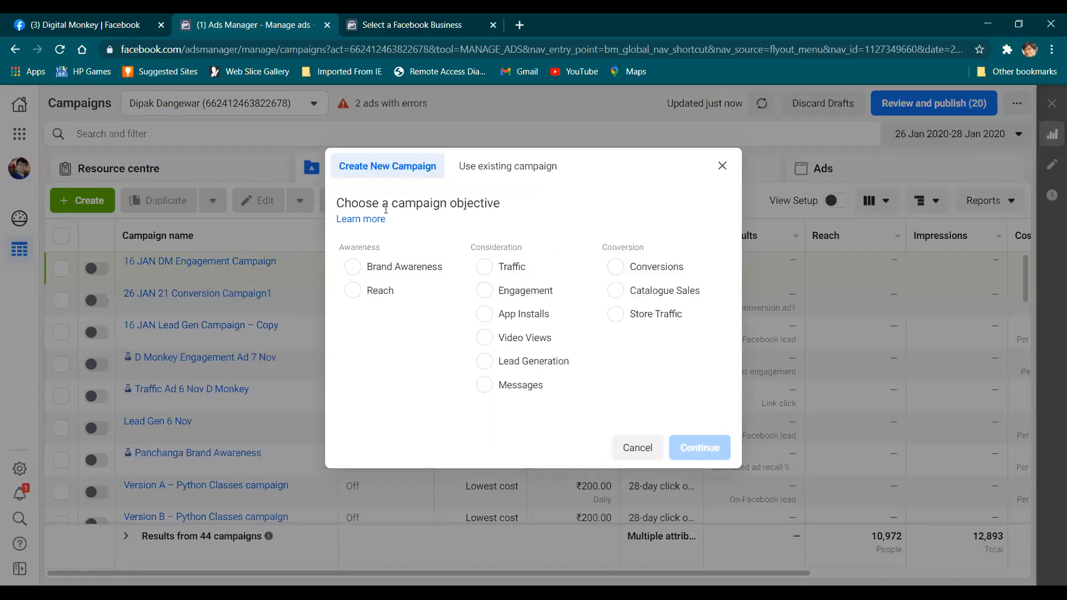
{"action": "left_click_drag", "start_coordinate": [508, 206], "coordinate": [349, 205]}
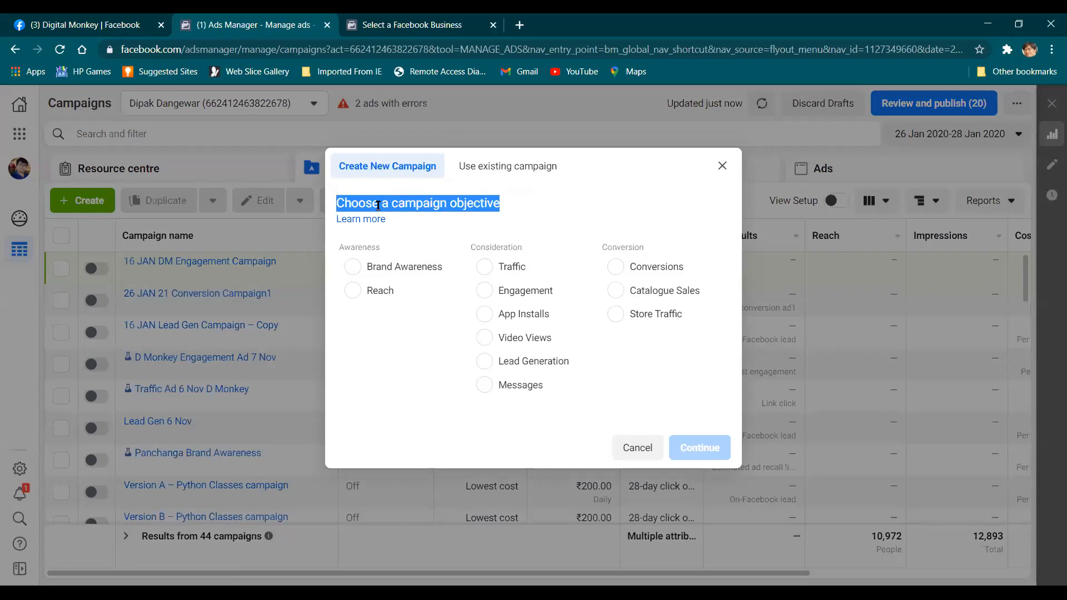
Step: Read the descriptions of the Brand Awareness and Reach objectives under Awareness, and select Reach to view its details
{"action": "left_click", "coordinate": [508, 207]}
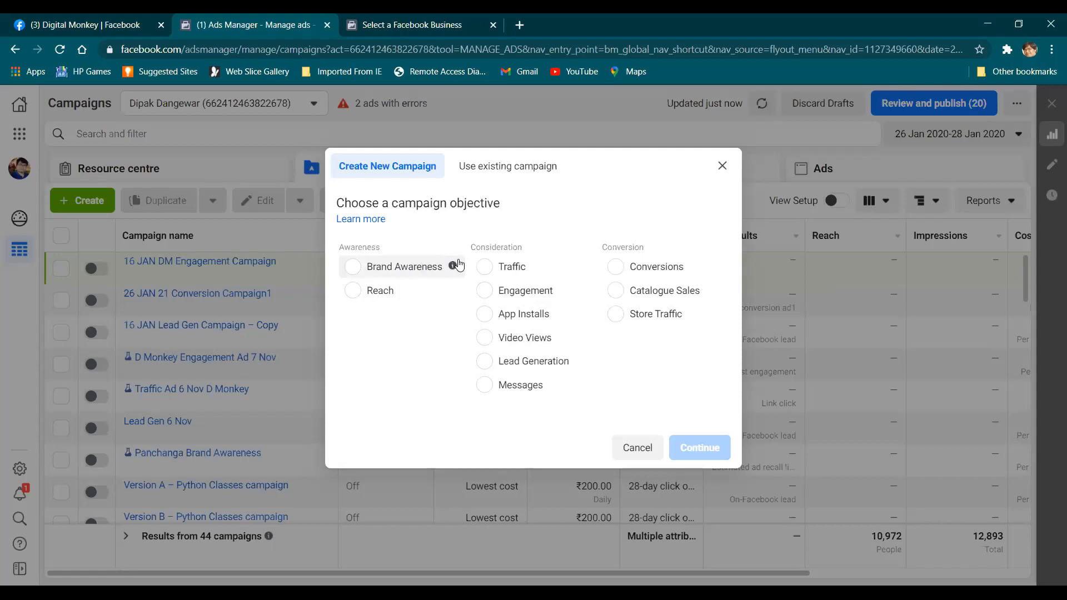
{"action": "mouse_move", "coordinate": [451, 269]}
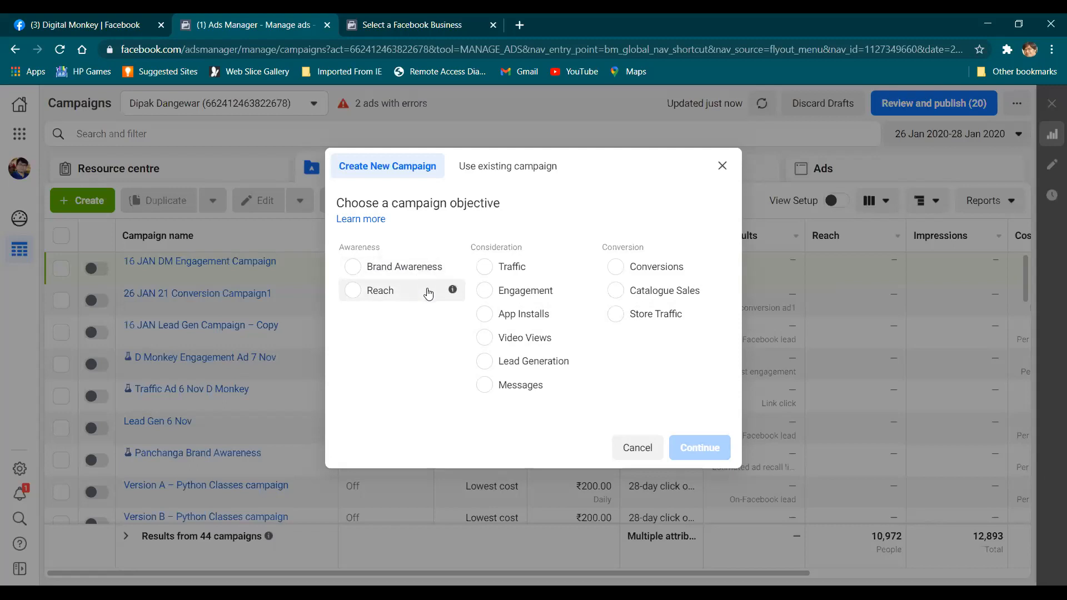
{"action": "mouse_move", "coordinate": [450, 292]}
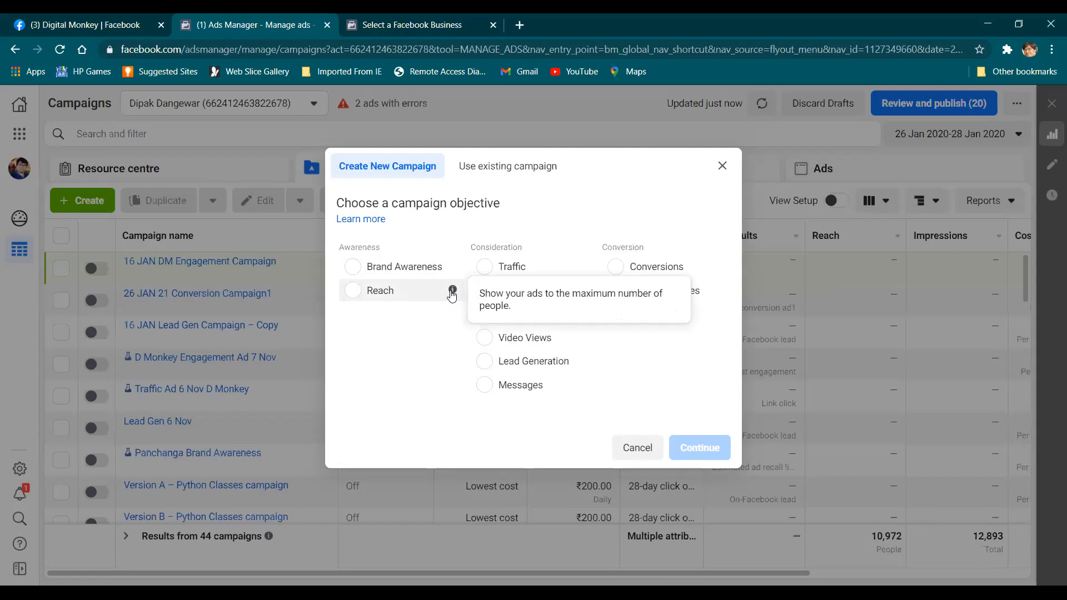
{"action": "left_click", "coordinate": [405, 290]}
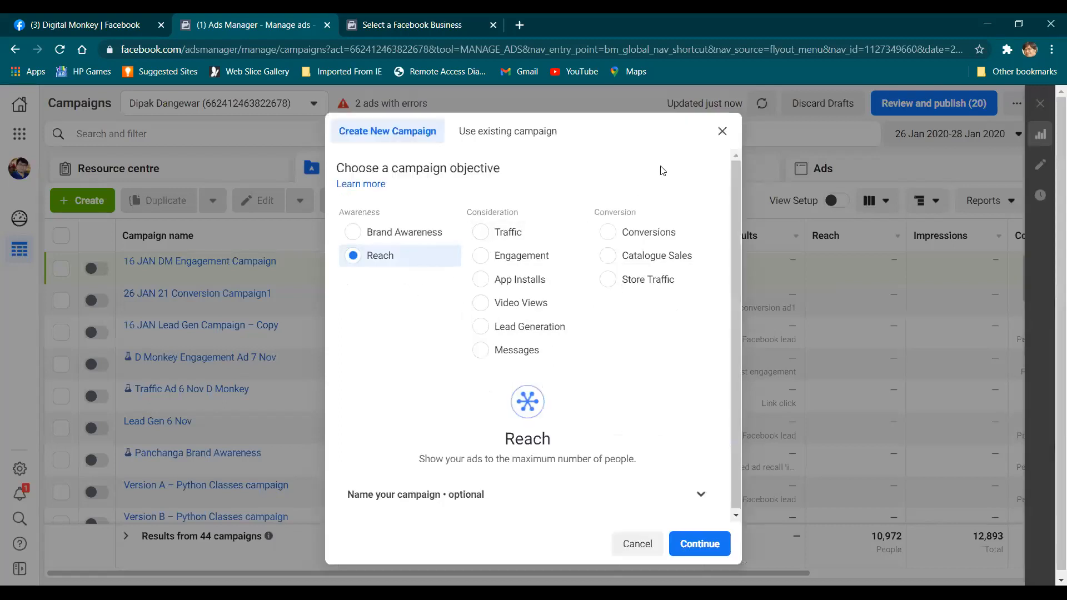
{"action": "mouse_move", "coordinate": [450, 258]}
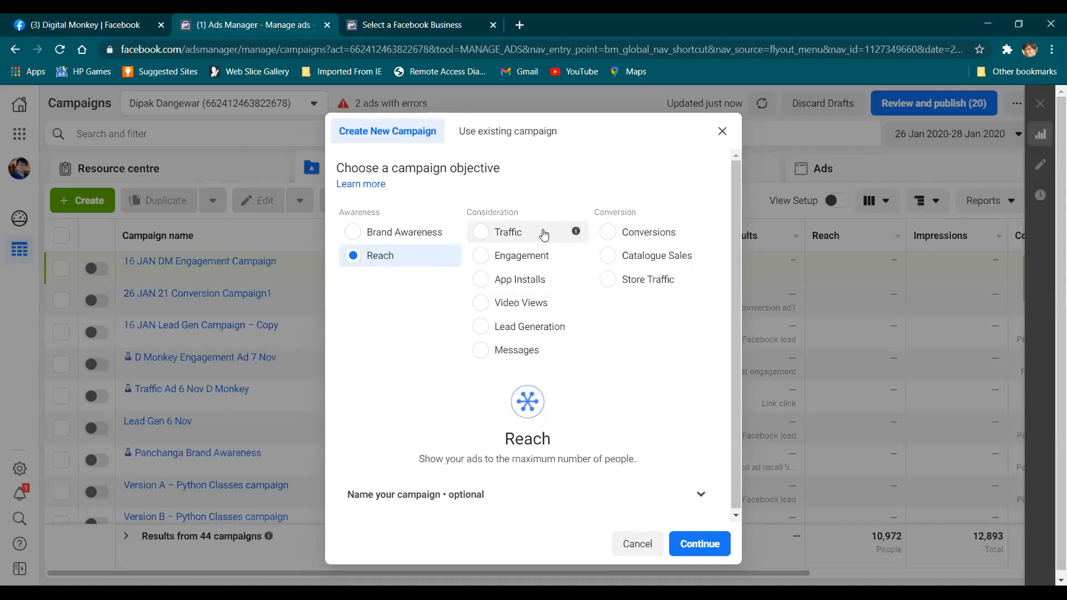
Step: Read the descriptions of the Consideration objectives from Traffic through Messages, selecting Engagement to view its details
{"action": "mouse_move", "coordinate": [577, 234]}
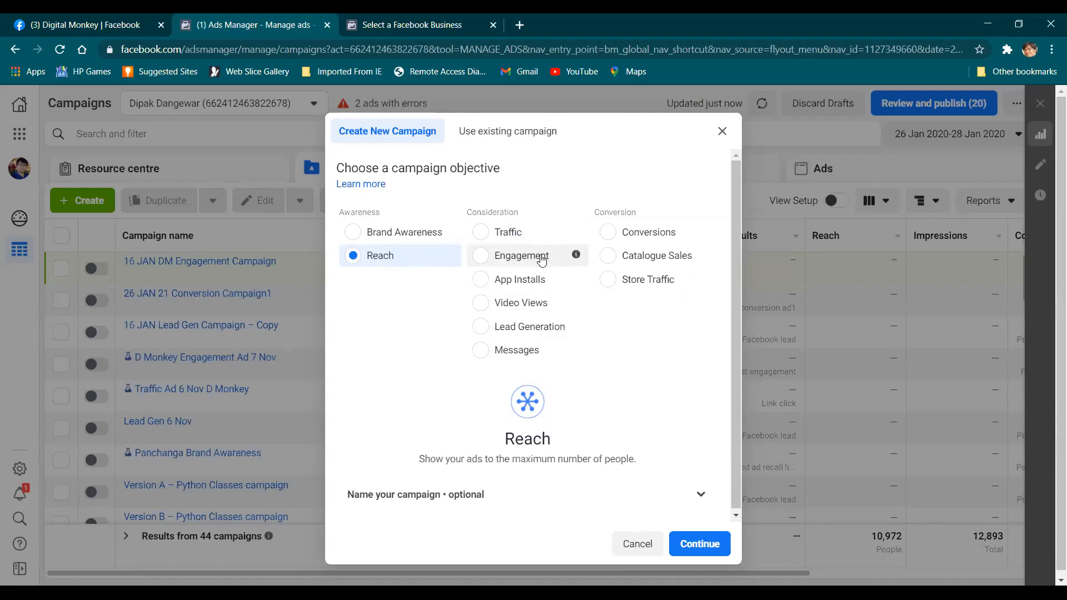
{"action": "mouse_move", "coordinate": [575, 258]}
{"action": "left_click", "coordinate": [558, 256]}
{"action": "mouse_move", "coordinate": [575, 256]}
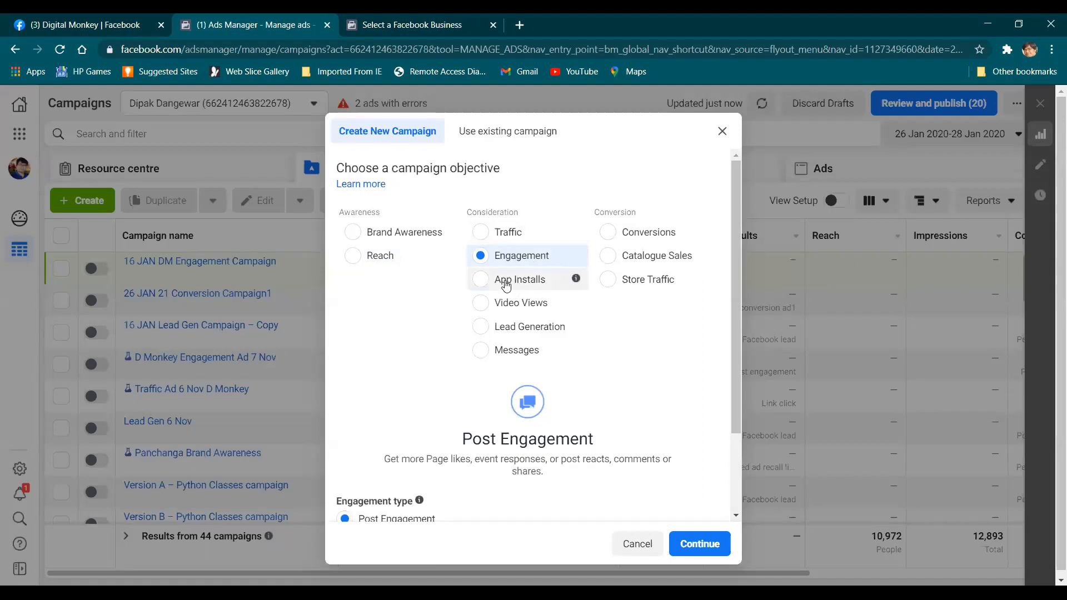
{"action": "mouse_move", "coordinate": [574, 282]}
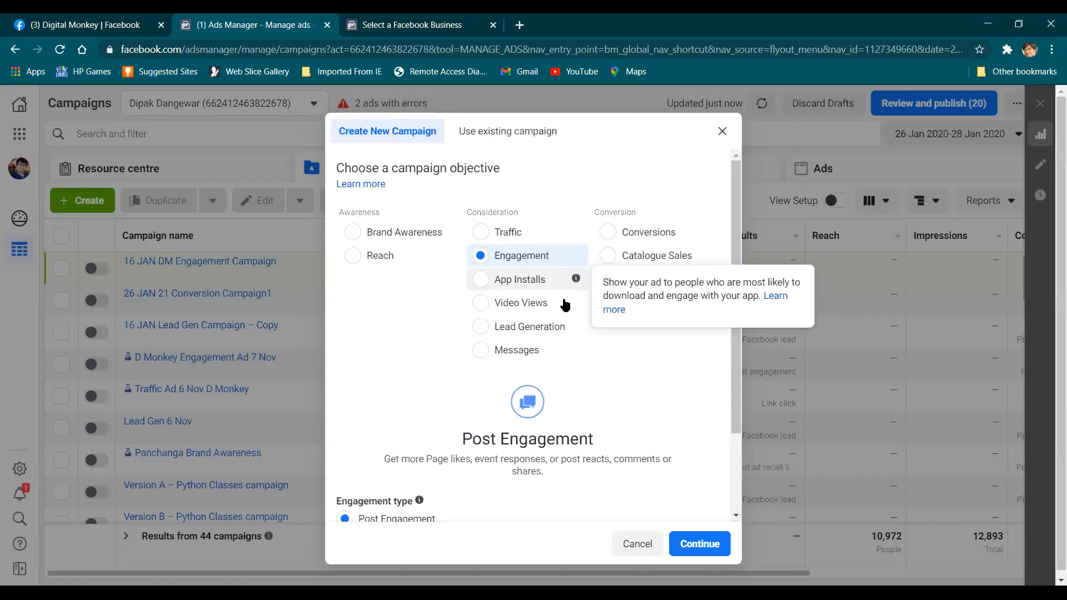
{"action": "mouse_move", "coordinate": [574, 309]}
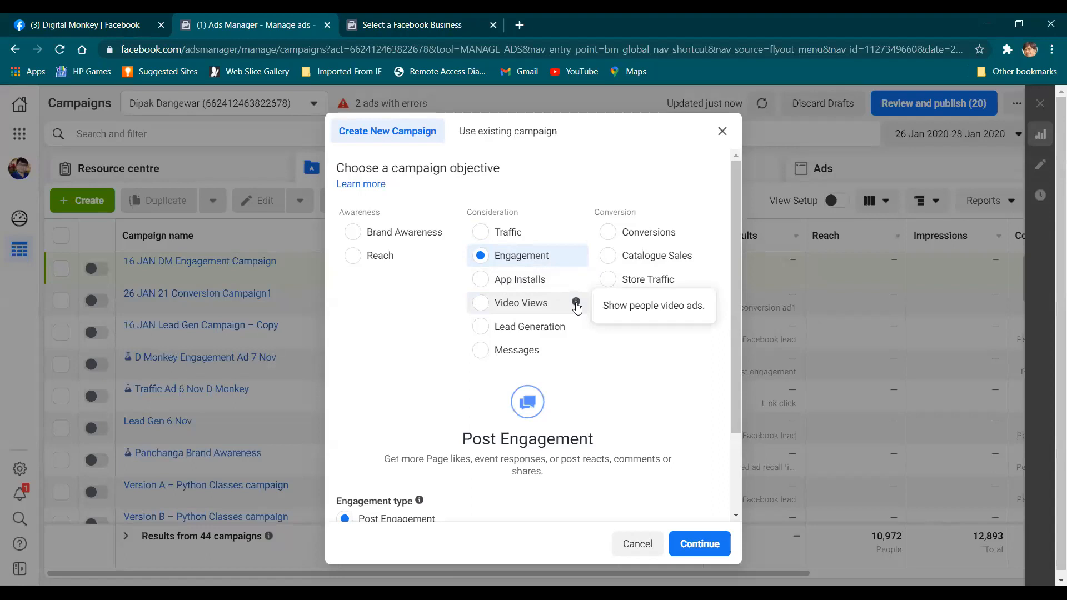
{"action": "mouse_move", "coordinate": [575, 329]}
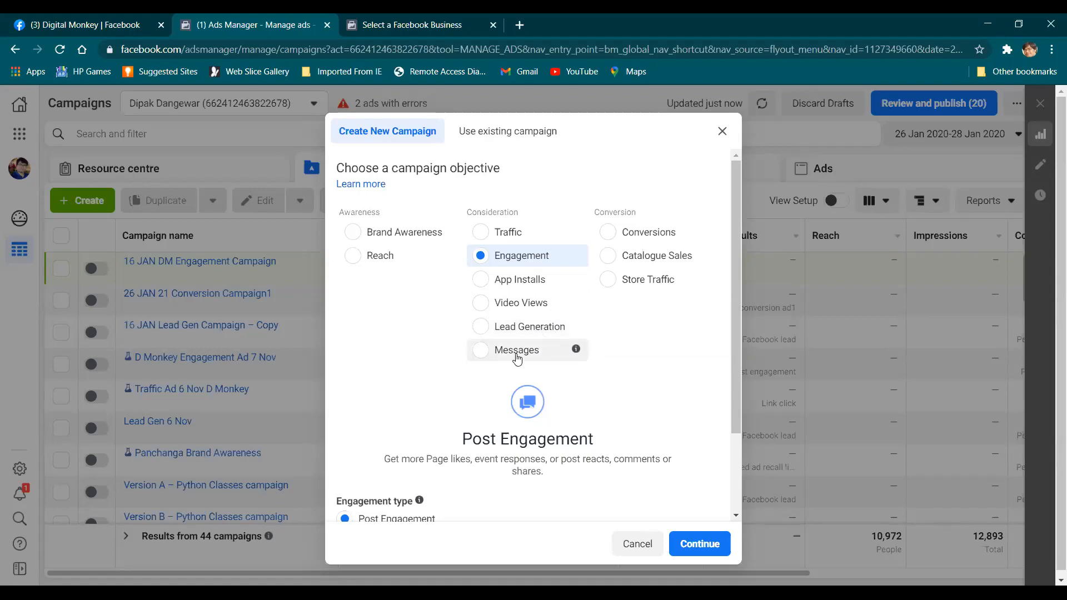
{"action": "mouse_move", "coordinate": [578, 352]}
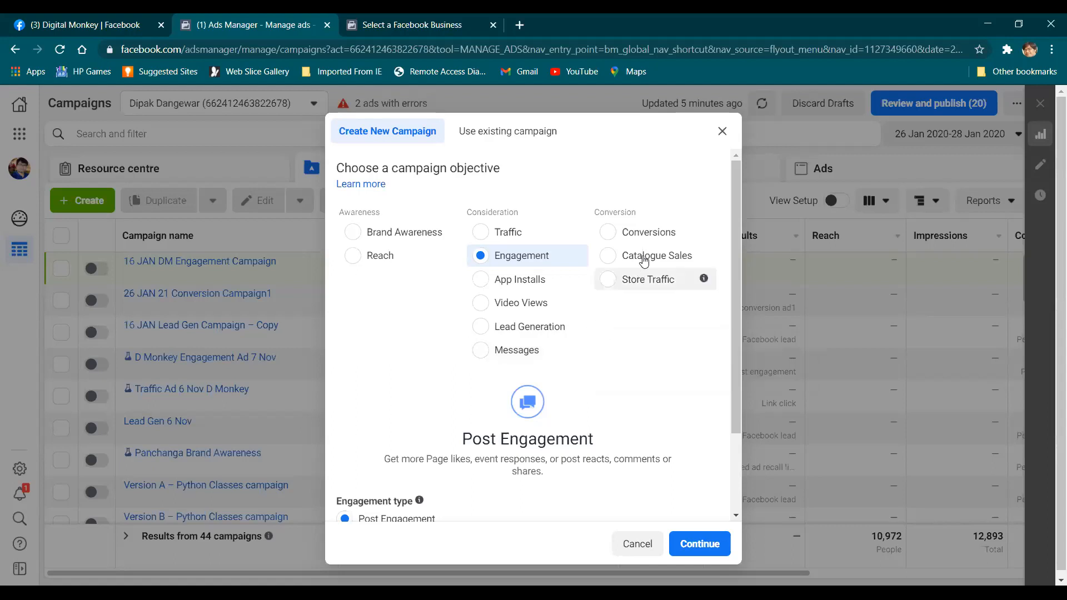
Step: Read the descriptions of the Conversions, Catalogue Sales and Store Traffic objectives
{"action": "mouse_move", "coordinate": [704, 232]}
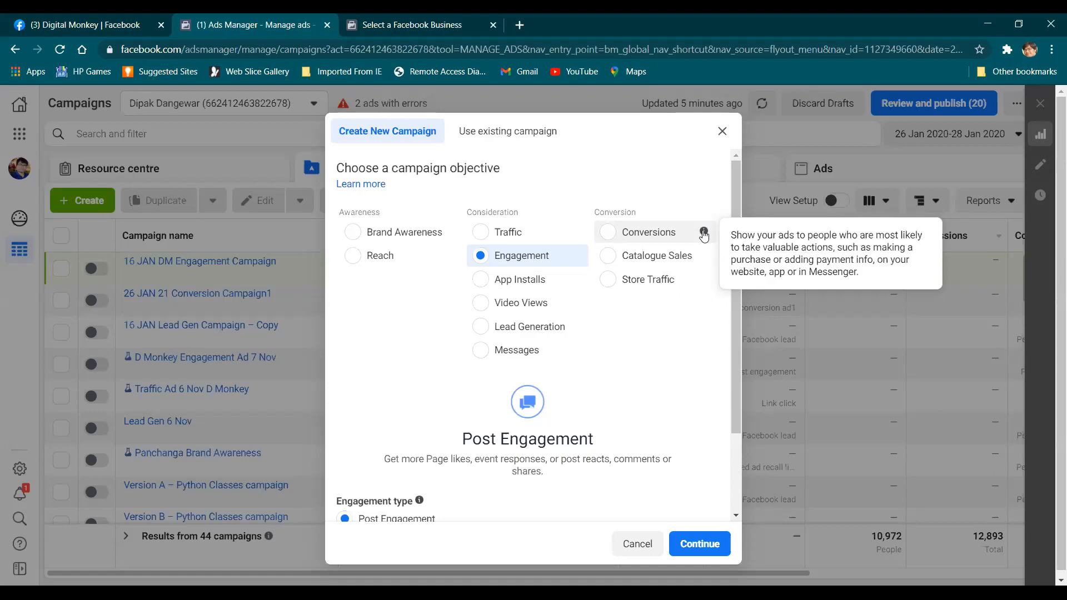
{"action": "mouse_move", "coordinate": [703, 257]}
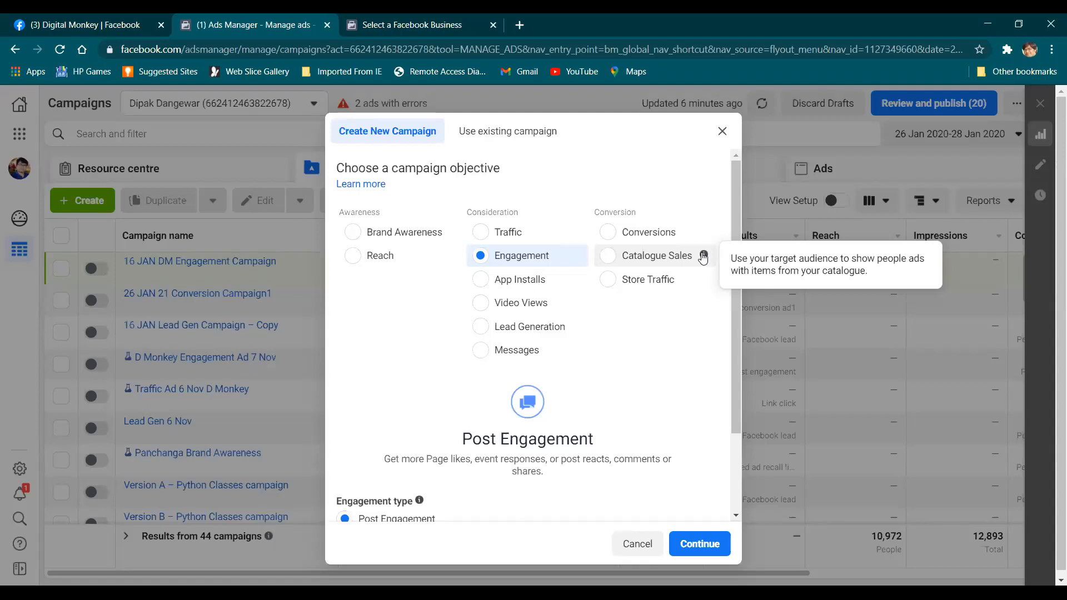
{"action": "mouse_move", "coordinate": [704, 279]}
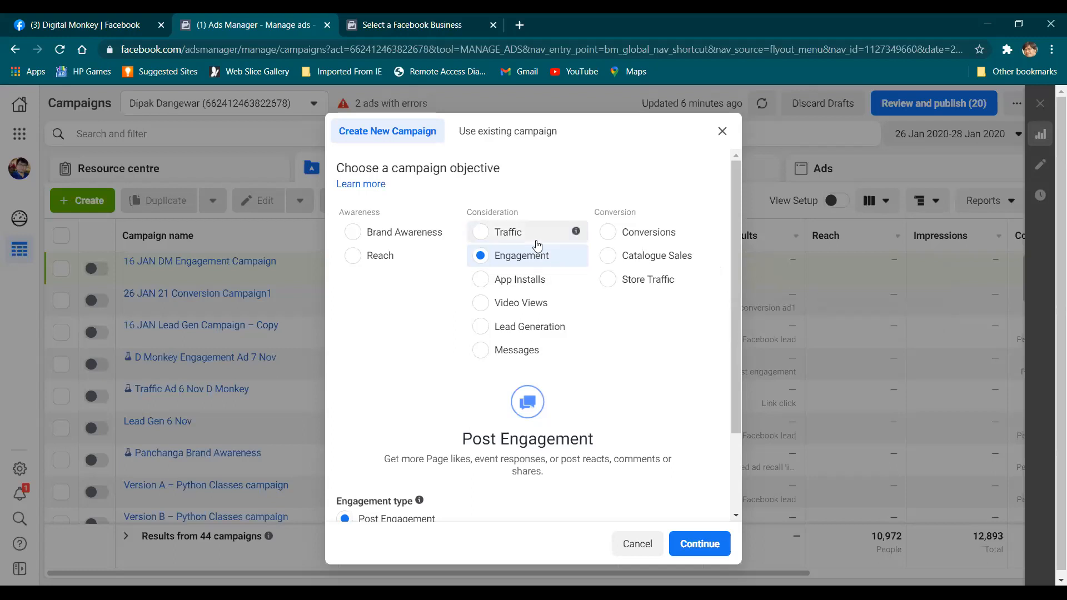
Step: Look through the existing campaigns available for reuse, and return to creating a new campaign
{"action": "left_click", "coordinate": [492, 133]}
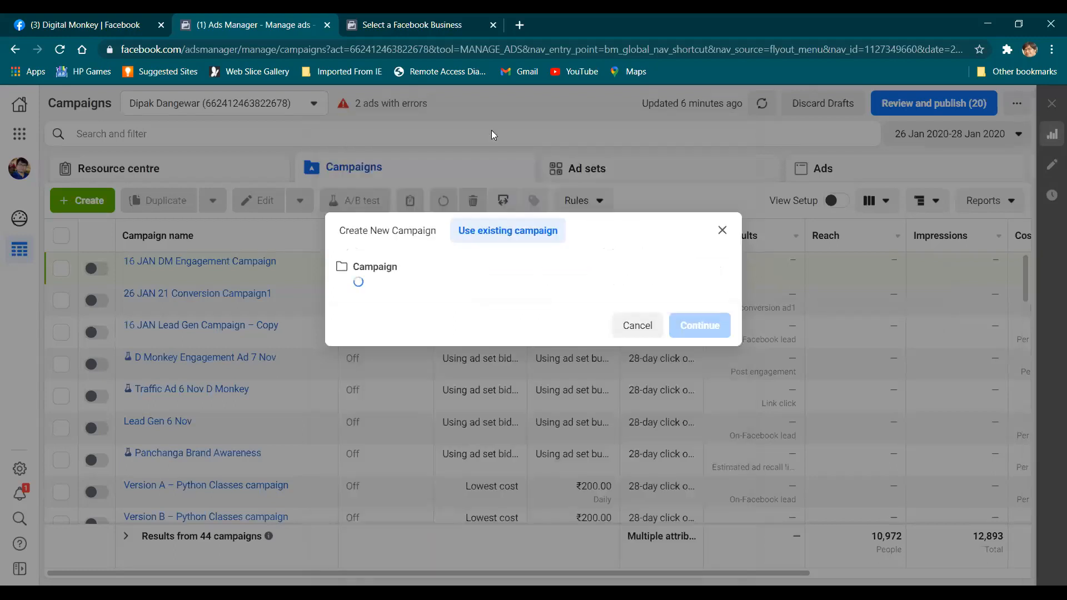
{"action": "left_click", "coordinate": [432, 291]}
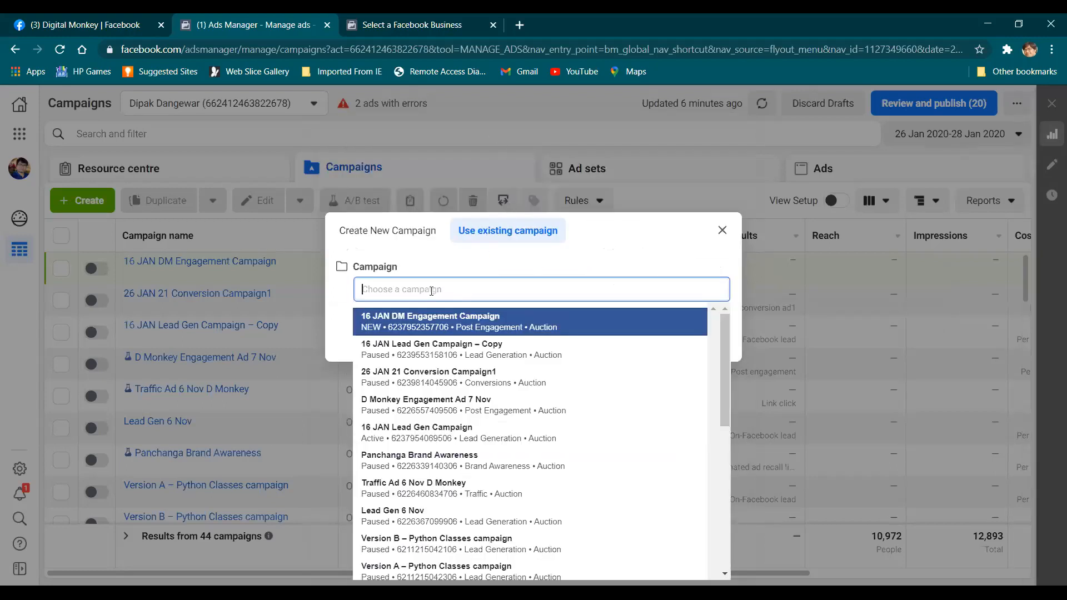
{"action": "scroll", "coordinate": [440, 411], "scroll_direction": "down", "scroll_amount": 10}
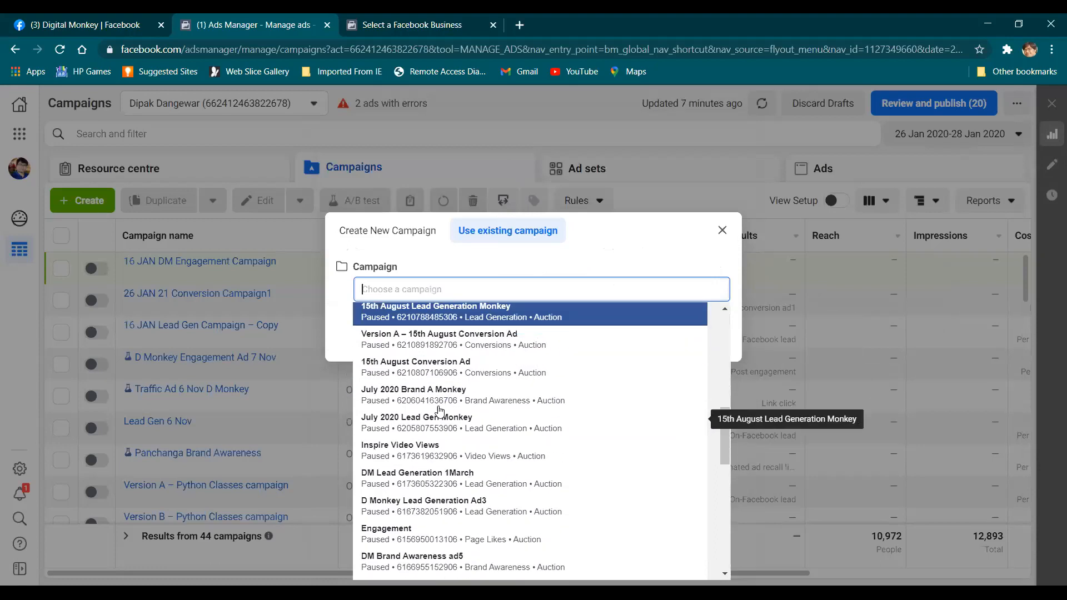
{"action": "left_click", "coordinate": [410, 237]}
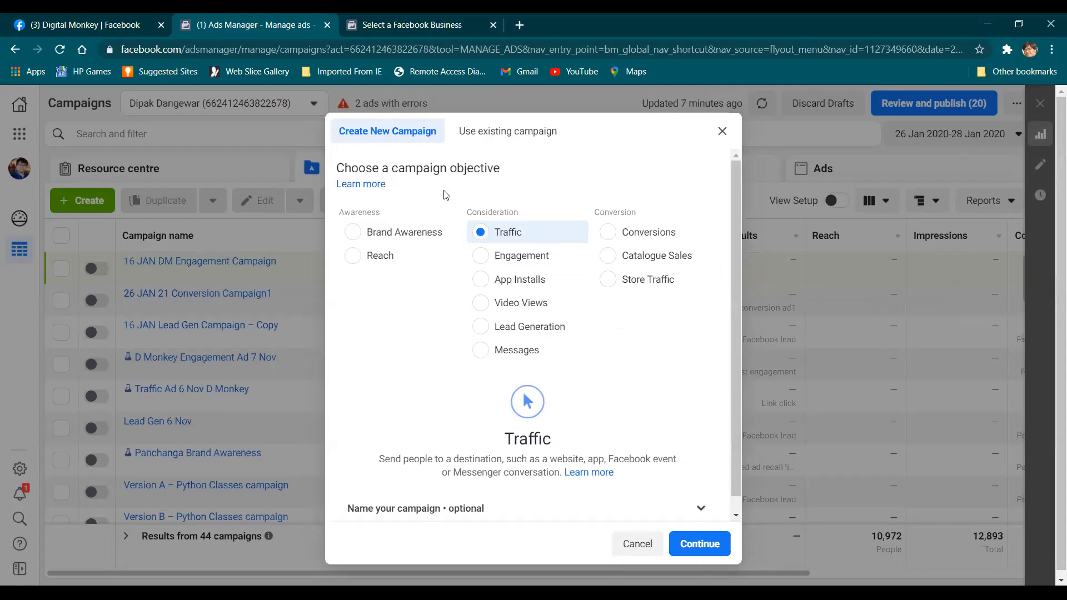
Step: Select the Brand Awareness objective, and check the Select business page in Business Manager before returning to the campaign setup
{"action": "left_click", "coordinate": [388, 245]}
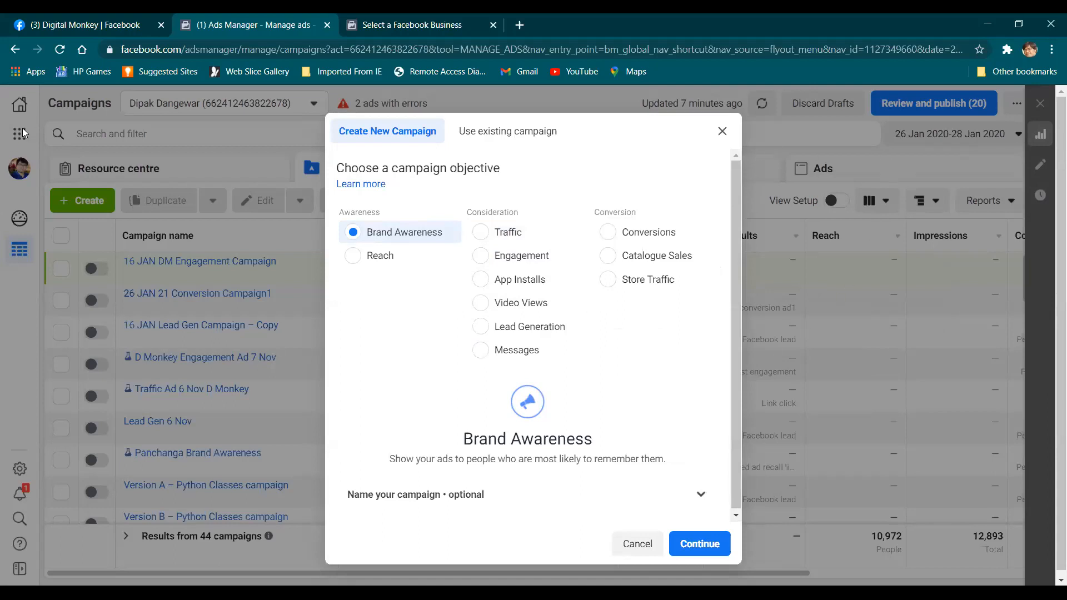
{"action": "left_click", "coordinate": [354, 19]}
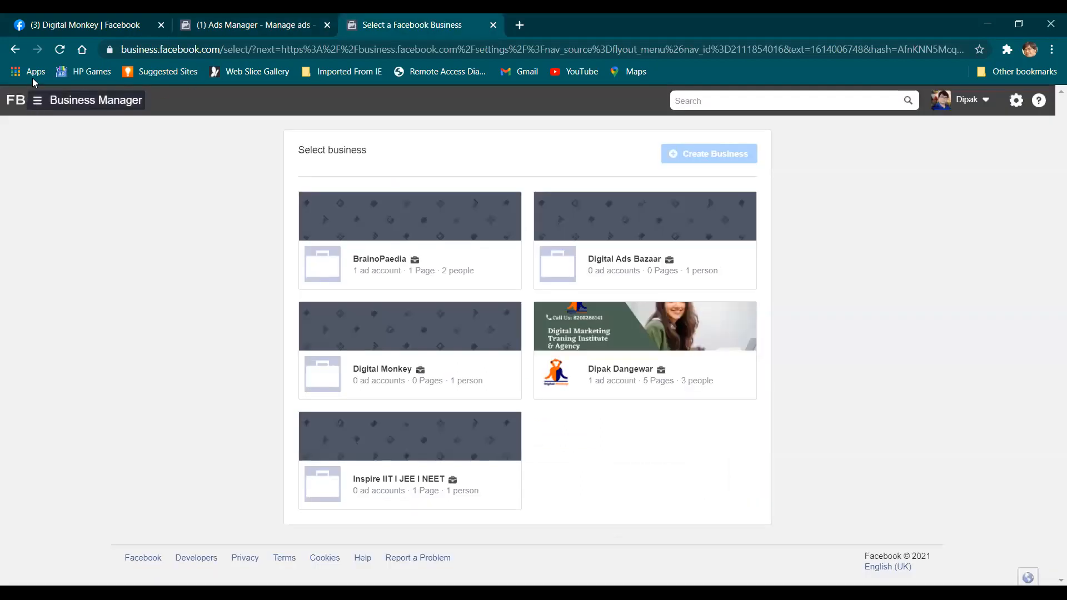
{"action": "left_click", "coordinate": [203, 17]}
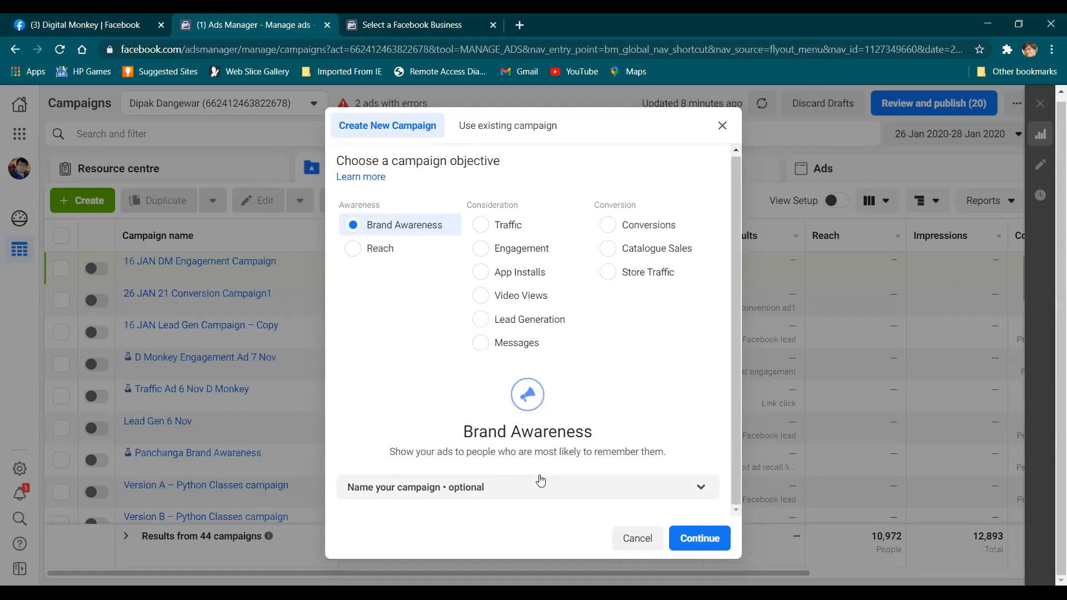
Step: Review the optional campaign, ad set and ad naming fields with their create or skip choices, and collapse the section
{"action": "left_click", "coordinate": [572, 489]}
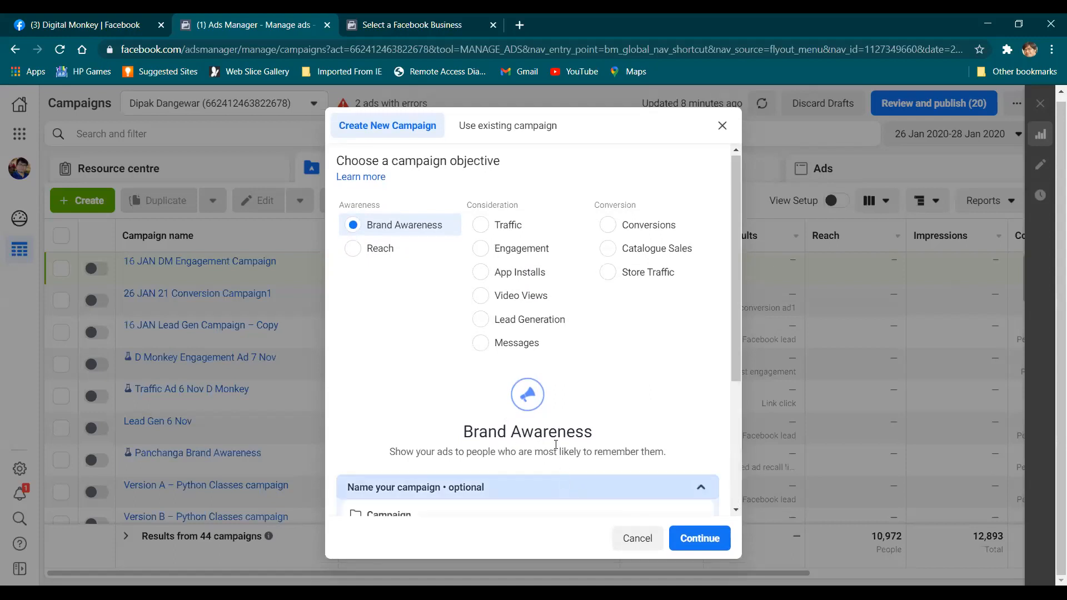
{"action": "left_click", "coordinate": [477, 340]}
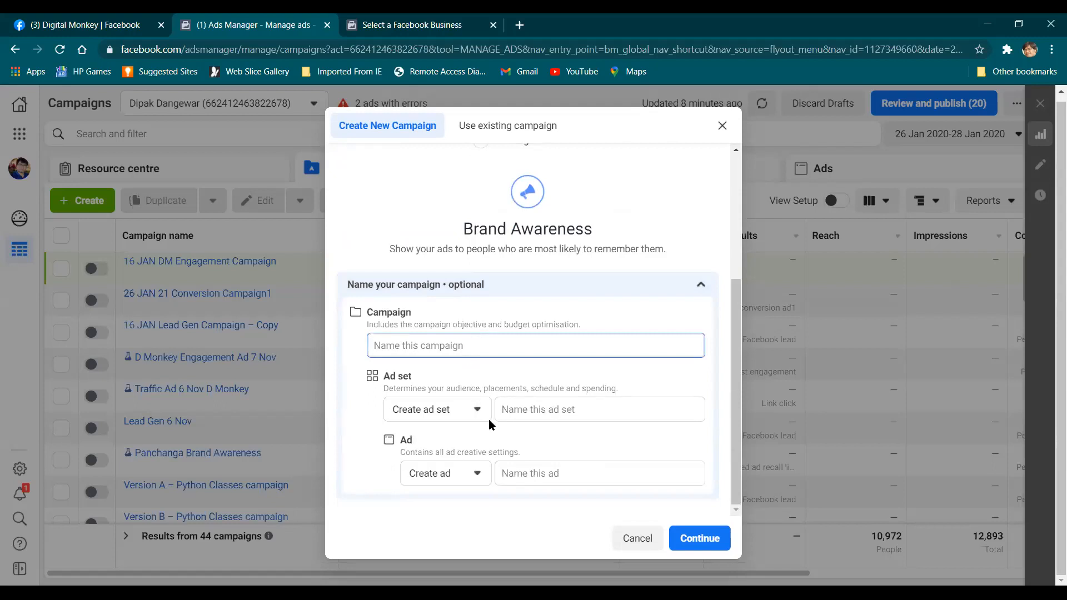
{"action": "left_click", "coordinate": [472, 416]}
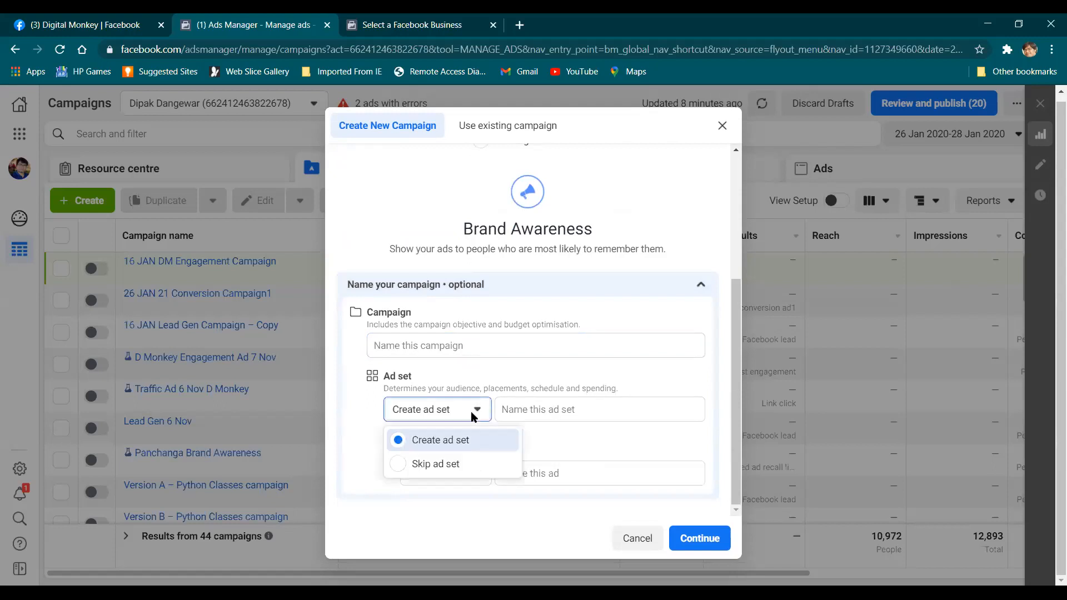
{"action": "left_click", "coordinate": [473, 416]}
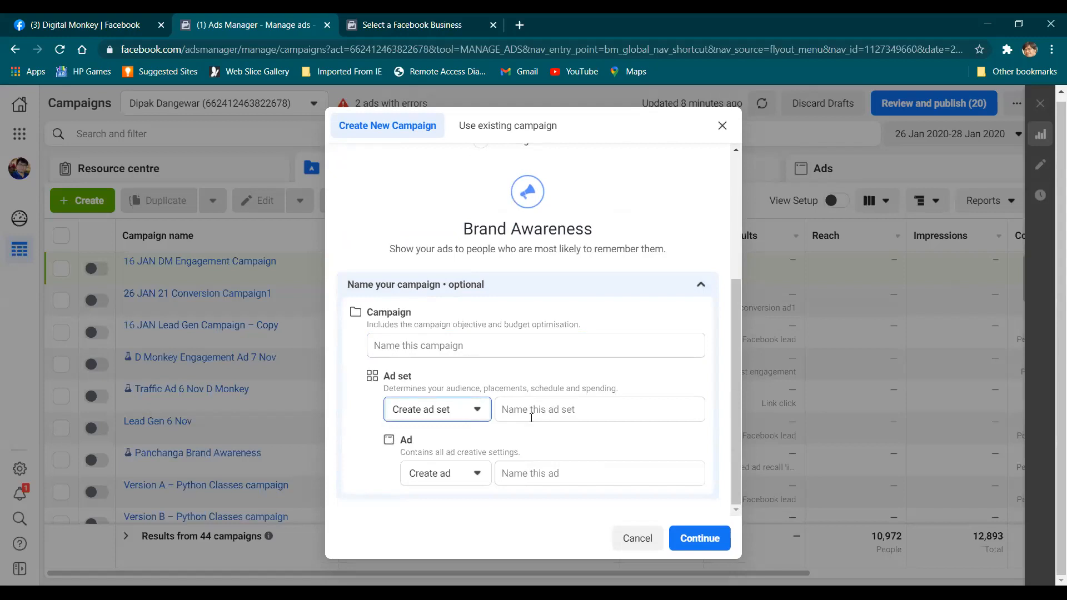
{"action": "left_click", "coordinate": [465, 481]}
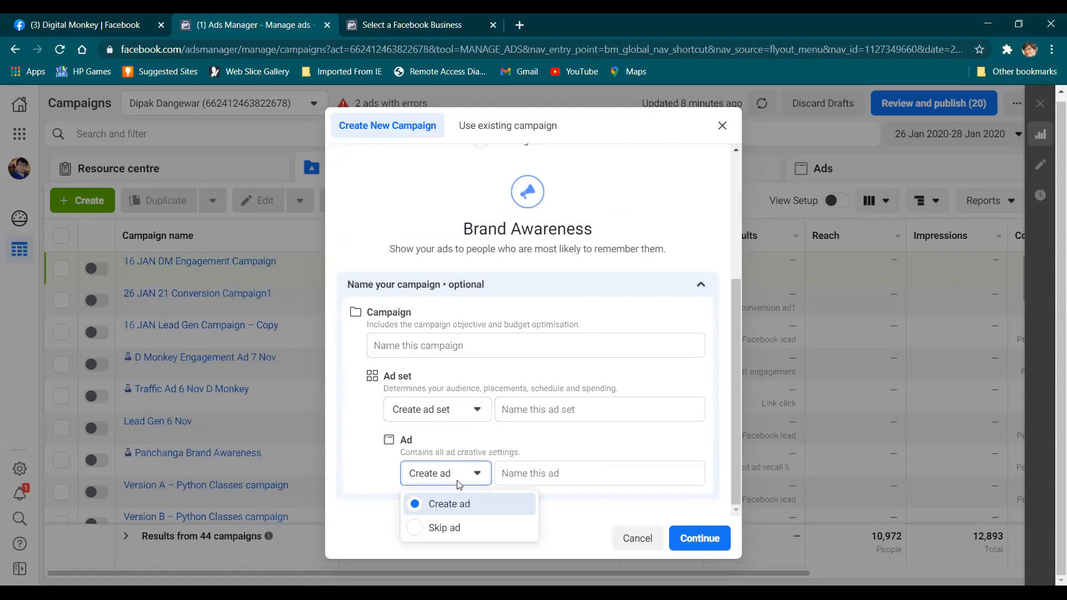
{"action": "left_click", "coordinate": [461, 482]}
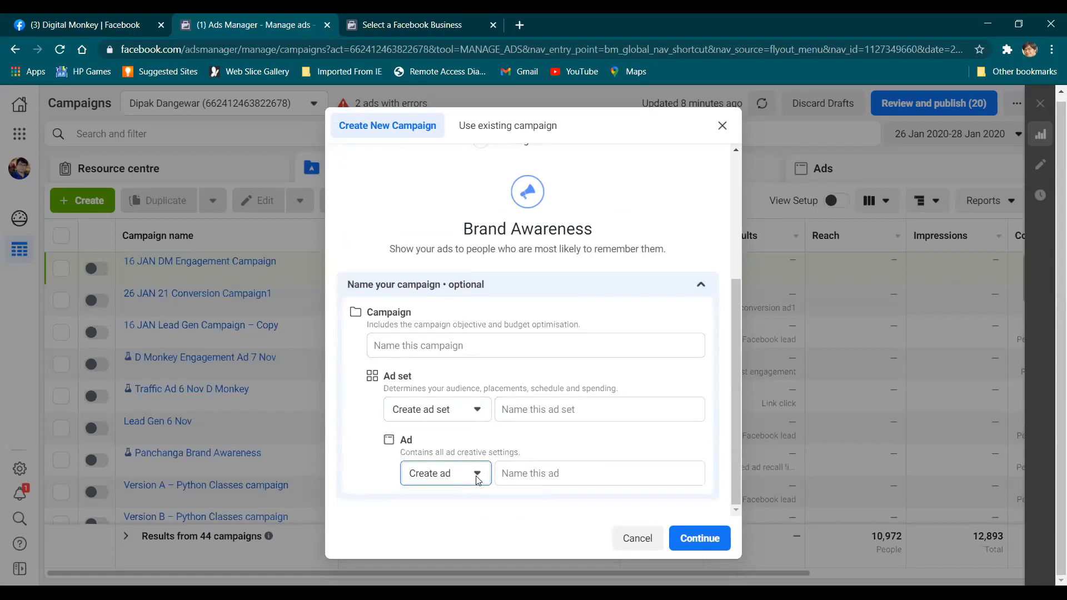
{"action": "left_click", "coordinate": [533, 476]}
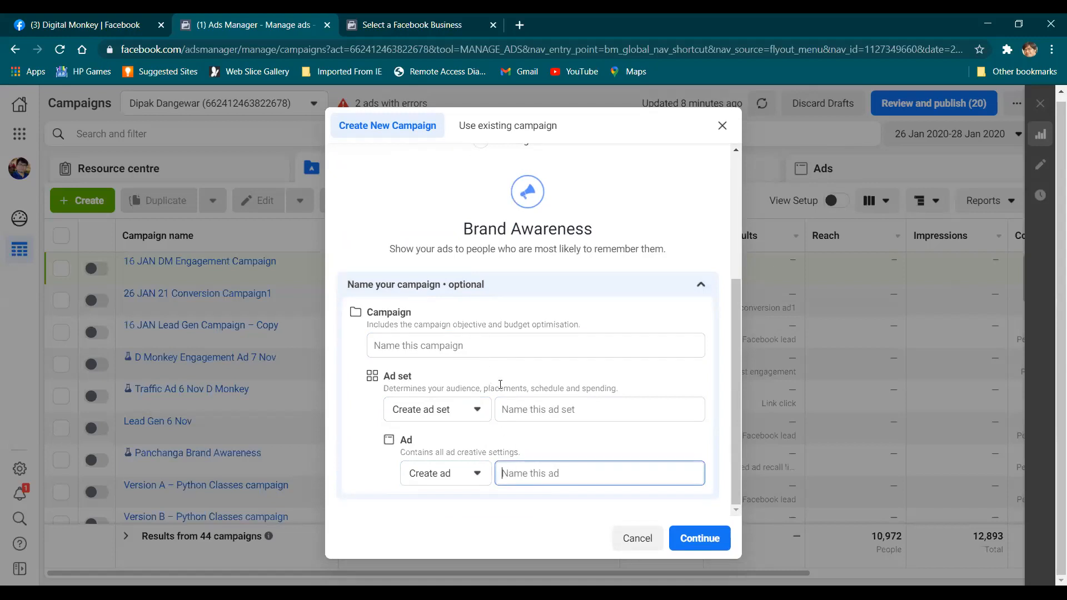
{"action": "left_click", "coordinate": [702, 283]}
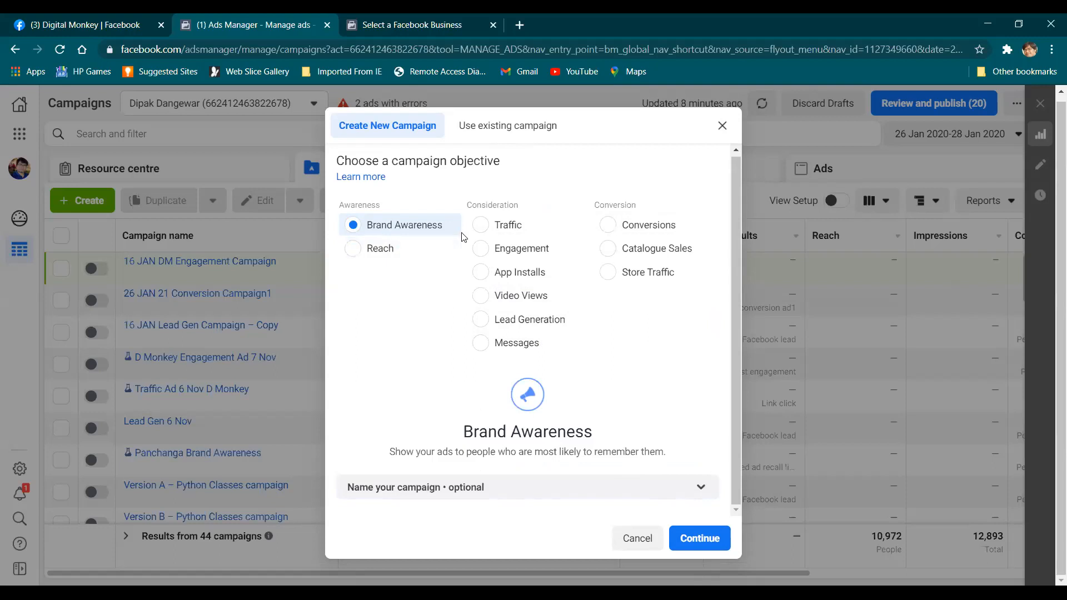
Step: Continue with the Brand Awareness objective to create the draft campaign and open its editor
{"action": "mouse_move", "coordinate": [449, 231]}
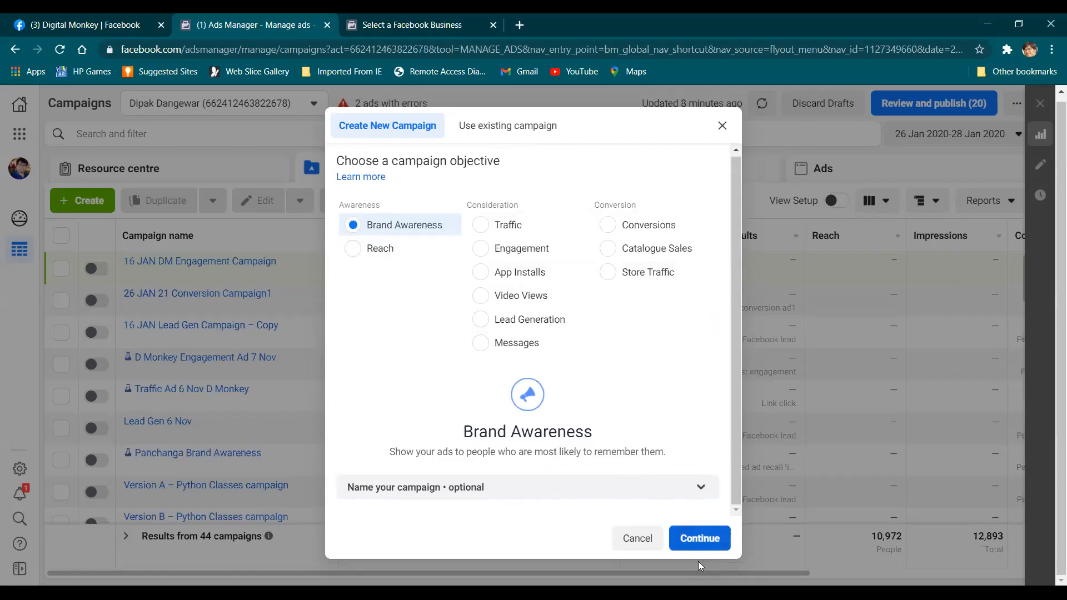
{"action": "left_click", "coordinate": [688, 541]}
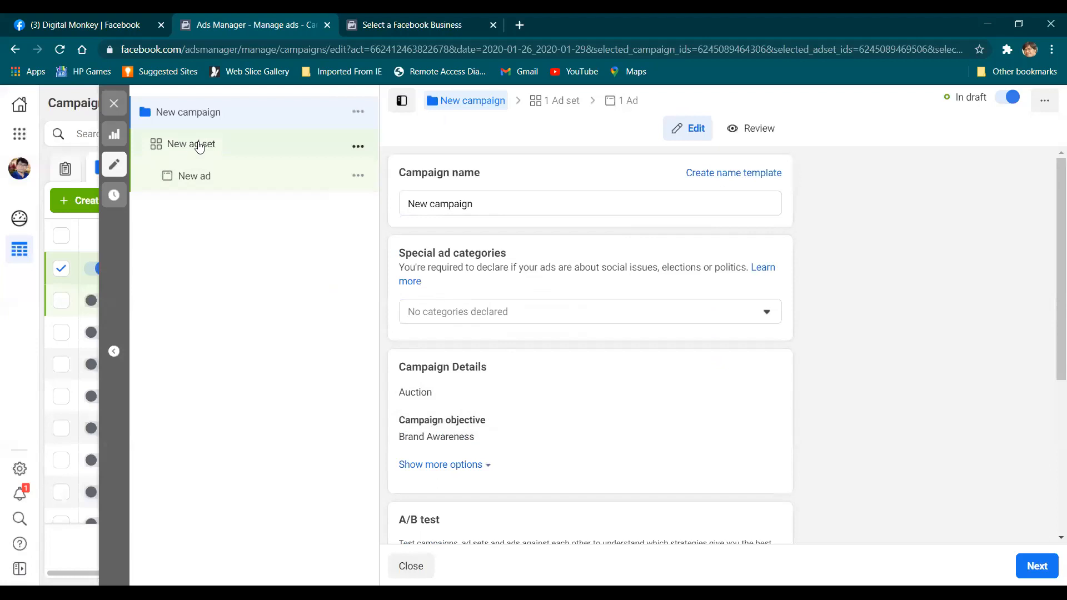
Step: View the actions available for the new campaign, and close its editor without publishing the draft items
{"action": "left_click", "coordinate": [358, 117]}
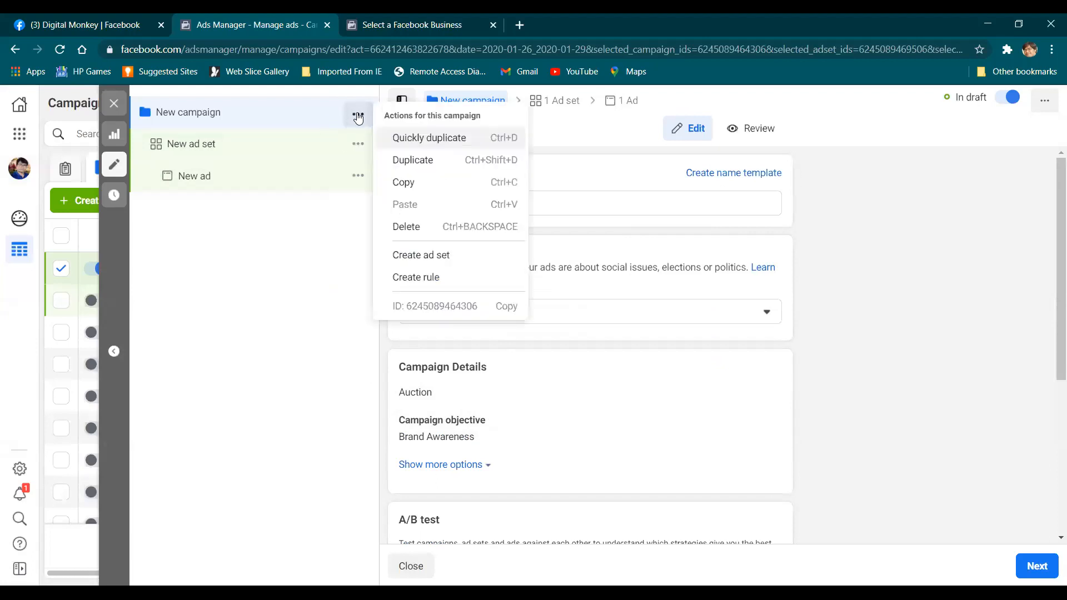
{"action": "left_click", "coordinate": [342, 297]}
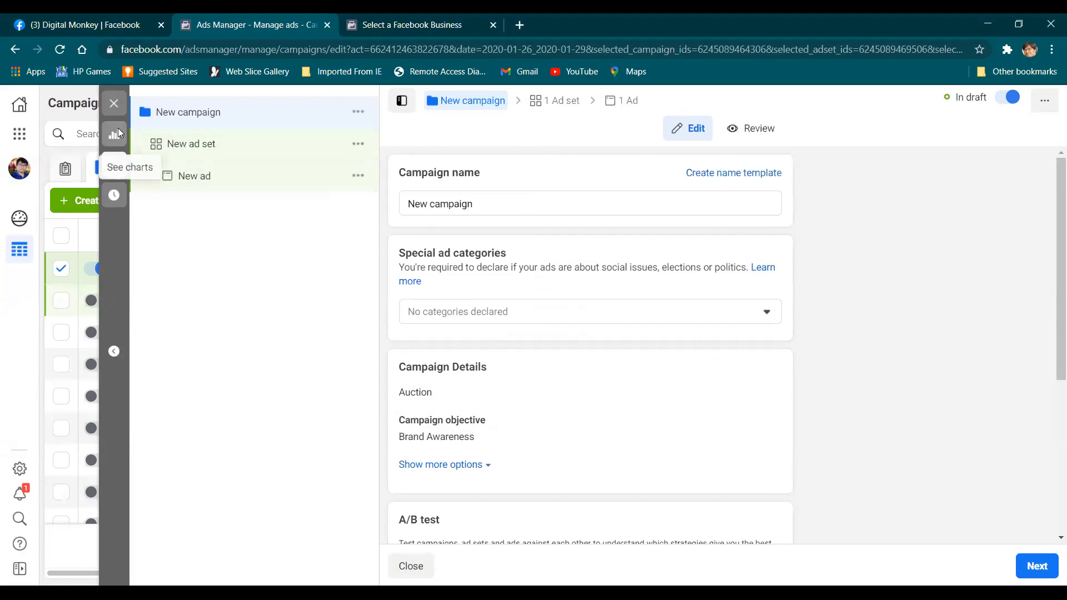
{"action": "left_click", "coordinate": [113, 103]}
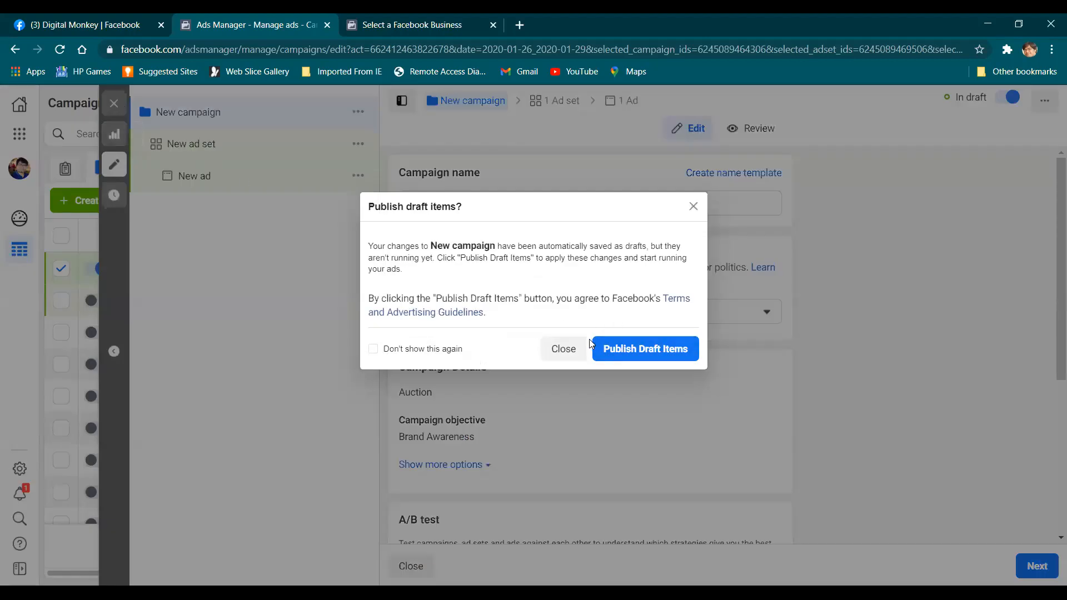
{"action": "left_click", "coordinate": [693, 207]}
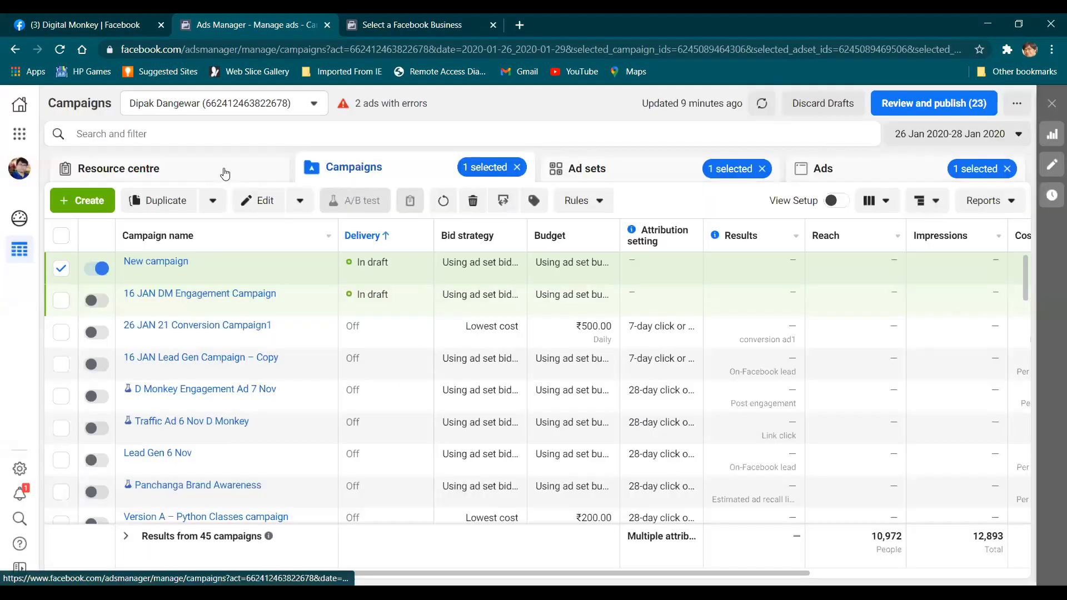
Step: Open the new draft campaign for editing and rename it Digital Marketing Brand Aware SAMPLE
{"action": "left_click", "coordinate": [204, 276]}
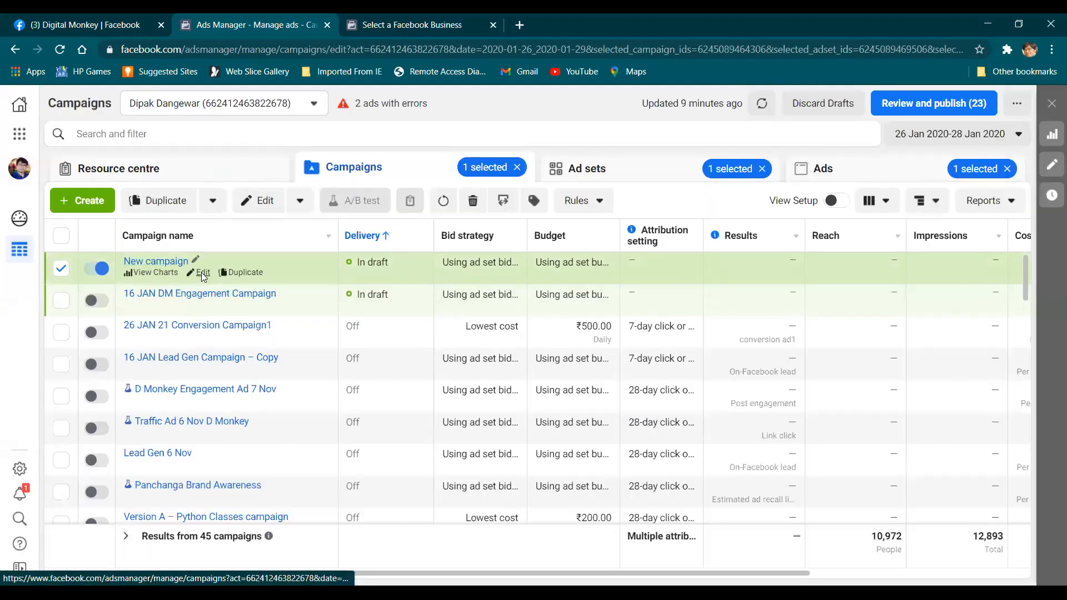
{"action": "triple_click", "coordinate": [469, 207]}
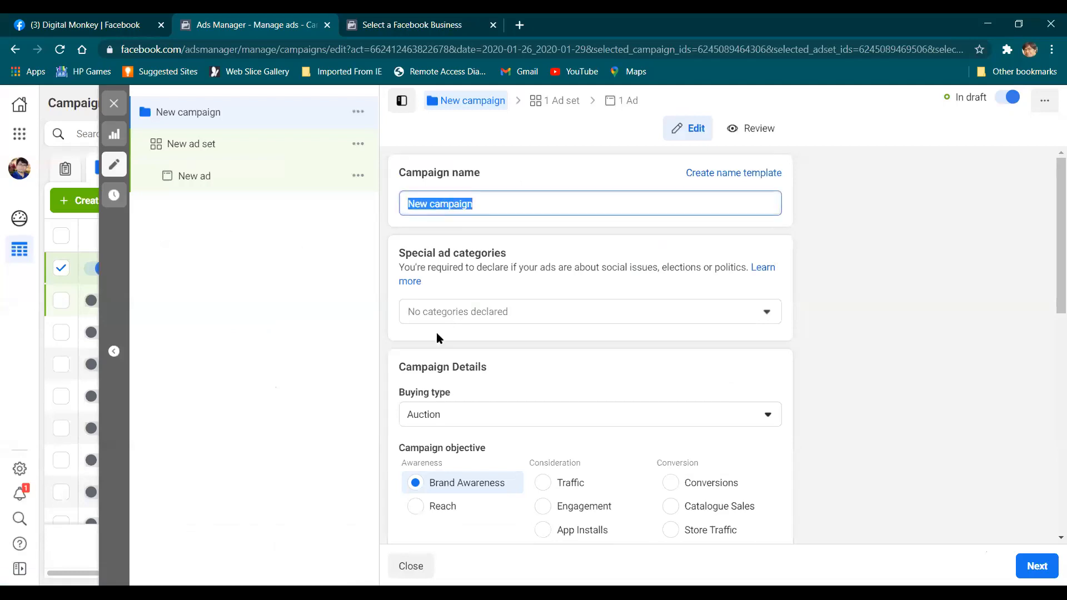
{"action": "type", "text": "Digital "}
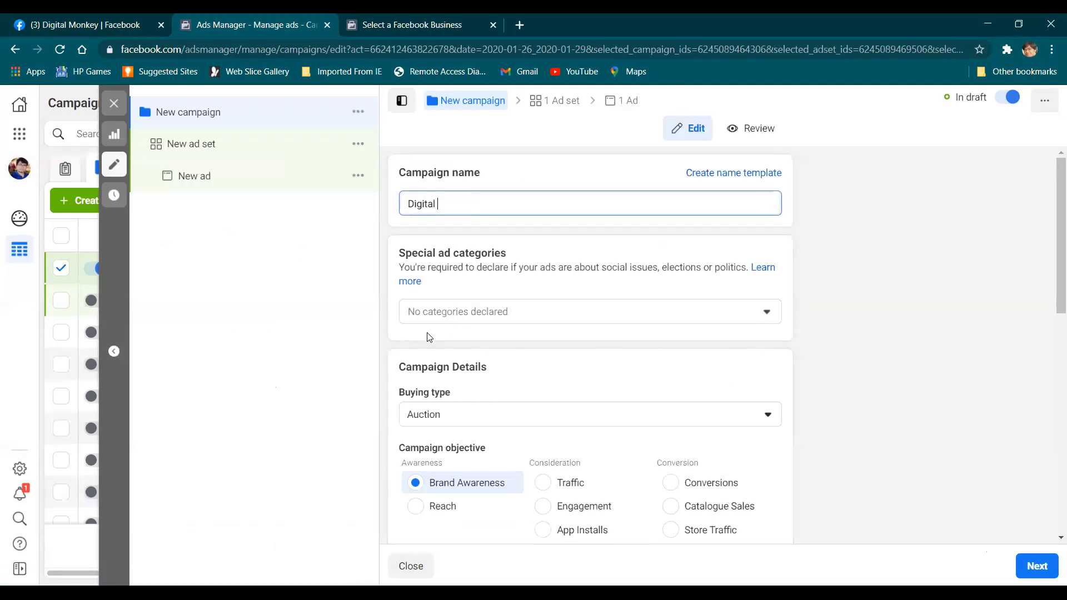
{"action": "type", "text": "Marketing"}
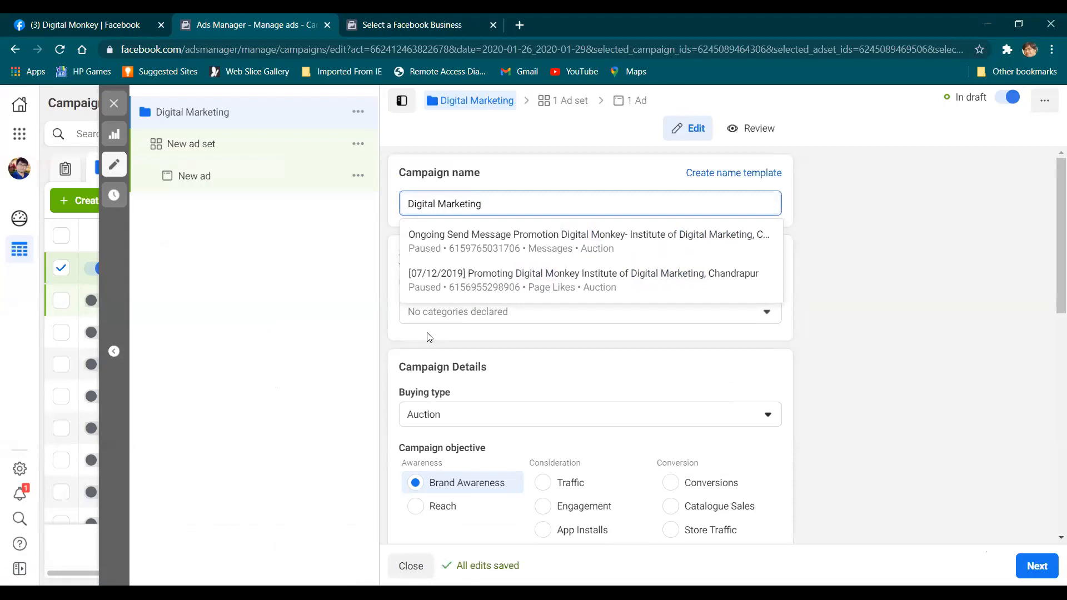
{"action": "type", "text": " Bran"}
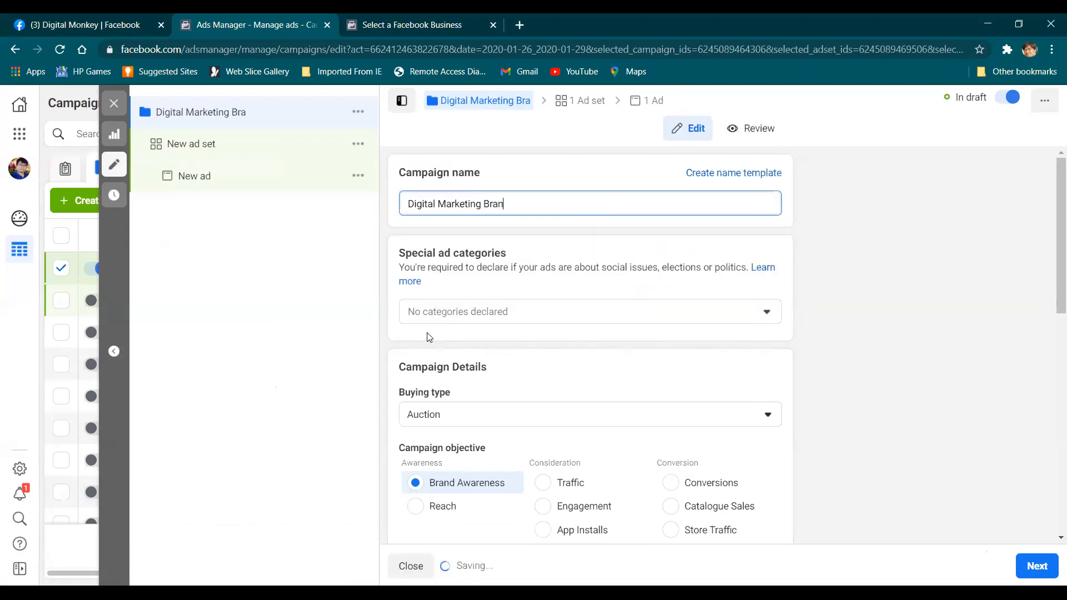
{"action": "type", "text": " A"}
{"action": "type", "text": "D"}
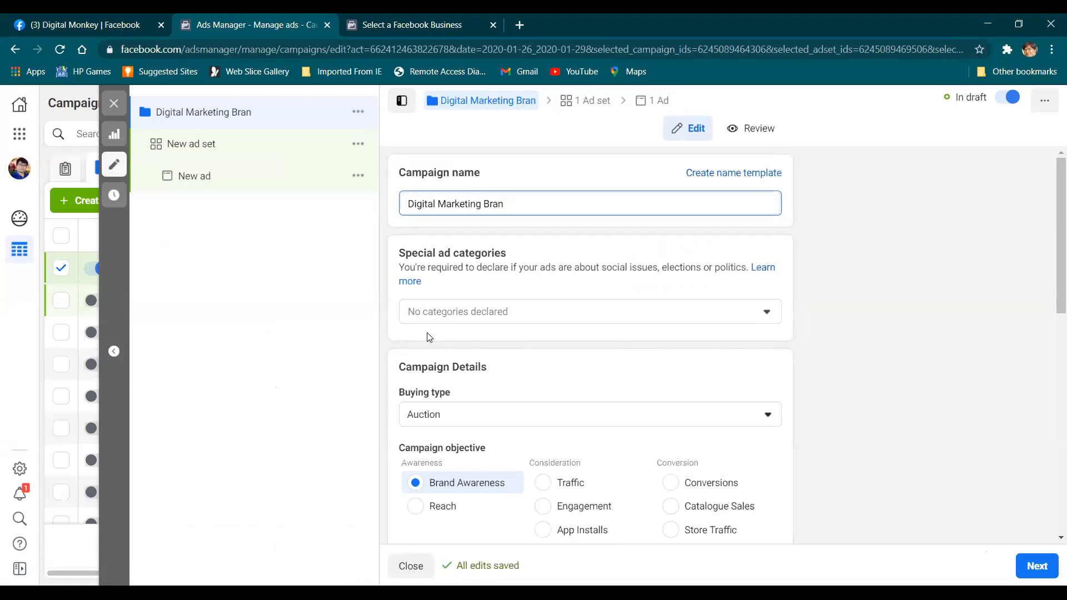
{"action": "type", "text": " AWar"}
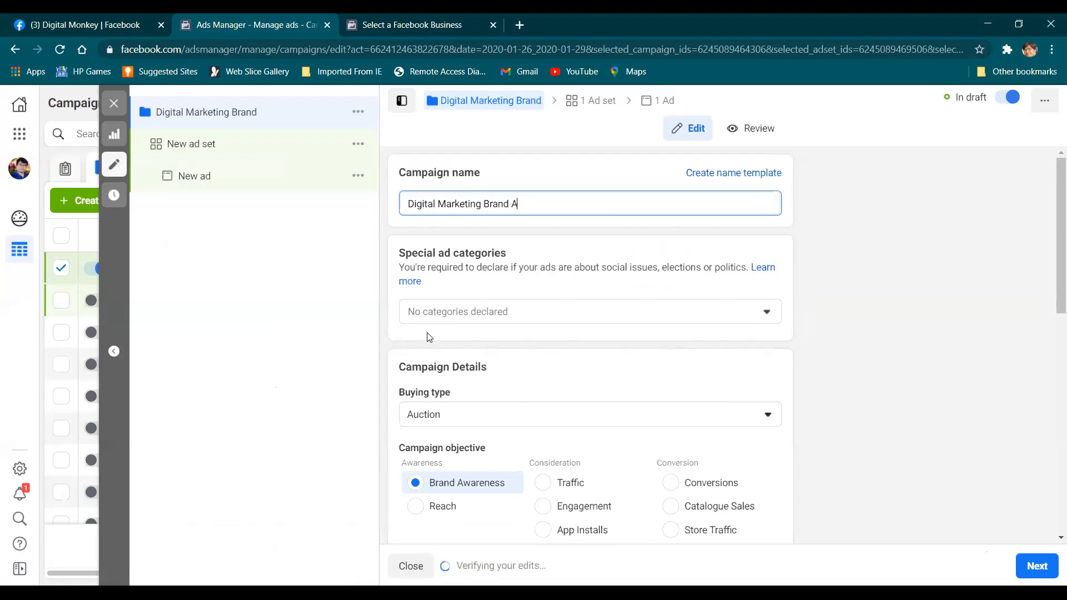
{"action": "key", "text": "BackSpace"}
{"action": "key", "text": "BackSpace"}
{"action": "type", "text": "wr"}
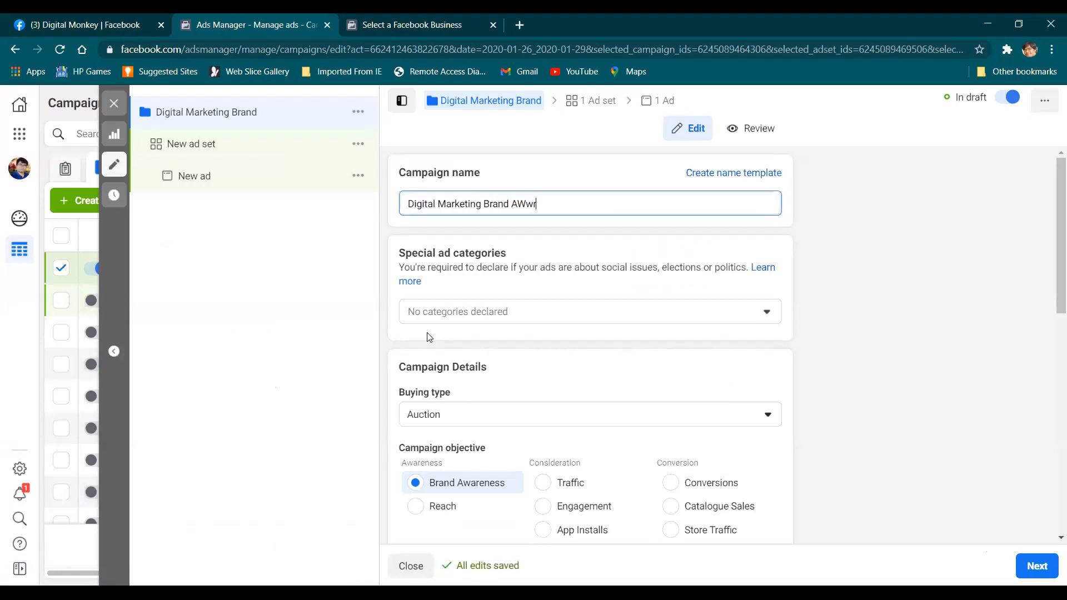
{"action": "type", "text": "war"}
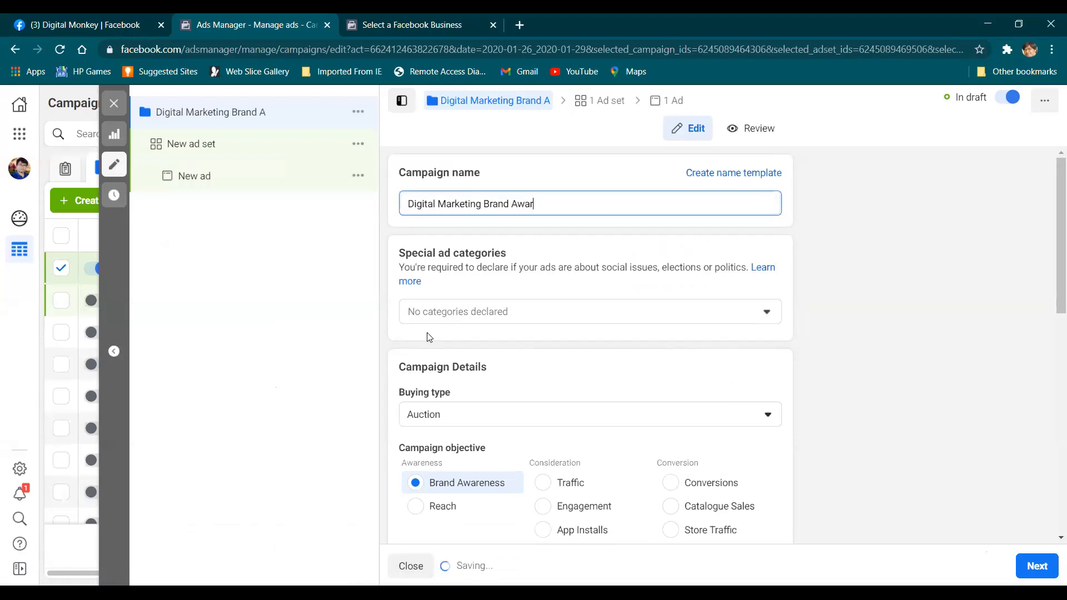
{"action": "type", "text": "e SAMPLE"}
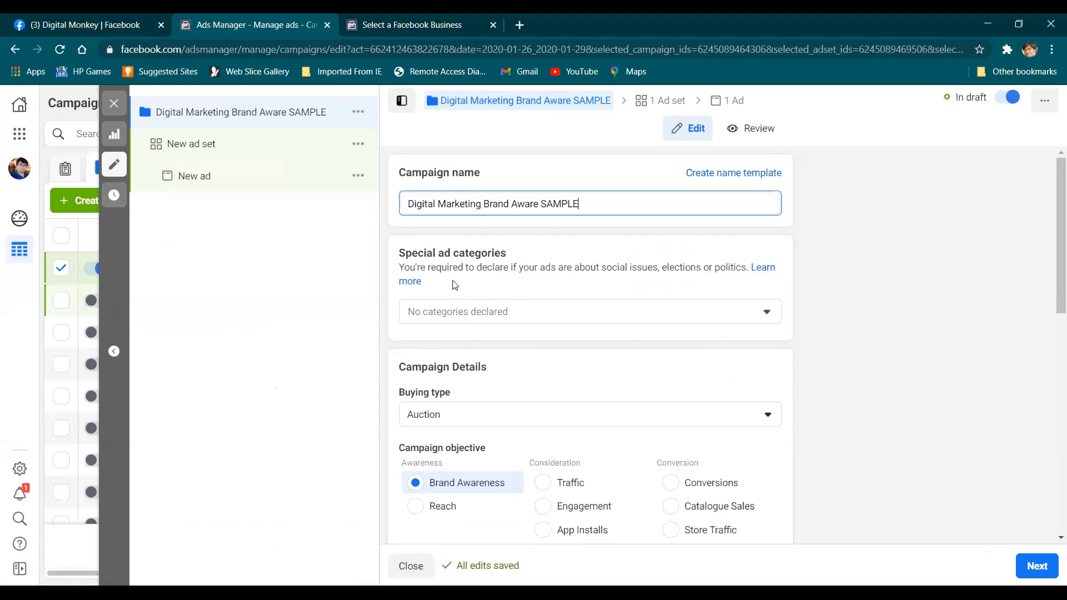
Step: Look over the campaign objectives and the special ad categories choices without declaring a category
{"action": "scroll", "coordinate": [559, 302], "scroll_direction": "down", "scroll_amount": 5}
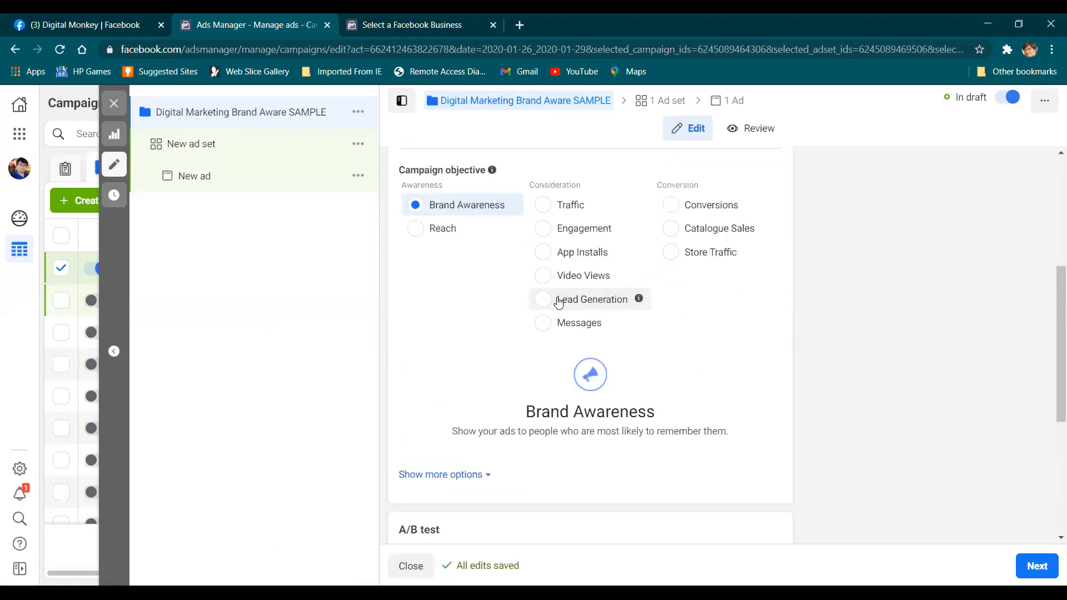
{"action": "scroll", "coordinate": [474, 287], "scroll_direction": "up", "scroll_amount": 1}
{"action": "scroll", "coordinate": [503, 311], "scroll_direction": "up", "scroll_amount": 4}
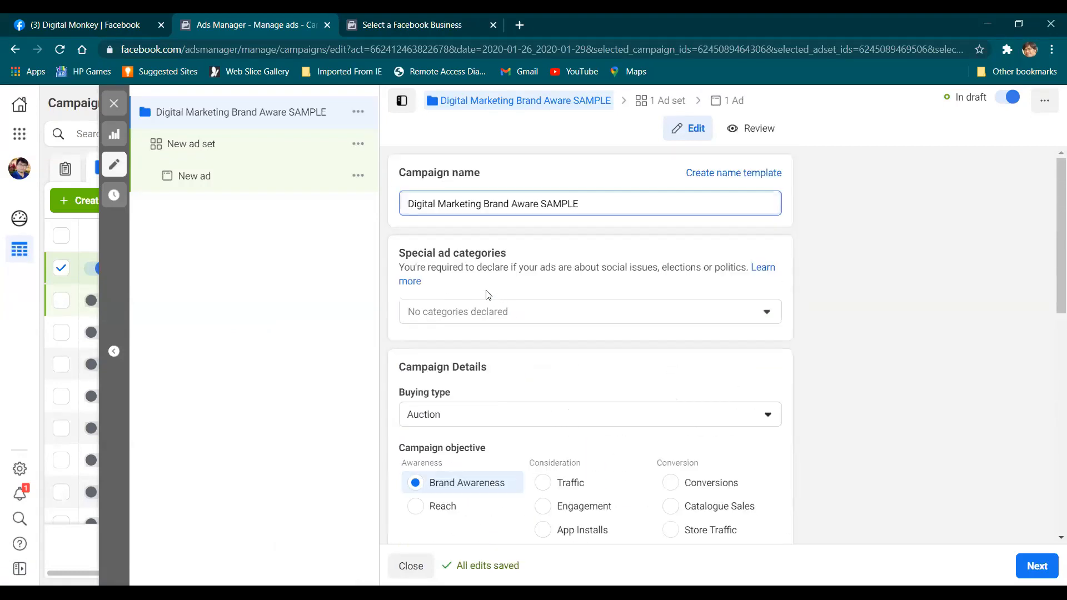
{"action": "left_click", "coordinate": [503, 314]}
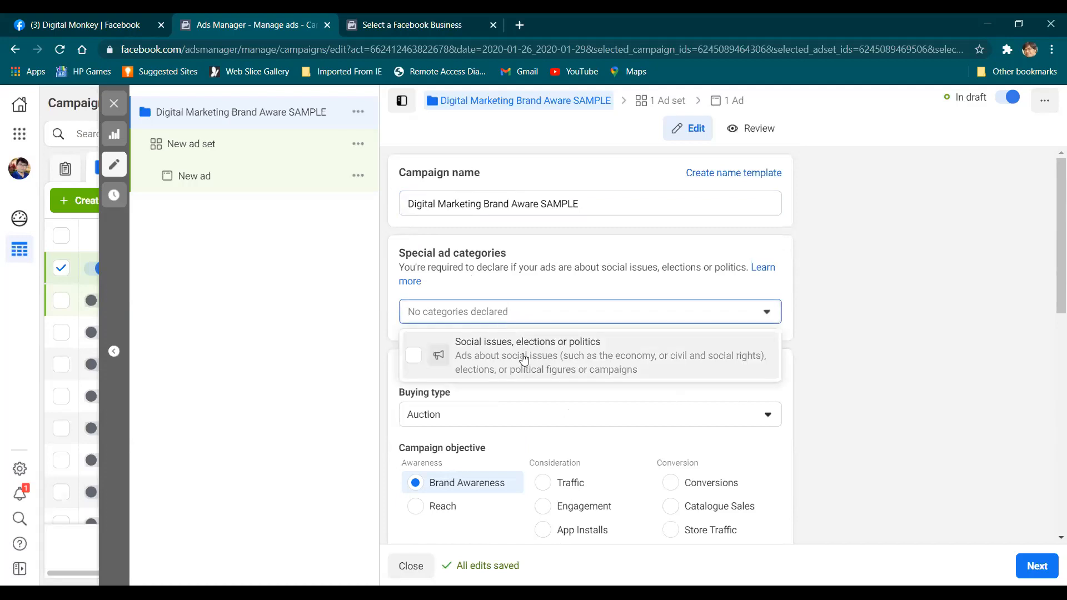
{"action": "left_click", "coordinate": [841, 321]}
Step: Turn campaign budget optimisation on to view its budget and bid strategy settings, and switch it back off
{"action": "scroll", "coordinate": [686, 336], "scroll_direction": "down", "scroll_amount": 7}
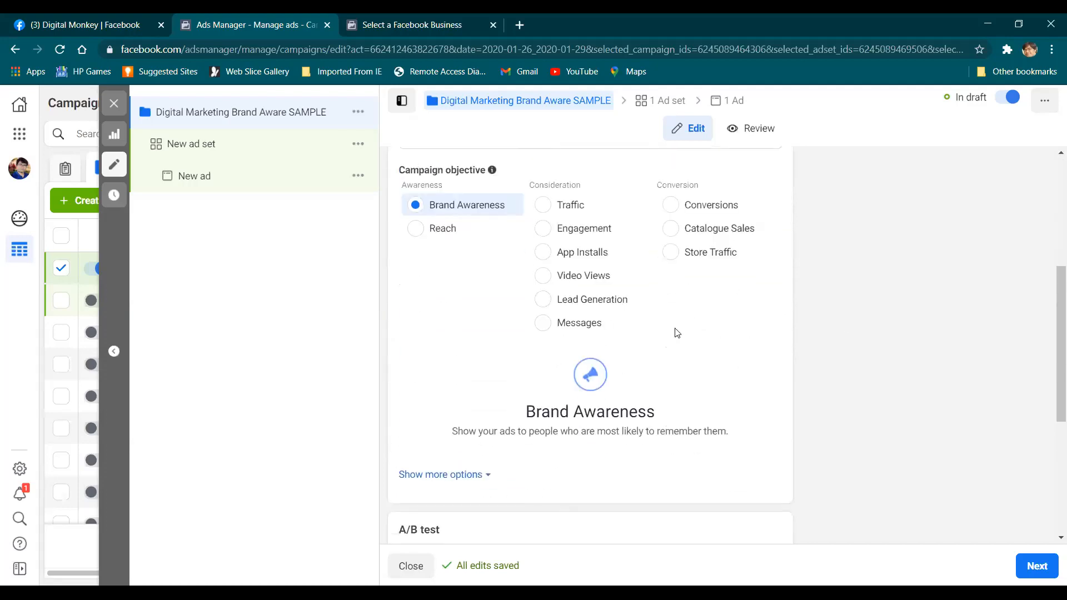
{"action": "scroll", "coordinate": [582, 360], "scroll_direction": "down", "scroll_amount": 2}
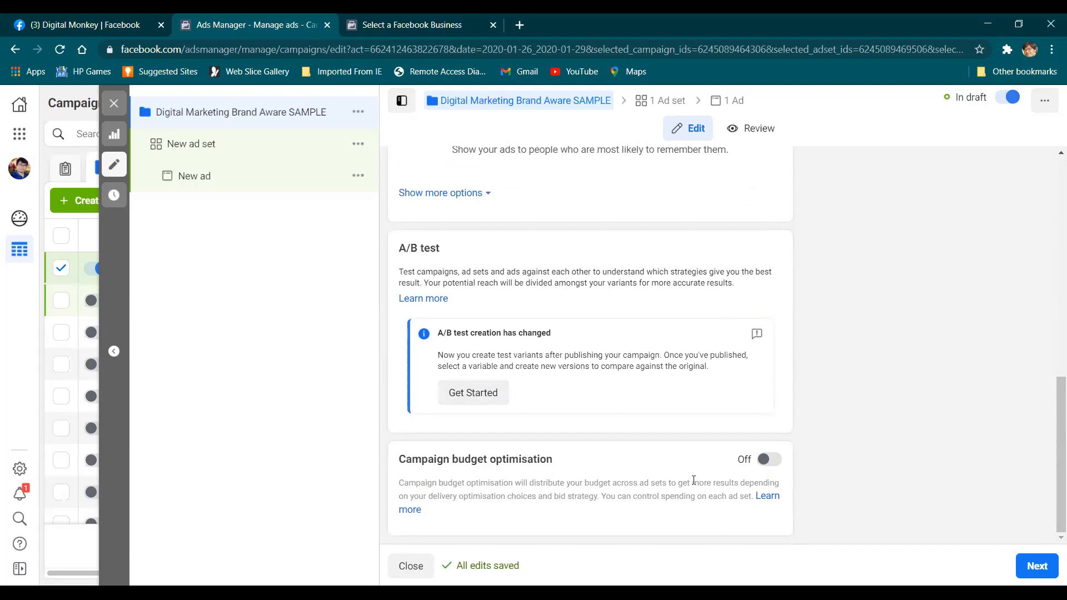
{"action": "left_click", "coordinate": [769, 459]}
{"action": "scroll", "coordinate": [670, 433], "scroll_direction": "down", "scroll_amount": 2}
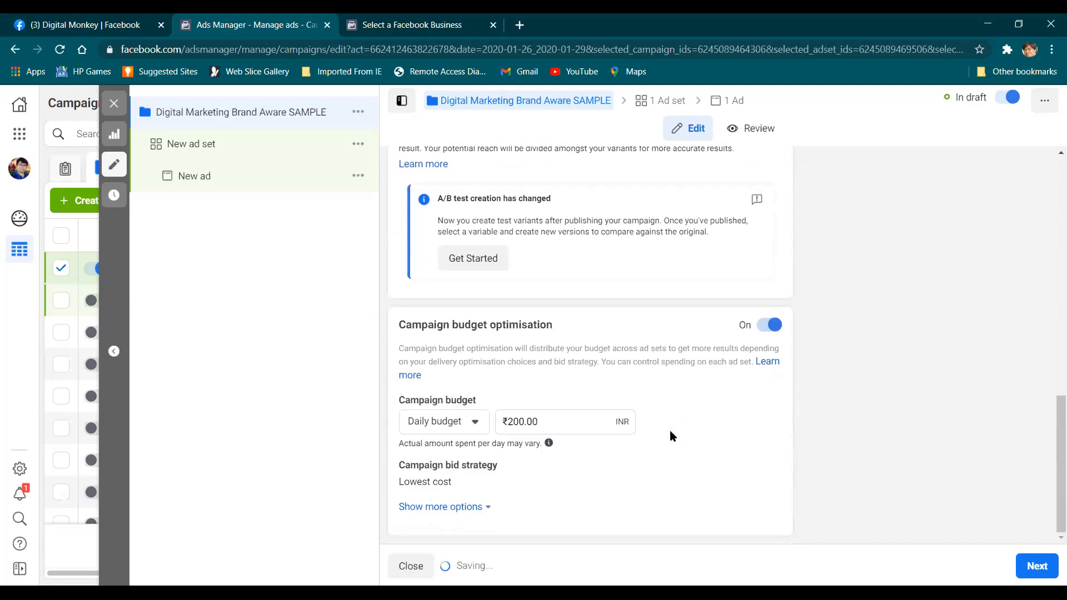
{"action": "left_click", "coordinate": [765, 328]}
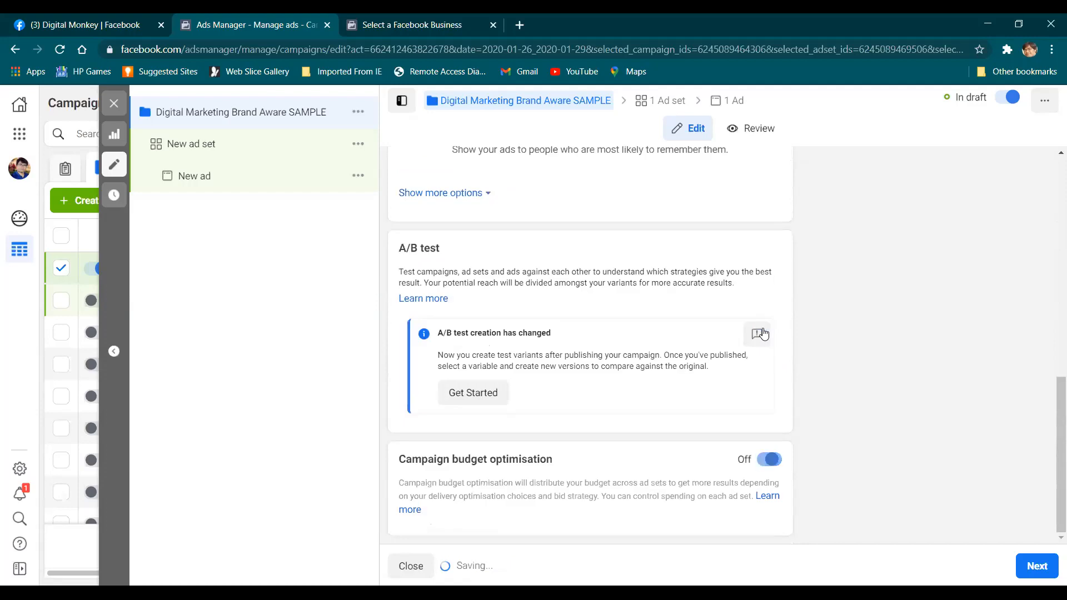
{"action": "left_click", "coordinate": [771, 461]}
{"action": "scroll", "coordinate": [611, 428], "scroll_direction": "down", "scroll_amount": 2}
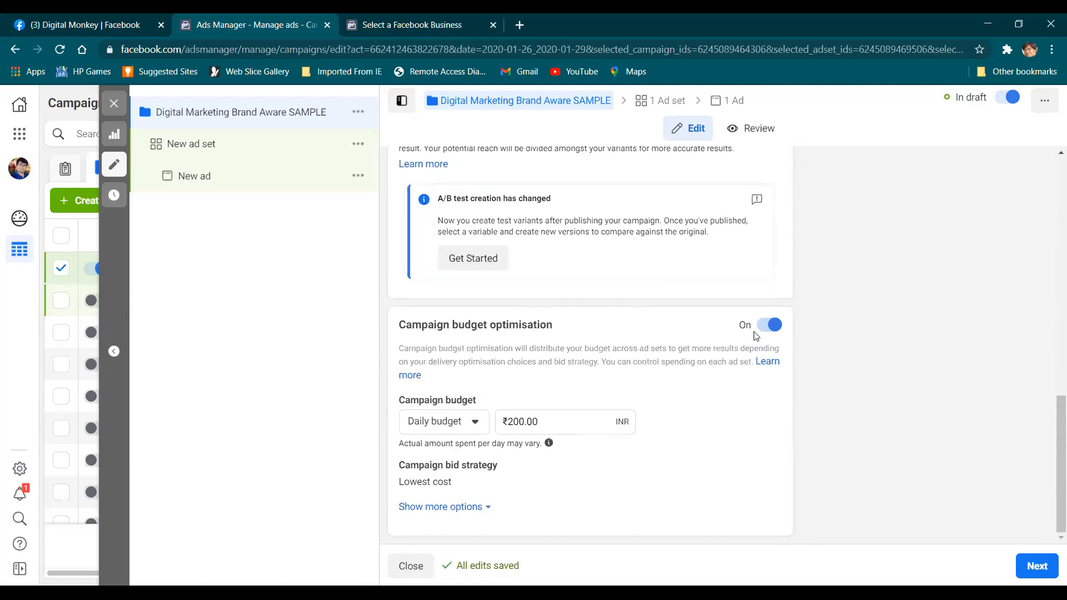
{"action": "left_click", "coordinate": [768, 326]}
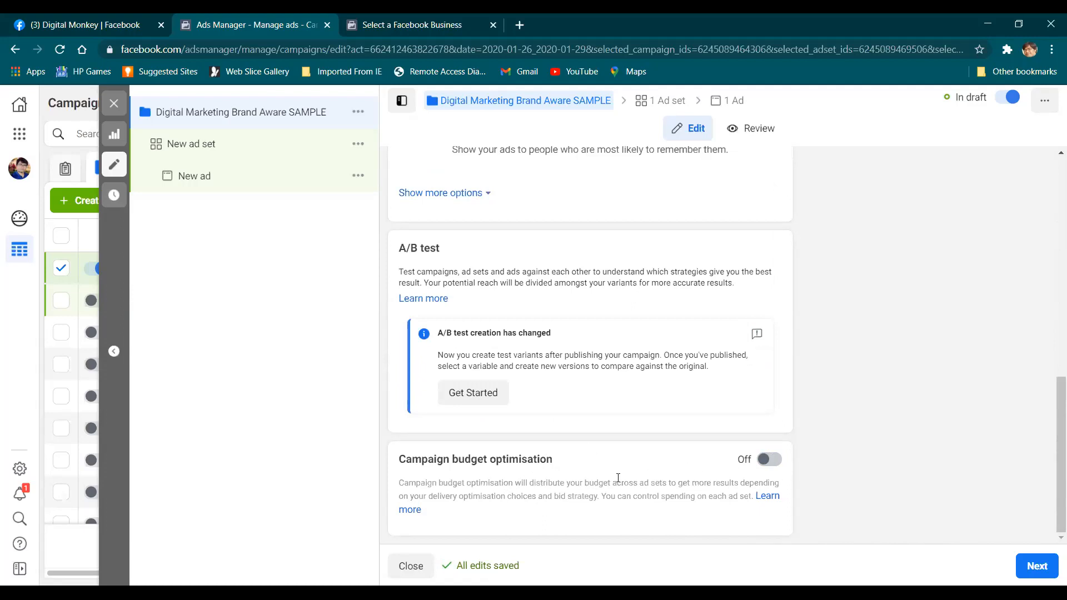
Step: Review the campaign's A/B test and objective sections, and continue to the ad set settings
{"action": "scroll", "coordinate": [671, 473], "scroll_direction": "up", "scroll_amount": 1}
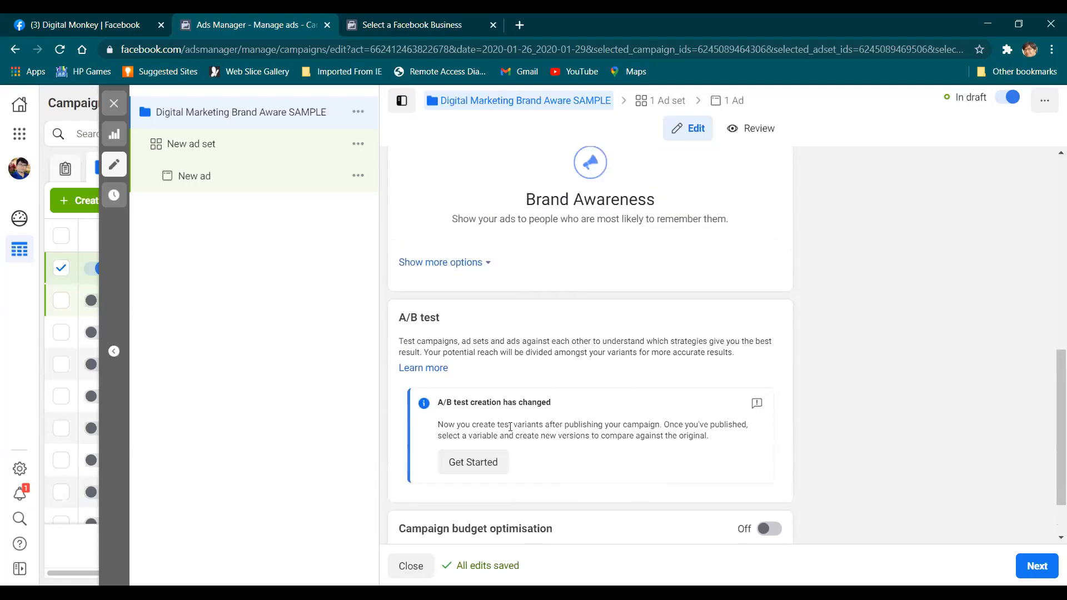
{"action": "scroll", "coordinate": [510, 445], "scroll_direction": "down", "scroll_amount": 1}
{"action": "scroll", "coordinate": [611, 438], "scroll_direction": "up", "scroll_amount": 4}
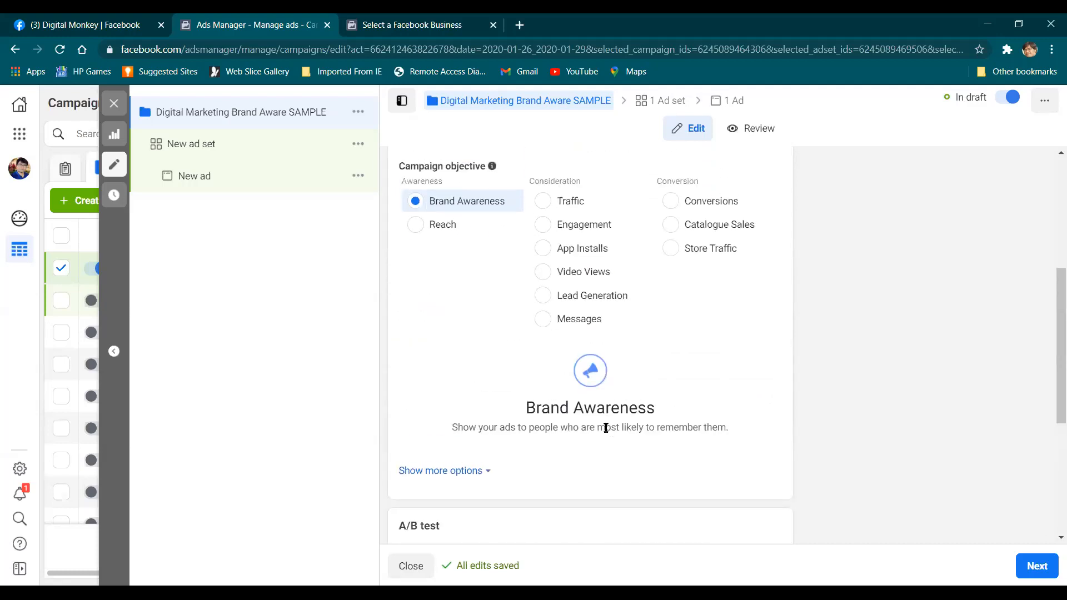
{"action": "scroll", "coordinate": [661, 418], "scroll_direction": "down", "scroll_amount": 4}
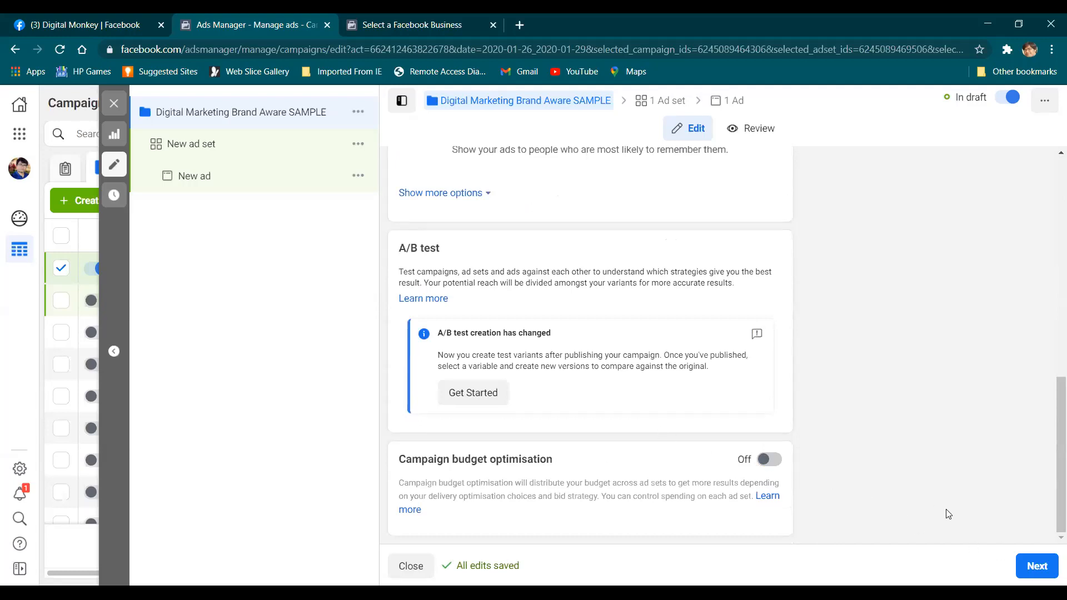
{"action": "left_click", "coordinate": [1027, 567]}
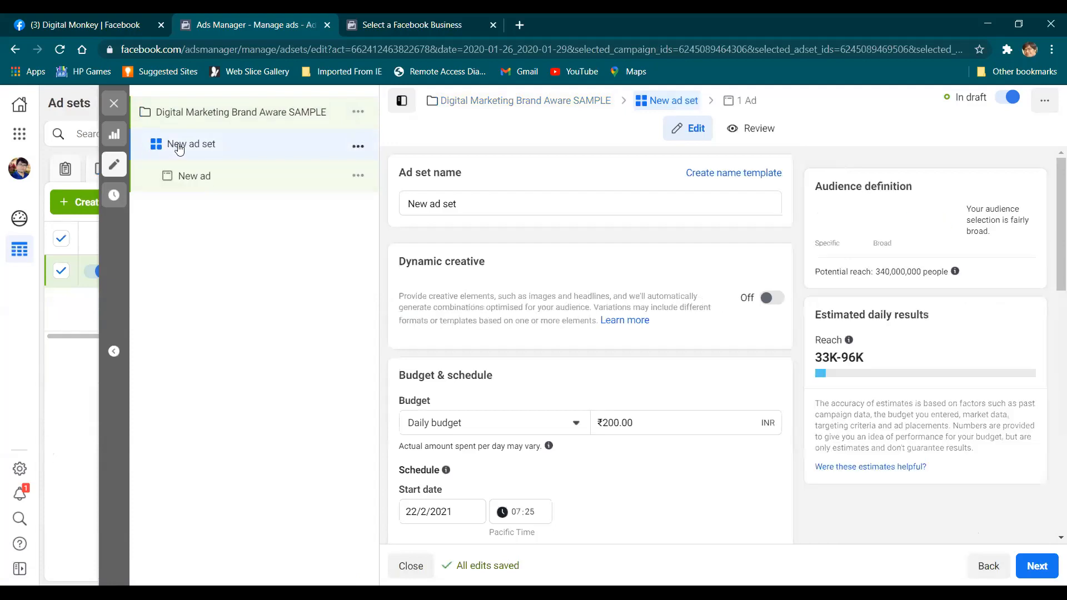
Step: Copy the campaign name Digital Marketing Brand Aware SAMPLE and use it as the ad set name
{"action": "double_click", "coordinate": [469, 206]}
{"action": "left_click", "coordinate": [297, 116]}
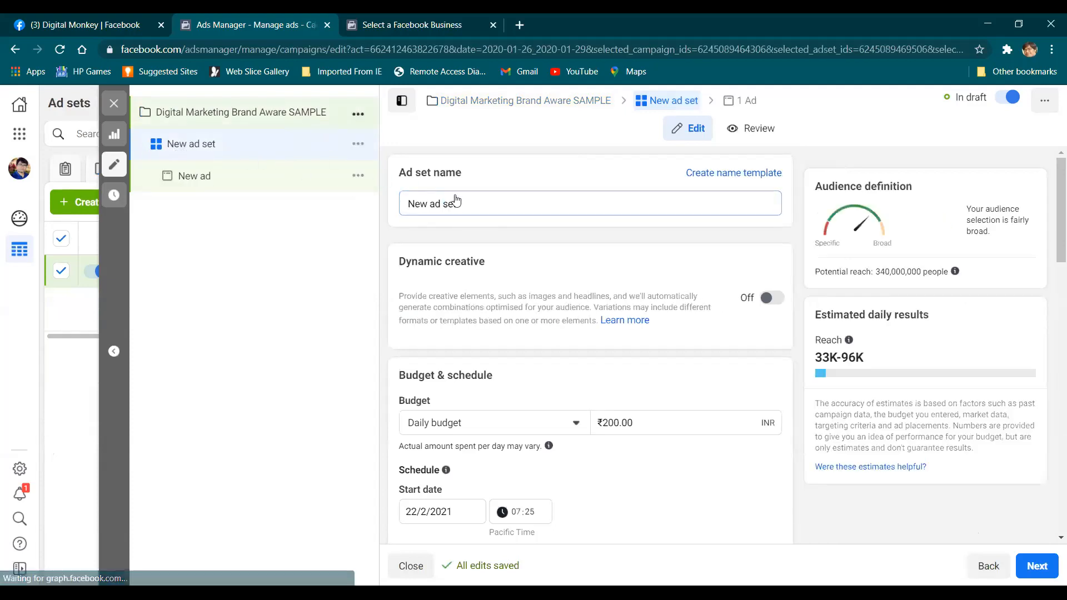
{"action": "left_click_drag", "start_coordinate": [586, 205], "coordinate": [366, 205]}
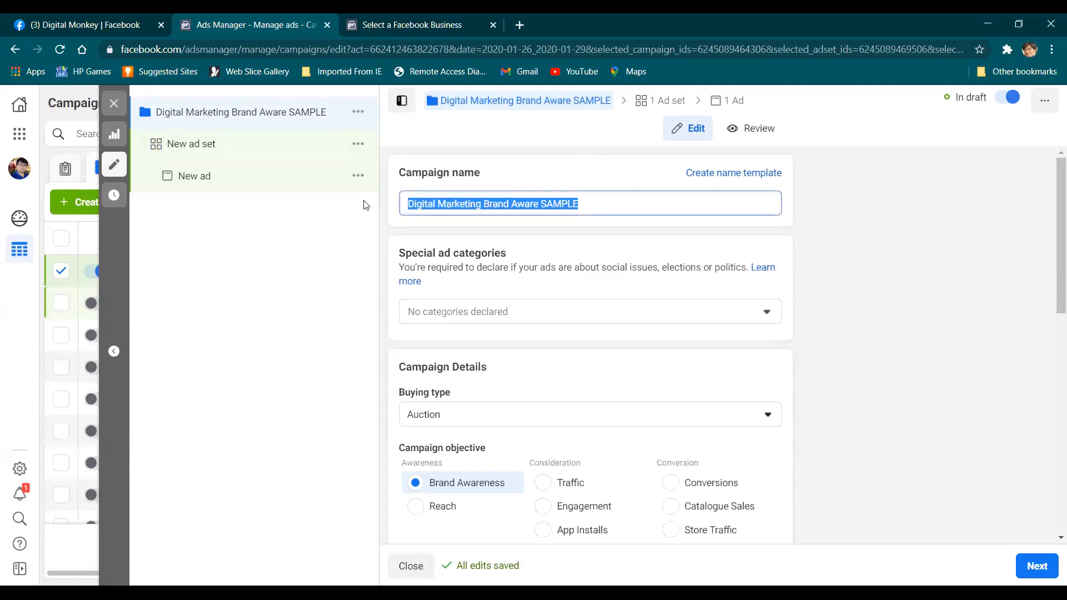
{"action": "right_click", "coordinate": [409, 206]}
{"action": "left_click", "coordinate": [476, 257]}
{"action": "left_click", "coordinate": [274, 151]}
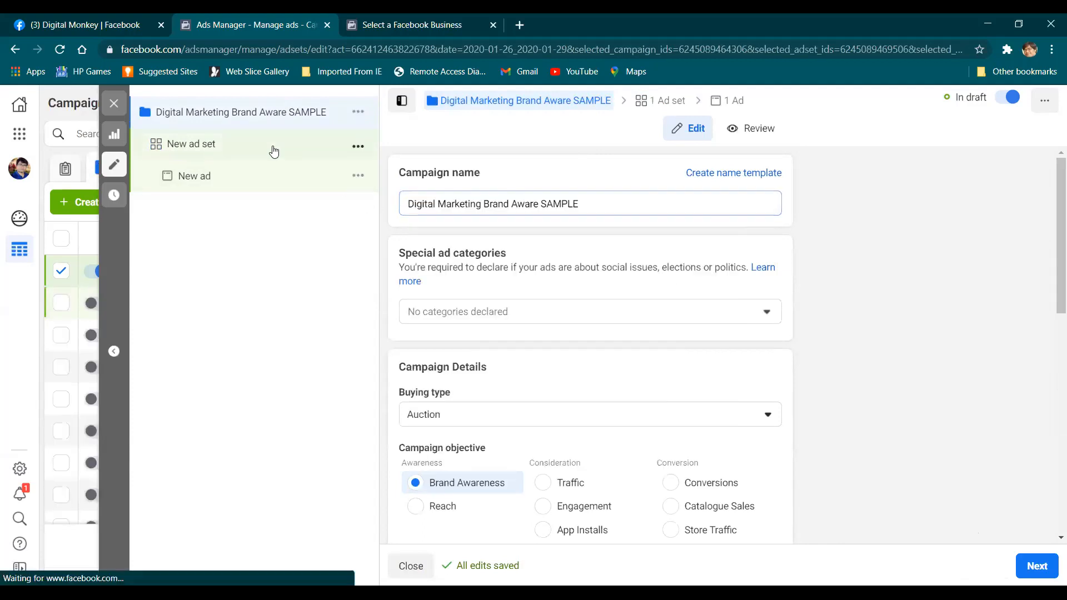
{"action": "left_click_drag", "start_coordinate": [478, 201], "coordinate": [390, 213]}
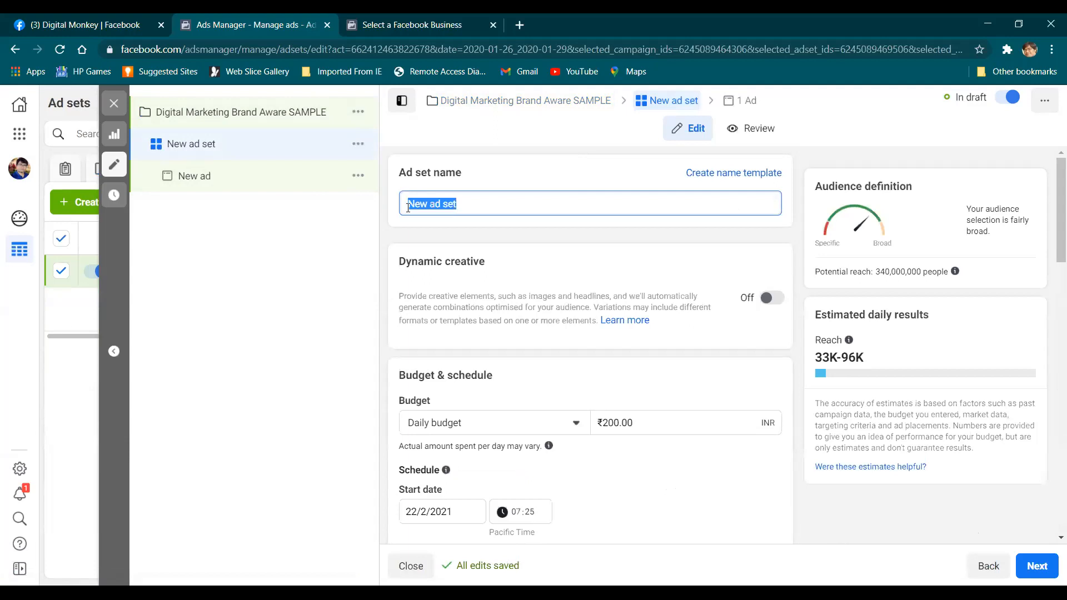
{"action": "right_click", "coordinate": [408, 208]}
{"action": "left_click", "coordinate": [444, 274]}
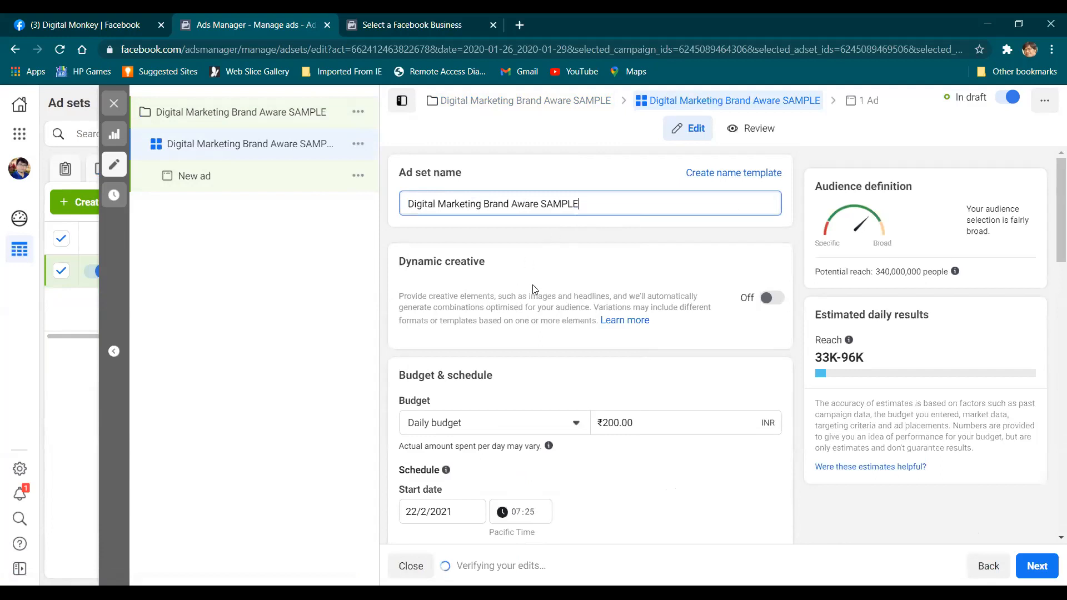
Step: Enable dynamic creative for the ad set to show its explanation, and turn it off again
{"action": "scroll", "coordinate": [534, 286], "scroll_direction": "down", "scroll_amount": 2}
{"action": "scroll", "coordinate": [458, 247], "scroll_direction": "up", "scroll_amount": 1}
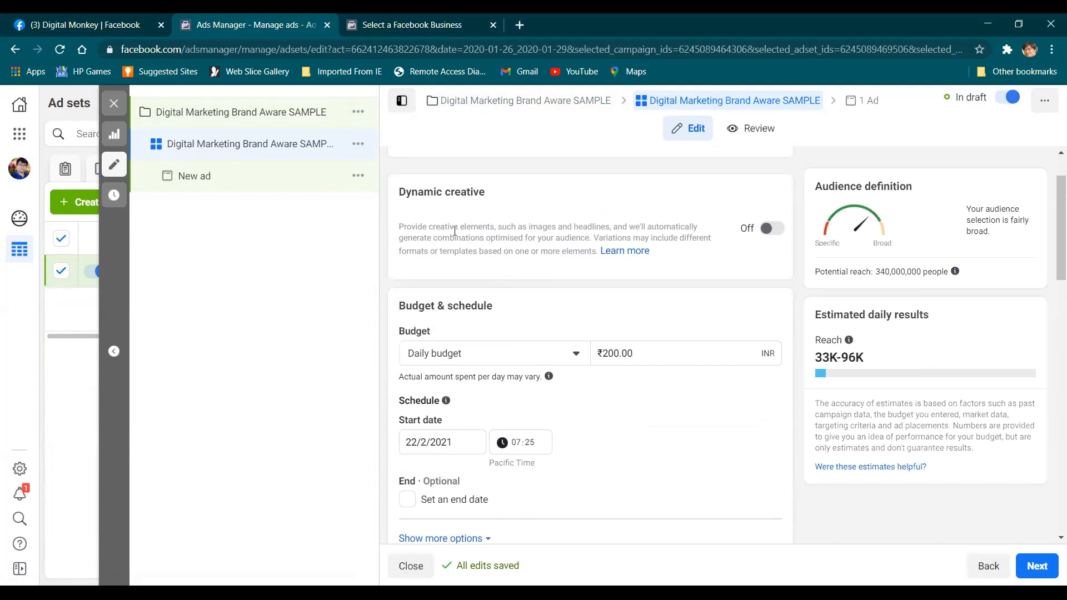
{"action": "left_click", "coordinate": [773, 228]}
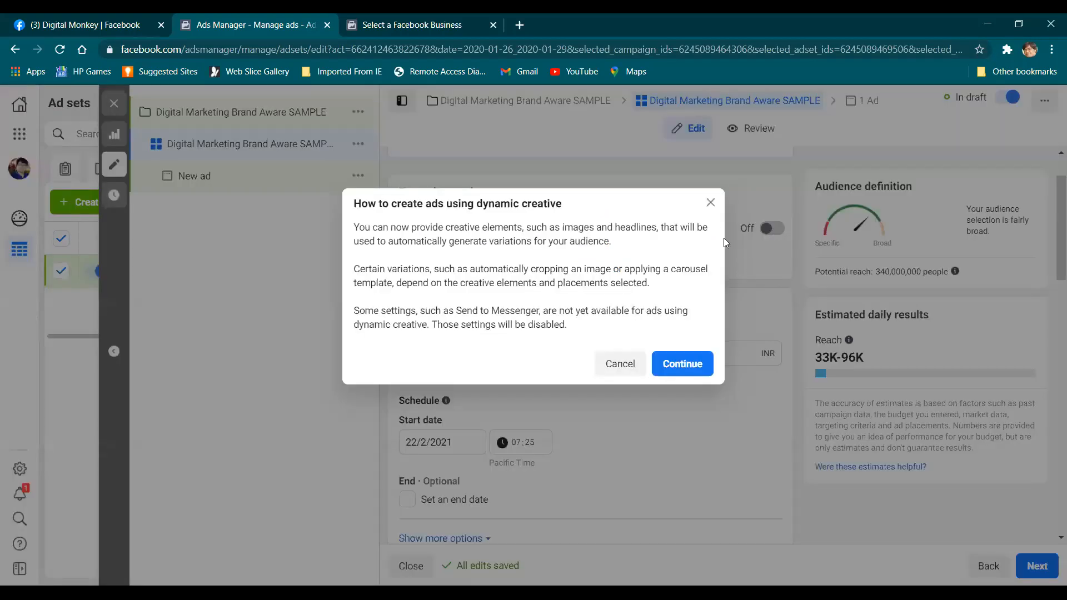
{"action": "left_click", "coordinate": [683, 364]}
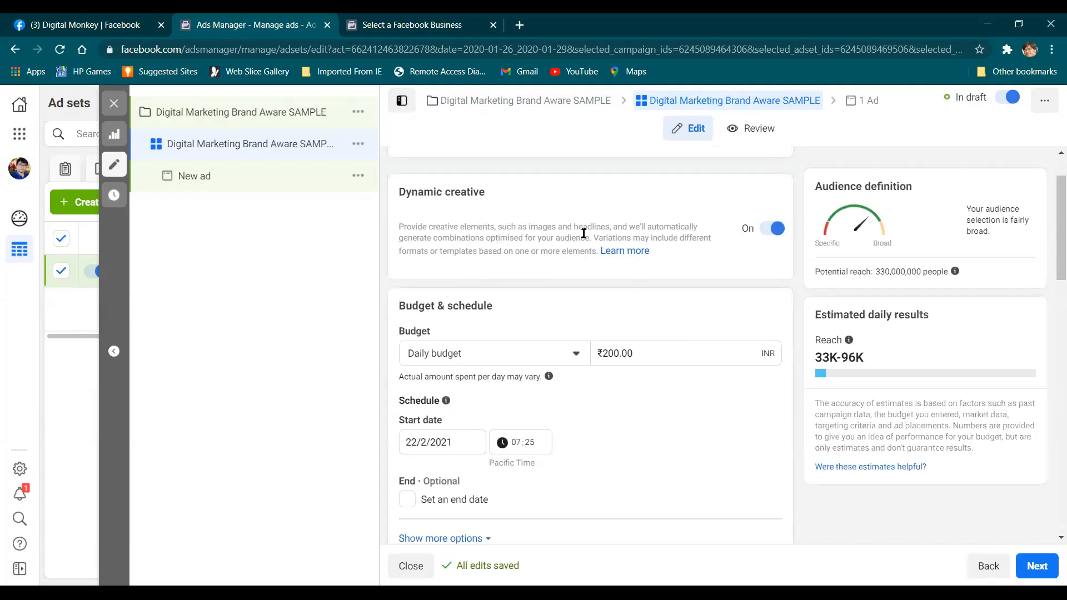
{"action": "left_click", "coordinate": [765, 238]}
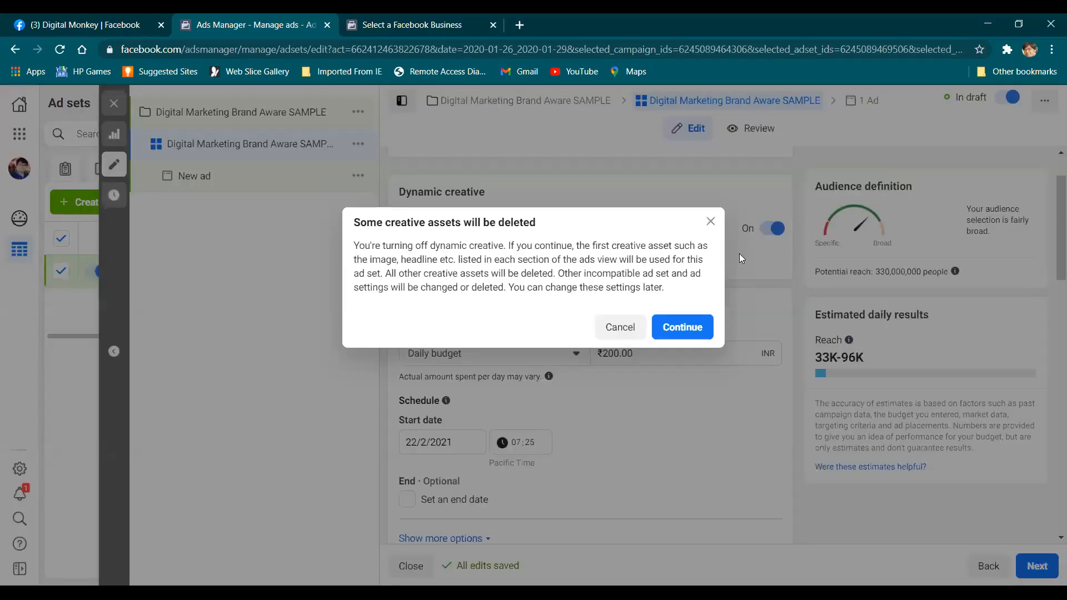
{"action": "left_click", "coordinate": [689, 328]}
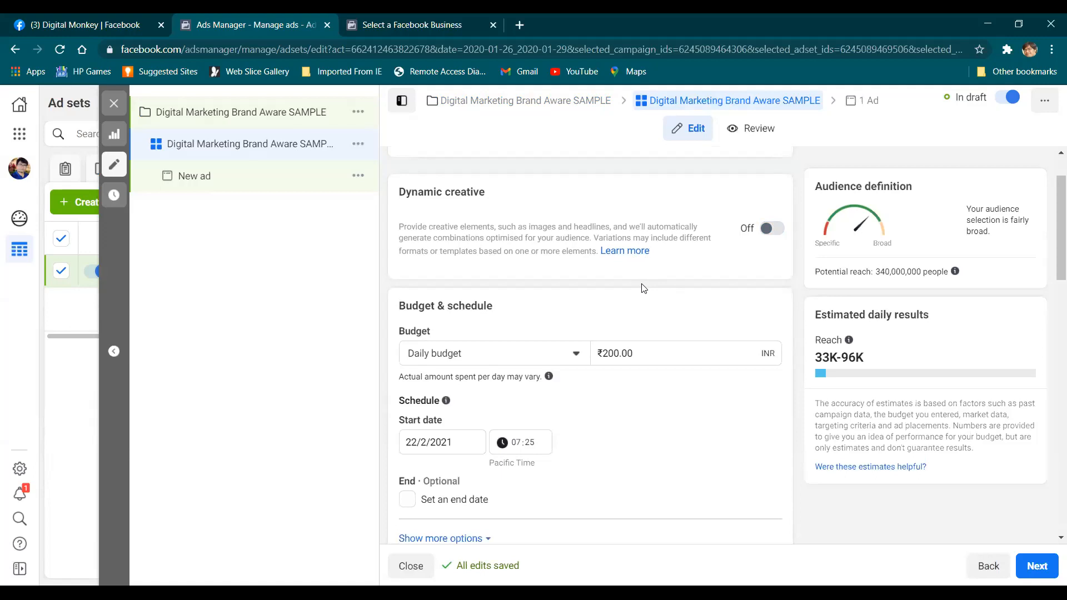
Step: Examine the ad set's budget and schedule settings, including the budget type, start date and optional end date
{"action": "scroll", "coordinate": [642, 288], "scroll_direction": "down", "scroll_amount": 3}
{"action": "scroll", "coordinate": [642, 288], "scroll_direction": "up", "scroll_amount": 3}
{"action": "scroll", "coordinate": [624, 306], "scroll_direction": "down", "scroll_amount": 3}
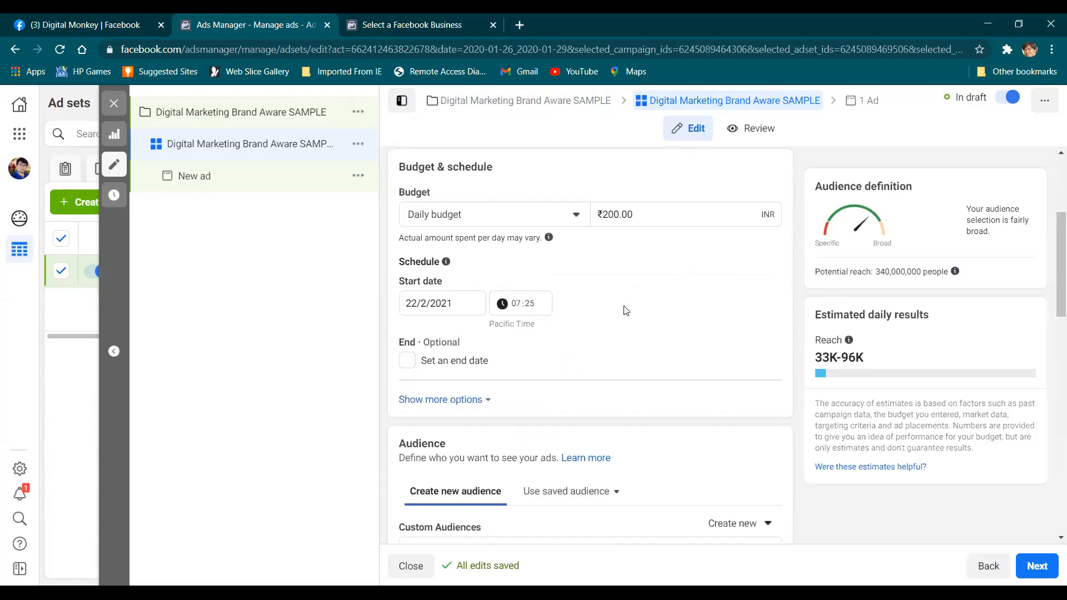
{"action": "scroll", "coordinate": [626, 311], "scroll_direction": "up", "scroll_amount": 2}
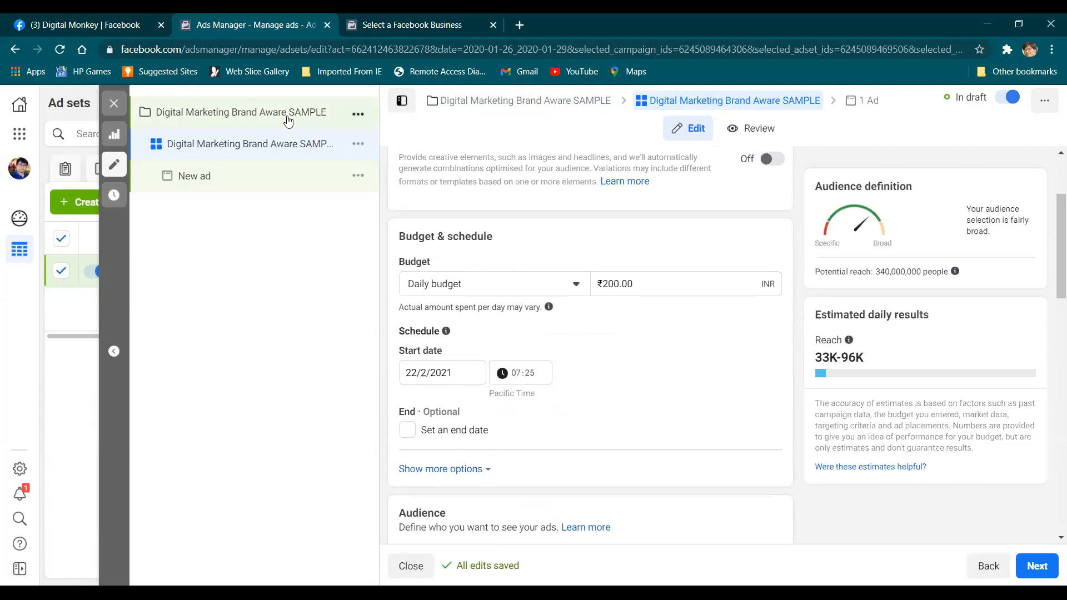
Step: Return to the campaign-level settings of Digital Marketing Brand Aware SAMPLE and enable campaign budget optimisation
{"action": "left_click", "coordinate": [237, 119]}
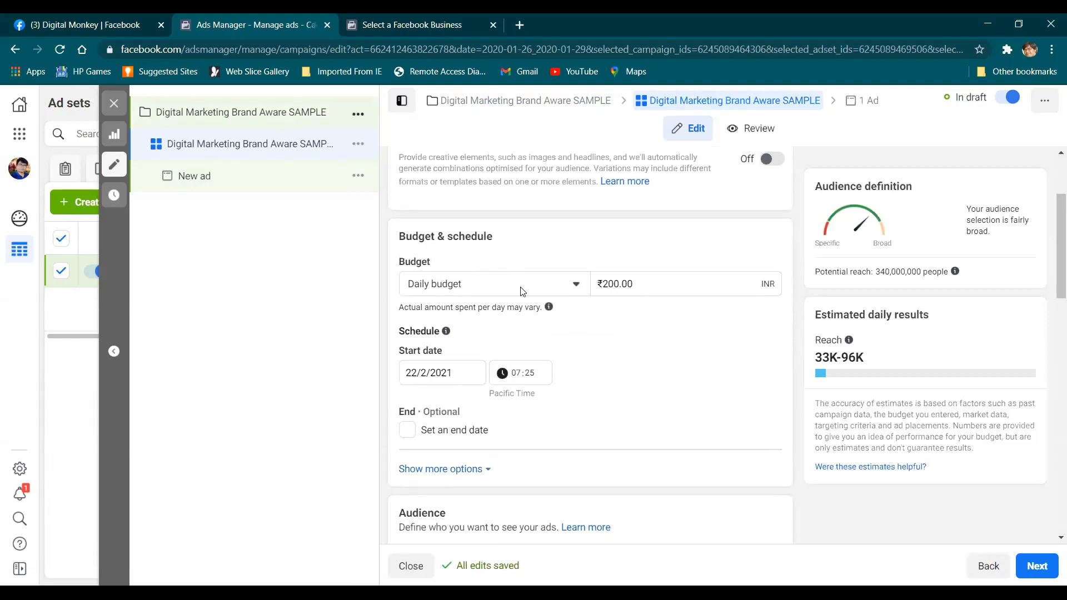
{"action": "scroll", "coordinate": [552, 372], "scroll_direction": "down", "scroll_amount": 8}
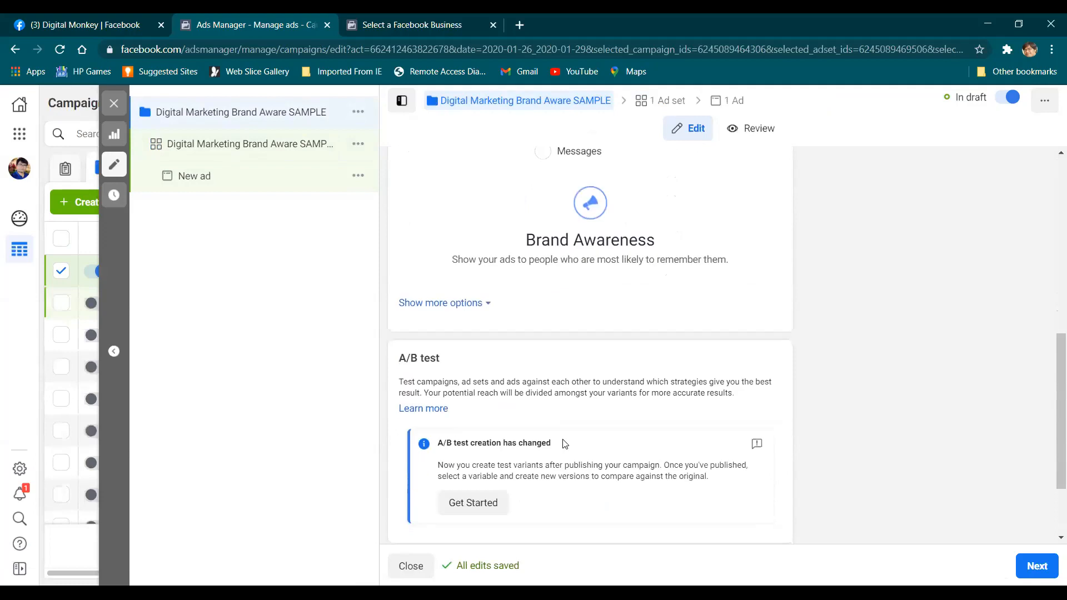
{"action": "scroll", "coordinate": [564, 444], "scroll_direction": "down", "scroll_amount": 2}
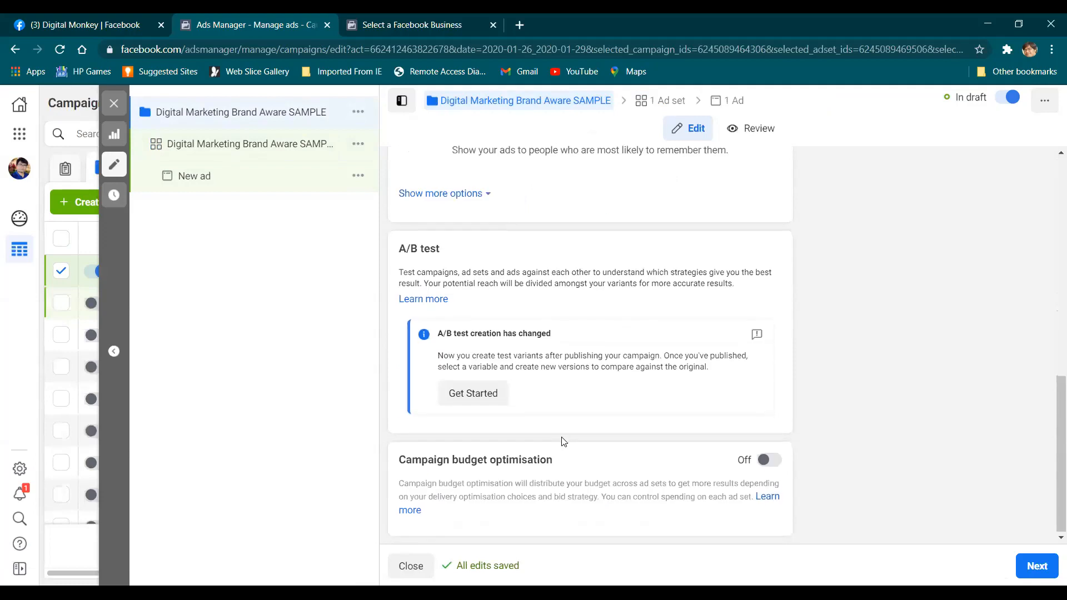
{"action": "left_click", "coordinate": [770, 459]}
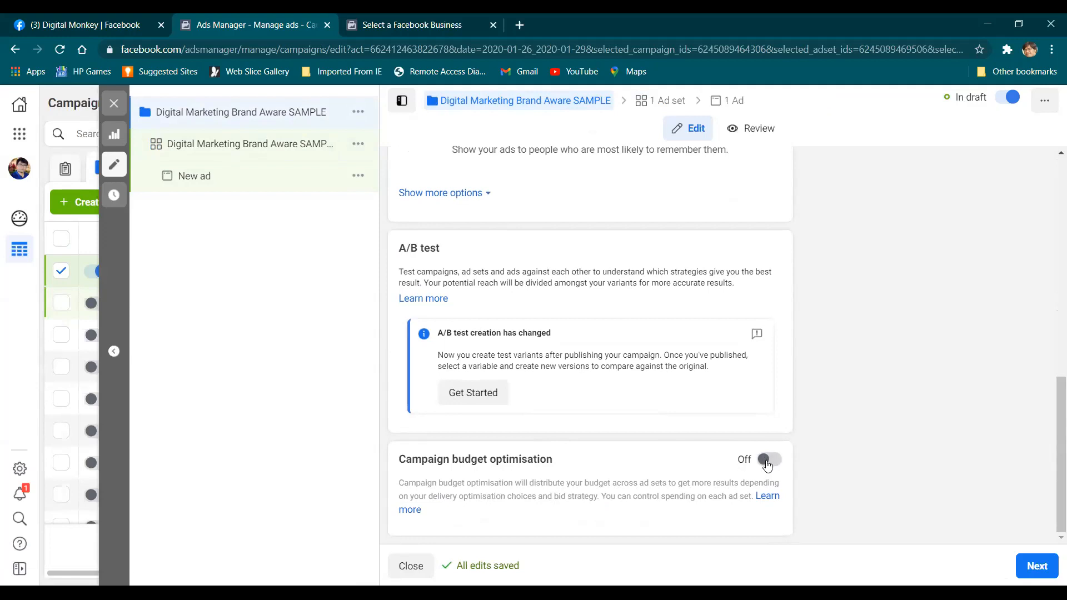
{"action": "scroll", "coordinate": [667, 472], "scroll_direction": "down", "scroll_amount": 2}
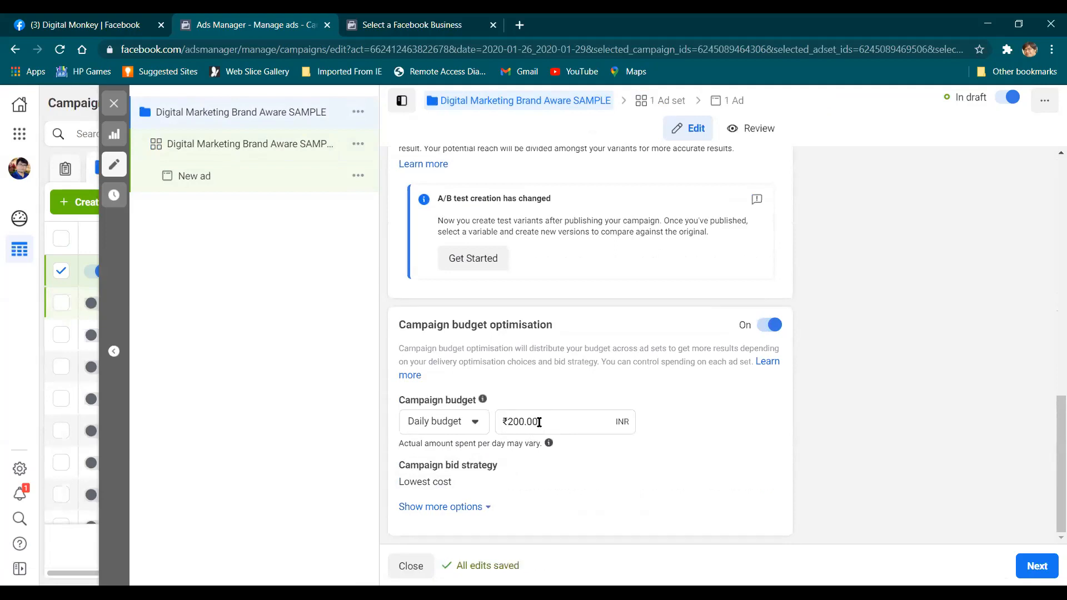
Step: Set the campaign's daily budget to ₹1,000
{"action": "left_click_drag", "start_coordinate": [539, 422], "coordinate": [504, 423]}
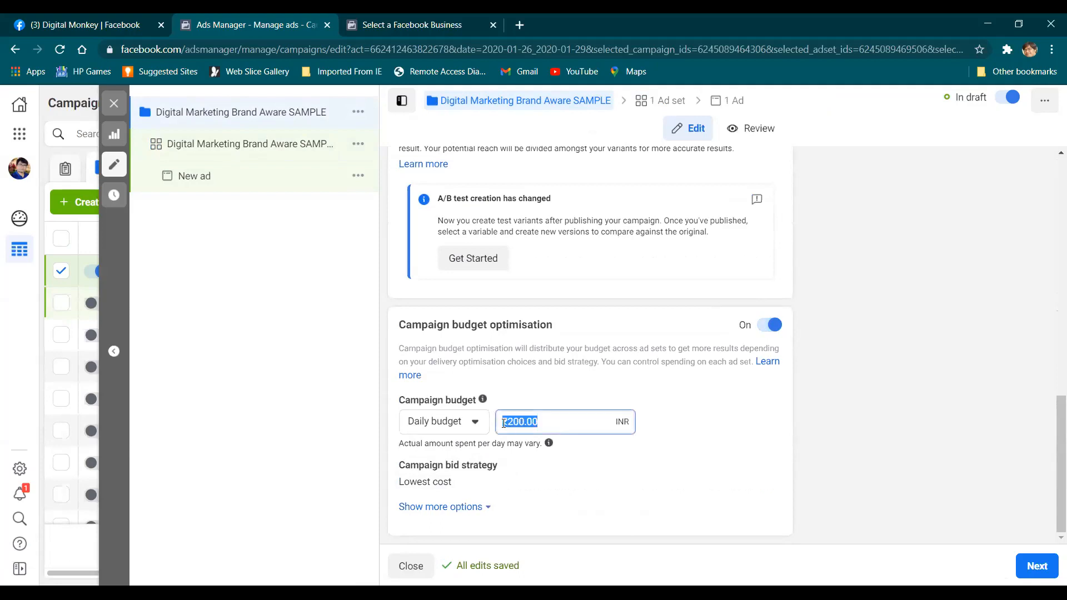
{"action": "left_click", "coordinate": [516, 423]}
{"action": "key", "text": "BackSpace"}
{"action": "type", "text": "10"}
{"action": "left_click", "coordinate": [578, 406]}
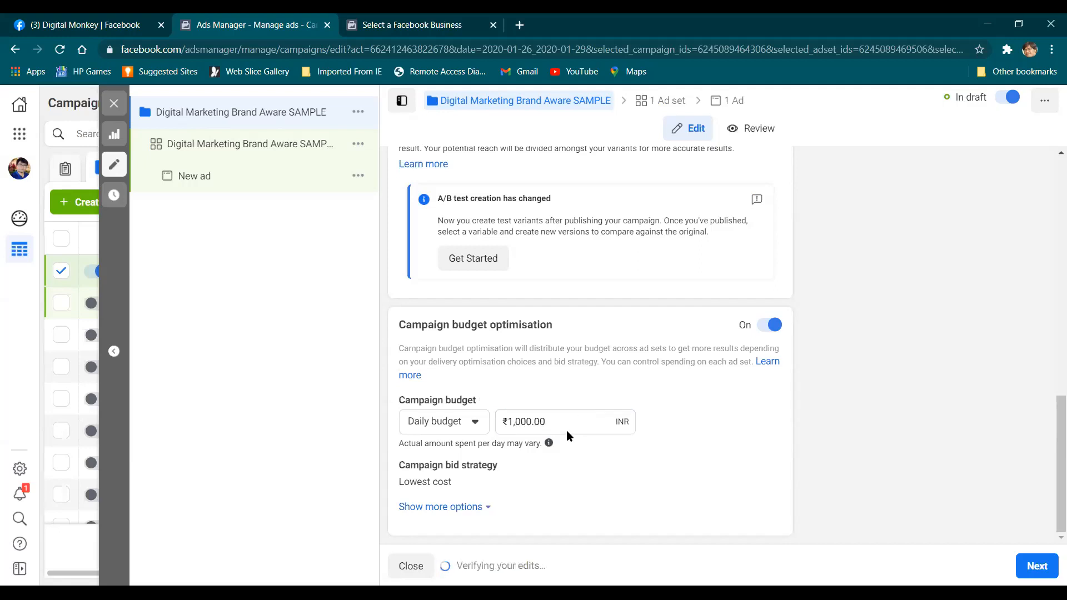
Step: Change the campaign budget type to Lifetime budget and set its amount to ₹10,000
{"action": "left_click", "coordinate": [474, 422]}
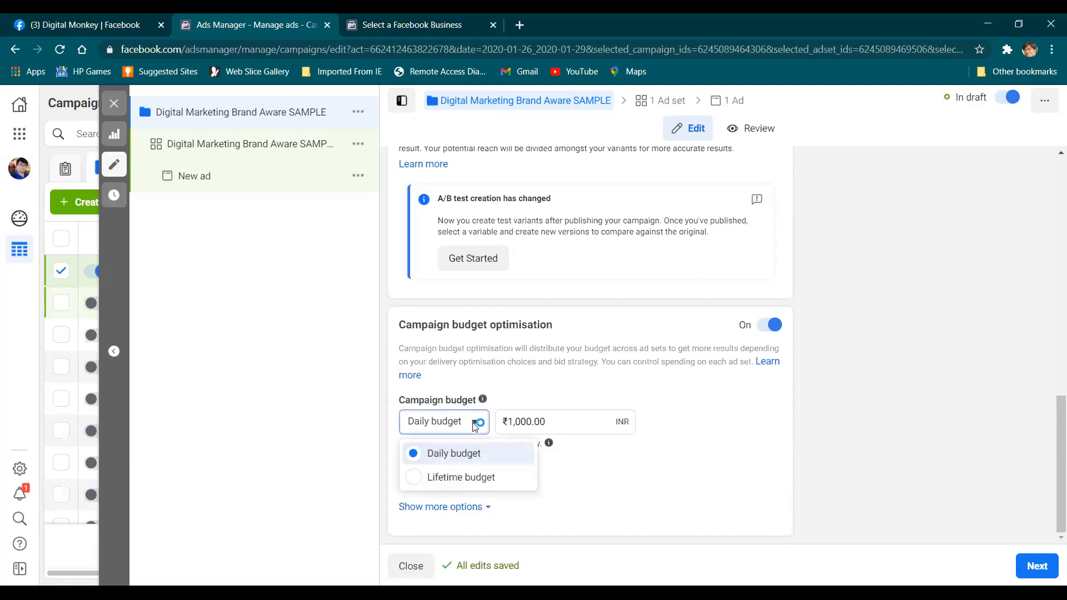
{"action": "left_click", "coordinate": [456, 479]}
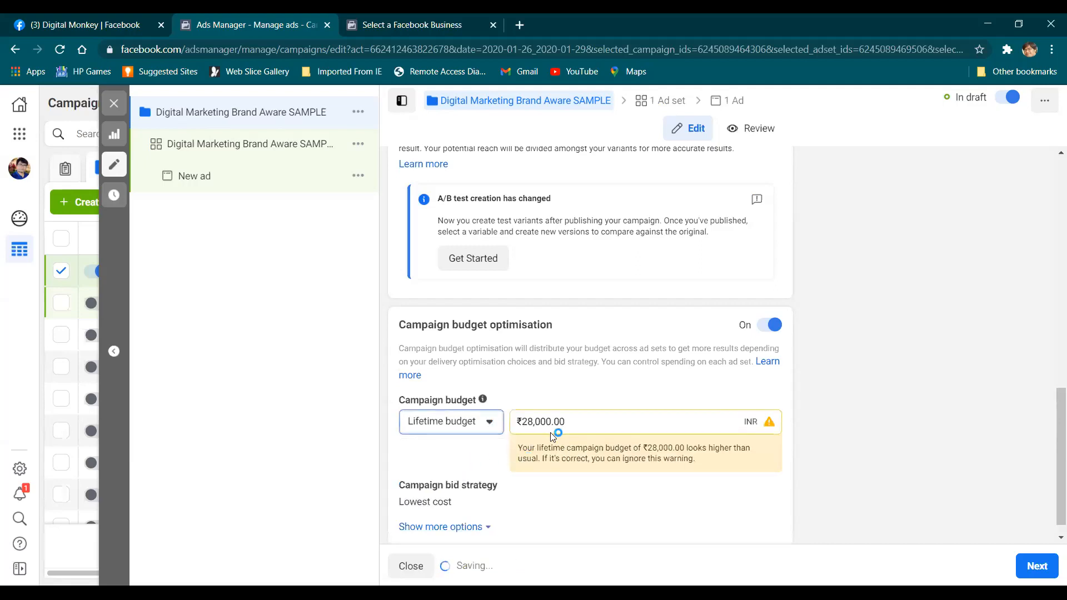
{"action": "left_click", "coordinate": [536, 422]}
{"action": "key", "text": "BackSpace"}
{"action": "key", "text": "BackSpace"}
{"action": "key", "text": "BackSpace"}
{"action": "key", "text": "BackSpace"}
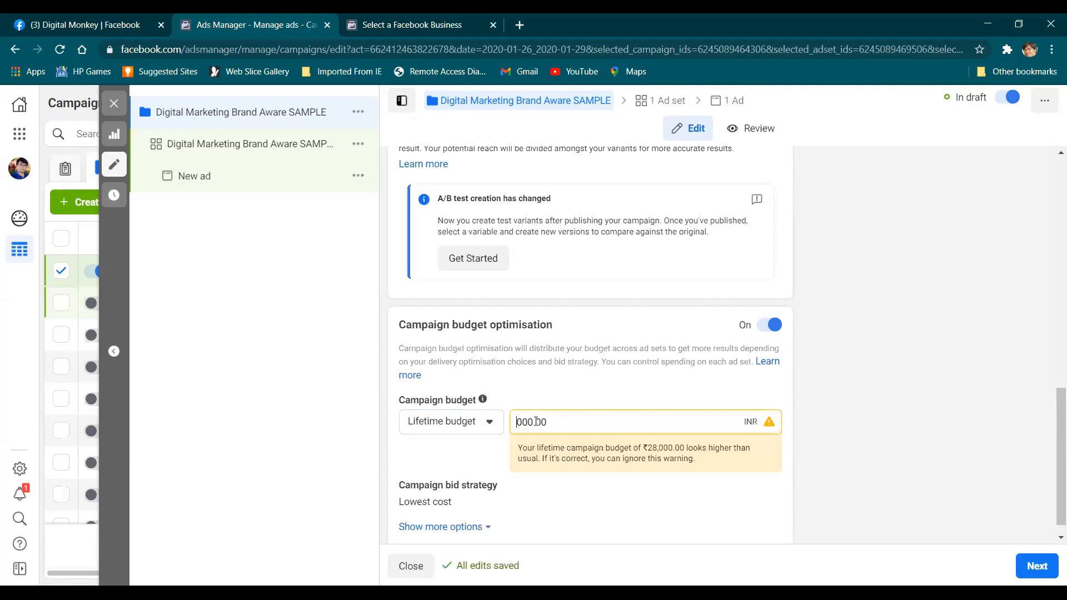
{"action": "type", "text": "10"}
{"action": "left_click", "coordinate": [622, 505]}
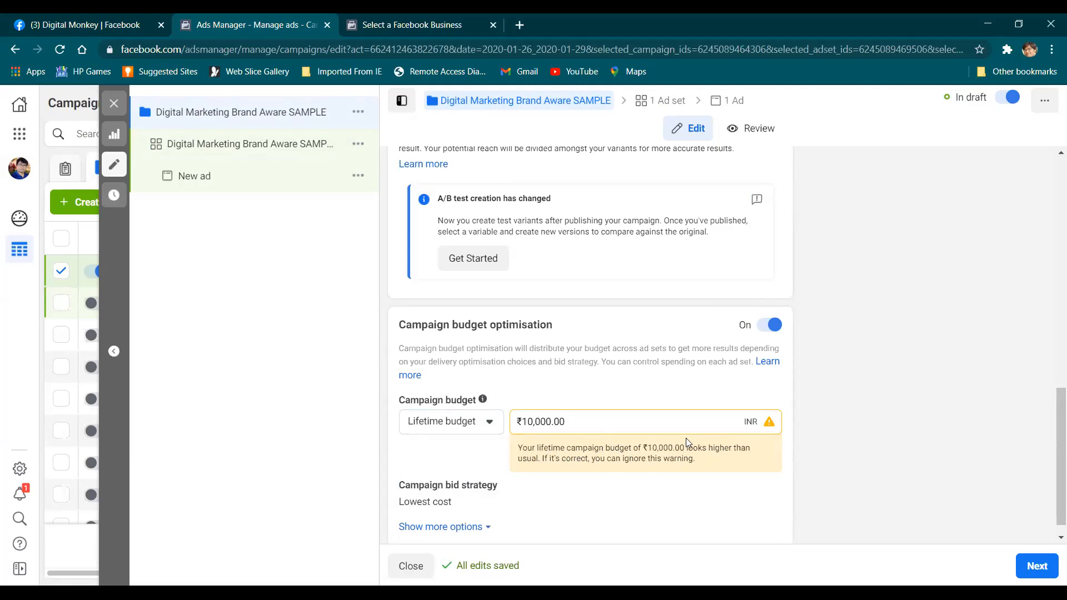
{"action": "scroll", "coordinate": [471, 442], "scroll_direction": "down", "scroll_amount": 1}
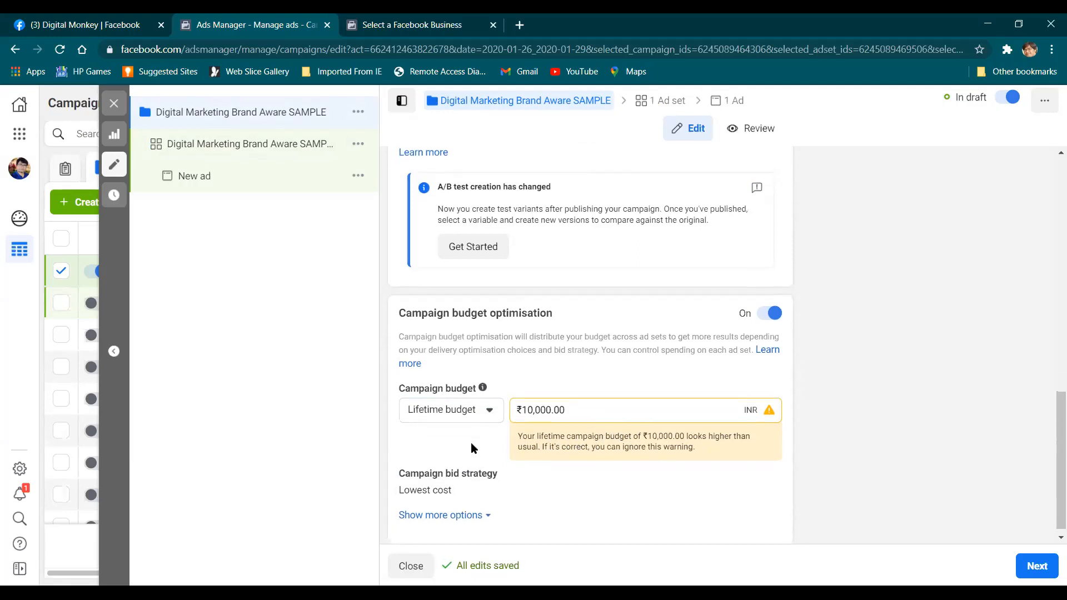
Step: Change the campaign budget type from lifetime to daily budget
{"action": "left_click", "coordinate": [471, 409]}
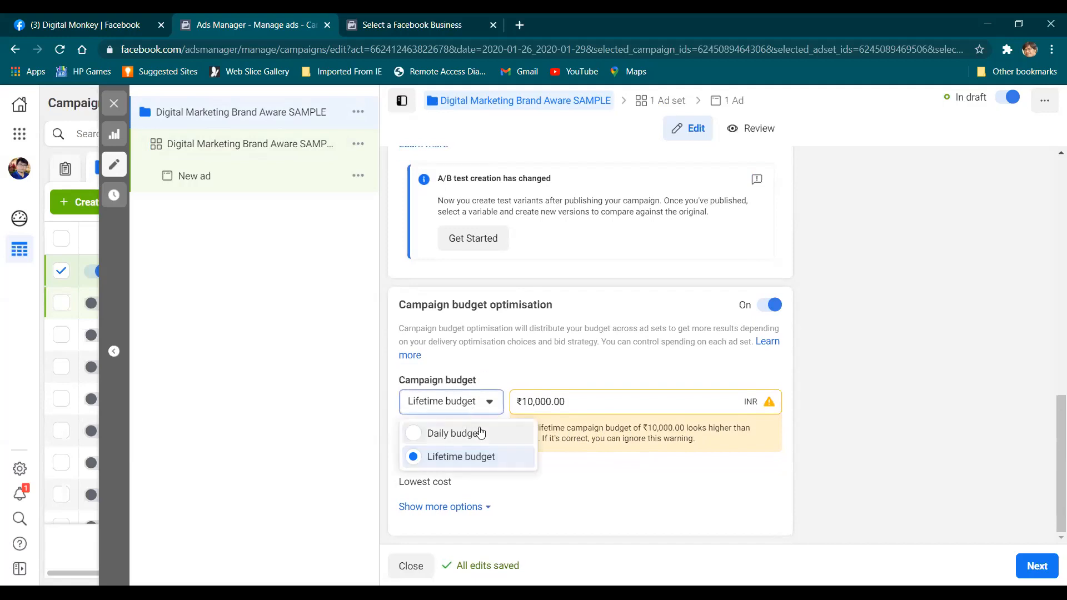
{"action": "left_click", "coordinate": [478, 431]}
{"action": "left_click", "coordinate": [449, 425]}
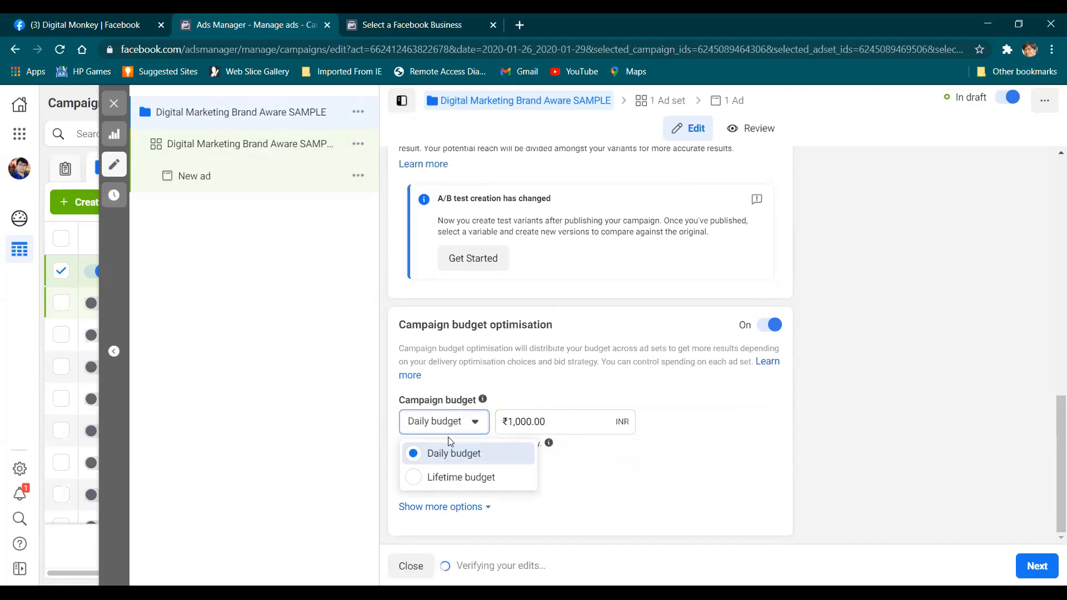
{"action": "left_click", "coordinate": [455, 426]}
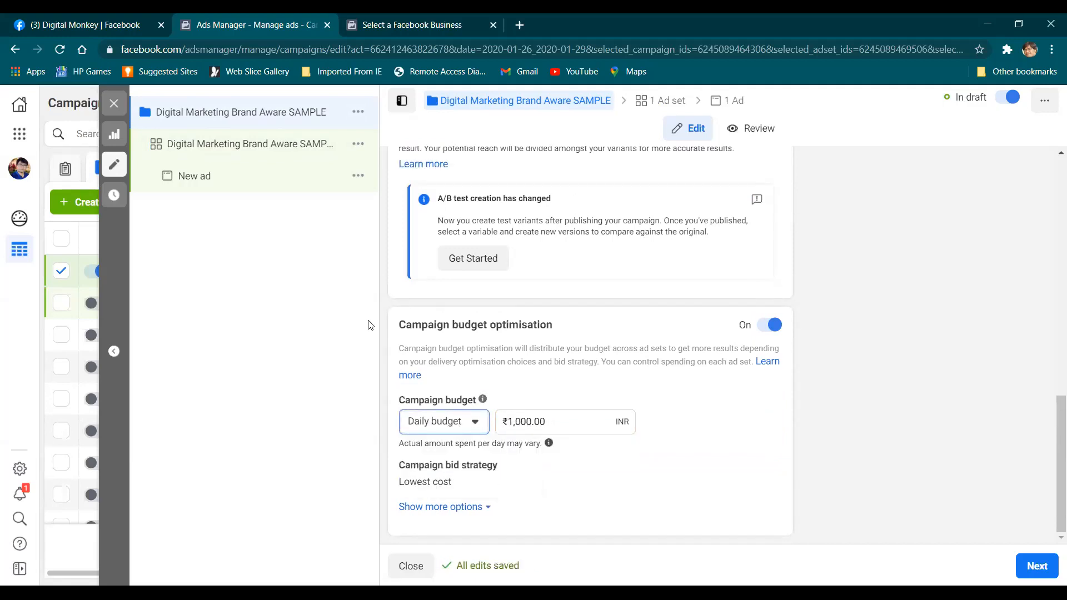
Step: Check the ad set's budget and schedule section, and turn off campaign budget optimisation for the campaign
{"action": "left_click", "coordinate": [244, 146]}
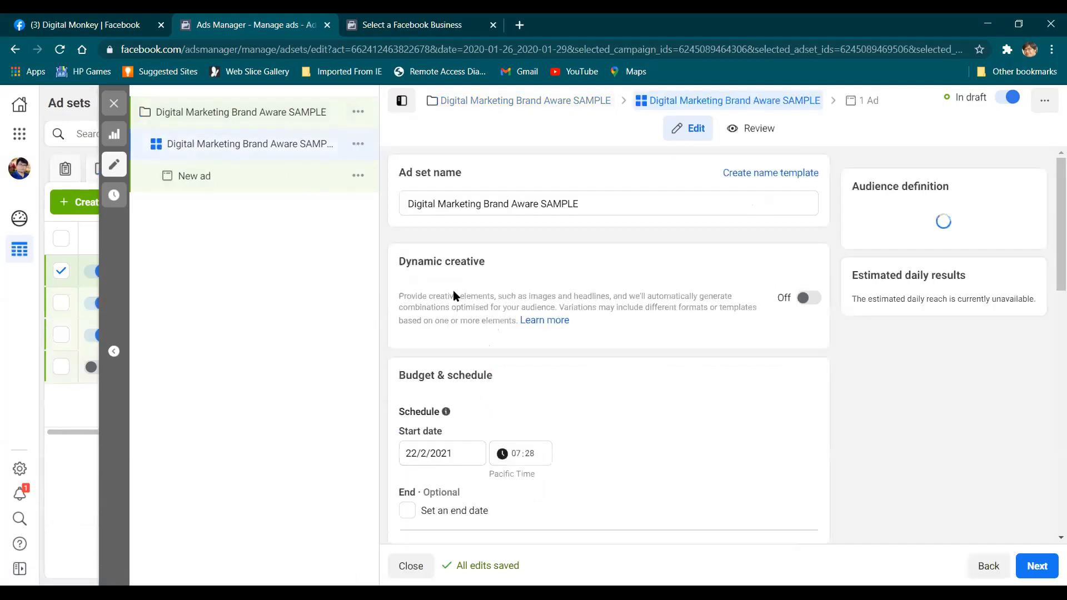
{"action": "scroll", "coordinate": [532, 439], "scroll_direction": "down", "scroll_amount": 4}
{"action": "scroll", "coordinate": [479, 340], "scroll_direction": "down", "scroll_amount": 2}
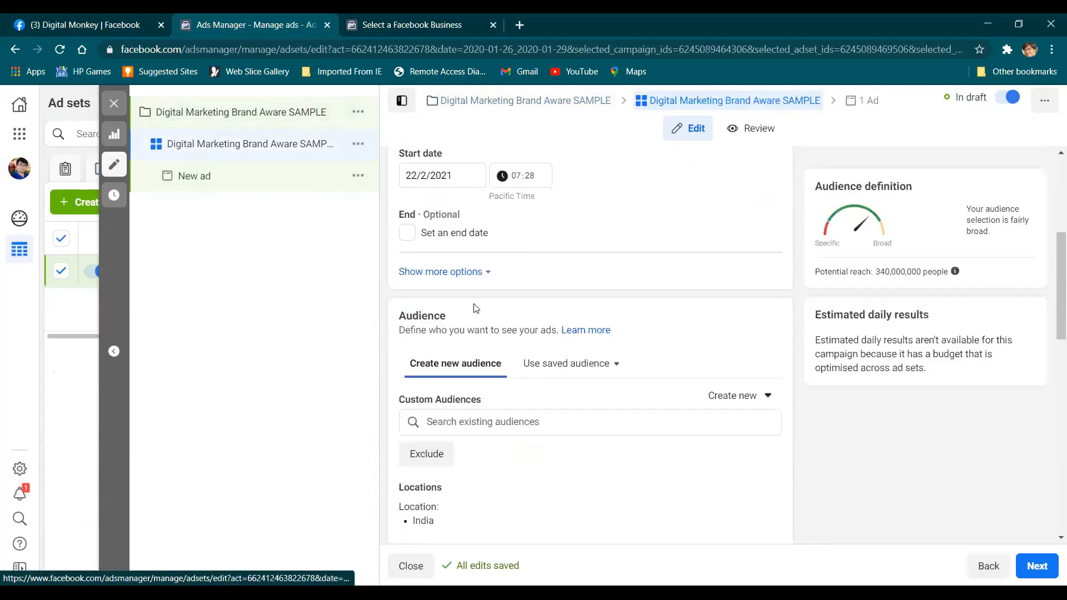
{"action": "scroll", "coordinate": [474, 305], "scroll_direction": "up", "scroll_amount": 4}
{"action": "left_click", "coordinate": [274, 118]}
{"action": "scroll", "coordinate": [553, 438], "scroll_direction": "down", "scroll_amount": 9}
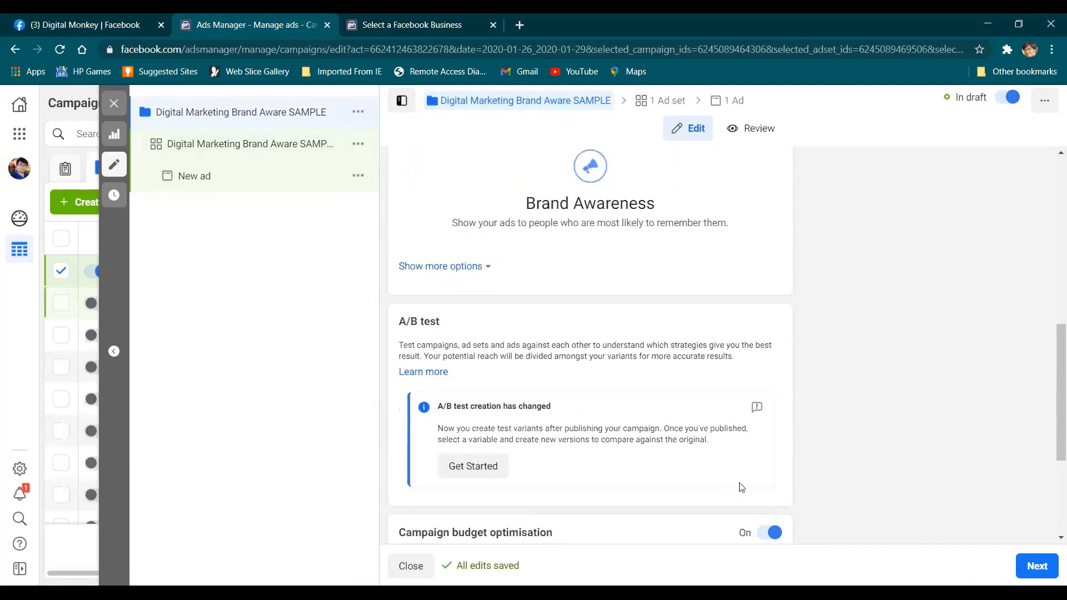
{"action": "left_click", "coordinate": [770, 533]}
Step: Set the daily budget of the Digital Marketing Brand Aware SAMPLE ad set to ₹500.00
{"action": "left_click", "coordinate": [226, 148]}
{"action": "scroll", "coordinate": [550, 364], "scroll_direction": "down", "scroll_amount": 3}
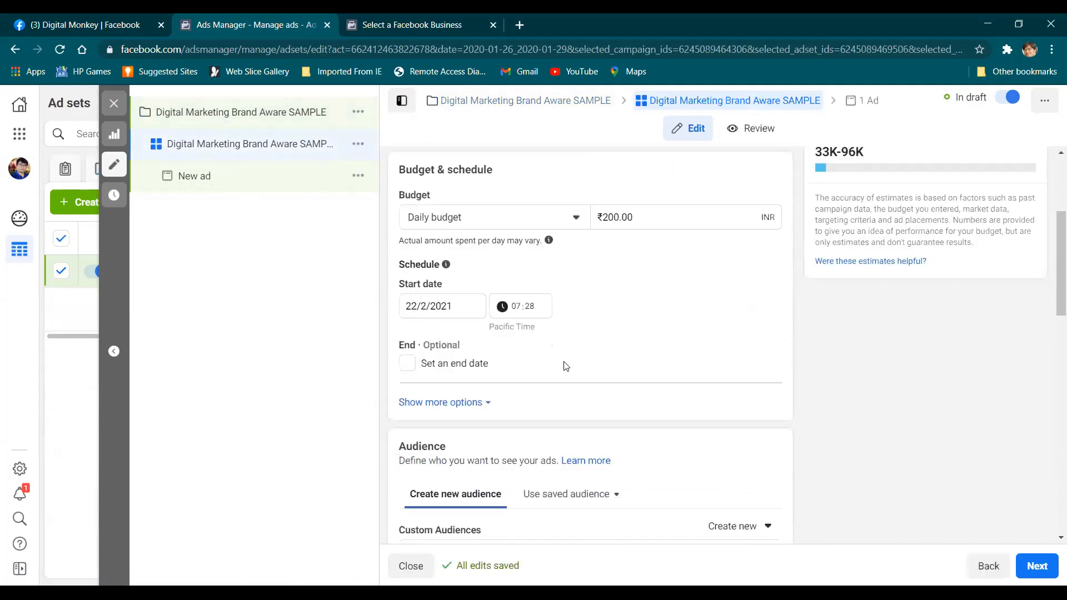
{"action": "left_click", "coordinate": [557, 215]}
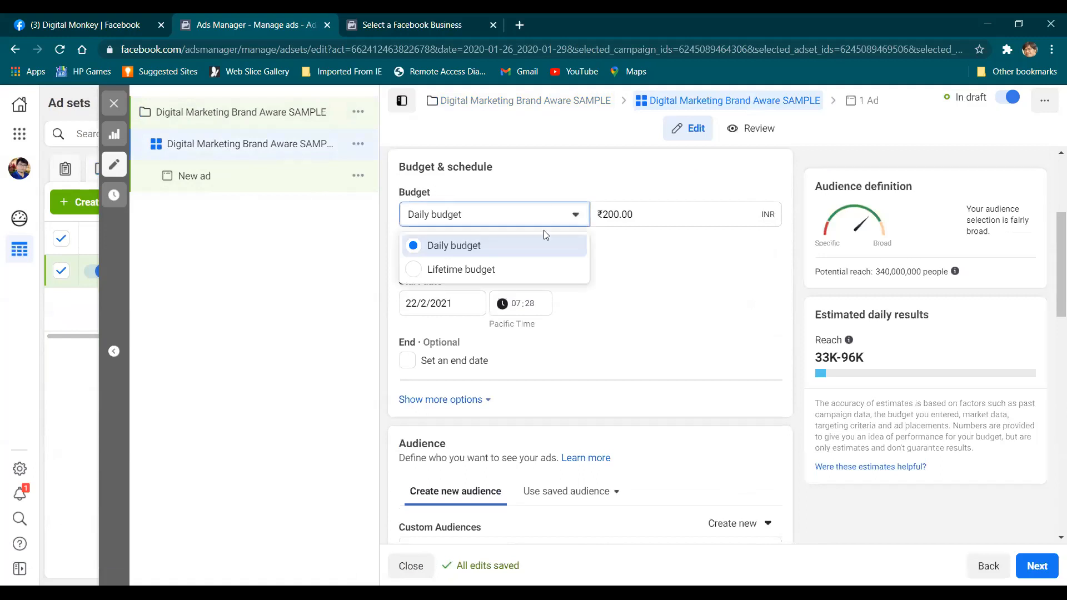
{"action": "left_click", "coordinate": [627, 214]}
{"action": "left_click", "coordinate": [608, 212]}
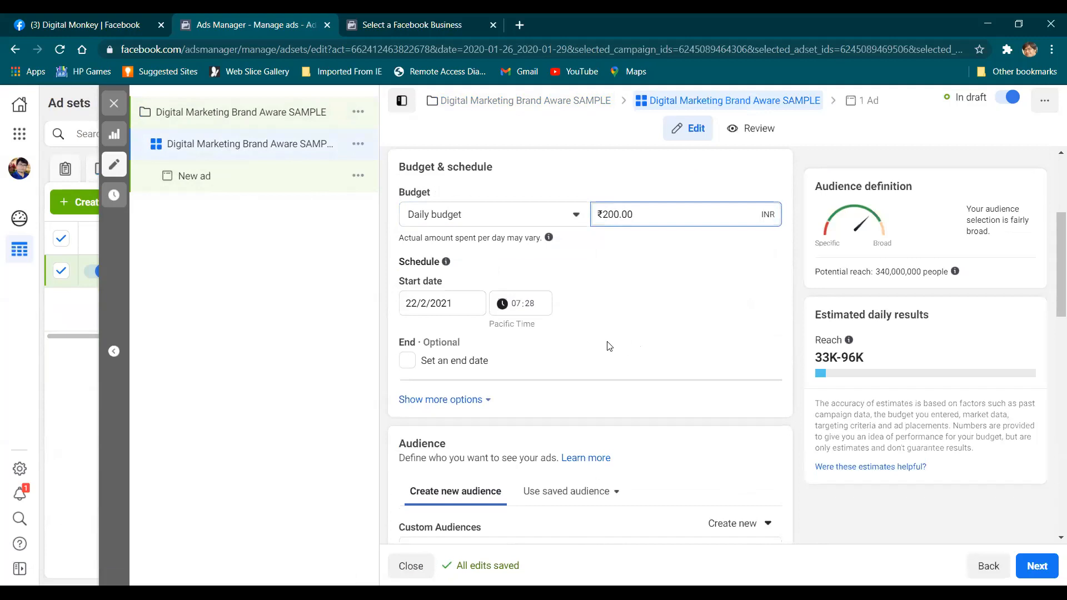
{"action": "scroll", "coordinate": [609, 346], "scroll_direction": "up", "scroll_amount": 1}
{"action": "key", "text": "BackSpace"}
{"action": "type", "text": "5"}
{"action": "left_click", "coordinate": [610, 325]}
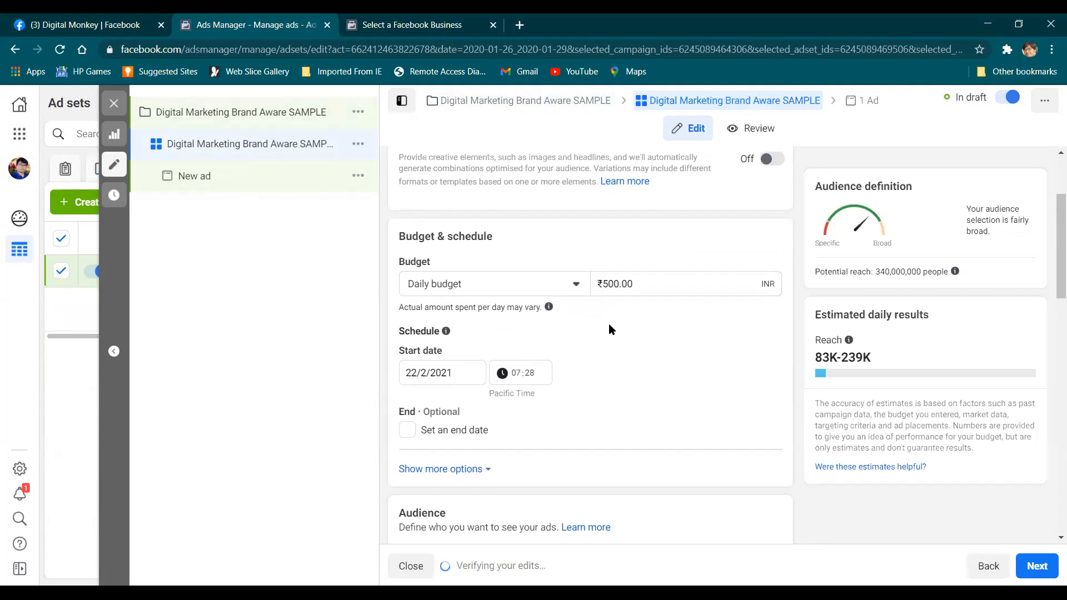
Step: Turn campaign budget optimisation back on and set the campaign's daily budget to ₹1,000.00
{"action": "left_click", "coordinate": [287, 117]}
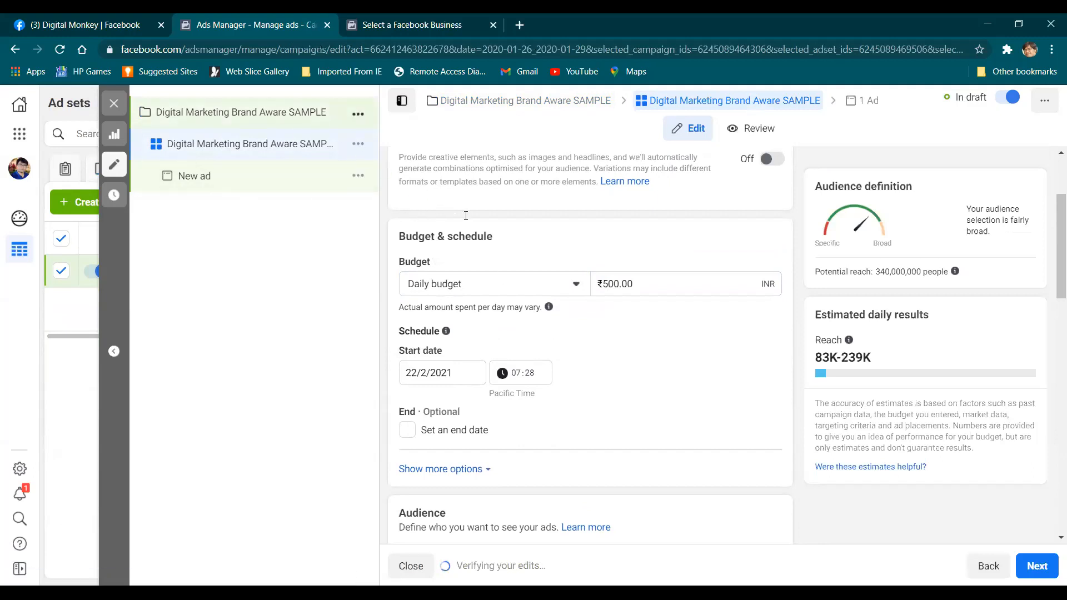
{"action": "scroll", "coordinate": [642, 349], "scroll_direction": "down", "scroll_amount": 8}
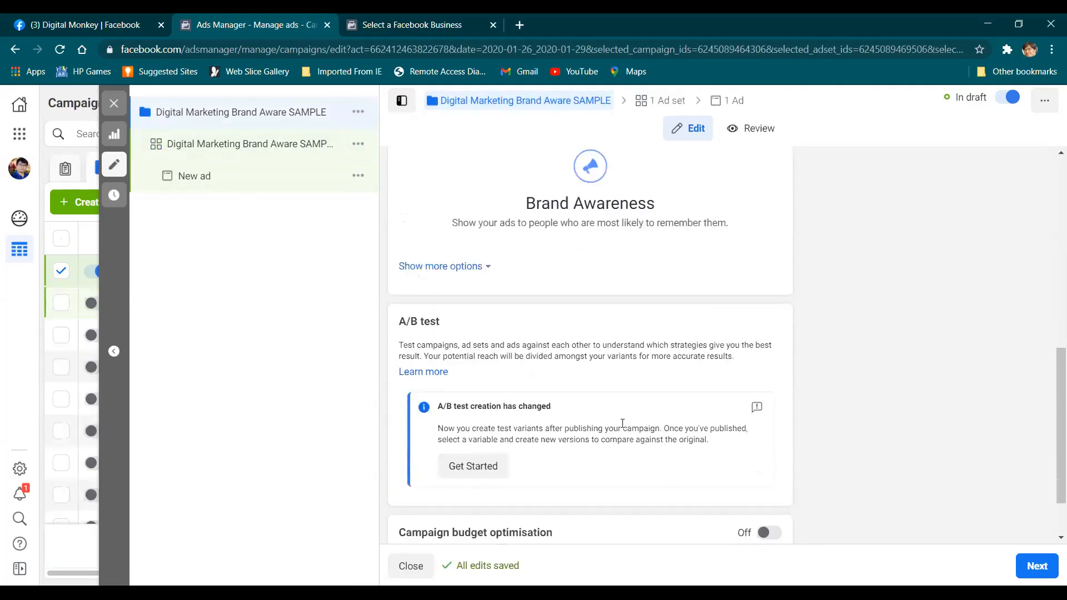
{"action": "left_click", "coordinate": [769, 466]}
{"action": "scroll", "coordinate": [611, 503], "scroll_direction": "down", "scroll_amount": 2}
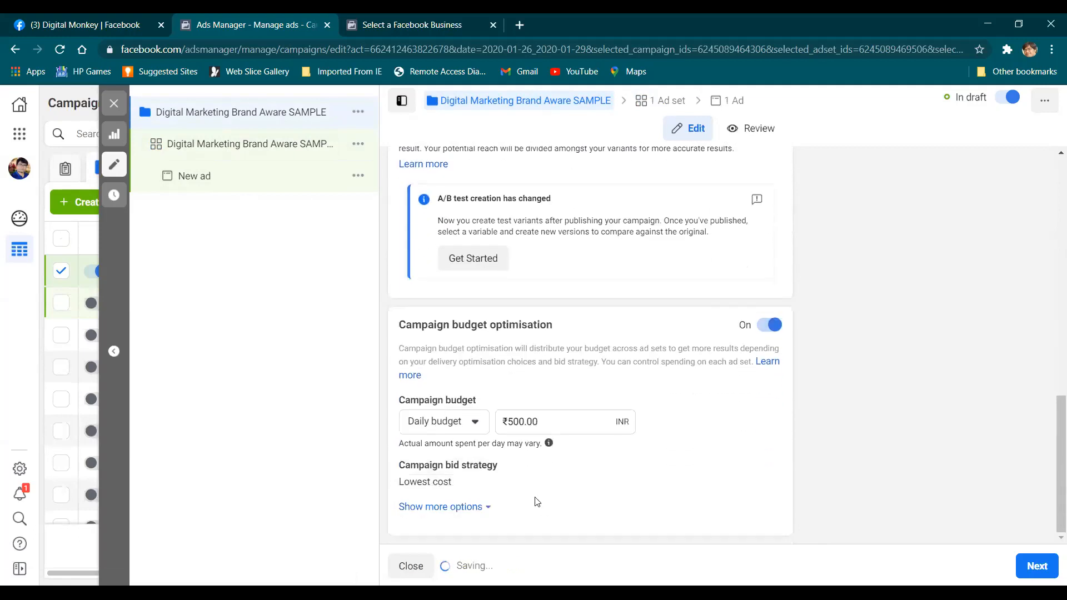
{"action": "left_click", "coordinate": [515, 423]}
{"action": "key", "text": "BackSpace"}
{"action": "type", "text": "10"}
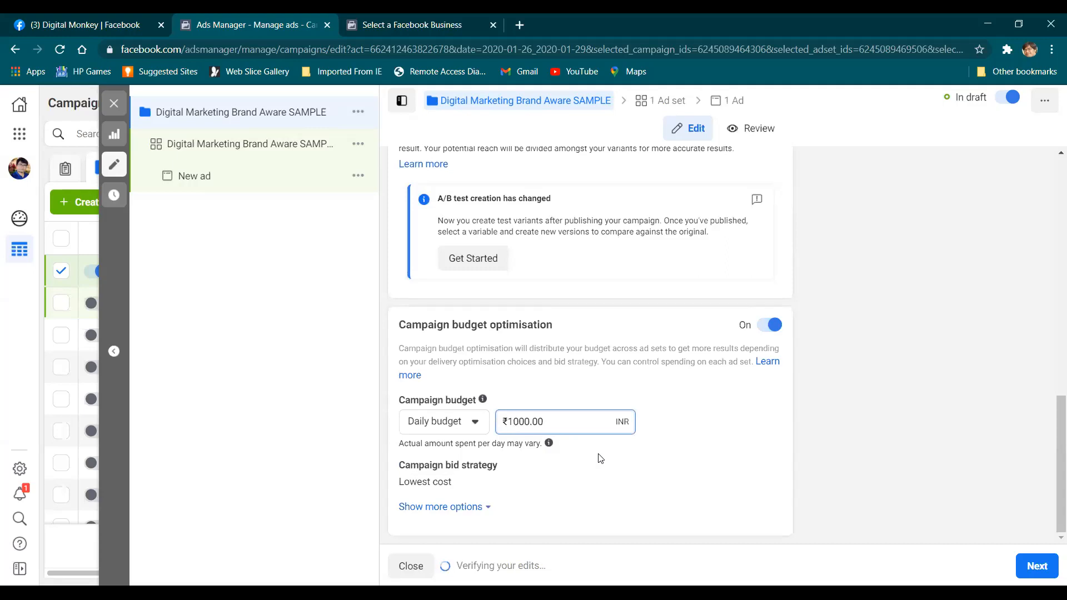
{"action": "left_click", "coordinate": [552, 446]}
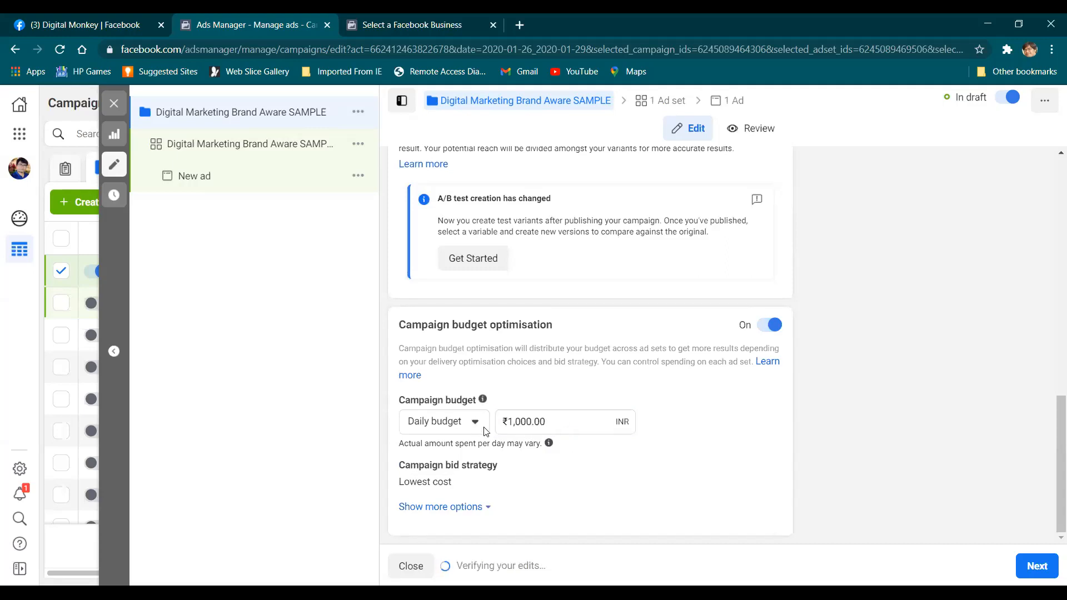
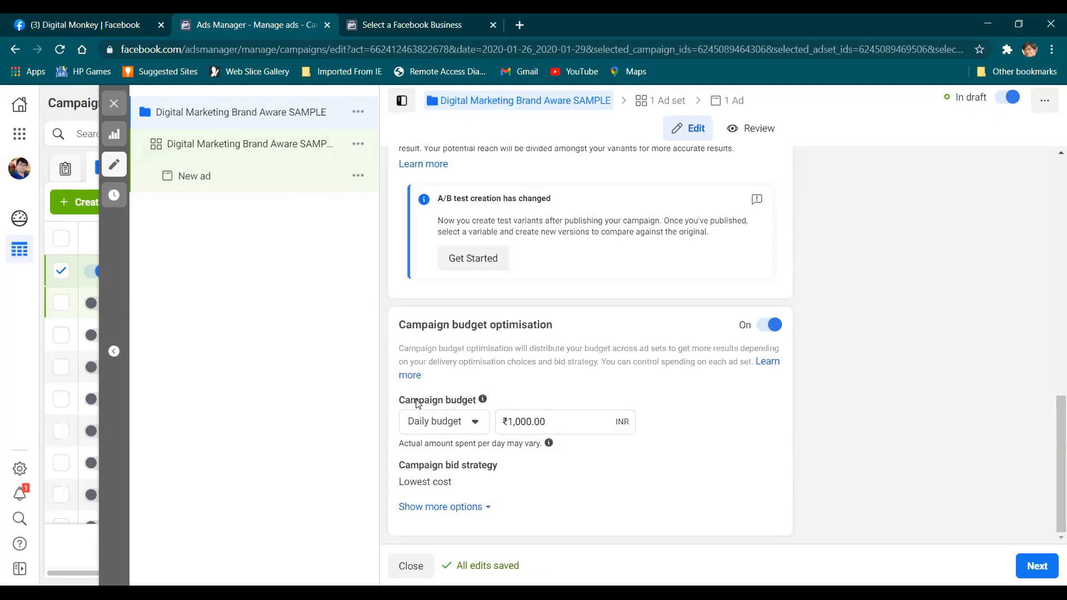
Step: Turn off campaign budget optimisation and open the budget and schedule settings of the ad set
{"action": "left_click", "coordinate": [764, 331]}
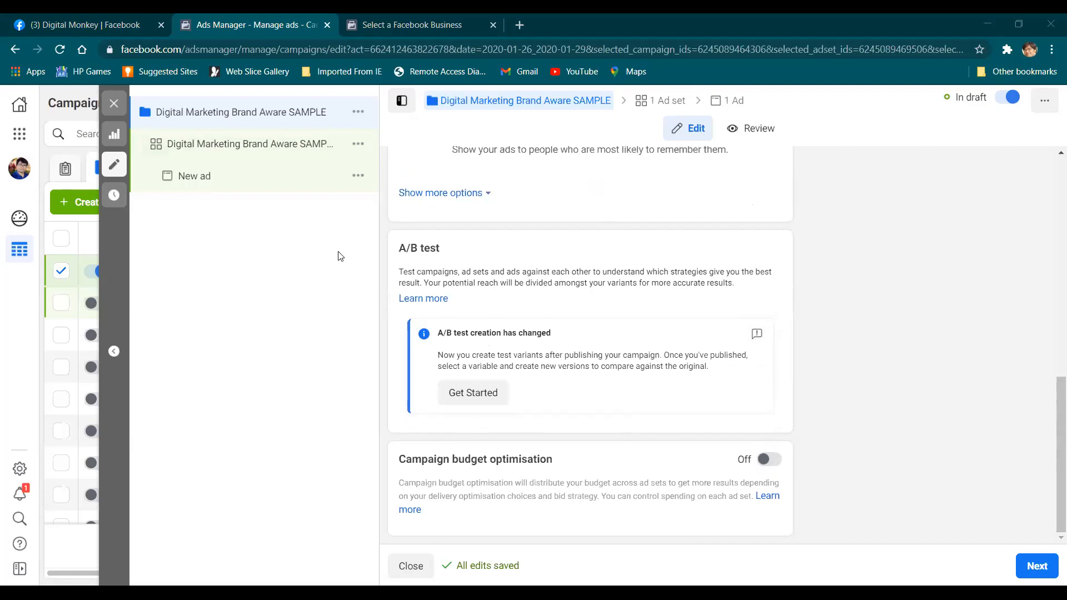
{"action": "left_click", "coordinate": [275, 154]}
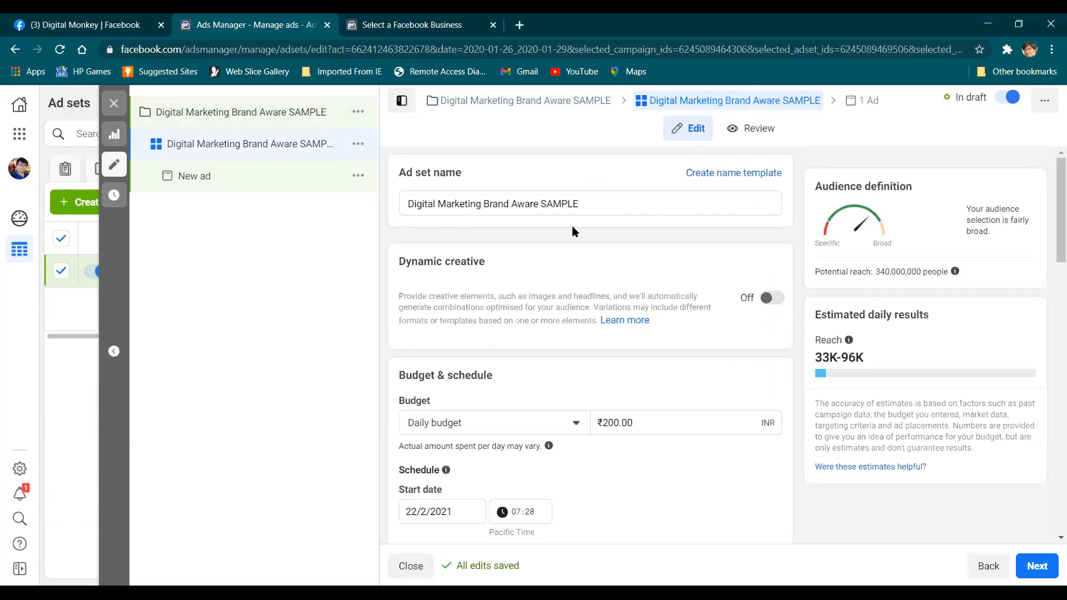
{"action": "scroll", "coordinate": [558, 281], "scroll_direction": "down", "scroll_amount": 5}
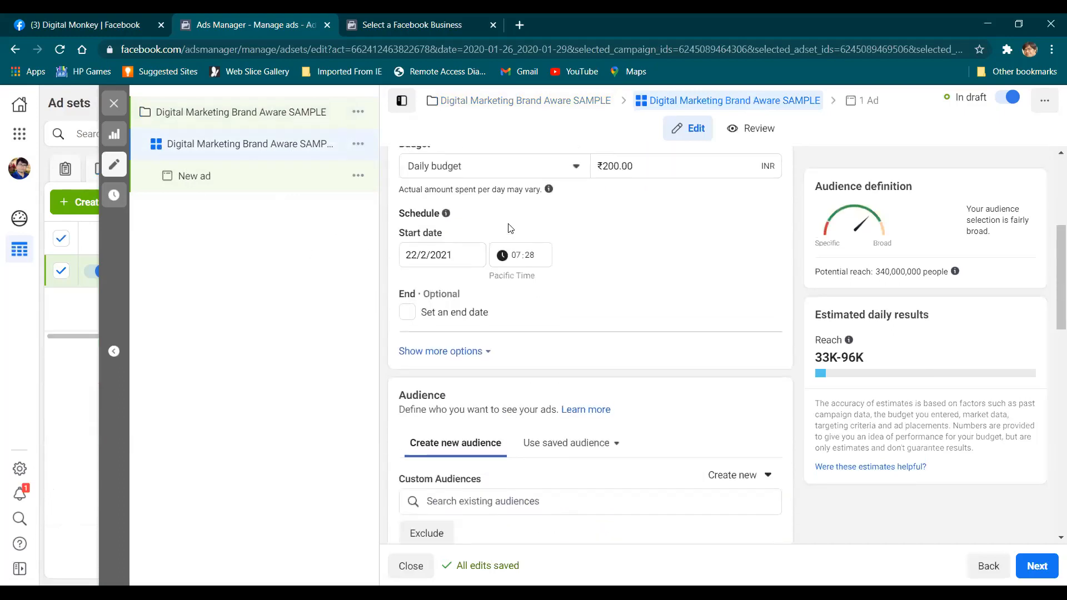
{"action": "scroll", "coordinate": [510, 227], "scroll_direction": "up", "scroll_amount": 1}
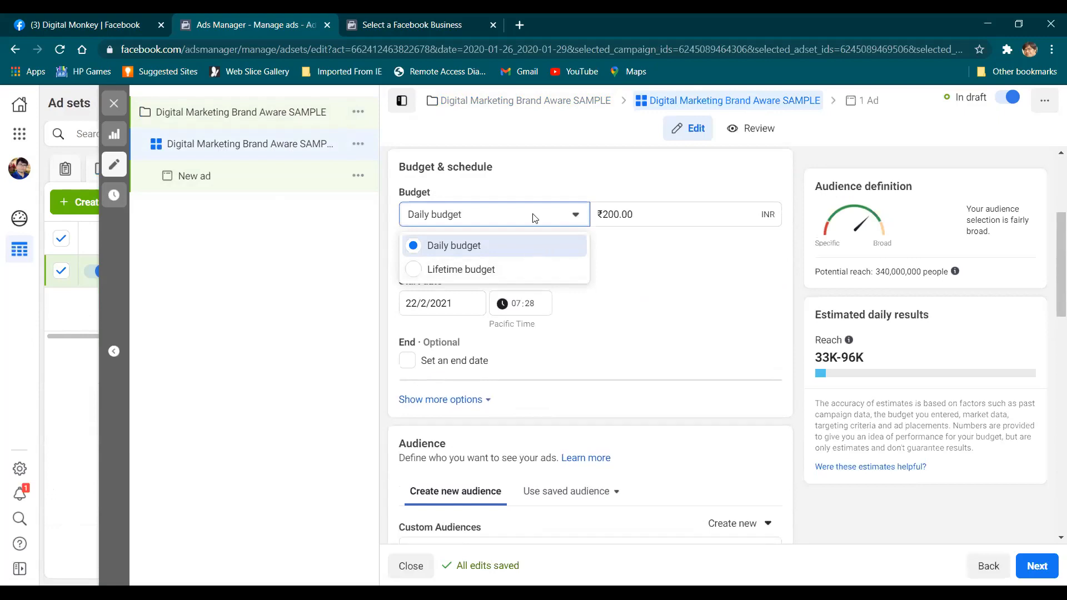
Step: Try to change the ad set's daily budget to ₹500.00
{"action": "left_click", "coordinate": [548, 246]}
{"action": "left_click", "coordinate": [612, 214]}
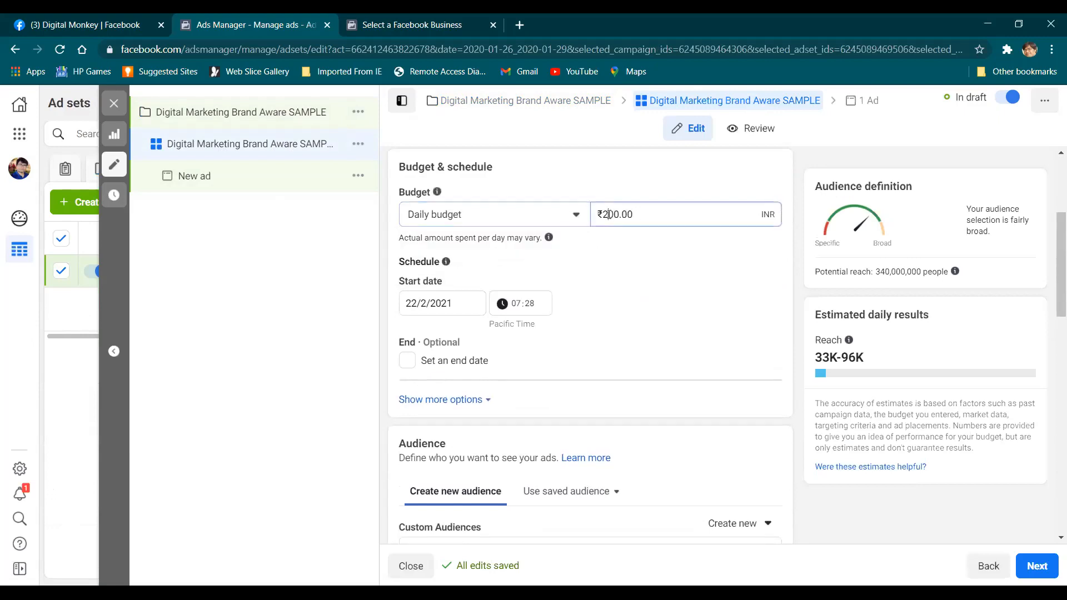
{"action": "key", "text": "BackSpace"}
{"action": "type", "text": "5"}
{"action": "left_click", "coordinate": [641, 267]}
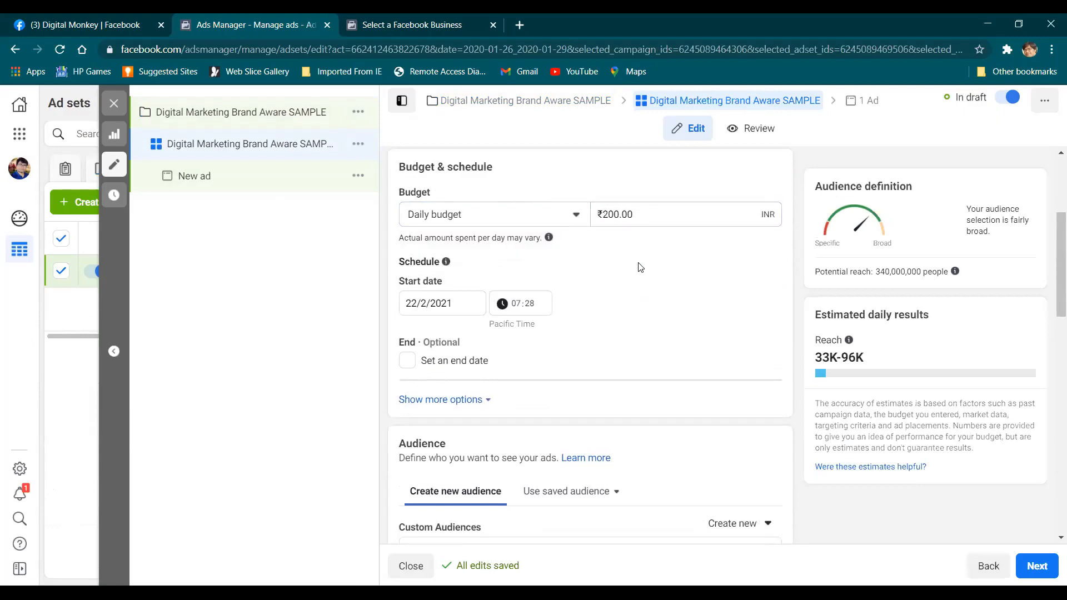
{"action": "left_click", "coordinate": [611, 214]}
{"action": "key", "text": "BackSpace"}
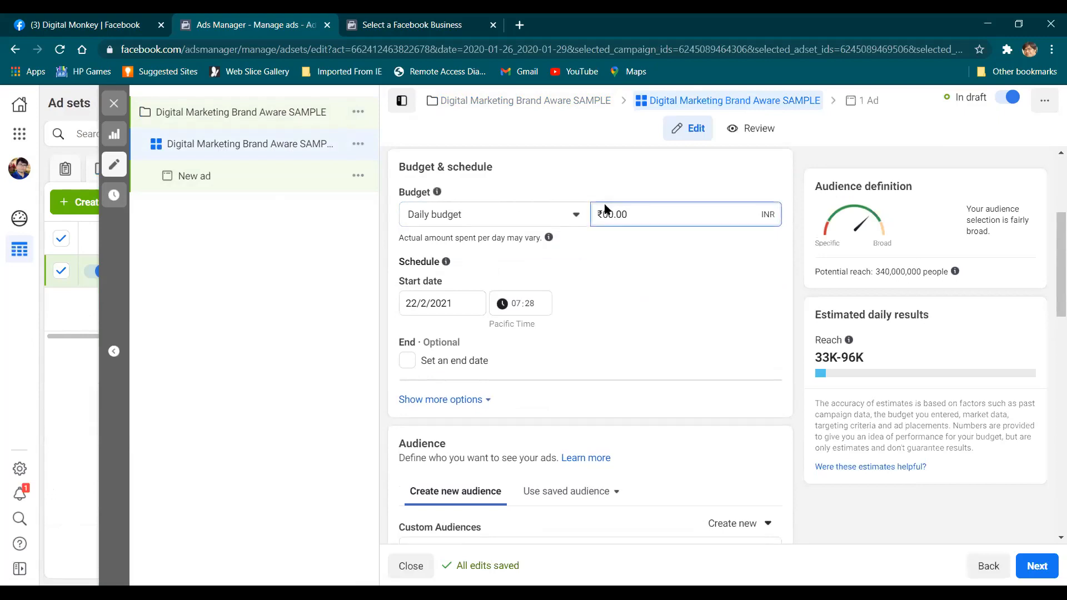
{"action": "type", "text": "5"}
{"action": "left_click", "coordinate": [615, 253]}
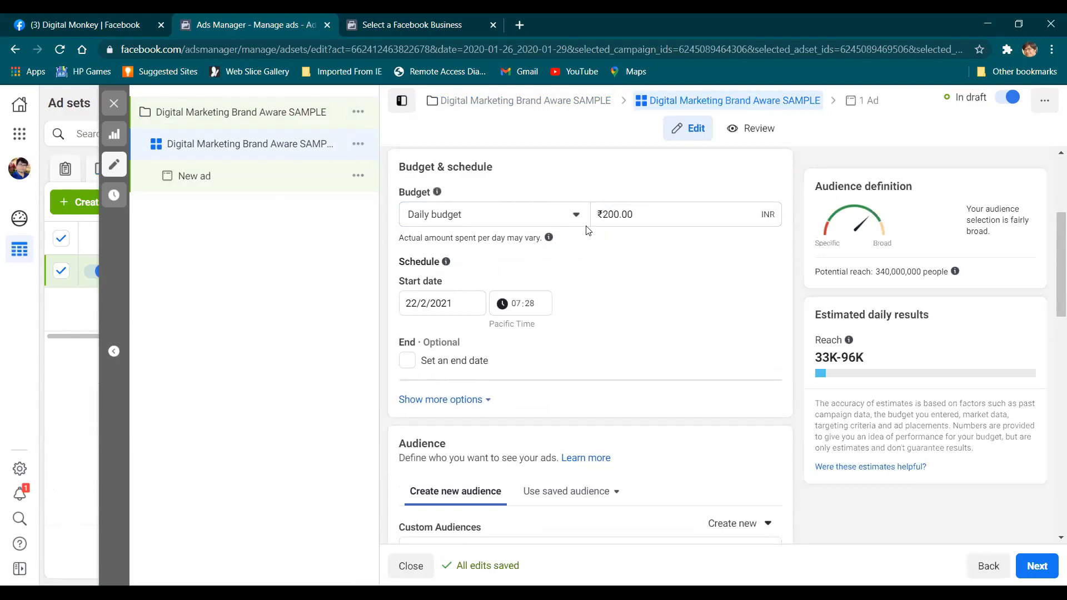
Step: Replace the ad set's budget amount with ₹500.00 and keep the budget type as daily
{"action": "scroll", "coordinate": [643, 277], "scroll_direction": "up", "scroll_amount": 1}
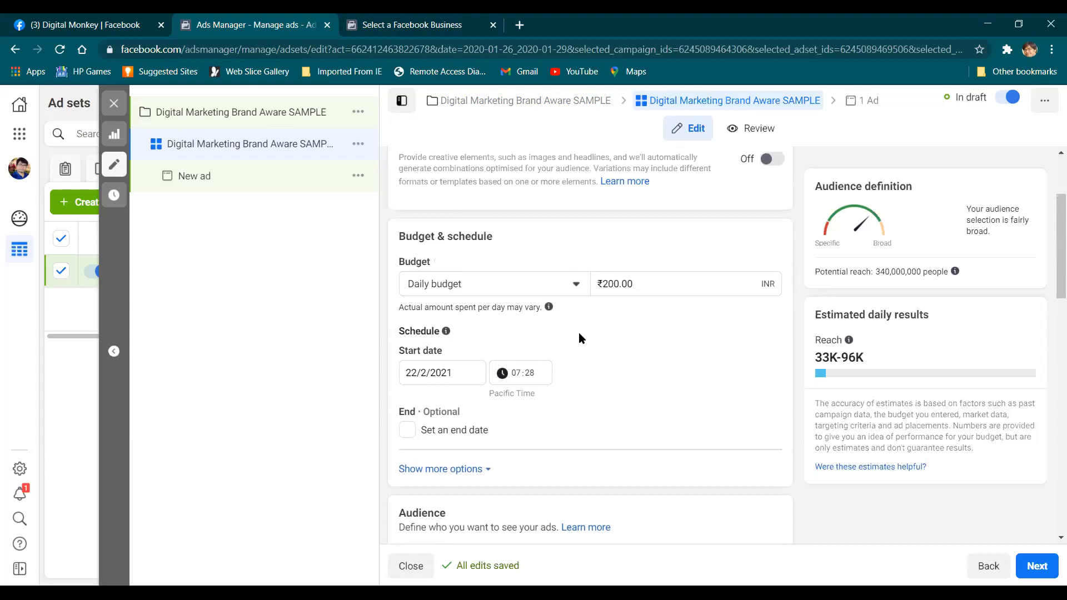
{"action": "left_click", "coordinate": [607, 284]}
{"action": "key", "text": "BackSpace"}
{"action": "key", "text": "BackSpace"}
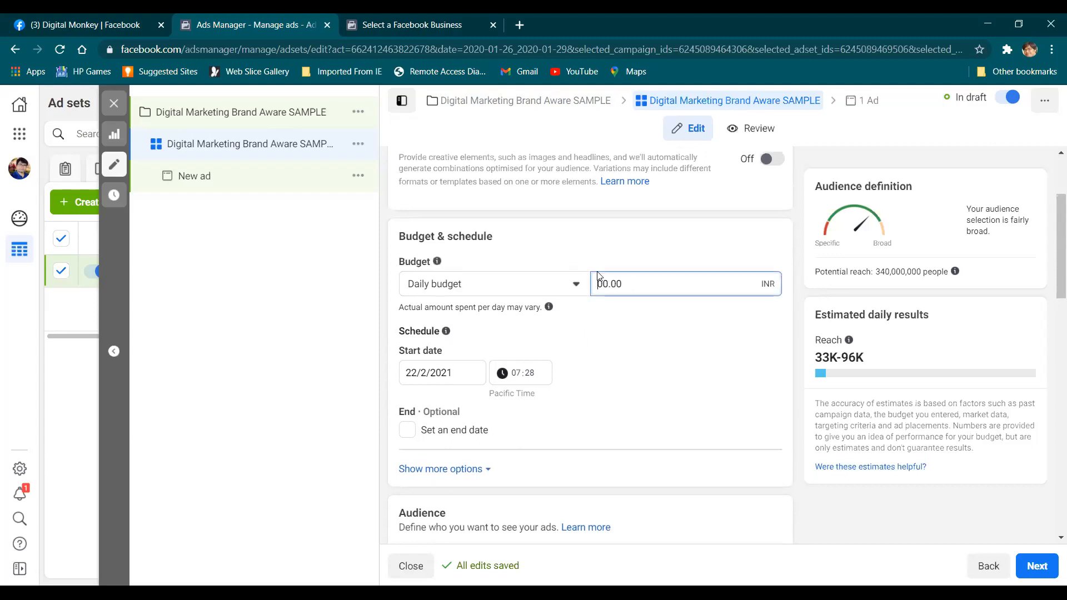
{"action": "type", "text": "5"}
{"action": "left_click", "coordinate": [609, 324]}
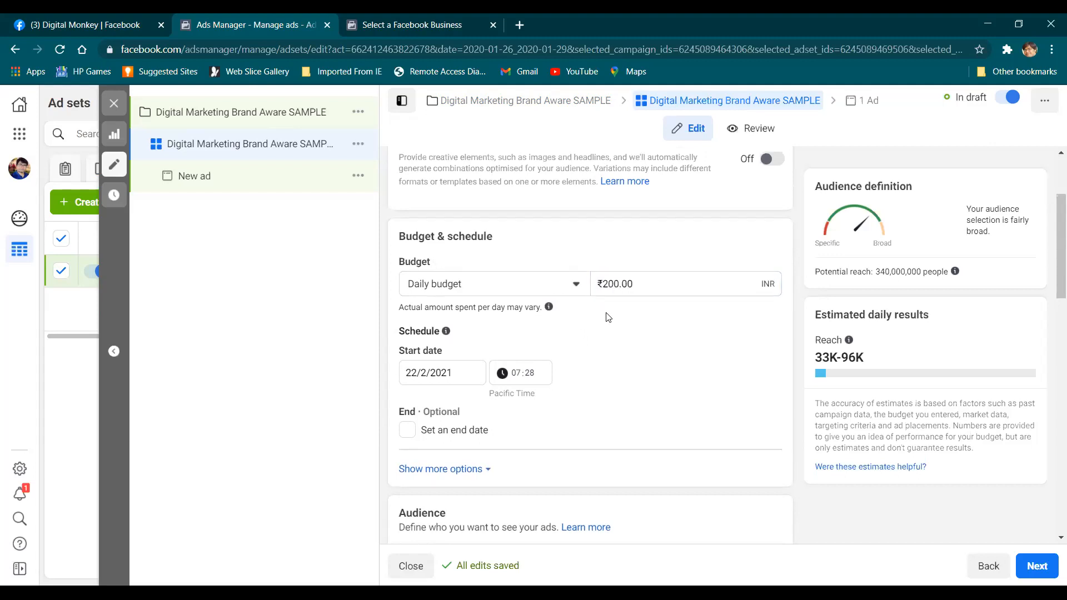
{"action": "left_click", "coordinate": [445, 285]}
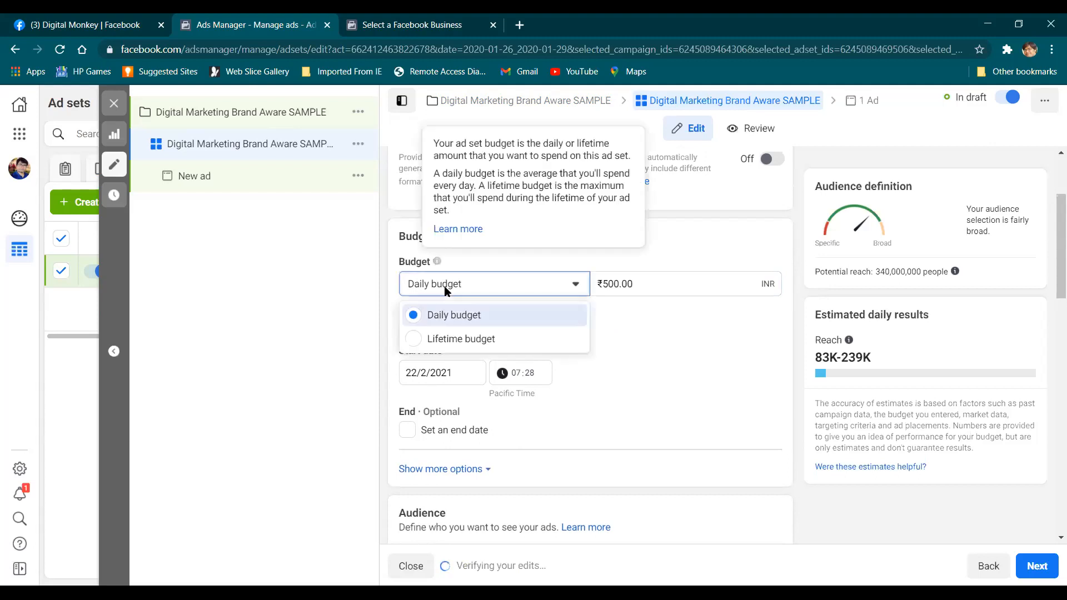
{"action": "left_click", "coordinate": [461, 320]}
{"action": "left_click", "coordinate": [610, 318]}
Step: Set the ad set's schedule start date to 23/2/2021
{"action": "scroll", "coordinate": [595, 326], "scroll_direction": "down", "scroll_amount": 2}
{"action": "scroll", "coordinate": [591, 324], "scroll_direction": "up", "scroll_amount": 1}
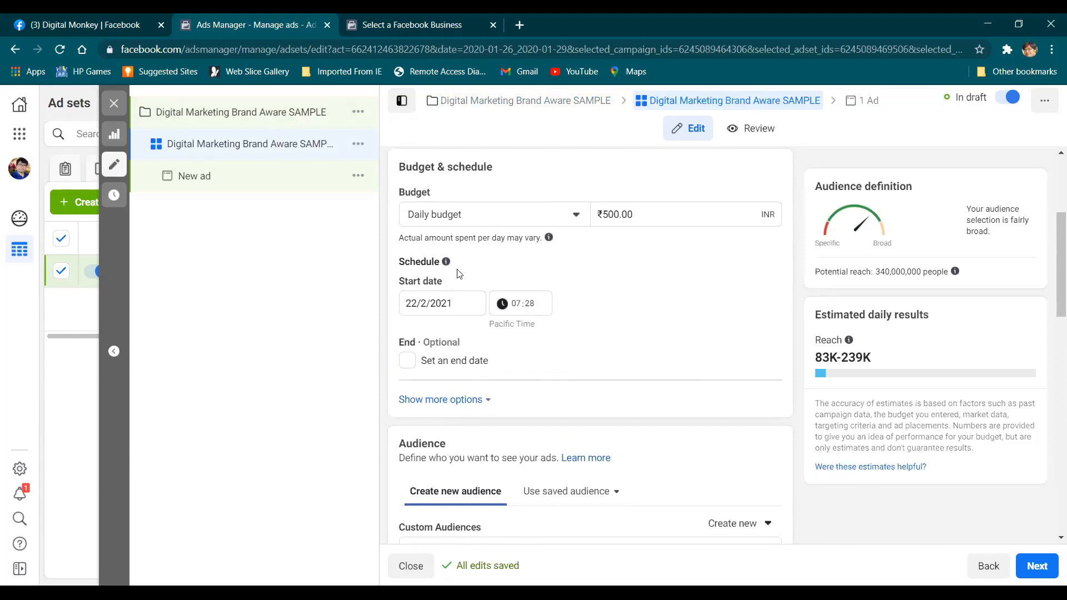
{"action": "mouse_move", "coordinate": [445, 270]}
{"action": "scroll", "coordinate": [614, 289], "scroll_direction": "down", "scroll_amount": 1}
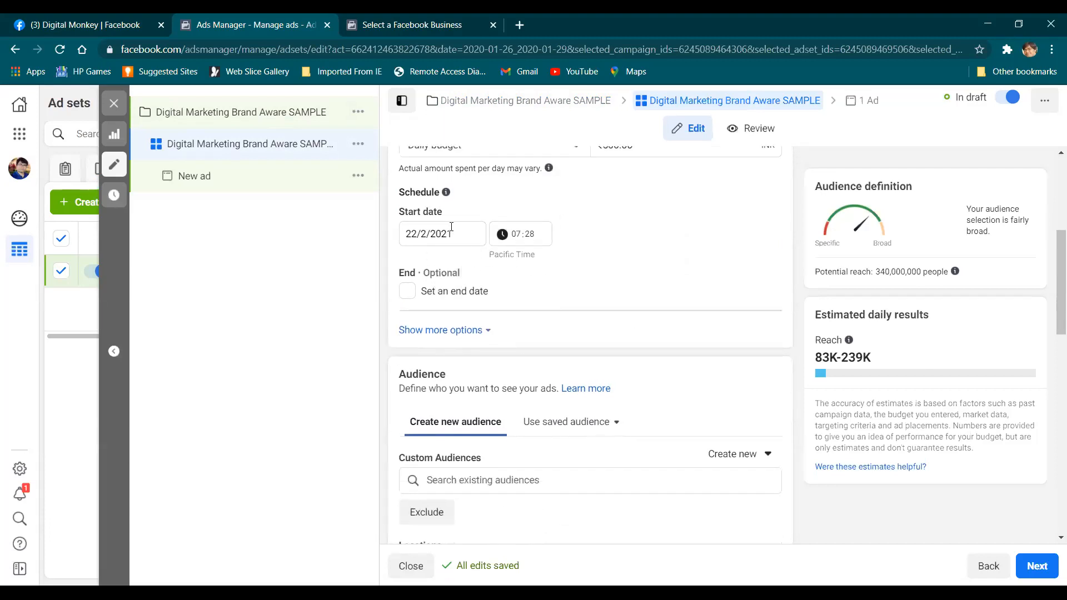
{"action": "left_click", "coordinate": [415, 291]}
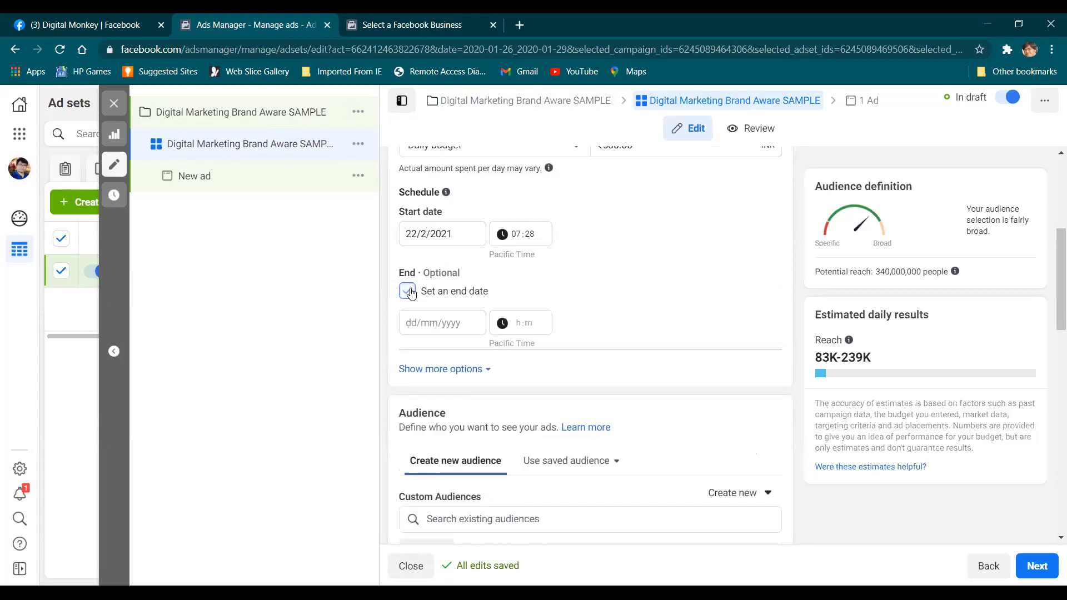
{"action": "left_click", "coordinate": [430, 322]}
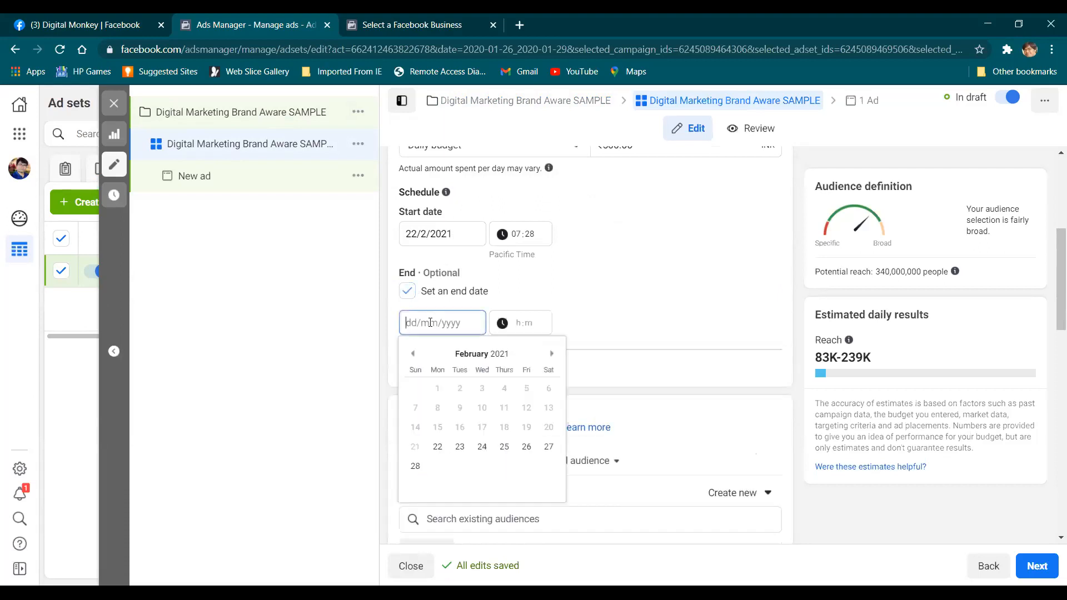
{"action": "left_click", "coordinate": [414, 233]}
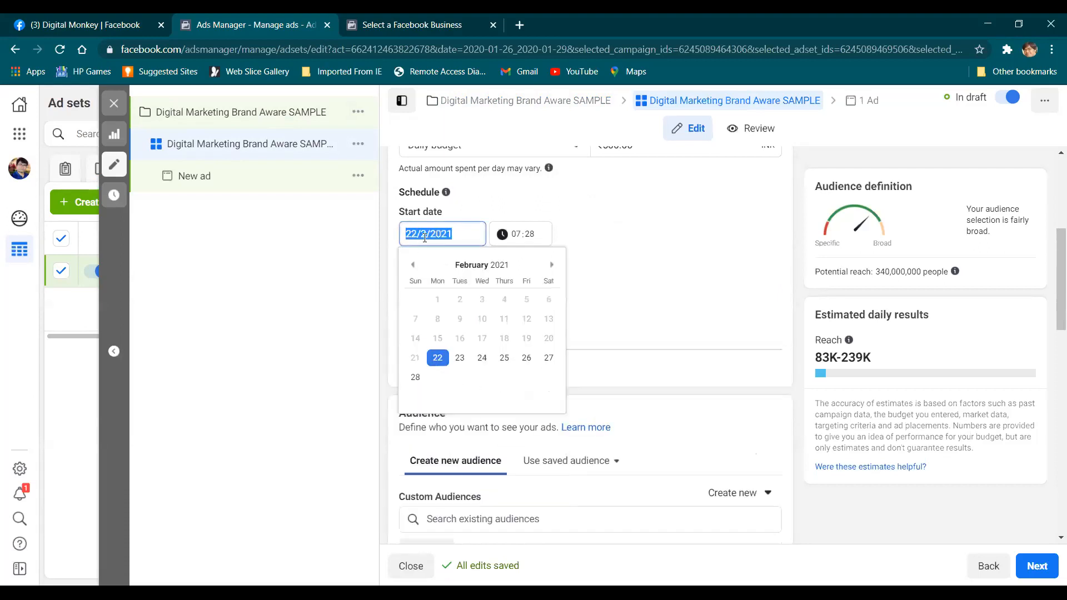
{"action": "left_click", "coordinate": [463, 357]}
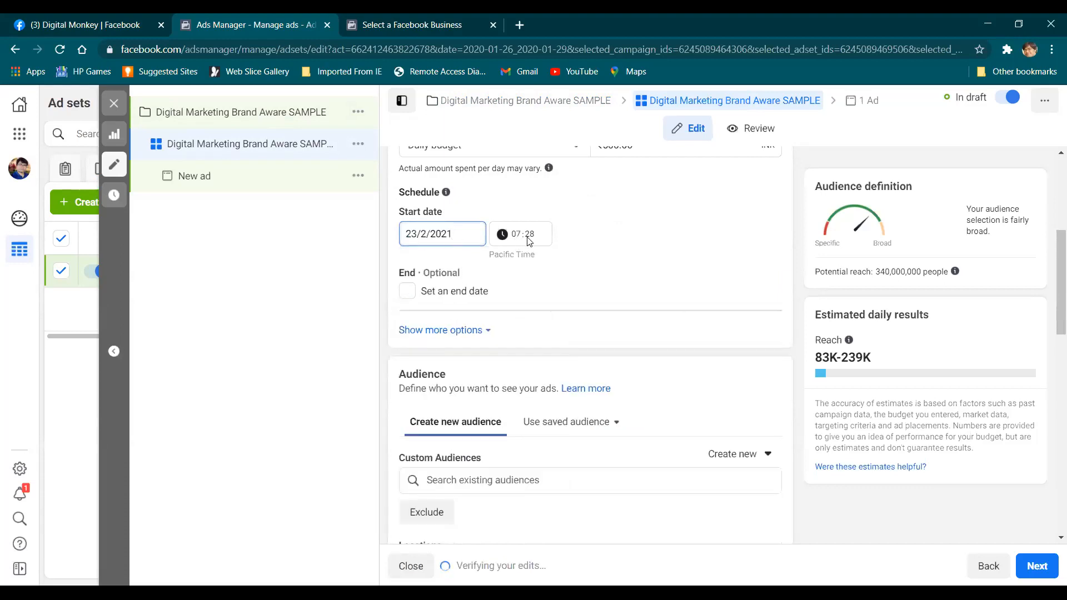
Step: Enable an end date for the ad set's schedule and set it to 28/2/2021
{"action": "left_click", "coordinate": [406, 295]}
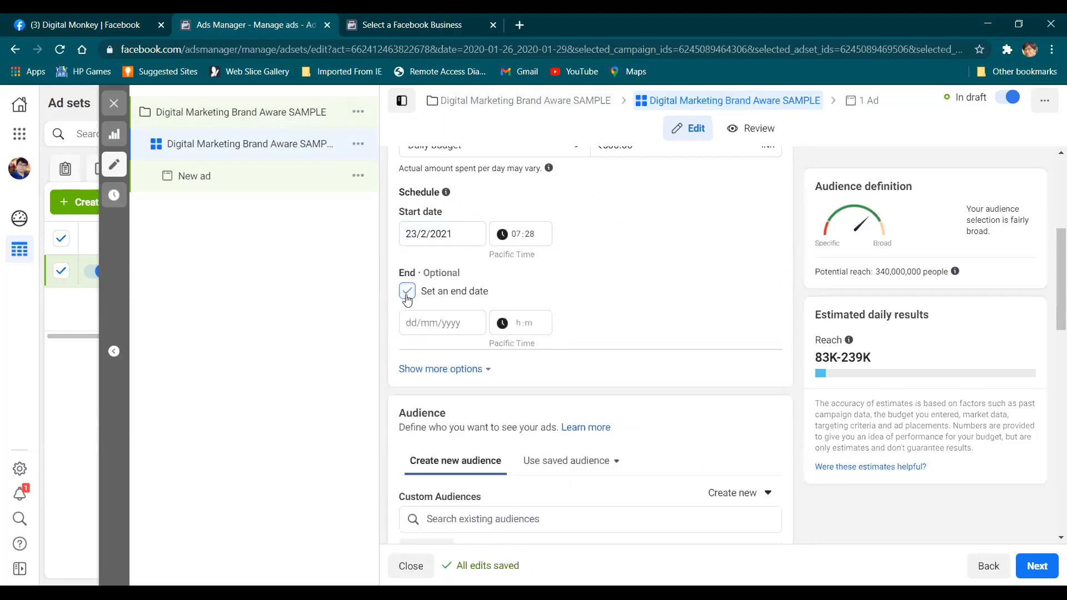
{"action": "left_click", "coordinate": [429, 320]}
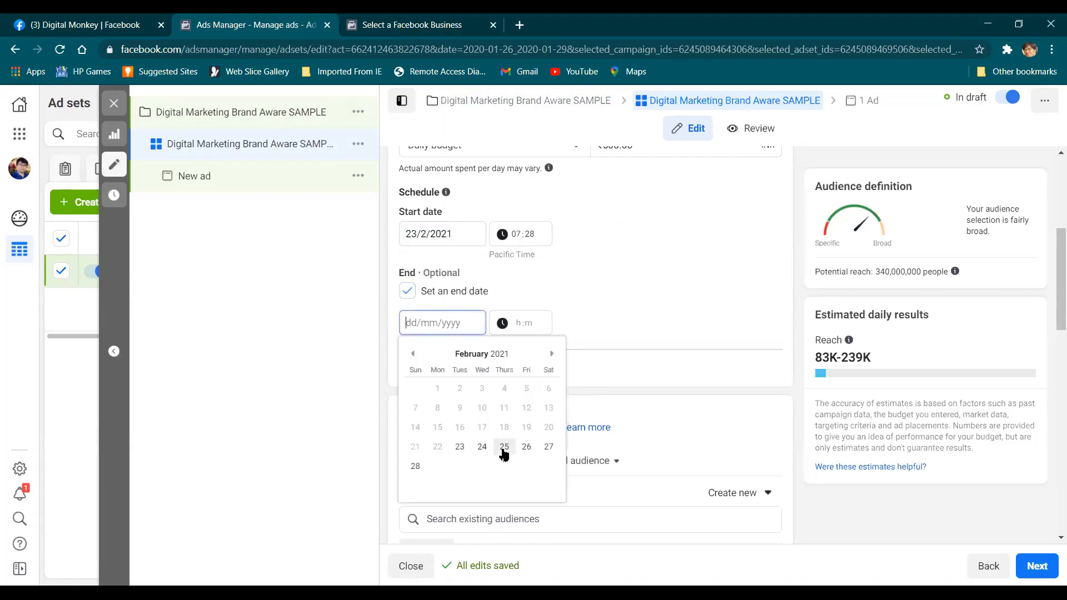
{"action": "left_click", "coordinate": [415, 466]}
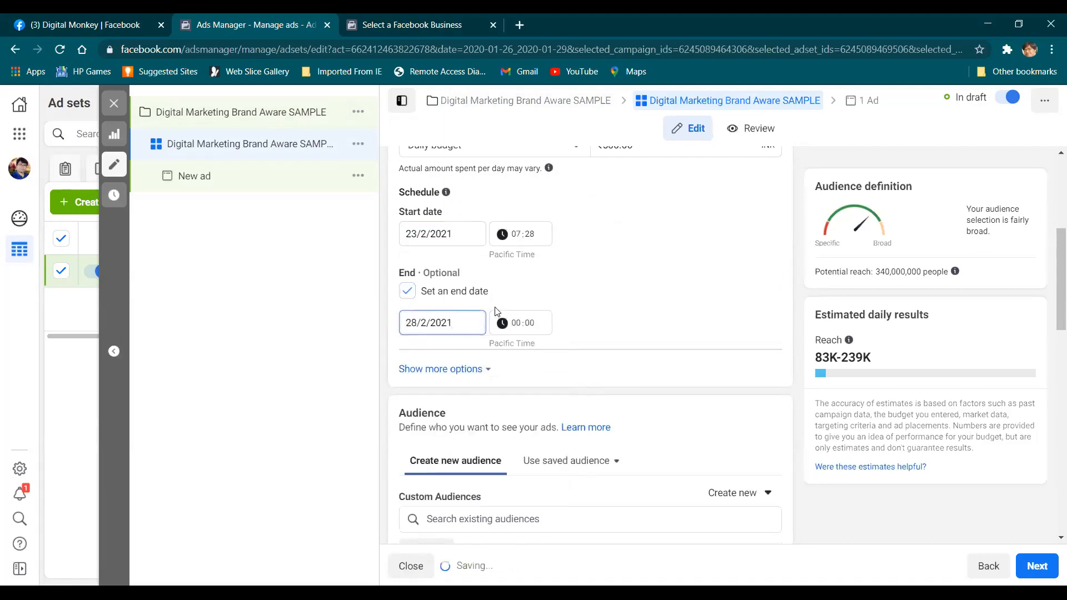
{"action": "scroll", "coordinate": [453, 256], "scroll_direction": "up", "scroll_amount": 3}
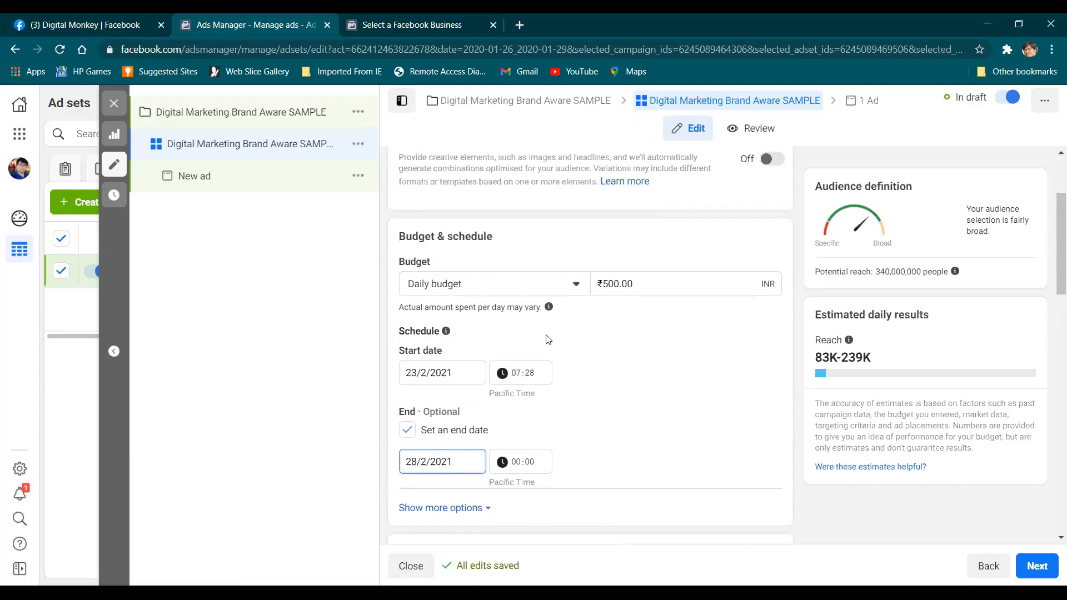
{"action": "scroll", "coordinate": [545, 335], "scroll_direction": "down", "scroll_amount": 5}
{"action": "scroll", "coordinate": [528, 326], "scroll_direction": "up", "scroll_amount": 2}
{"action": "left_click", "coordinate": [517, 330]}
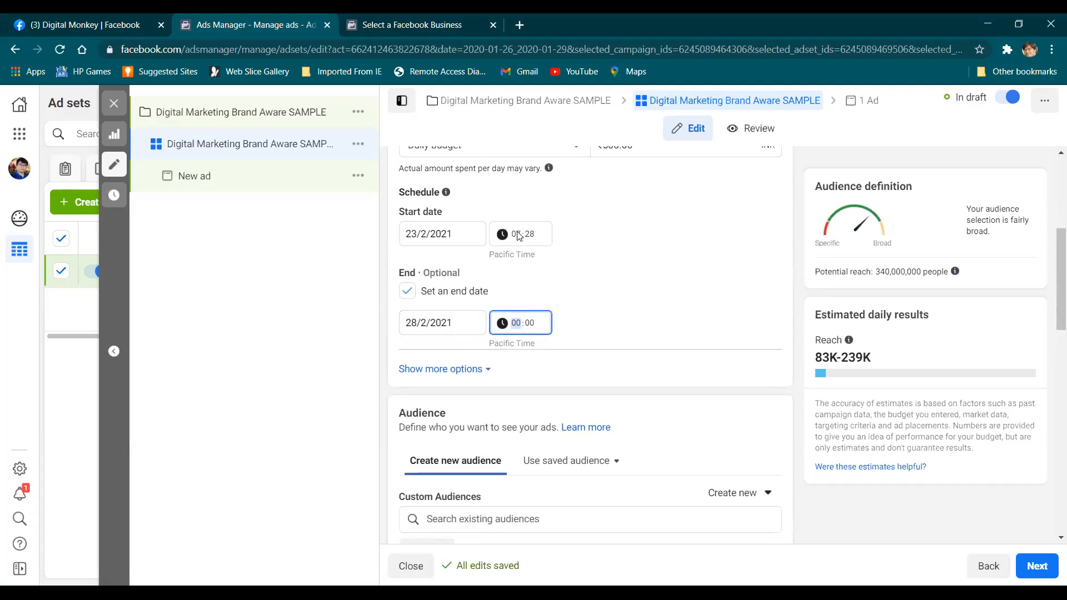
{"action": "left_click", "coordinate": [576, 289]}
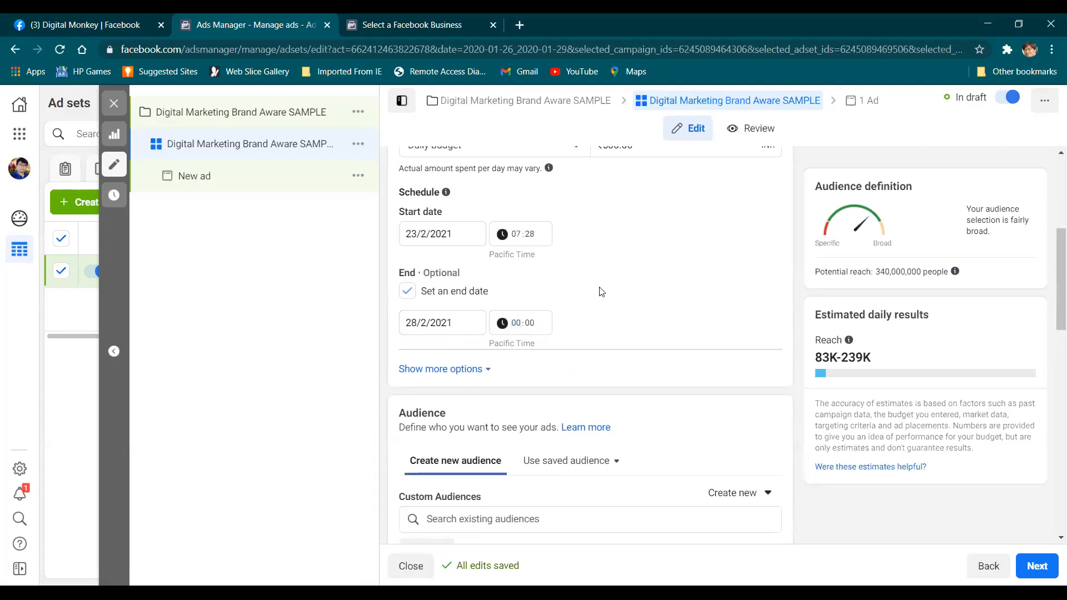
Step: Expand the additional schedule options of the ad set to examine the ad scheduling setting
{"action": "scroll", "coordinate": [563, 289], "scroll_direction": "down", "scroll_amount": 2}
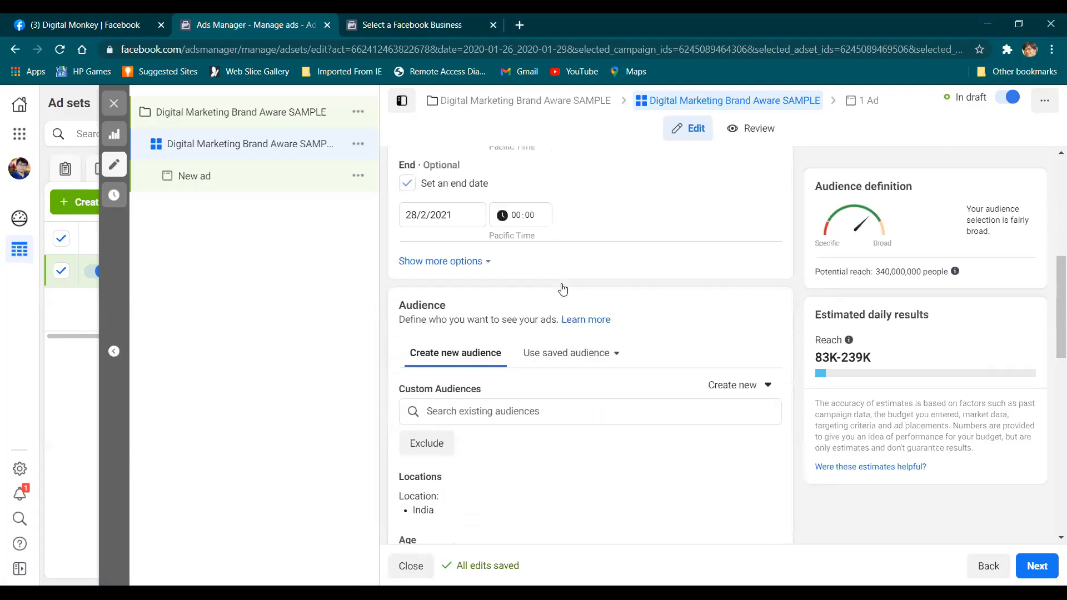
{"action": "scroll", "coordinate": [520, 280], "scroll_direction": "up", "scroll_amount": 3}
{"action": "left_click", "coordinate": [482, 369]}
{"action": "scroll", "coordinate": [509, 317], "scroll_direction": "down", "scroll_amount": 2}
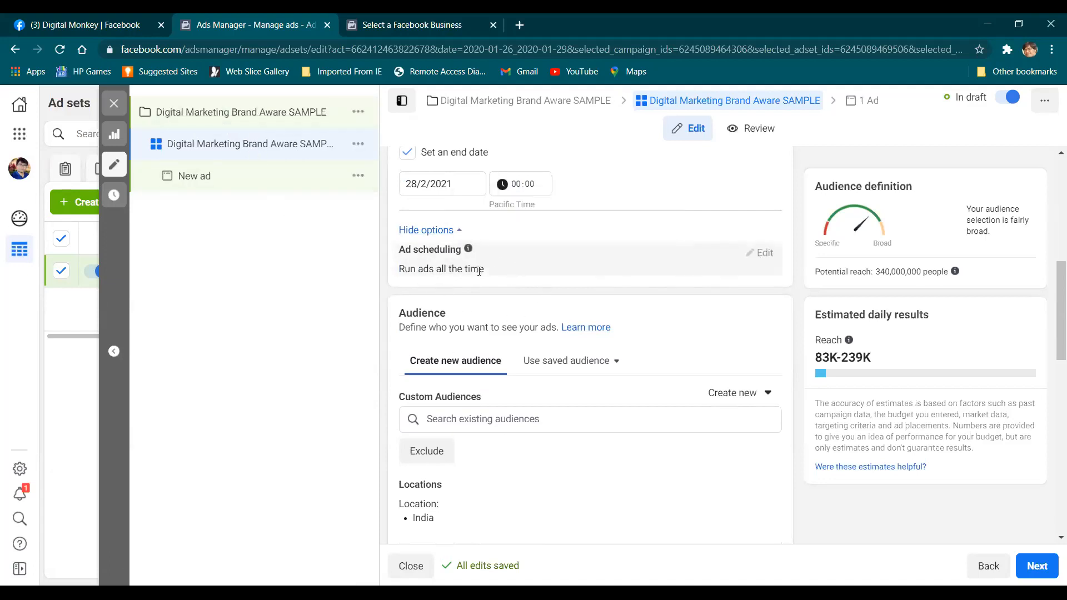
{"action": "scroll", "coordinate": [477, 266], "scroll_direction": "up", "scroll_amount": 1}
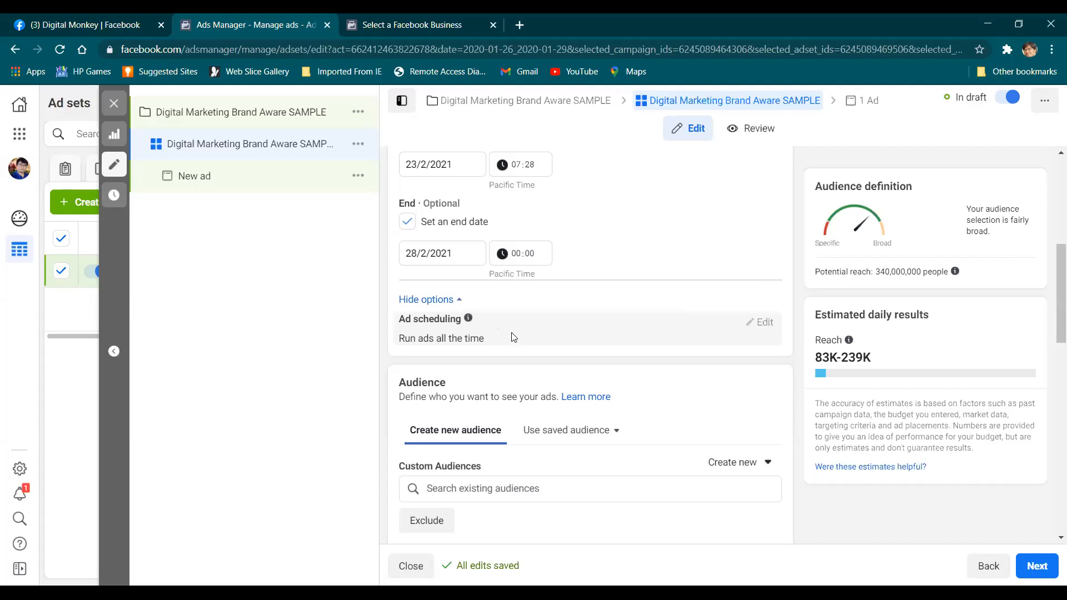
Step: Go to the Audience section and examine the existing custom and lookalike audiences offered for the ad set
{"action": "scroll", "coordinate": [508, 333], "scroll_direction": "down", "scroll_amount": 3}
{"action": "scroll", "coordinate": [553, 350], "scroll_direction": "down", "scroll_amount": 5}
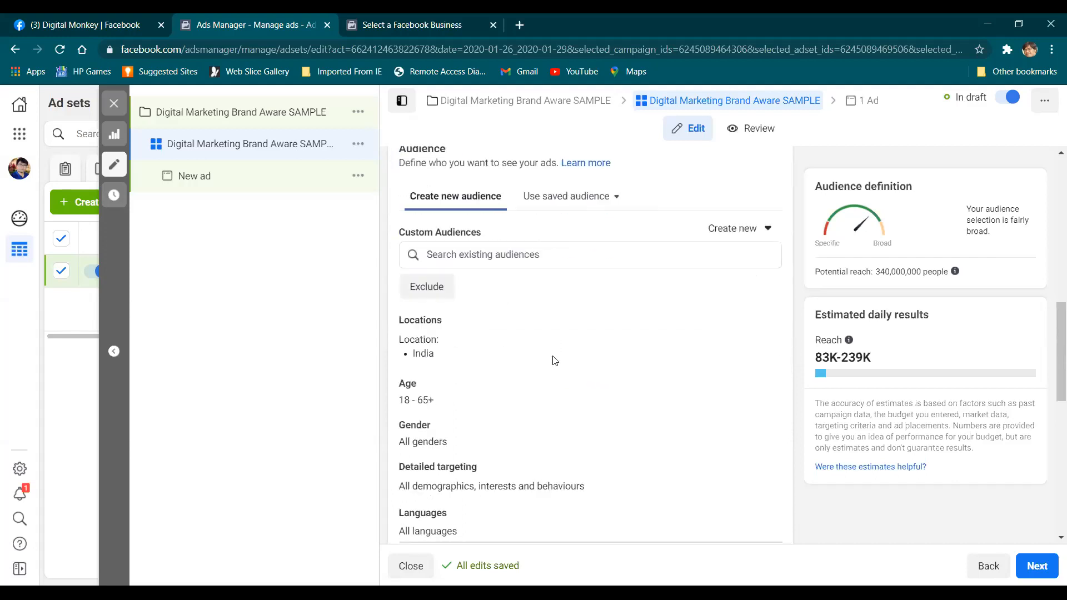
{"action": "scroll", "coordinate": [553, 356], "scroll_direction": "up", "scroll_amount": 6}
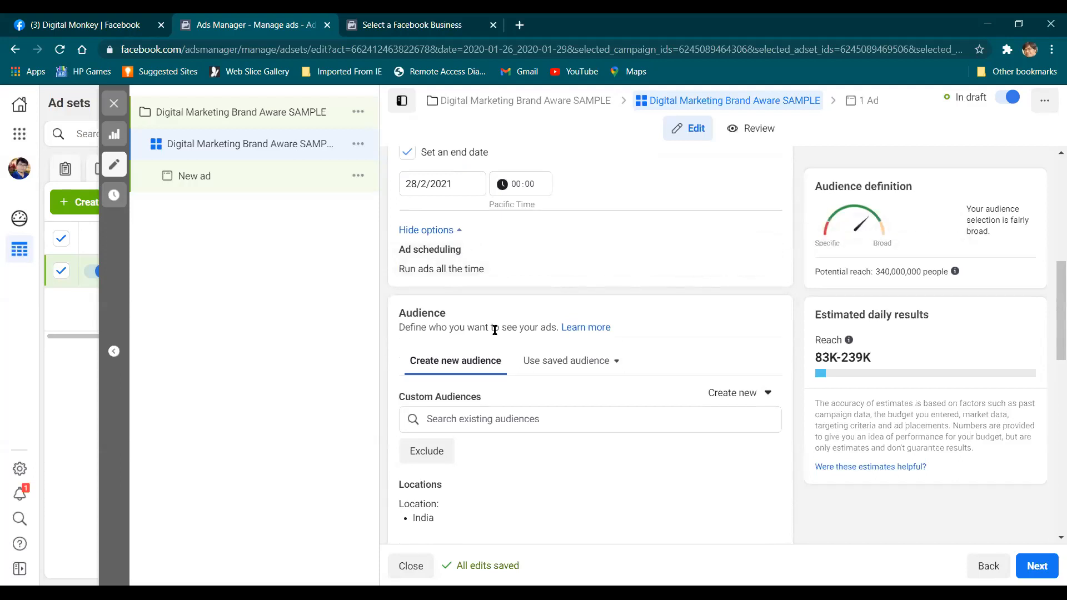
{"action": "scroll", "coordinate": [494, 329], "scroll_direction": "down", "scroll_amount": 4}
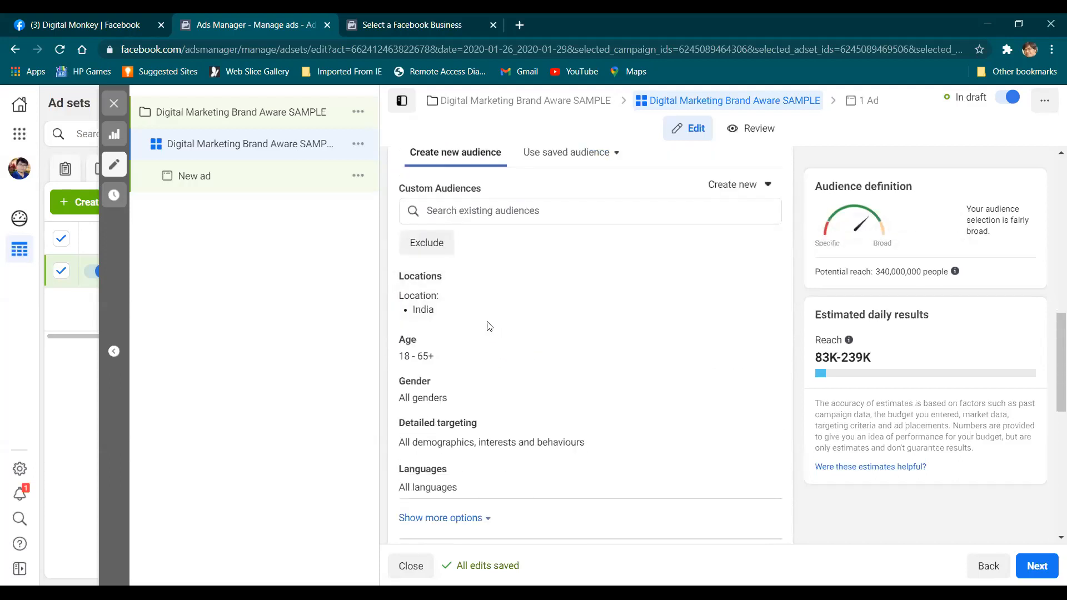
{"action": "left_click", "coordinate": [488, 215]}
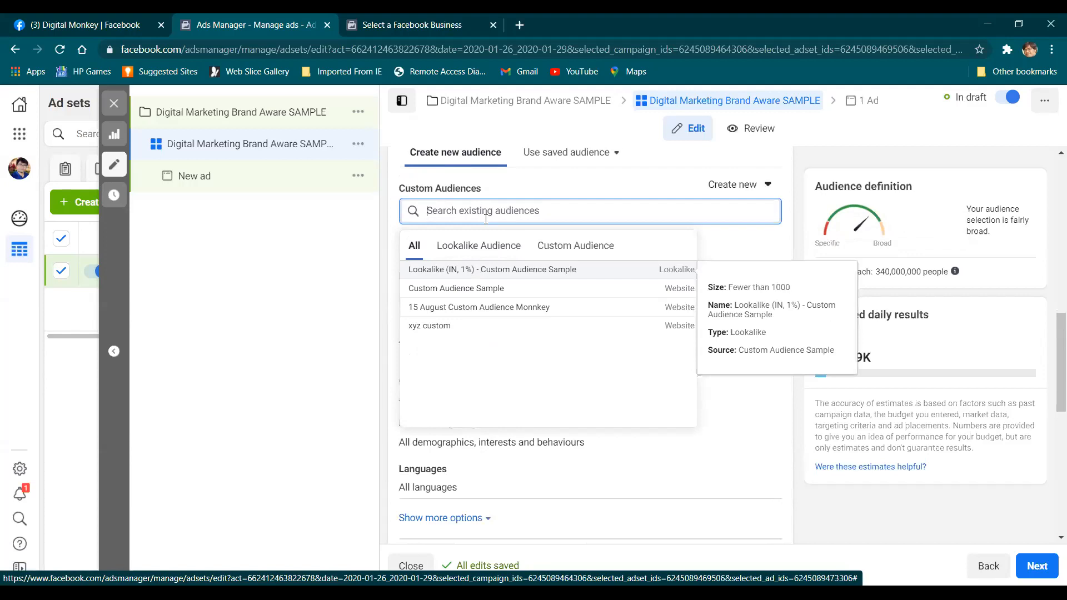
{"action": "left_click", "coordinate": [364, 259]}
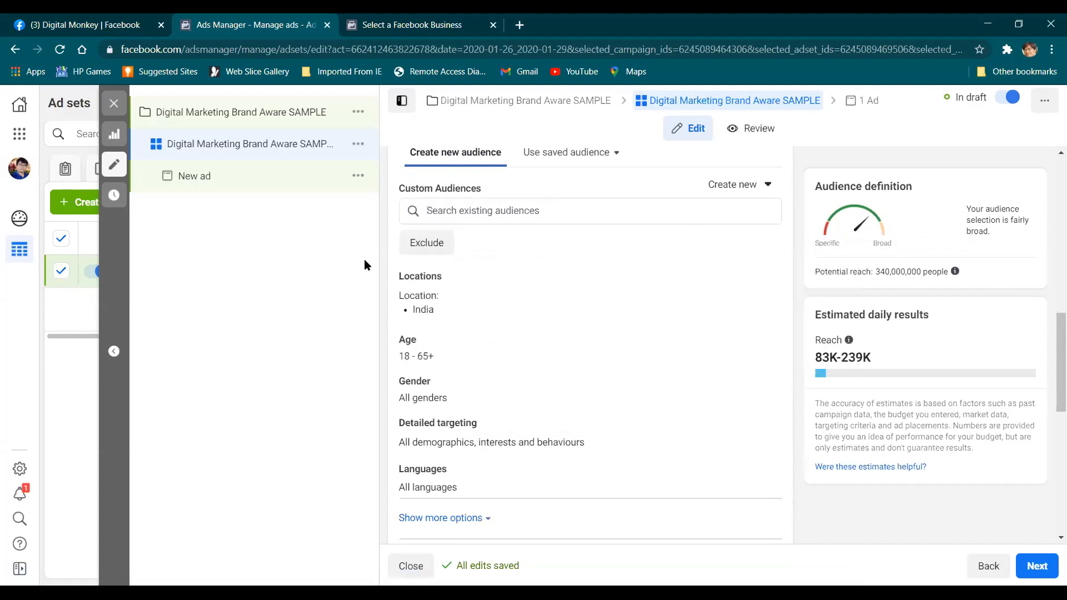
{"action": "left_click", "coordinate": [465, 214]}
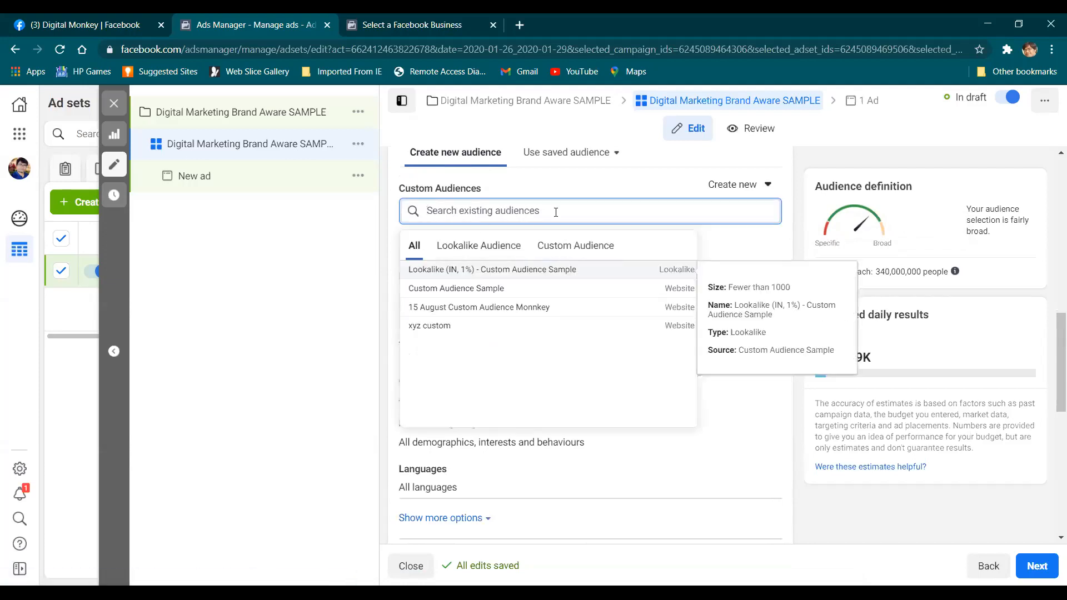
{"action": "left_click", "coordinate": [21, 137]}
{"action": "left_click", "coordinate": [21, 137]}
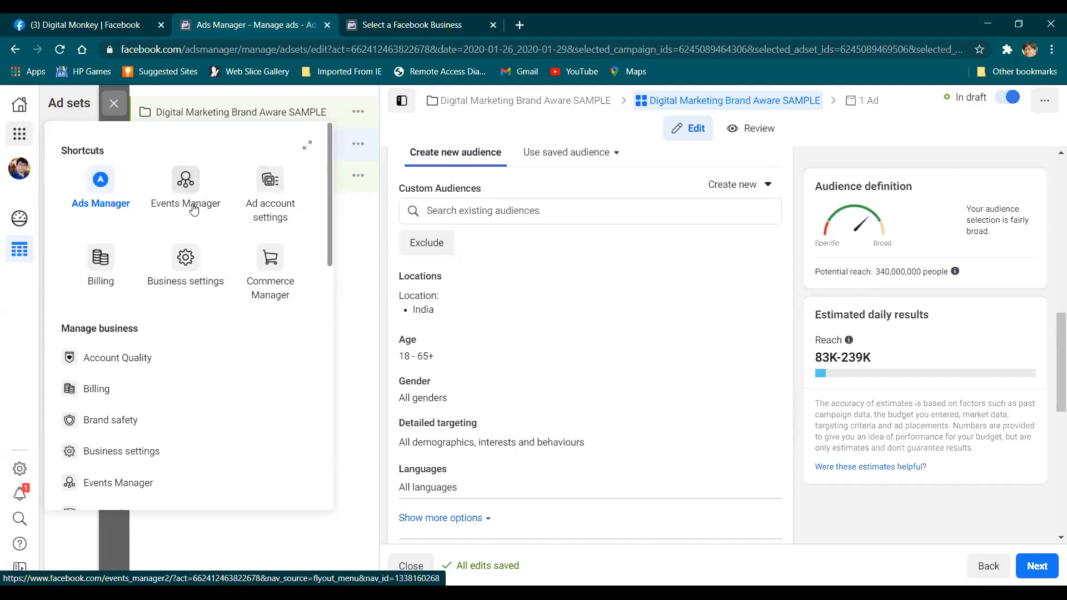
{"action": "left_click", "coordinate": [356, 240]}
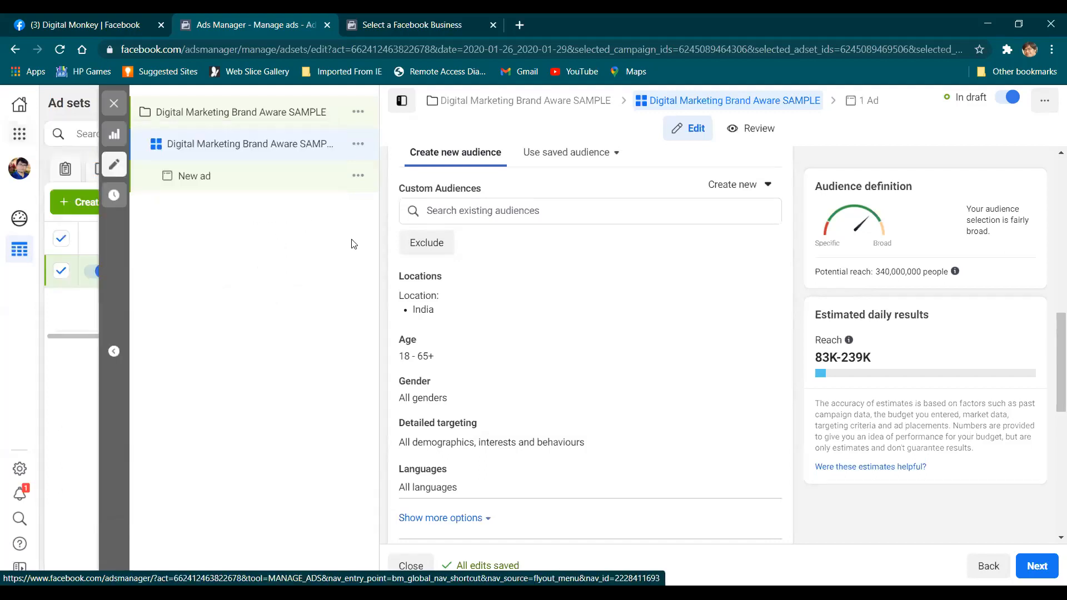
{"action": "left_click", "coordinate": [453, 212]}
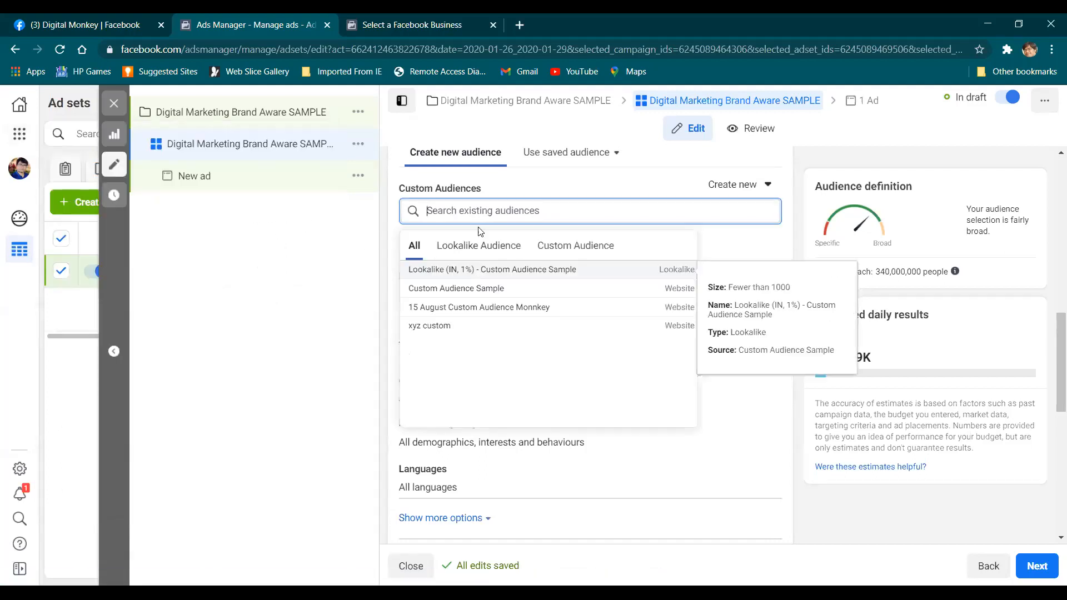
{"action": "left_click", "coordinate": [522, 190]}
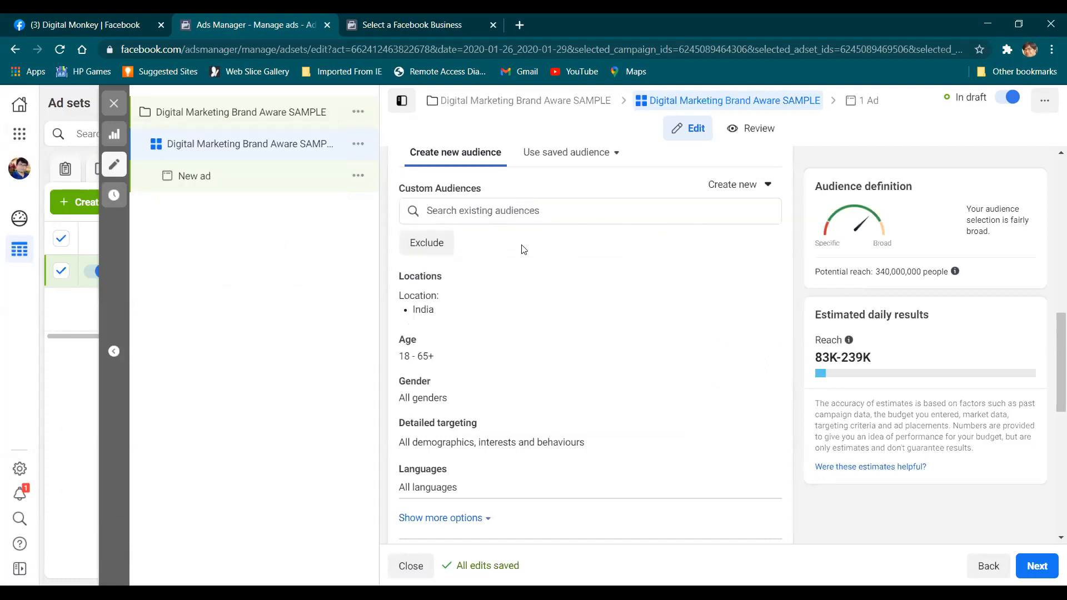
Step: Check the audience types that can be created and browse the list of saved audiences
{"action": "left_click", "coordinate": [742, 189]}
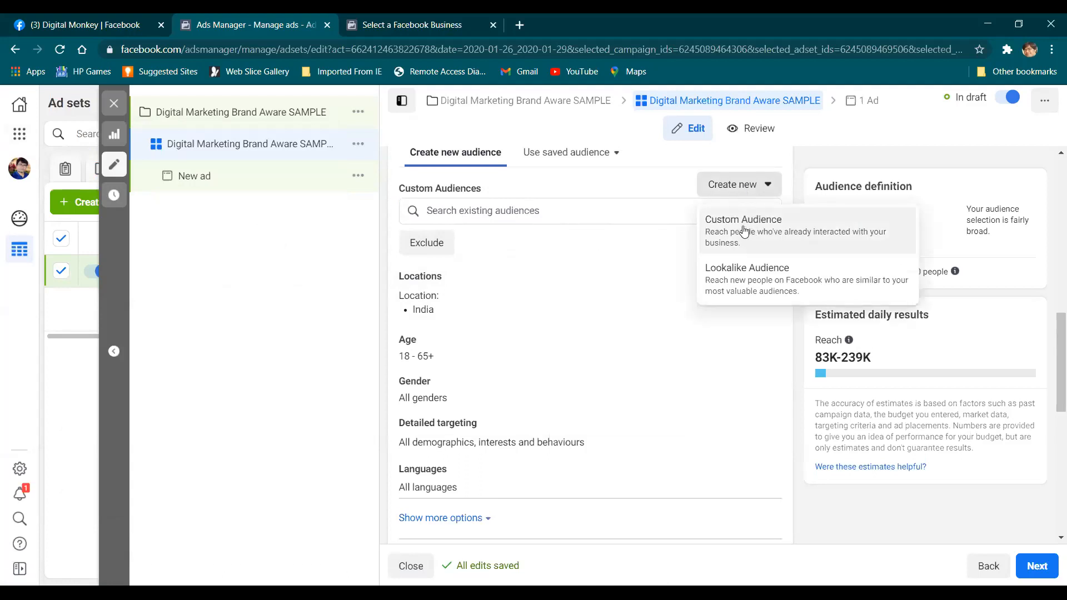
{"action": "left_click", "coordinate": [572, 153]}
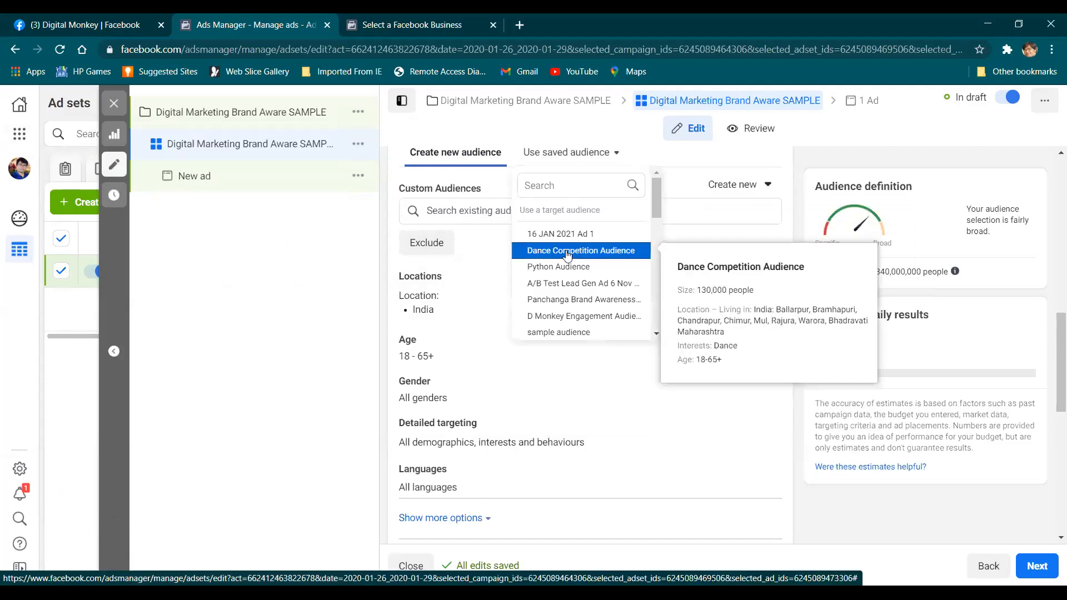
{"action": "scroll", "coordinate": [567, 254], "scroll_direction": "down", "scroll_amount": 3}
{"action": "scroll", "coordinate": [571, 281], "scroll_direction": "up", "scroll_amount": 4}
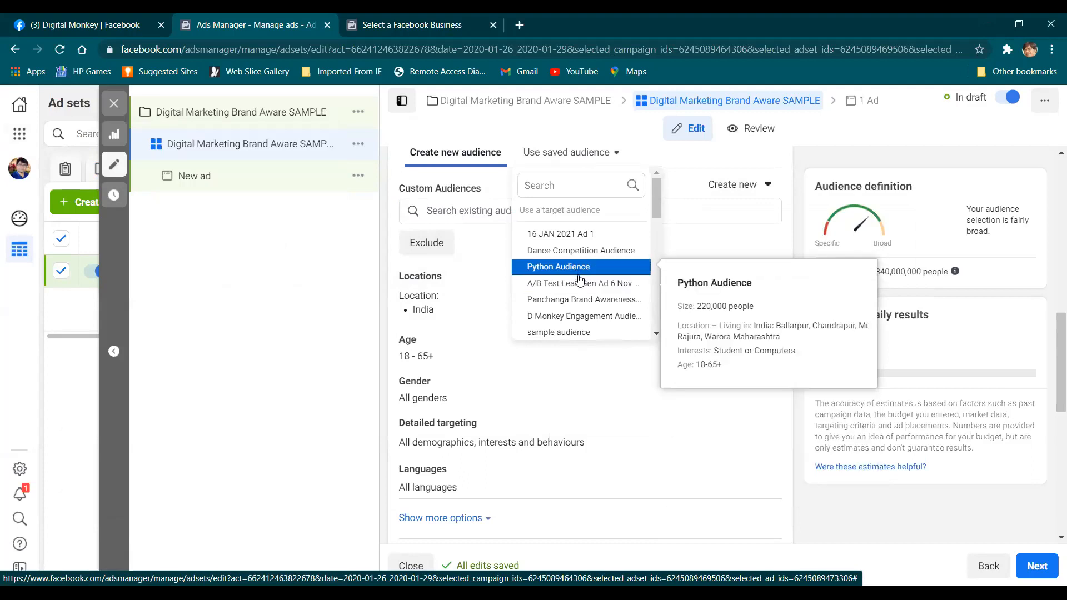
{"action": "left_click", "coordinate": [481, 247]}
Step: Look over the audience targeting settings and find Audience Insights among the business tools
{"action": "scroll", "coordinate": [500, 270], "scroll_direction": "down", "scroll_amount": 1}
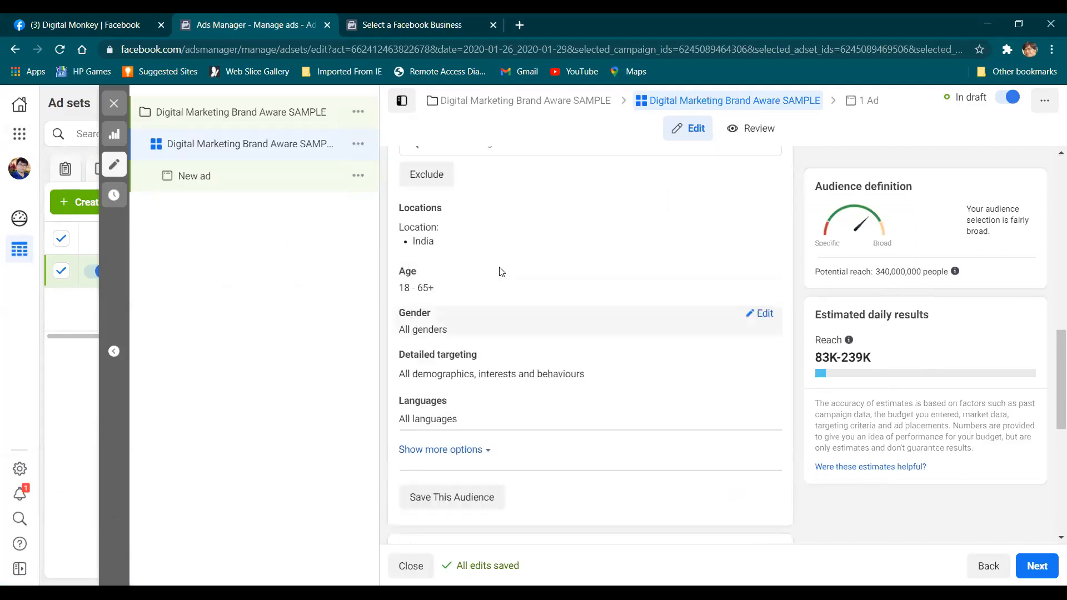
{"action": "scroll", "coordinate": [498, 269], "scroll_direction": "up", "scroll_amount": 1}
{"action": "scroll", "coordinate": [436, 314], "scroll_direction": "down", "scroll_amount": 4}
{"action": "scroll", "coordinate": [444, 306], "scroll_direction": "up", "scroll_amount": 3}
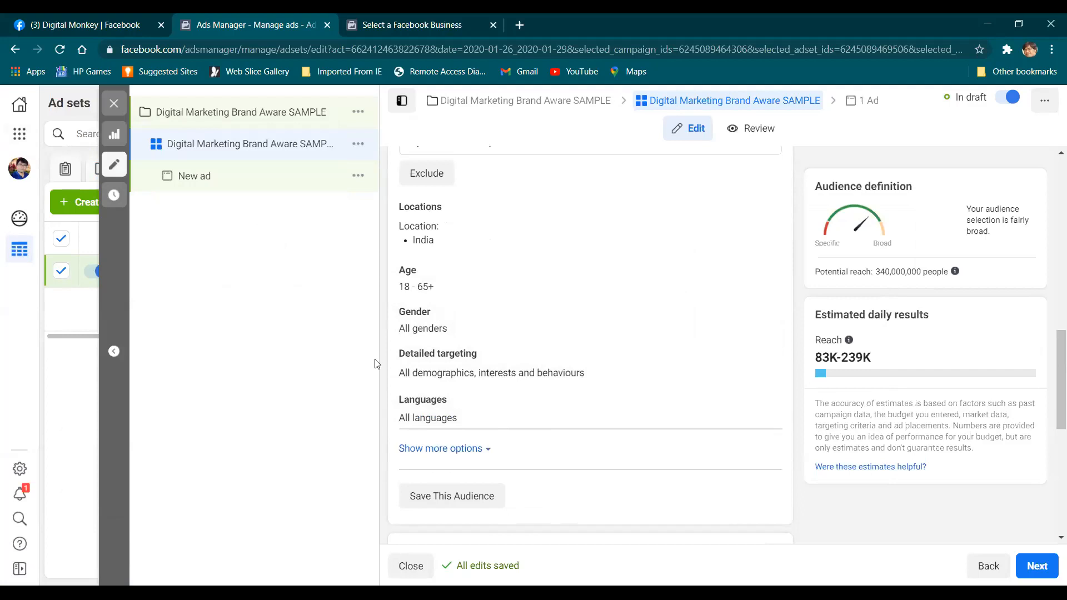
{"action": "left_click", "coordinate": [20, 135]}
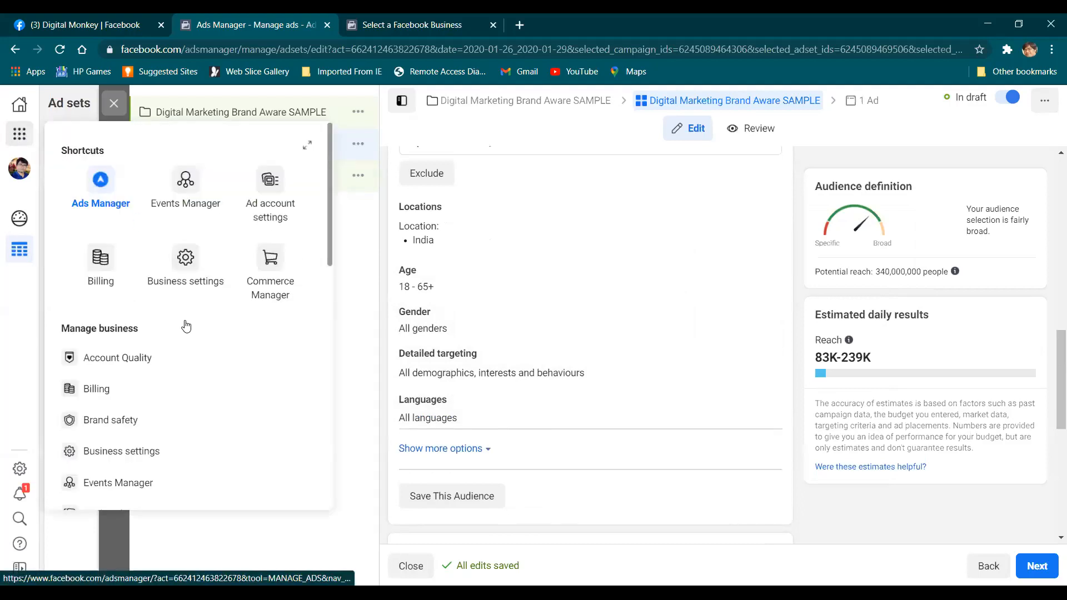
{"action": "scroll", "coordinate": [150, 322], "scroll_direction": "down", "scroll_amount": 6}
{"action": "scroll", "coordinate": [155, 373], "scroll_direction": "down", "scroll_amount": 2}
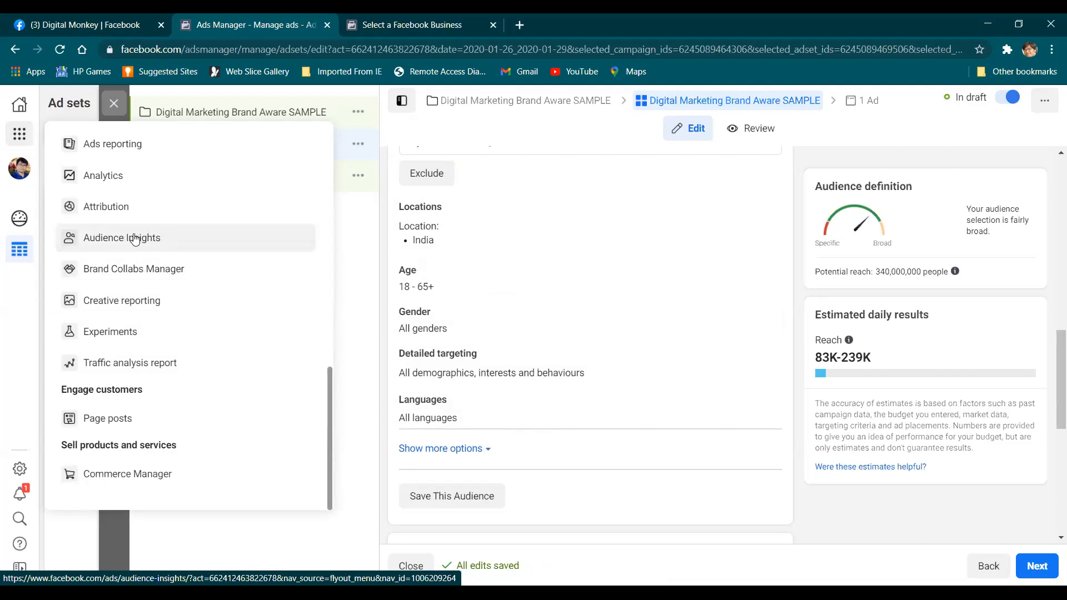
Step: Leave the ad set editor without publishing the draft and reopen the Digital Marketing Brand Aware SAMPLE ad set at its Audience section
{"action": "left_click", "coordinate": [115, 104]}
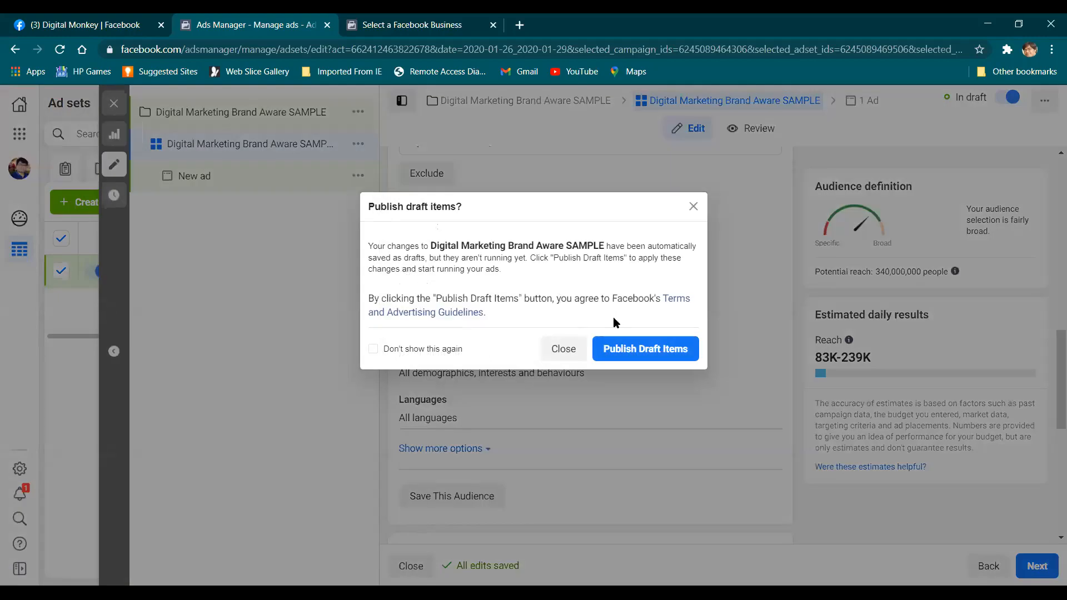
{"action": "left_click", "coordinate": [692, 207]}
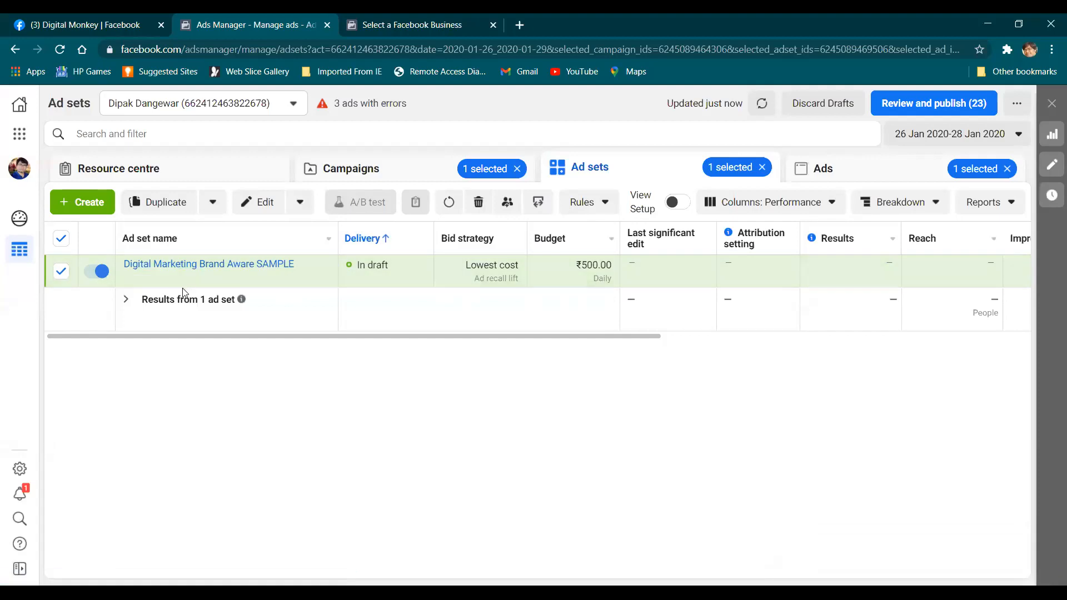
{"action": "left_click", "coordinate": [199, 276]}
{"action": "scroll", "coordinate": [579, 323], "scroll_direction": "down", "scroll_amount": 5}
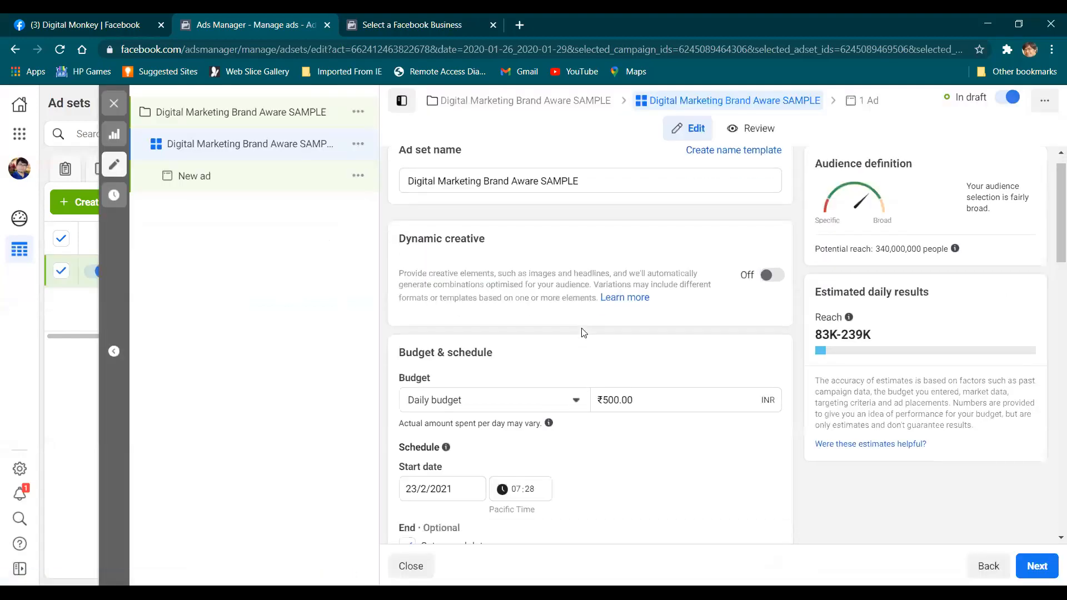
{"action": "scroll", "coordinate": [579, 358], "scroll_direction": "up", "scroll_amount": 4}
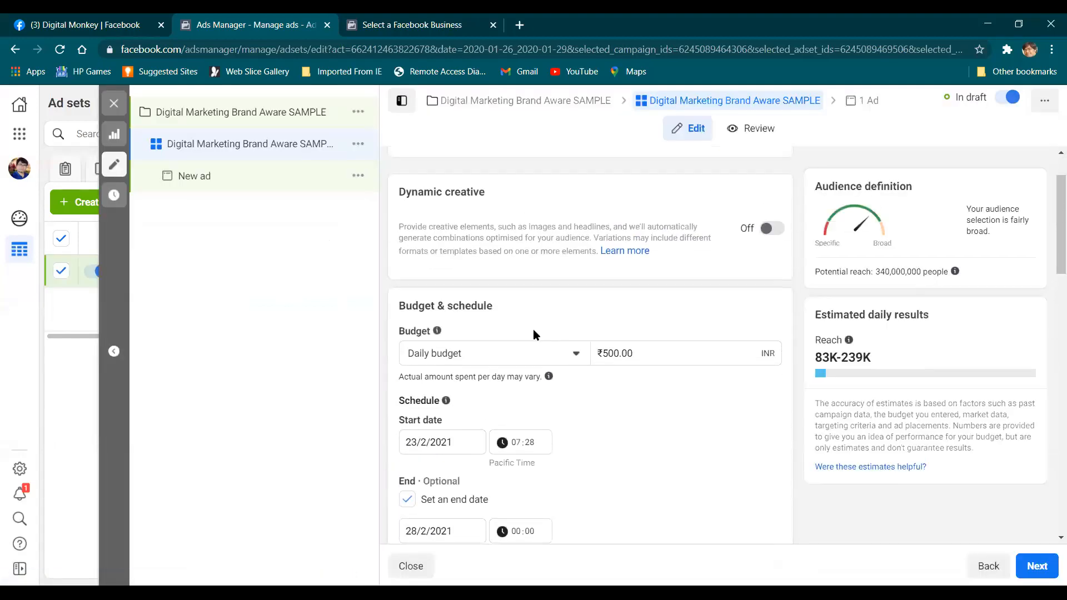
{"action": "scroll", "coordinate": [596, 320], "scroll_direction": "down", "scroll_amount": 10}
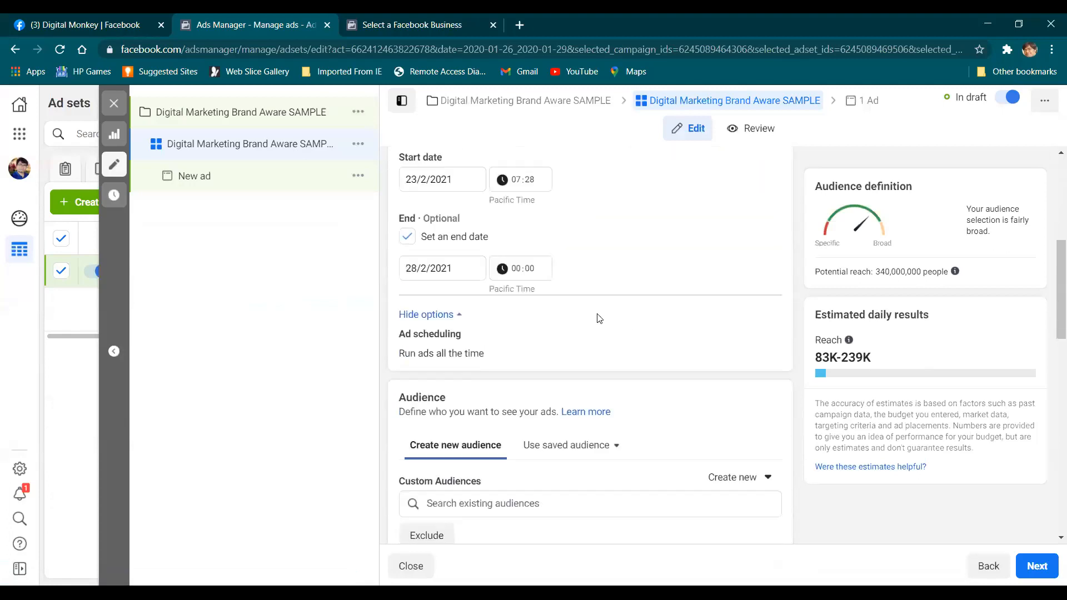
{"action": "scroll", "coordinate": [507, 289], "scroll_direction": "up", "scroll_amount": 1}
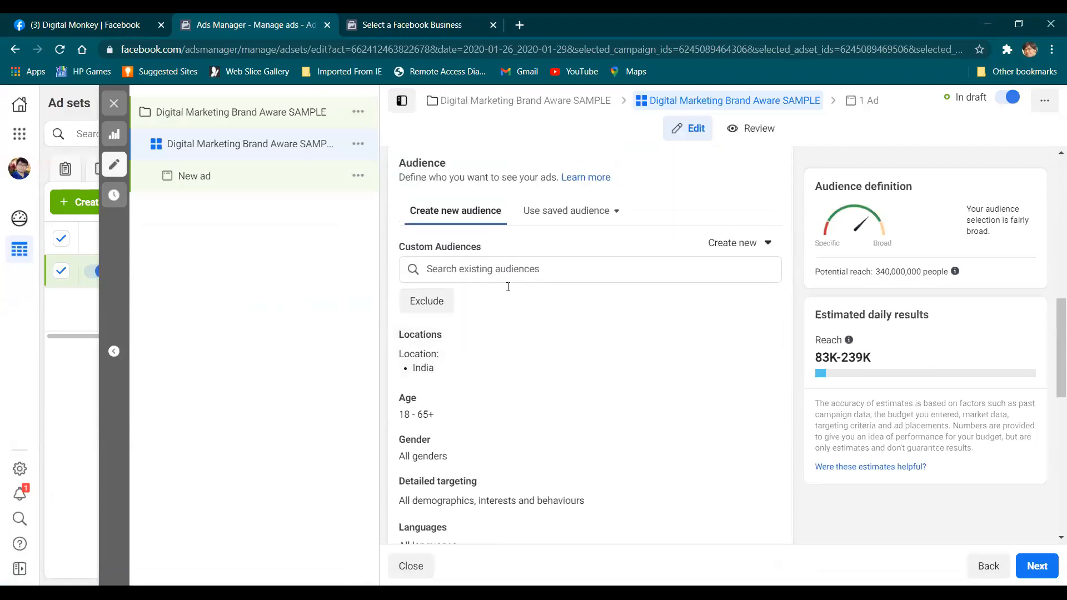
Step: Review the selectable custom audiences again without choosing one, and check the audience's location setting
{"action": "left_click", "coordinate": [531, 280]}
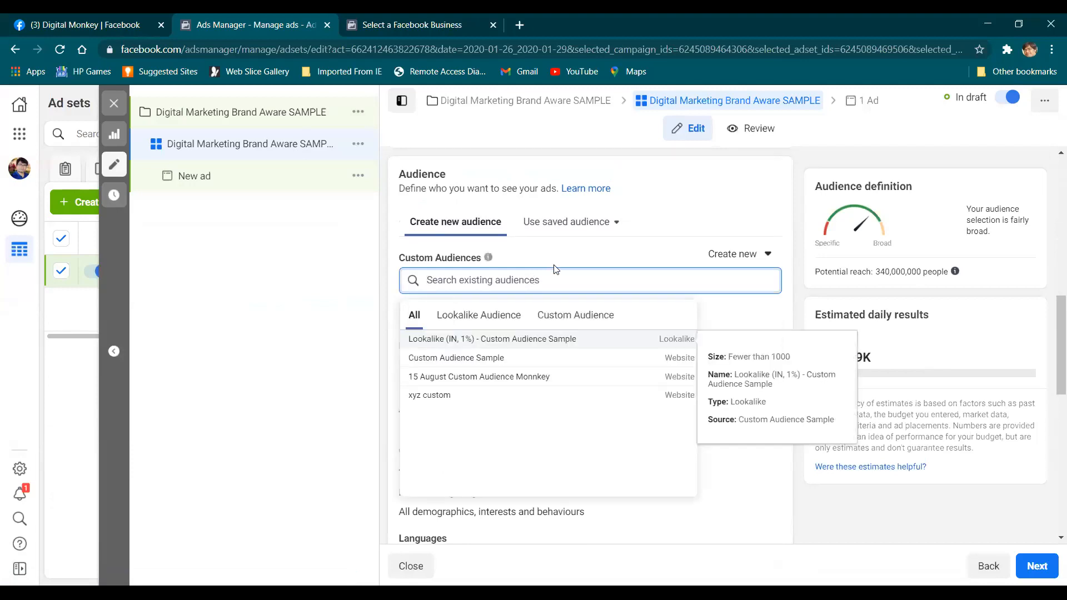
{"action": "left_click", "coordinate": [398, 301]}
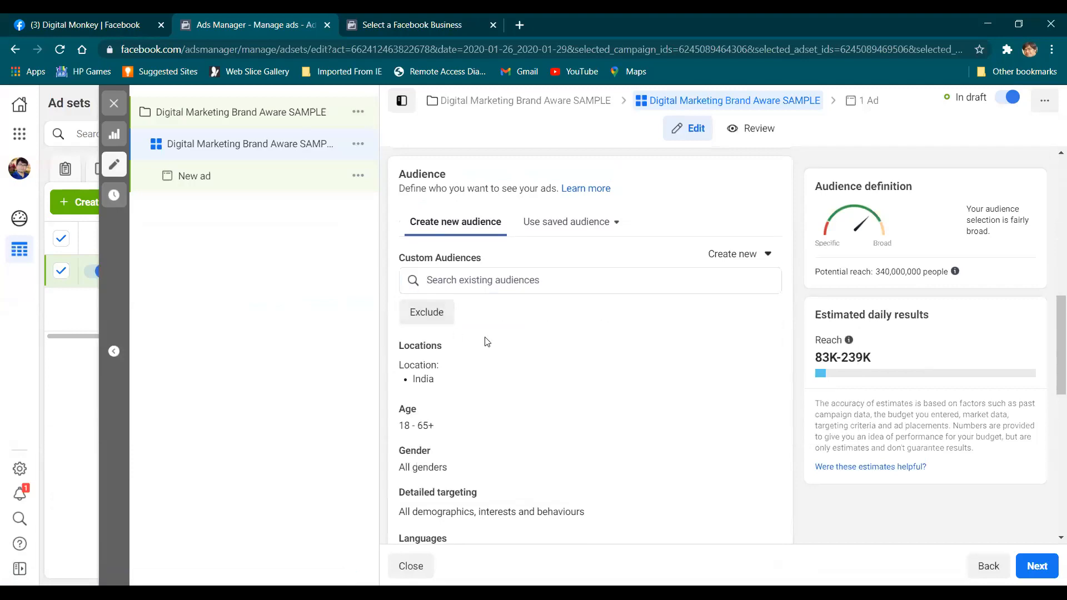
{"action": "mouse_move", "coordinate": [447, 381]}
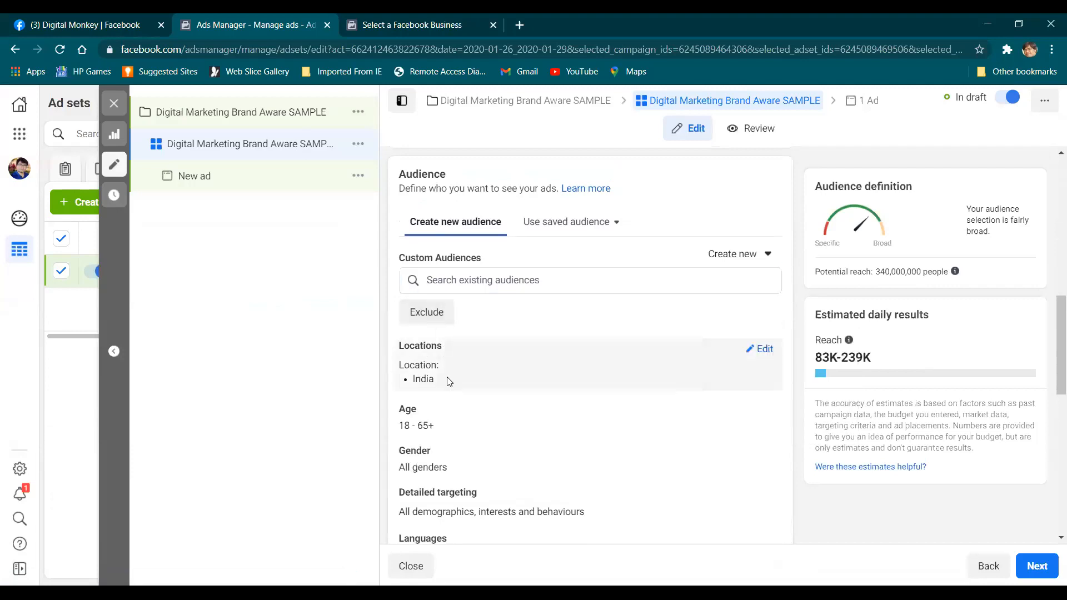
Step: Remove India from the audience's locations and search for maharashtra as a location to include
{"action": "left_click", "coordinate": [764, 349]}
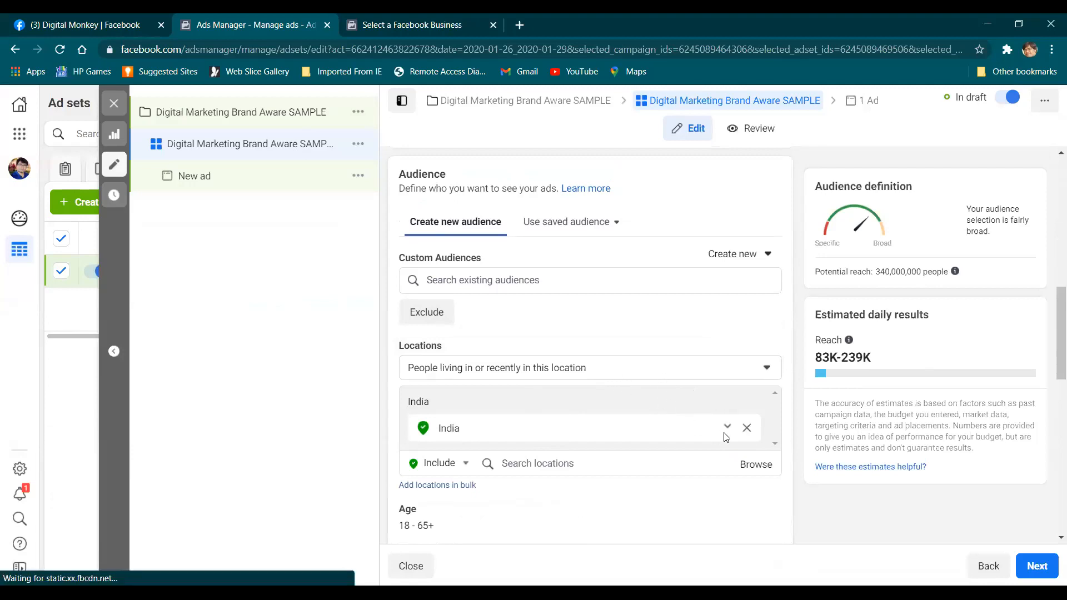
{"action": "left_click", "coordinate": [747, 428]}
{"action": "left_click", "coordinate": [658, 414]}
{"action": "left_click", "coordinate": [643, 450]}
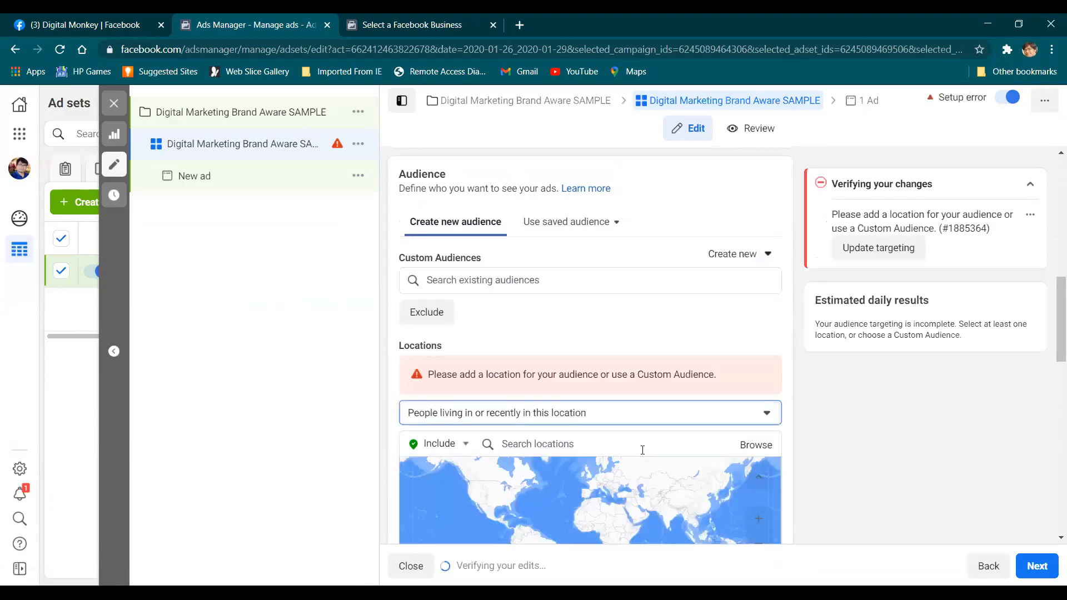
{"action": "left_click", "coordinate": [625, 448]}
{"action": "type", "text": "maha"}
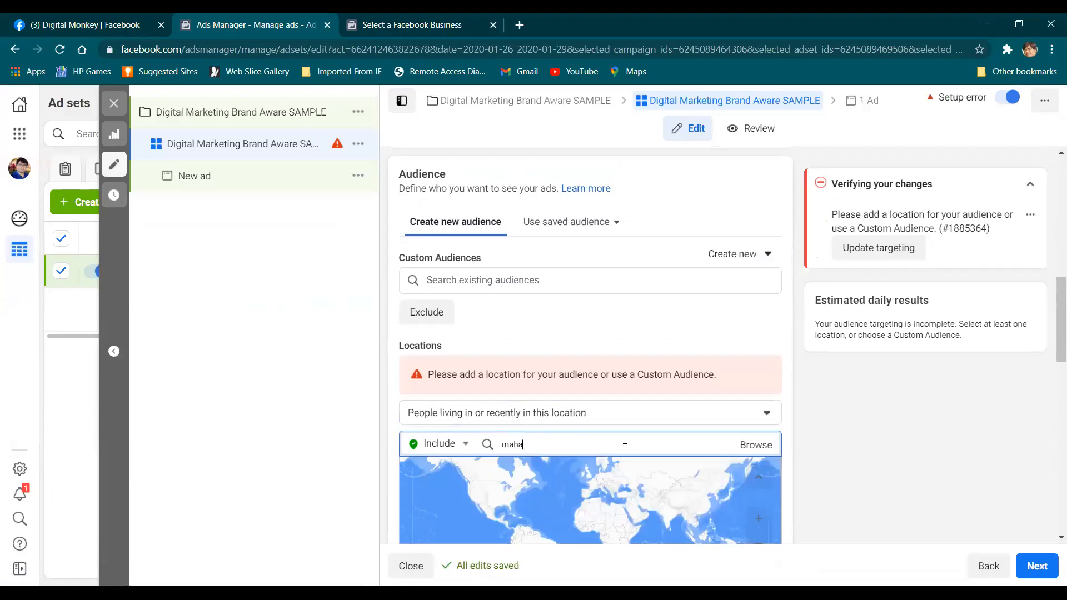
{"action": "type", "text": "rar"}
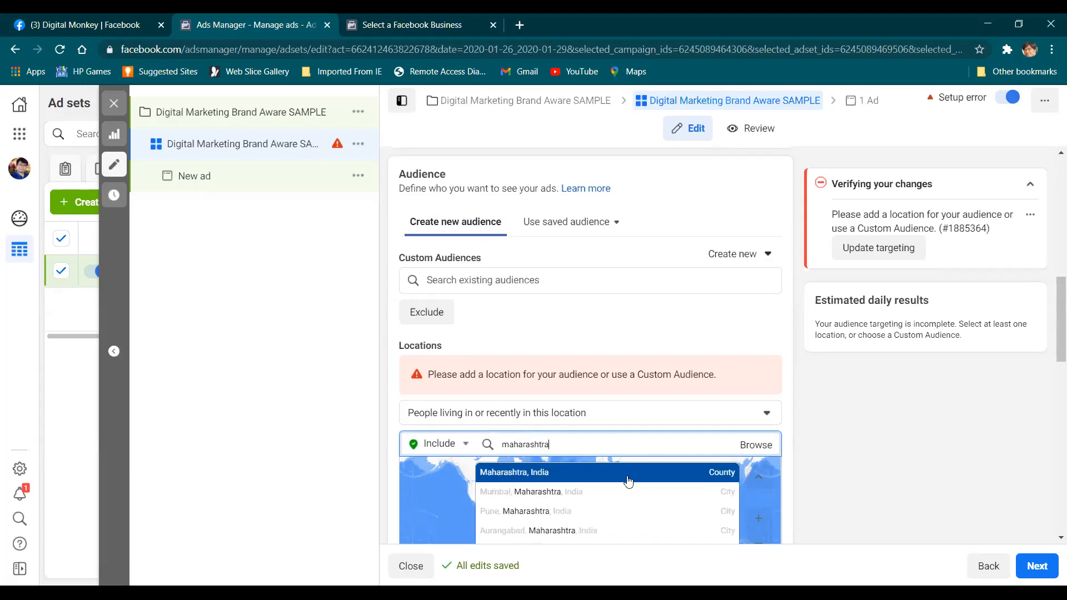
Step: Search the locations for mumb and for nagpur, and look through the suggested cities, neighbourhoods and addresses
{"action": "double_click", "coordinate": [605, 446]}
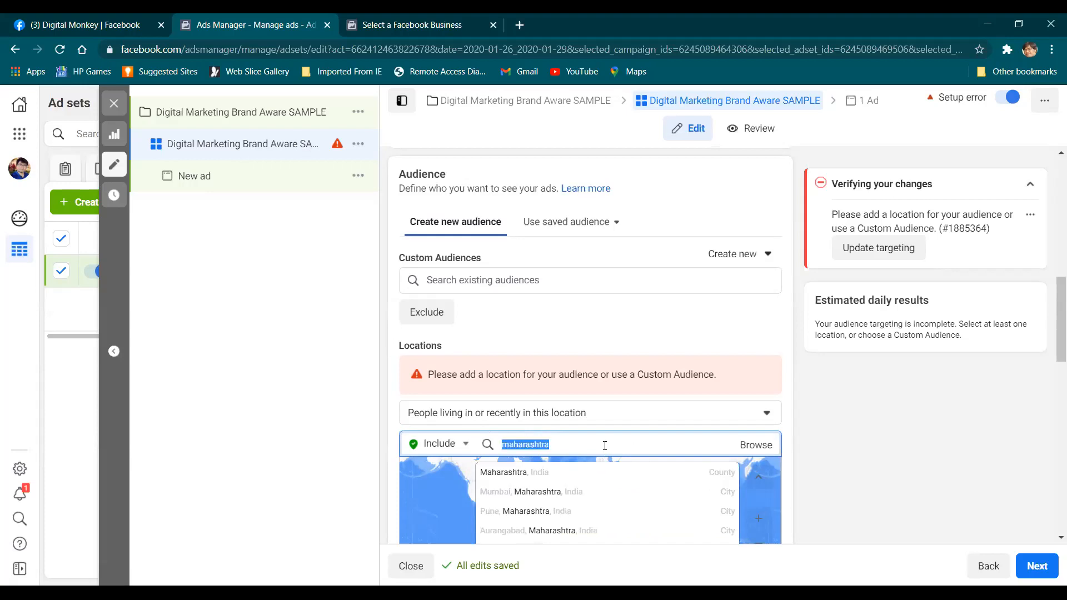
{"action": "type", "text": "mu"}
{"action": "key", "text": "BackSpace"}
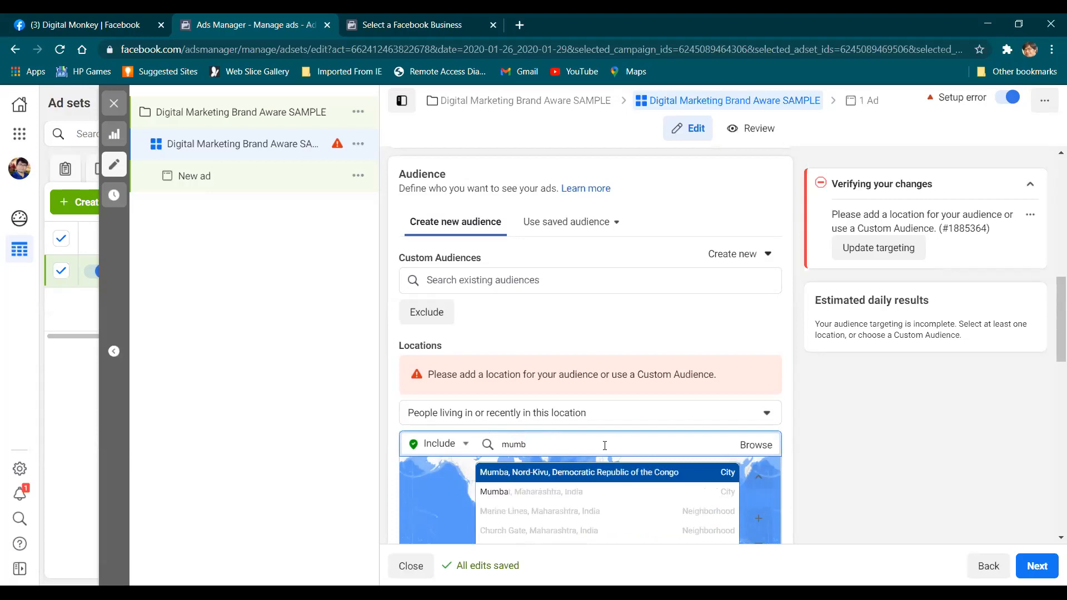
{"action": "key", "text": "BackSpace"}
{"action": "key", "text": "BackSpace"}
{"action": "key", "text": "BackSpace"}
{"action": "key", "text": "BackSpace"}
{"action": "type", "text": "nagpur"}
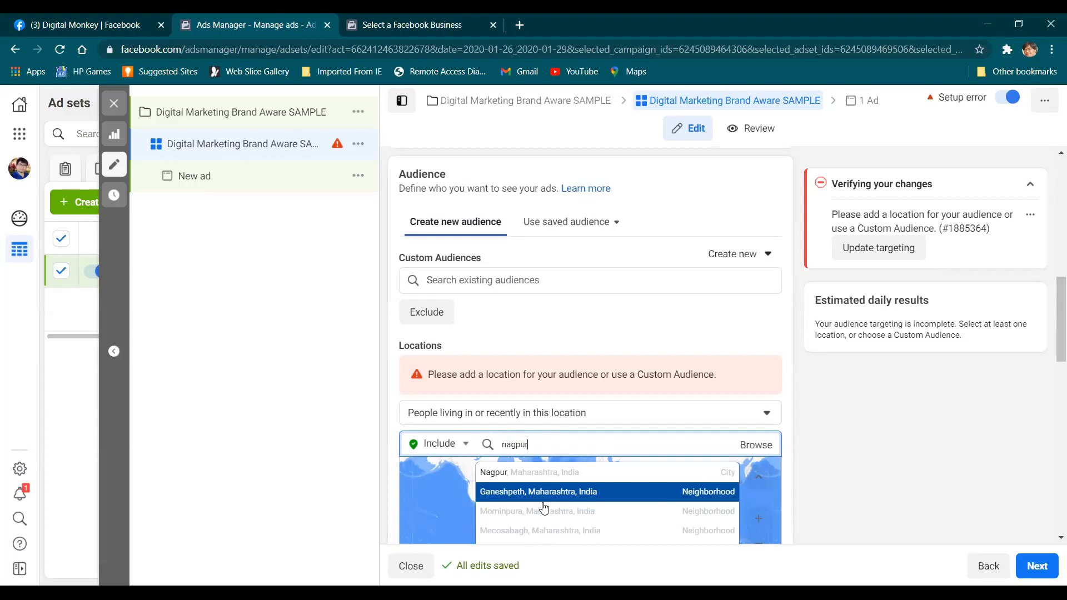
{"action": "scroll", "coordinate": [542, 509], "scroll_direction": "down", "scroll_amount": 1}
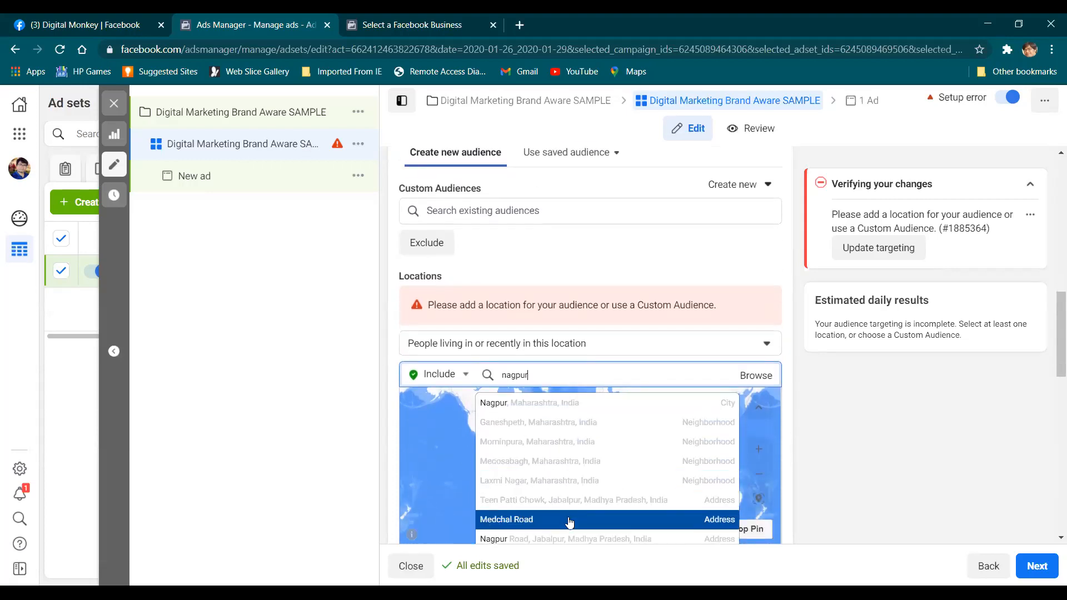
{"action": "scroll", "coordinate": [573, 533], "scroll_direction": "down", "scroll_amount": 1}
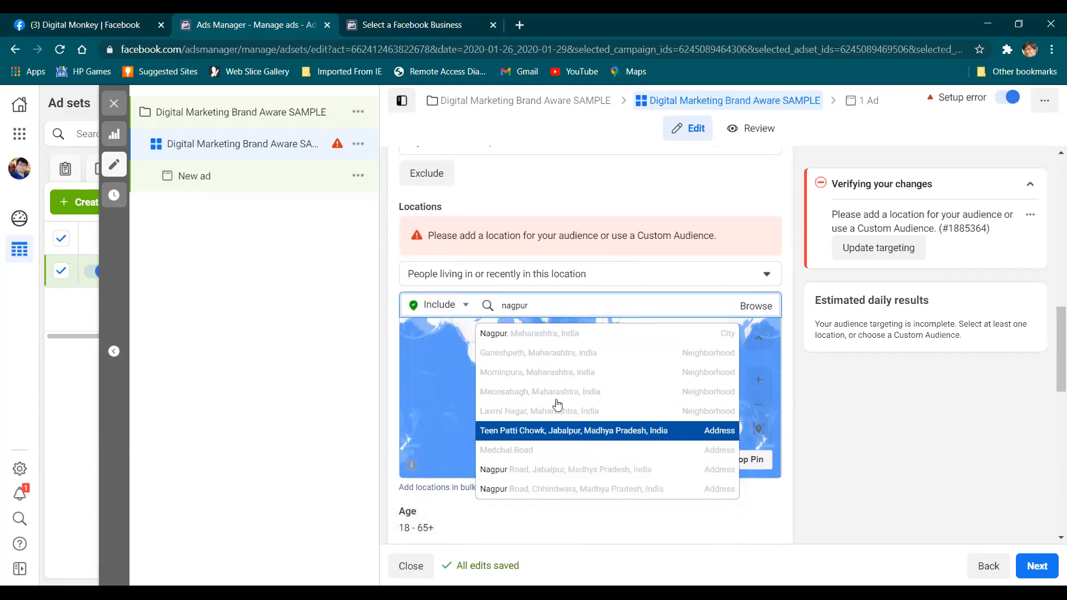
Step: Replace the location search text with india and include the country India as the audience's location
{"action": "double_click", "coordinate": [570, 309]}
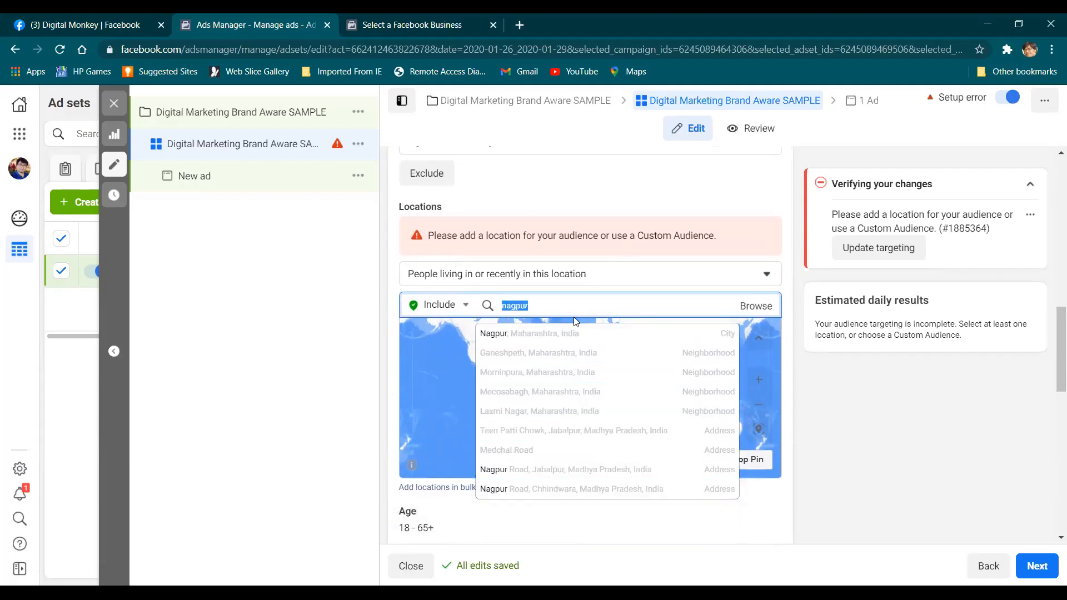
{"action": "key", "text": "BackSpace"}
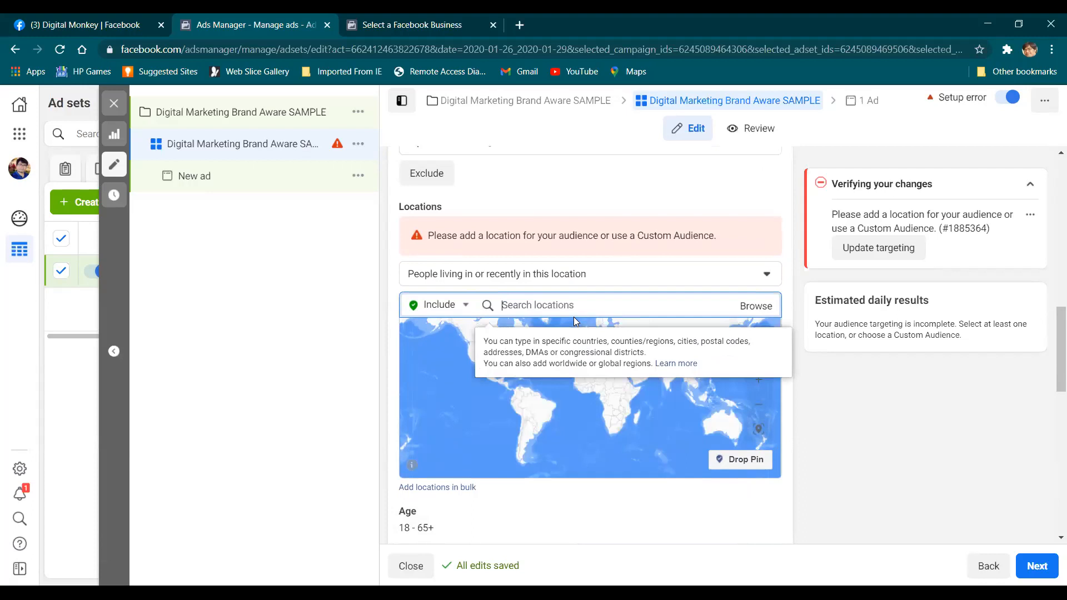
{"action": "type", "text": "maha"}
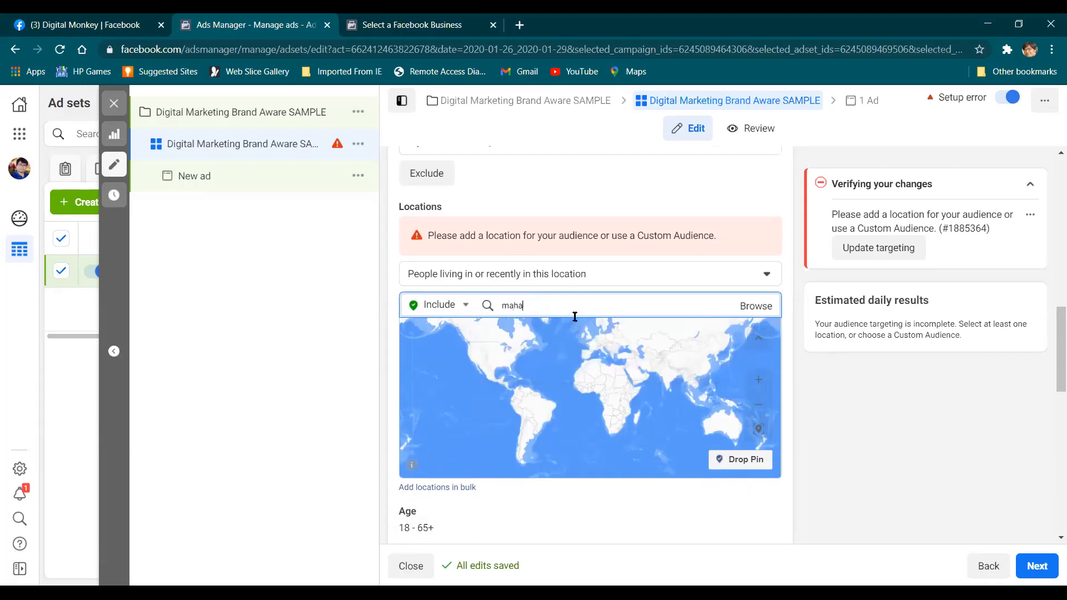
{"action": "key", "text": "BackSpace"}
{"action": "key", "text": "BackSpace"}
{"action": "key", "text": "BackSpace"}
{"action": "key", "text": "BackSpace"}
{"action": "key", "text": "BackSpace"}
{"action": "key", "text": "BackSpace"}
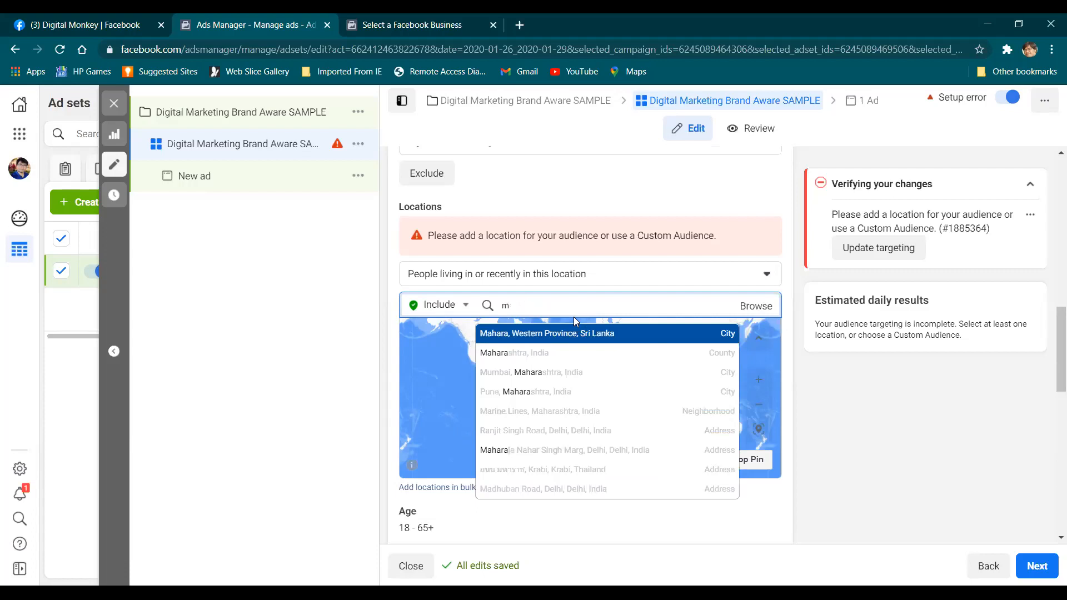
{"action": "type", "text": "india"}
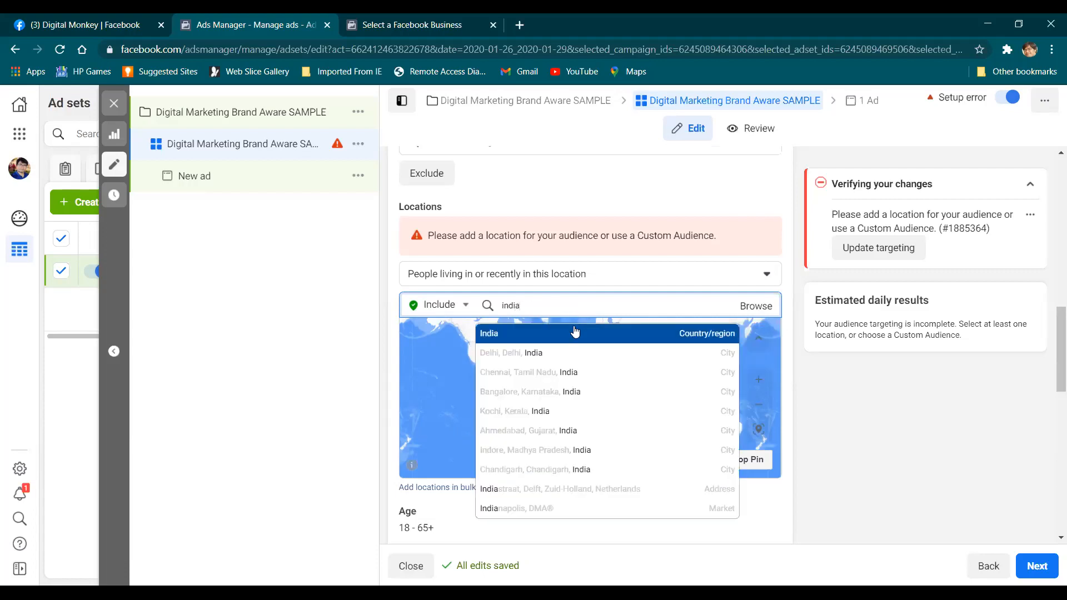
{"action": "left_click", "coordinate": [576, 333]}
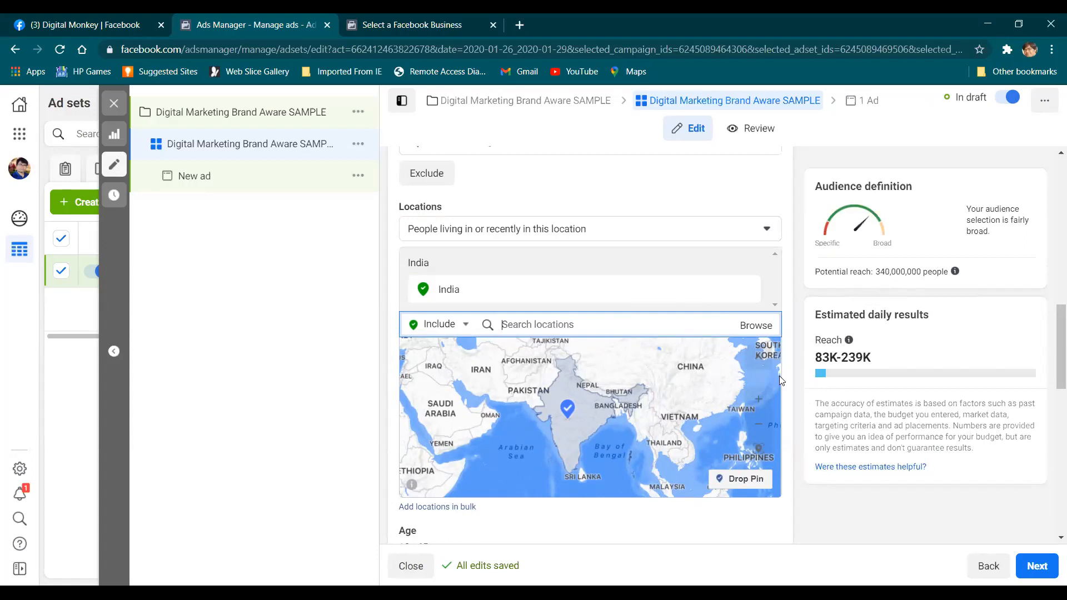
Step: Set the audience's maximum age to 35
{"action": "scroll", "coordinate": [659, 534], "scroll_direction": "down", "scroll_amount": 3}
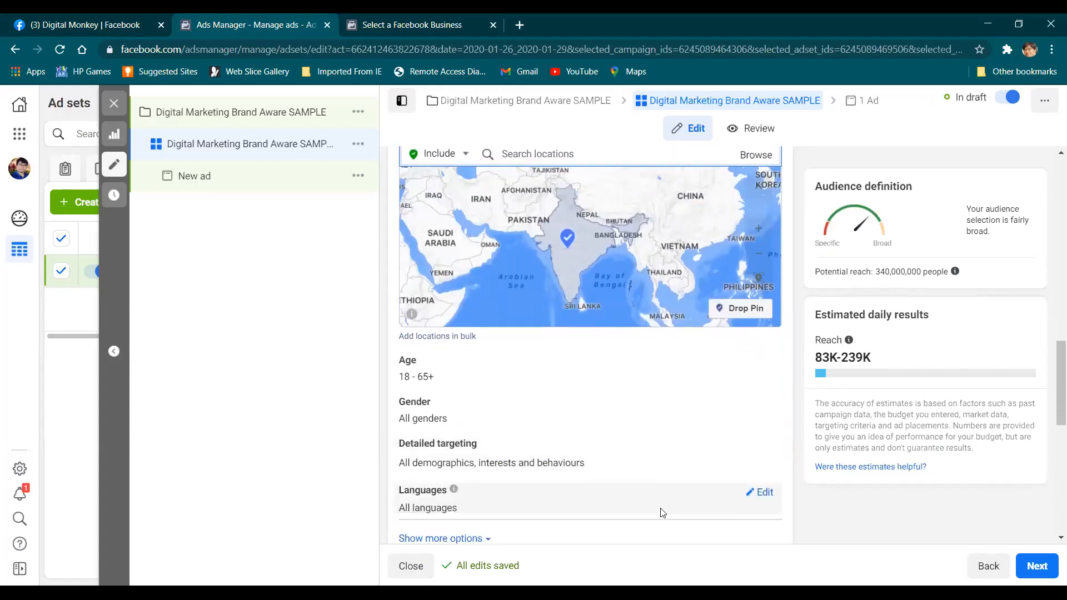
{"action": "scroll", "coordinate": [662, 513], "scroll_direction": "down", "scroll_amount": 1}
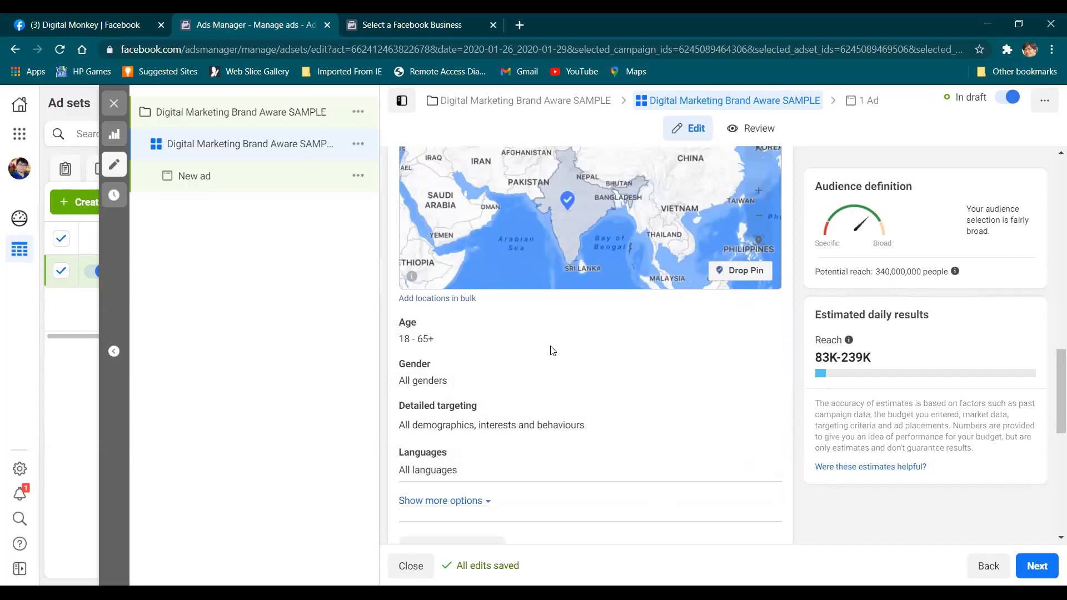
{"action": "scroll", "coordinate": [553, 350], "scroll_direction": "up", "scroll_amount": 10}
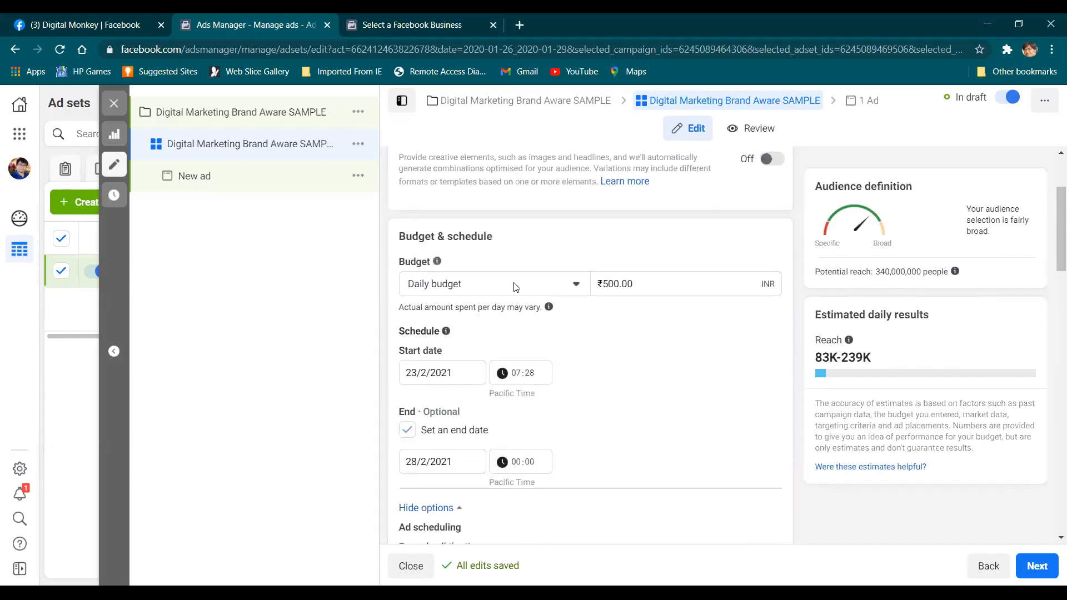
{"action": "scroll", "coordinate": [514, 286], "scroll_direction": "up", "scroll_amount": 3}
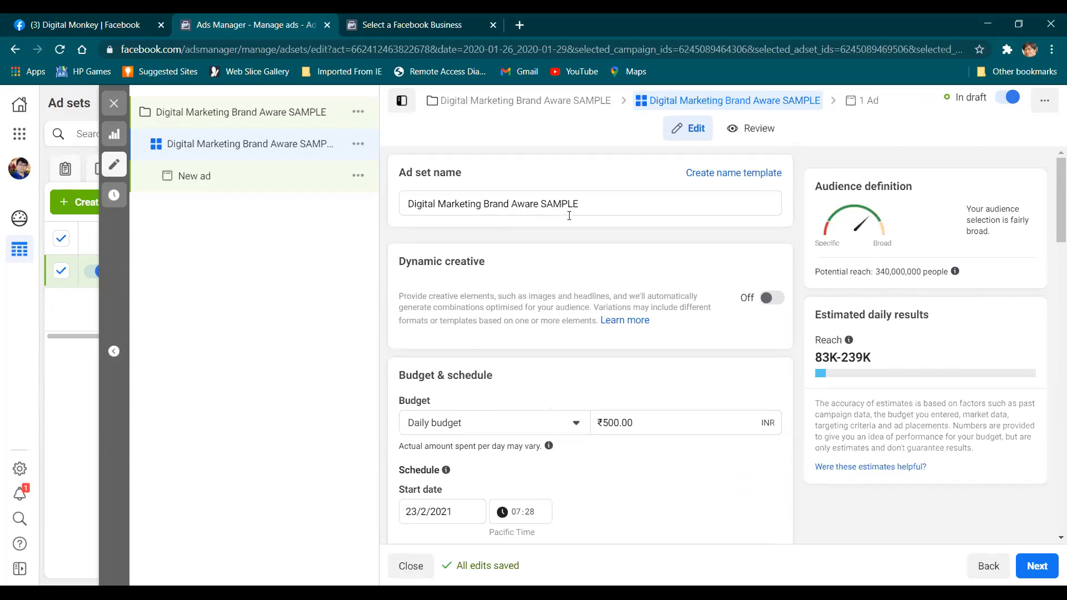
{"action": "scroll", "coordinate": [591, 228], "scroll_direction": "down", "scroll_amount": 15}
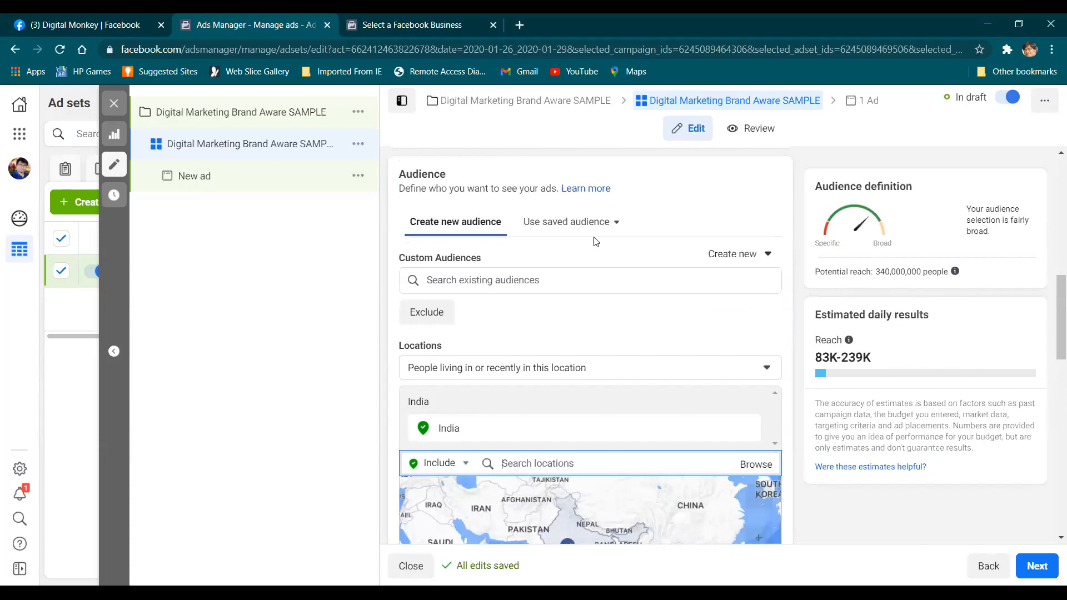
{"action": "scroll", "coordinate": [610, 296], "scroll_direction": "down", "scroll_amount": 2}
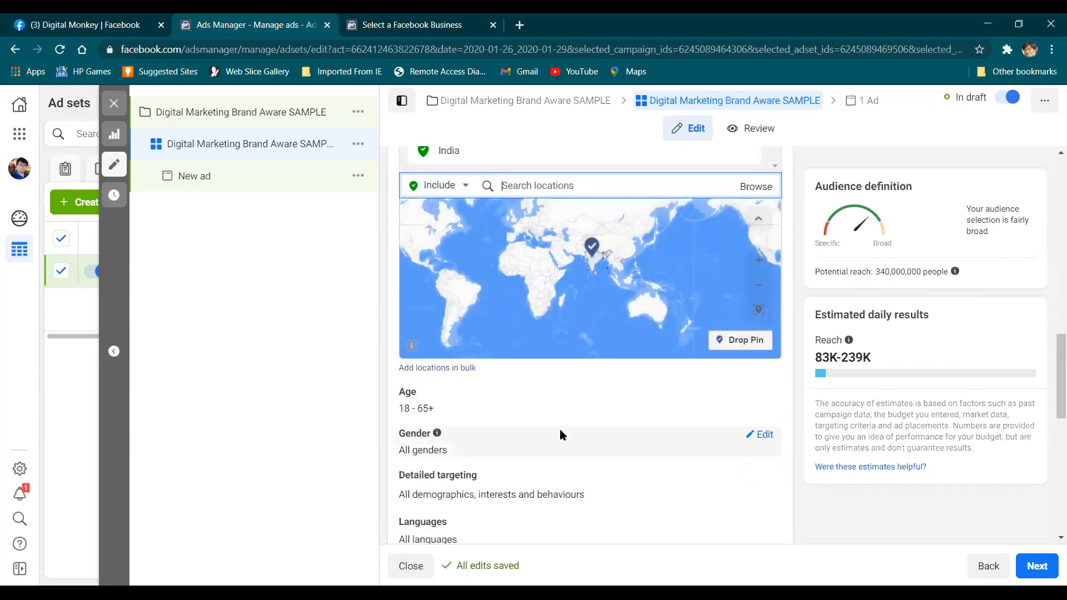
{"action": "scroll", "coordinate": [559, 429], "scroll_direction": "down", "scroll_amount": 2}
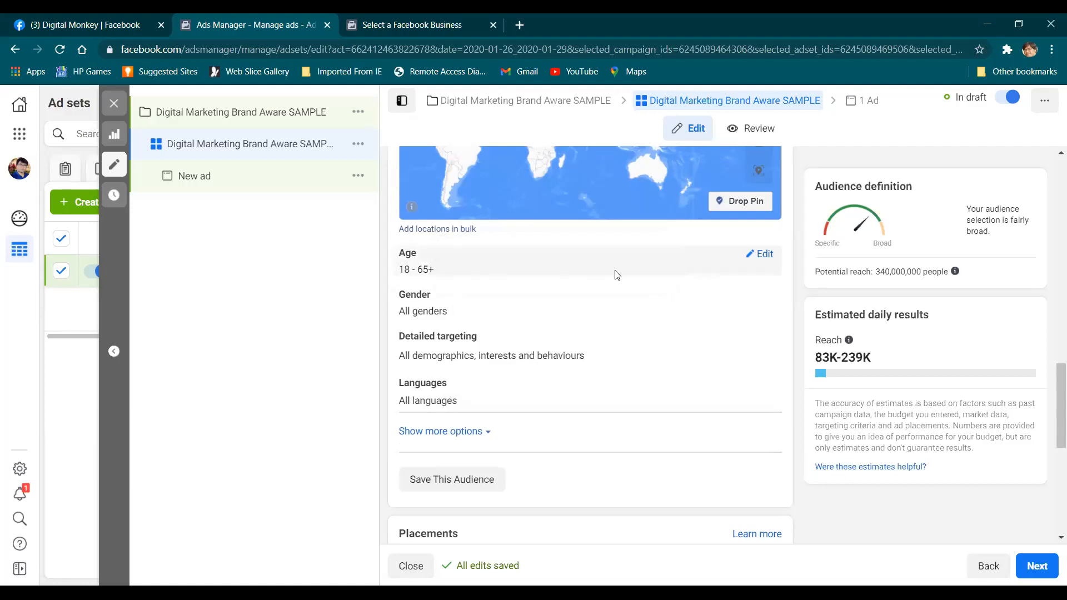
{"action": "left_click", "coordinate": [764, 254]}
{"action": "left_click", "coordinate": [497, 282]}
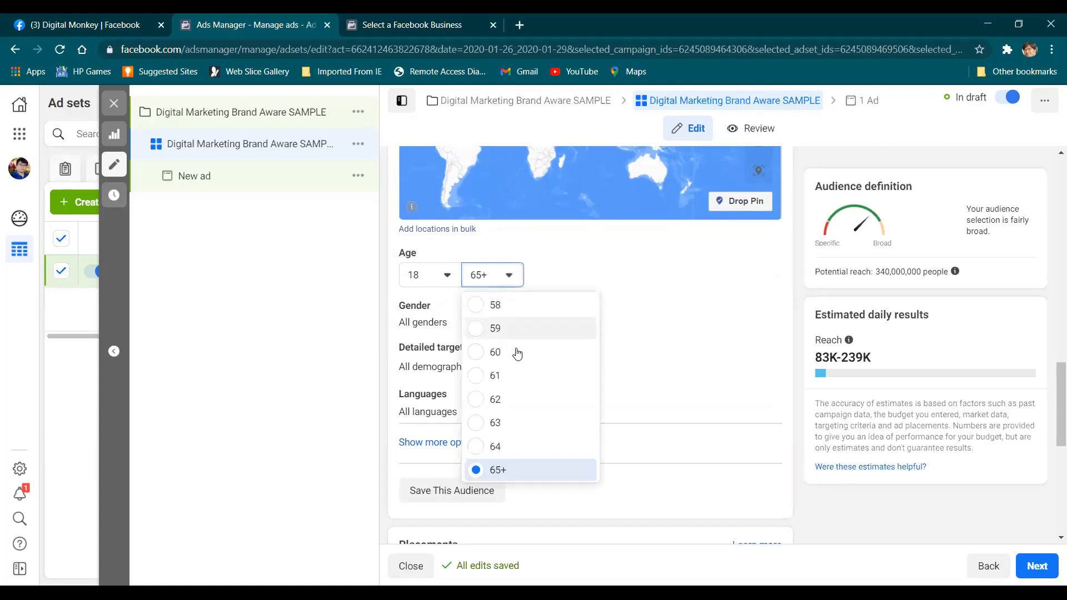
{"action": "scroll", "coordinate": [500, 372], "scroll_direction": "up", "scroll_amount": 5}
{"action": "scroll", "coordinate": [500, 373], "scroll_direction": "up", "scroll_amount": 3}
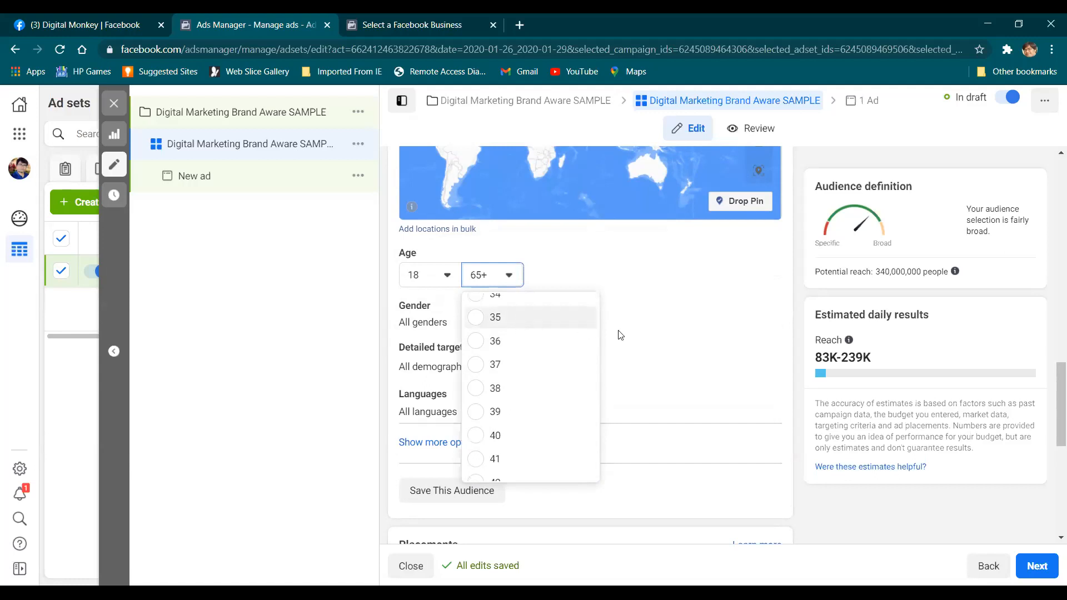
{"action": "left_click", "coordinate": [531, 318]}
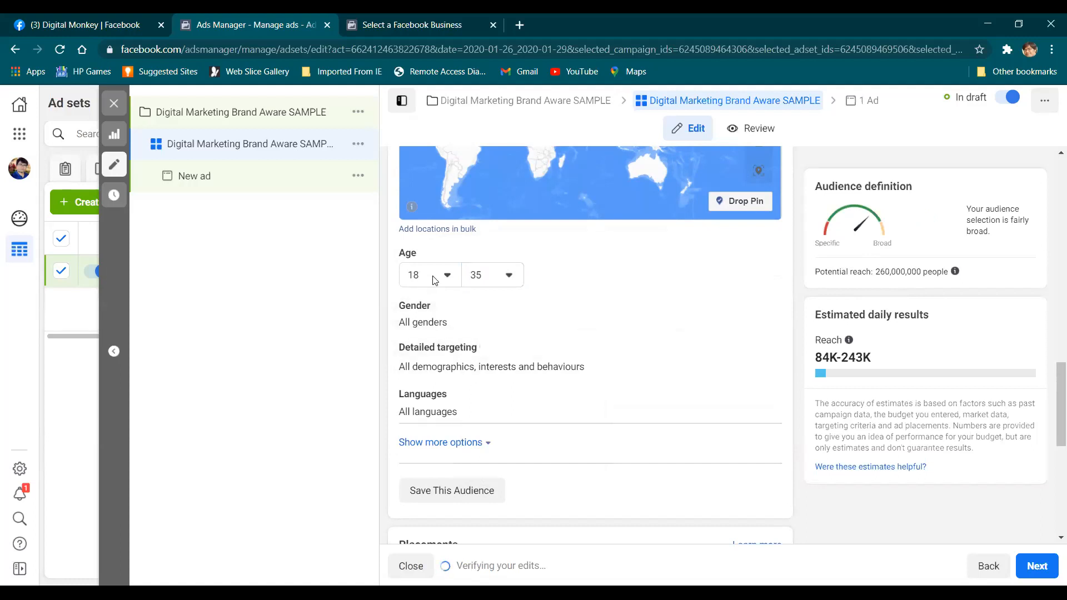
Step: Open the gender setting, try Men and Women, and set it back to All
{"action": "mouse_move", "coordinate": [524, 324]}
{"action": "left_click", "coordinate": [763, 309]}
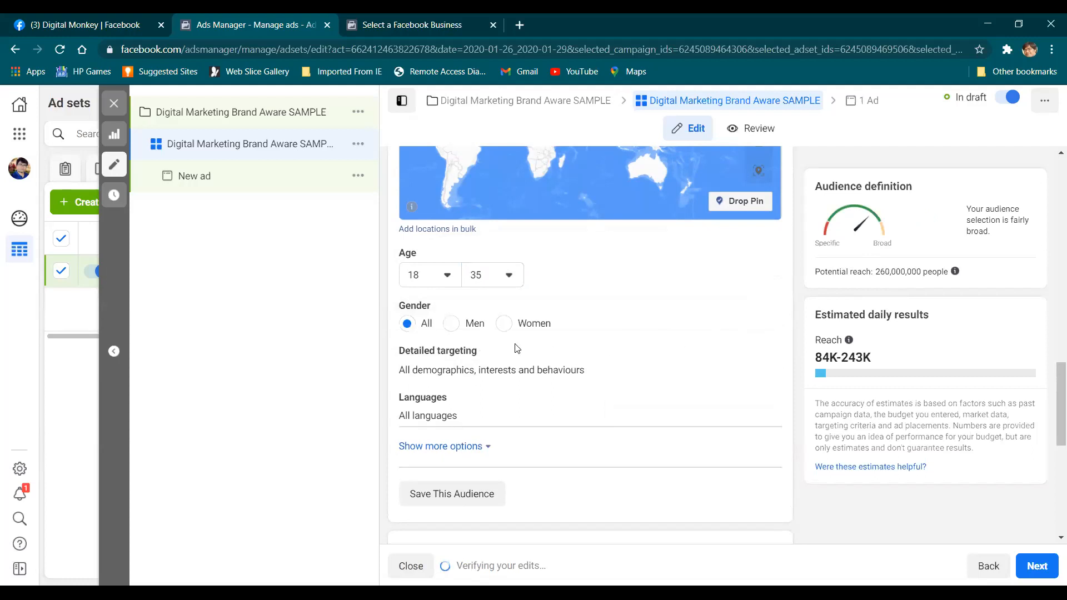
{"action": "left_click", "coordinate": [451, 328]}
{"action": "left_click", "coordinate": [504, 327]}
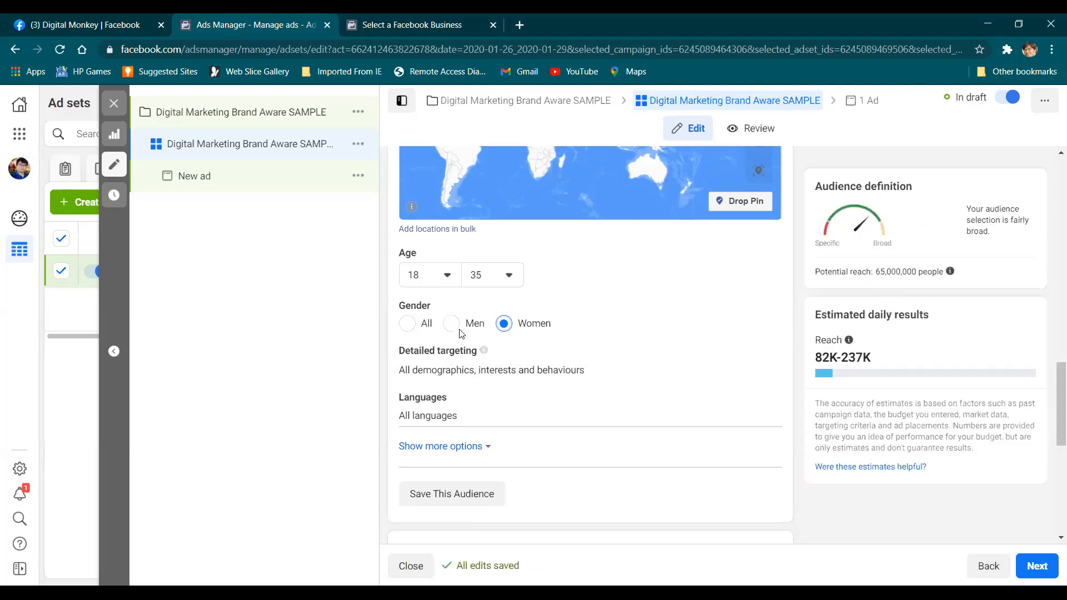
{"action": "left_click", "coordinate": [407, 324]}
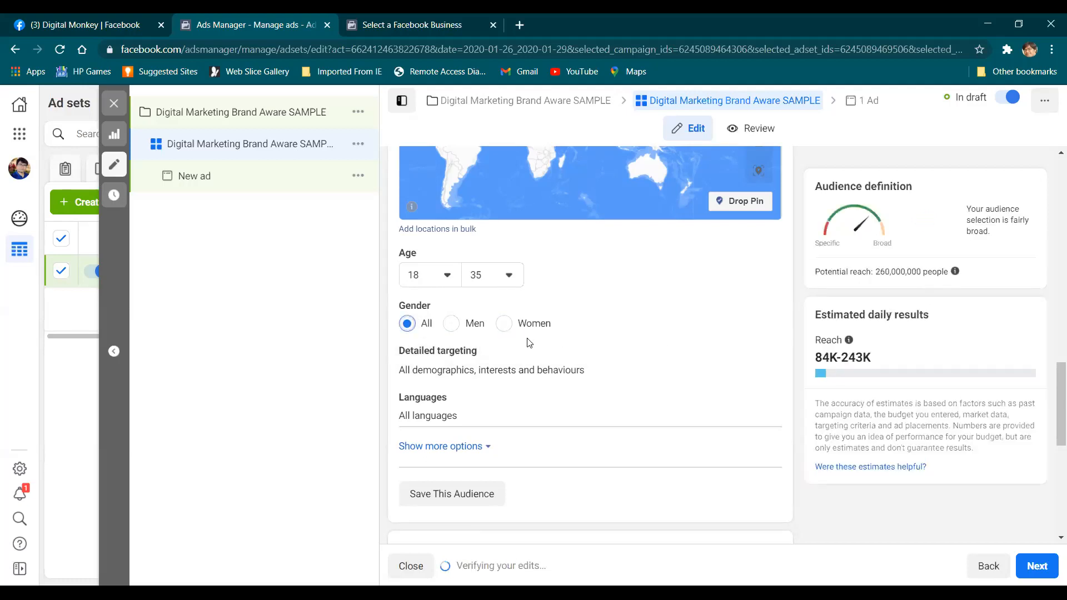
{"action": "scroll", "coordinate": [611, 344], "scroll_direction": "down", "scroll_amount": 1}
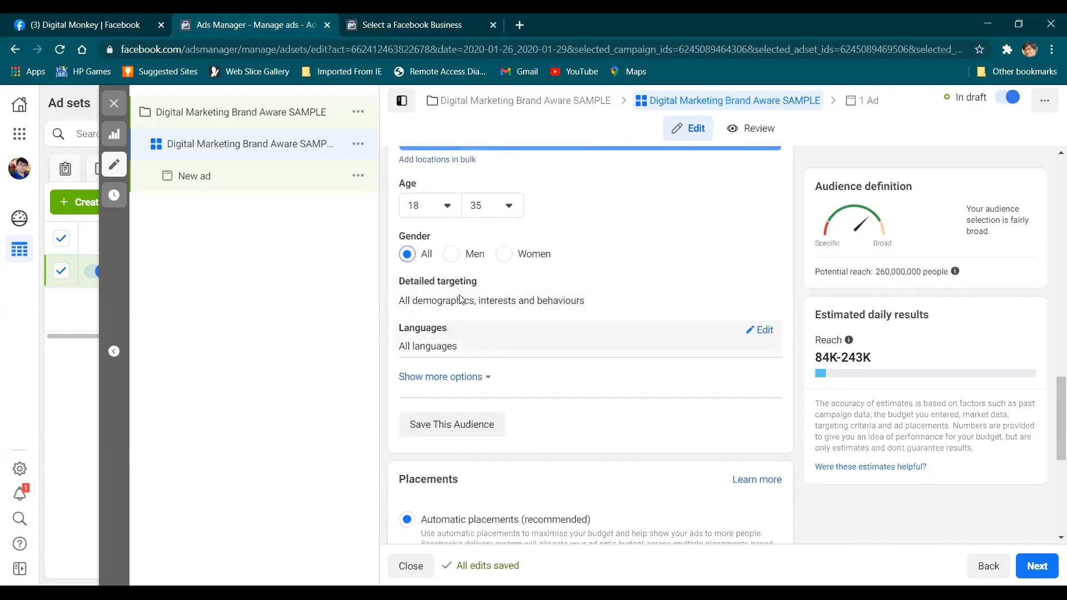
{"action": "mouse_move", "coordinate": [485, 283]}
{"action": "scroll", "coordinate": [677, 331], "scroll_direction": "up", "scroll_amount": 1}
{"action": "scroll", "coordinate": [671, 325], "scroll_direction": "down", "scroll_amount": 1}
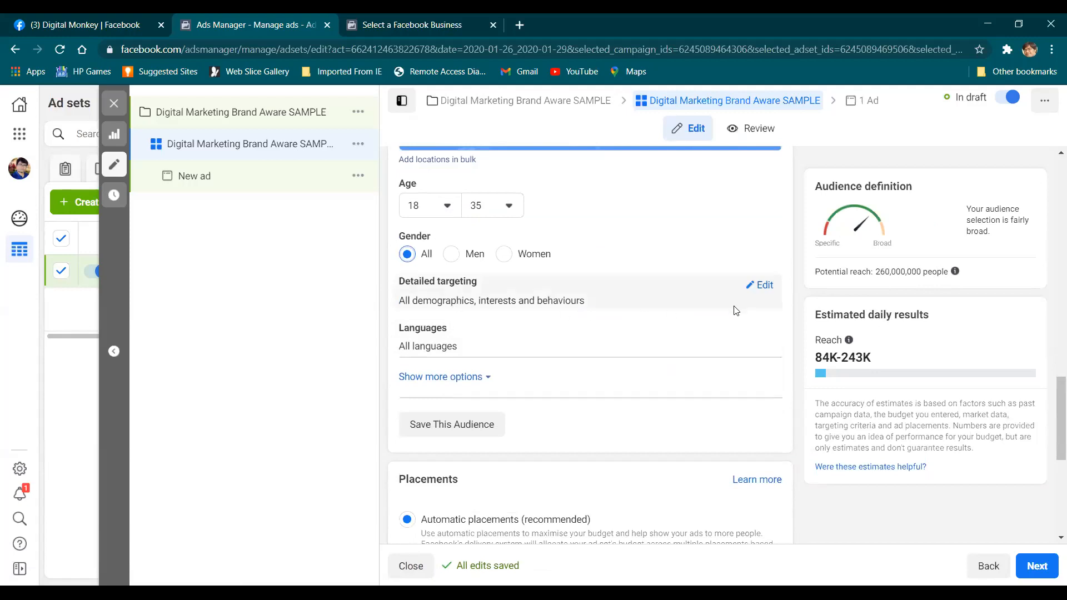
Step: Switch the location setting to Exclude and exclude Maharashtra from the audience's locations
{"action": "scroll", "coordinate": [733, 310], "scroll_direction": "up", "scroll_amount": 3}
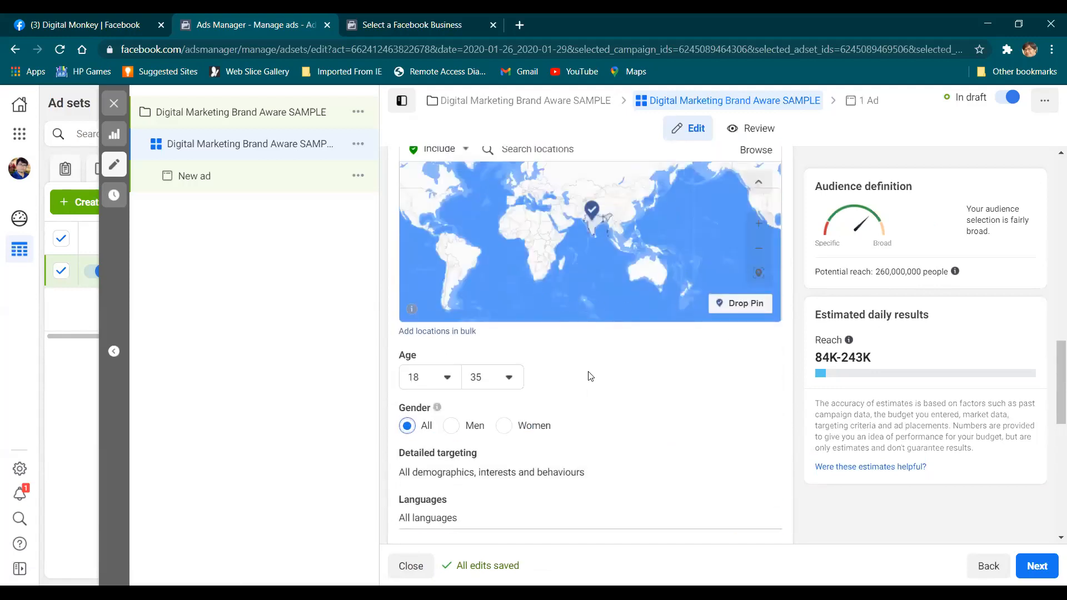
{"action": "scroll", "coordinate": [590, 376], "scroll_direction": "up", "scroll_amount": 1}
{"action": "scroll", "coordinate": [505, 234], "scroll_direction": "up", "scroll_amount": 2}
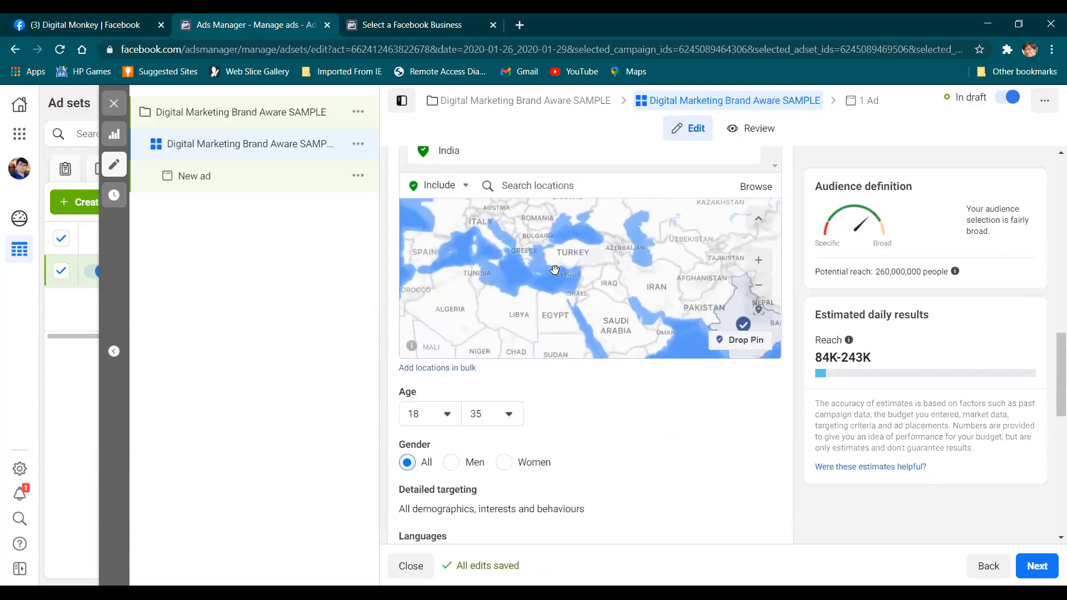
{"action": "scroll", "coordinate": [555, 270], "scroll_direction": "down", "scroll_amount": 2}
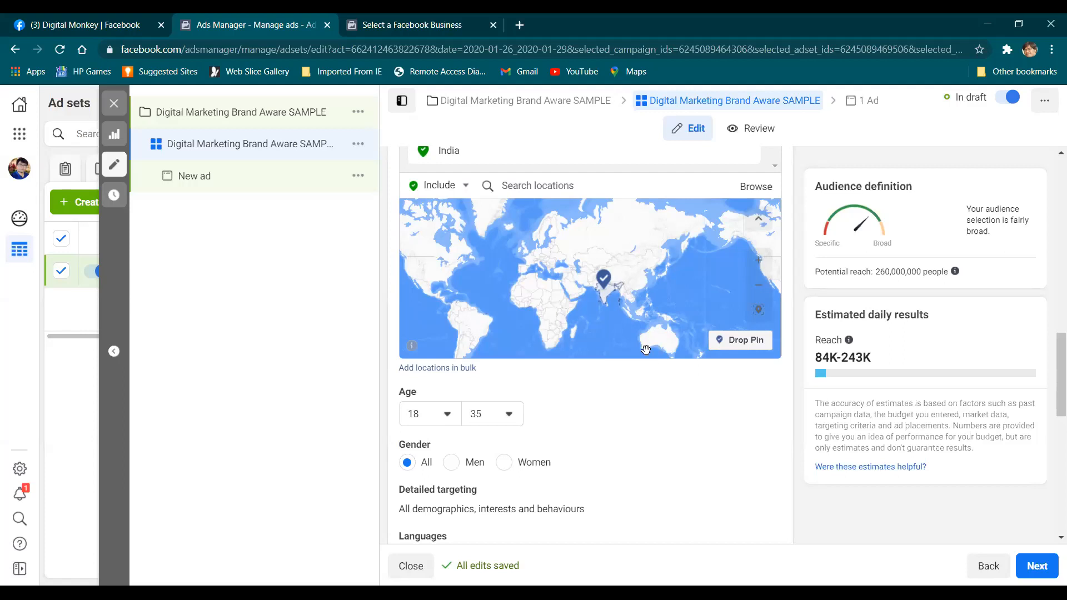
{"action": "left_click", "coordinate": [605, 287]}
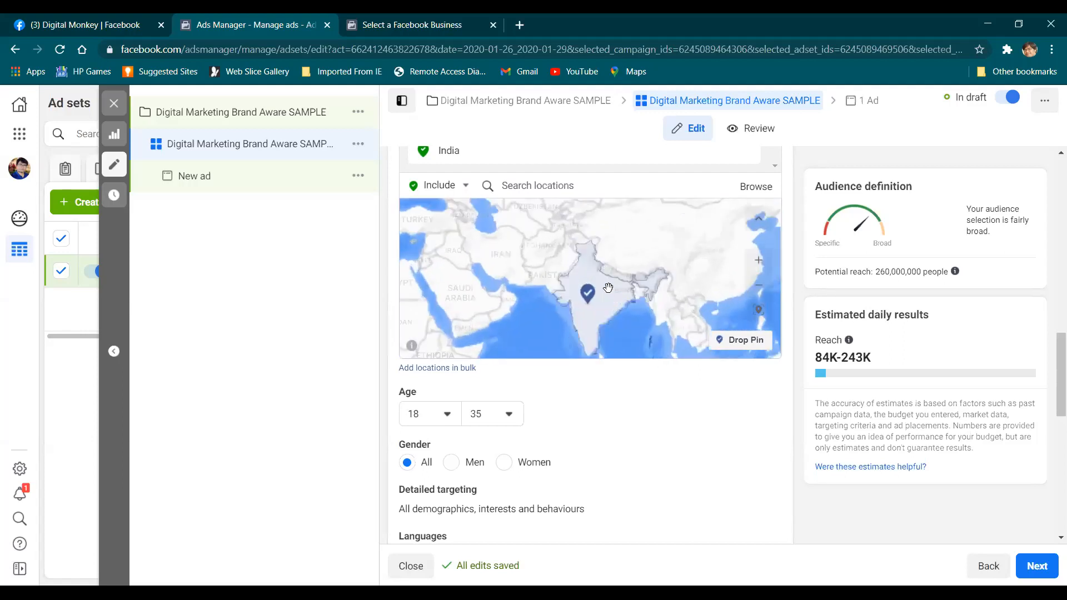
{"action": "left_click", "coordinate": [453, 191]}
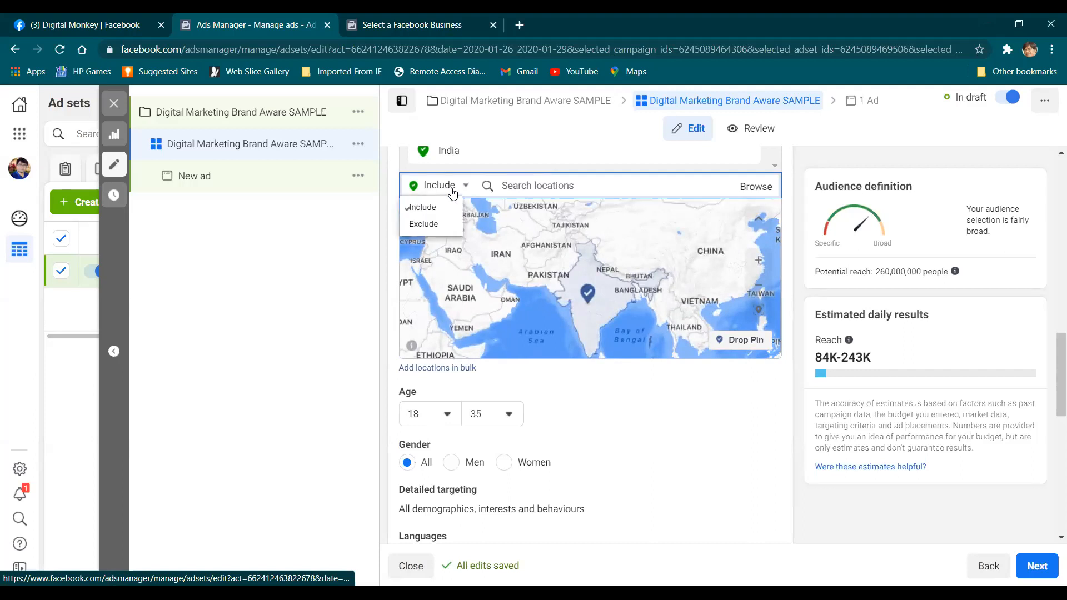
{"action": "left_click", "coordinate": [429, 228]}
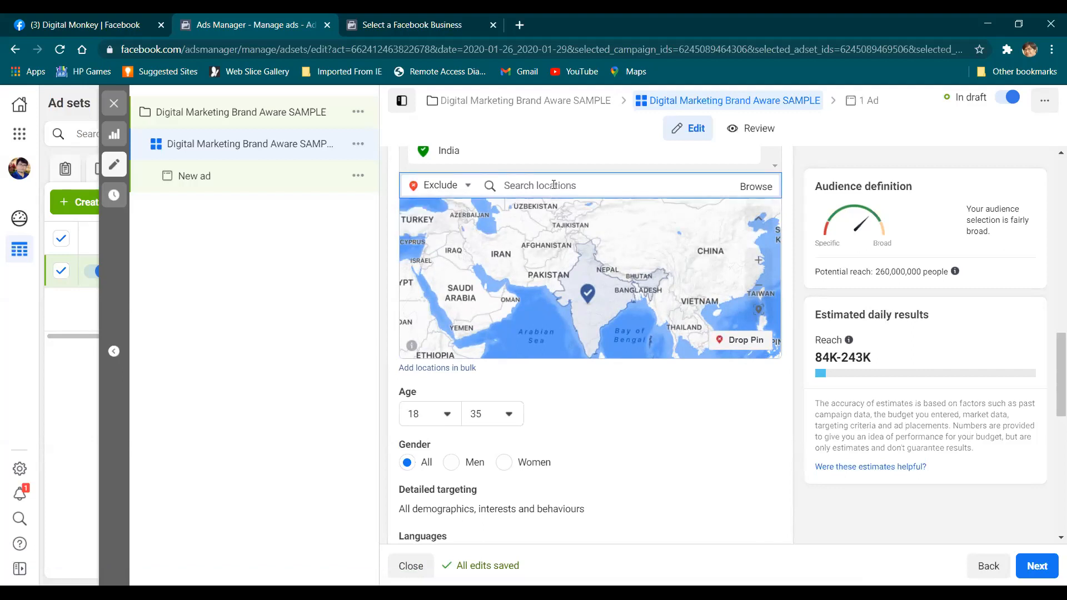
{"action": "type", "text": "maharashtra"}
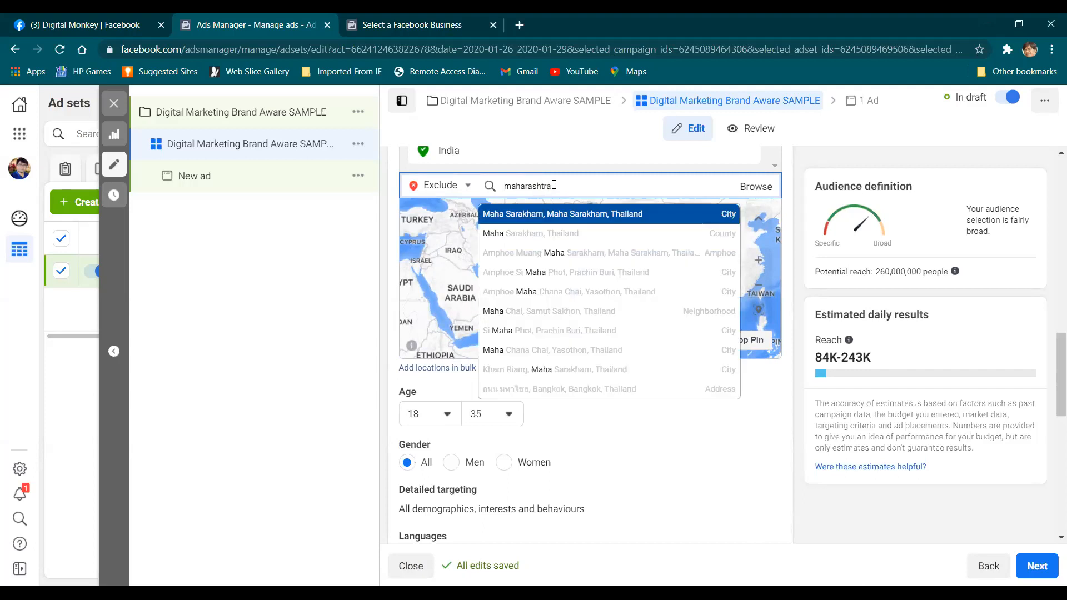
{"action": "key", "text": "Return"}
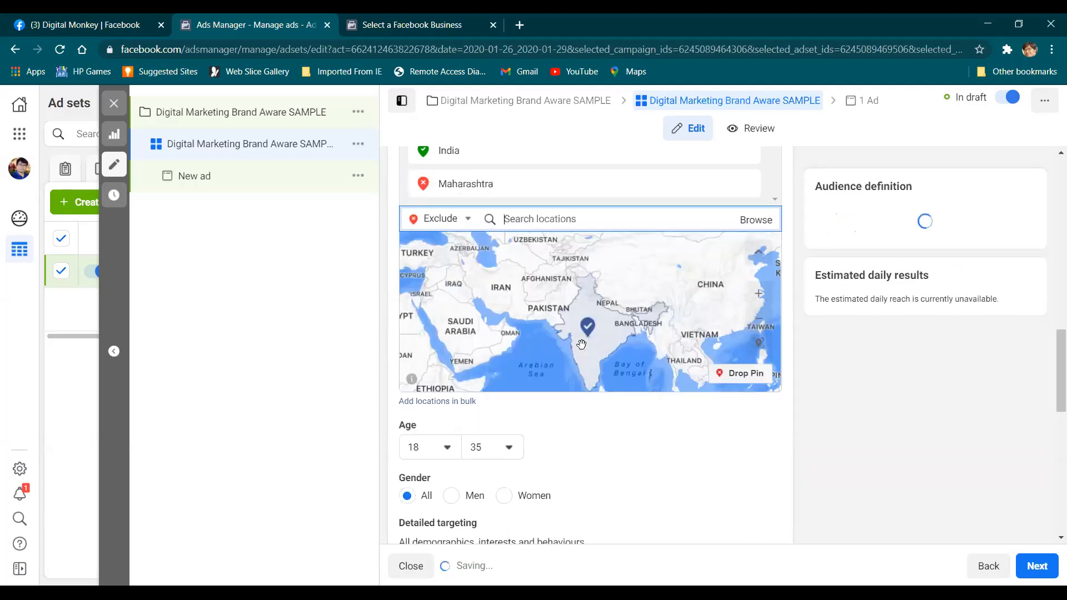
{"action": "scroll", "coordinate": [588, 325], "scroll_direction": "down", "scroll_amount": 2}
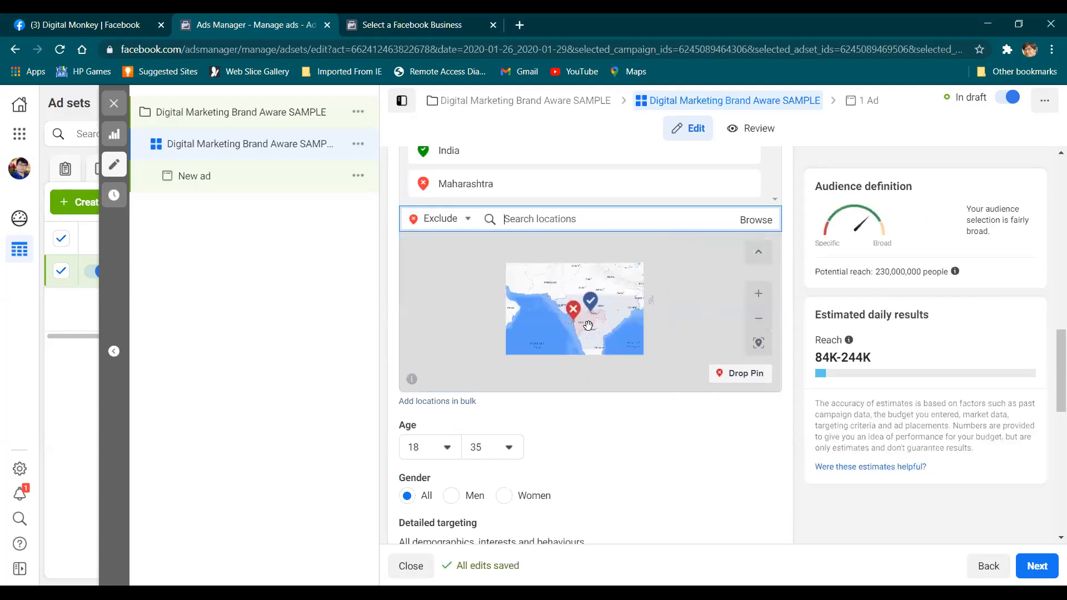
{"action": "scroll", "coordinate": [588, 326], "scroll_direction": "up", "scroll_amount": 1}
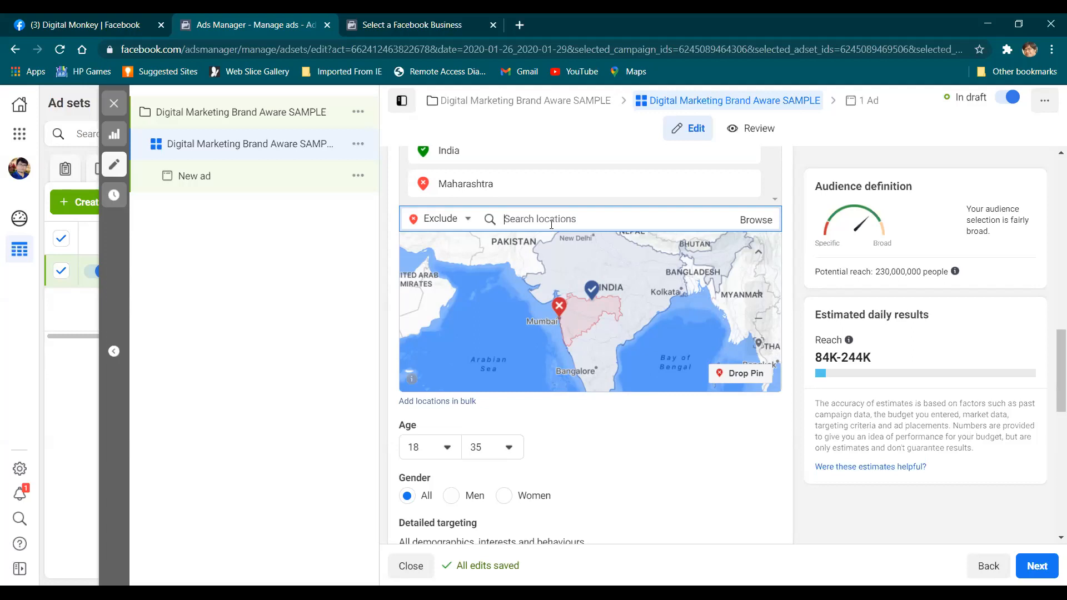
Step: Try the exclusion searches gujrat, gujhrat and gujrath, exclude the suggested place Gujrat, and remove it from the locations
{"action": "type", "text": "gujrat"}
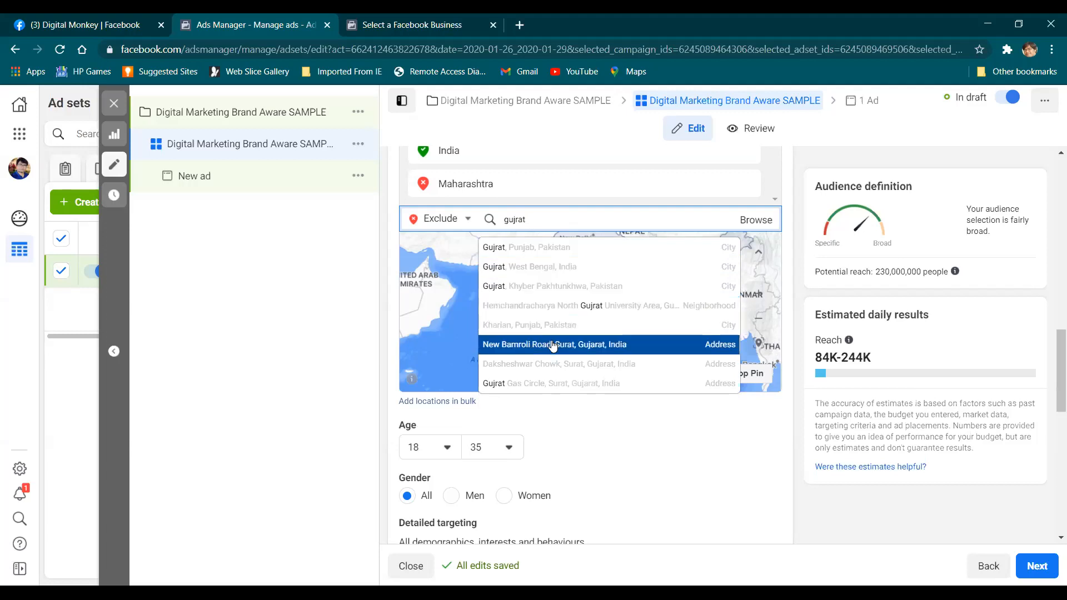
{"action": "double_click", "coordinate": [539, 215]}
{"action": "type", "text": "g"}
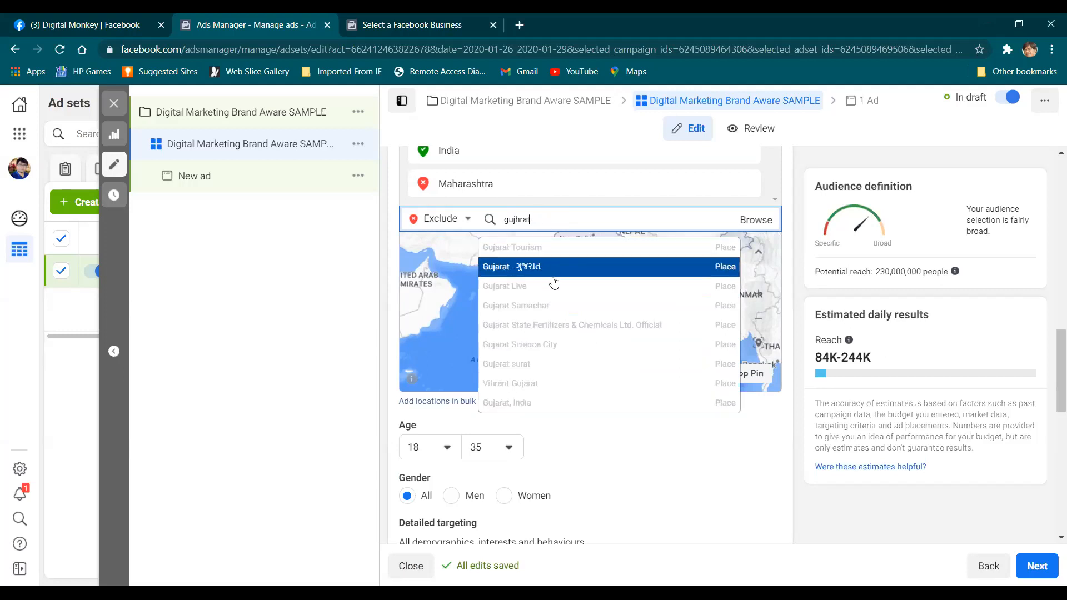
{"action": "double_click", "coordinate": [542, 217]}
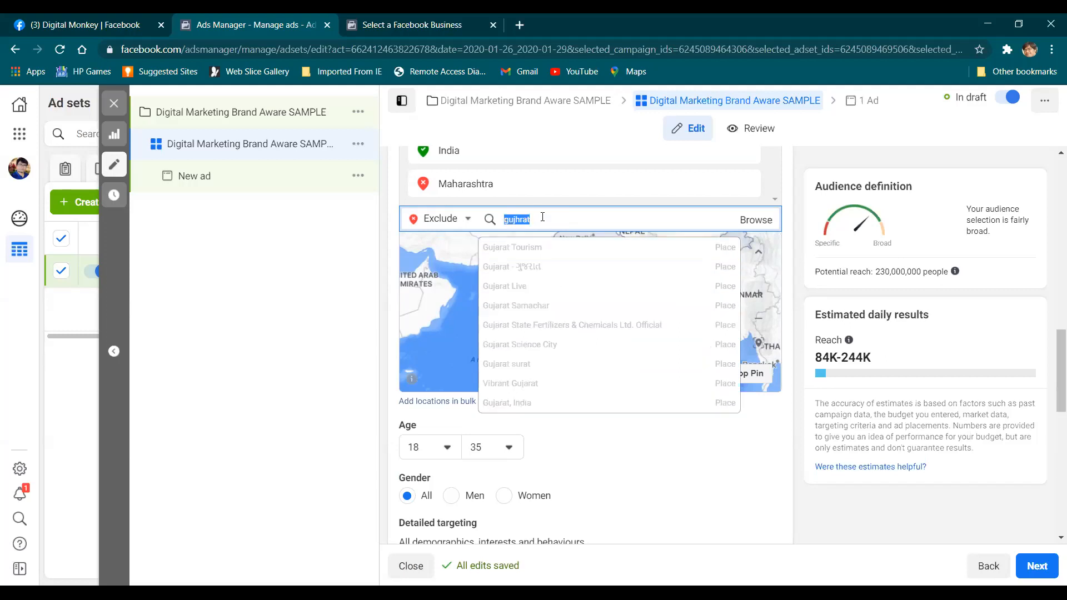
{"action": "key", "text": "BackSpace"}
{"action": "type", "text": "g"}
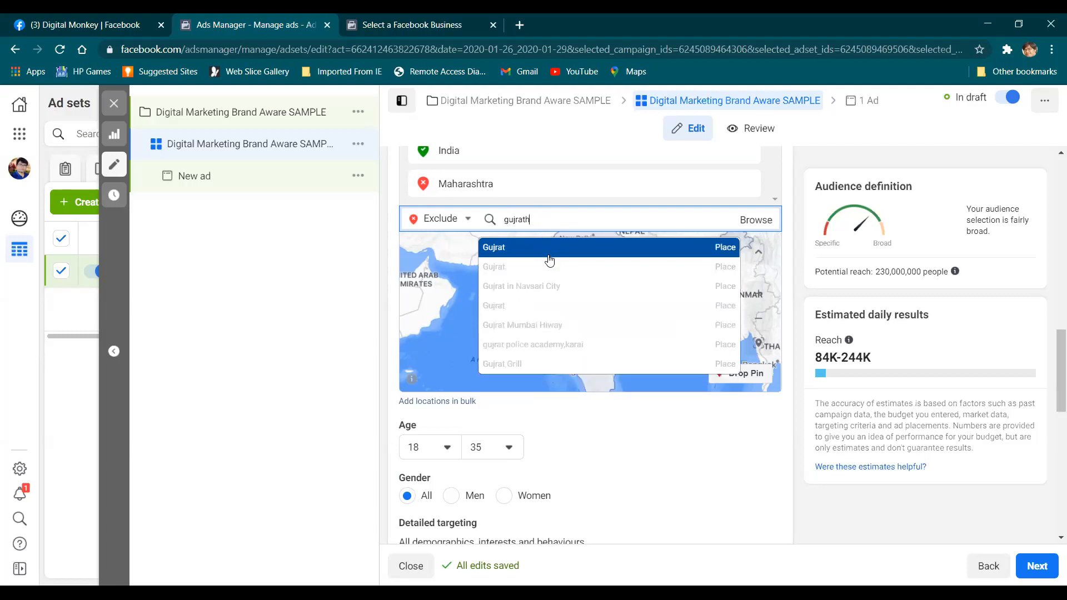
{"action": "left_click", "coordinate": [549, 259]}
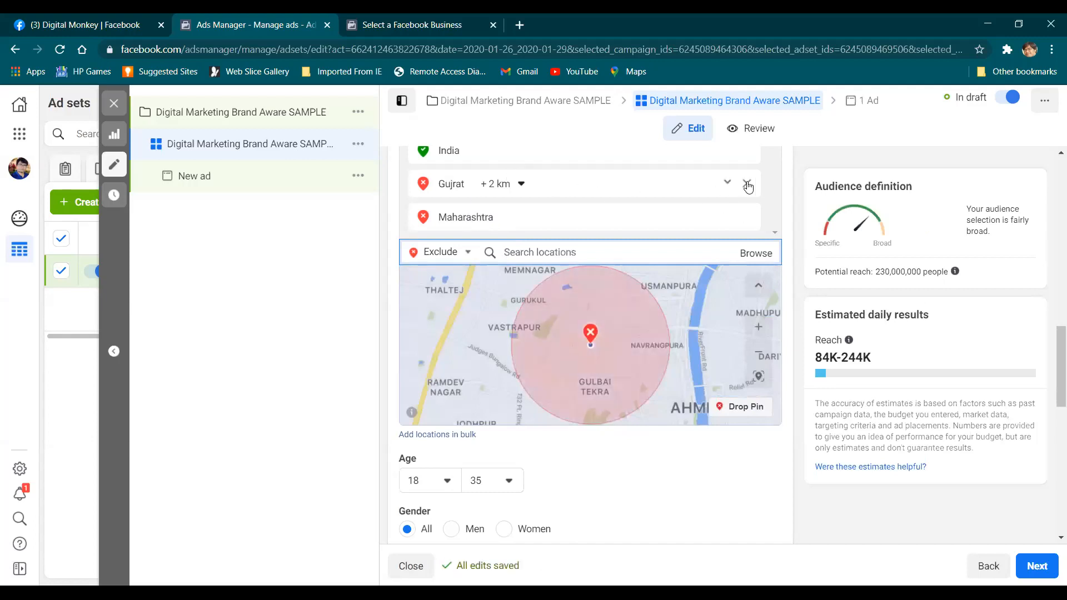
{"action": "left_click", "coordinate": [748, 185]}
Step: Search the locations for gujarat and exclude the region Gujarat, India, from the audience
{"action": "left_click", "coordinate": [546, 220]}
{"action": "type", "text": "gu"}
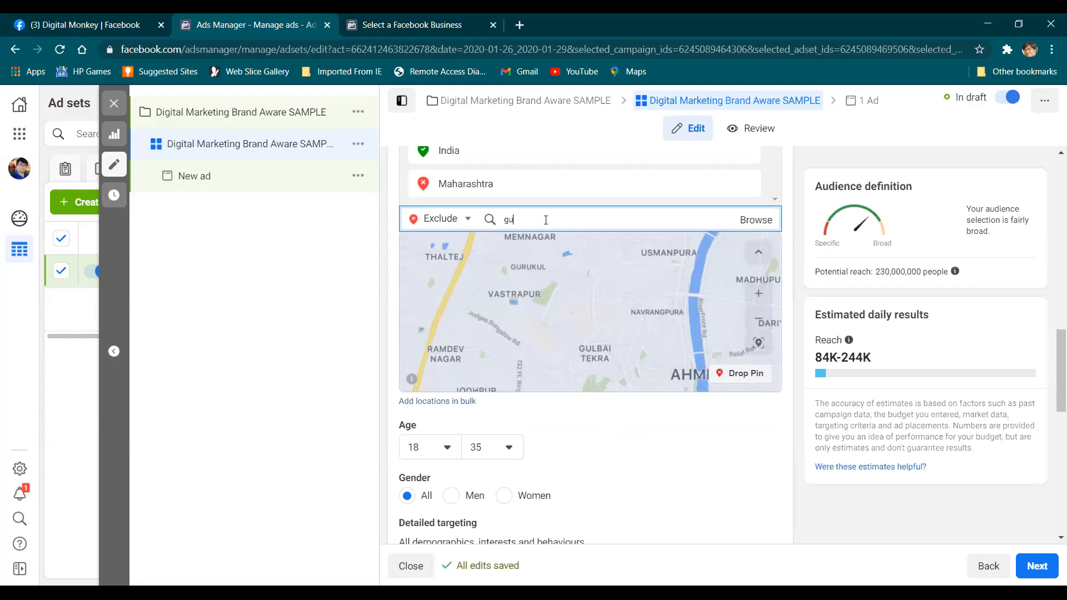
{"action": "type", "text": "jarat"}
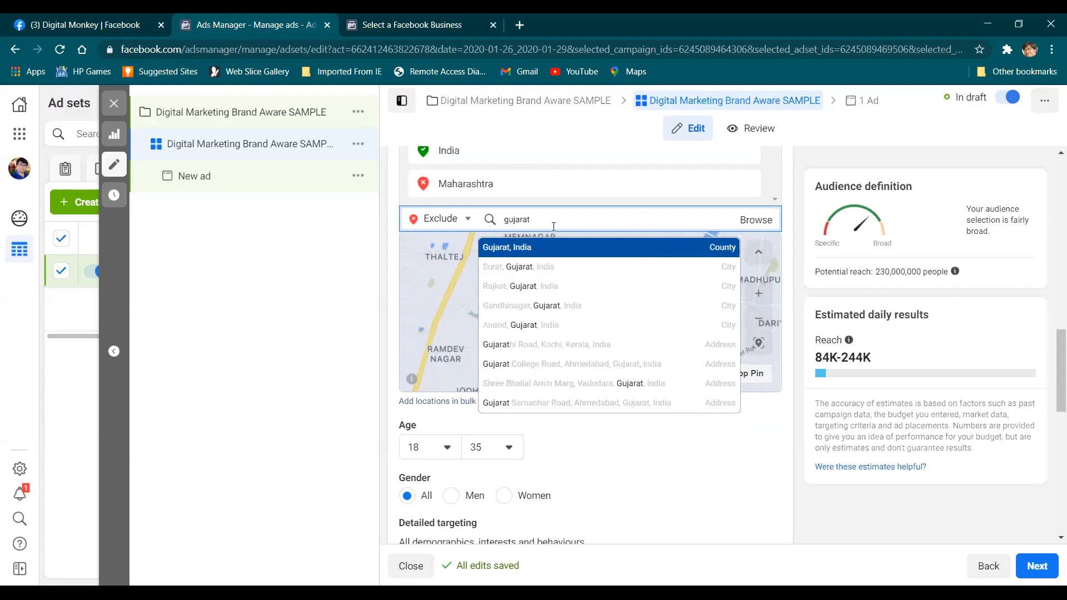
{"action": "left_click", "coordinate": [560, 250]}
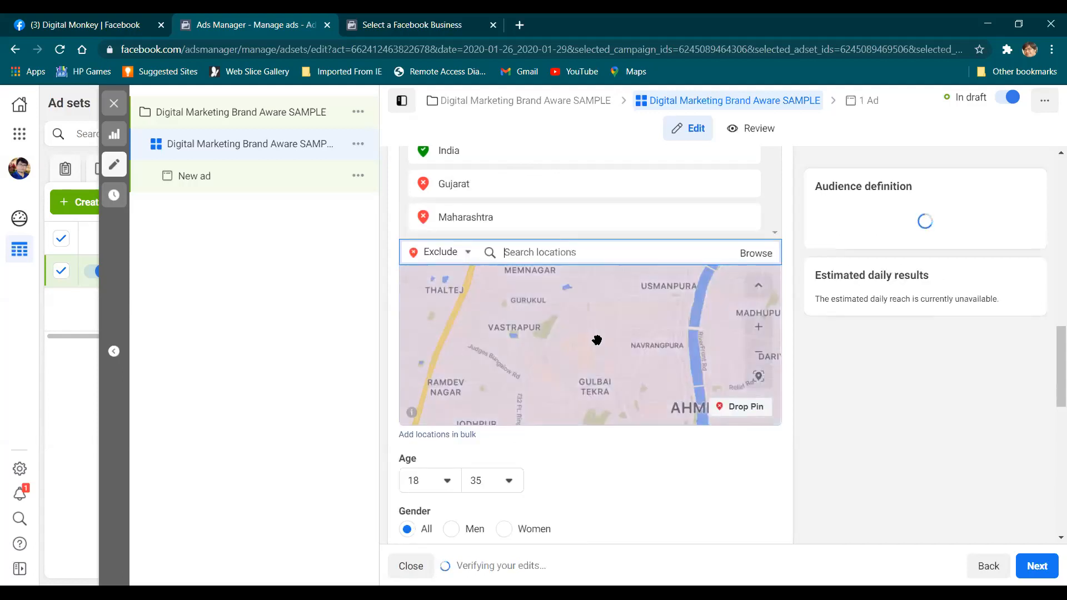
Step: Examine on the map the areas of Gujarat and Maharashtra excluded from the India audience
{"action": "scroll", "coordinate": [633, 339], "scroll_direction": "down", "scroll_amount": 2}
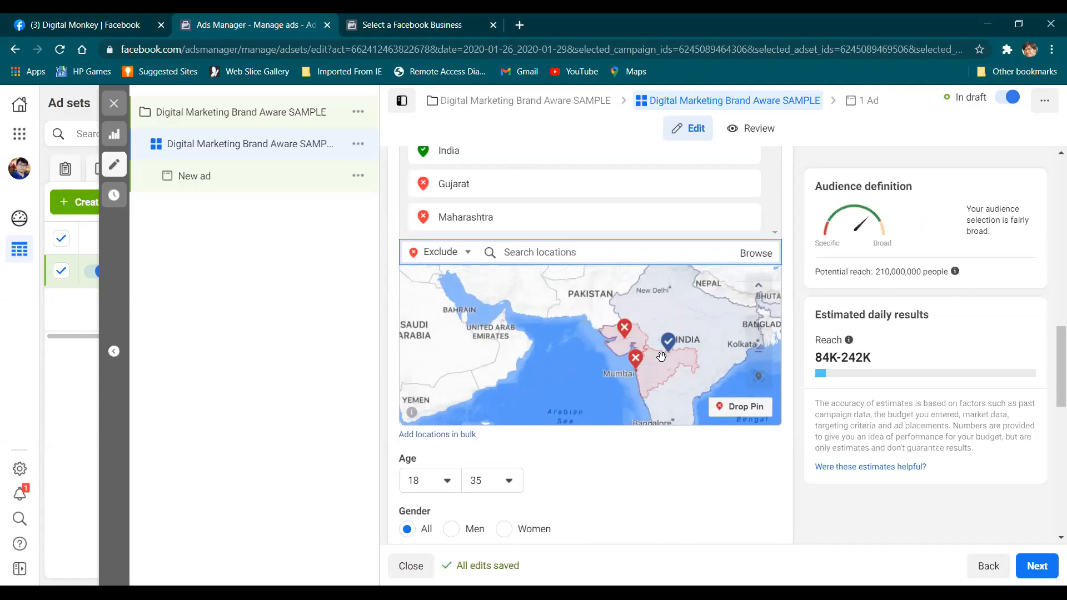
{"action": "scroll", "coordinate": [658, 357], "scroll_direction": "up", "scroll_amount": 2}
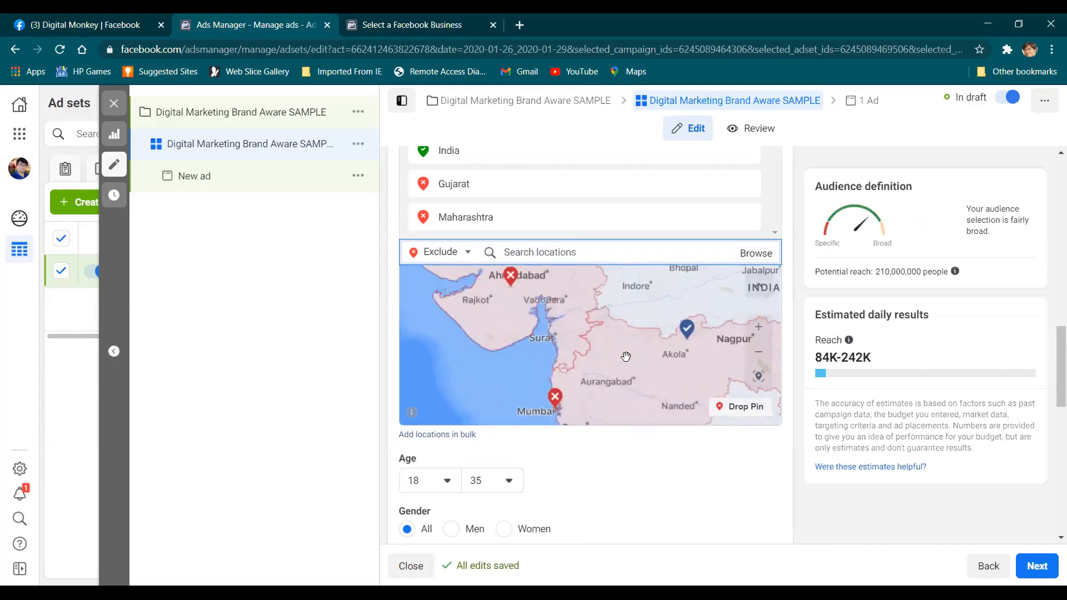
{"action": "scroll", "coordinate": [626, 356], "scroll_direction": "down", "scroll_amount": 2}
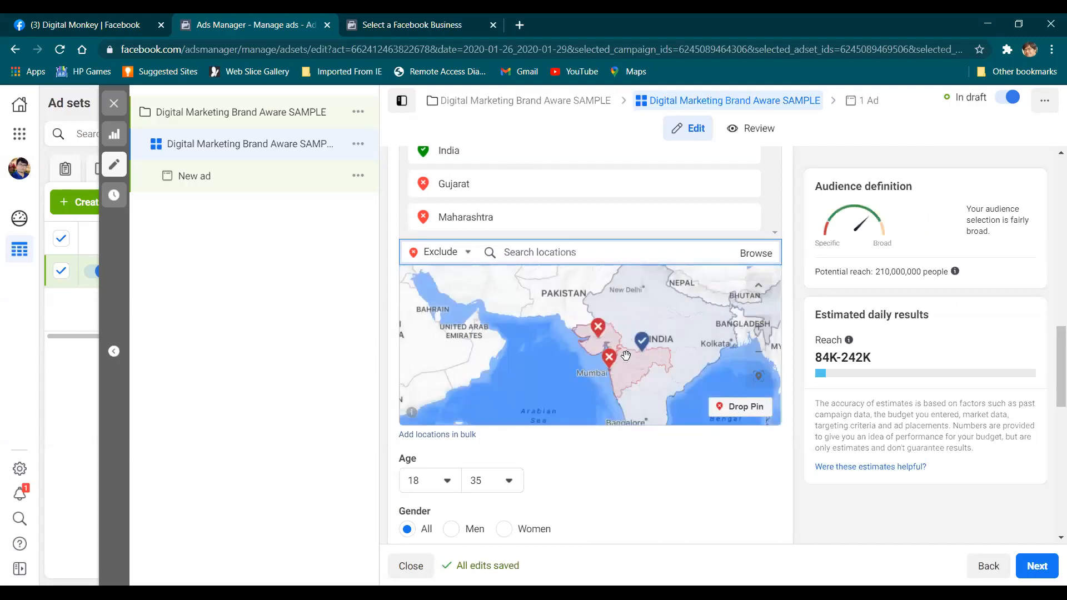
{"action": "scroll", "coordinate": [626, 356], "scroll_direction": "up", "scroll_amount": 2}
{"action": "scroll", "coordinate": [600, 339], "scroll_direction": "down", "scroll_amount": 2}
{"action": "scroll", "coordinate": [611, 338], "scroll_direction": "up", "scroll_amount": 3}
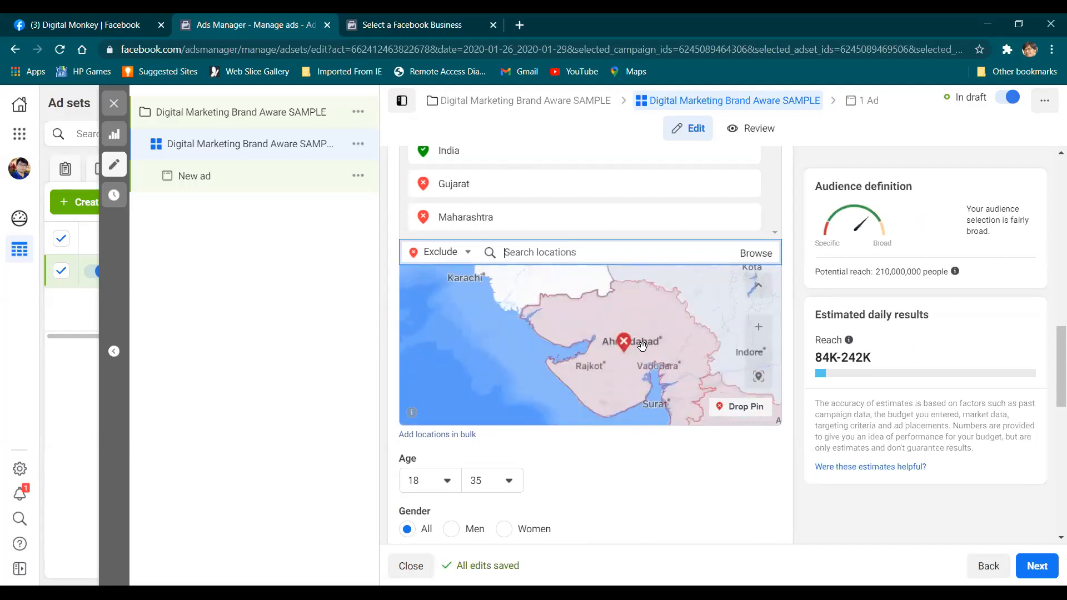
{"action": "scroll", "coordinate": [641, 346], "scroll_direction": "down", "scroll_amount": 3}
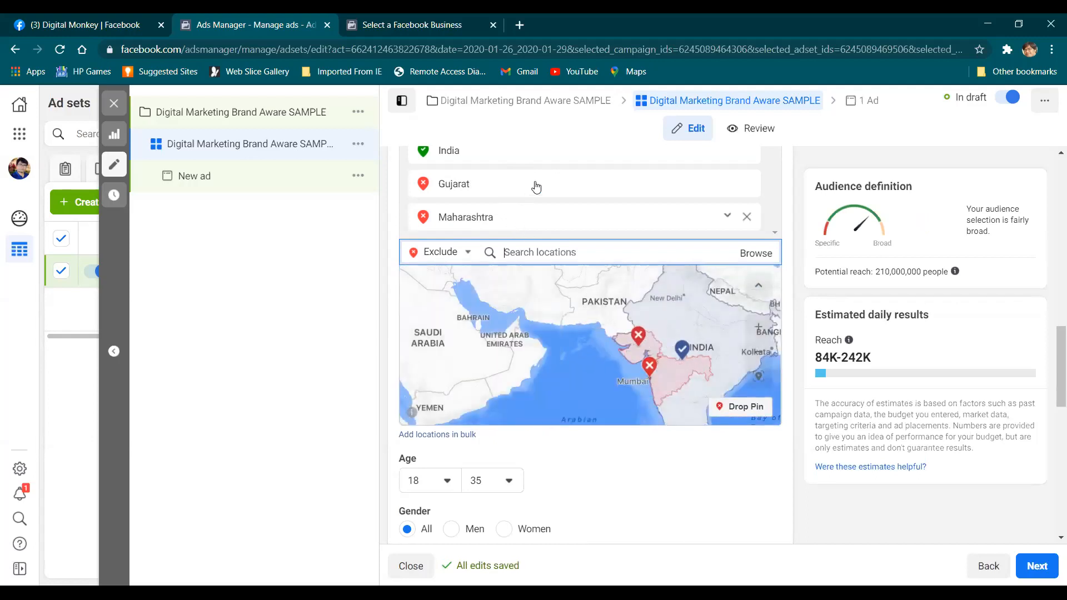
Step: Replace the Gujarat and Maharashtra exclusions with the city of Nagpur, Maharashtra, India
{"action": "left_click", "coordinate": [748, 185]}
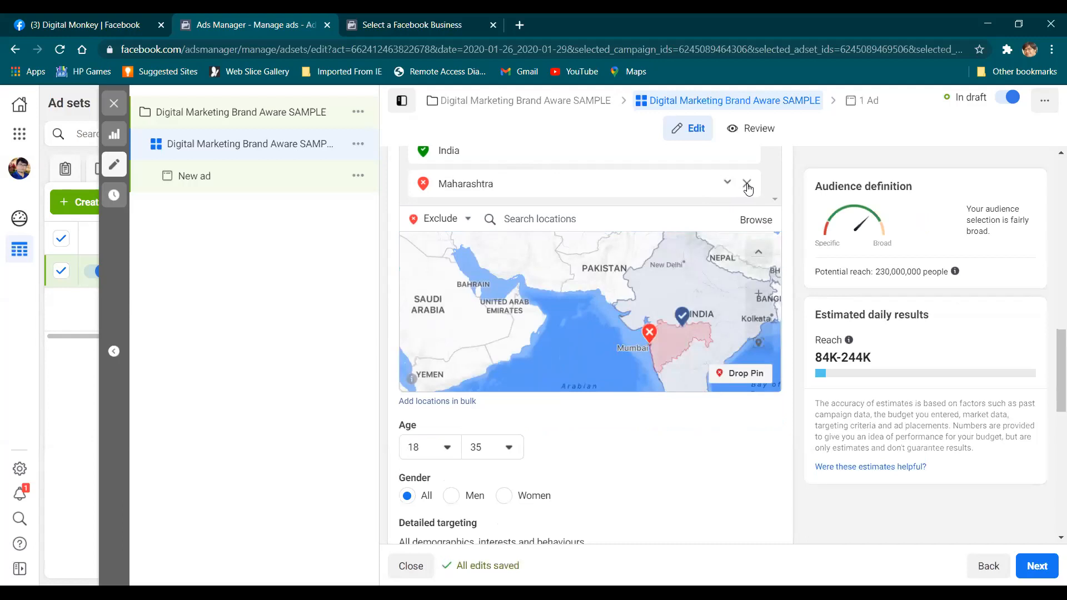
{"action": "left_click", "coordinate": [746, 183]}
{"action": "left_click", "coordinate": [635, 186]}
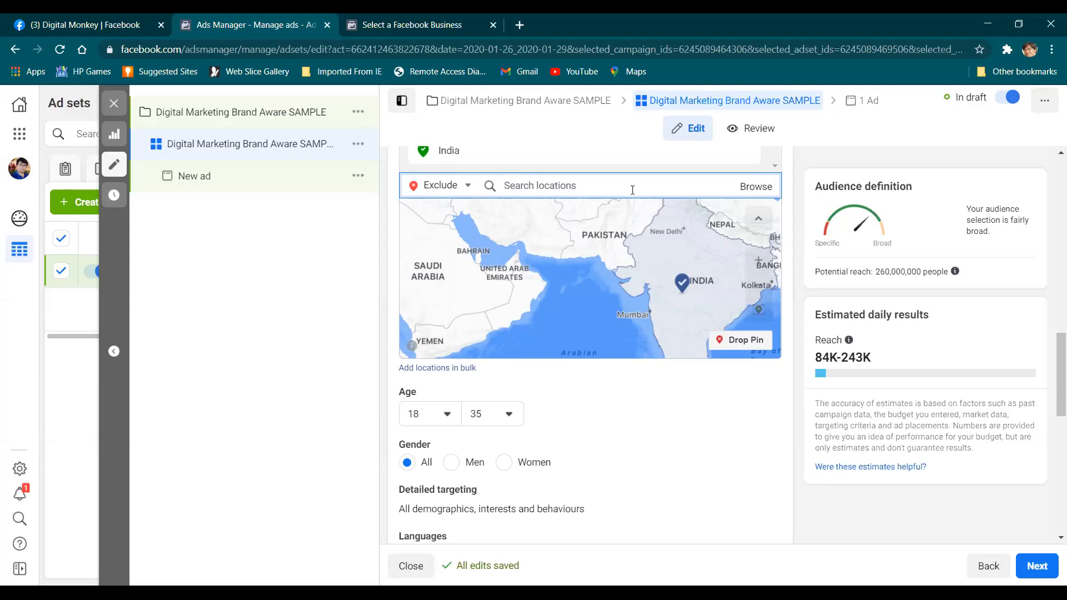
{"action": "type", "text": "nagpur"}
{"action": "left_click", "coordinate": [631, 214]}
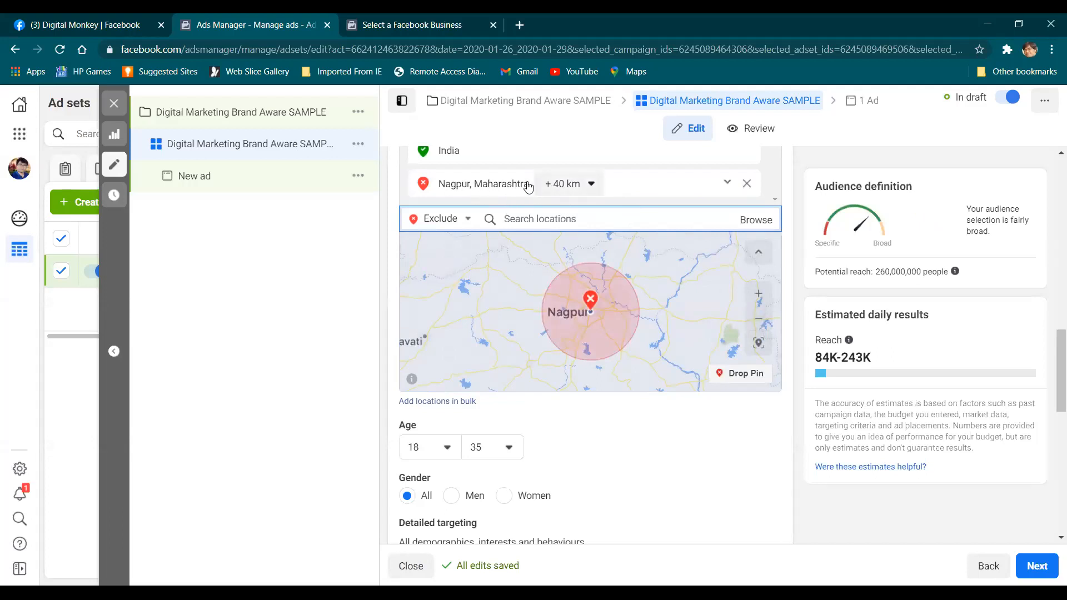
Step: Switch the location setting back to Include, remove the Nagpur exclusion, and include the city Nagpur, Maharashtra, India, instead
{"action": "left_click", "coordinate": [445, 221]}
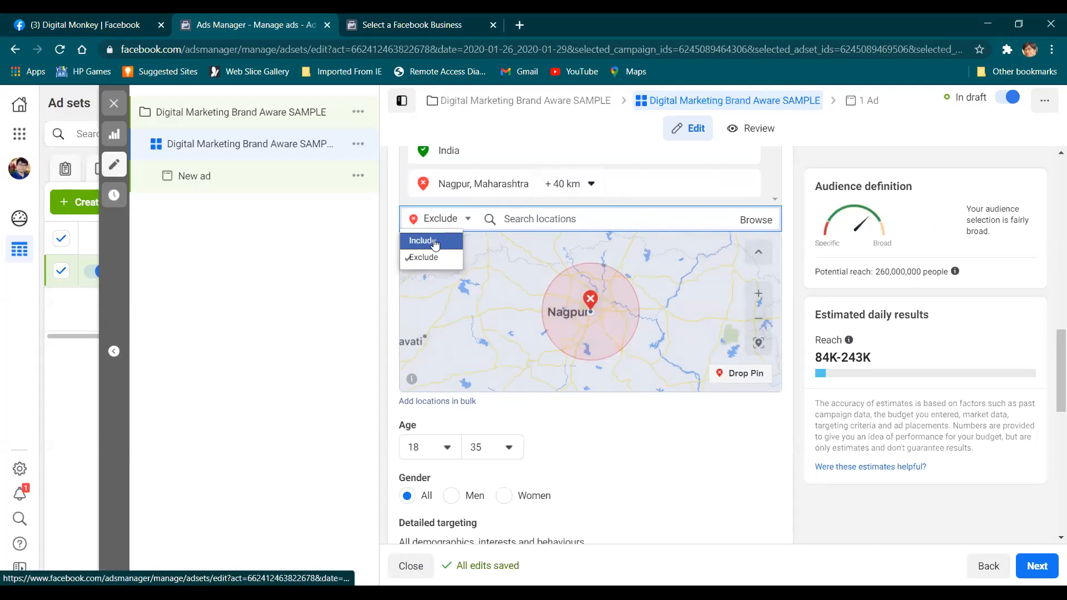
{"action": "left_click", "coordinate": [449, 237]}
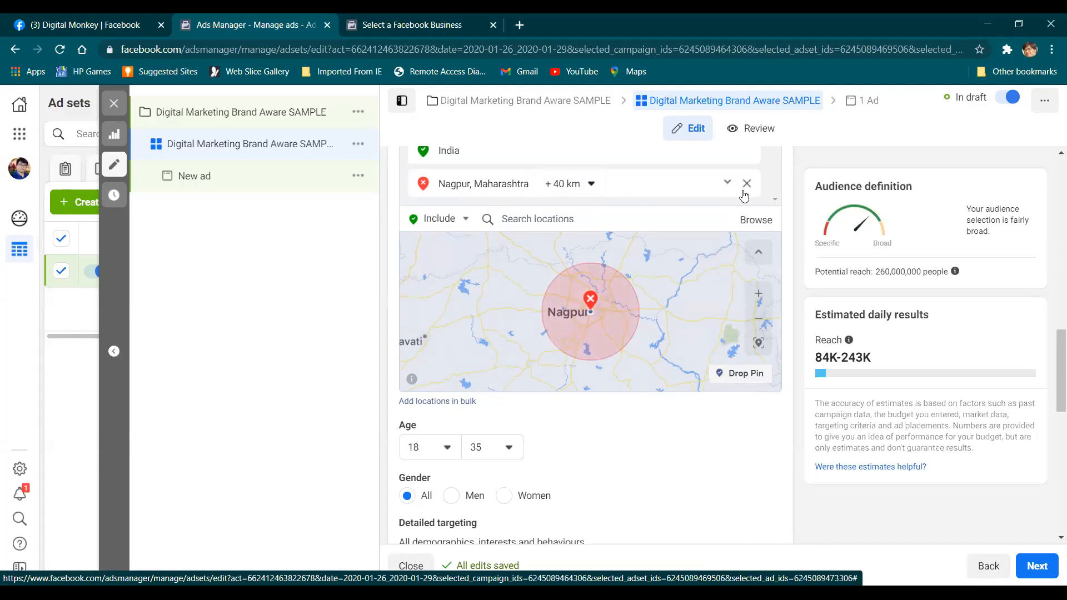
{"action": "left_click", "coordinate": [745, 192]}
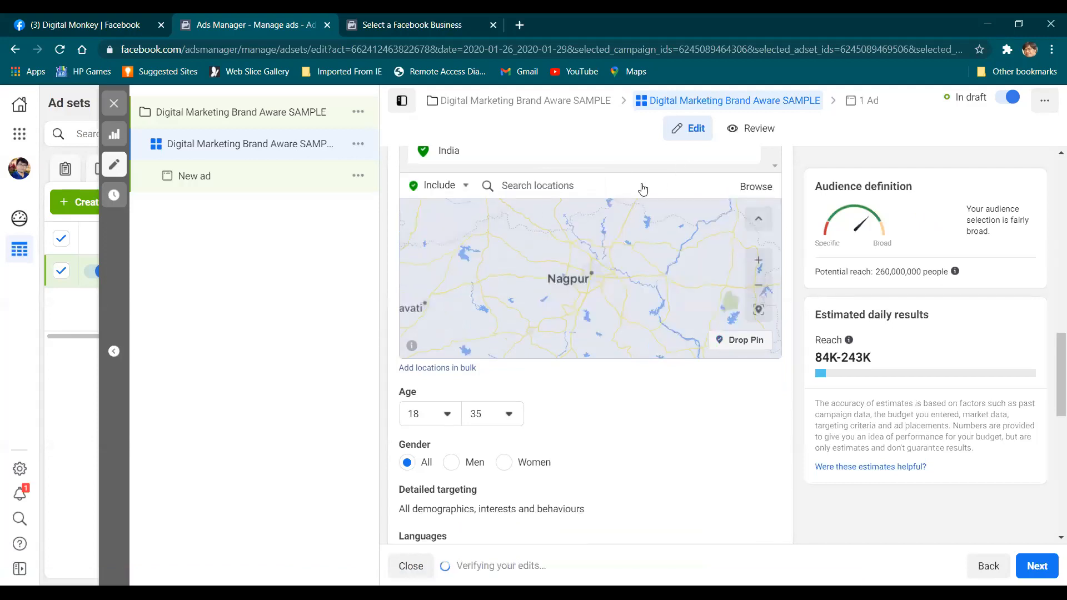
{"action": "left_click", "coordinate": [640, 184]}
{"action": "type", "text": "nagp"}
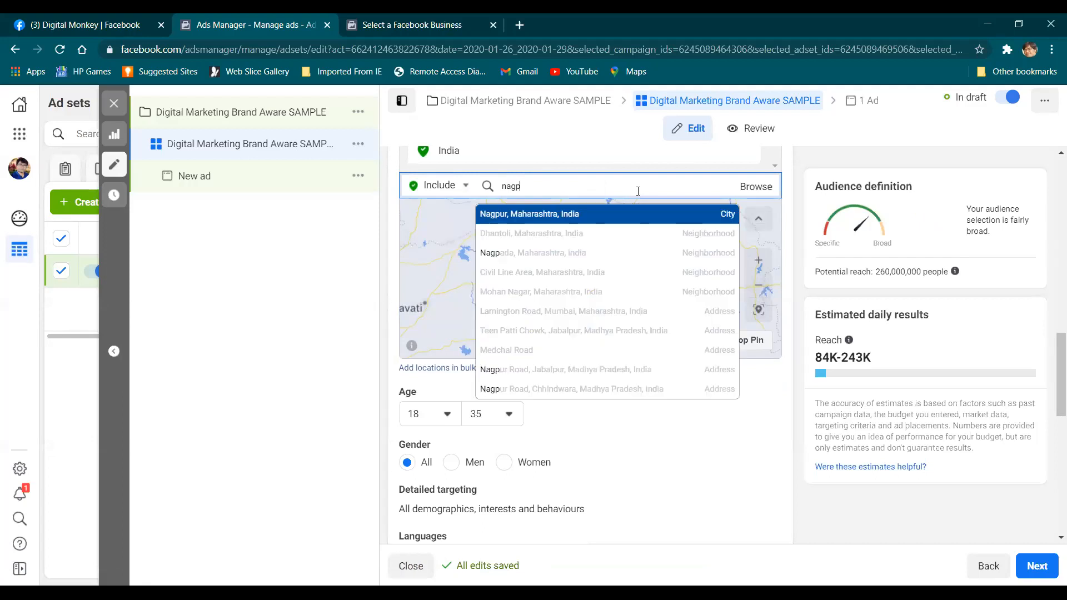
{"action": "left_click", "coordinate": [629, 212]}
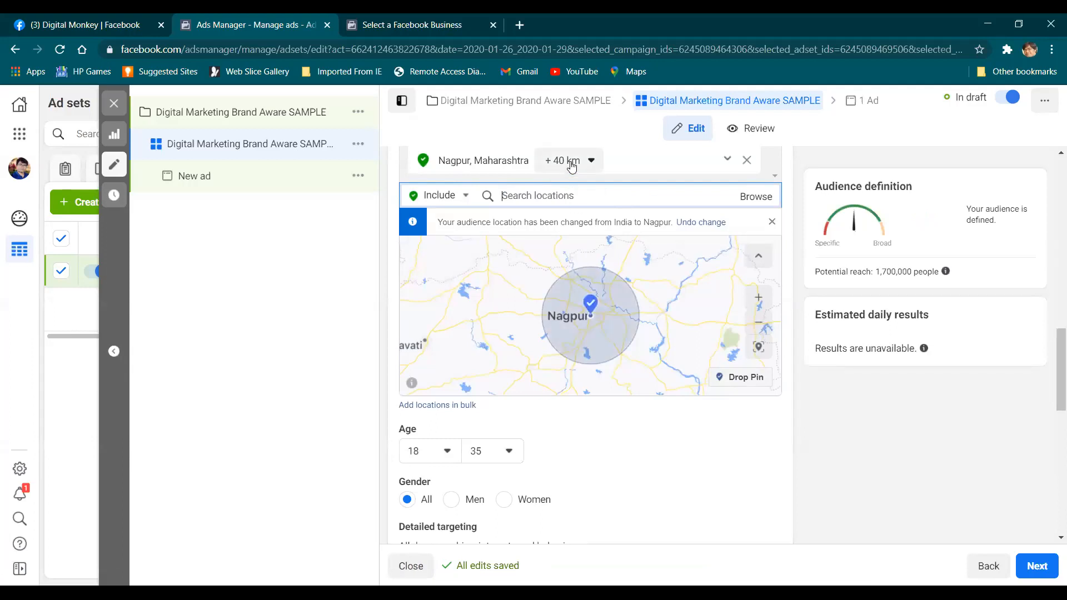
Step: Set the radius around the included city of Nagpur to 80 km
{"action": "scroll", "coordinate": [792, 199], "scroll_direction": "up", "scroll_amount": 3}
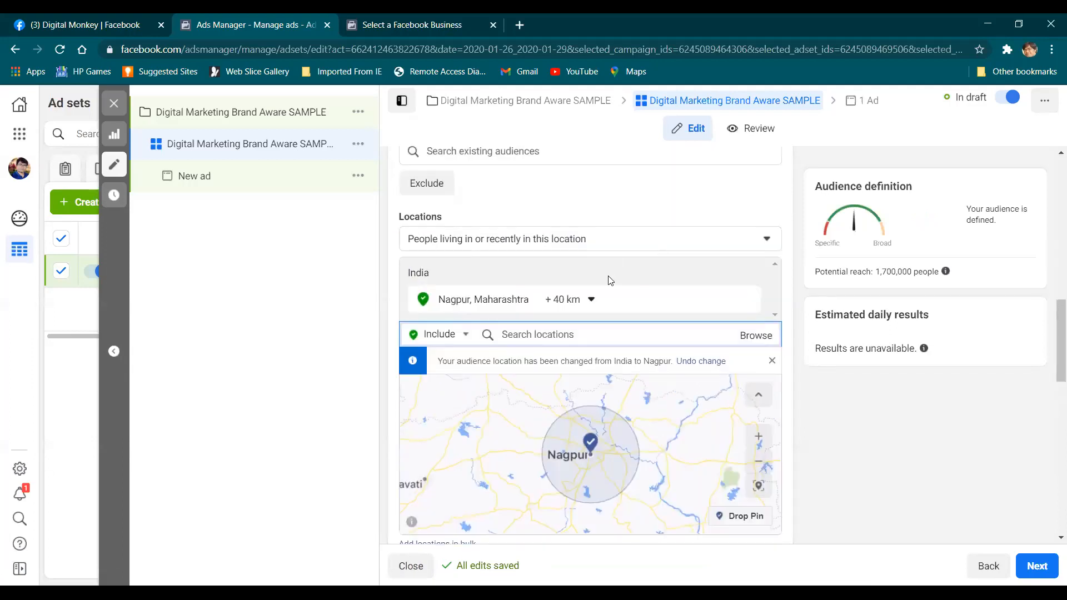
{"action": "left_click", "coordinate": [578, 303]}
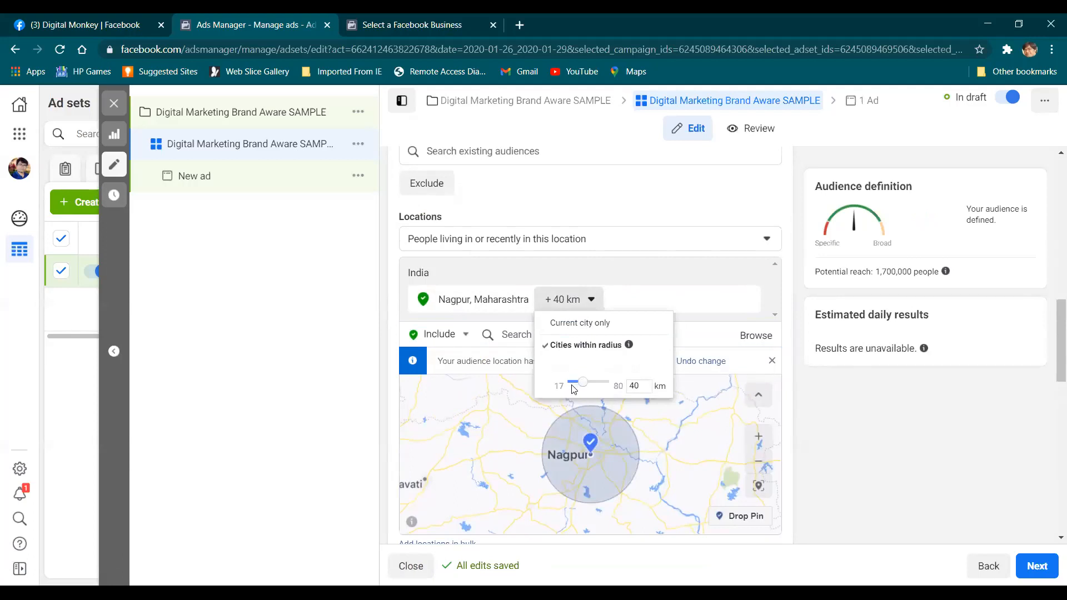
{"action": "left_click_drag", "start_coordinate": [582, 387], "coordinate": [628, 391]}
{"action": "left_click", "coordinate": [690, 305]}
Step: Examine on the map how far the 80 km targeting radius extends around Nagpur
{"action": "scroll", "coordinate": [593, 470], "scroll_direction": "up", "scroll_amount": 3}
{"action": "scroll", "coordinate": [593, 470], "scroll_direction": "down", "scroll_amount": 2}
{"action": "scroll", "coordinate": [578, 303], "scroll_direction": "down", "scroll_amount": 3}
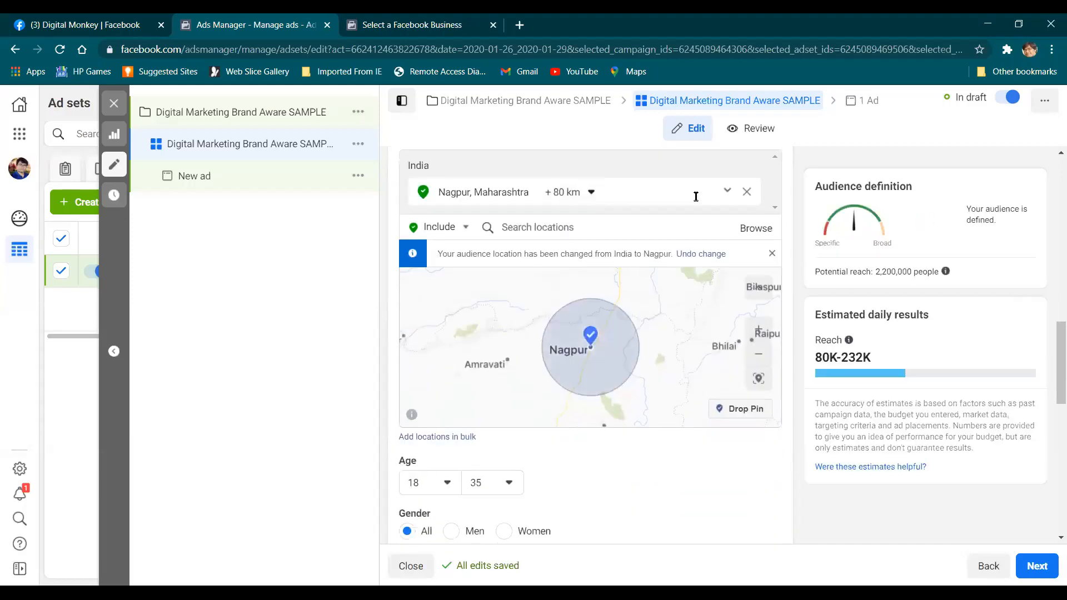
{"action": "scroll", "coordinate": [578, 303], "scroll_direction": "up", "scroll_amount": 2}
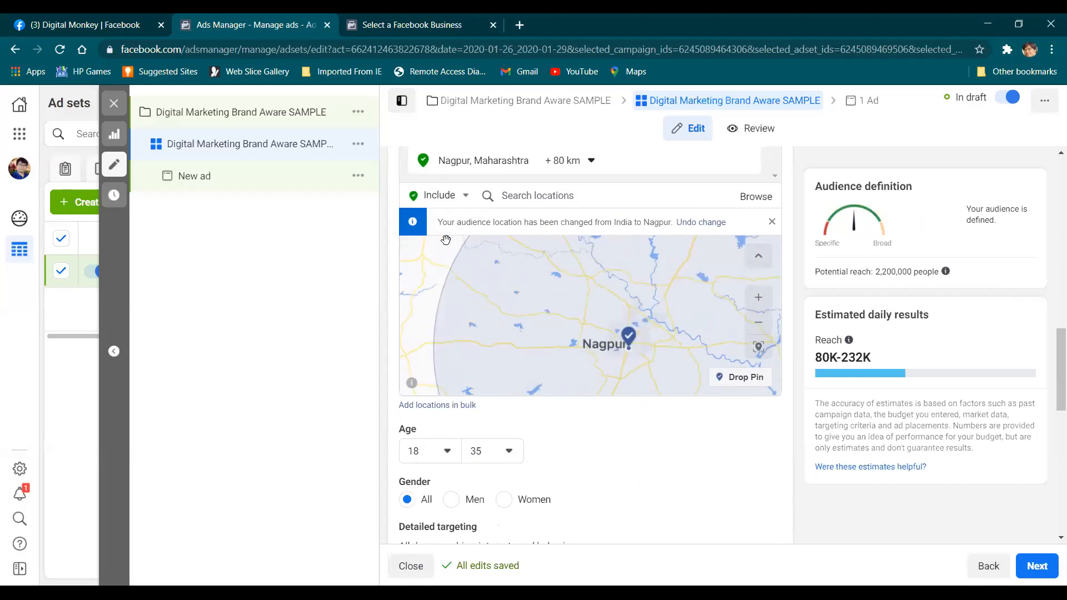
{"action": "scroll", "coordinate": [647, 328], "scroll_direction": "down", "scroll_amount": 2}
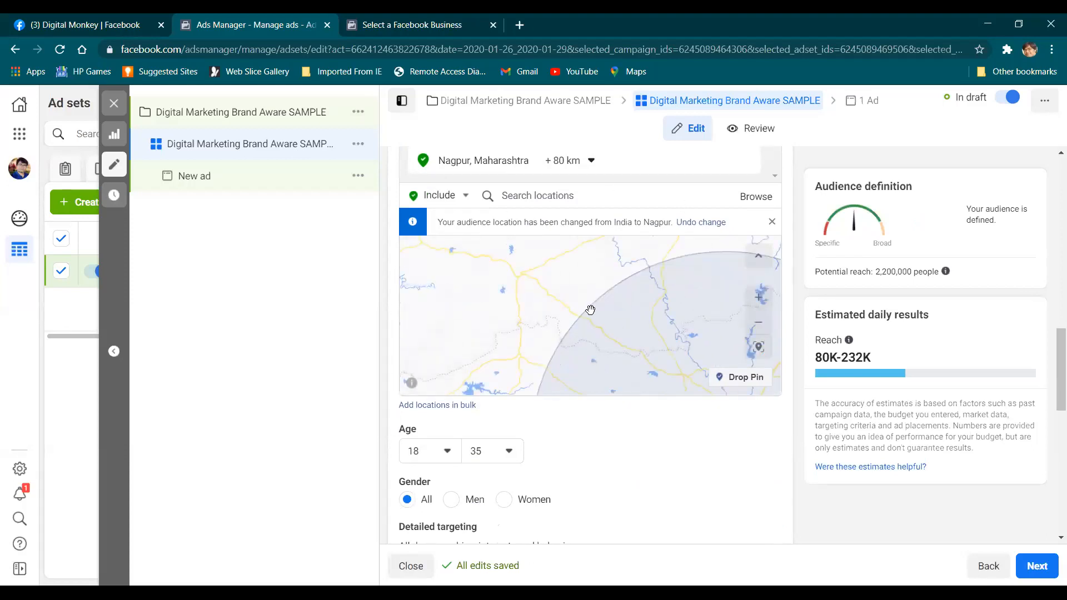
{"action": "scroll", "coordinate": [593, 311], "scroll_direction": "up", "scroll_amount": 2}
{"action": "left_click_drag", "start_coordinate": [655, 338], "coordinate": [618, 251]}
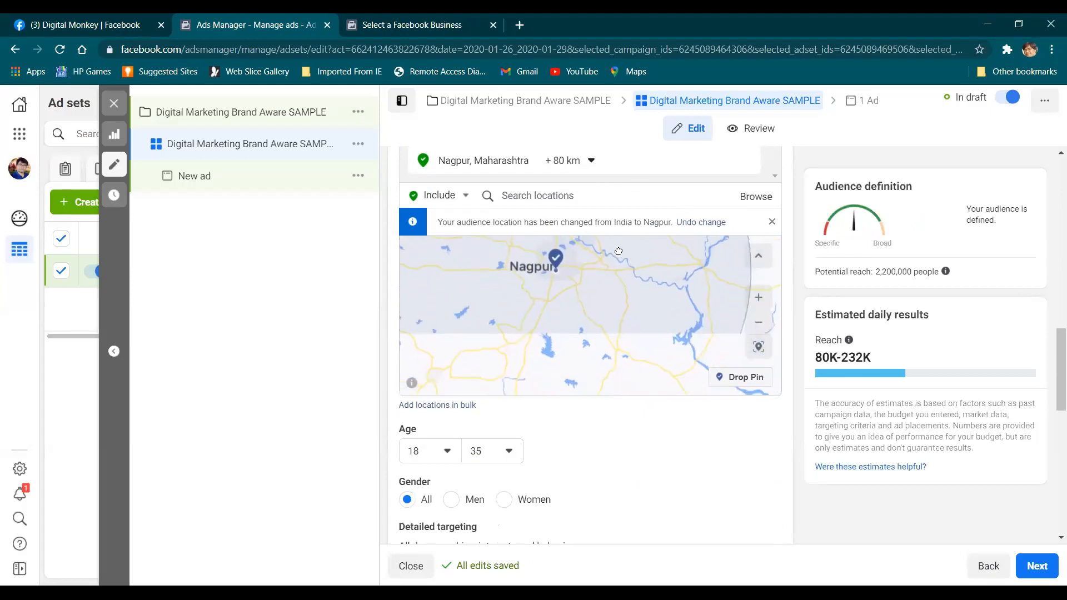
{"action": "scroll", "coordinate": [607, 291], "scroll_direction": "down", "scroll_amount": 2}
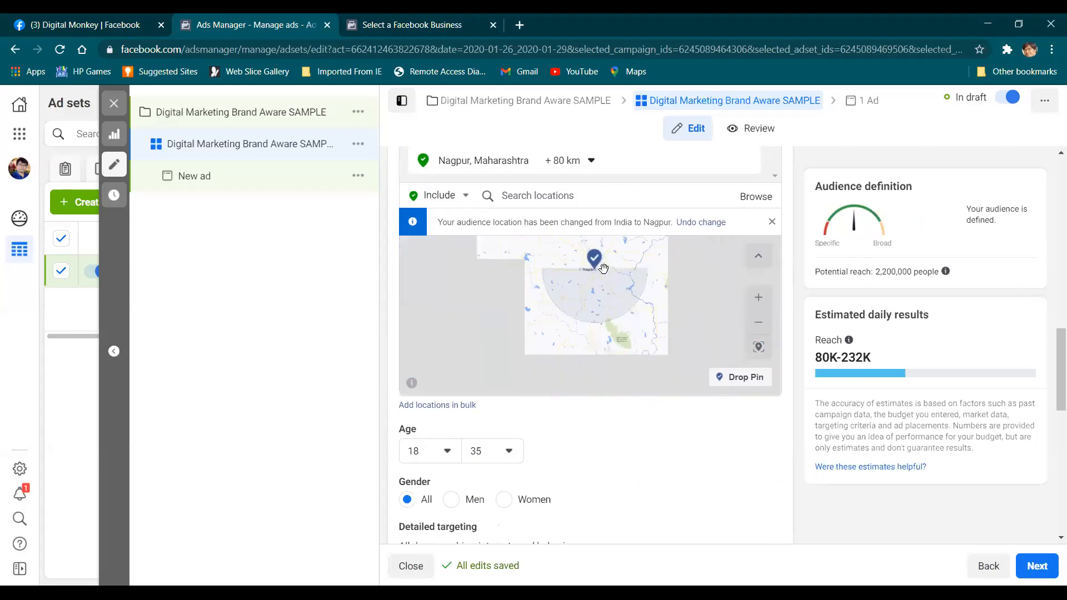
Step: Reduce the targeting radius around Nagpur to 46 km
{"action": "left_click", "coordinate": [581, 167]}
{"action": "left_click_drag", "start_coordinate": [611, 245], "coordinate": [592, 251]}
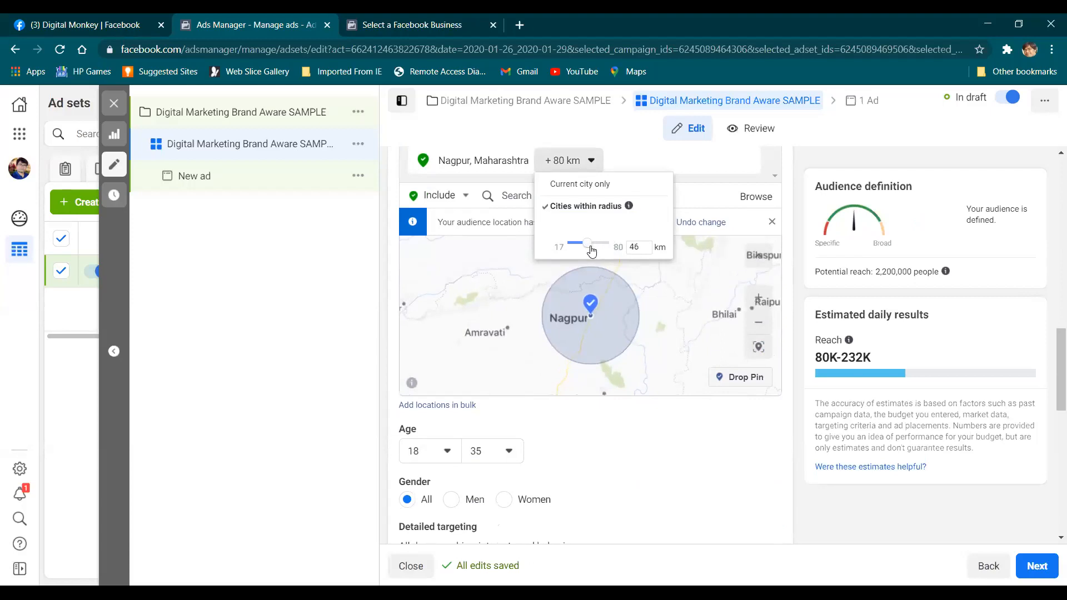
{"action": "left_click", "coordinate": [600, 345]}
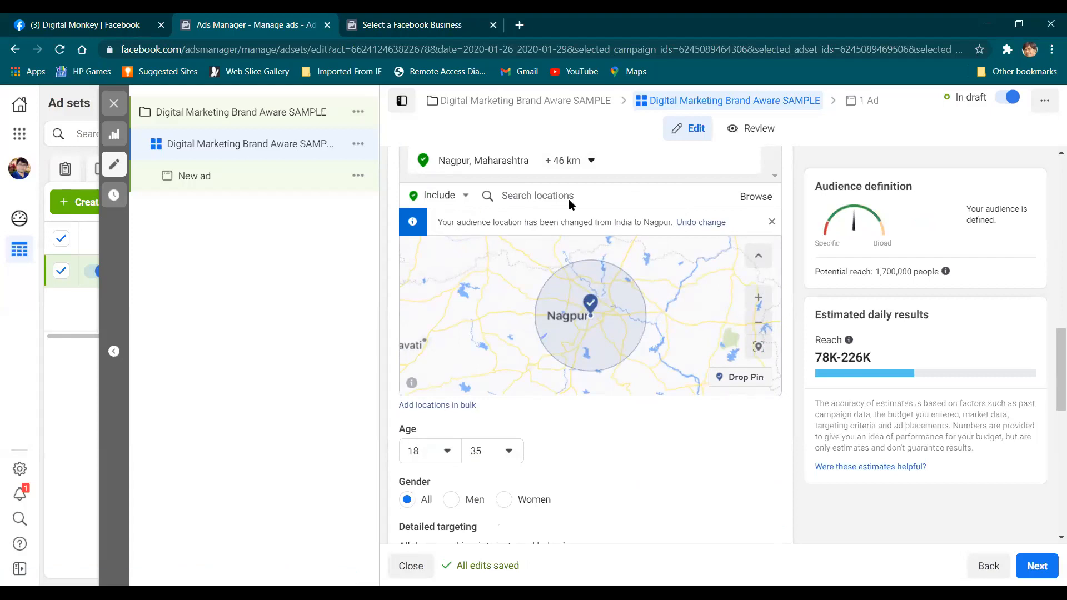
Step: Set the Nagpur targeting radius back to the maximum of 80 km
{"action": "left_click", "coordinate": [568, 160]}
{"action": "left_click_drag", "start_coordinate": [591, 248], "coordinate": [623, 248]}
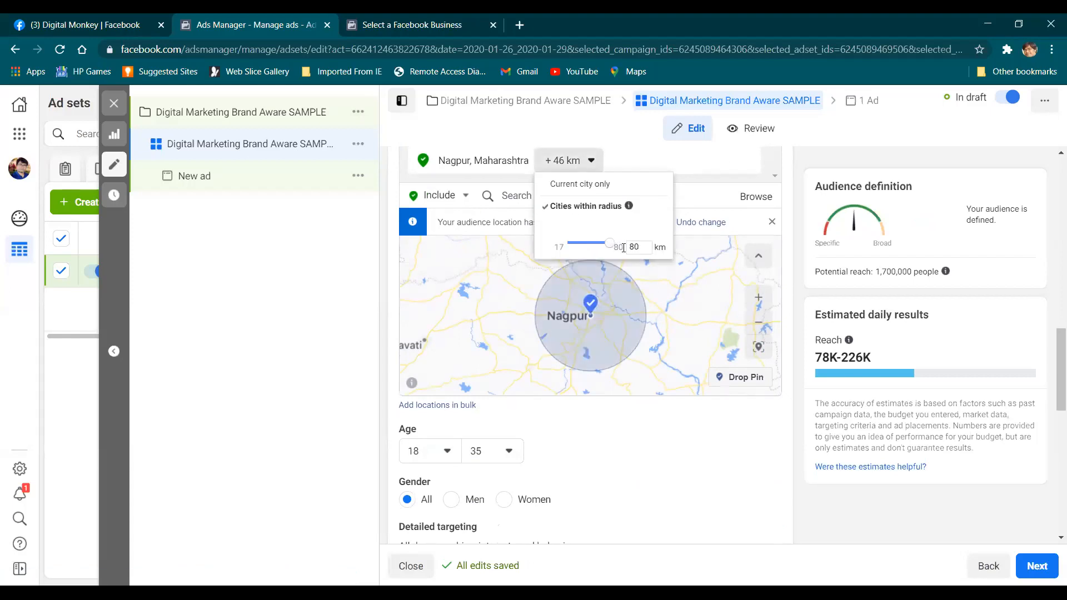
{"action": "left_click", "coordinate": [635, 265]}
Step: Inspect the edges of the Nagpur targeting circle on the map to see which surrounding areas it covers
{"action": "scroll", "coordinate": [625, 319], "scroll_direction": "up", "scroll_amount": 2}
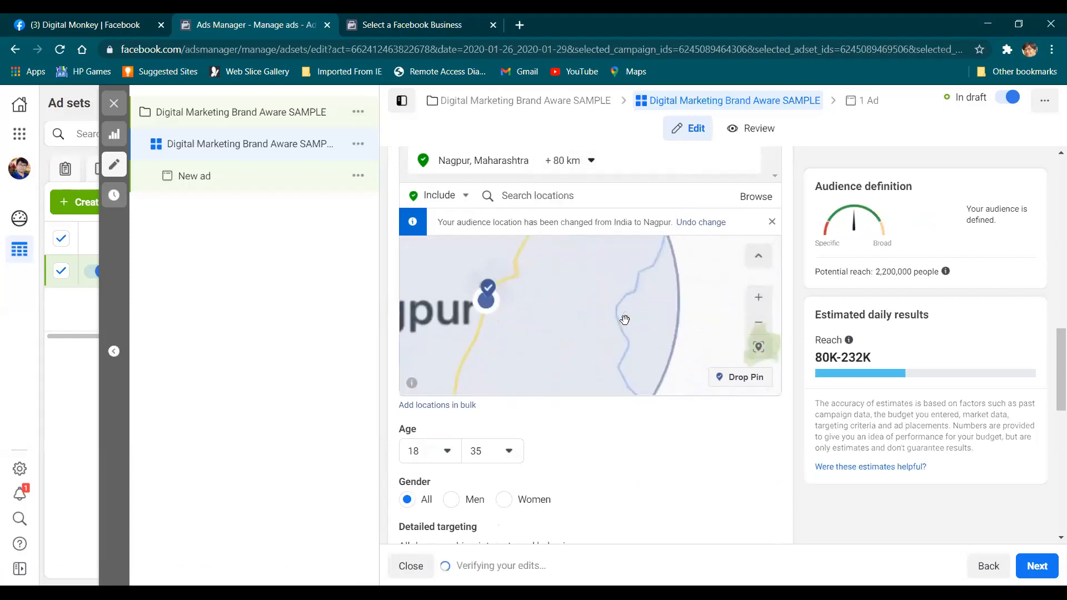
{"action": "left_click_drag", "start_coordinate": [615, 332], "coordinate": [616, 262]}
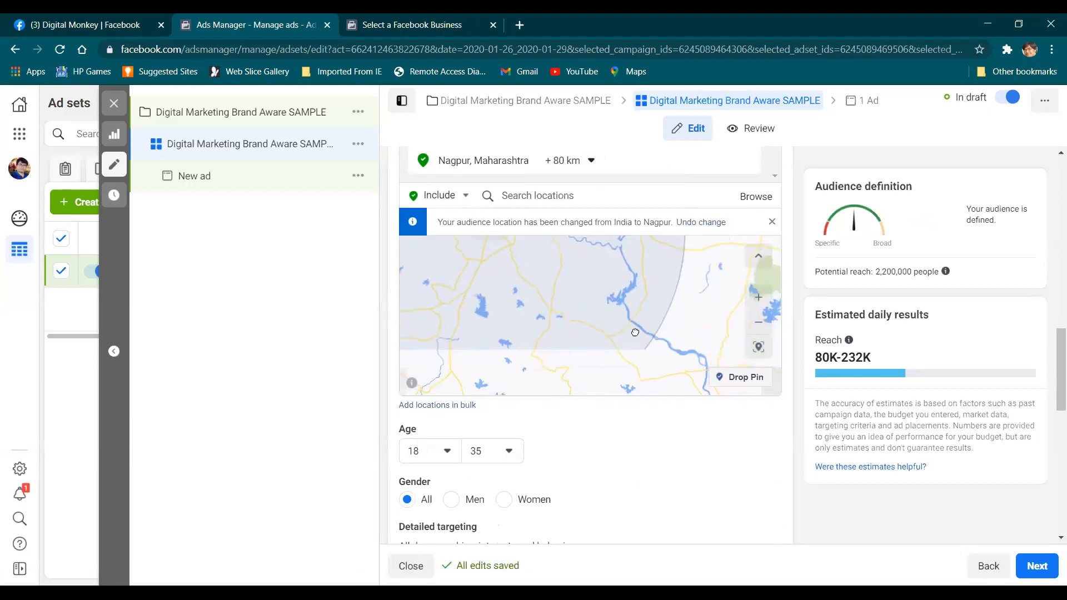
{"action": "scroll", "coordinate": [626, 323], "scroll_direction": "down", "scroll_amount": 3}
{"action": "scroll", "coordinate": [612, 322], "scroll_direction": "up", "scroll_amount": 3}
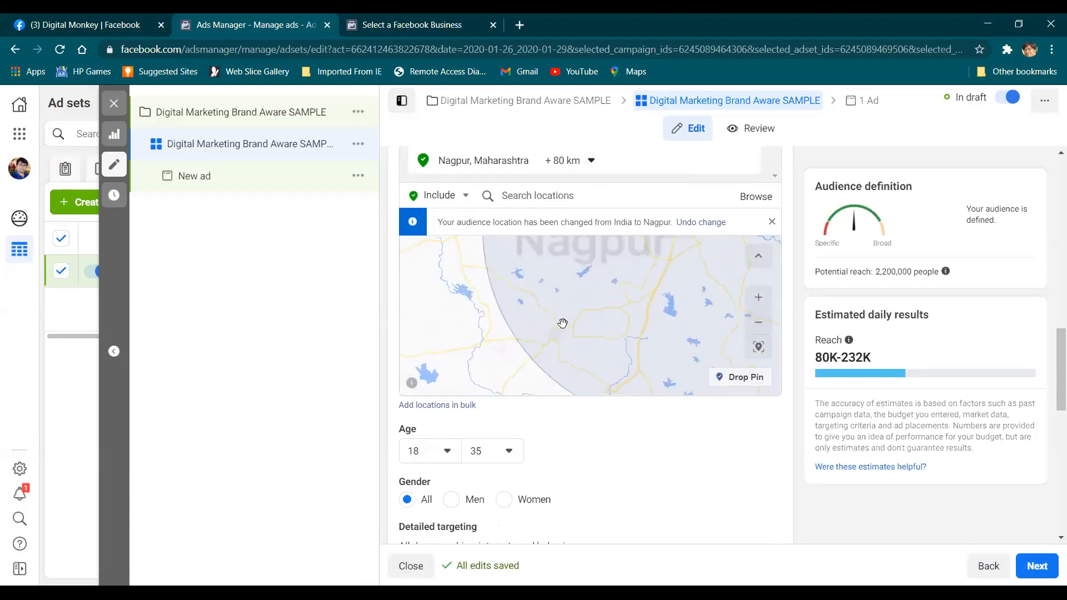
{"action": "scroll", "coordinate": [593, 333], "scroll_direction": "down", "scroll_amount": 3}
{"action": "scroll", "coordinate": [638, 357], "scroll_direction": "up", "scroll_amount": 4}
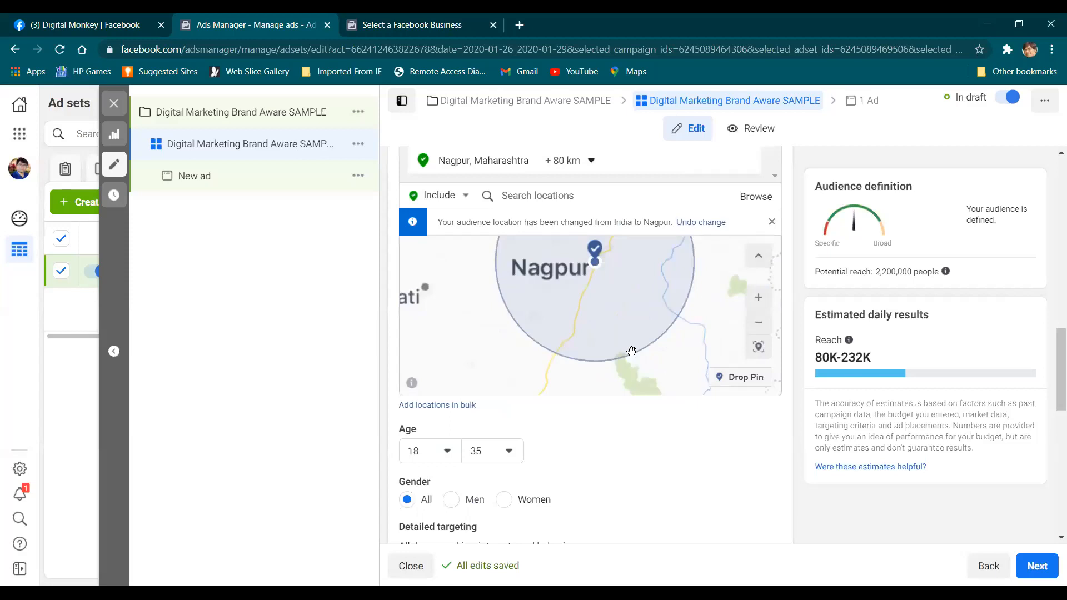
{"action": "scroll", "coordinate": [606, 267], "scroll_direction": "down", "scroll_amount": 3}
{"action": "scroll", "coordinate": [622, 316], "scroll_direction": "up", "scroll_amount": 3}
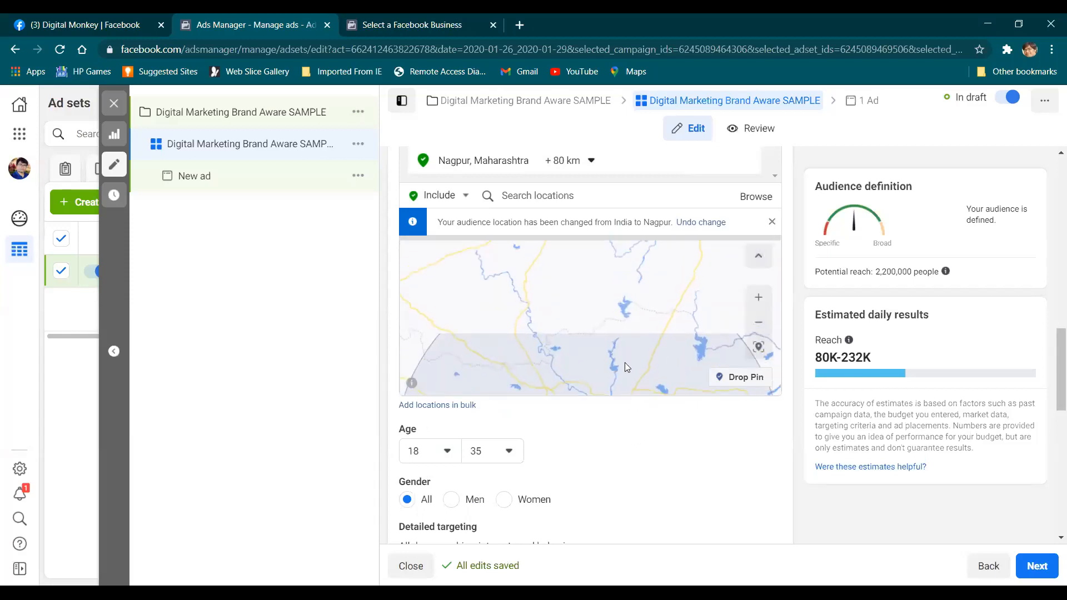
{"action": "scroll", "coordinate": [617, 320], "scroll_direction": "up", "scroll_amount": 3}
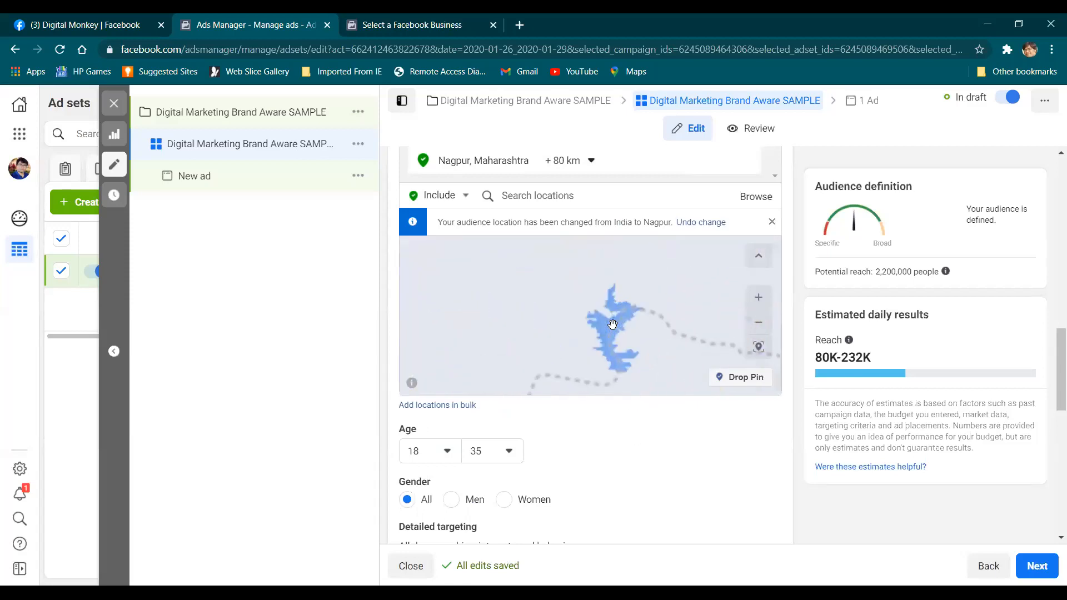
{"action": "scroll", "coordinate": [612, 324], "scroll_direction": "down", "scroll_amount": 2}
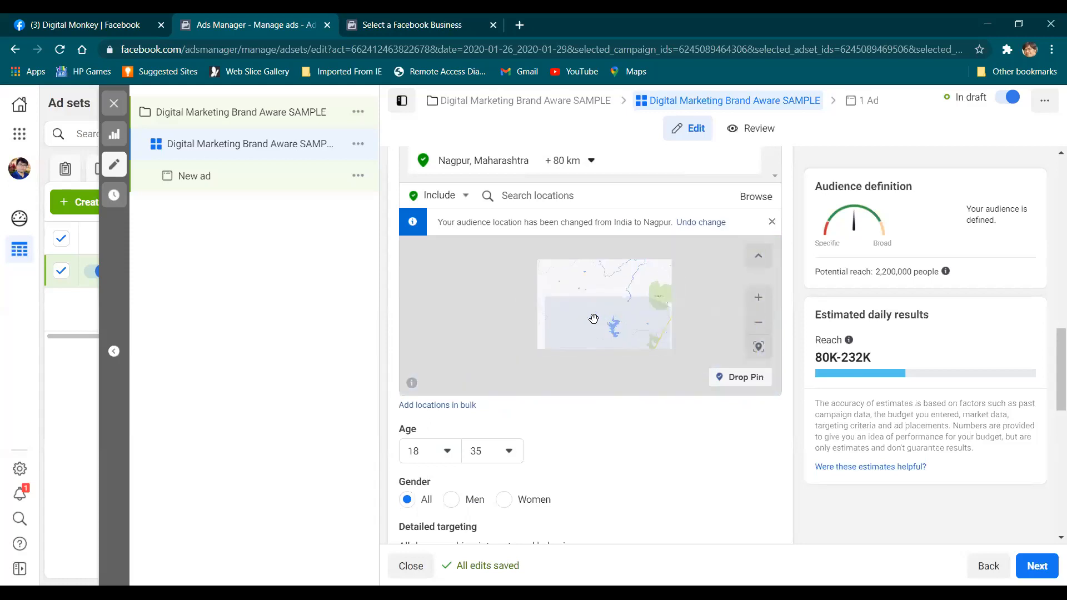
{"action": "left_click_drag", "start_coordinate": [552, 319], "coordinate": [620, 196]}
{"action": "left_click_drag", "start_coordinate": [631, 332], "coordinate": [537, 306]}
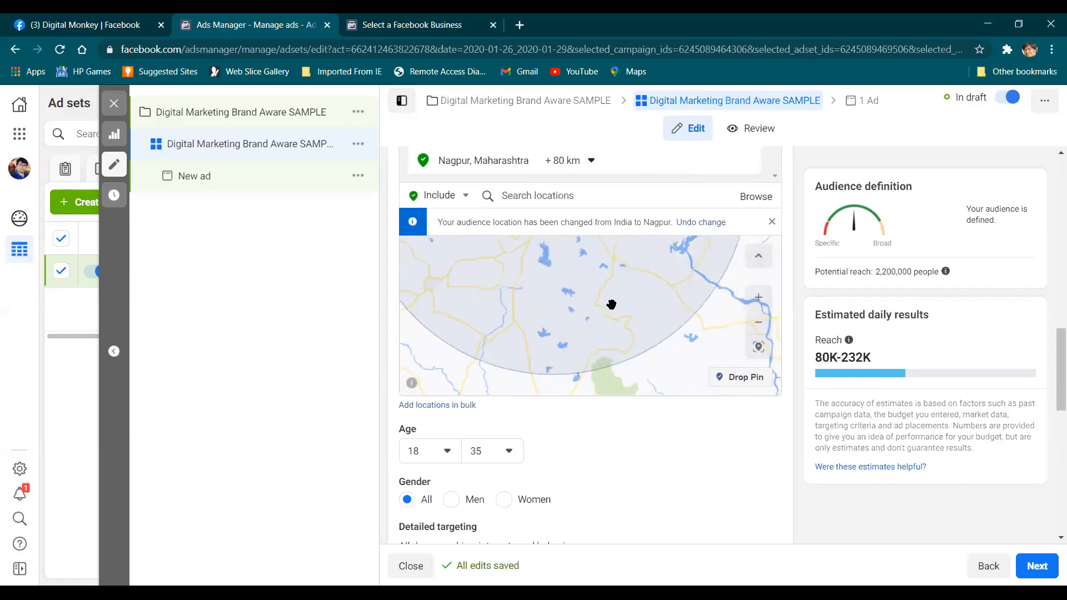
{"action": "left_click_drag", "start_coordinate": [610, 305], "coordinate": [570, 368]}
{"action": "left_click", "coordinate": [574, 349]}
{"action": "scroll", "coordinate": [566, 330], "scroll_direction": "down", "scroll_amount": 3}
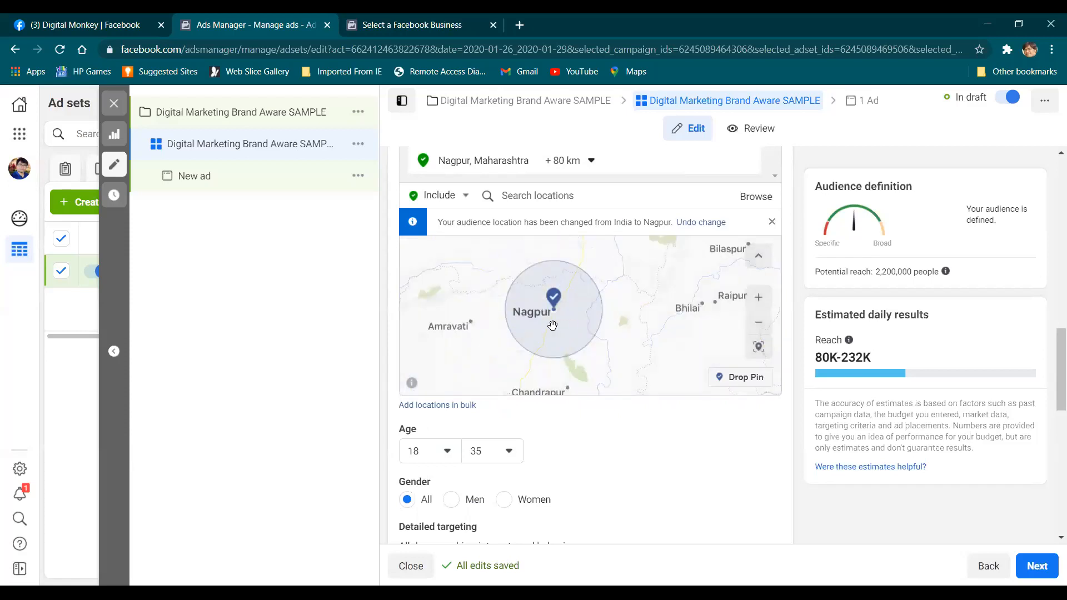
{"action": "scroll", "coordinate": [552, 324], "scroll_direction": "up", "scroll_amount": 2}
{"action": "scroll", "coordinate": [553, 317], "scroll_direction": "down", "scroll_amount": 2}
{"action": "scroll", "coordinate": [581, 313], "scroll_direction": "up", "scroll_amount": 2}
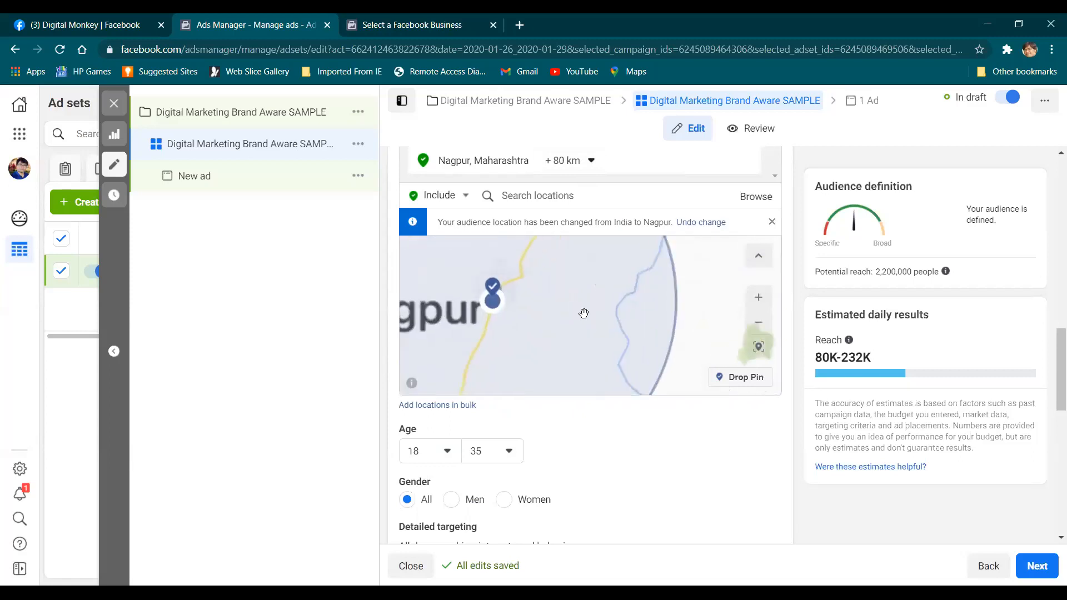
{"action": "left_click_drag", "start_coordinate": [627, 316], "coordinate": [545, 315]}
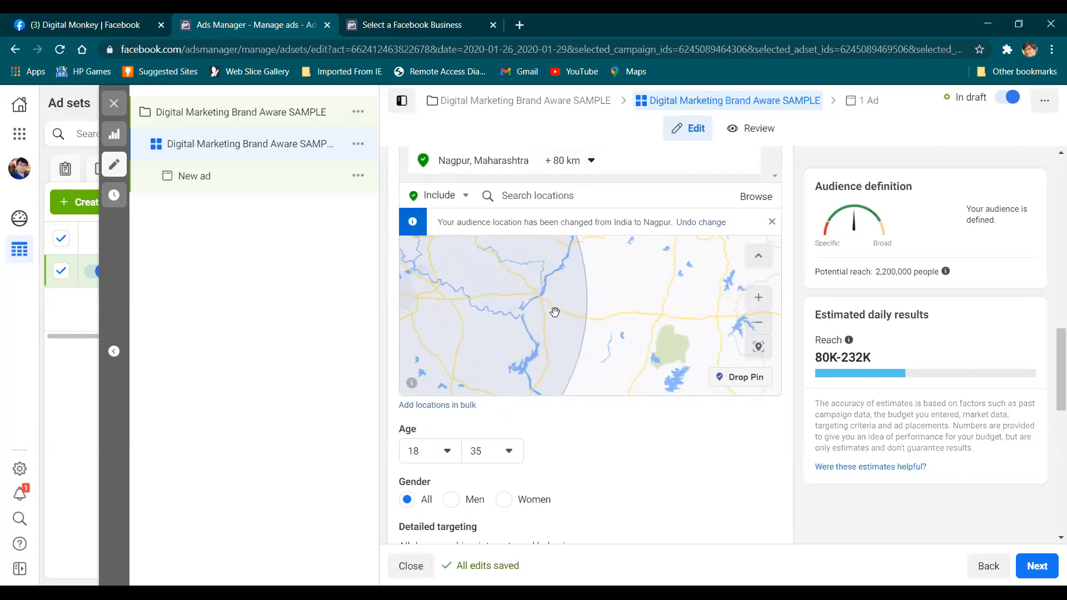
{"action": "scroll", "coordinate": [558, 313], "scroll_direction": "down", "scroll_amount": 2}
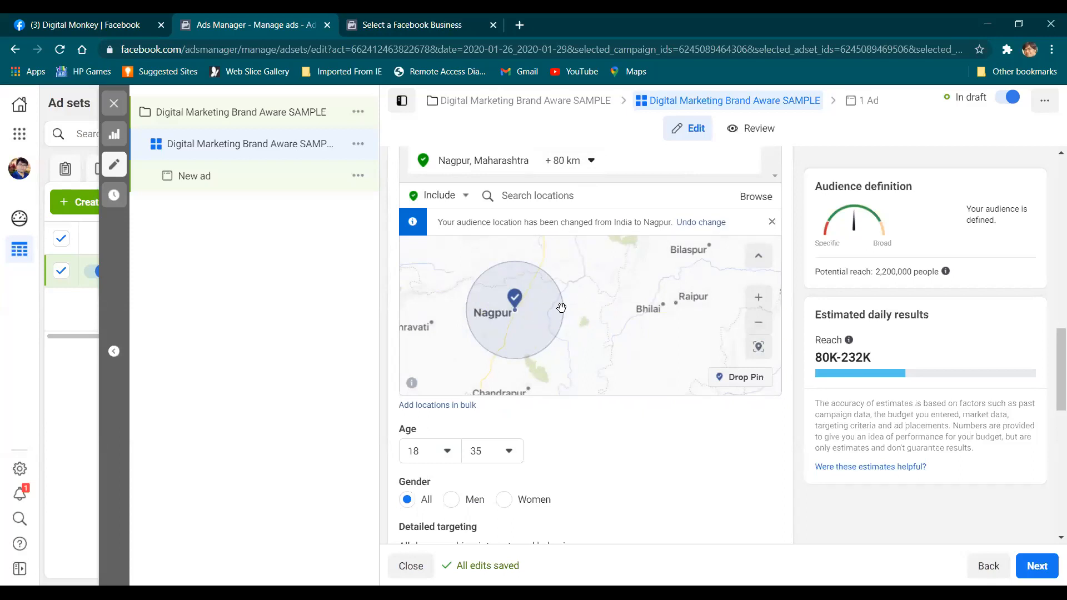
Step: Locate Bhandara inside the Nagpur radius and exclude the city Bhandara, Maharashtra, India, from the audience
{"action": "left_click", "coordinate": [465, 197]}
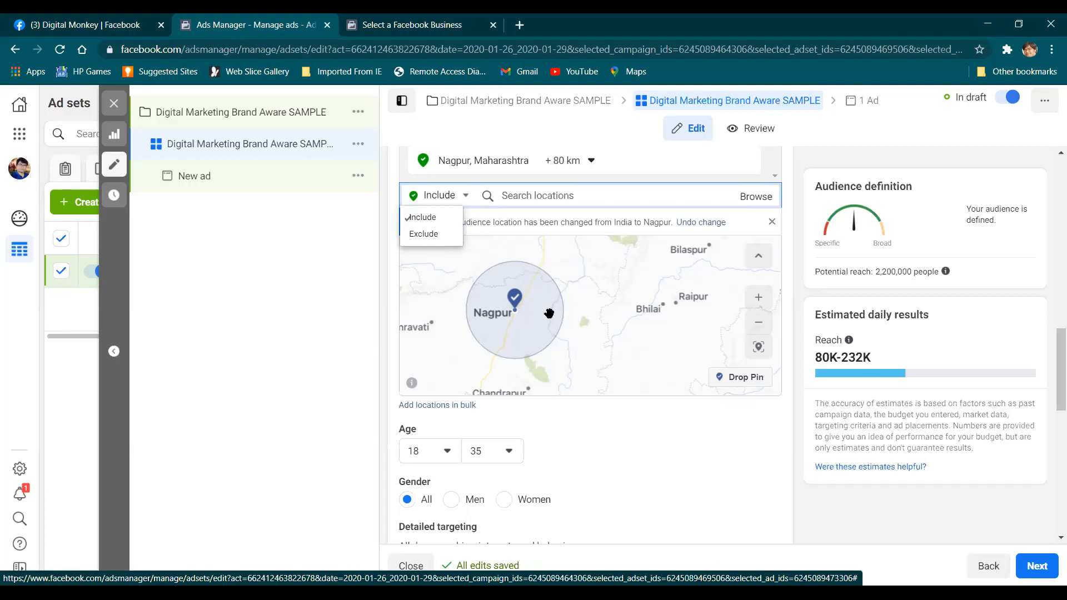
{"action": "scroll", "coordinate": [569, 320], "scroll_direction": "up", "scroll_amount": 3}
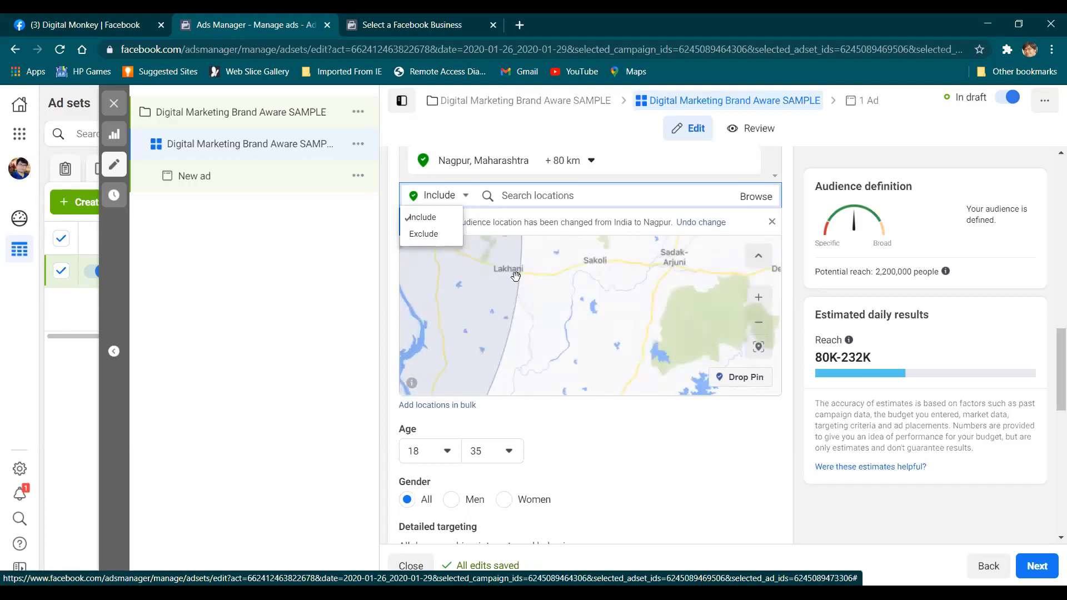
{"action": "left_click_drag", "start_coordinate": [545, 317], "coordinate": [618, 326]}
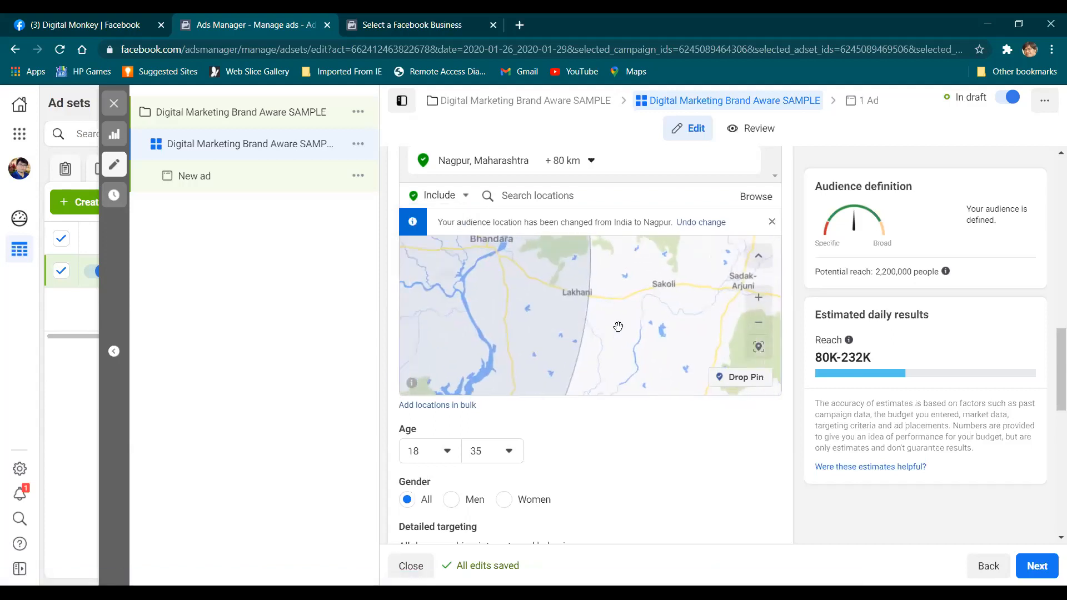
{"action": "left_click_drag", "start_coordinate": [512, 243], "coordinate": [576, 305]}
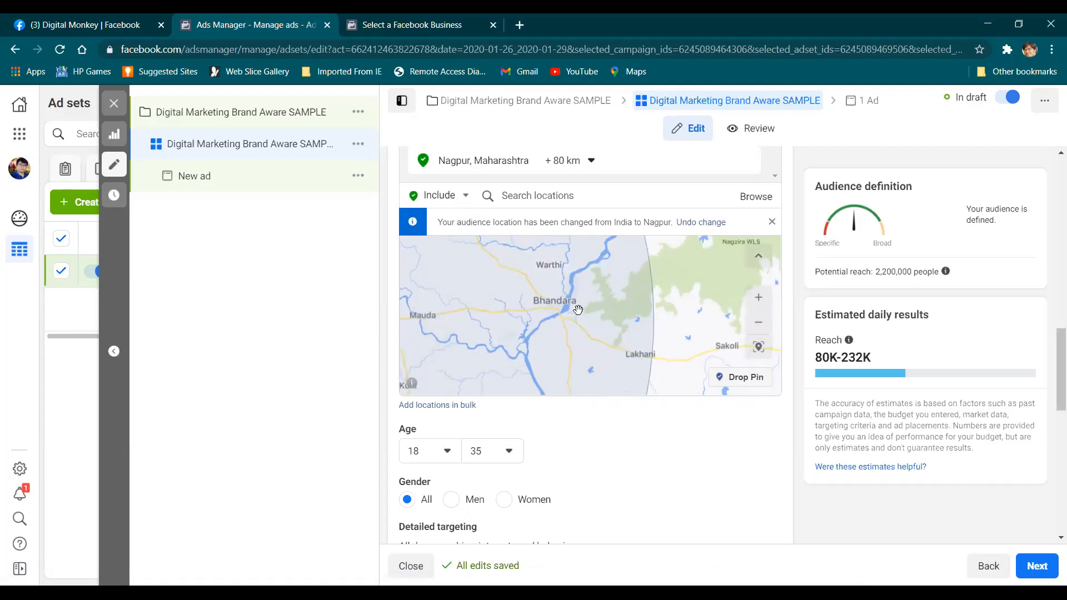
{"action": "left_click", "coordinate": [467, 195]}
{"action": "left_click", "coordinate": [447, 235]}
{"action": "left_click", "coordinate": [523, 201]}
{"action": "type", "text": "b"}
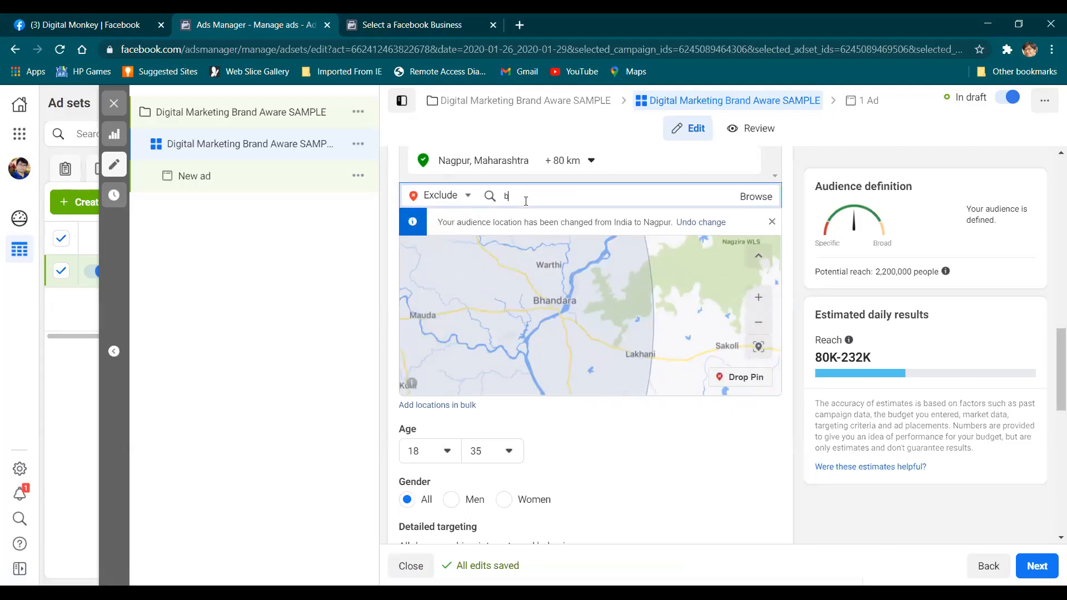
{"action": "type", "text": "handara"}
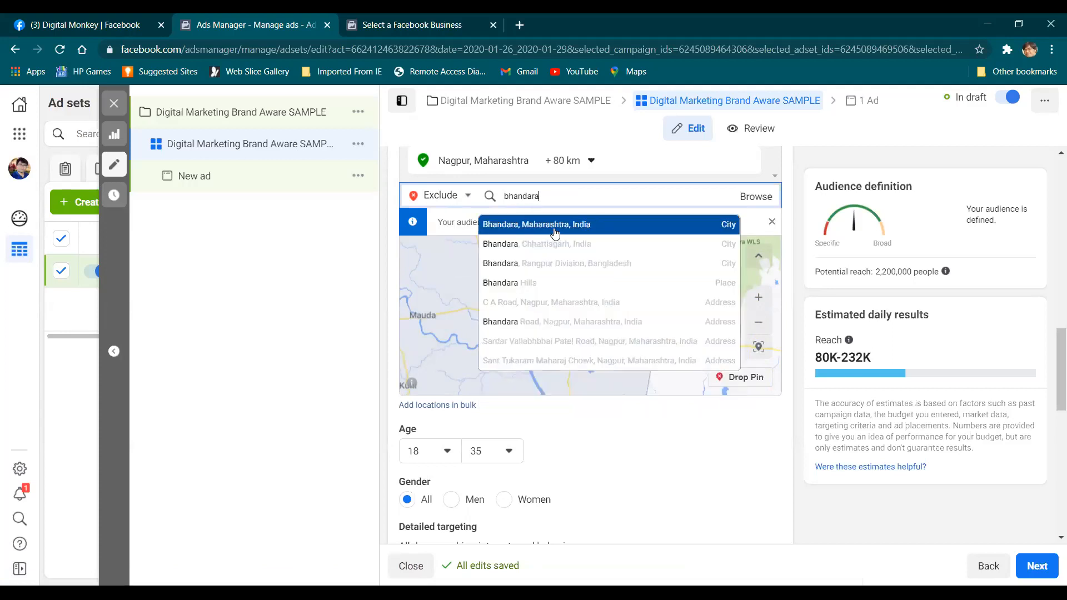
{"action": "key", "text": "Return"}
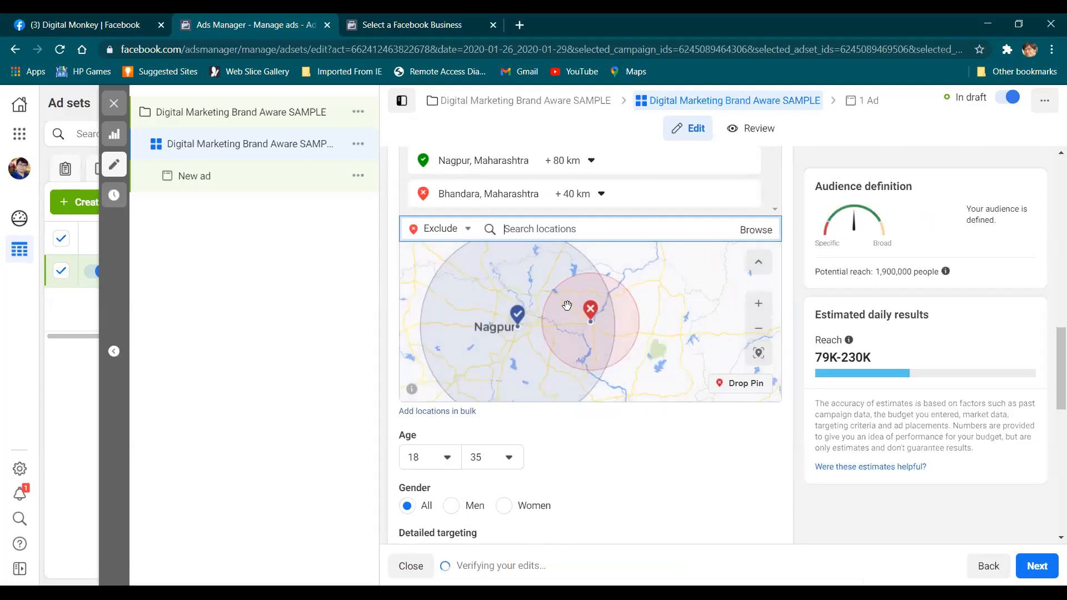
Step: Set the radius of the Bhandara exclusion first to 17 km and finally to 28 km
{"action": "left_click", "coordinate": [577, 195]}
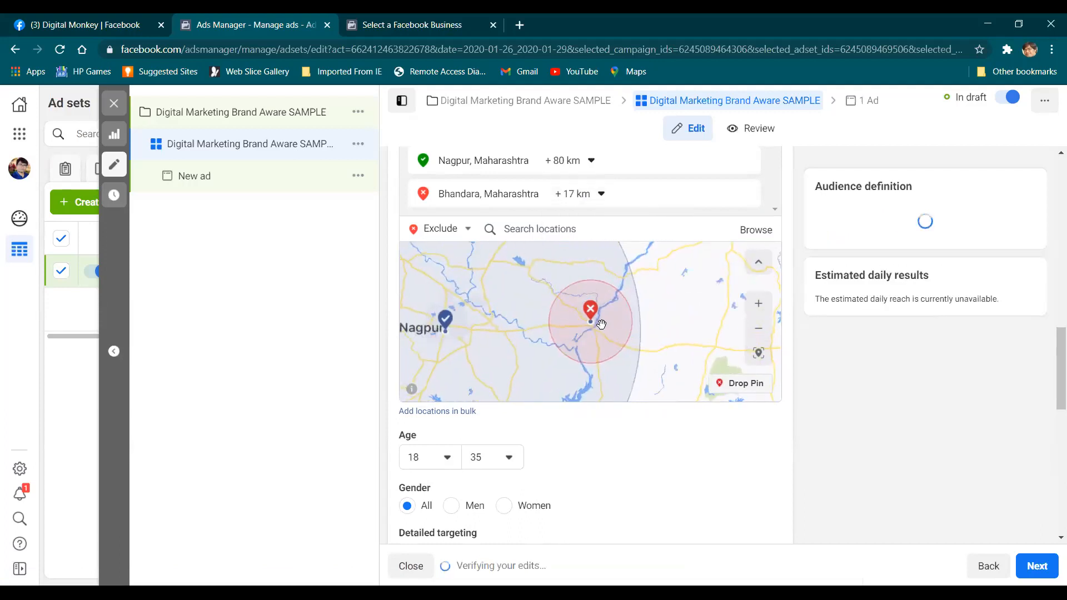
{"action": "left_click", "coordinate": [583, 200]}
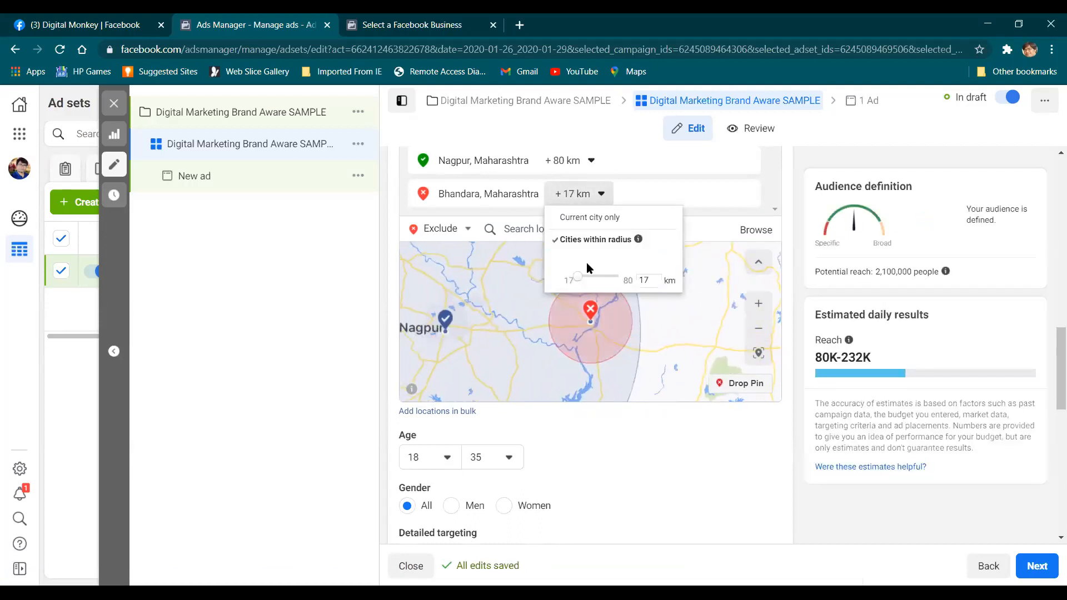
{"action": "left_click_drag", "start_coordinate": [581, 278], "coordinate": [593, 279]}
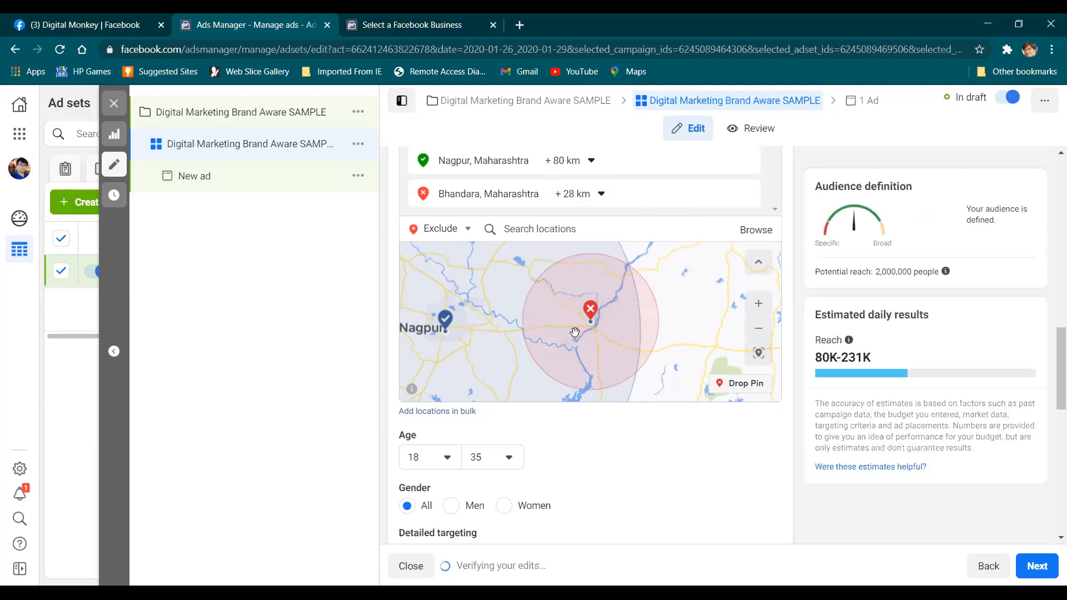
Step: Remove both the excluded city Bhandara and the included city Nagpur from the audience locations
{"action": "scroll", "coordinate": [634, 285], "scroll_direction": "down", "scroll_amount": 3}
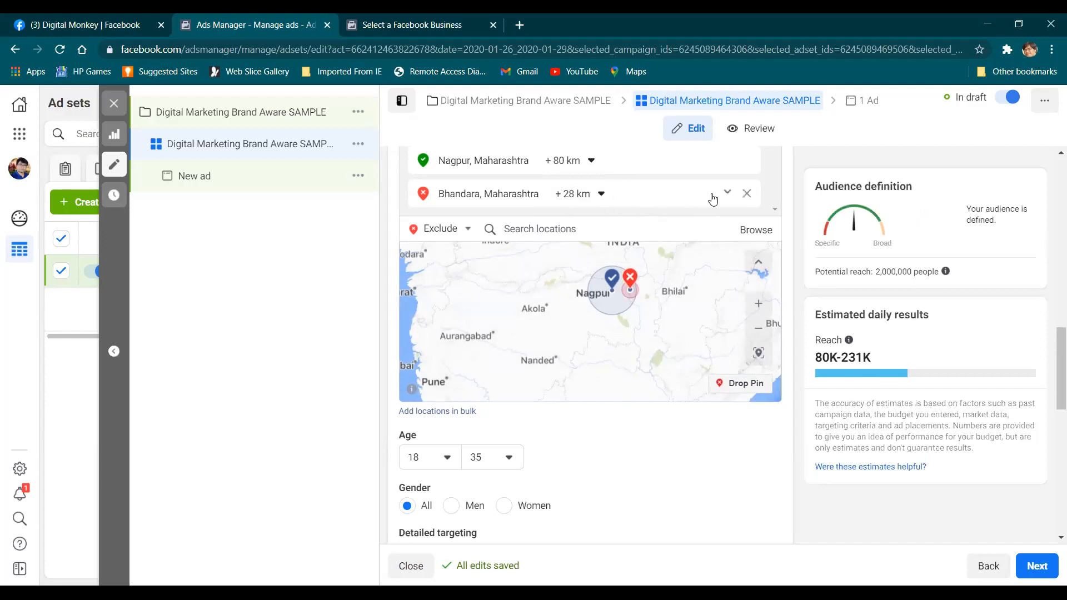
{"action": "left_click", "coordinate": [744, 199]}
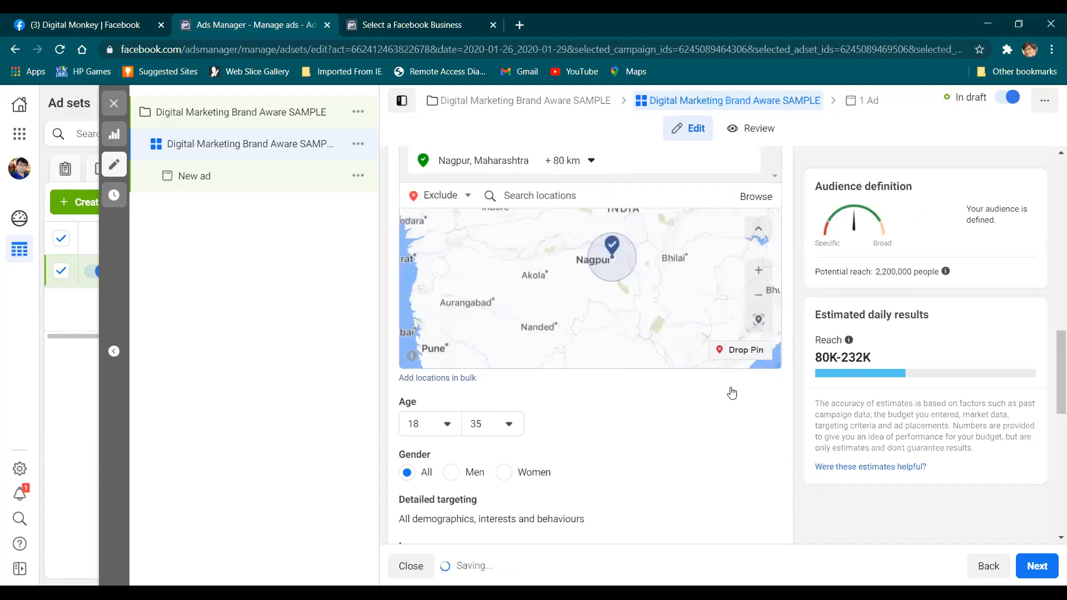
{"action": "left_click", "coordinate": [744, 162]}
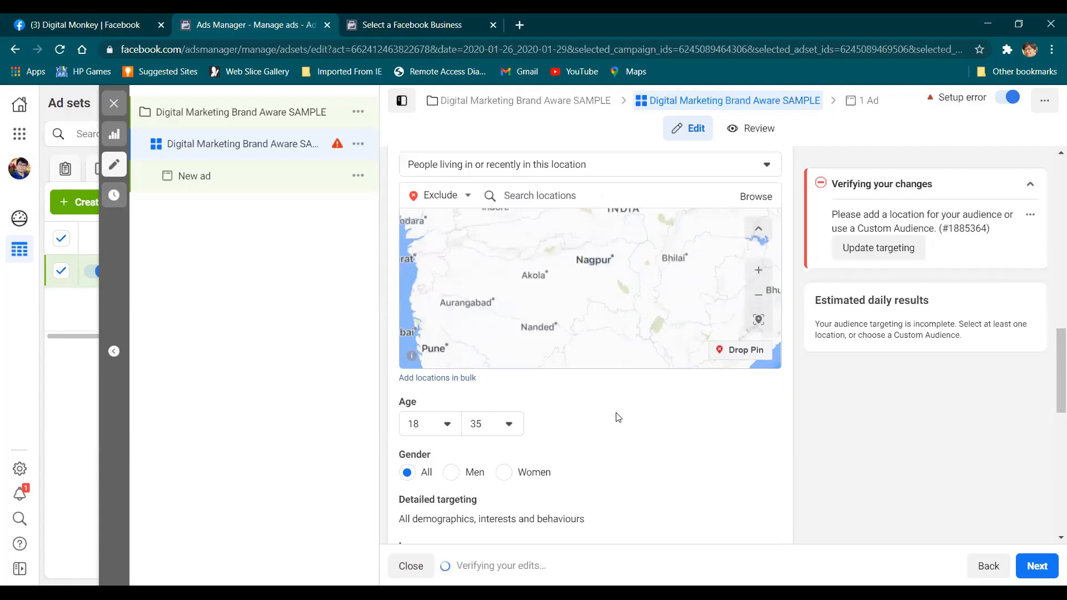
Step: Switch the location setting to Include and add the country India to the audience
{"action": "scroll", "coordinate": [624, 400], "scroll_direction": "up", "scroll_amount": 3}
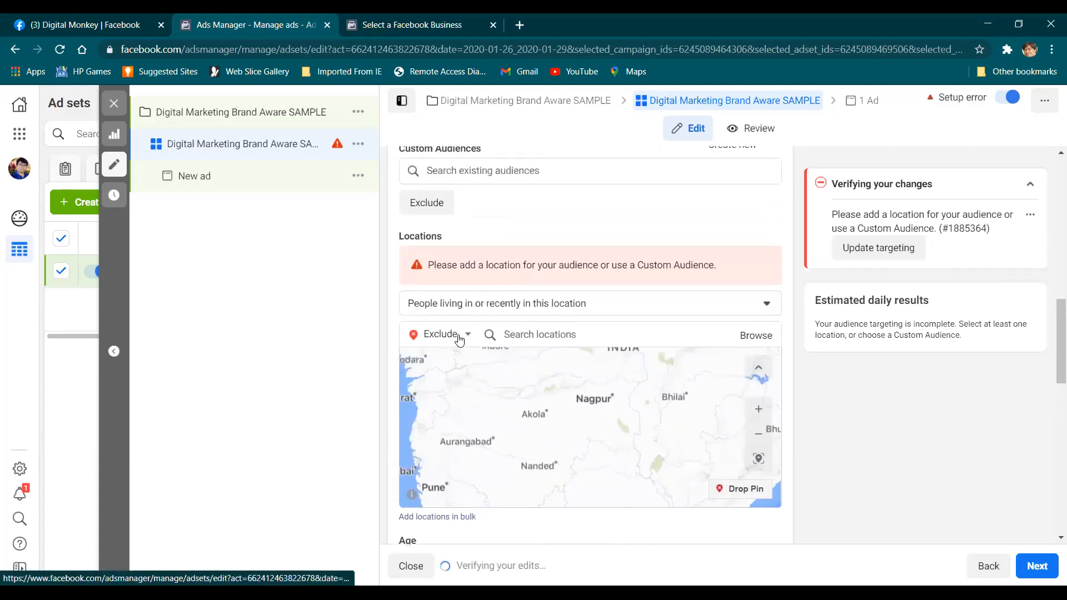
{"action": "left_click", "coordinate": [459, 336]}
{"action": "left_click", "coordinate": [425, 356]}
{"action": "left_click", "coordinate": [544, 333]}
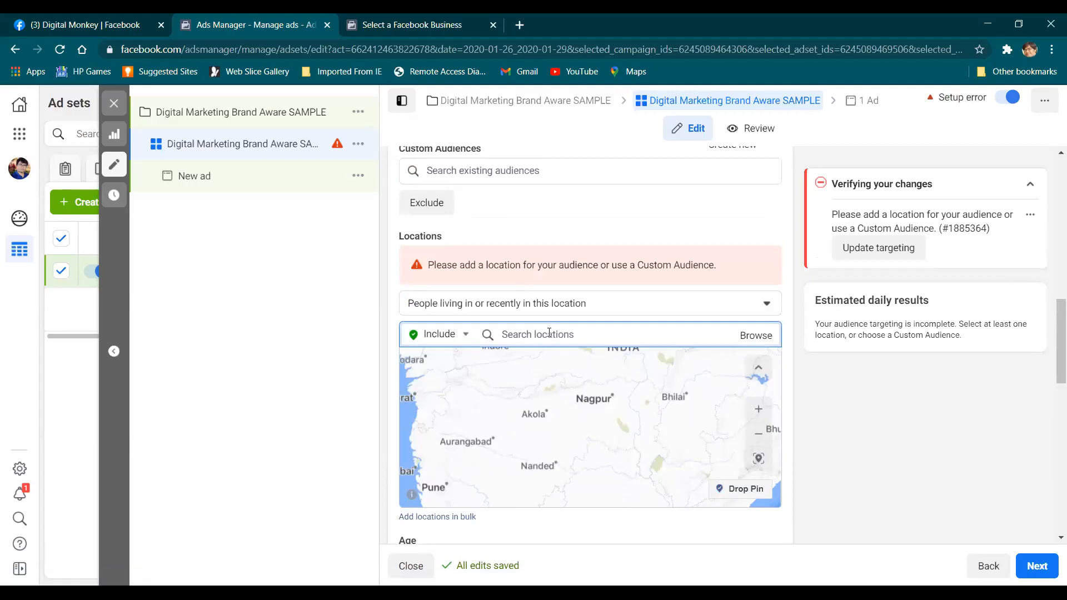
{"action": "type", "text": "india"}
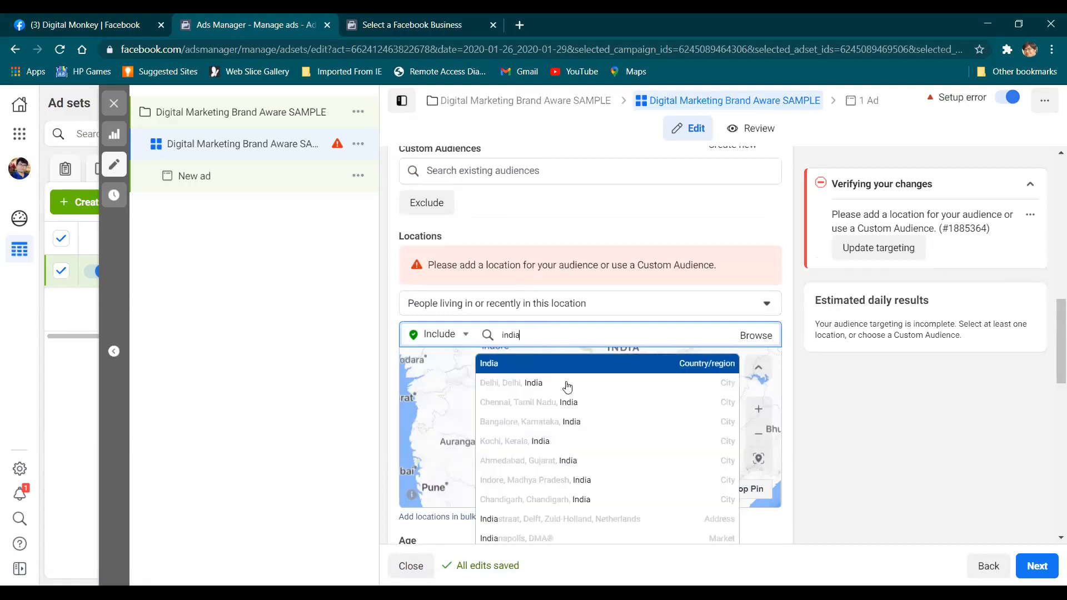
{"action": "key", "text": "Return"}
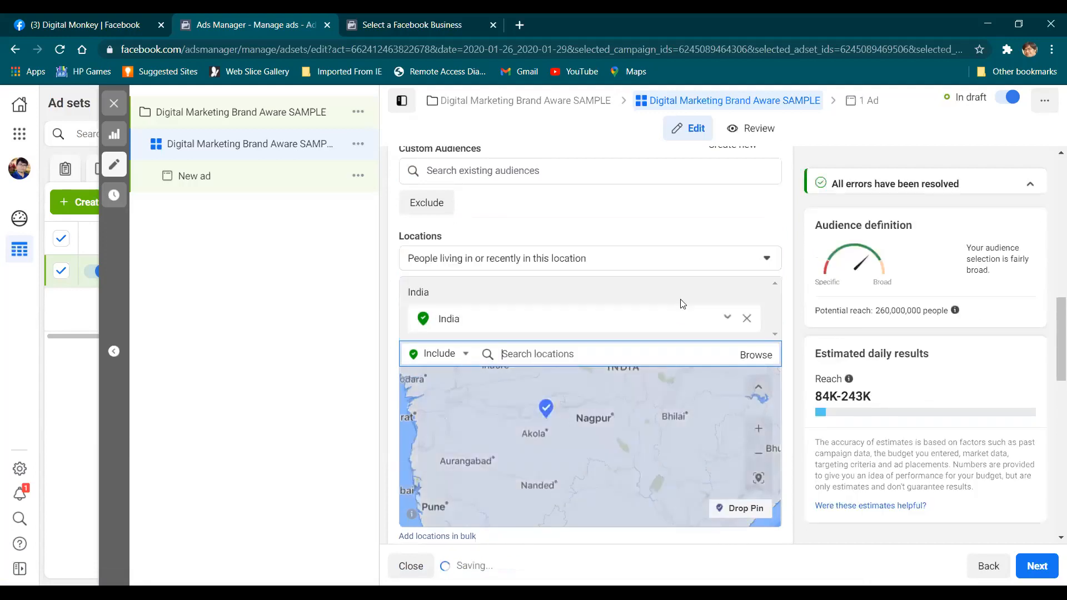
Step: Open the ad set's detailed targeting for editing to add demographics, interests or behaviours
{"action": "scroll", "coordinate": [711, 355], "scroll_direction": "down", "scroll_amount": 5}
{"action": "scroll", "coordinate": [692, 423], "scroll_direction": "down", "scroll_amount": 1}
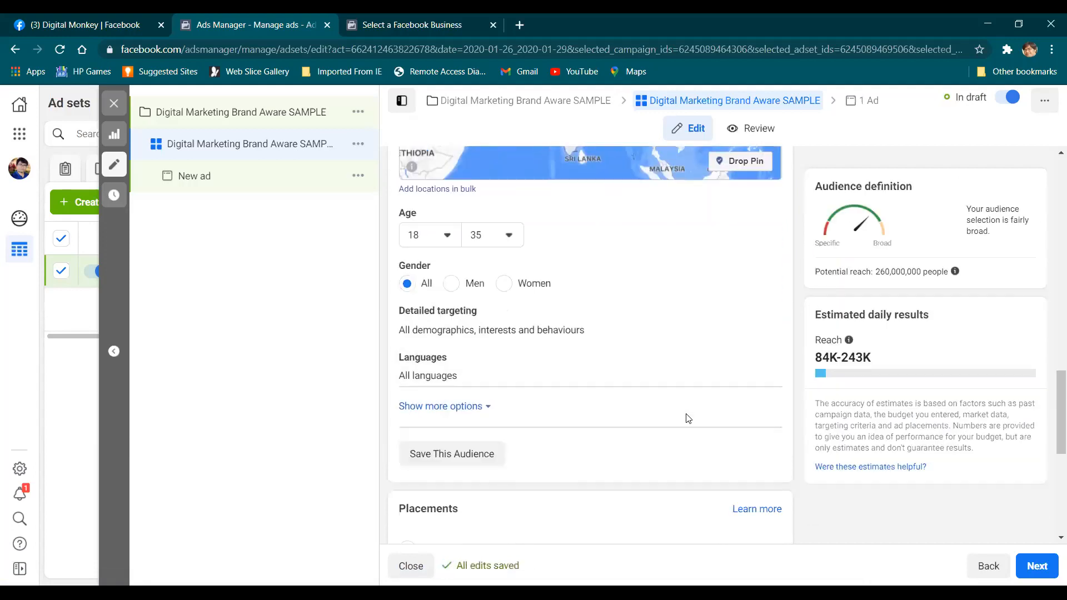
{"action": "scroll", "coordinate": [624, 385], "scroll_direction": "down", "scroll_amount": 1}
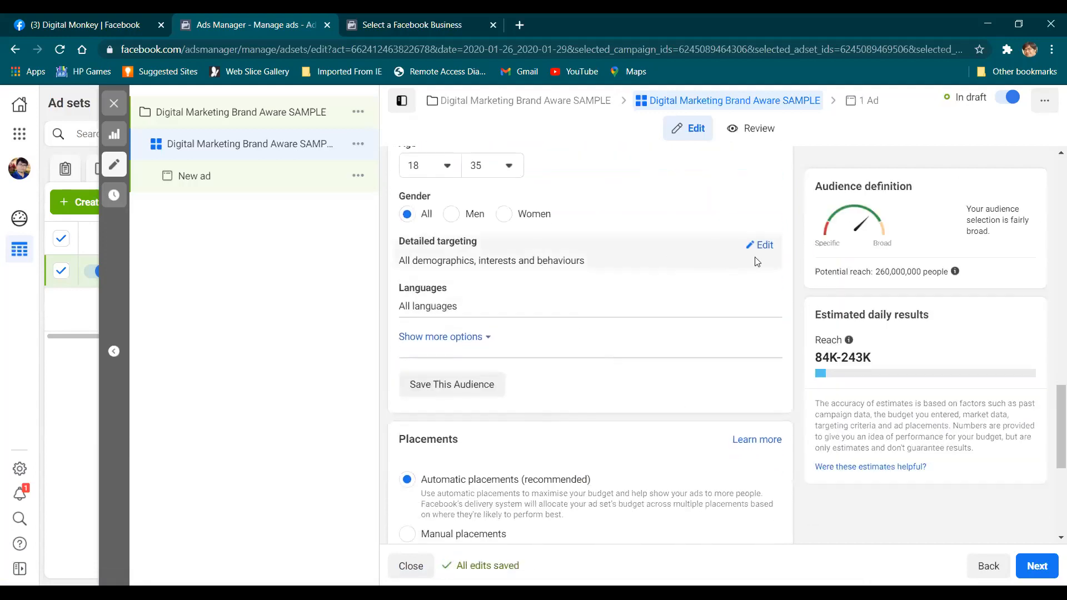
{"action": "mouse_move", "coordinate": [487, 245]}
{"action": "left_click", "coordinate": [765, 247]}
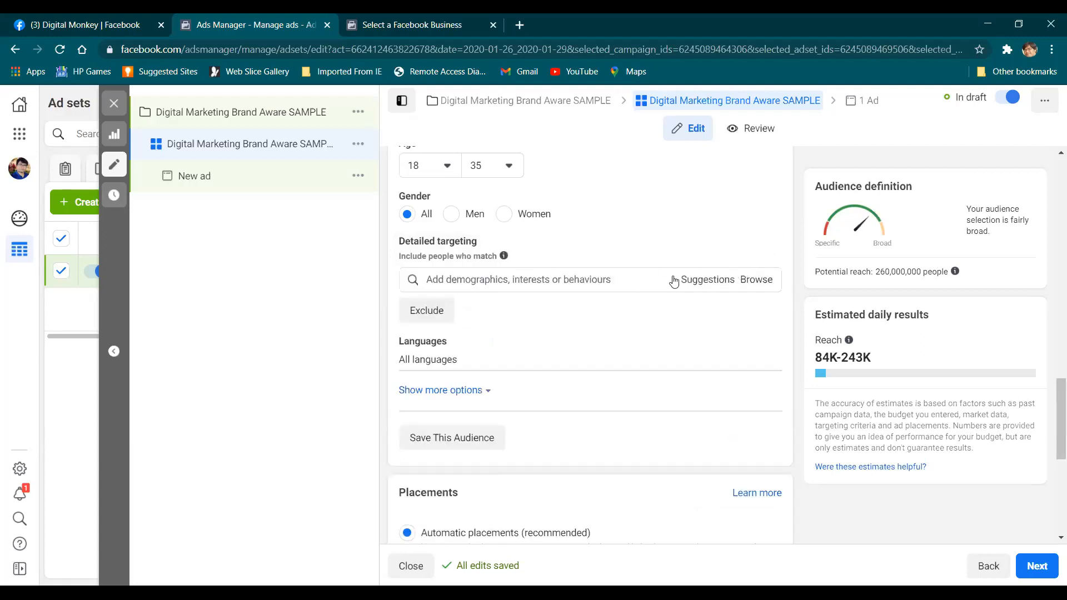
{"action": "left_click", "coordinate": [601, 281]}
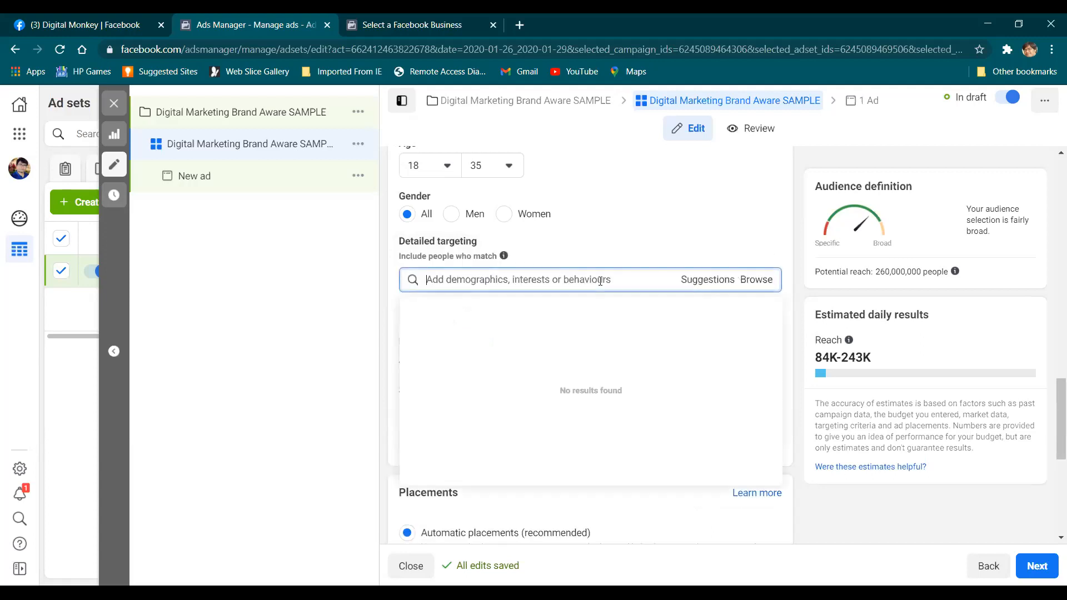
Step: Review the suggested detailed targeting options, from Fashion design through Social media marketing
{"action": "left_click", "coordinate": [700, 280]}
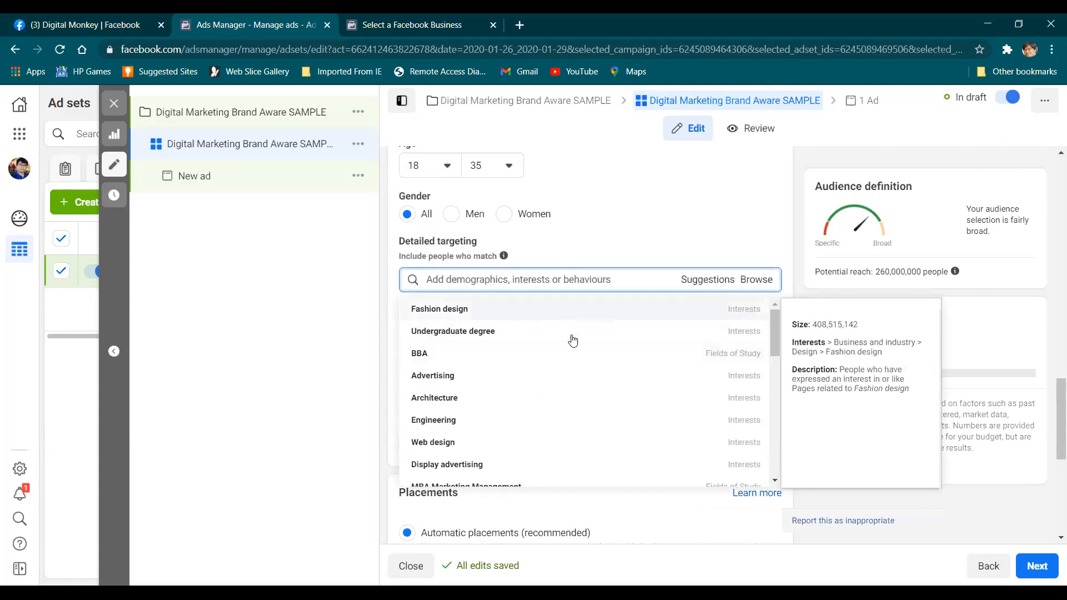
{"action": "scroll", "coordinate": [570, 383], "scroll_direction": "down", "scroll_amount": 5}
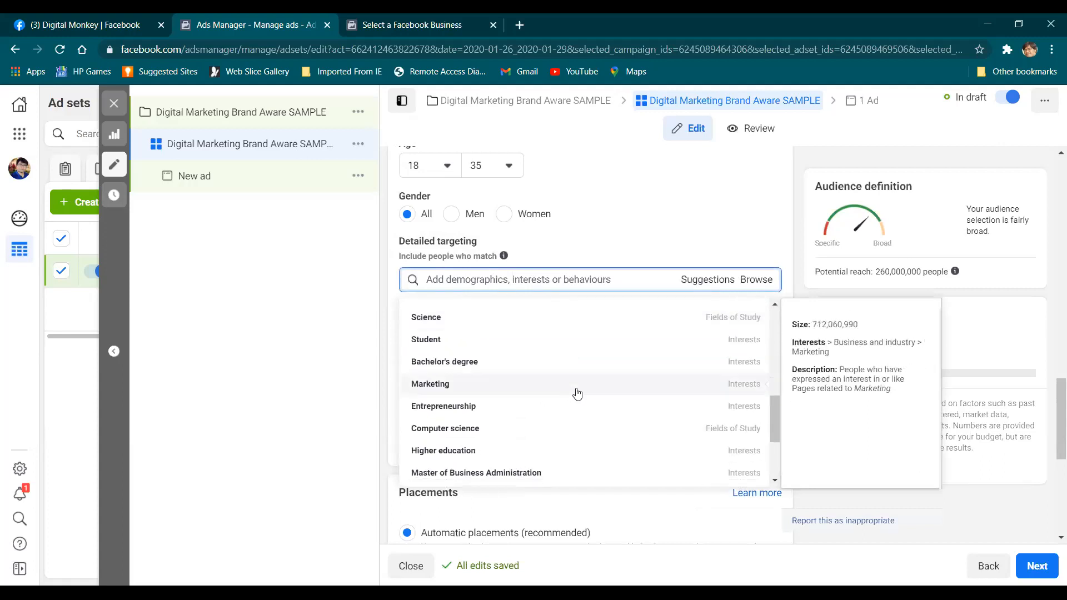
{"action": "scroll", "coordinate": [577, 393], "scroll_direction": "down", "scroll_amount": 3}
{"action": "scroll", "coordinate": [578, 393], "scroll_direction": "up", "scroll_amount": 5}
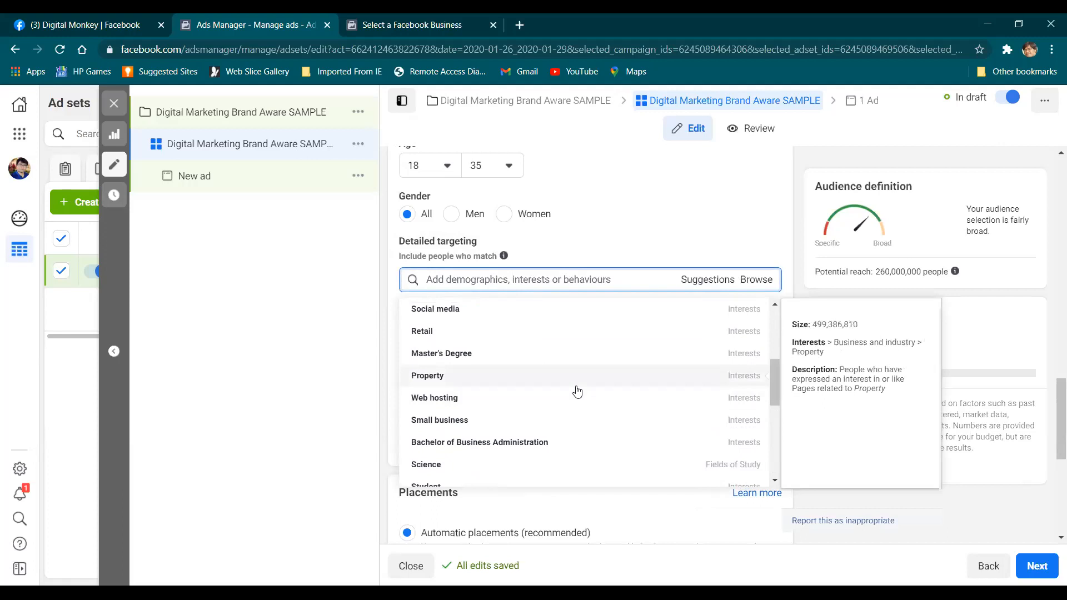
{"action": "scroll", "coordinate": [575, 392], "scroll_direction": "down", "scroll_amount": 5}
{"action": "scroll", "coordinate": [694, 350], "scroll_direction": "up", "scroll_amount": 4}
{"action": "scroll", "coordinate": [732, 394], "scroll_direction": "down", "scroll_amount": 1}
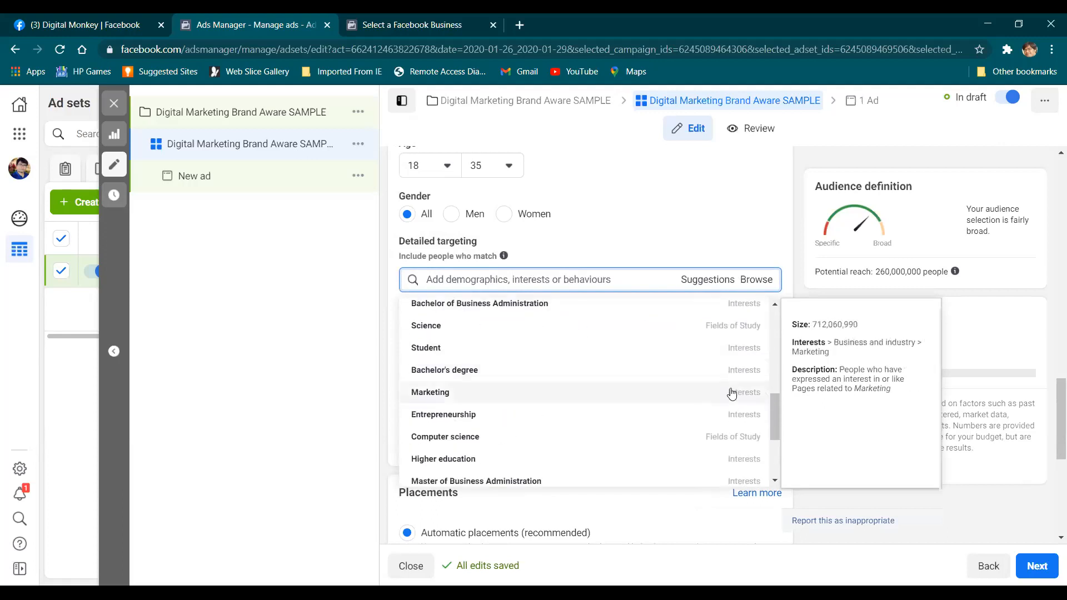
{"action": "scroll", "coordinate": [591, 424], "scroll_direction": "down", "scroll_amount": 3}
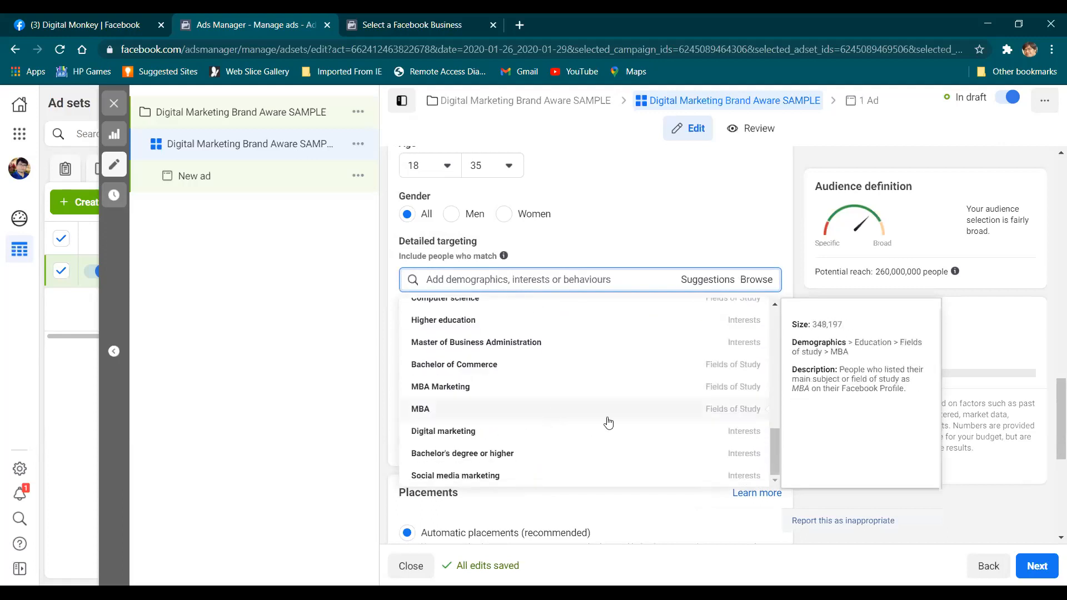
{"action": "scroll", "coordinate": [744, 311], "scroll_direction": "up", "scroll_amount": 5}
Step: Browse the Demographics targeting categories, examining the Education options and the household income options under Financial
{"action": "left_click", "coordinate": [755, 281]}
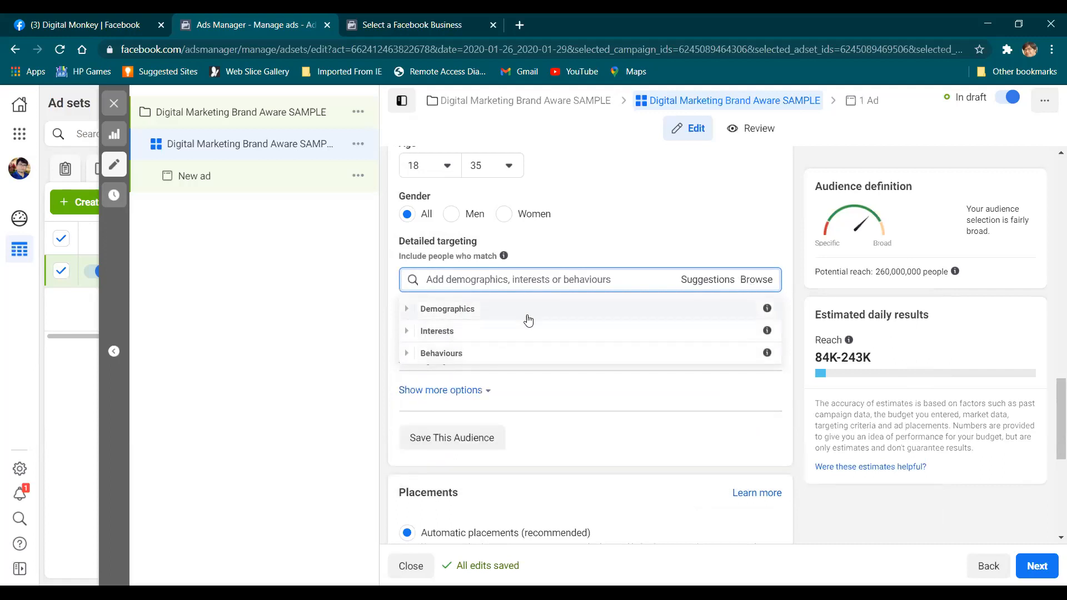
{"action": "left_click", "coordinate": [550, 312]}
{"action": "left_click", "coordinate": [552, 311]}
{"action": "left_click", "coordinate": [552, 311]}
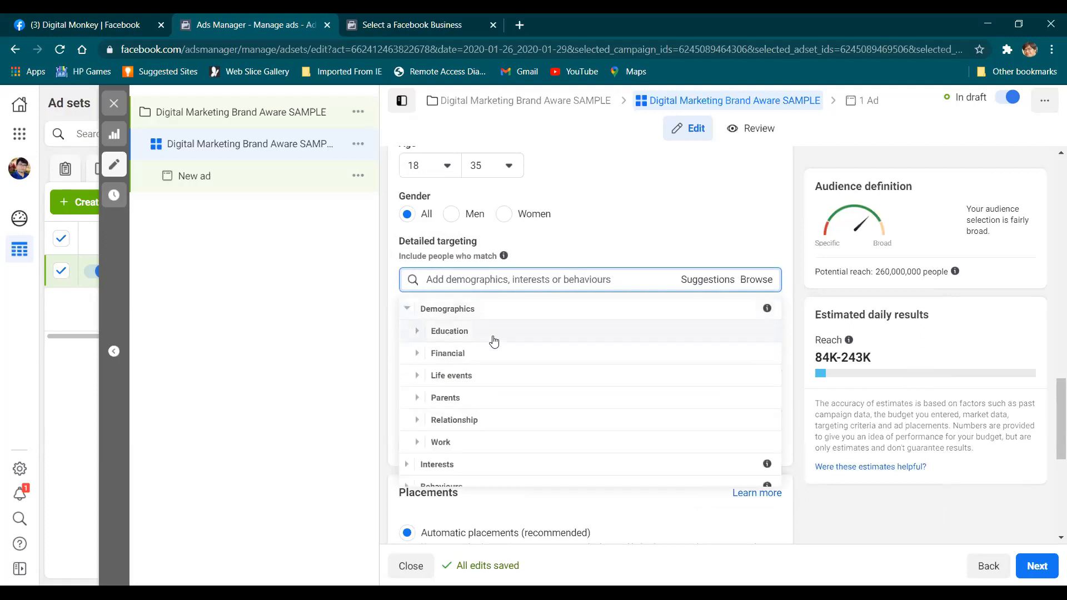
{"action": "left_click", "coordinate": [494, 339]}
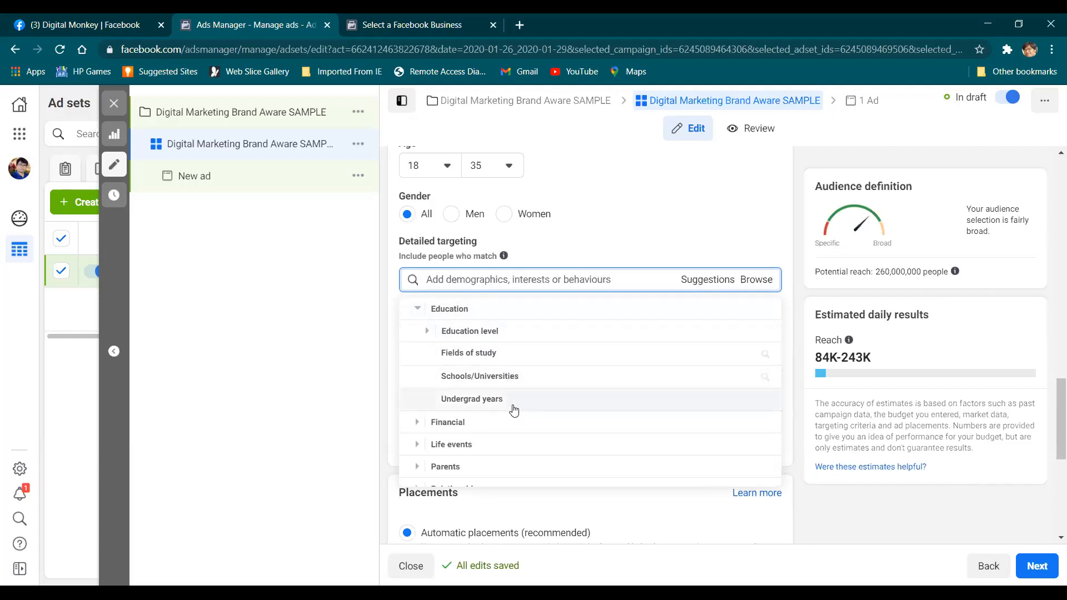
{"action": "left_click", "coordinate": [495, 422]}
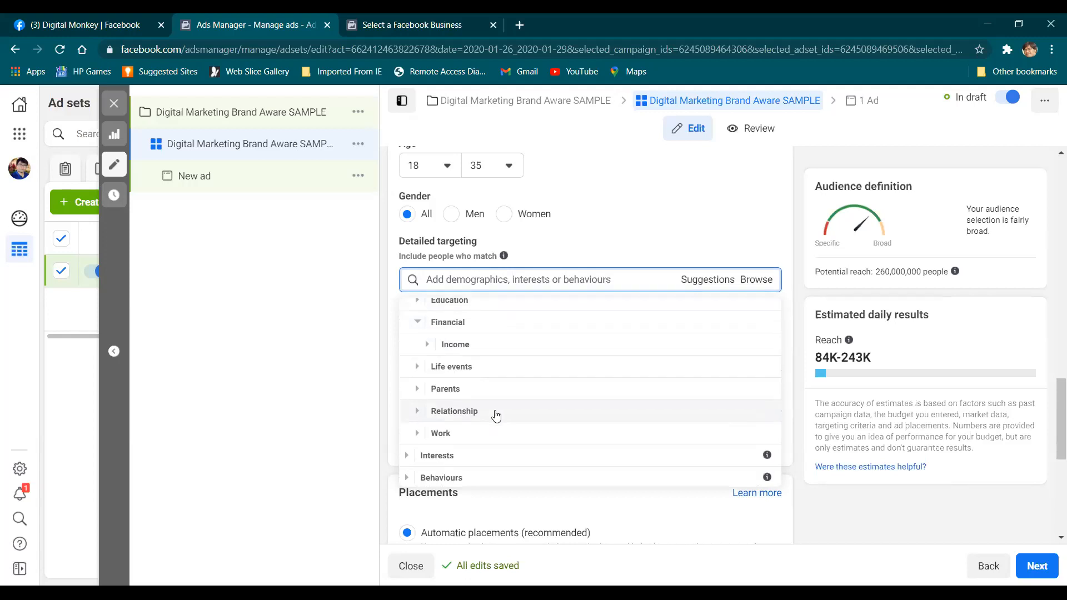
{"action": "left_click", "coordinate": [456, 341]}
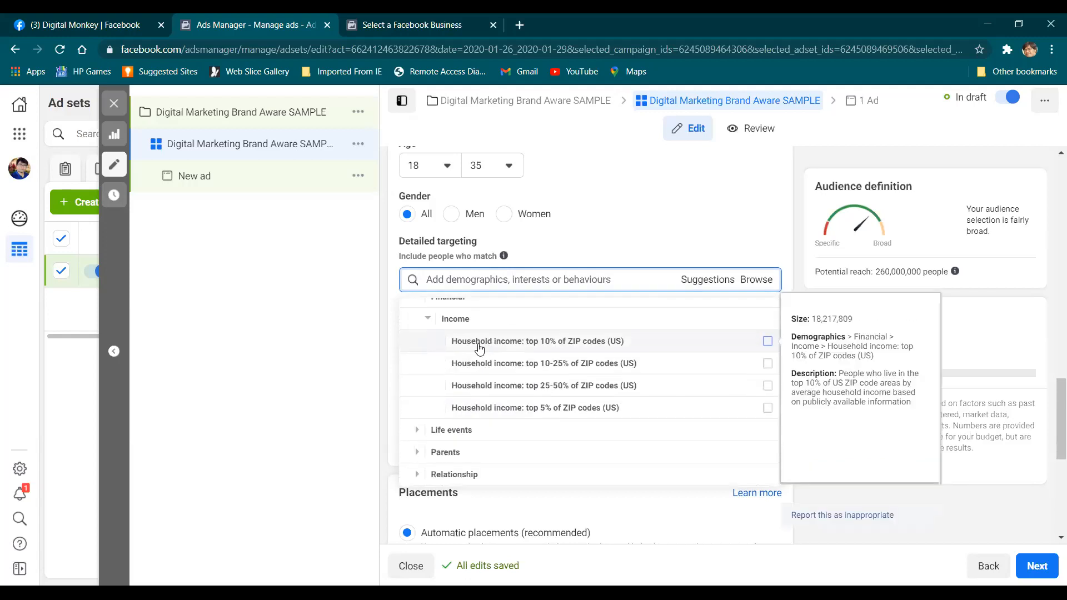
{"action": "left_click", "coordinate": [523, 315]}
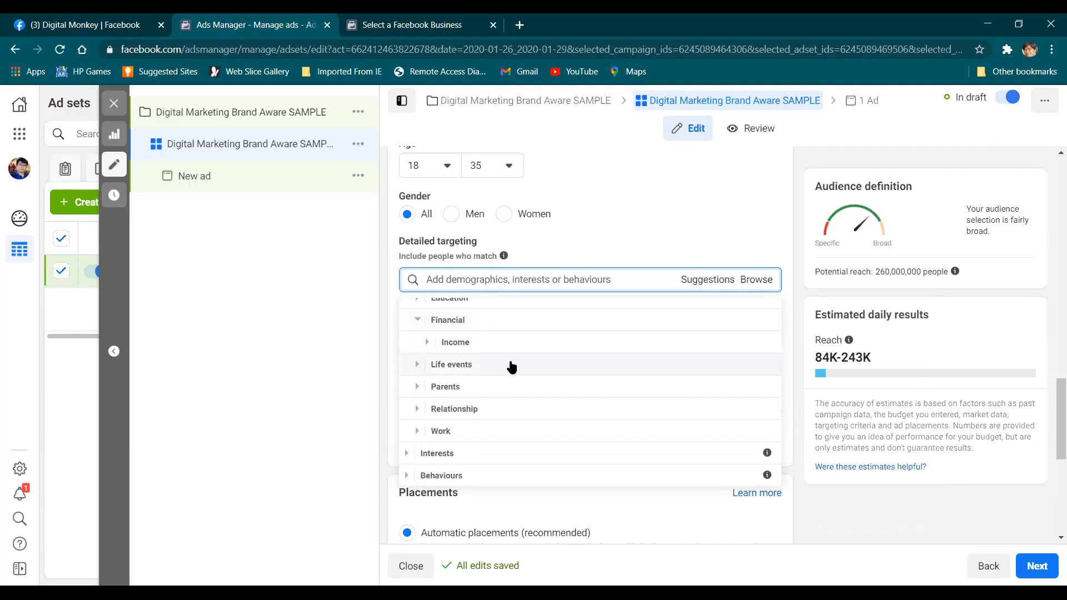
Step: Try adding the Life events option Away from family to the detailed targeting, and remove it again
{"action": "left_click", "coordinate": [512, 368]}
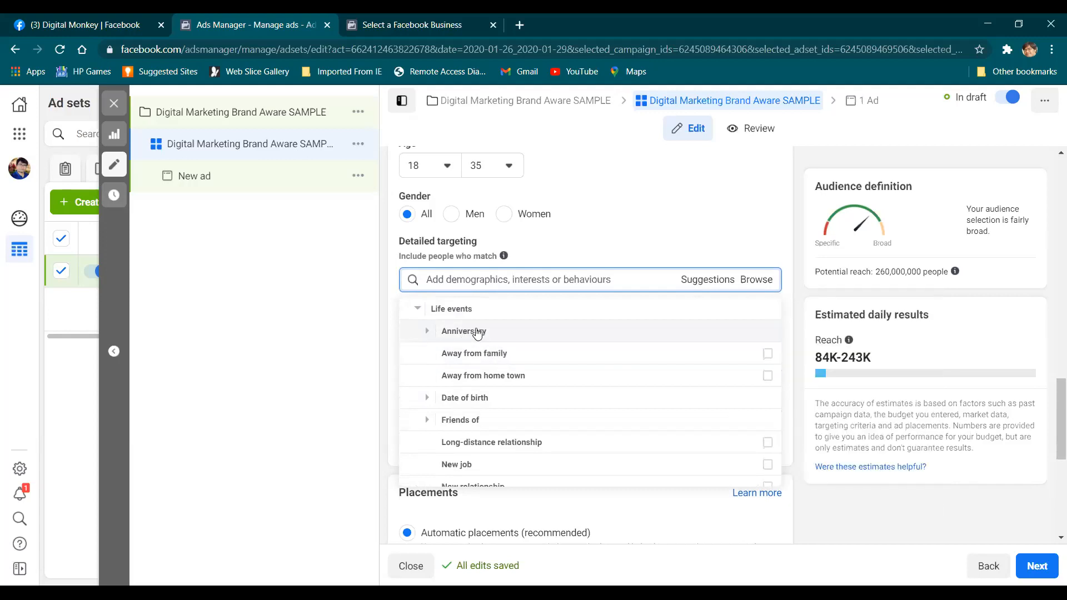
{"action": "left_click", "coordinate": [497, 333]}
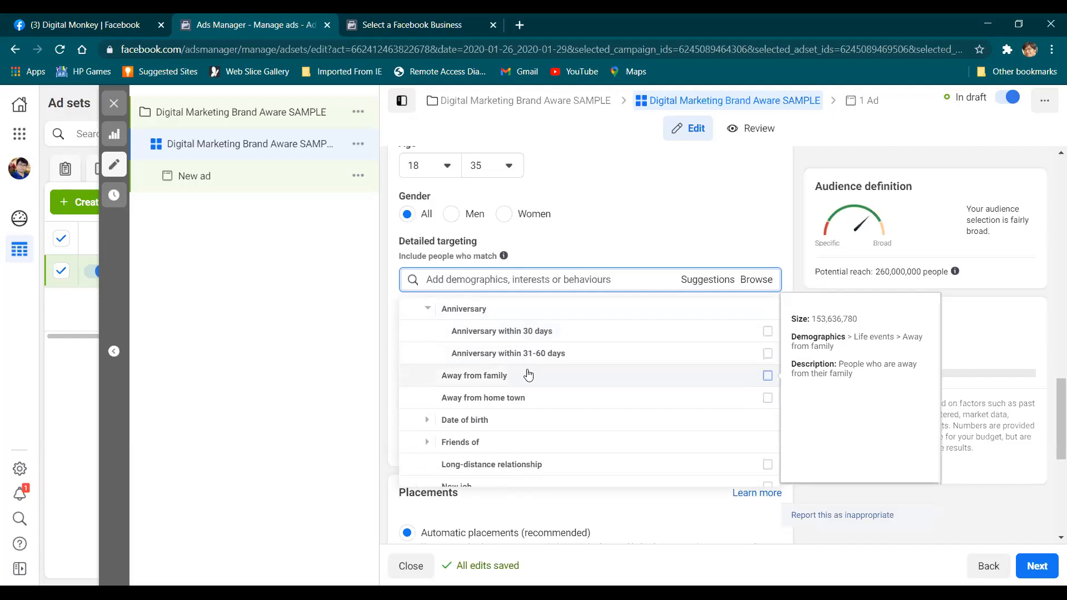
{"action": "left_click", "coordinate": [473, 379]}
{"action": "scroll", "coordinate": [511, 427], "scroll_direction": "down", "scroll_amount": 1}
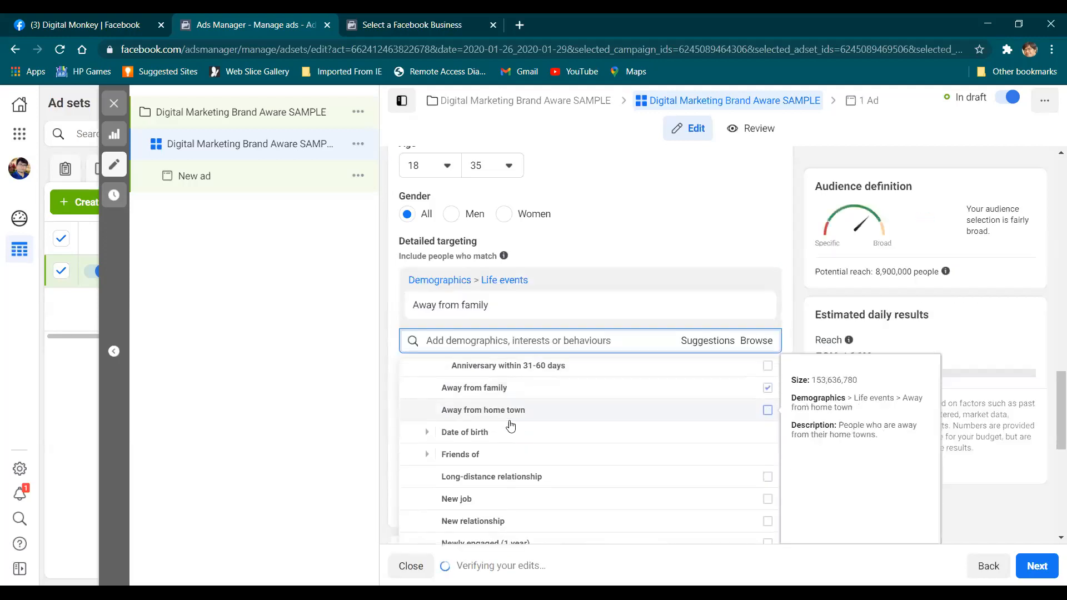
{"action": "scroll", "coordinate": [497, 414], "scroll_direction": "up", "scroll_amount": 1}
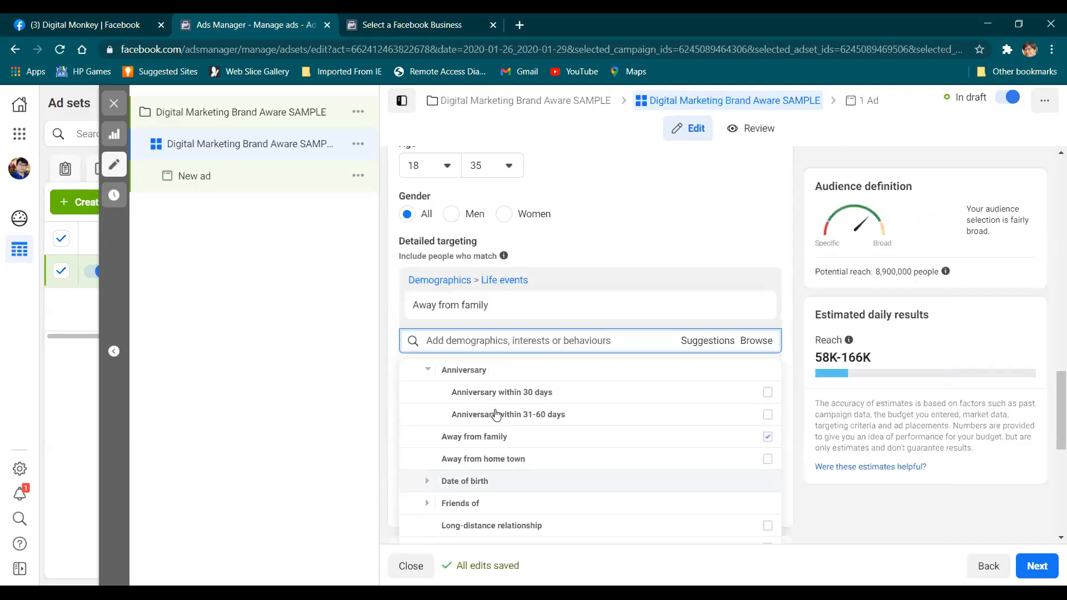
{"action": "left_click", "coordinate": [508, 440]}
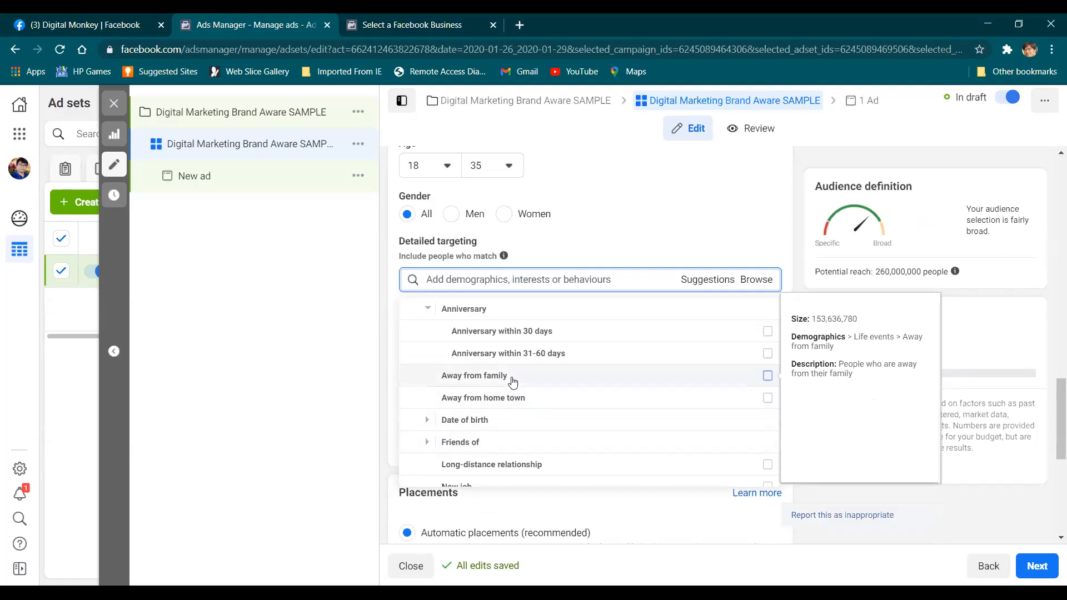
Step: Examine the remaining Life events options, including birthday months, new job, new relationship, newly engaged and newlywed
{"action": "scroll", "coordinate": [519, 411], "scroll_direction": "down", "scroll_amount": 1}
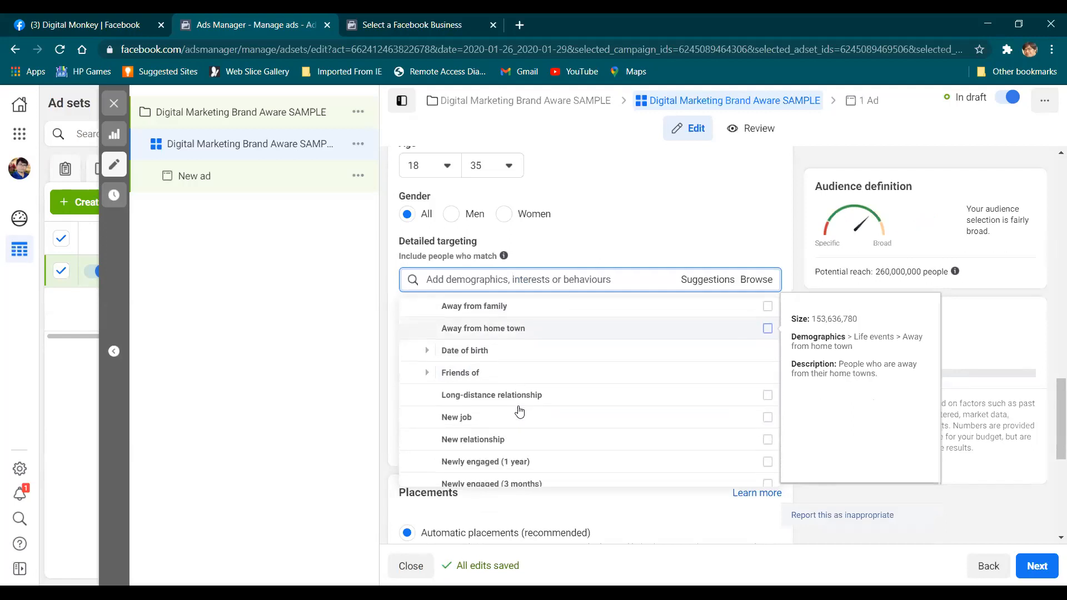
{"action": "left_click", "coordinate": [481, 360]}
{"action": "left_click", "coordinate": [479, 334]}
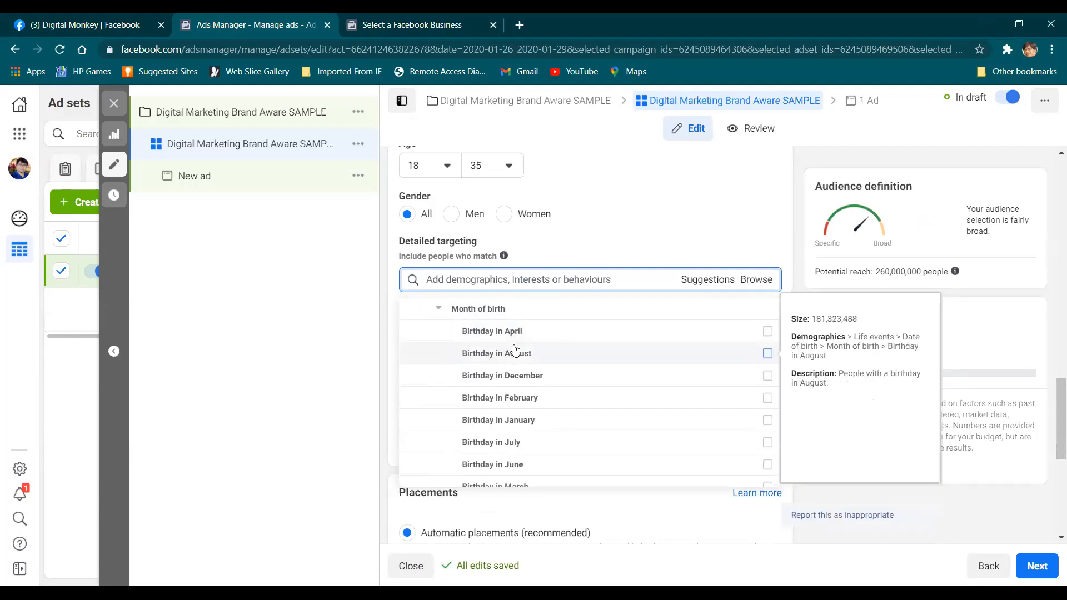
{"action": "scroll", "coordinate": [533, 448], "scroll_direction": "down", "scroll_amount": 5}
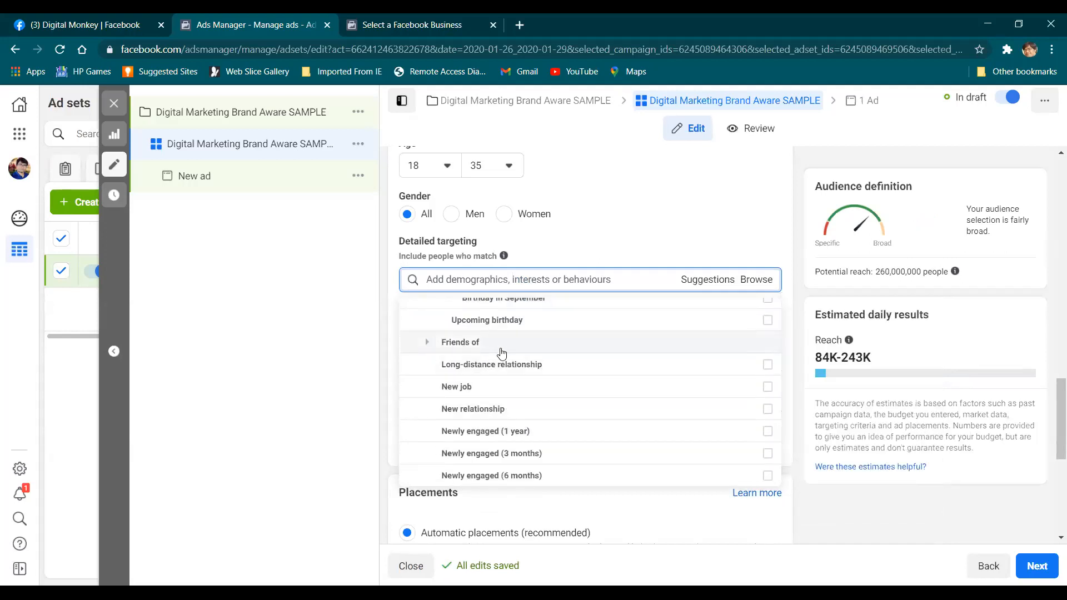
{"action": "scroll", "coordinate": [502, 354], "scroll_direction": "down", "scroll_amount": 3}
{"action": "scroll", "coordinate": [502, 355], "scroll_direction": "up", "scroll_amount": 2}
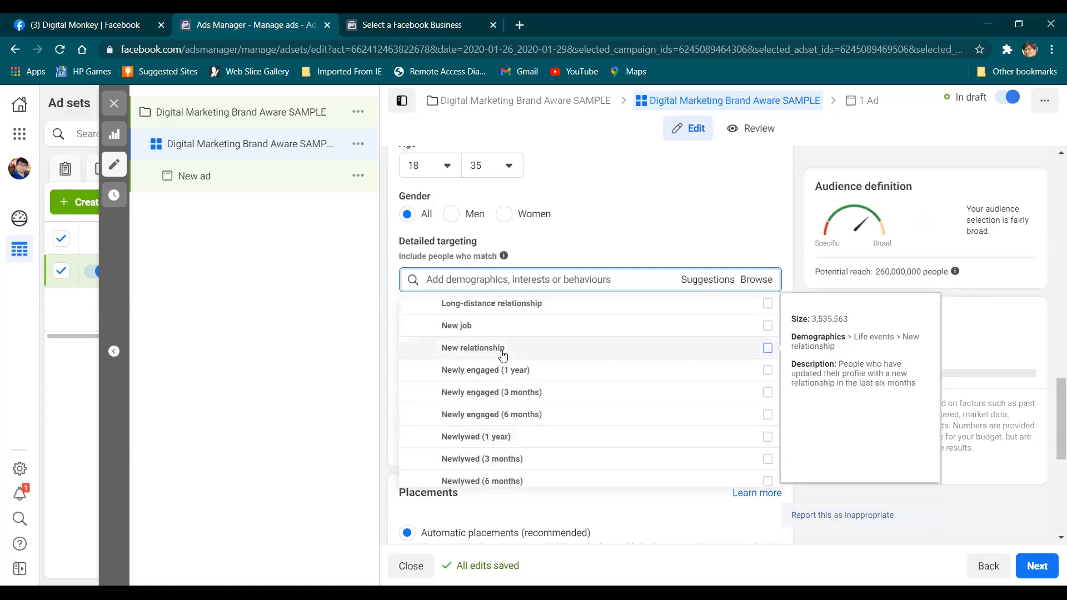
{"action": "scroll", "coordinate": [502, 353], "scroll_direction": "down", "scroll_amount": 3}
{"action": "scroll", "coordinate": [505, 355], "scroll_direction": "up", "scroll_amount": 3}
{"action": "scroll", "coordinate": [507, 377], "scroll_direction": "down", "scroll_amount": 2}
{"action": "scroll", "coordinate": [510, 382], "scroll_direction": "down", "scroll_amount": 1}
{"action": "scroll", "coordinate": [506, 383], "scroll_direction": "down", "scroll_amount": 2}
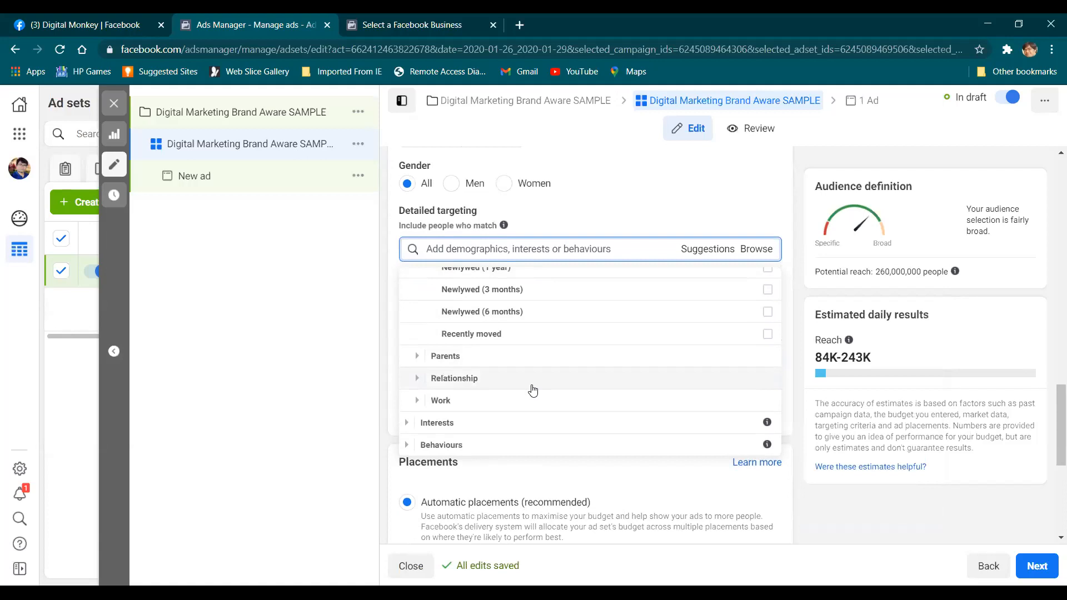
Step: Browse the Interests targeting categories, examining the Business and industry options and the Entertainment subcategories
{"action": "left_click", "coordinate": [499, 384]}
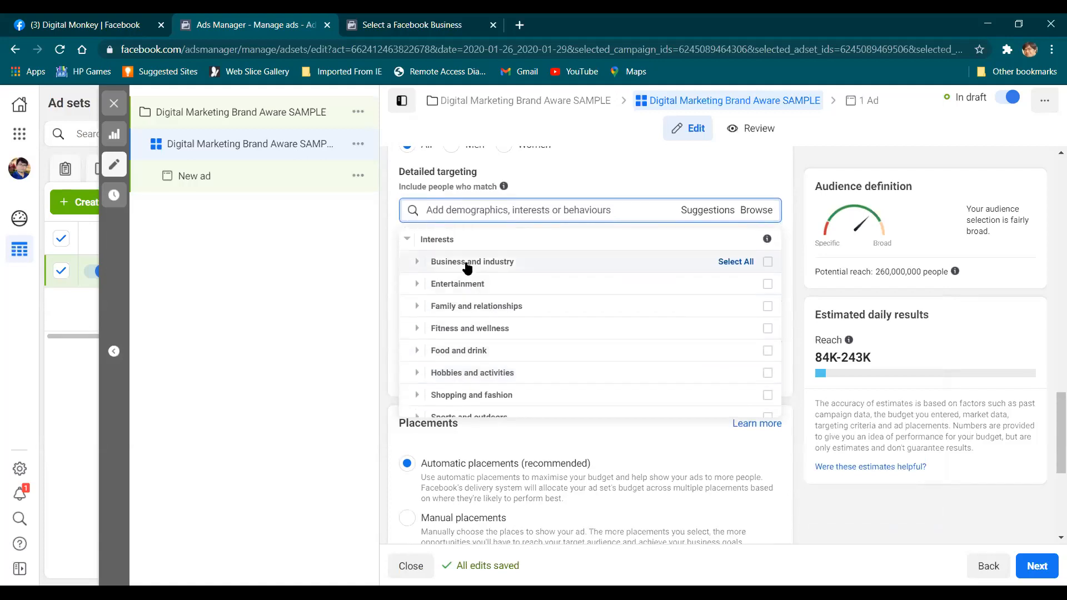
{"action": "left_click", "coordinate": [444, 261]}
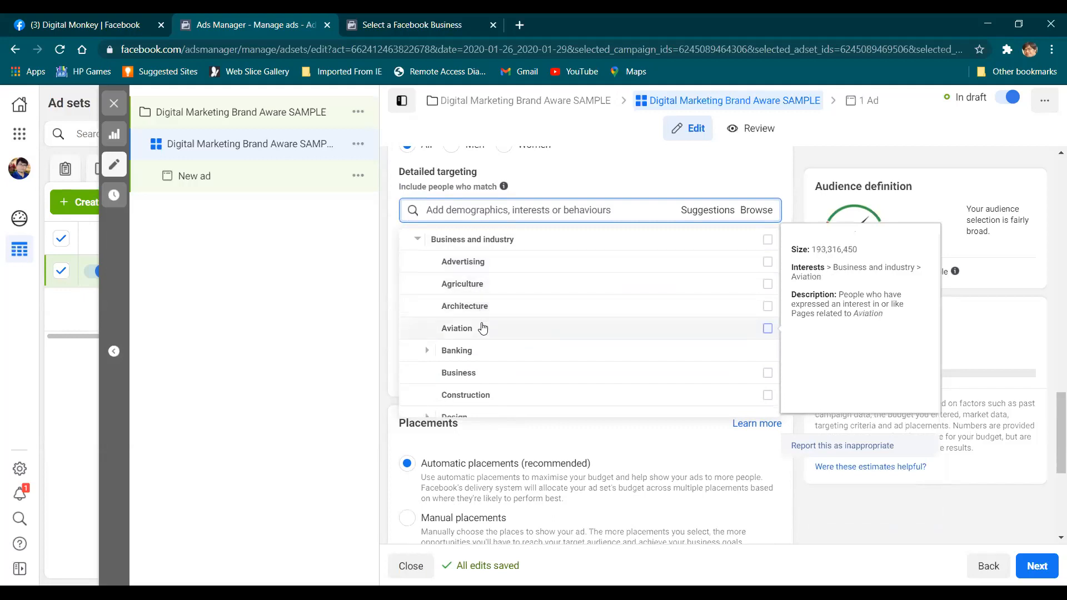
{"action": "scroll", "coordinate": [485, 350], "scroll_direction": "down", "scroll_amount": 1}
{"action": "scroll", "coordinate": [485, 353], "scroll_direction": "down", "scroll_amount": 1}
{"action": "scroll", "coordinate": [487, 327], "scroll_direction": "down", "scroll_amount": 4}
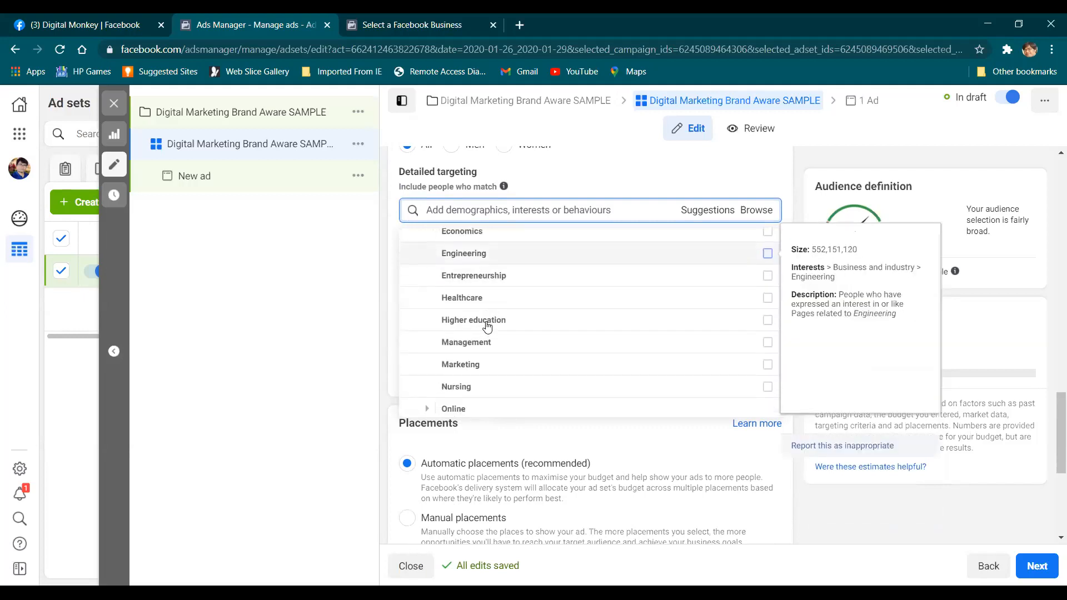
{"action": "scroll", "coordinate": [487, 327], "scroll_direction": "up", "scroll_amount": 2}
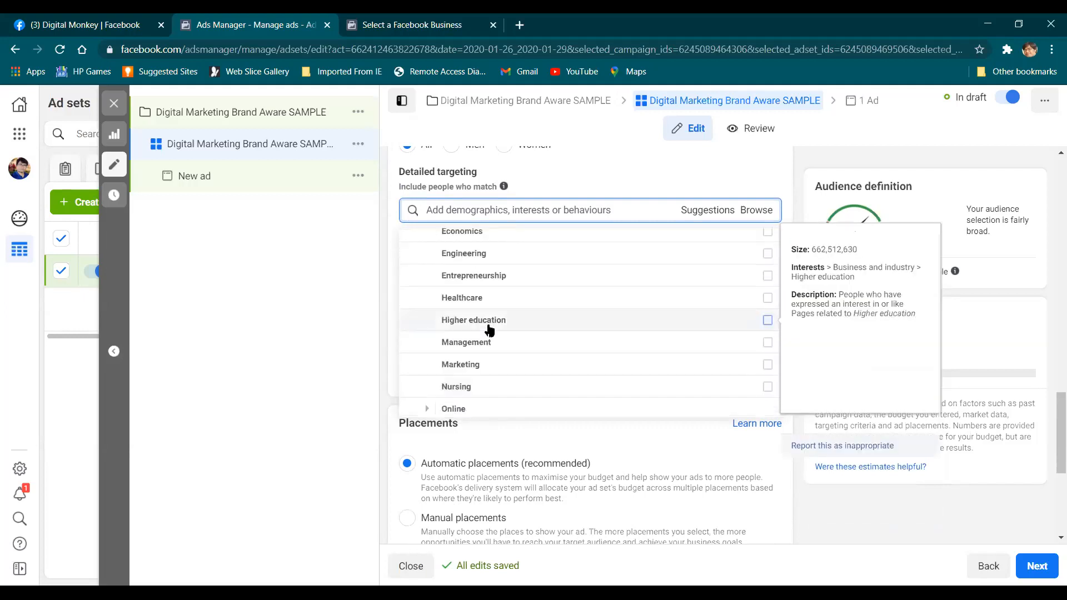
{"action": "scroll", "coordinate": [503, 322], "scroll_direction": "down", "scroll_amount": 5}
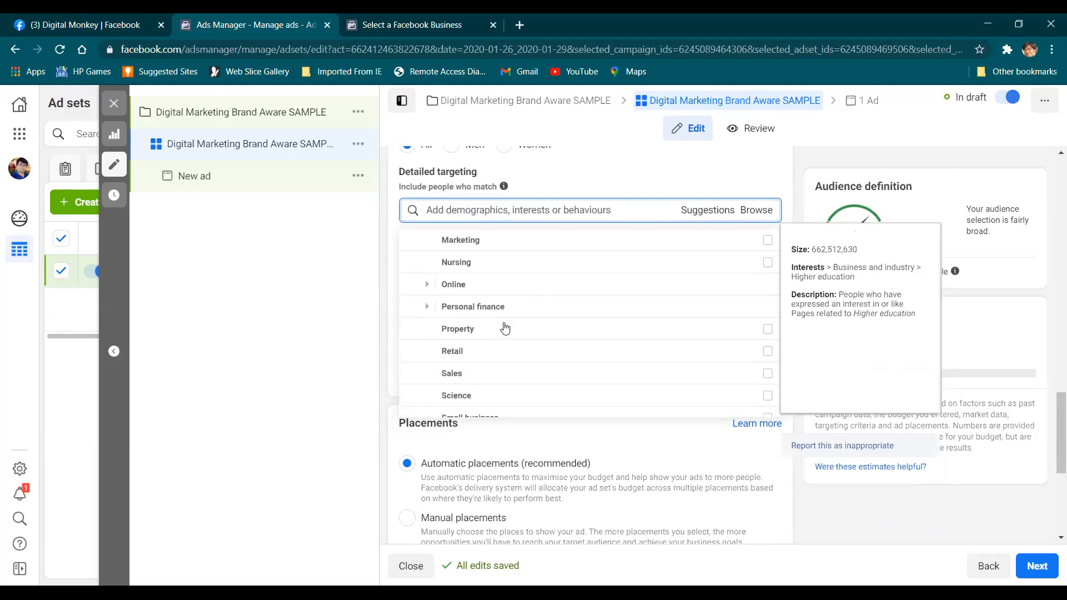
{"action": "left_click", "coordinate": [497, 295]}
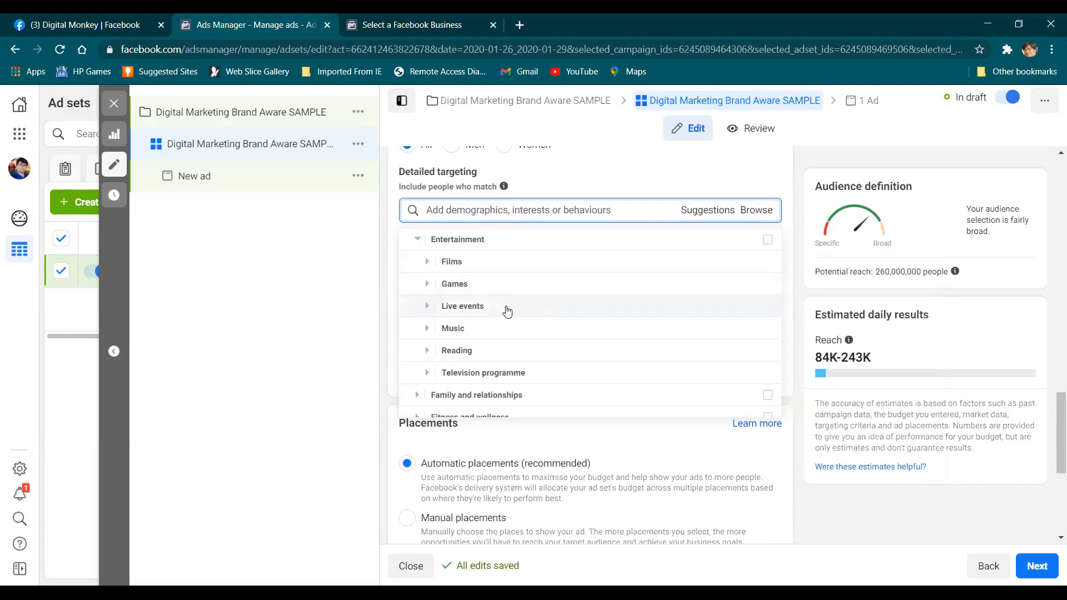
Step: Examine the remaining Interests targeting categories, including the Technology subcategories, and close the category list
{"action": "scroll", "coordinate": [498, 345], "scroll_direction": "down", "scroll_amount": 3}
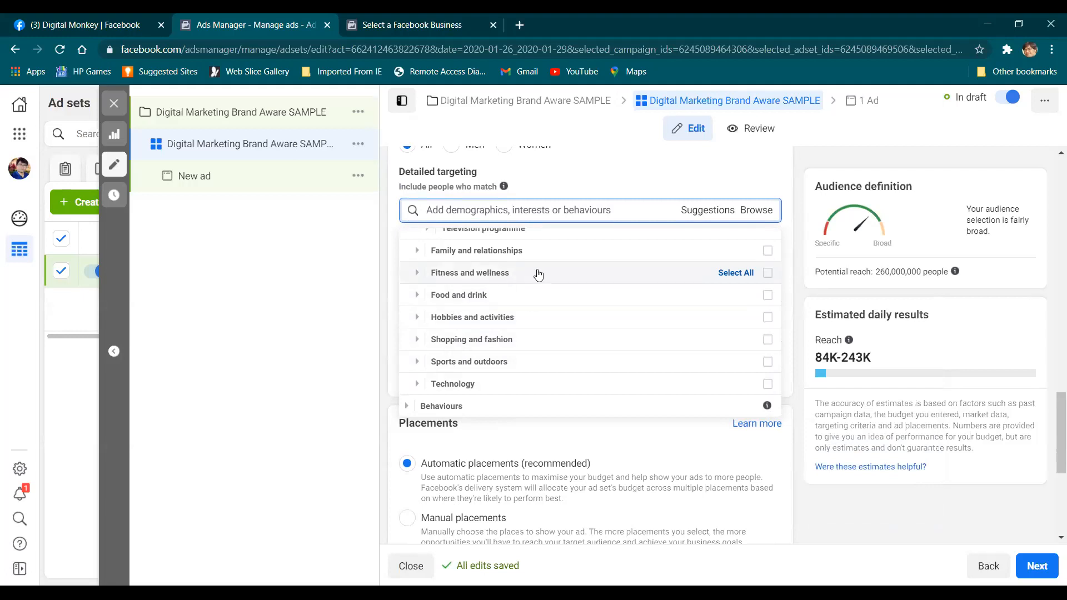
{"action": "scroll", "coordinate": [516, 282], "scroll_direction": "up", "scroll_amount": 1}
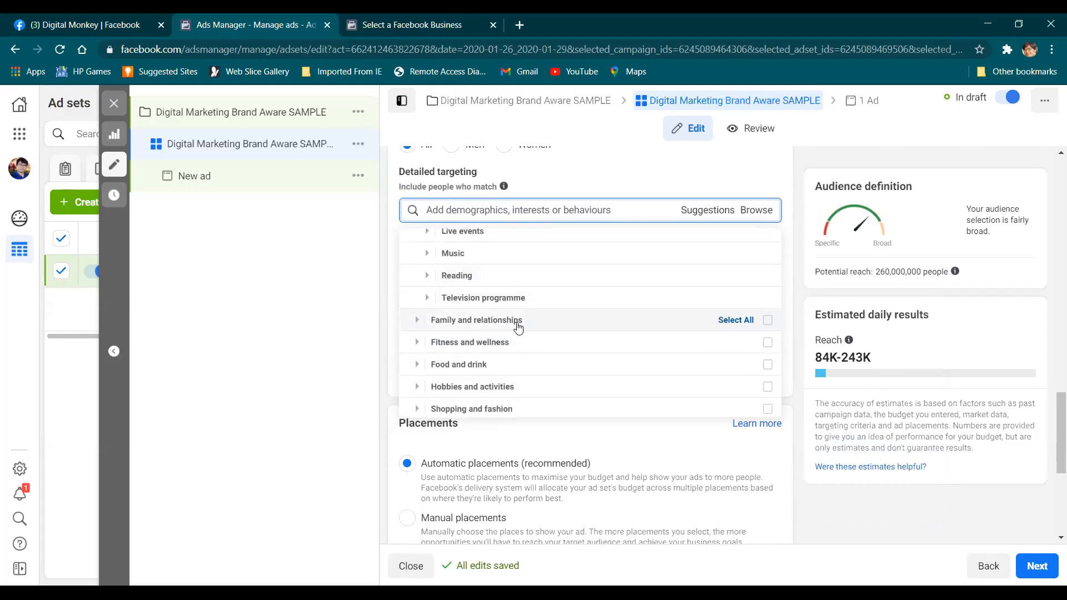
{"action": "scroll", "coordinate": [503, 326], "scroll_direction": "down", "scroll_amount": 1}
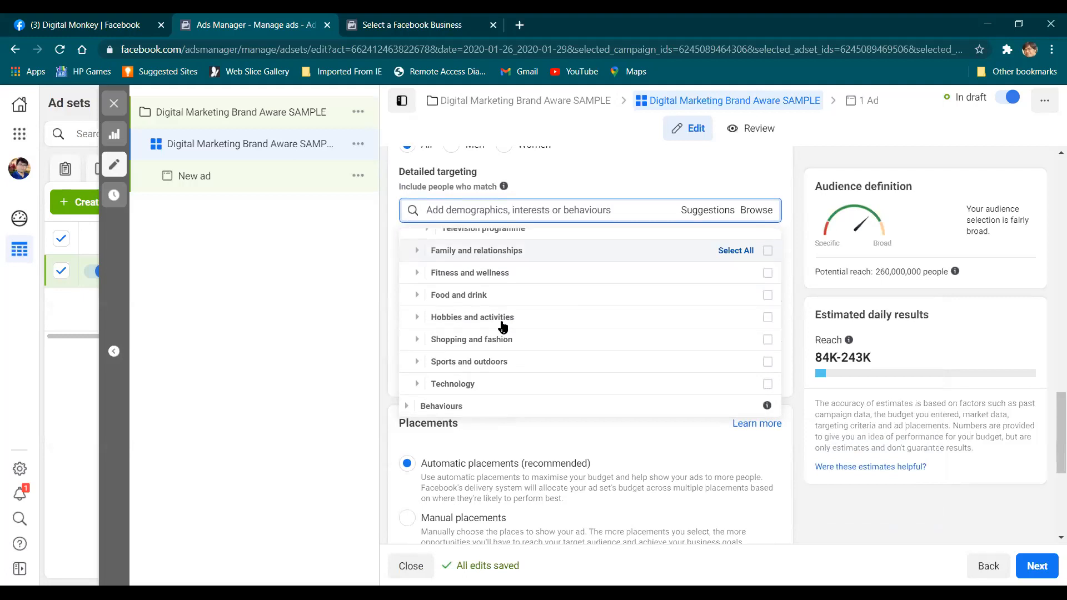
{"action": "left_click", "coordinate": [485, 390]}
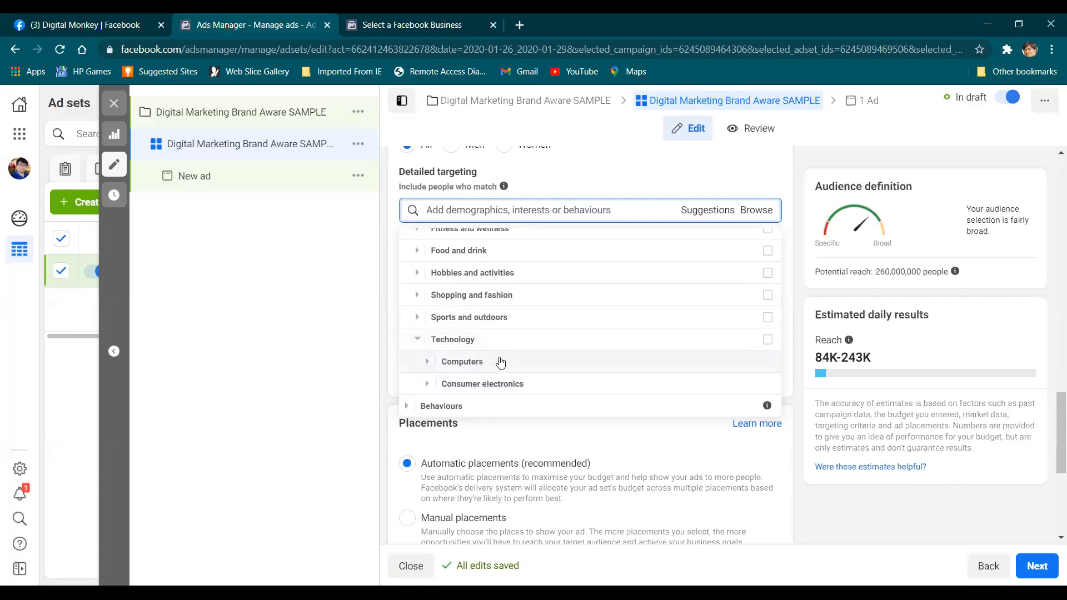
{"action": "scroll", "coordinate": [528, 366], "scroll_direction": "up", "scroll_amount": 3}
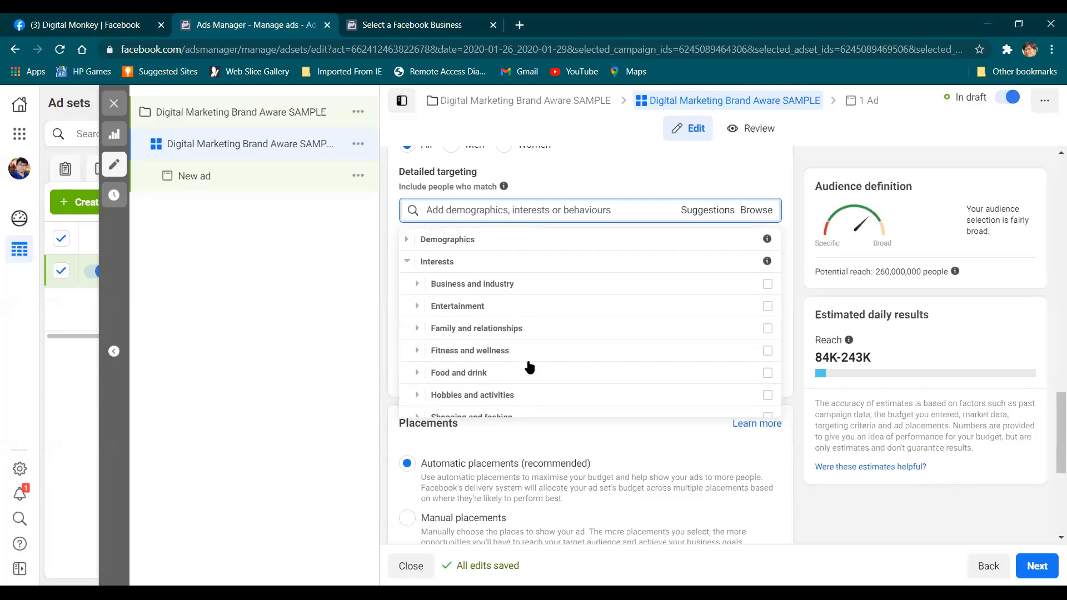
{"action": "scroll", "coordinate": [528, 366], "scroll_direction": "up", "scroll_amount": 4}
{"action": "scroll", "coordinate": [528, 366], "scroll_direction": "down", "scroll_amount": 5}
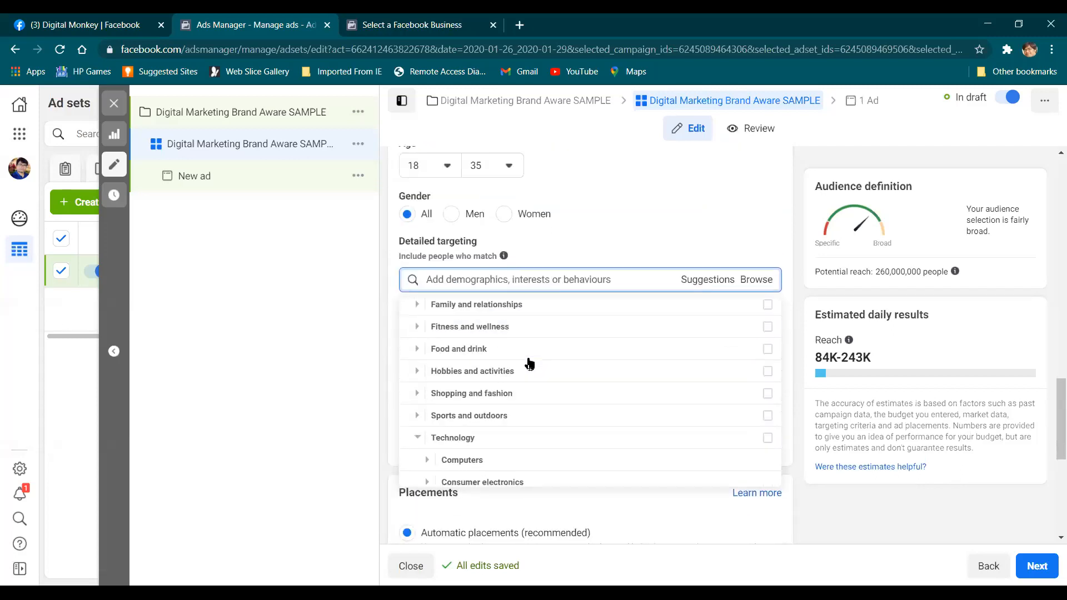
{"action": "scroll", "coordinate": [529, 364], "scroll_direction": "down", "scroll_amount": 1}
{"action": "scroll", "coordinate": [606, 245], "scroll_direction": "down", "scroll_amount": 4}
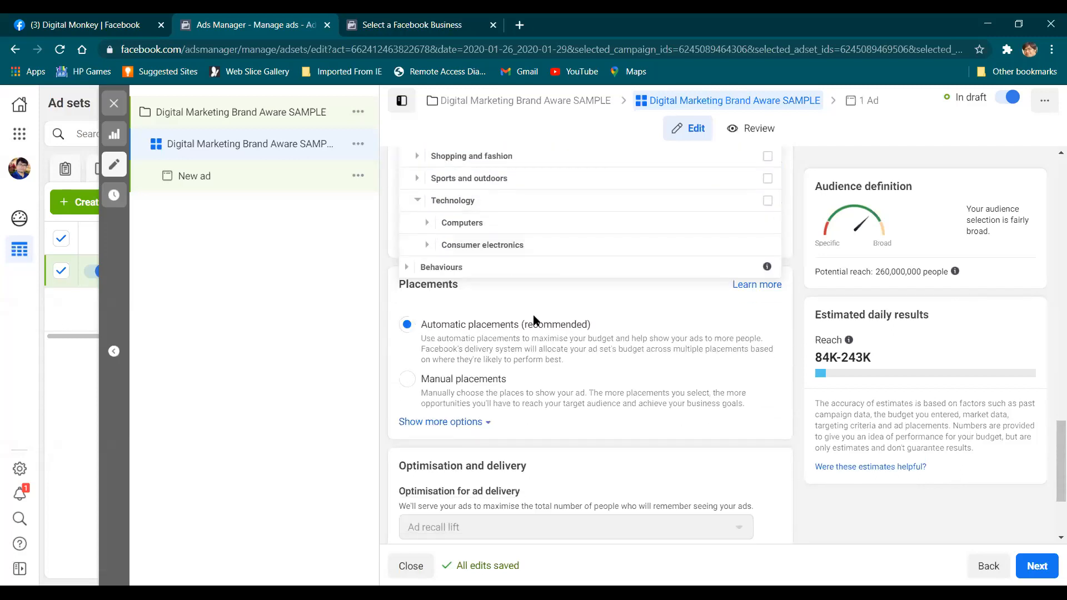
{"action": "scroll", "coordinate": [534, 320], "scroll_direction": "up", "scroll_amount": 3}
{"action": "scroll", "coordinate": [667, 274], "scroll_direction": "up", "scroll_amount": 4}
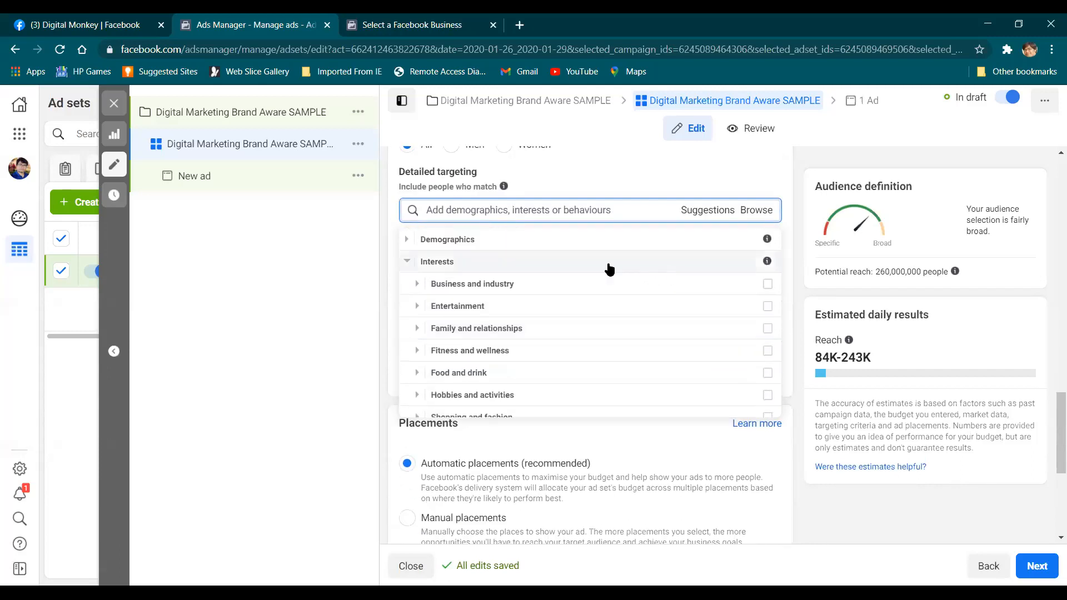
{"action": "scroll", "coordinate": [609, 269], "scroll_direction": "up", "scroll_amount": 3}
{"action": "left_click", "coordinate": [573, 400]}
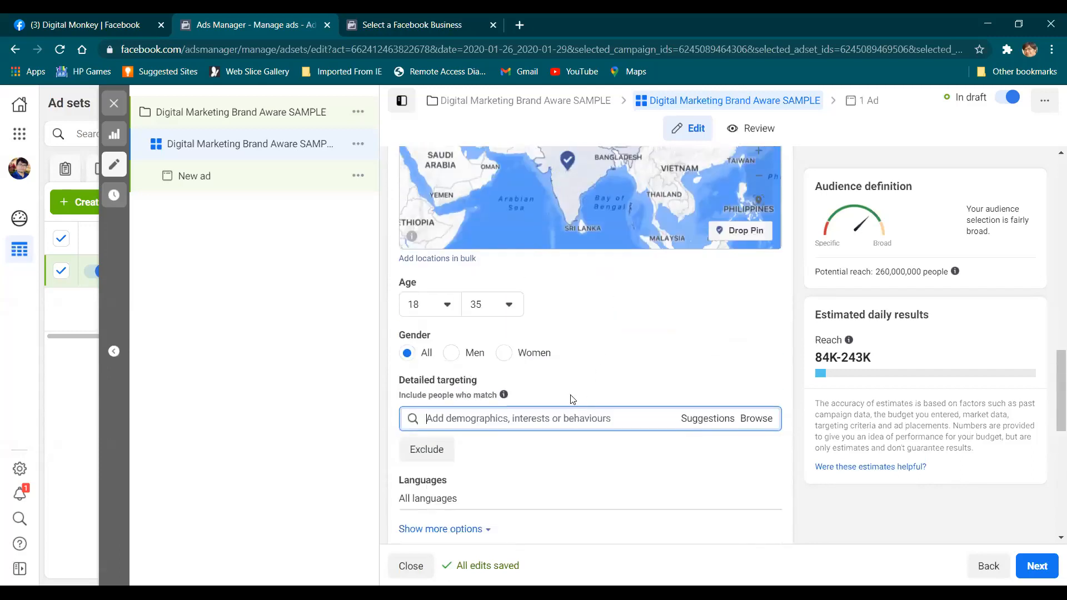
Step: Search the detailed targeting for mba, and add the suggested fields of study MBA Marketing Management and MBA Marketing
{"action": "scroll", "coordinate": [582, 353], "scroll_direction": "up", "scroll_amount": 8}
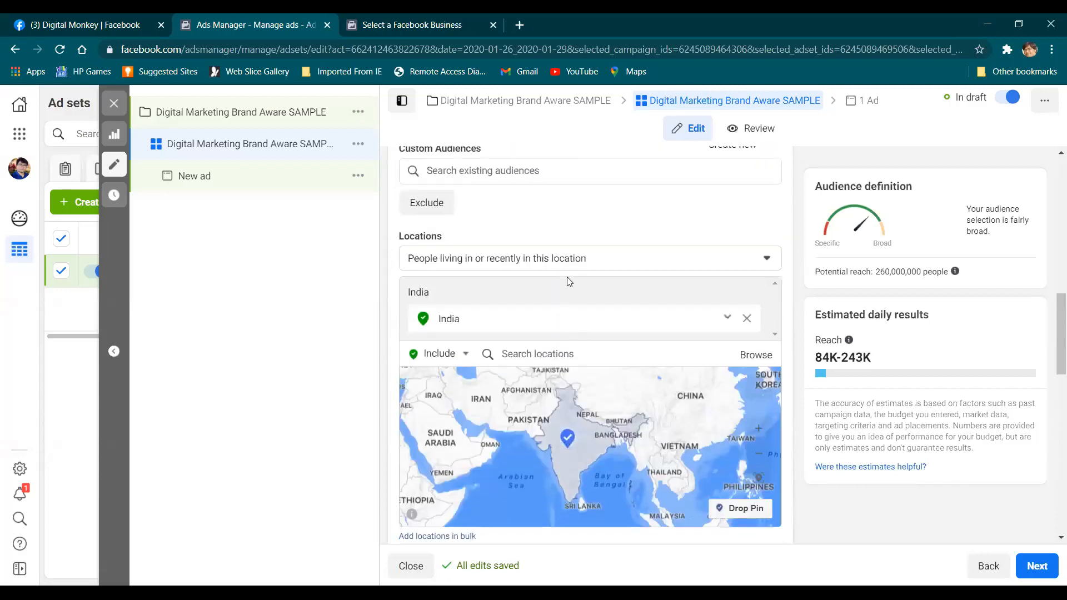
{"action": "scroll", "coordinate": [523, 276], "scroll_direction": "down", "scroll_amount": 12}
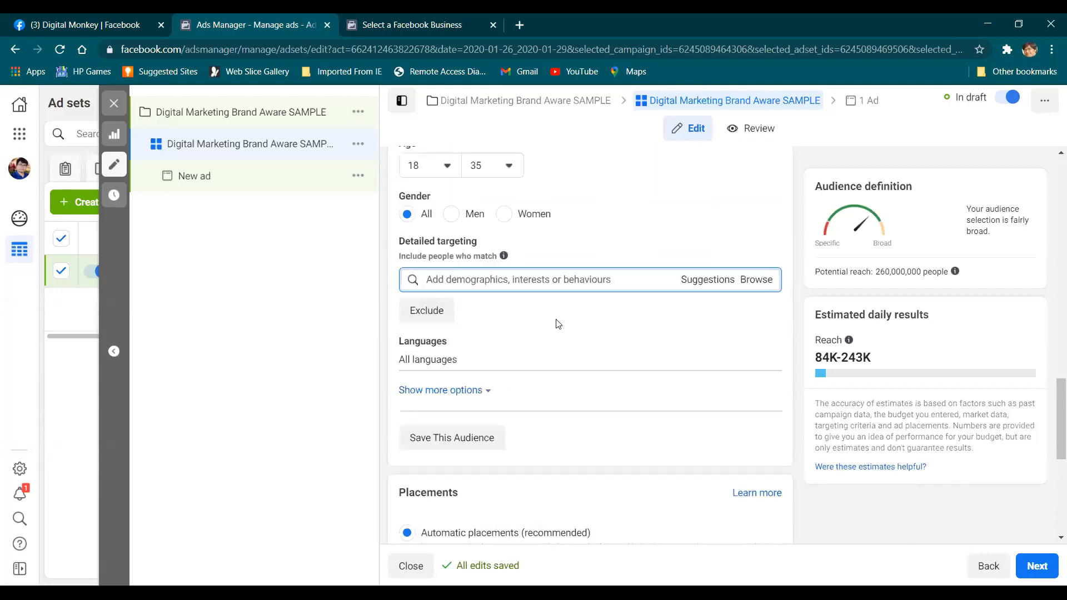
{"action": "scroll", "coordinate": [555, 325], "scroll_direction": "up", "scroll_amount": 2}
{"action": "type", "text": "mba"}
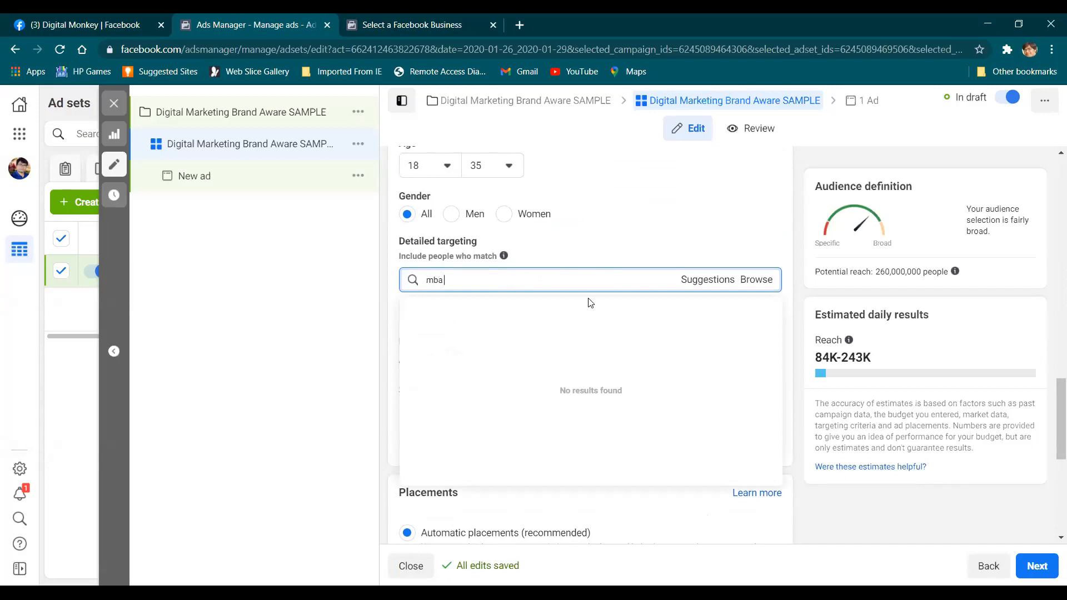
{"action": "left_click", "coordinate": [689, 282]}
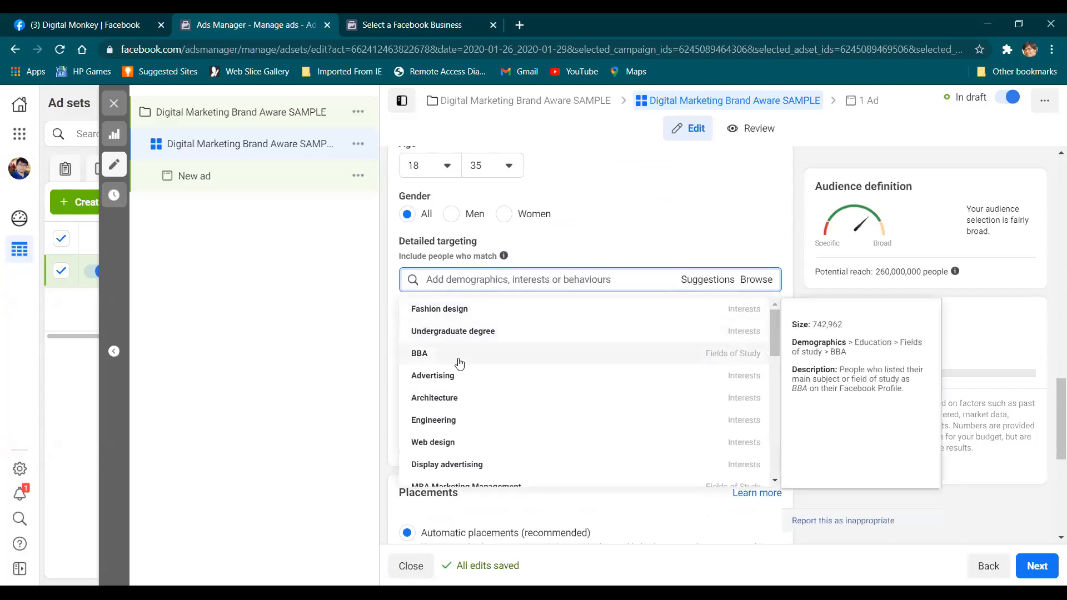
{"action": "scroll", "coordinate": [470, 372], "scroll_direction": "down", "scroll_amount": 3}
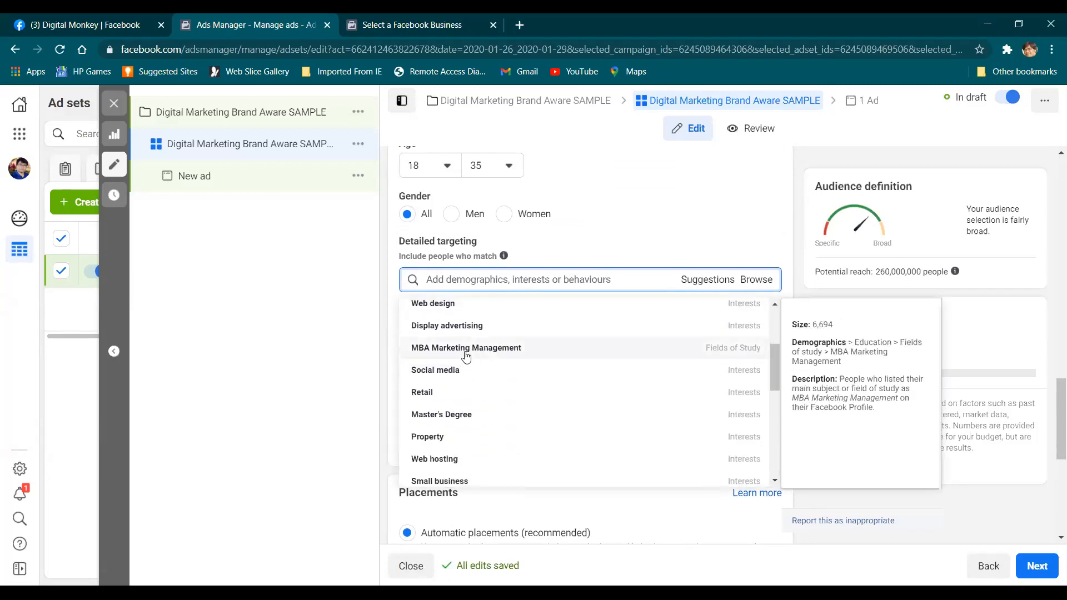
{"action": "left_click", "coordinate": [465, 348]}
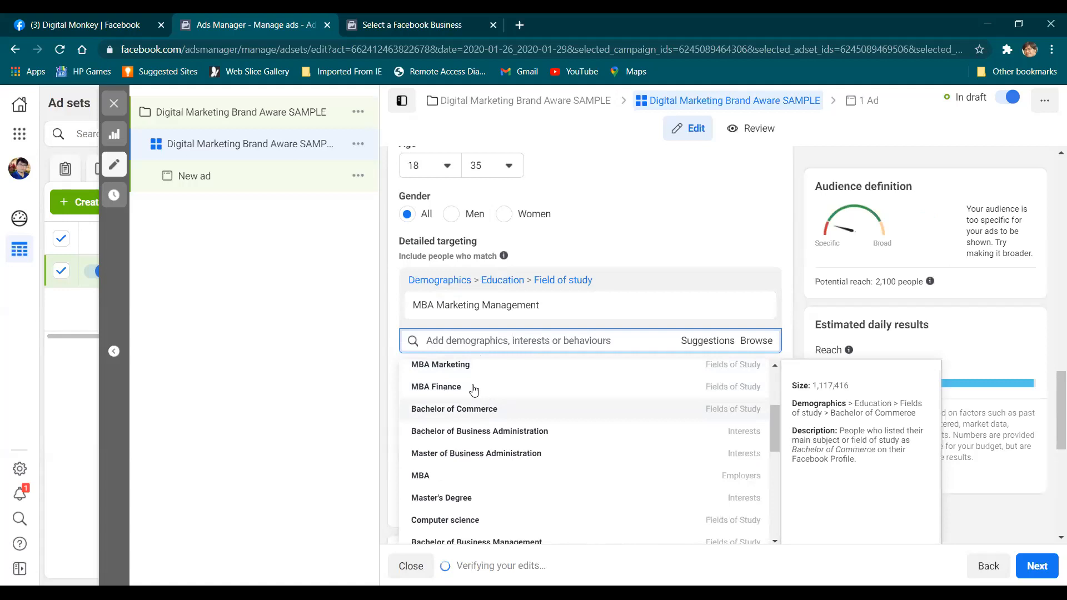
{"action": "left_click", "coordinate": [479, 365]}
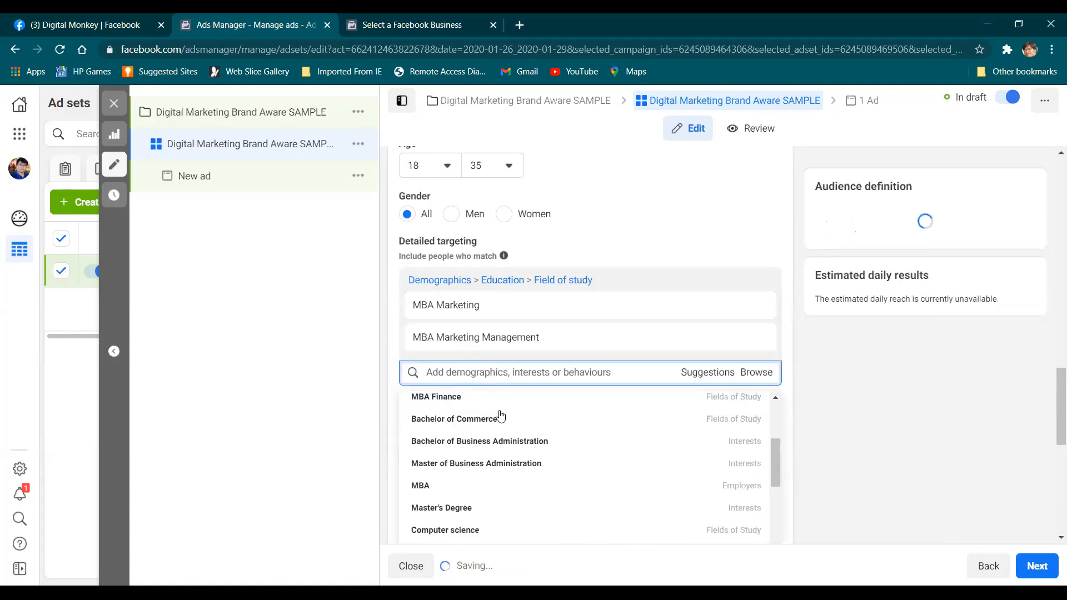
Step: Add the suggested interest Digital marketing and the field of study MBA - Management & Finance to the detailed targeting
{"action": "scroll", "coordinate": [501, 415], "scroll_direction": "down", "scroll_amount": 3}
{"action": "scroll", "coordinate": [499, 412], "scroll_direction": "up", "scroll_amount": 2}
{"action": "left_click", "coordinate": [515, 459]}
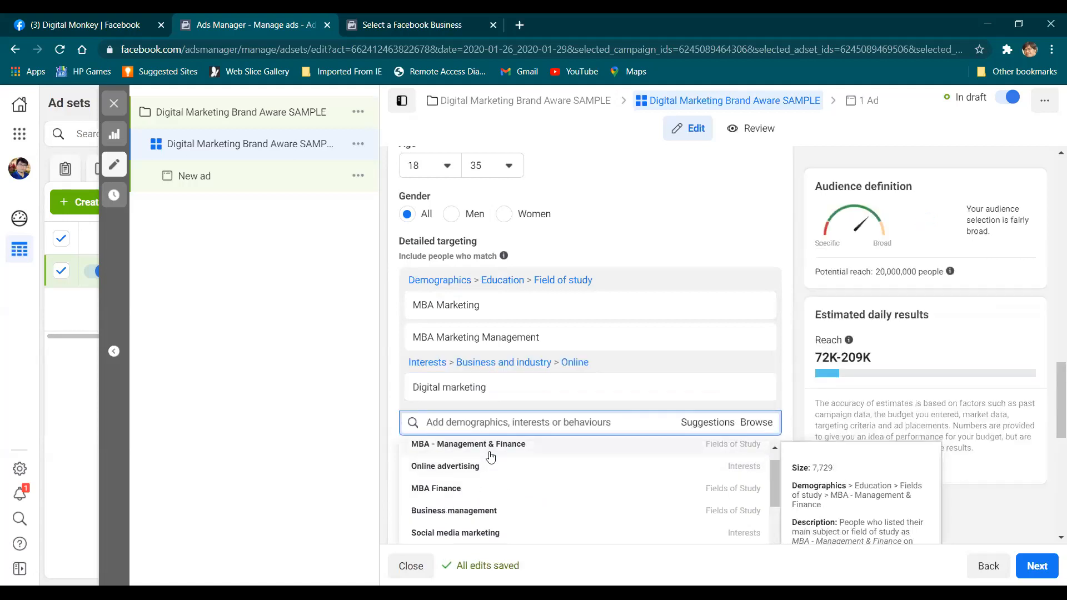
{"action": "left_click", "coordinate": [490, 447]}
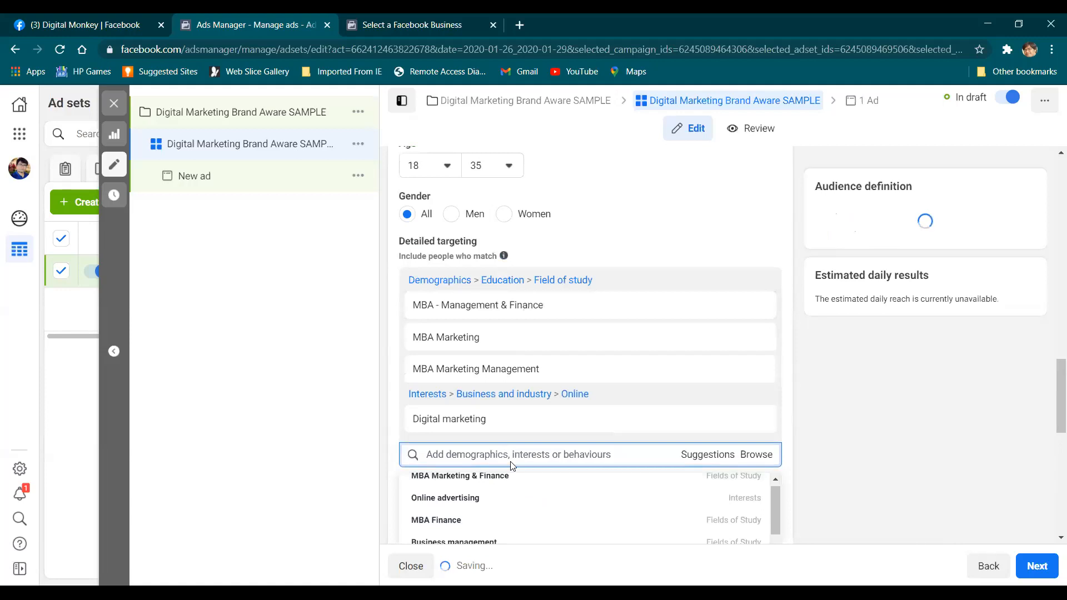
Step: Add the suggested field of study Bachelor of Commerce to the detailed targeting
{"action": "scroll", "coordinate": [509, 465], "scroll_direction": "down", "scroll_amount": 3}
{"action": "scroll", "coordinate": [537, 462], "scroll_direction": "down", "scroll_amount": 3}
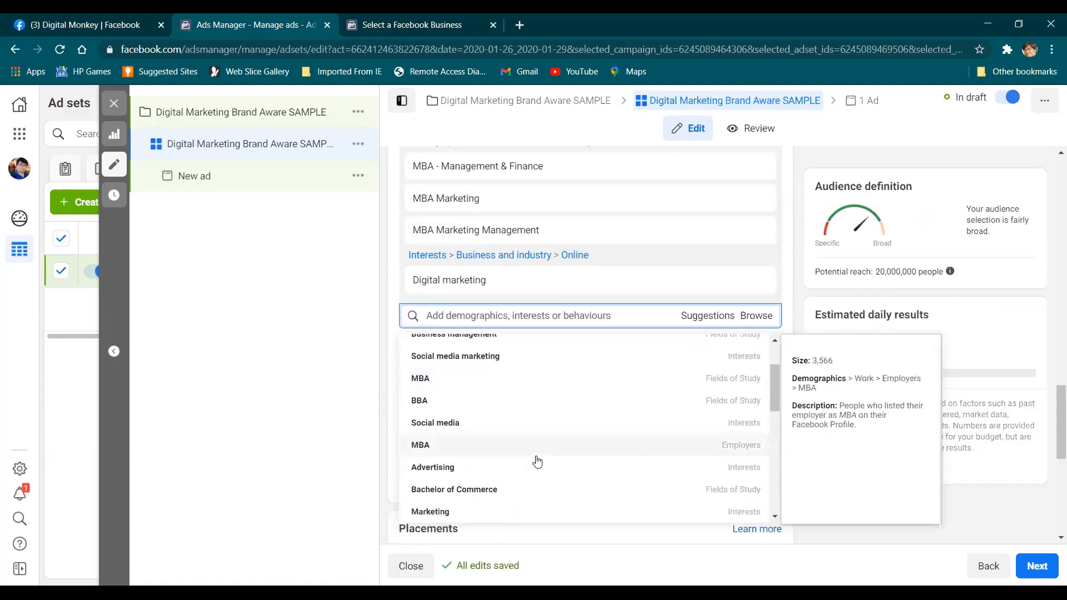
{"action": "scroll", "coordinate": [534, 459], "scroll_direction": "down", "scroll_amount": 3}
{"action": "scroll", "coordinate": [528, 453], "scroll_direction": "up", "scroll_amount": 1}
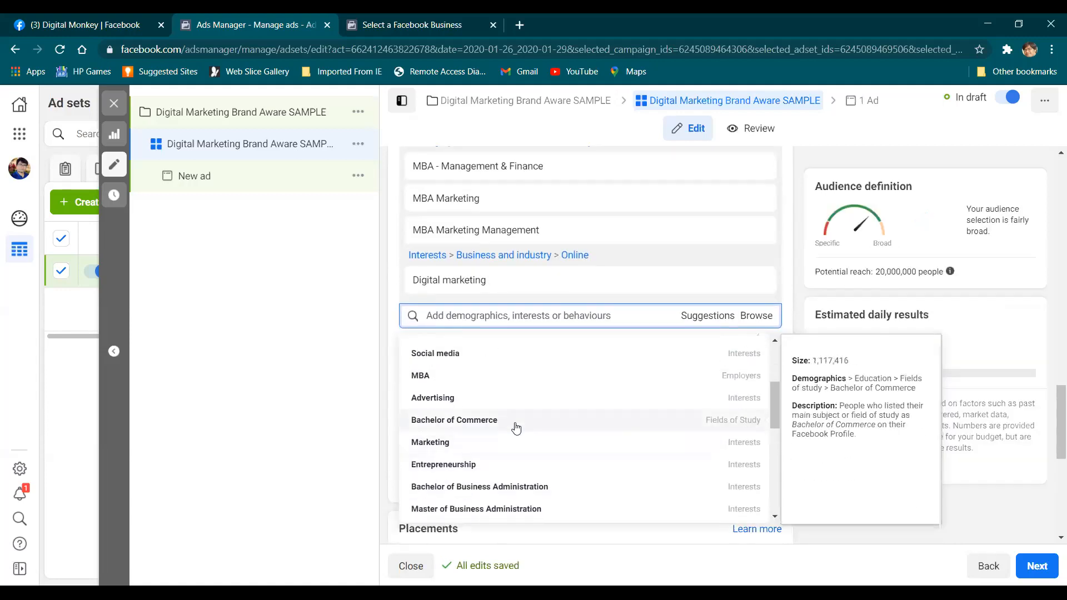
{"action": "left_click", "coordinate": [517, 423]}
Step: Examine the further detailed targeting suggestions, covering fields of study, interests and employers, alongside the entries already selected
{"action": "scroll", "coordinate": [556, 438], "scroll_direction": "down", "scroll_amount": 3}
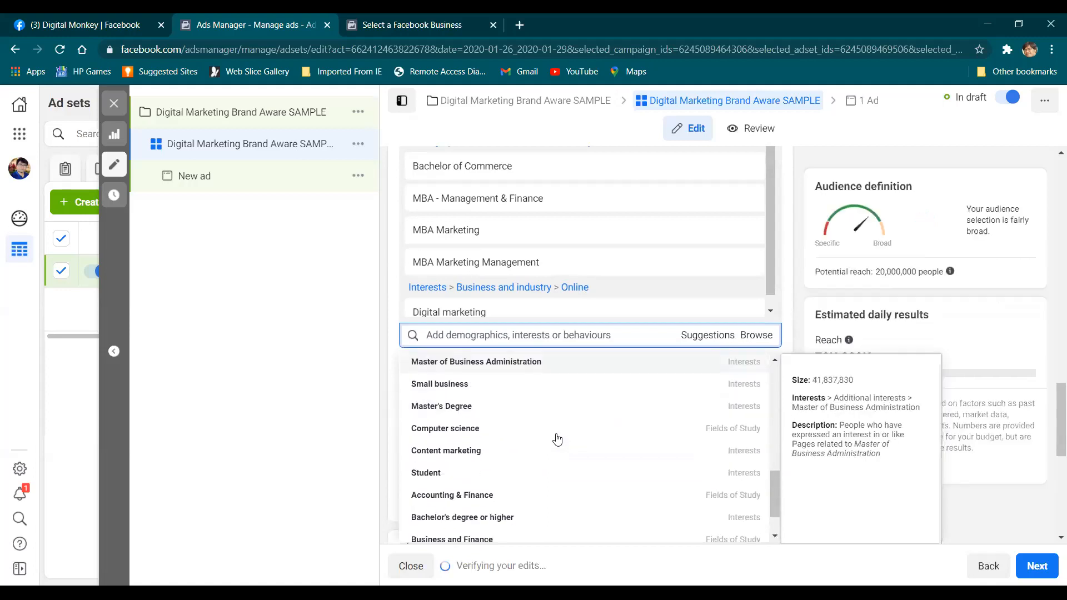
{"action": "scroll", "coordinate": [555, 442], "scroll_direction": "down", "scroll_amount": 1}
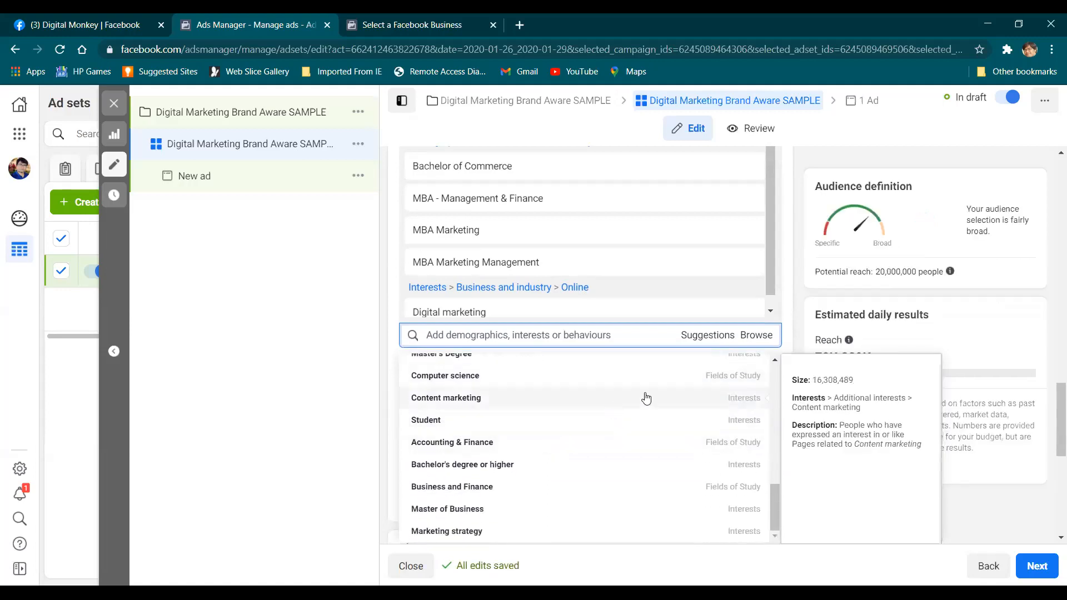
{"action": "scroll", "coordinate": [645, 398], "scroll_direction": "up", "scroll_amount": 3}
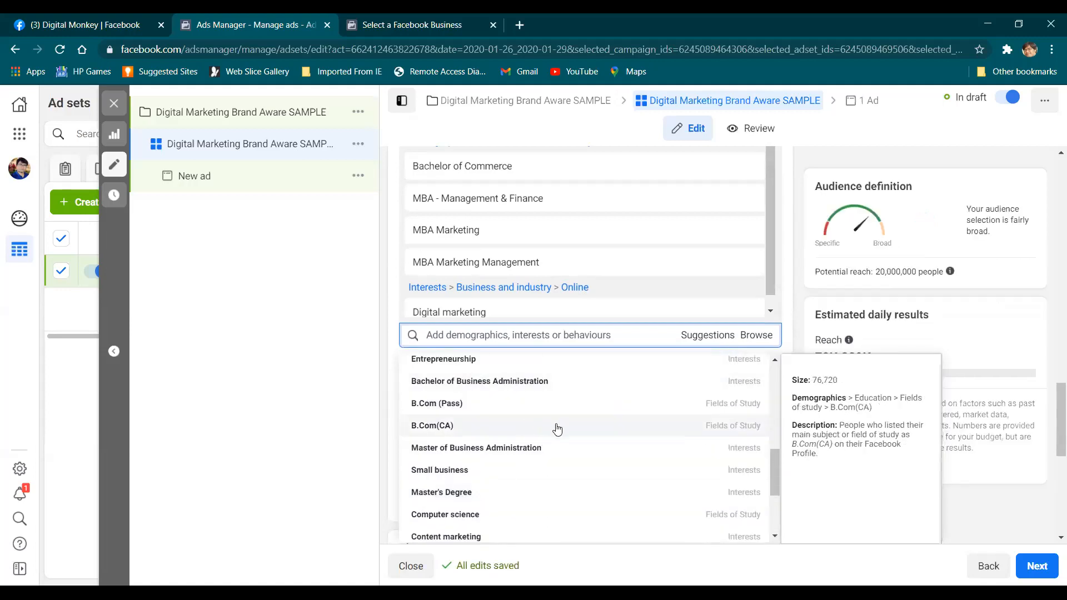
{"action": "scroll", "coordinate": [545, 437], "scroll_direction": "up", "scroll_amount": 7}
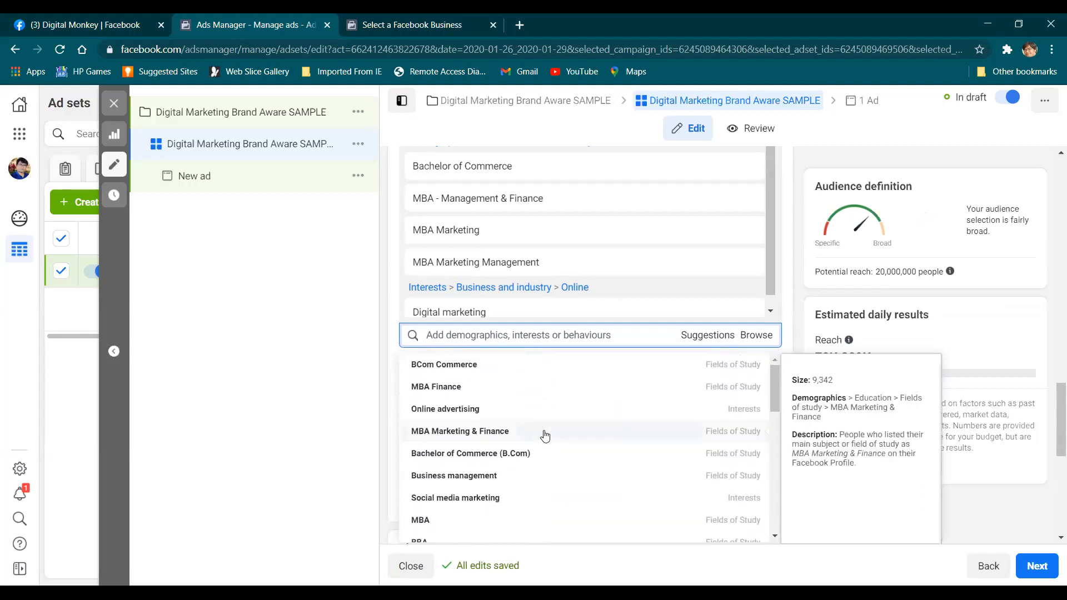
{"action": "scroll", "coordinate": [543, 435], "scroll_direction": "up", "scroll_amount": 3}
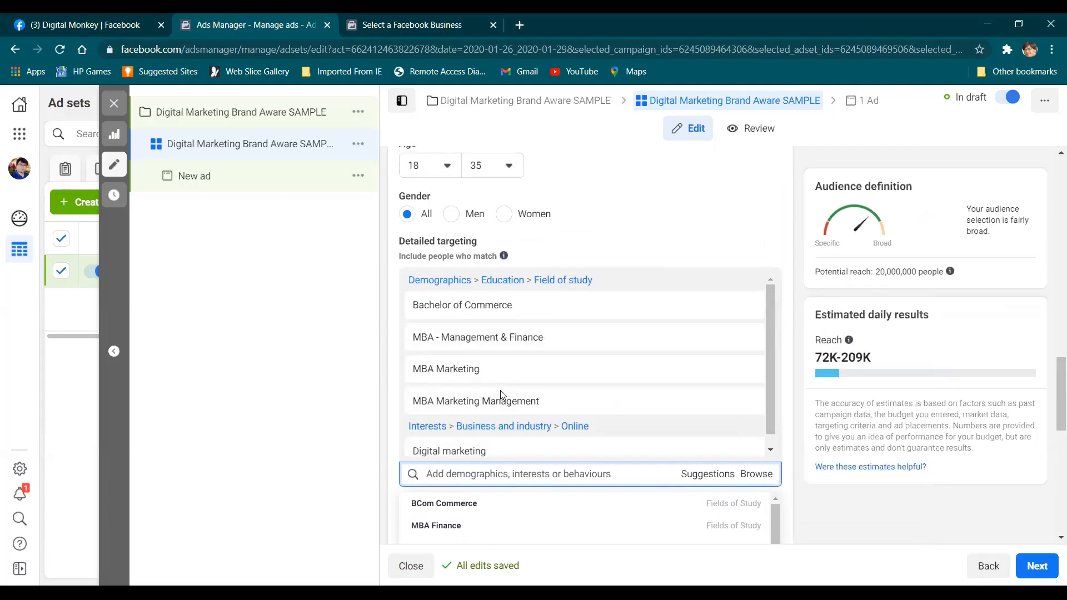
{"action": "scroll", "coordinate": [500, 397], "scroll_direction": "down", "scroll_amount": 1}
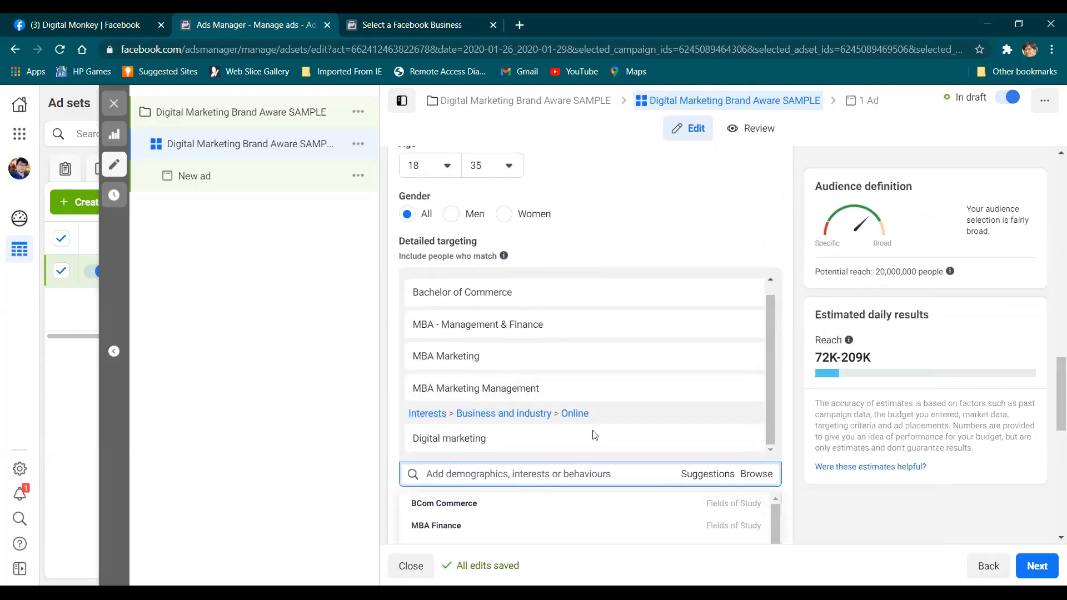
{"action": "scroll", "coordinate": [772, 306], "scroll_direction": "down", "scroll_amount": 5}
{"action": "scroll", "coordinate": [544, 342], "scroll_direction": "down", "scroll_amount": 2}
{"action": "scroll", "coordinate": [545, 341], "scroll_direction": "down", "scroll_amount": 6}
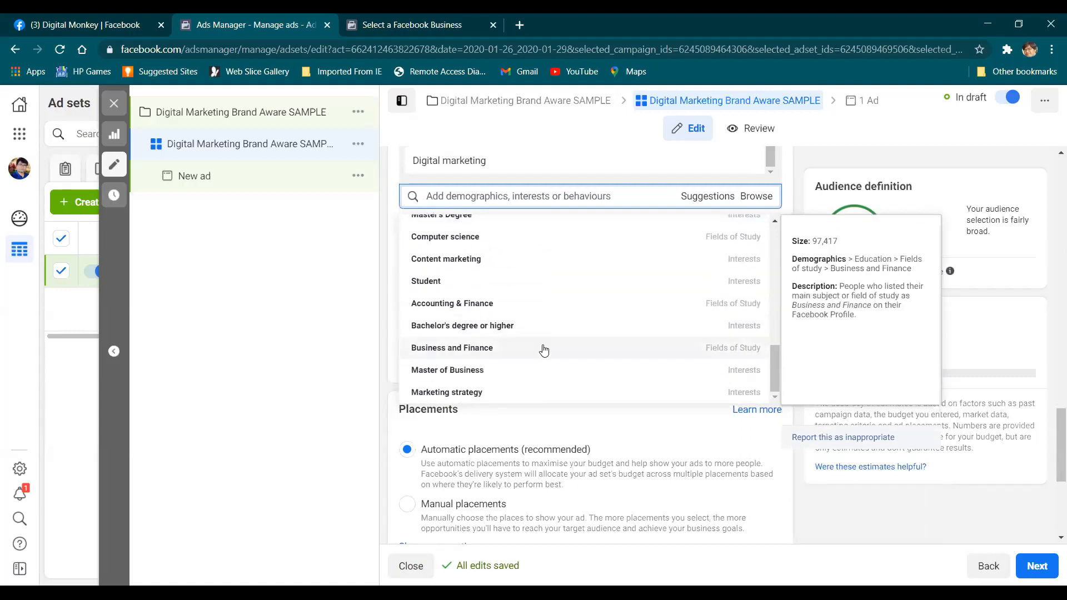
{"action": "scroll", "coordinate": [544, 343], "scroll_direction": "down", "scroll_amount": 3}
{"action": "scroll", "coordinate": [543, 350], "scroll_direction": "up", "scroll_amount": 3}
{"action": "scroll", "coordinate": [543, 356], "scroll_direction": "up", "scroll_amount": 5}
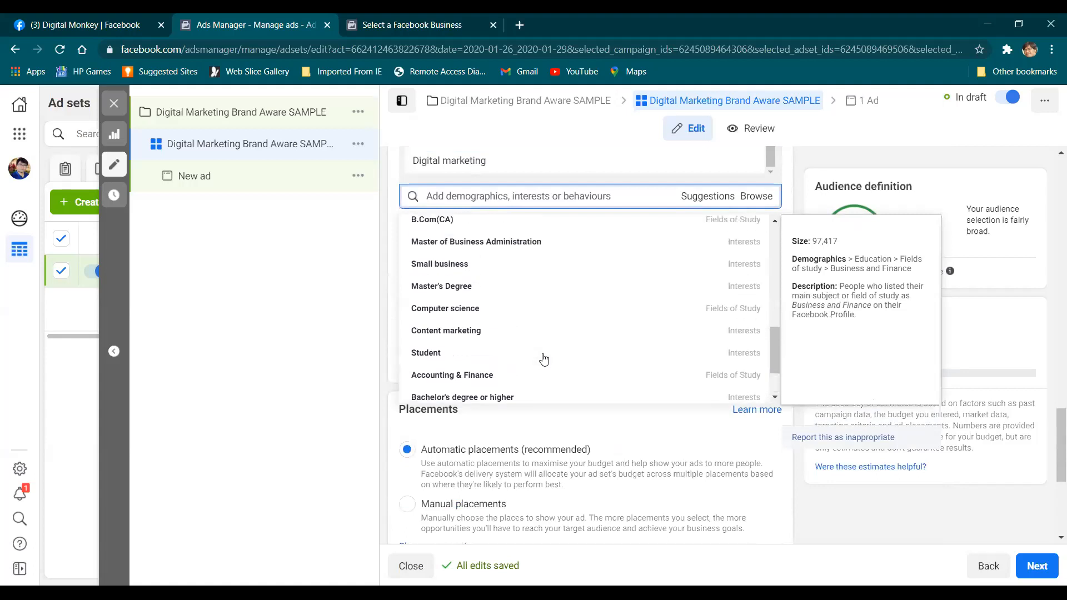
{"action": "scroll", "coordinate": [567, 423], "scroll_direction": "up", "scroll_amount": 2}
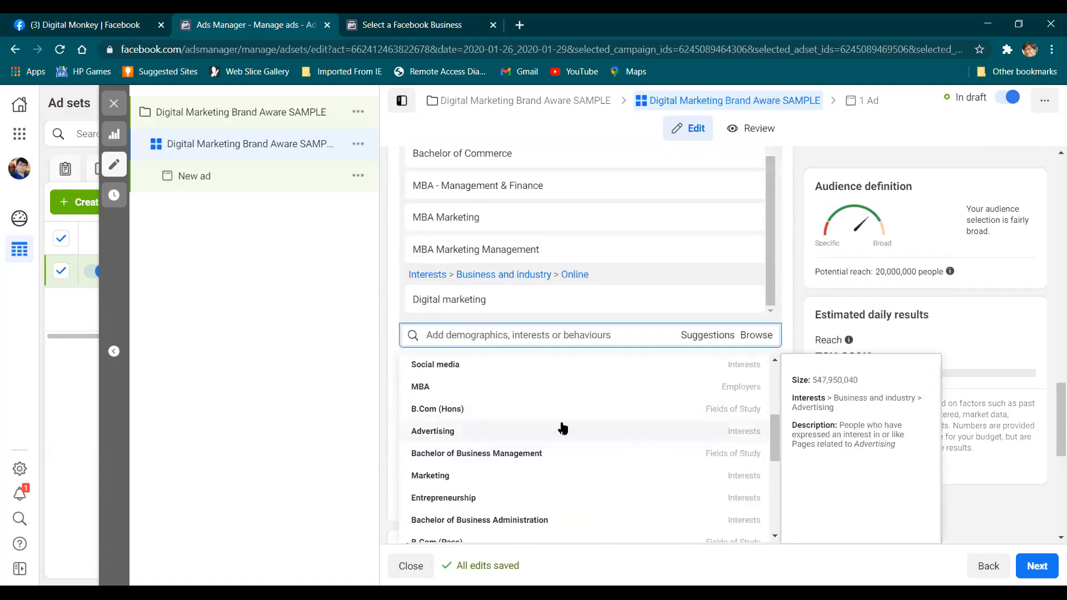
{"action": "scroll", "coordinate": [565, 426], "scroll_direction": "up", "scroll_amount": 3}
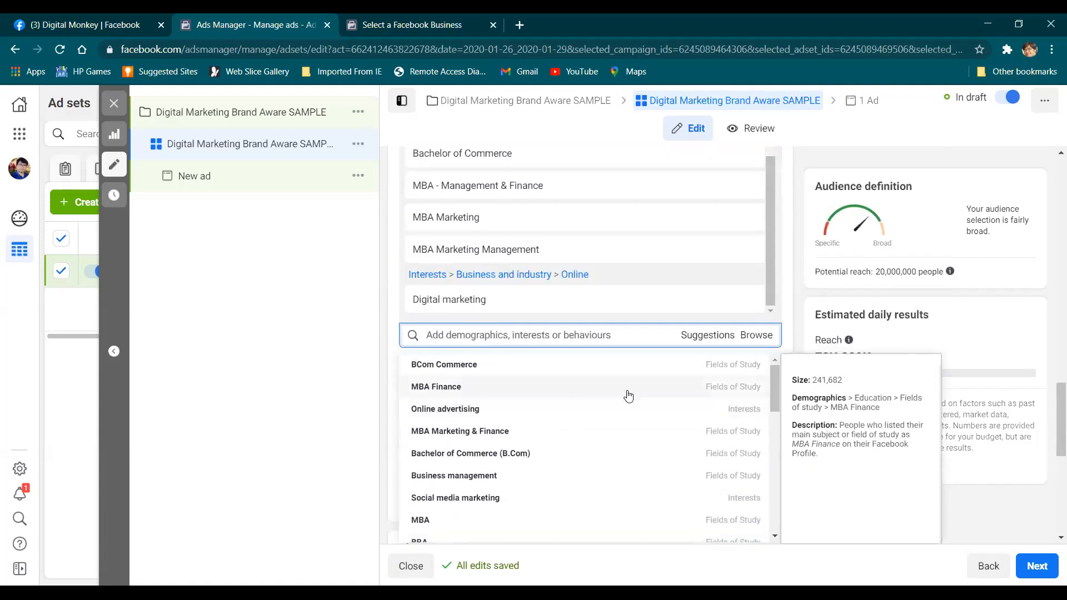
Step: Review the selected targeting entries, including the details of MBA Marketing, and the final entries among the suggestions
{"action": "scroll", "coordinate": [626, 393], "scroll_direction": "up", "scroll_amount": 2}
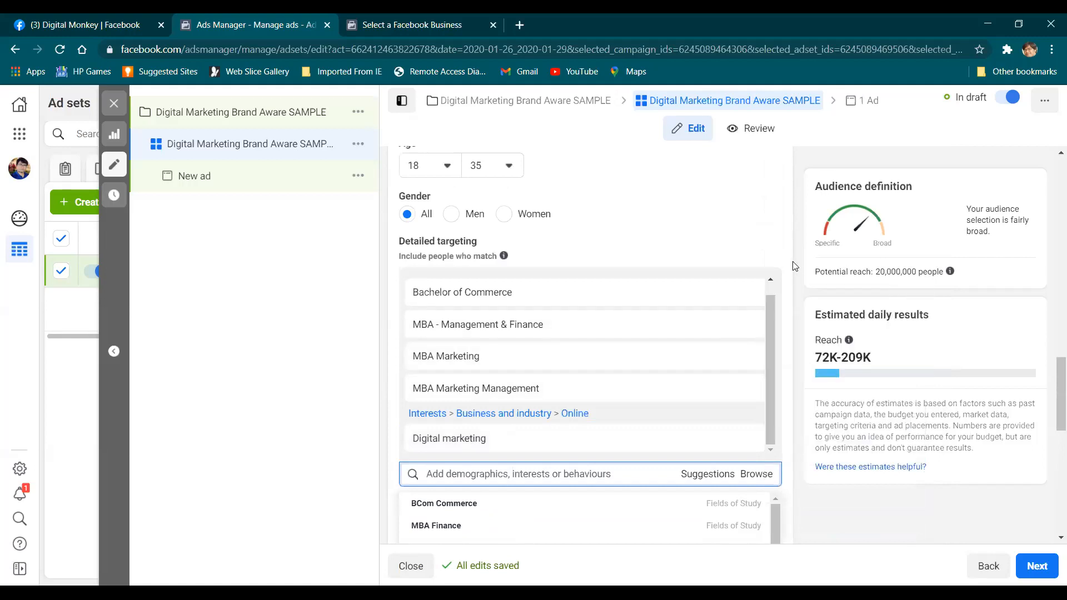
{"action": "scroll", "coordinate": [792, 264], "scroll_direction": "down", "scroll_amount": 2}
{"action": "scroll", "coordinate": [792, 265], "scroll_direction": "down", "scroll_amount": 2}
{"action": "scroll", "coordinate": [778, 318], "scroll_direction": "up", "scroll_amount": 3}
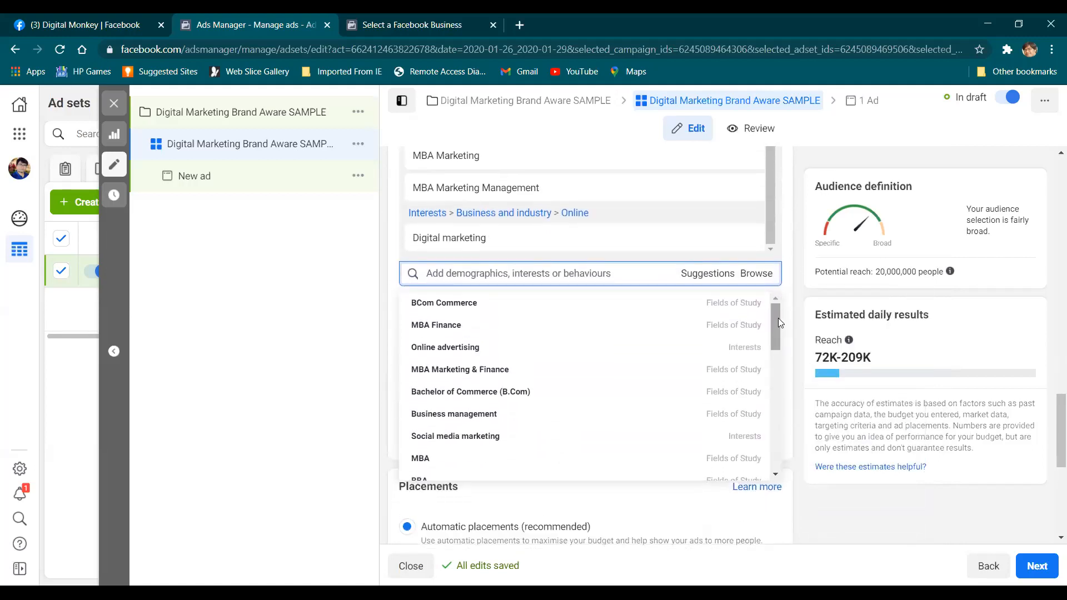
{"action": "mouse_move", "coordinate": [463, 286]}
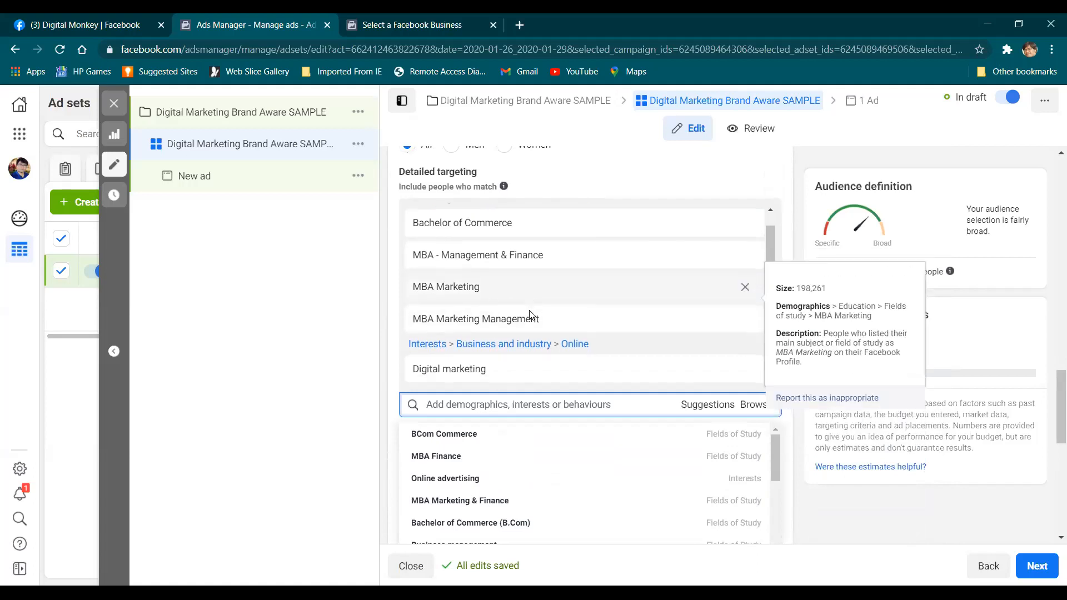
{"action": "scroll", "coordinate": [562, 452], "scroll_direction": "down", "scroll_amount": 5}
{"action": "scroll", "coordinate": [515, 489], "scroll_direction": "down", "scroll_amount": 10}
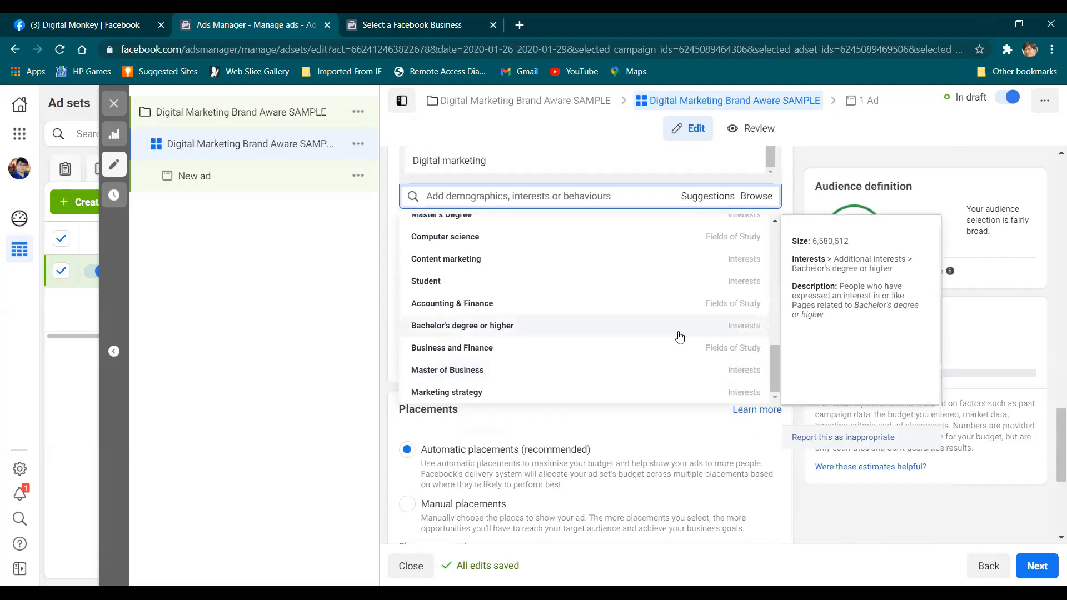
{"action": "scroll", "coordinate": [650, 344], "scroll_direction": "down", "scroll_amount": 3}
{"action": "scroll", "coordinate": [554, 362], "scroll_direction": "up", "scroll_amount": 3}
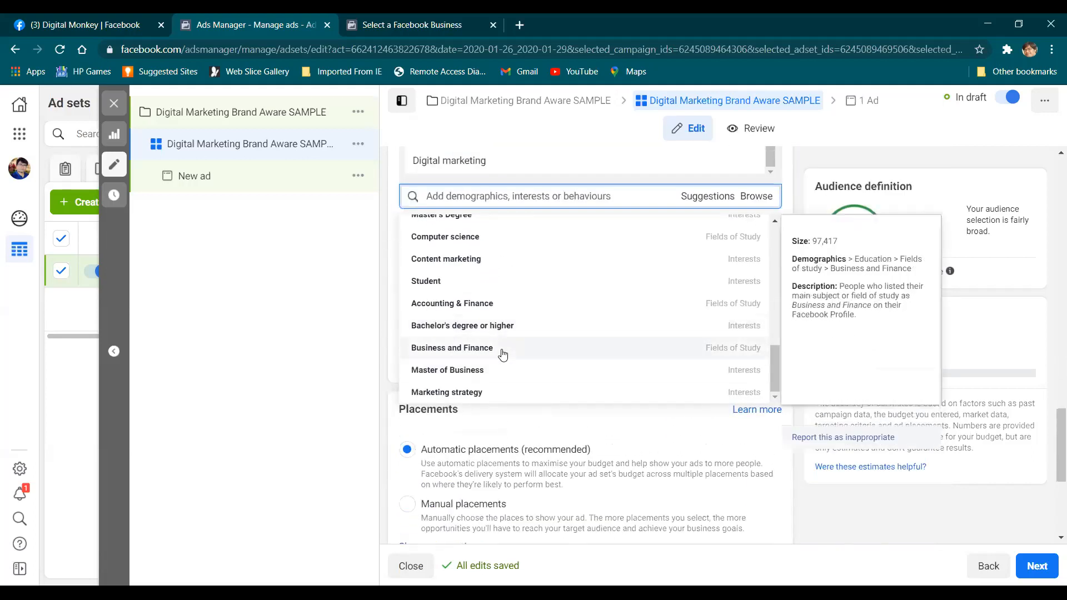
Step: Look back through the detailed targeting suggestions from Business and Finance up to BCom Commerce, and check the selected entries above them
{"action": "scroll", "coordinate": [577, 288], "scroll_direction": "up", "scroll_amount": 3}
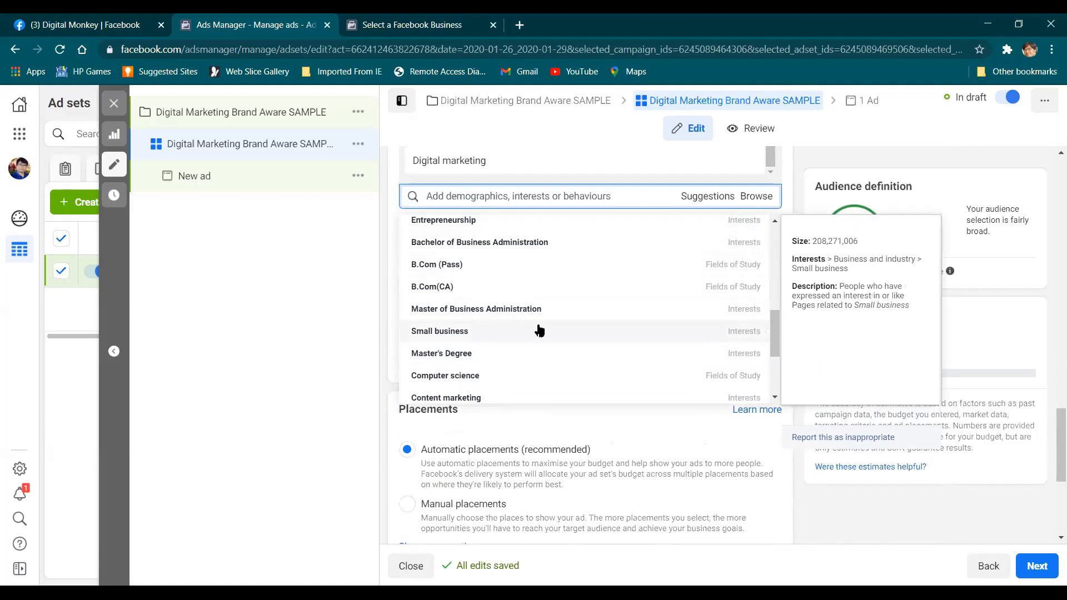
{"action": "scroll", "coordinate": [539, 328], "scroll_direction": "up", "scroll_amount": 2}
{"action": "scroll", "coordinate": [539, 337], "scroll_direction": "up", "scroll_amount": 2}
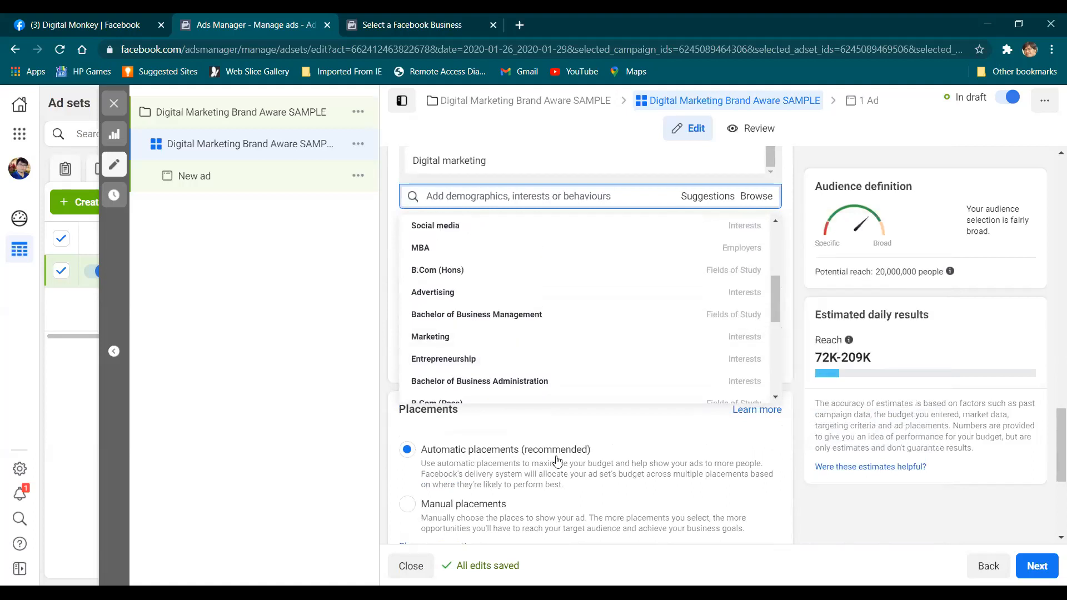
{"action": "scroll", "coordinate": [550, 400], "scroll_direction": "up", "scroll_amount": 1}
{"action": "scroll", "coordinate": [556, 453], "scroll_direction": "up", "scroll_amount": 5}
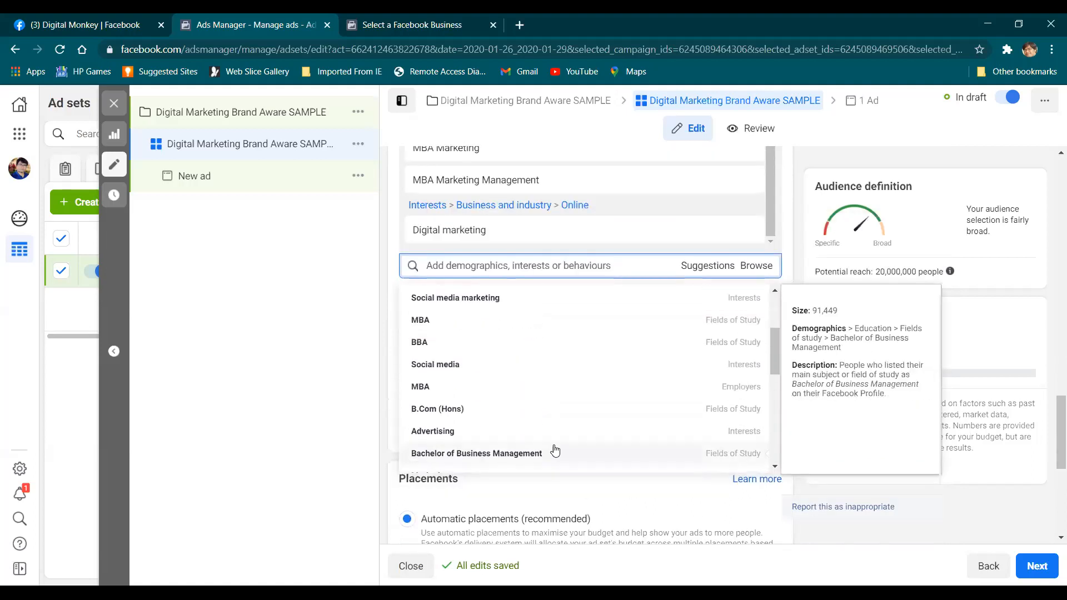
{"action": "scroll", "coordinate": [552, 437], "scroll_direction": "up", "scroll_amount": 1}
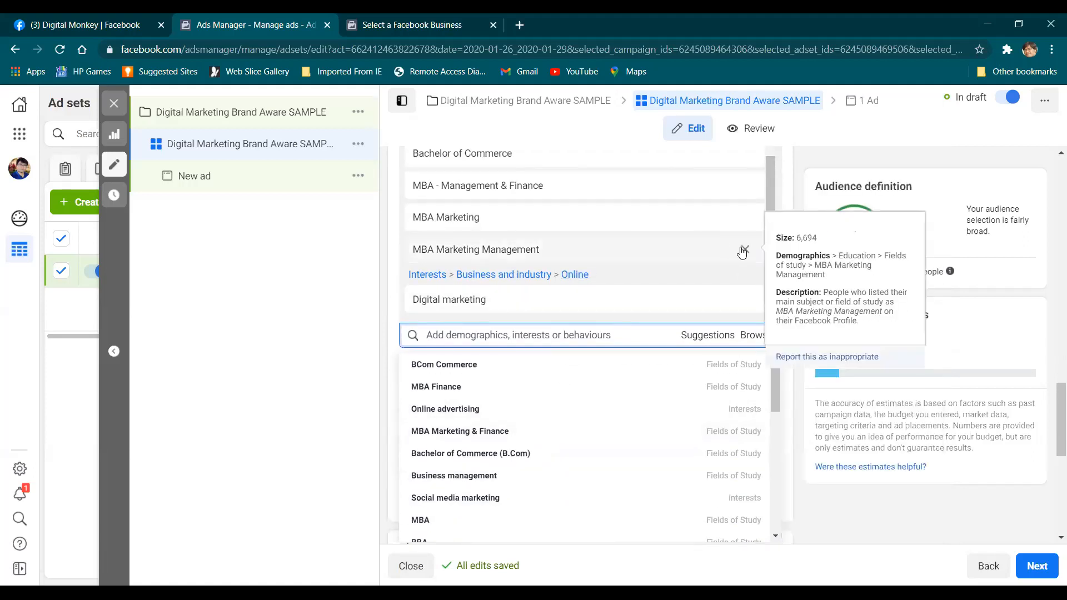
{"action": "scroll", "coordinate": [573, 333], "scroll_direction": "up", "scroll_amount": 1}
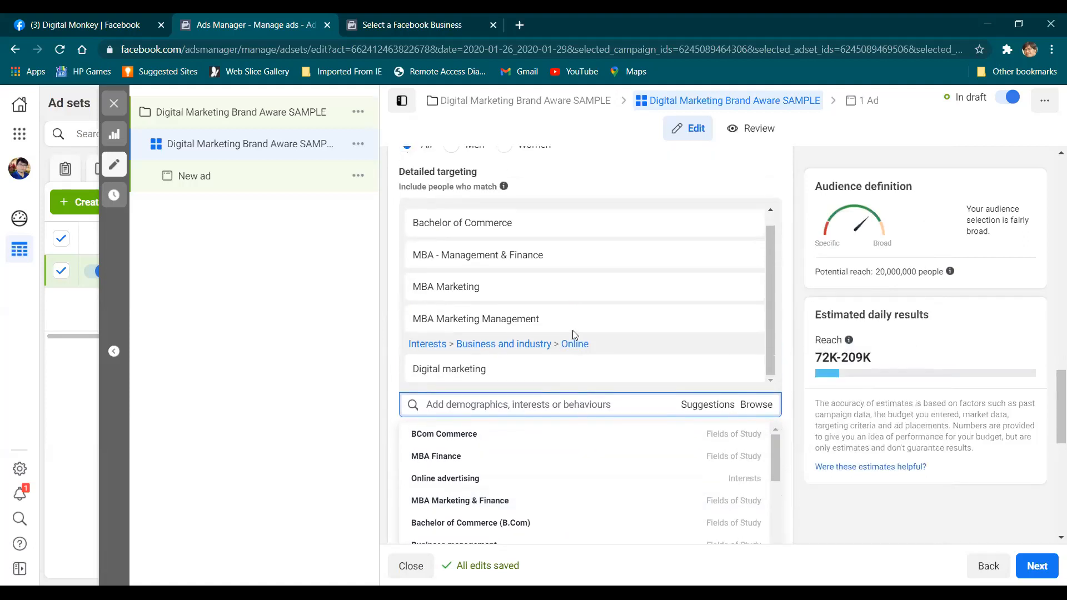
Step: Examine the suggested fields of study, interests and employers down to Marketing strategy, including the audience details of Master's Degree and Business and Finance
{"action": "scroll", "coordinate": [461, 453], "scroll_direction": "down", "scroll_amount": 3}
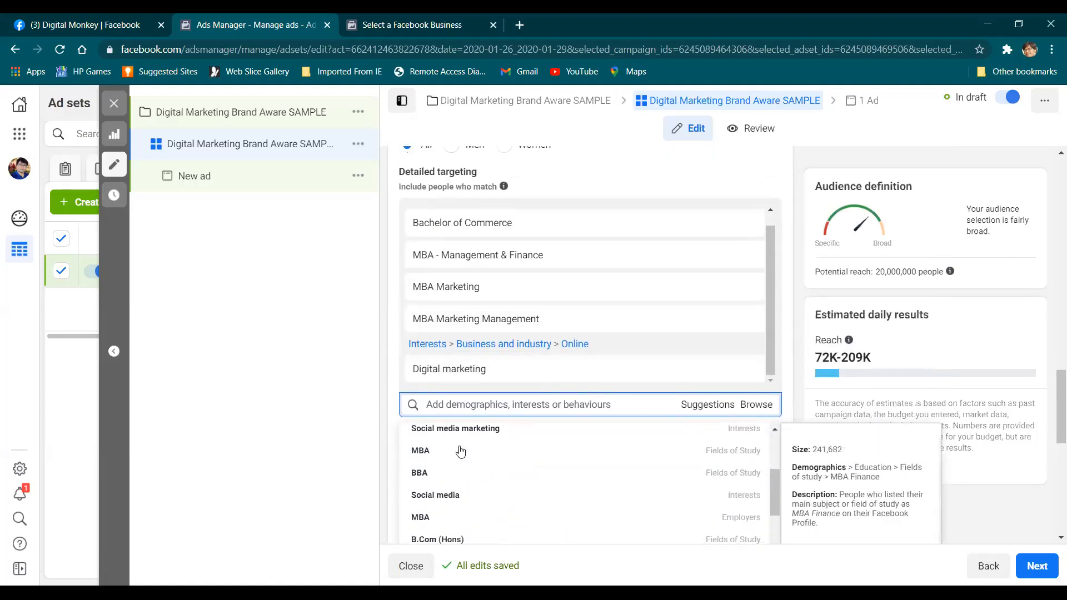
{"action": "scroll", "coordinate": [494, 483], "scroll_direction": "down", "scroll_amount": 2}
{"action": "scroll", "coordinate": [611, 380], "scroll_direction": "down", "scroll_amount": 3}
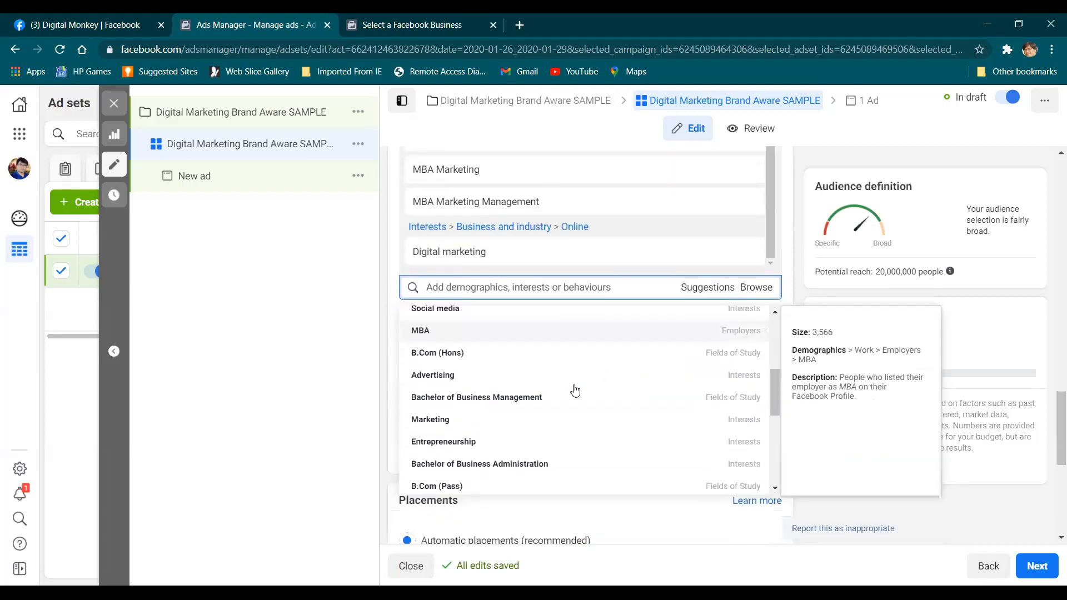
{"action": "scroll", "coordinate": [528, 410], "scroll_direction": "down", "scroll_amount": 3}
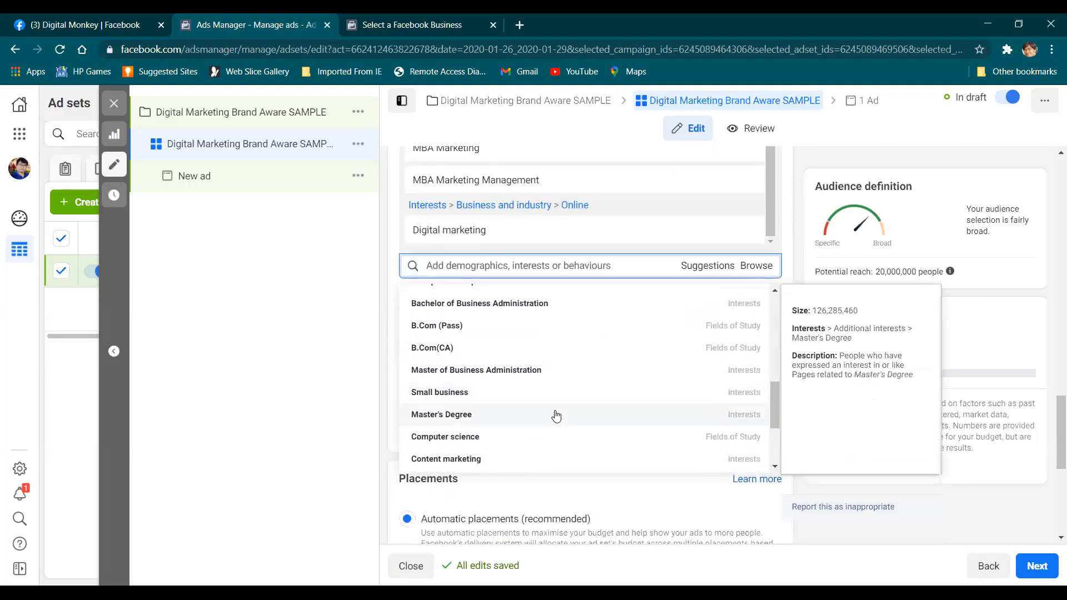
{"action": "scroll", "coordinate": [555, 417], "scroll_direction": "down", "scroll_amount": 1}
{"action": "scroll", "coordinate": [556, 416], "scroll_direction": "down", "scroll_amount": 2}
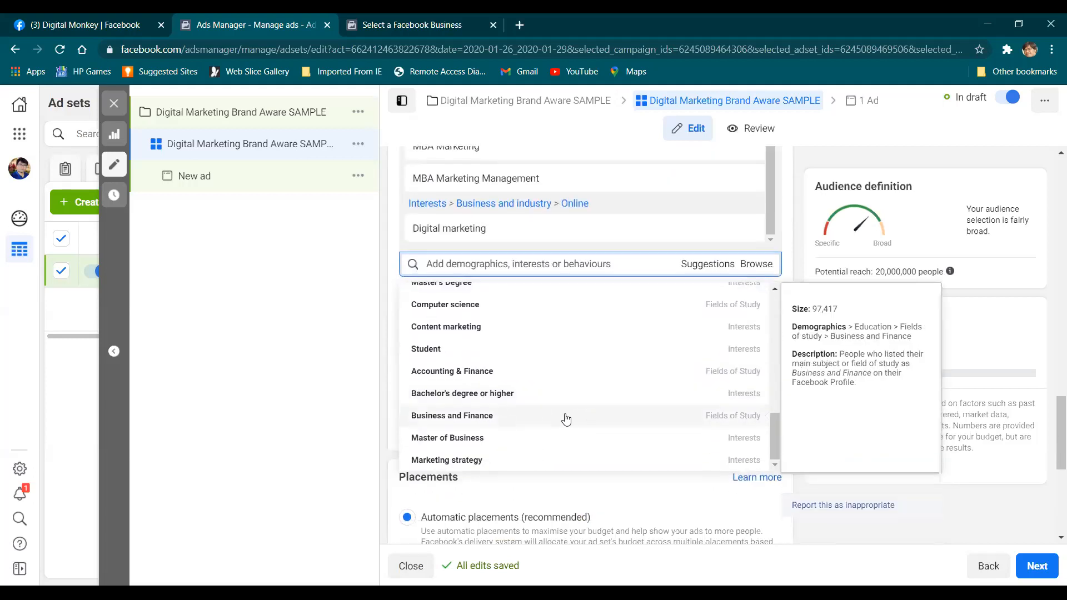
{"action": "scroll", "coordinate": [561, 421], "scroll_direction": "down", "scroll_amount": 3}
{"action": "scroll", "coordinate": [548, 426], "scroll_direction": "up", "scroll_amount": 4}
{"action": "scroll", "coordinate": [550, 430], "scroll_direction": "up", "scroll_amount": 2}
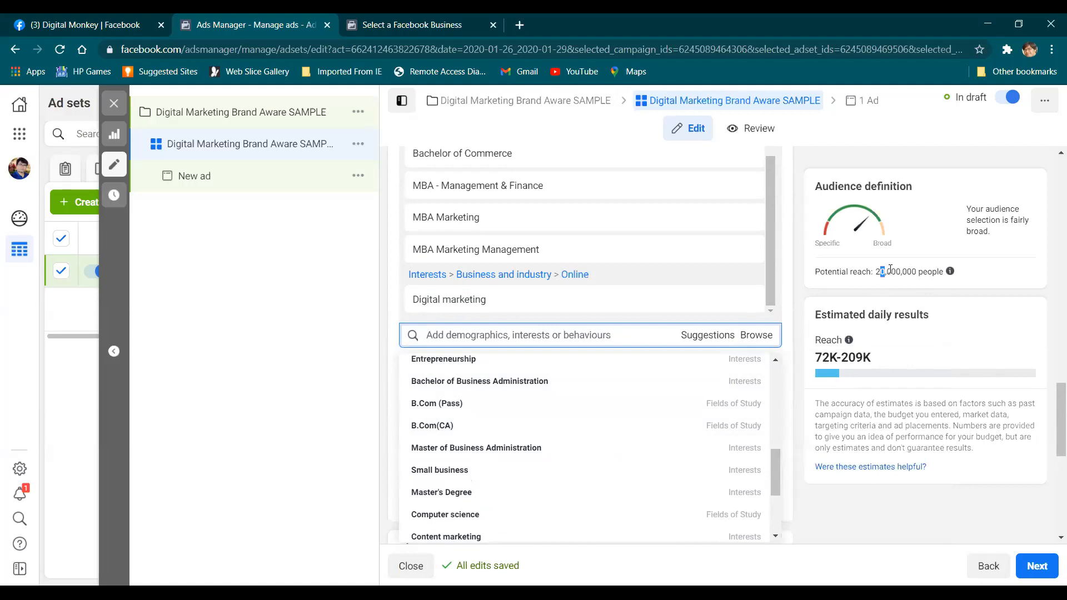
Step: Check the potential reach in the audience definition, and view the details of the selected MBA Marketing entry
{"action": "left_click_drag", "start_coordinate": [890, 270], "coordinate": [941, 272]}
{"action": "left_click_drag", "start_coordinate": [820, 272], "coordinate": [939, 273]}
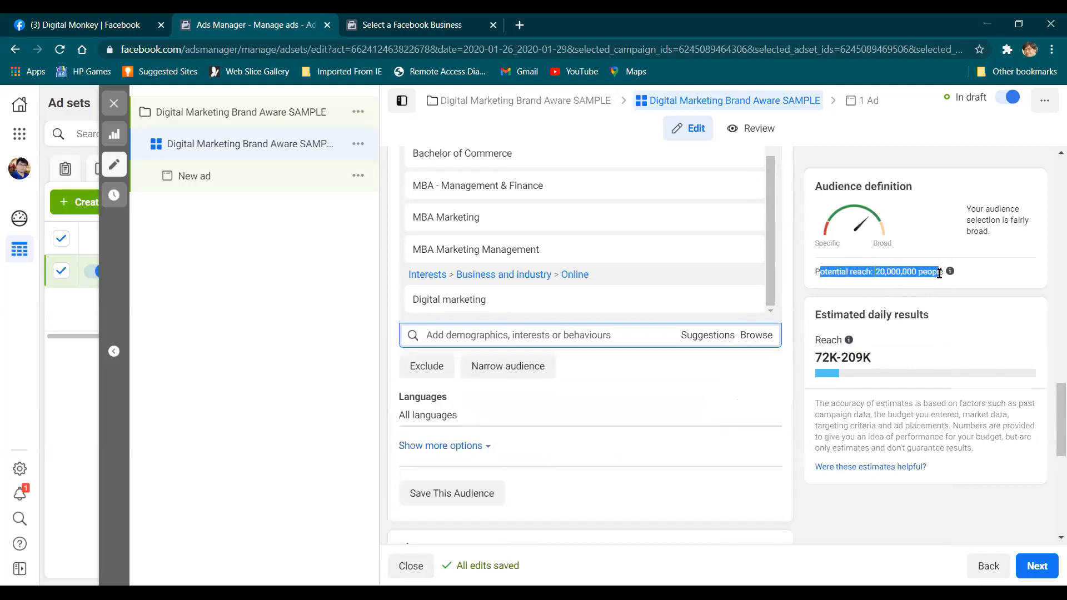
{"action": "left_click", "coordinate": [969, 287]}
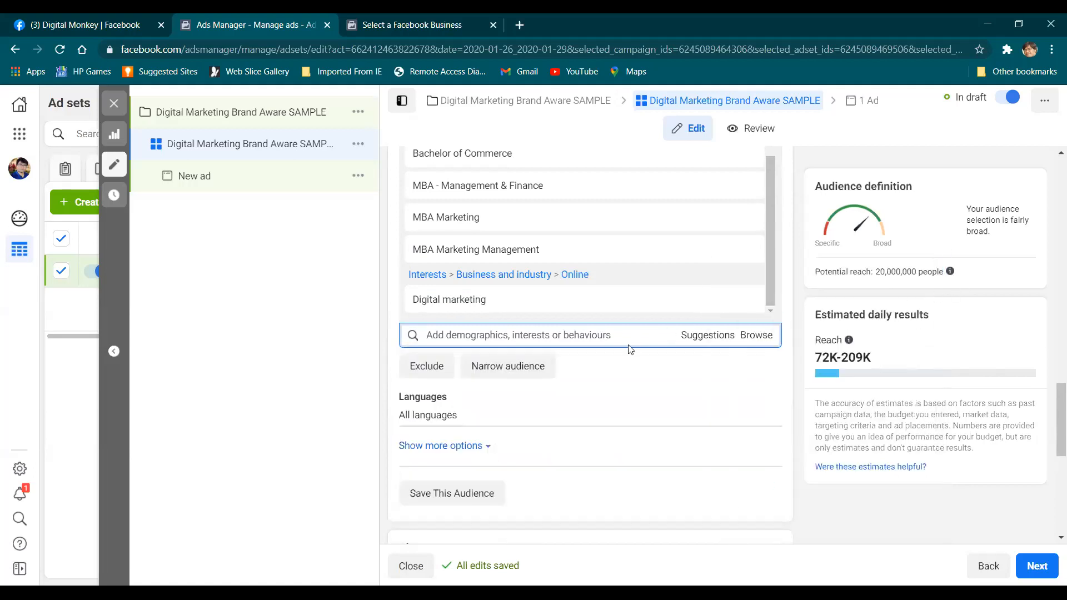
{"action": "scroll", "coordinate": [623, 335], "scroll_direction": "up", "scroll_amount": 2}
{"action": "scroll", "coordinate": [620, 331], "scroll_direction": "down", "scroll_amount": 1}
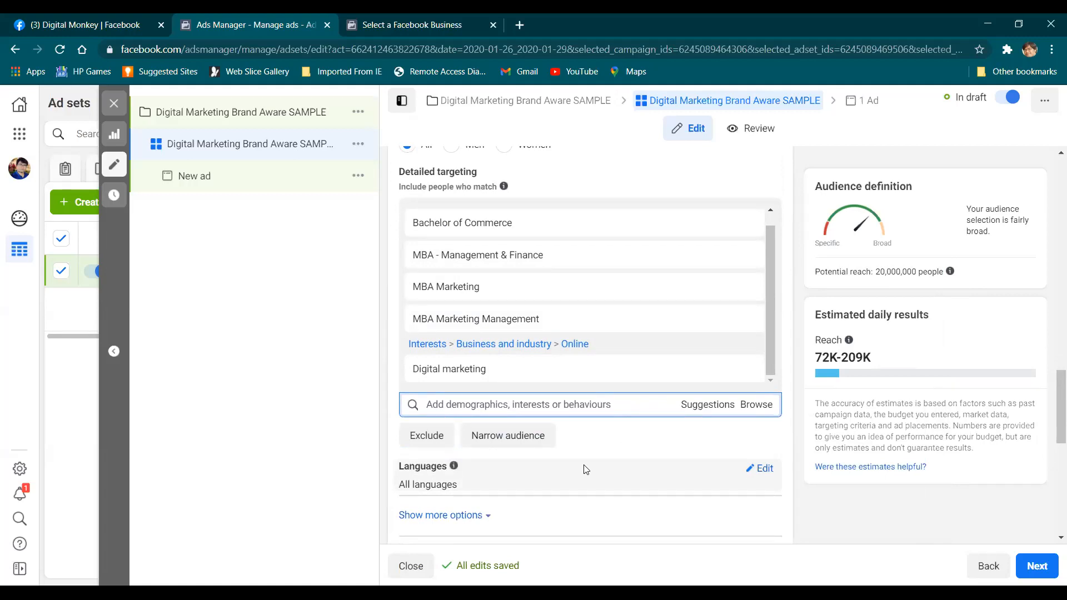
{"action": "mouse_move", "coordinate": [505, 278]}
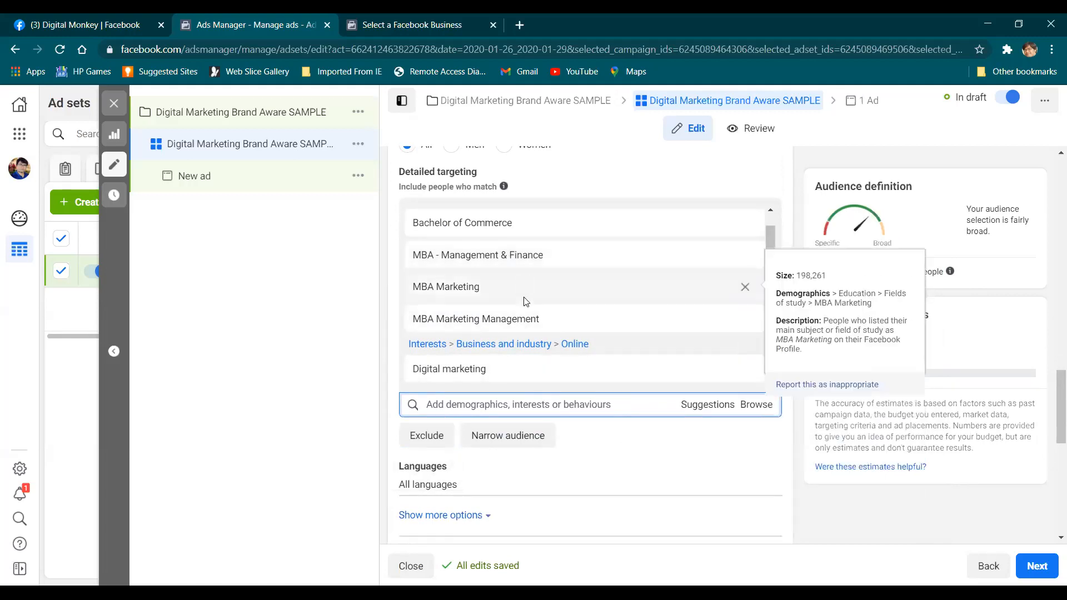
{"action": "scroll", "coordinate": [522, 293], "scroll_direction": "down", "scroll_amount": 3}
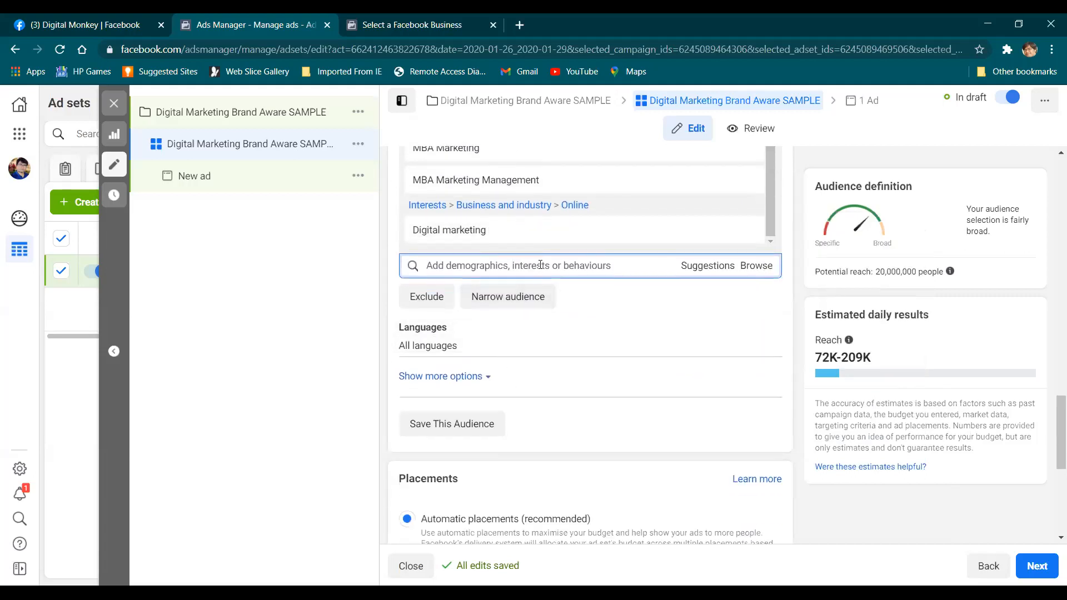
Step: Reopen the detailed targeting suggestions to look through the whole list, and check the selected field of study entries
{"action": "left_click", "coordinate": [687, 269]}
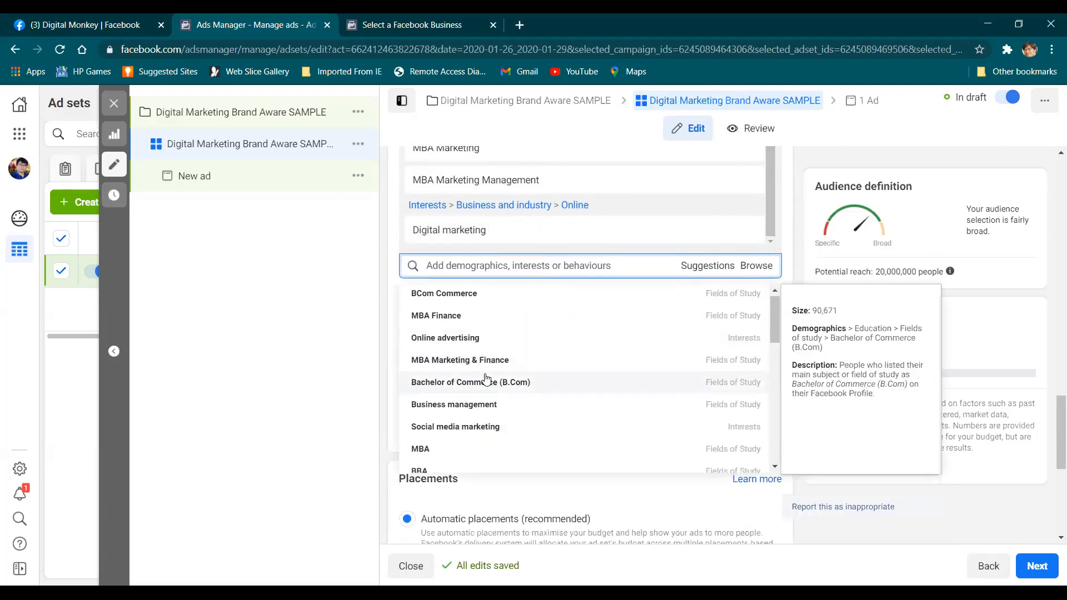
{"action": "scroll", "coordinate": [488, 378], "scroll_direction": "down", "scroll_amount": 3}
{"action": "scroll", "coordinate": [487, 389], "scroll_direction": "down", "scroll_amount": 5}
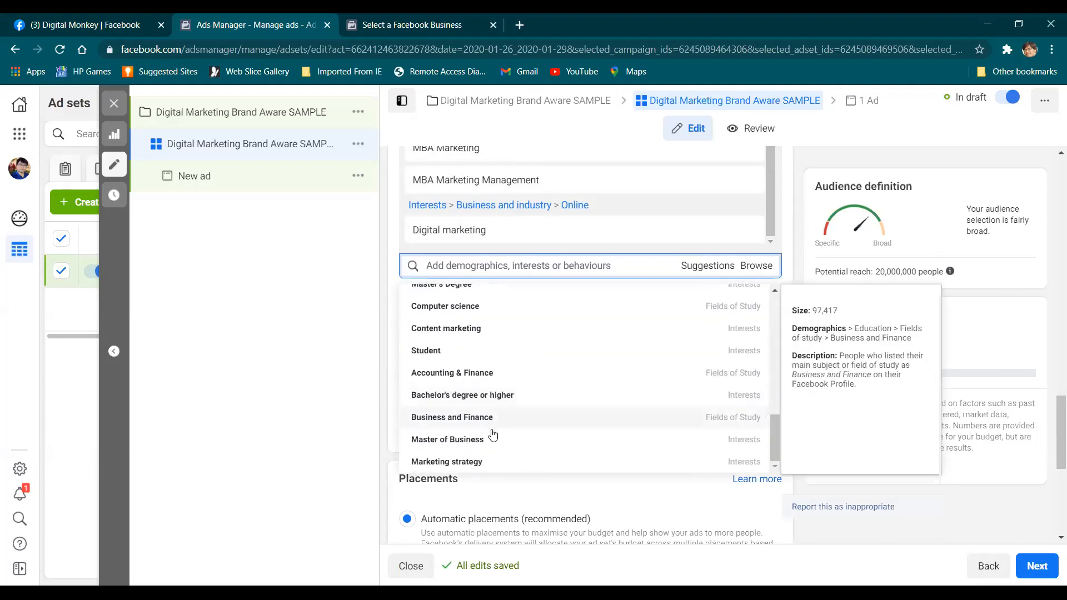
{"action": "scroll", "coordinate": [667, 345], "scroll_direction": "up", "scroll_amount": 5}
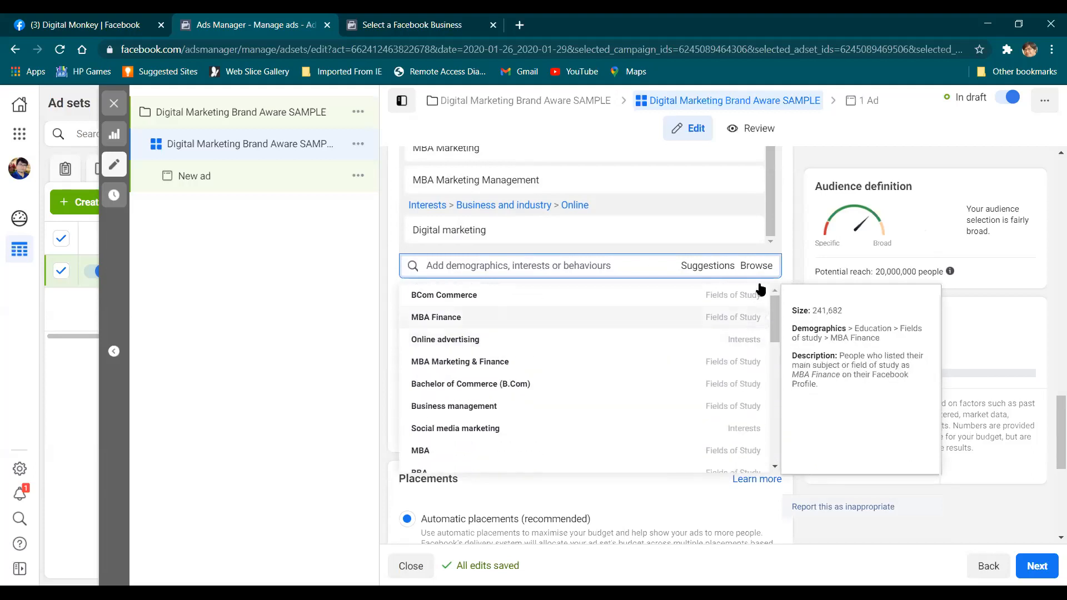
{"action": "scroll", "coordinate": [778, 261], "scroll_direction": "up", "scroll_amount": 2}
{"action": "scroll", "coordinate": [780, 255], "scroll_direction": "up", "scroll_amount": 2}
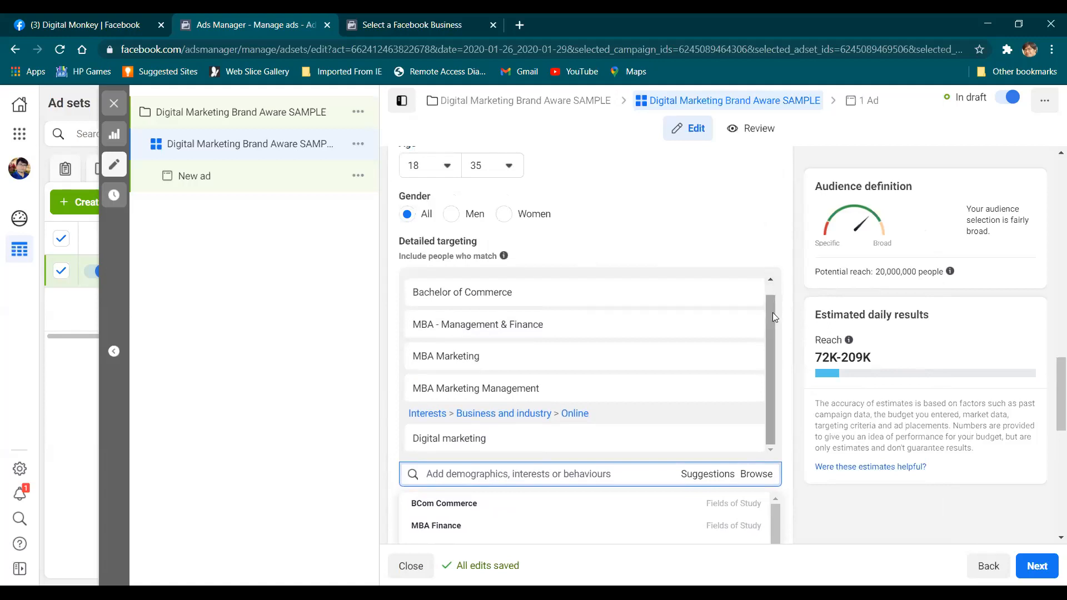
{"action": "left_click_drag", "start_coordinate": [773, 313], "coordinate": [766, 297]}
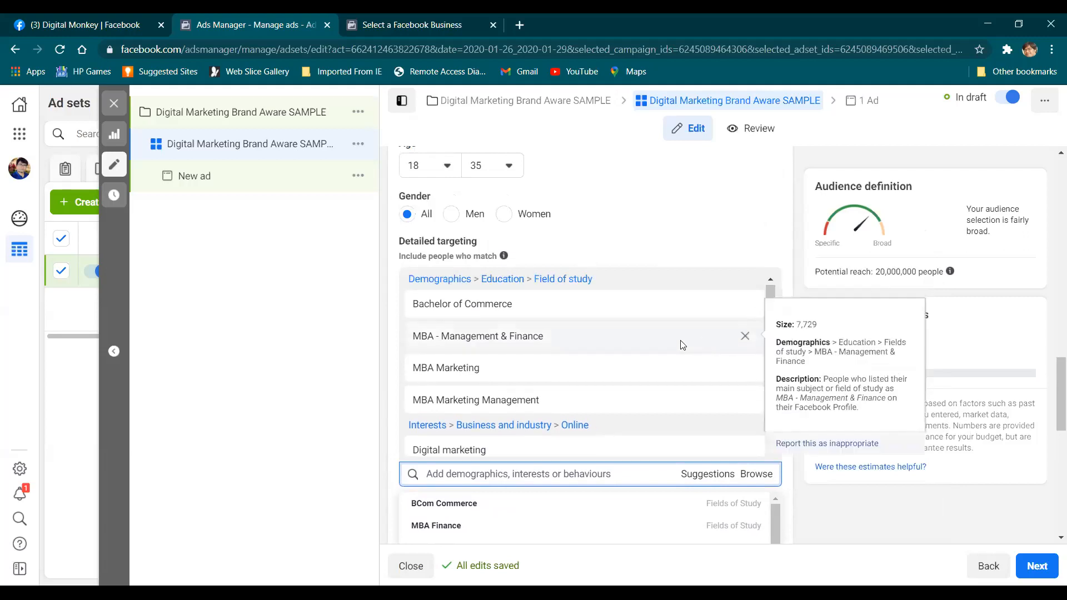
{"action": "scroll", "coordinate": [572, 257], "scroll_direction": "down", "scroll_amount": 2}
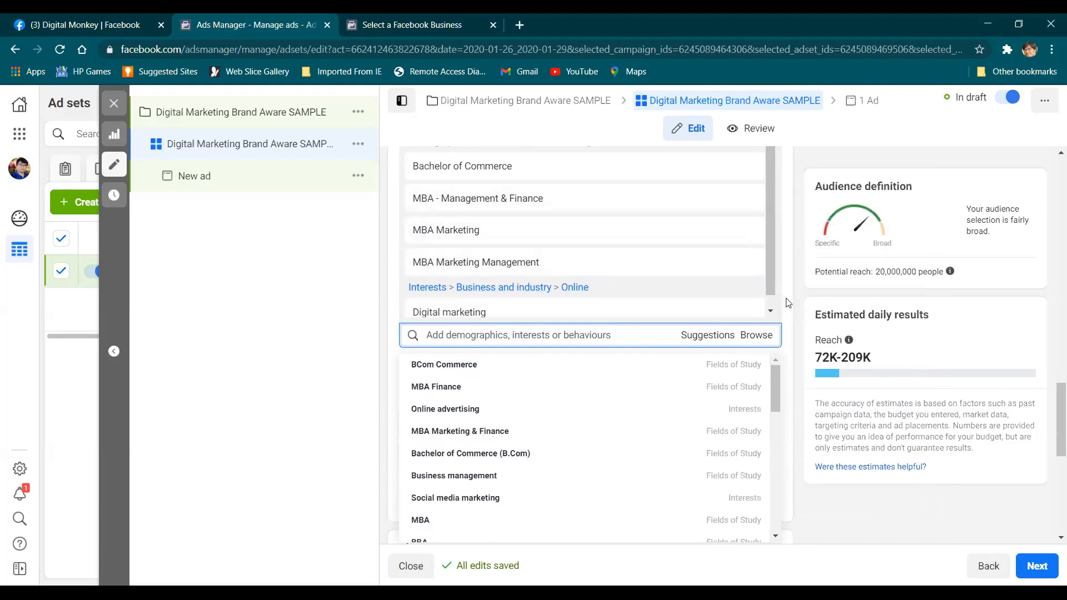
Step: Review the included field of study entries and the Digital marketing interest alongside the remaining suggestions
{"action": "scroll", "coordinate": [788, 291], "scroll_direction": "up", "scroll_amount": 3}
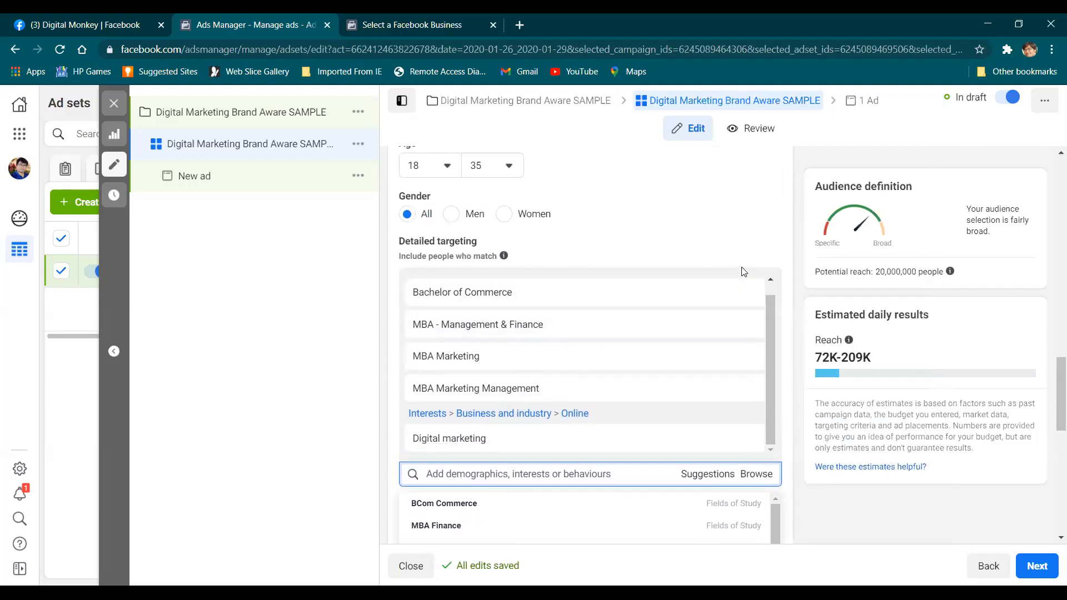
{"action": "scroll", "coordinate": [772, 236], "scroll_direction": "down", "scroll_amount": 3}
{"action": "scroll", "coordinate": [784, 261], "scroll_direction": "up", "scroll_amount": 1}
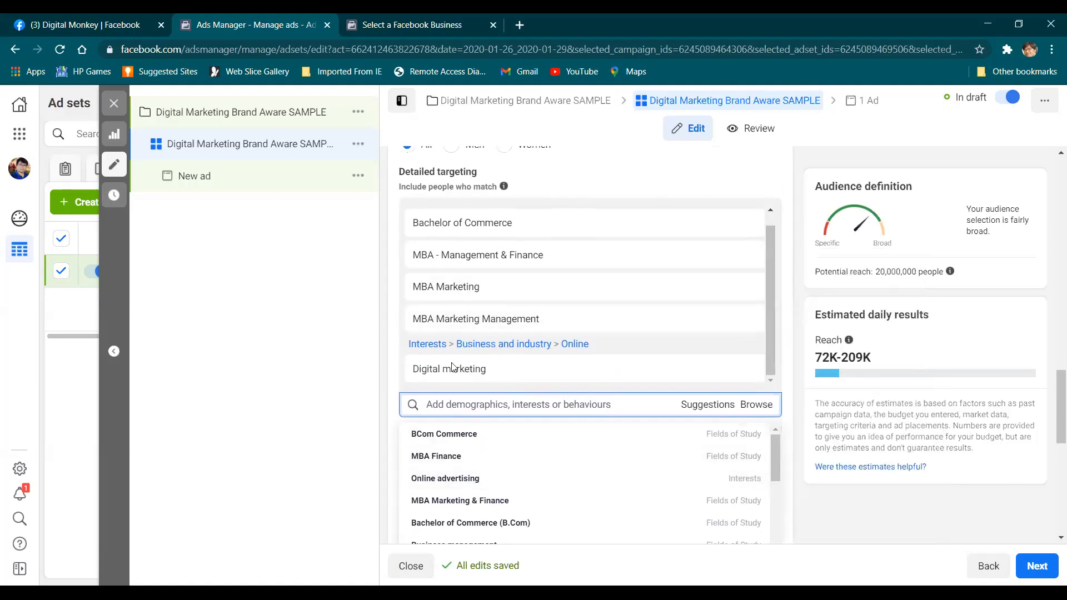
{"action": "scroll", "coordinate": [508, 450], "scroll_direction": "down", "scroll_amount": 1}
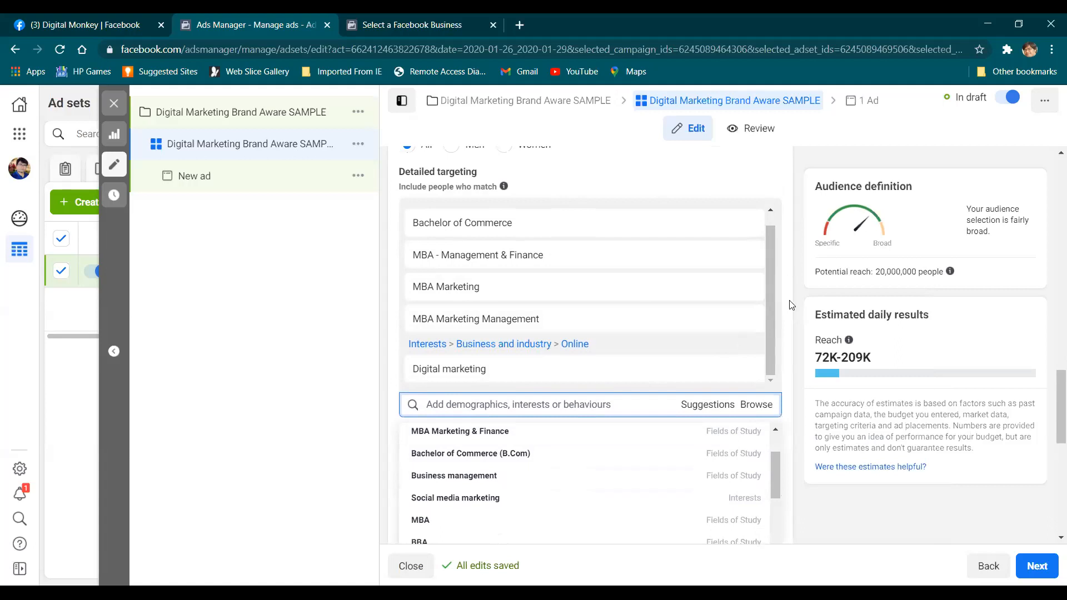
{"action": "mouse_move", "coordinate": [592, 306]}
{"action": "mouse_move", "coordinate": [747, 315]}
{"action": "scroll", "coordinate": [789, 188], "scroll_direction": "down", "scroll_amount": 1}
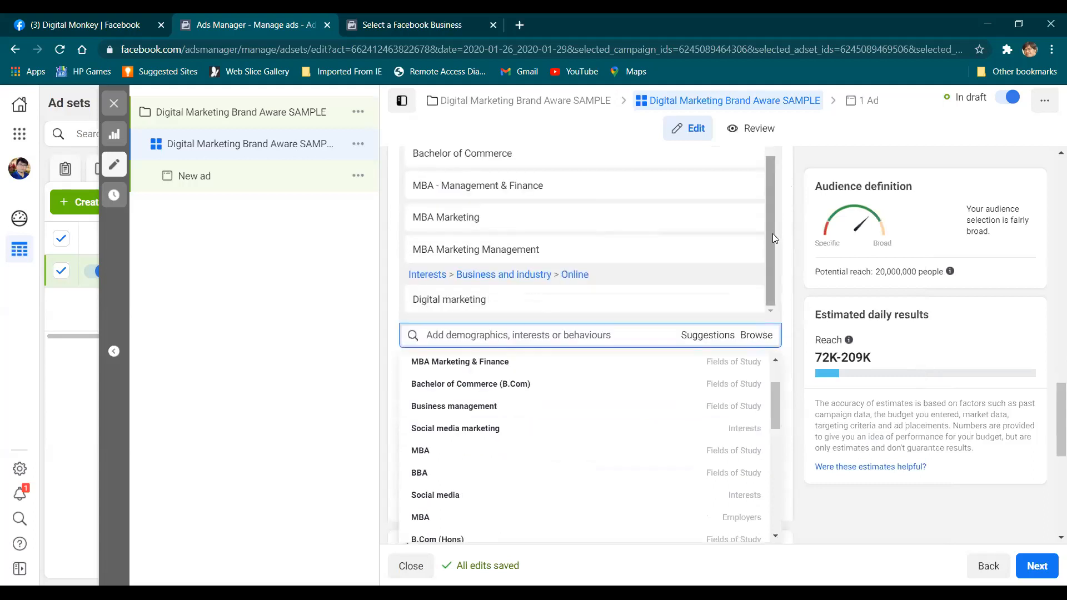
{"action": "scroll", "coordinate": [793, 282], "scroll_direction": "up", "scroll_amount": 3}
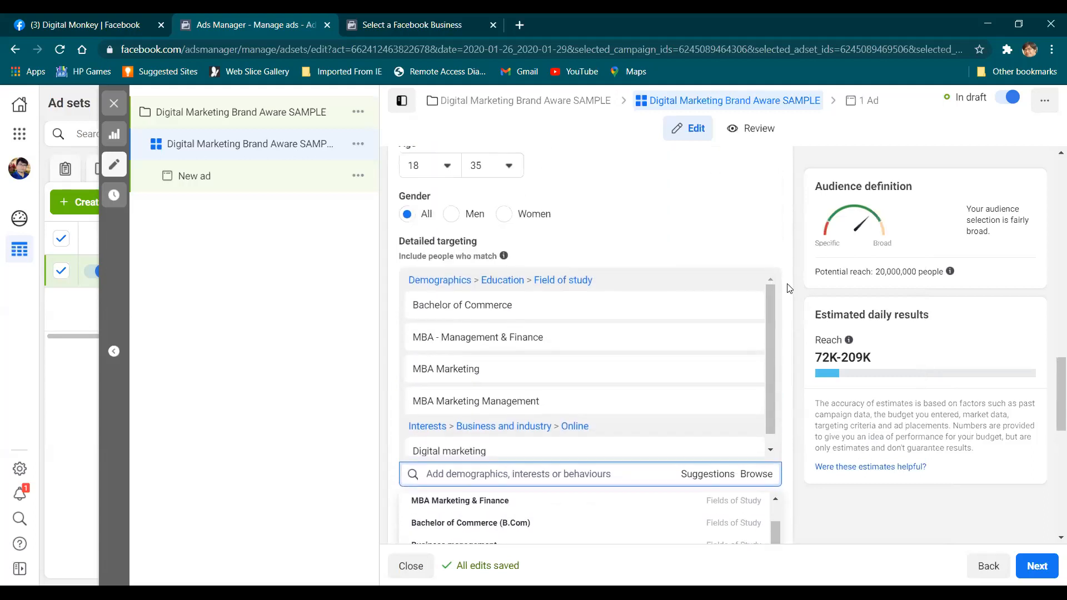
{"action": "scroll", "coordinate": [783, 283], "scroll_direction": "down", "scroll_amount": 3}
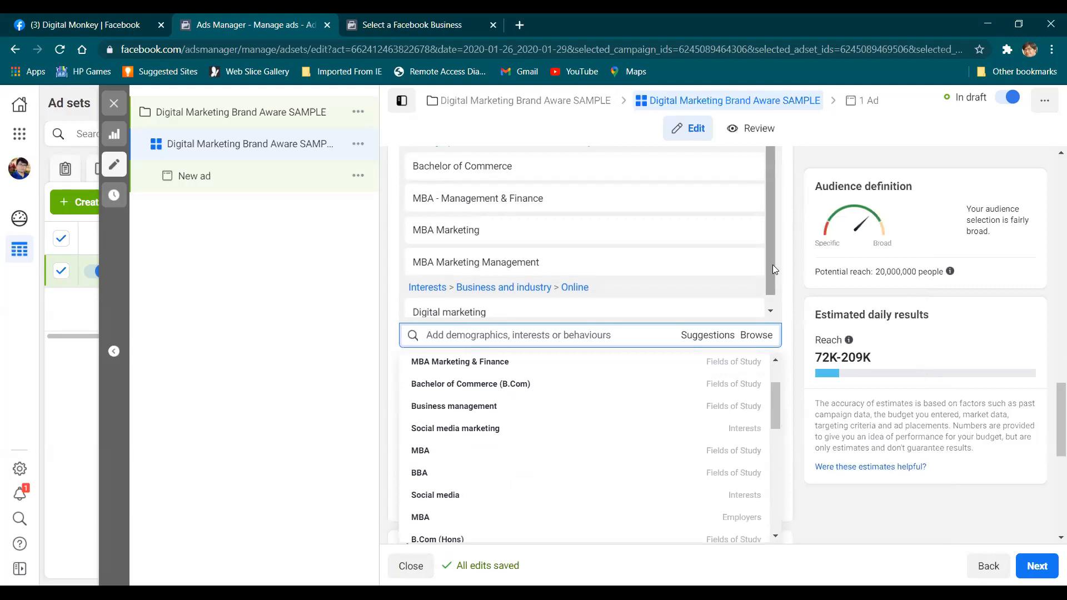
{"action": "scroll", "coordinate": [782, 283], "scroll_direction": "down", "scroll_amount": 1}
{"action": "scroll", "coordinate": [783, 284], "scroll_direction": "up", "scroll_amount": 3}
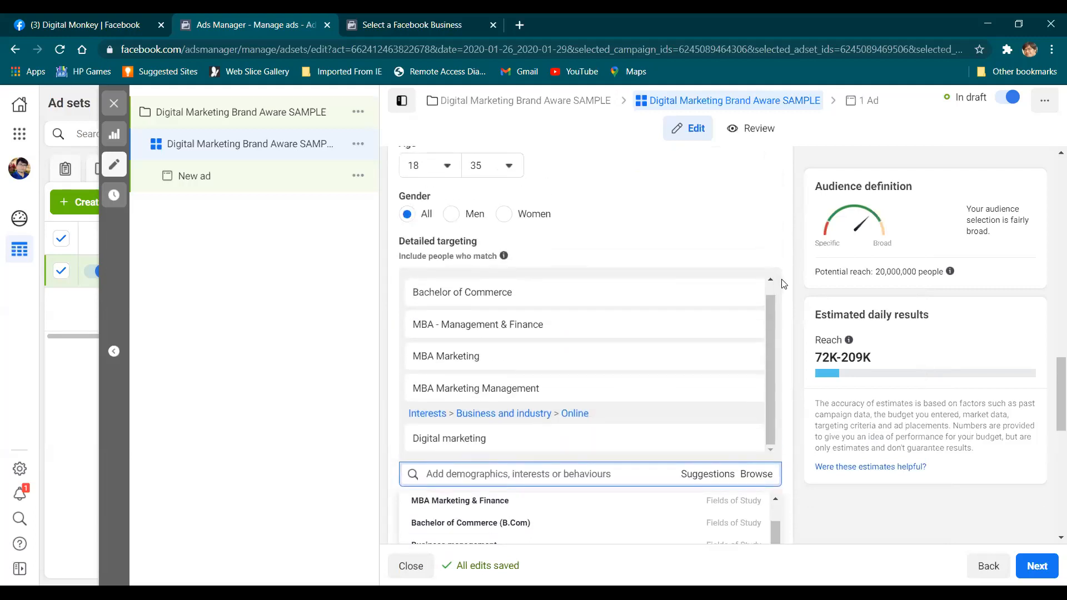
{"action": "scroll", "coordinate": [469, 324], "scroll_direction": "up", "scroll_amount": 2}
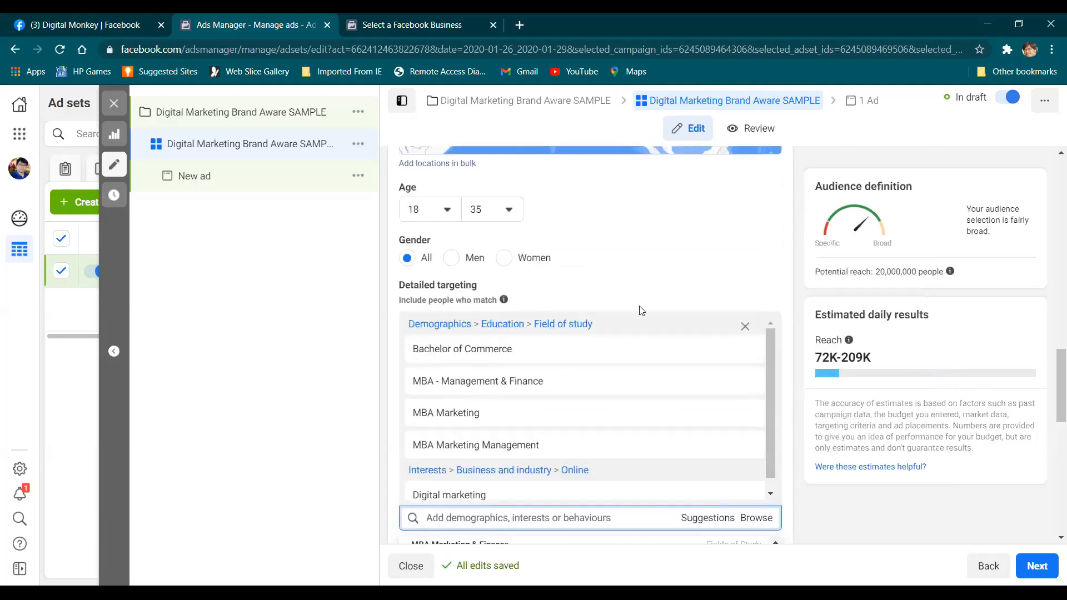
Step: Review the ad set's age, gender and location settings, its budget and schedule, and the Audience section's custom audience options
{"action": "scroll", "coordinate": [642, 310], "scroll_direction": "up", "scroll_amount": 1}
{"action": "scroll", "coordinate": [646, 359], "scroll_direction": "up", "scroll_amount": 3}
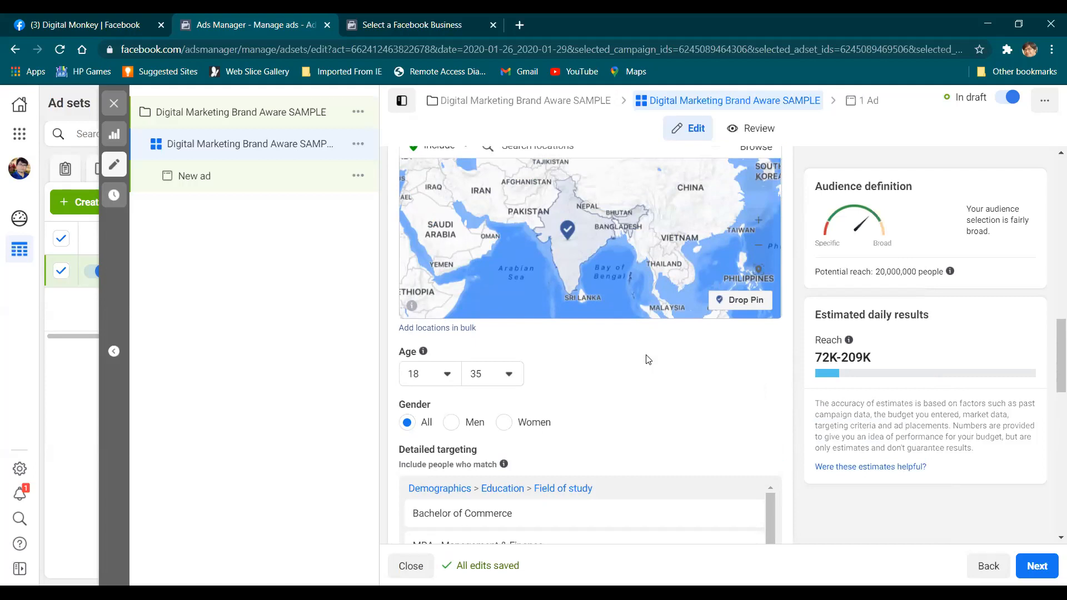
{"action": "scroll", "coordinate": [646, 355], "scroll_direction": "up", "scroll_amount": 3}
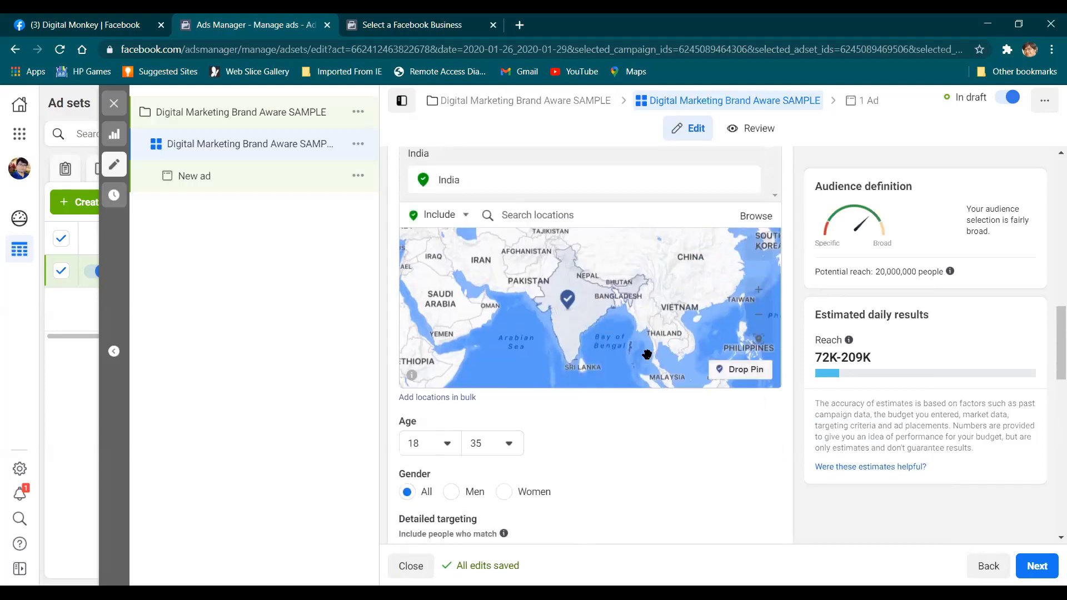
{"action": "scroll", "coordinate": [656, 366], "scroll_direction": "down", "scroll_amount": 2}
{"action": "scroll", "coordinate": [660, 373], "scroll_direction": "down", "scroll_amount": 3}
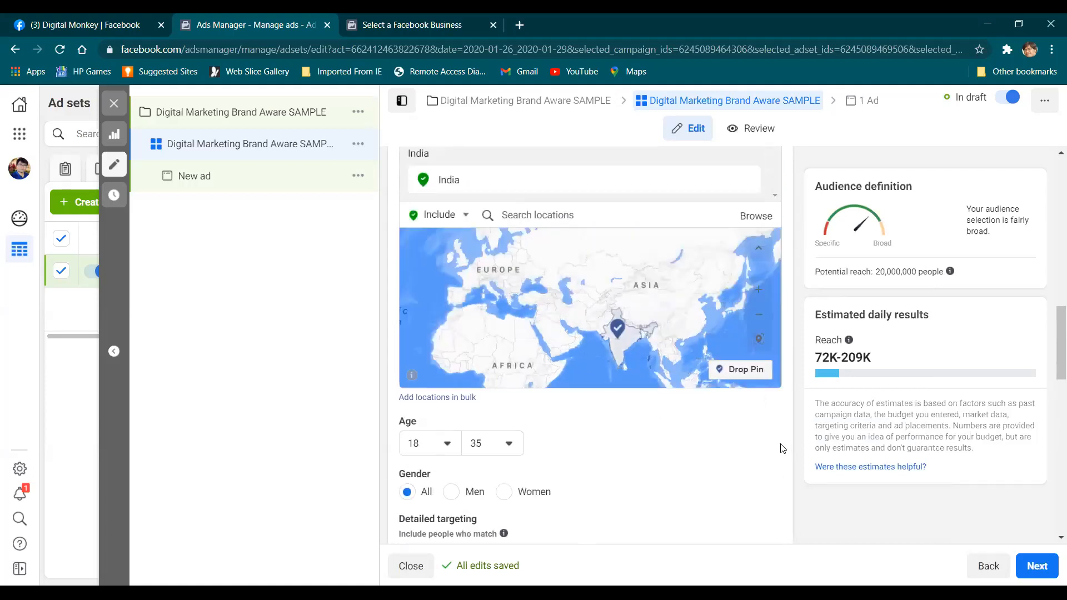
{"action": "scroll", "coordinate": [780, 447], "scroll_direction": "up", "scroll_amount": 5}
{"action": "scroll", "coordinate": [788, 346], "scroll_direction": "up", "scroll_amount": 6}
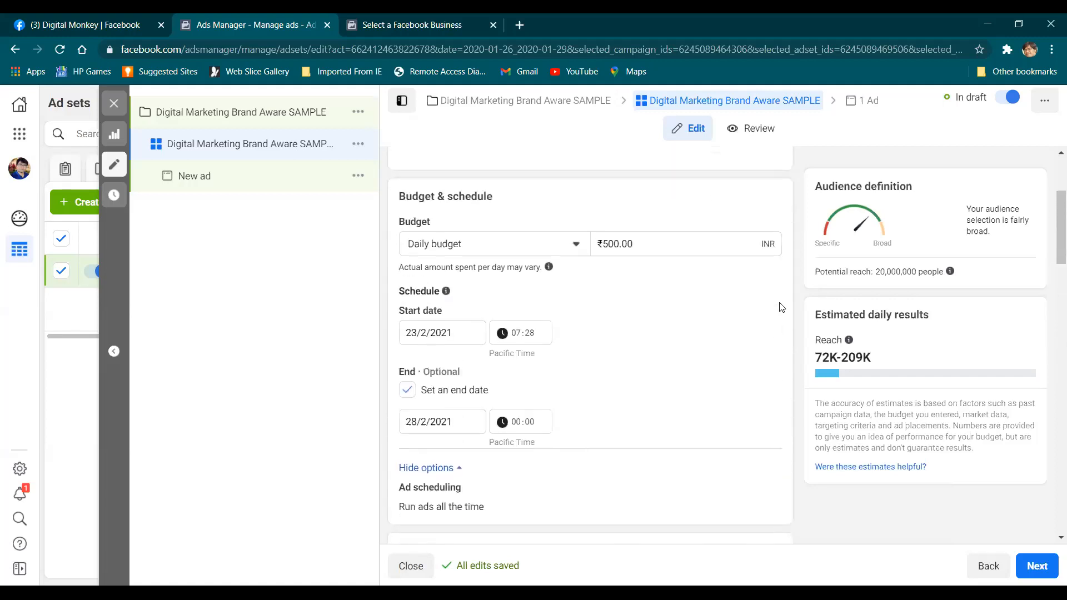
{"action": "scroll", "coordinate": [748, 335], "scroll_direction": "up", "scroll_amount": 3}
{"action": "scroll", "coordinate": [662, 425], "scroll_direction": "down", "scroll_amount": 13}
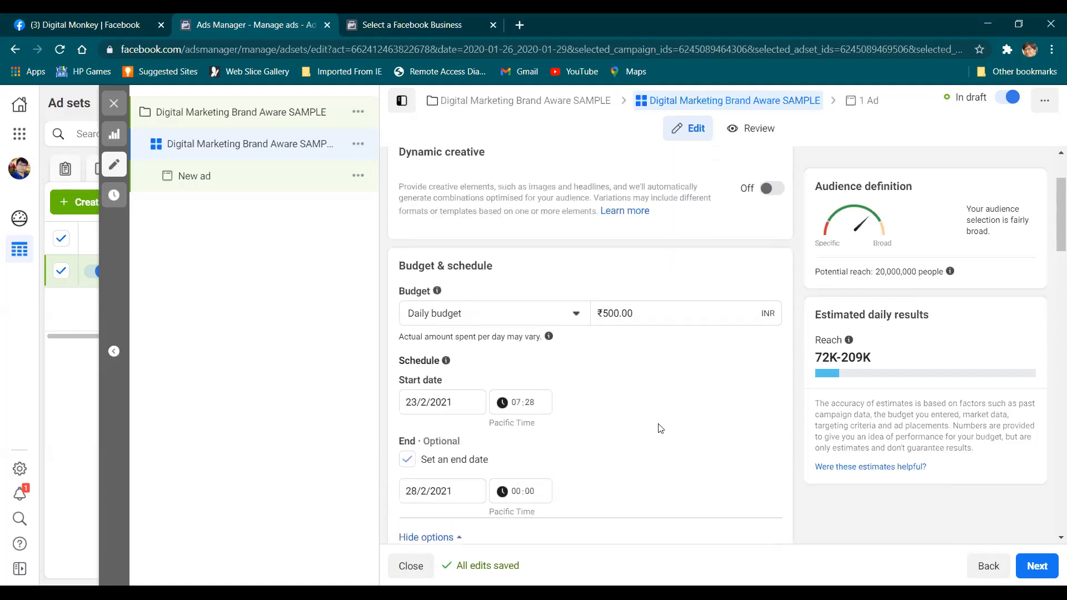
{"action": "scroll", "coordinate": [519, 281], "scroll_direction": "up", "scroll_amount": 5}
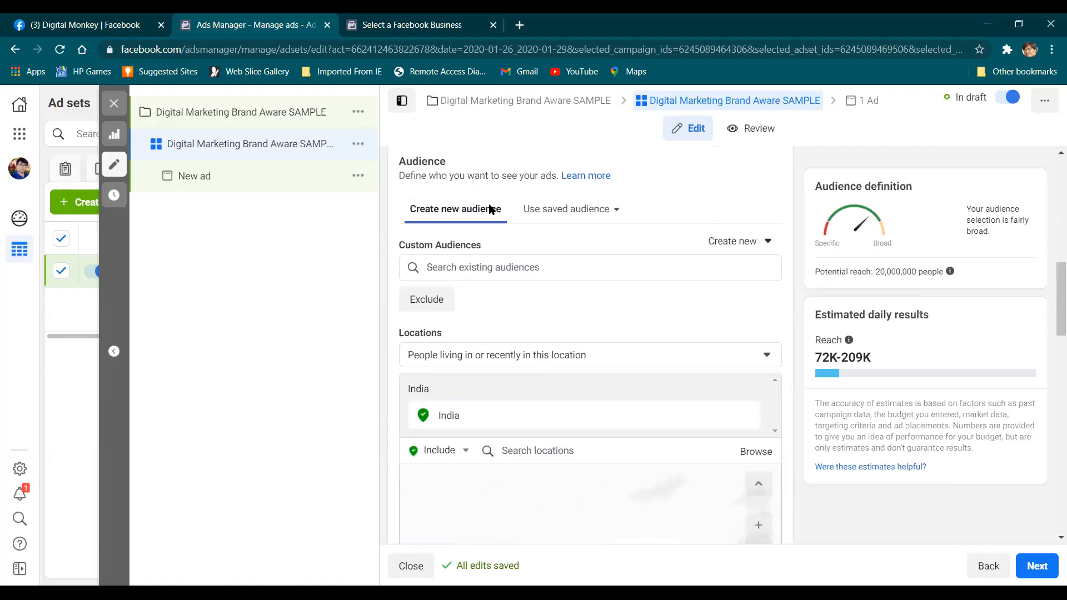
Step: Check the ad set's schedule and audience settings, close the targeting suggestions, and review the included field of study and interest entries
{"action": "scroll", "coordinate": [503, 244], "scroll_direction": "up", "scroll_amount": 7}
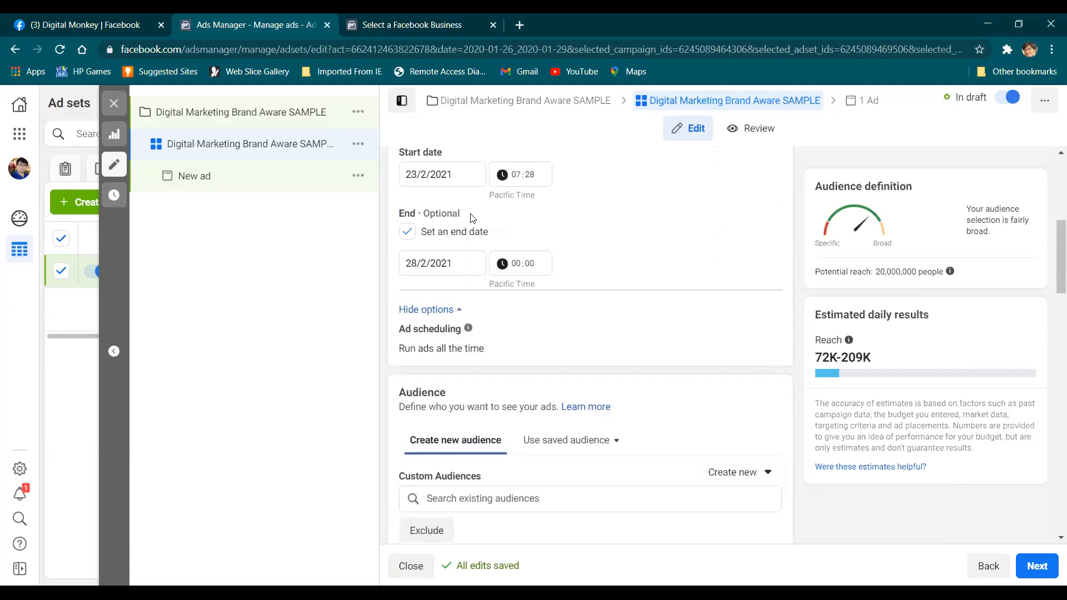
{"action": "scroll", "coordinate": [657, 303], "scroll_direction": "down", "scroll_amount": 15}
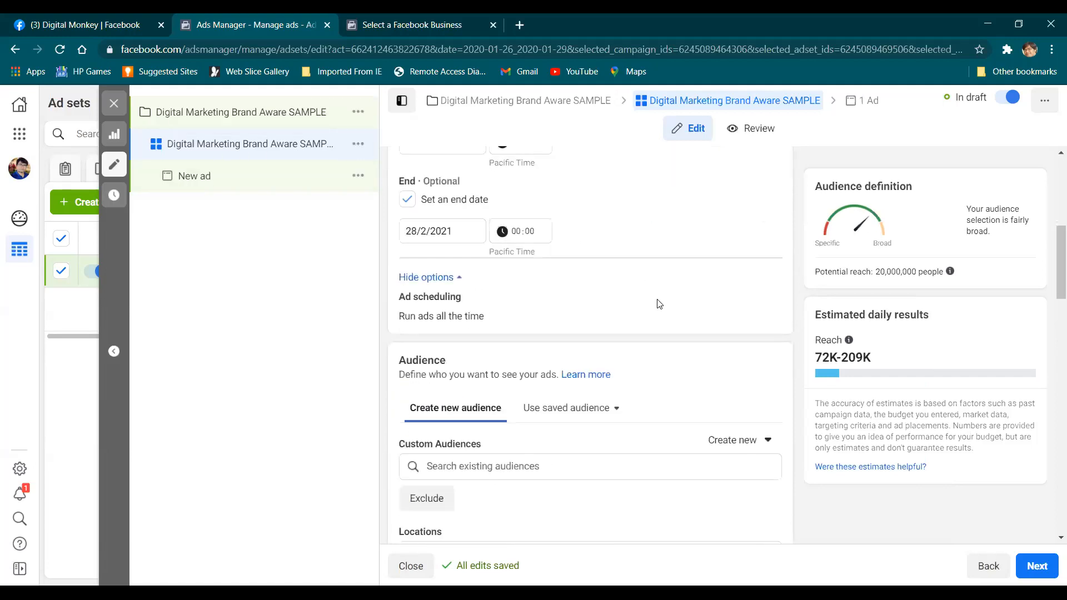
{"action": "scroll", "coordinate": [477, 434], "scroll_direction": "down", "scroll_amount": 1}
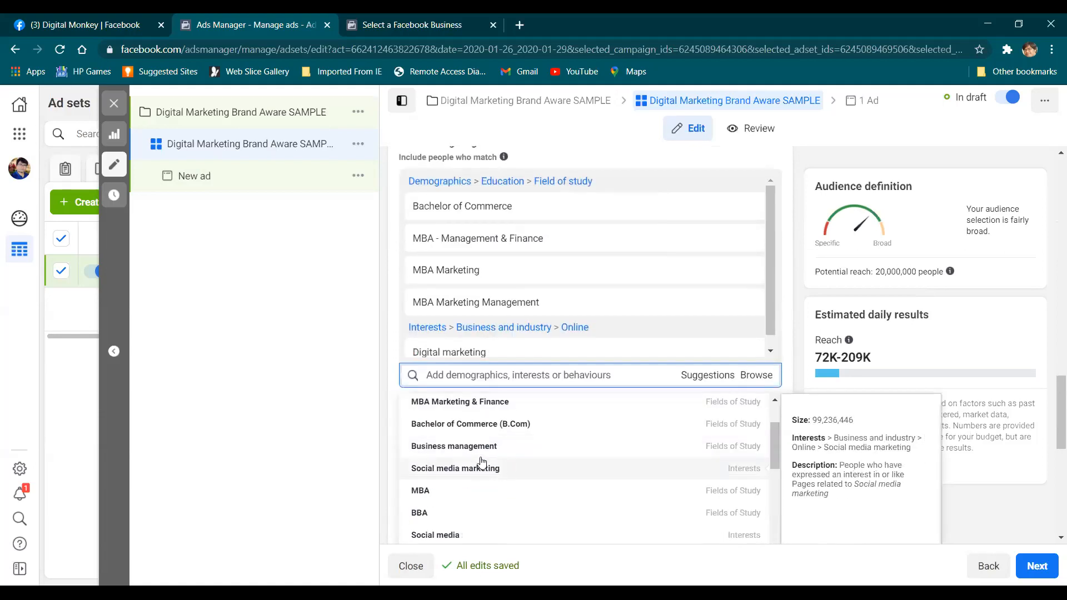
{"action": "scroll", "coordinate": [389, 424], "scroll_direction": "down", "scroll_amount": 3}
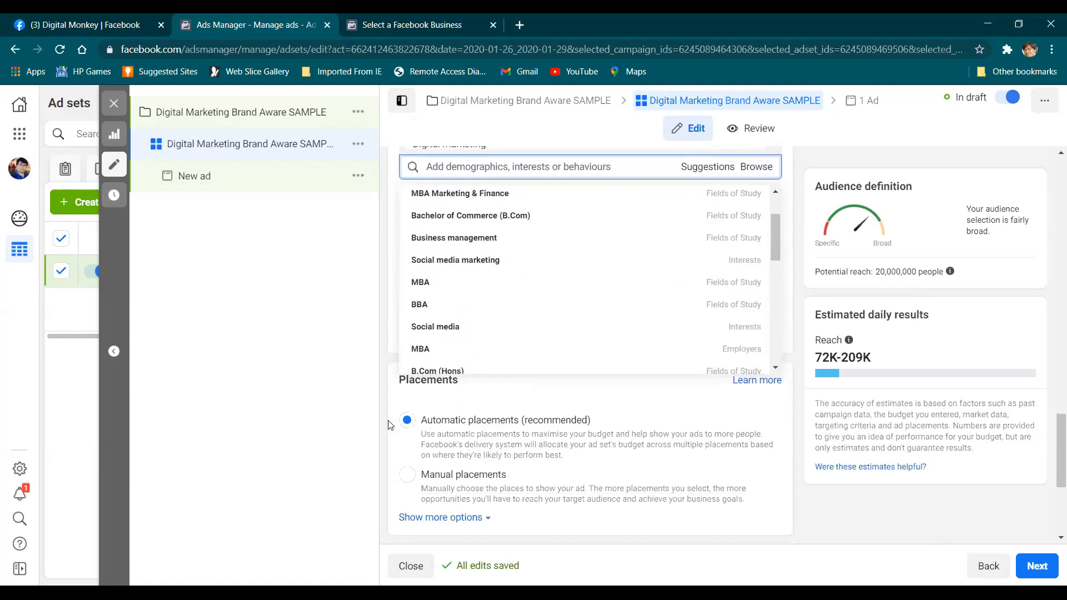
{"action": "left_click", "coordinate": [391, 364]}
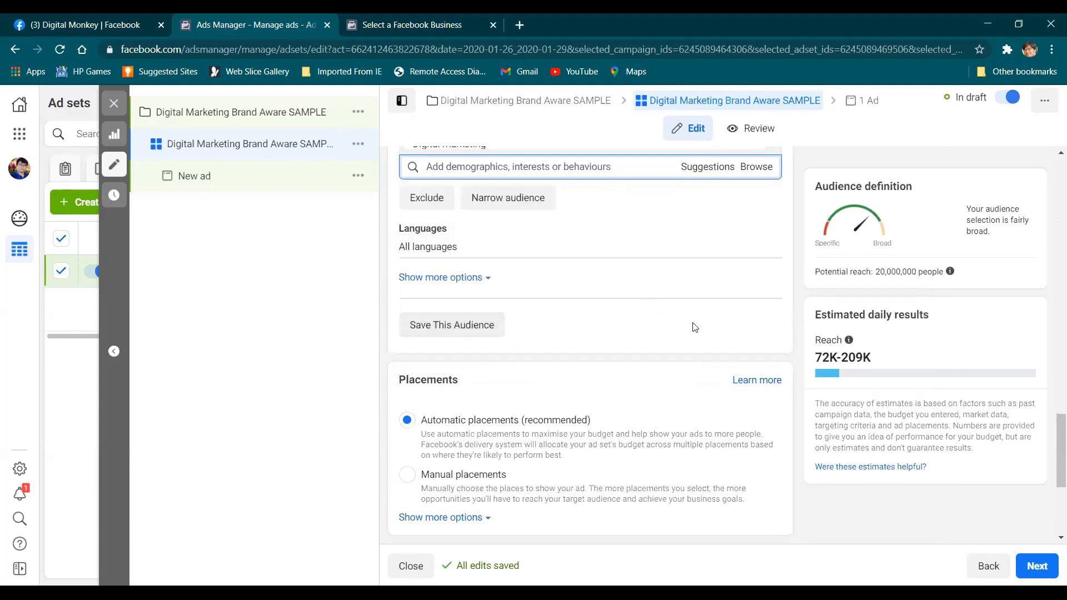
{"action": "scroll", "coordinate": [775, 331], "scroll_direction": "up", "scroll_amount": 1}
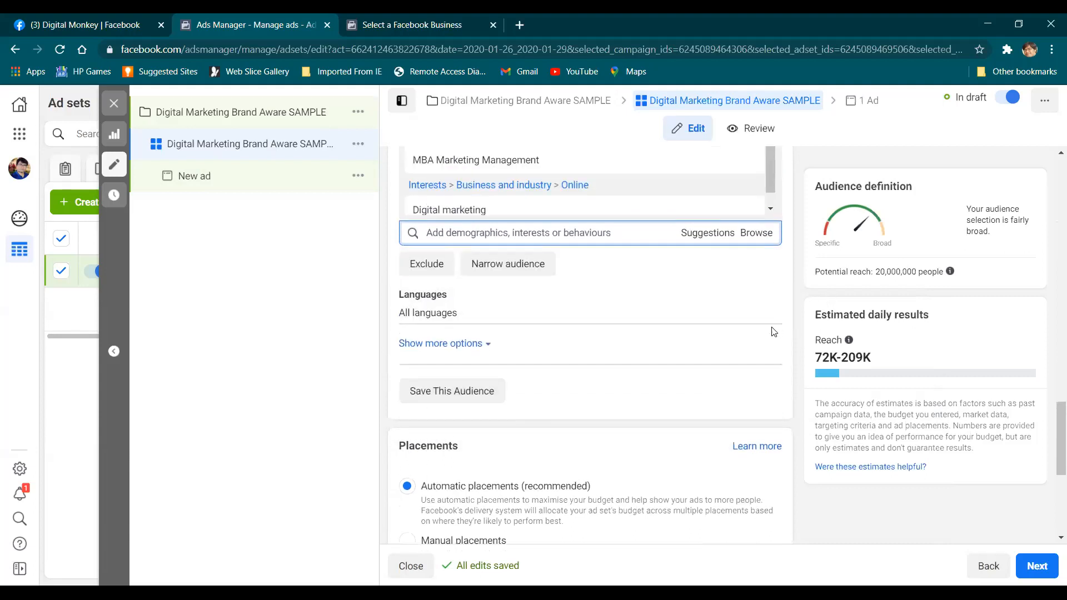
{"action": "scroll", "coordinate": [613, 296], "scroll_direction": "up", "scroll_amount": 2}
{"action": "mouse_move", "coordinate": [583, 280]}
{"action": "scroll", "coordinate": [582, 279], "scroll_direction": "up", "scroll_amount": 1}
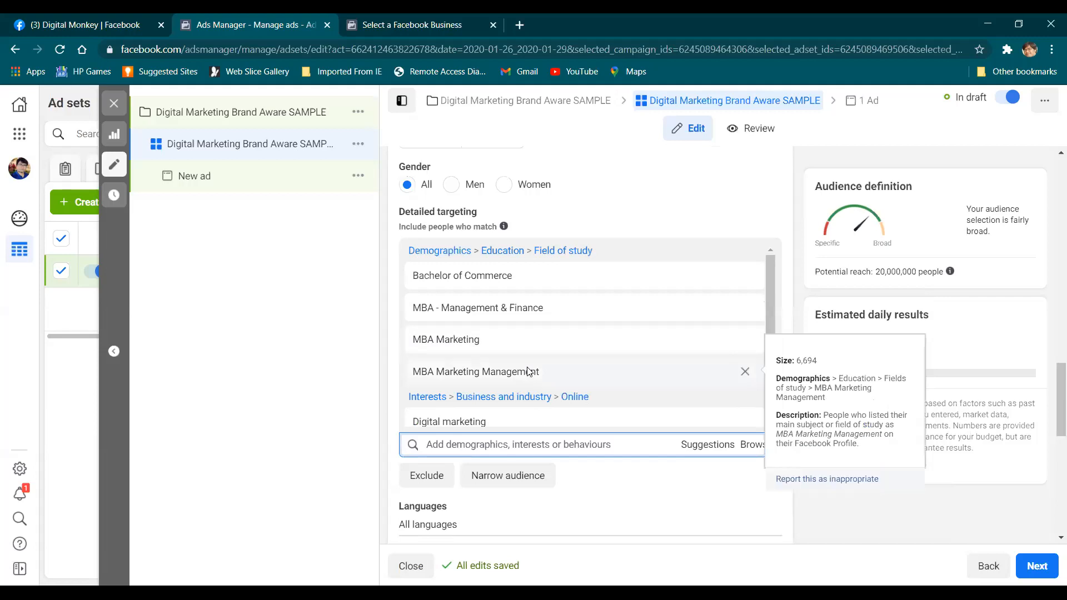
{"action": "scroll", "coordinate": [564, 368], "scroll_direction": "down", "scroll_amount": 1}
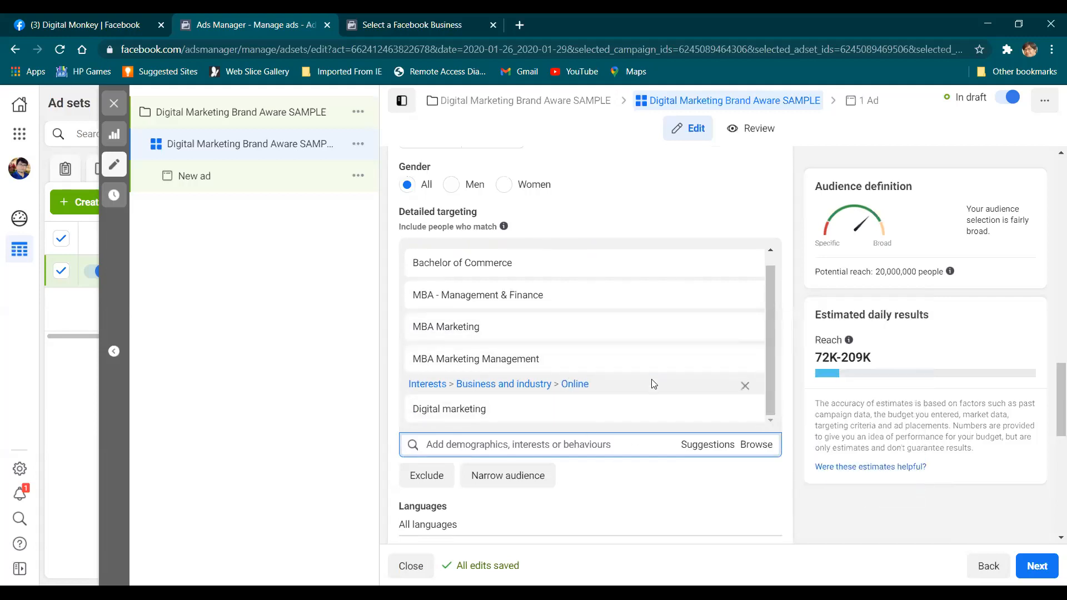
Step: Reopen the detailed targeting suggestions to compare them with the included entries and the Digital marketing interest, and close the list
{"action": "left_click", "coordinate": [698, 443]}
{"action": "scroll", "coordinate": [744, 453], "scroll_direction": "down", "scroll_amount": 1}
{"action": "scroll", "coordinate": [744, 452], "scroll_direction": "down", "scroll_amount": 3}
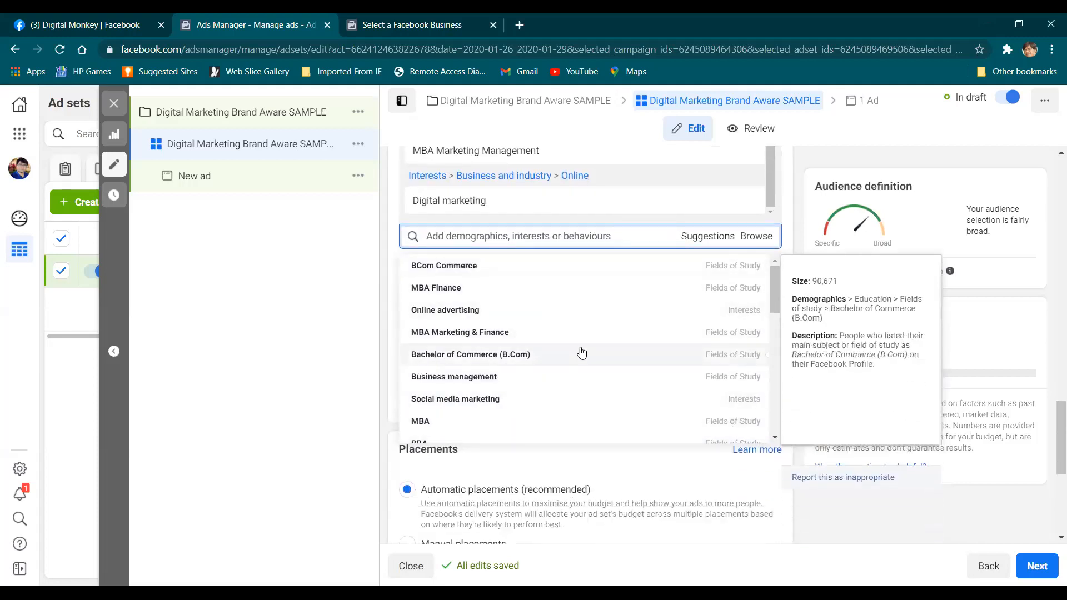
{"action": "scroll", "coordinate": [609, 362], "scroll_direction": "up", "scroll_amount": 4}
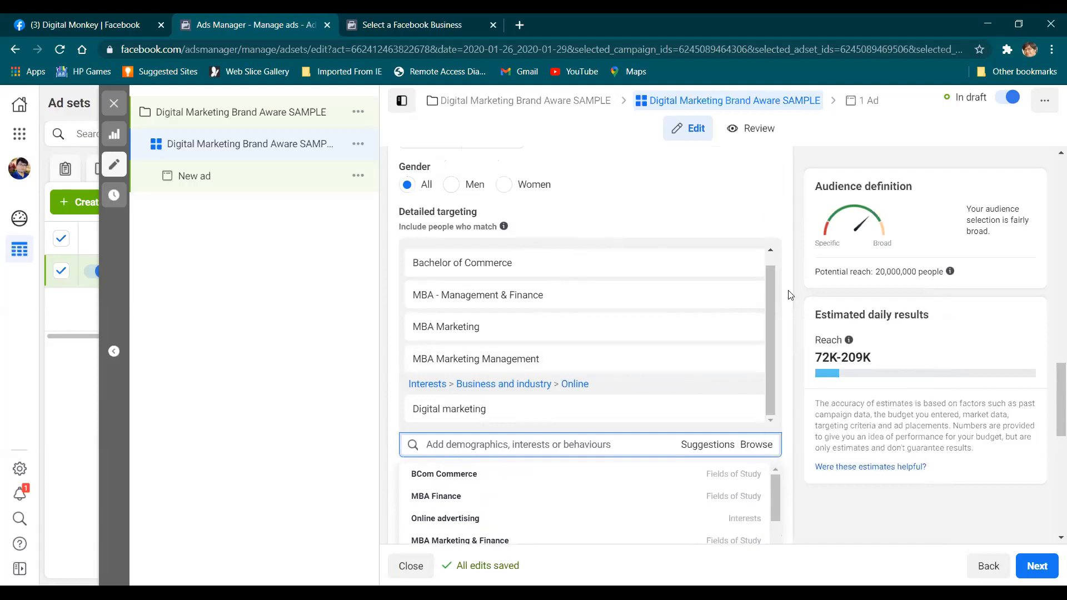
{"action": "scroll", "coordinate": [790, 294], "scroll_direction": "down", "scroll_amount": 5}
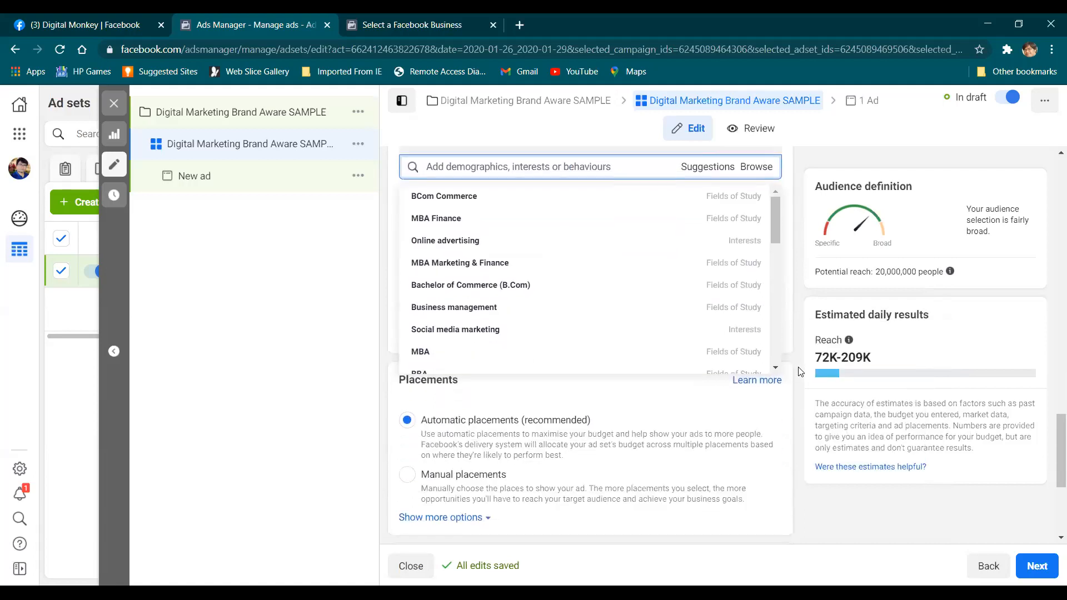
{"action": "scroll", "coordinate": [798, 369], "scroll_direction": "down", "scroll_amount": 1}
{"action": "scroll", "coordinate": [527, 295], "scroll_direction": "up", "scroll_amount": 4}
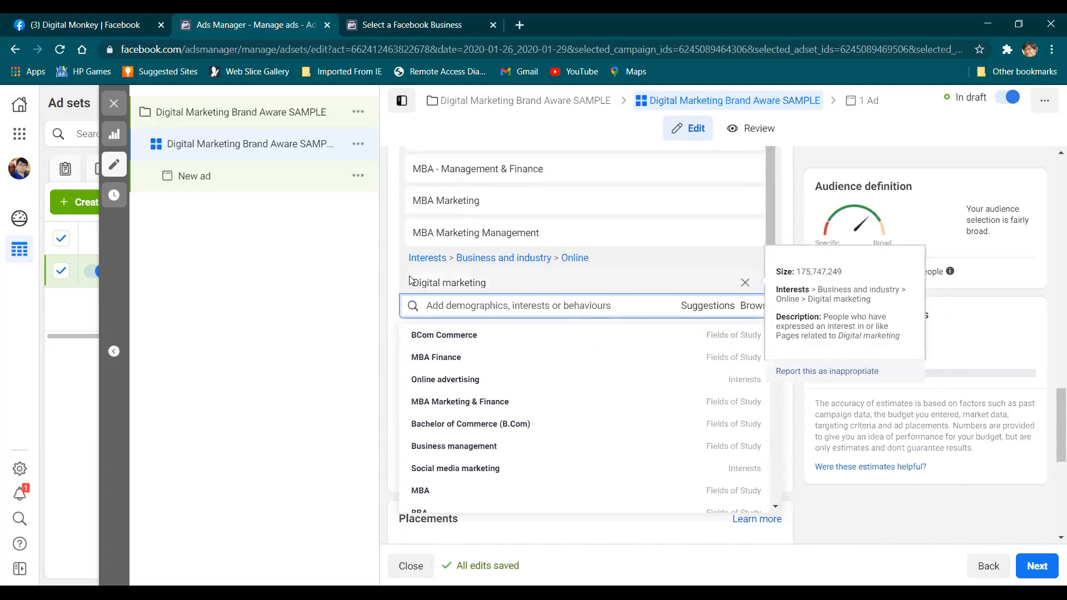
{"action": "scroll", "coordinate": [390, 263], "scroll_direction": "up", "scroll_amount": 1}
{"action": "left_click", "coordinate": [390, 263]}
{"action": "scroll", "coordinate": [586, 300], "scroll_direction": "up", "scroll_amount": 3}
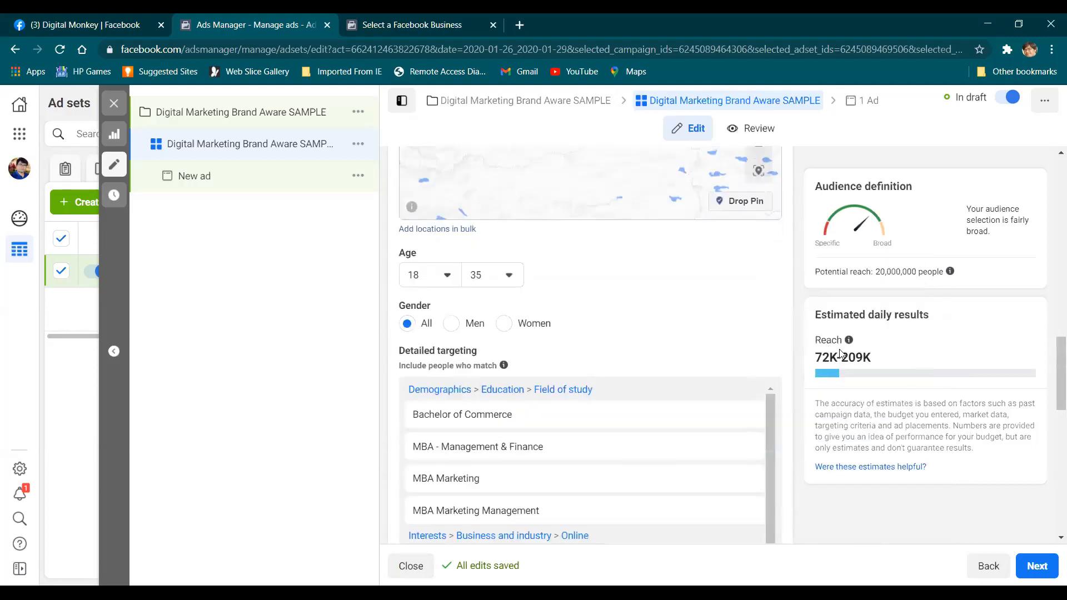
Step: Examine the estimated daily reach and read the note on the accuracy of the estimates
{"action": "mouse_move", "coordinate": [845, 345]}
{"action": "scroll", "coordinate": [877, 350], "scroll_direction": "down", "scroll_amount": 2}
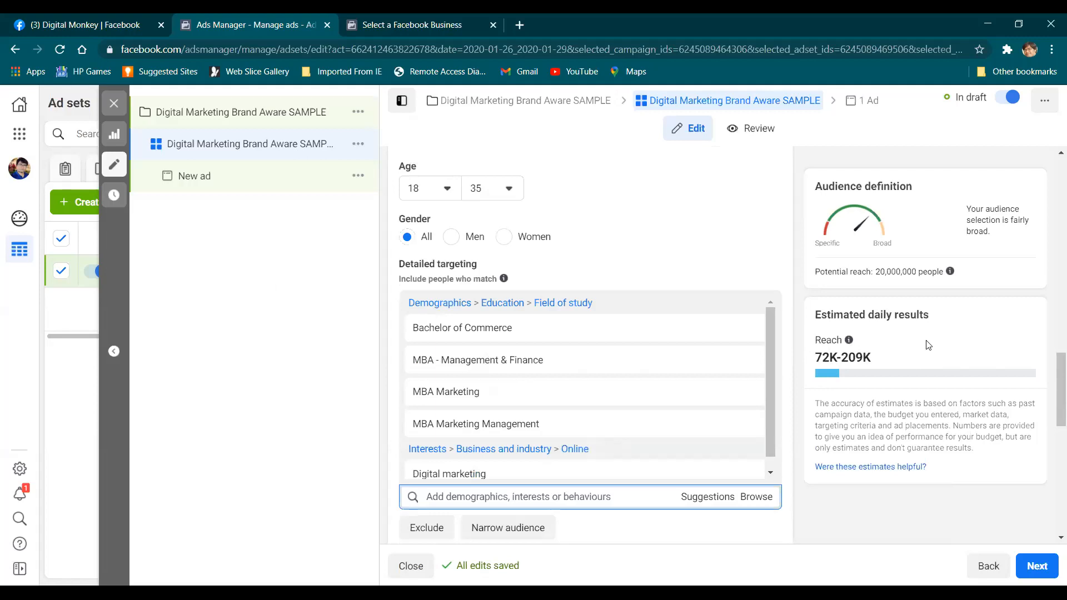
{"action": "scroll", "coordinate": [929, 346], "scroll_direction": "down", "scroll_amount": 3}
{"action": "scroll", "coordinate": [909, 502], "scroll_direction": "down", "scroll_amount": 3}
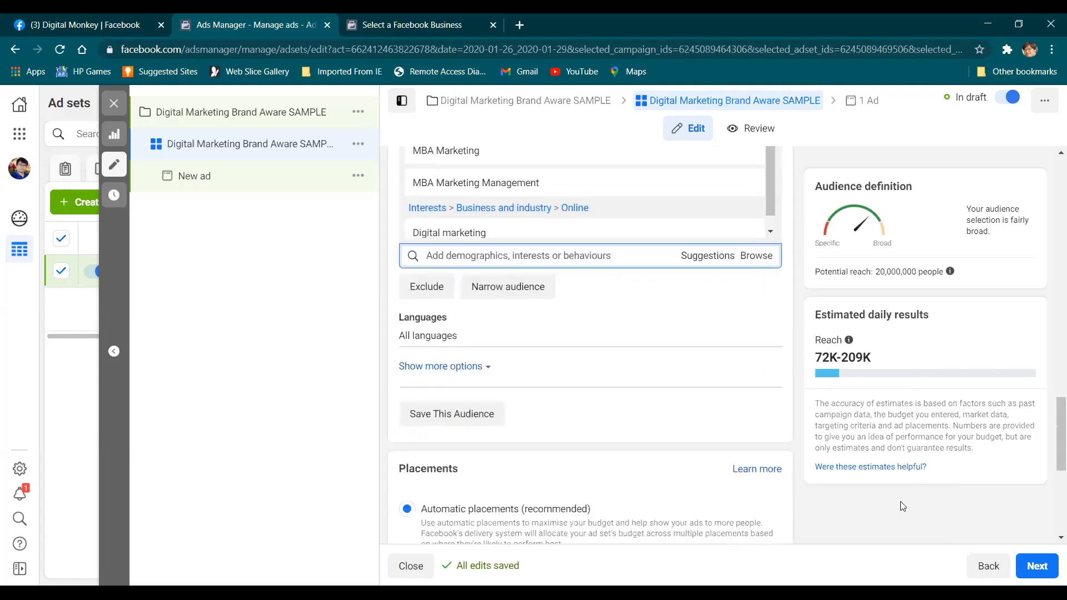
{"action": "left_click_drag", "start_coordinate": [815, 403], "coordinate": [990, 453]}
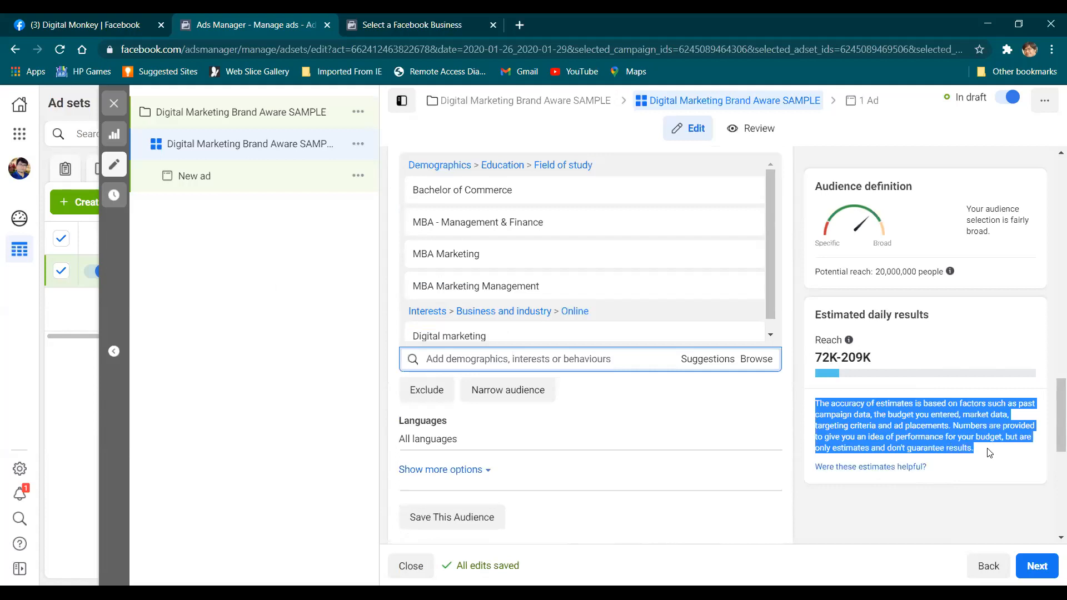
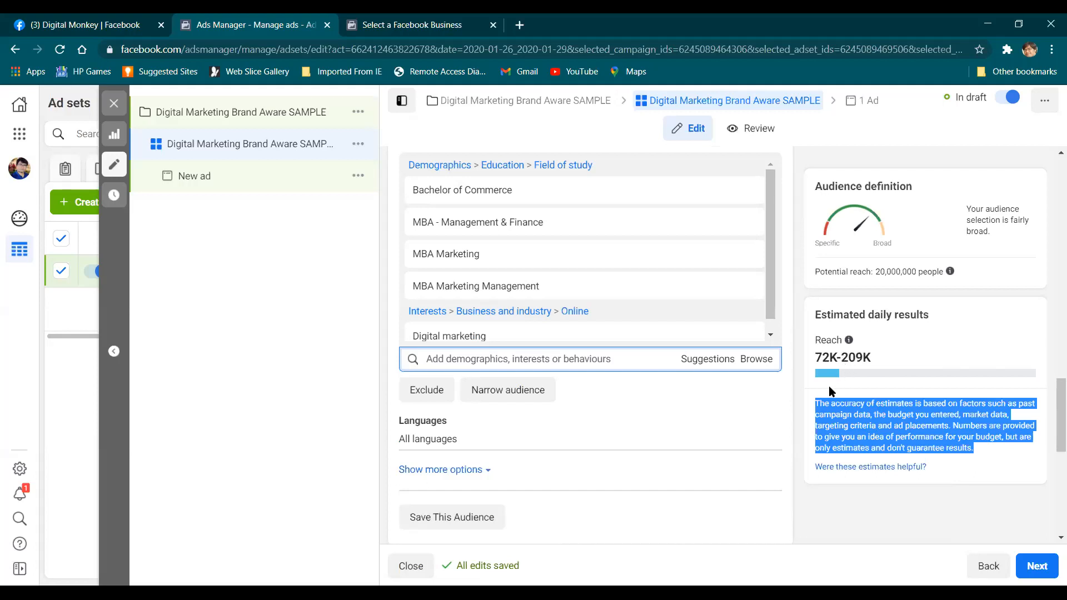
{"action": "left_click", "coordinate": [886, 391]}
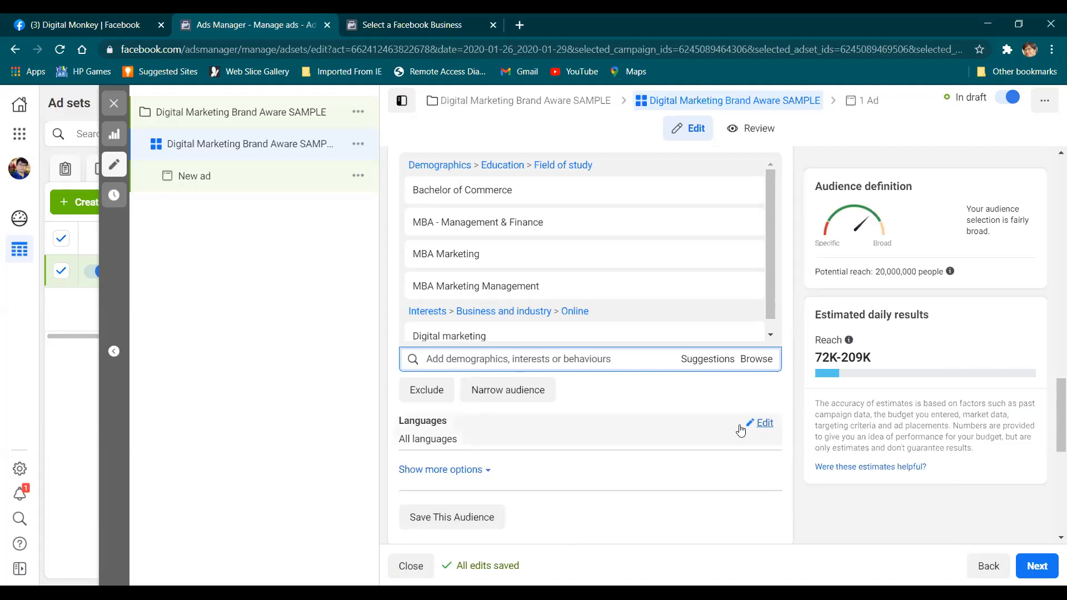
Step: Check the ad set's daily budget amount and budget type against the estimated daily results
{"action": "scroll", "coordinate": [677, 381], "scroll_direction": "up", "scroll_amount": 13}
{"action": "scroll", "coordinate": [875, 353], "scroll_direction": "up", "scroll_amount": 6}
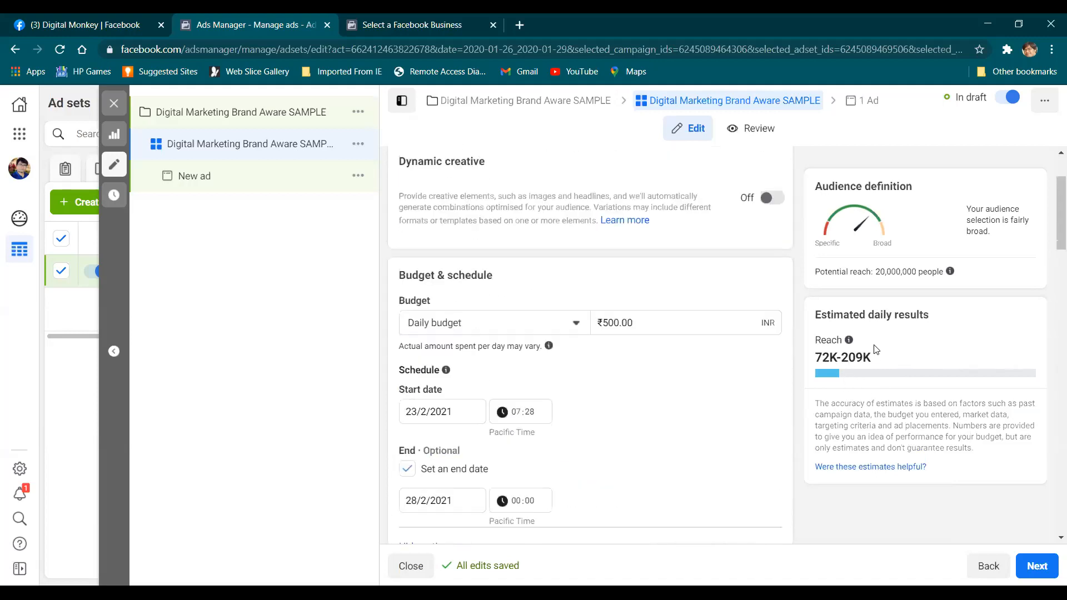
{"action": "left_click", "coordinate": [612, 323]}
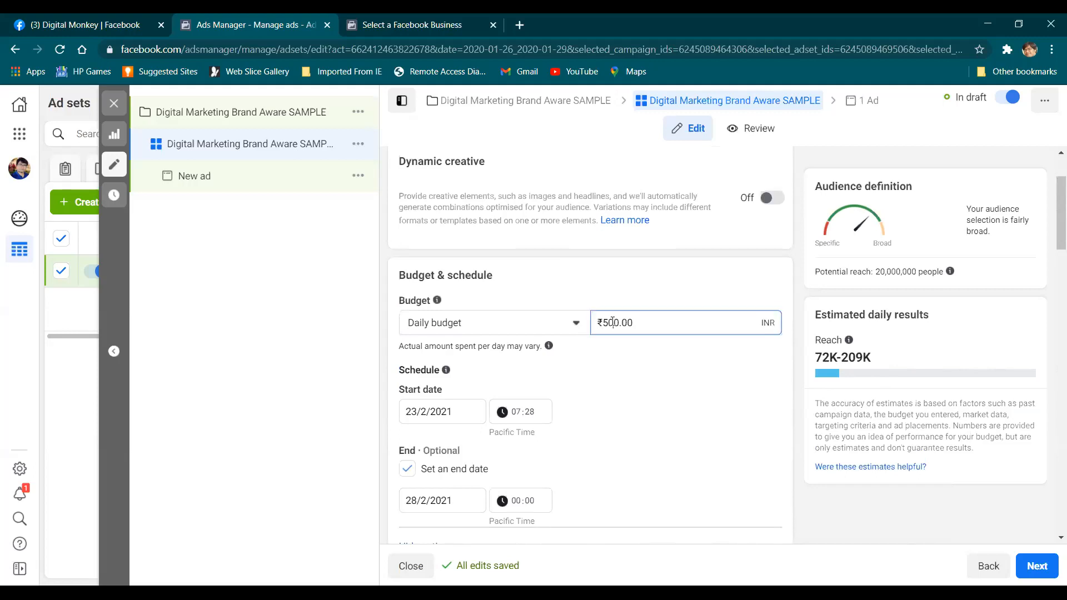
{"action": "left_click", "coordinate": [482, 328]}
{"action": "left_click", "coordinate": [480, 328]}
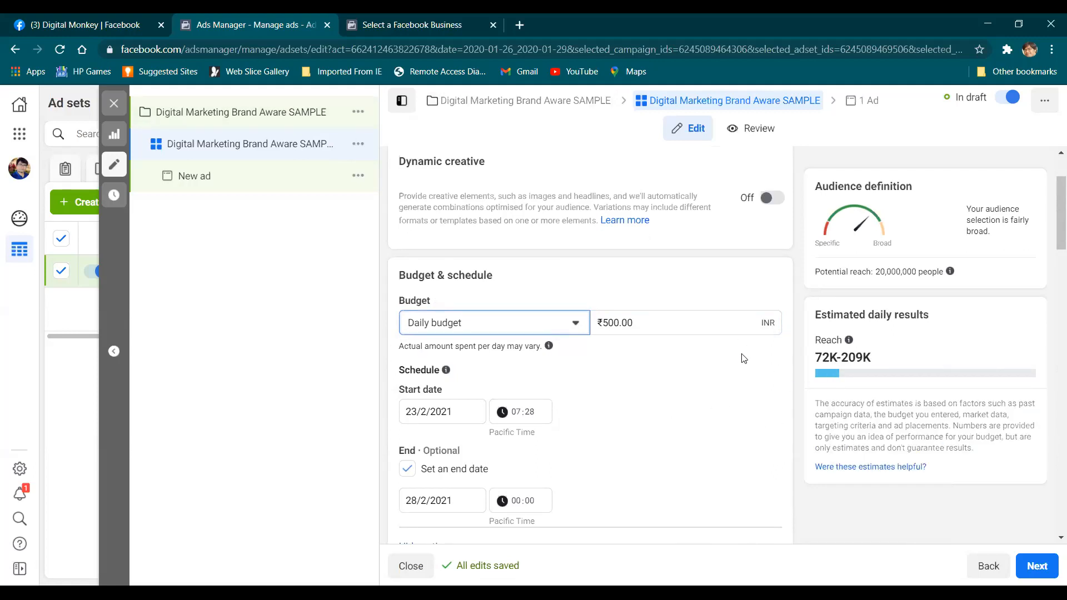
{"action": "mouse_move", "coordinate": [560, 352]}
Step: Review the ad set from its name, budget and schedule through the location settings to the detailed targeting
{"action": "scroll", "coordinate": [753, 422], "scroll_direction": "down", "scroll_amount": 3}
{"action": "scroll", "coordinate": [484, 290], "scroll_direction": "up", "scroll_amount": 3}
{"action": "scroll", "coordinate": [843, 379], "scroll_direction": "down", "scroll_amount": 3}
{"action": "scroll", "coordinate": [763, 369], "scroll_direction": "down", "scroll_amount": 5}
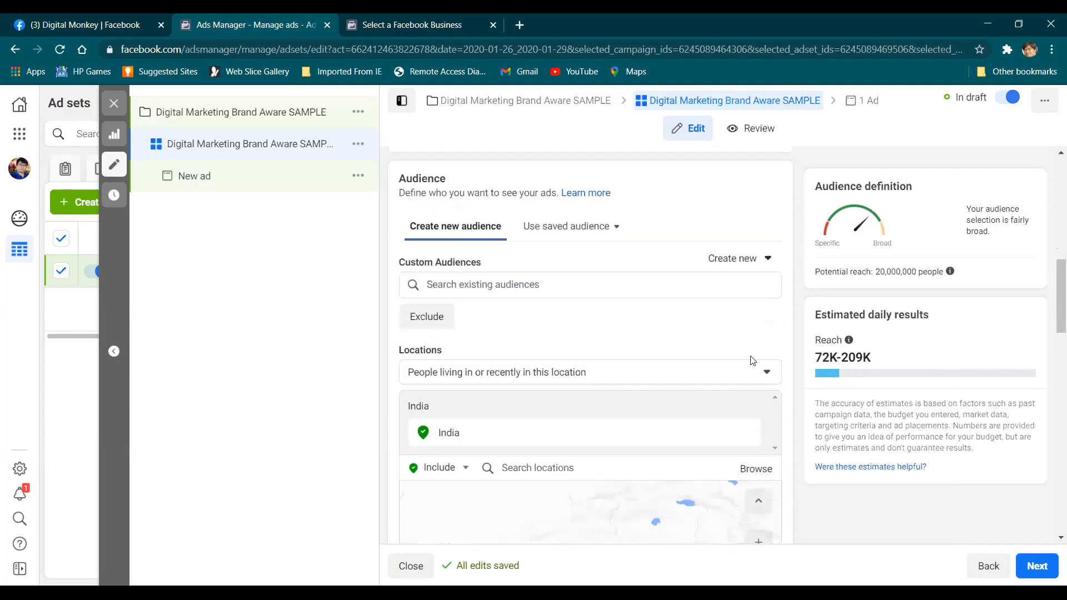
{"action": "scroll", "coordinate": [678, 378], "scroll_direction": "up", "scroll_amount": 1}
{"action": "scroll", "coordinate": [673, 383], "scroll_direction": "up", "scroll_amount": 7}
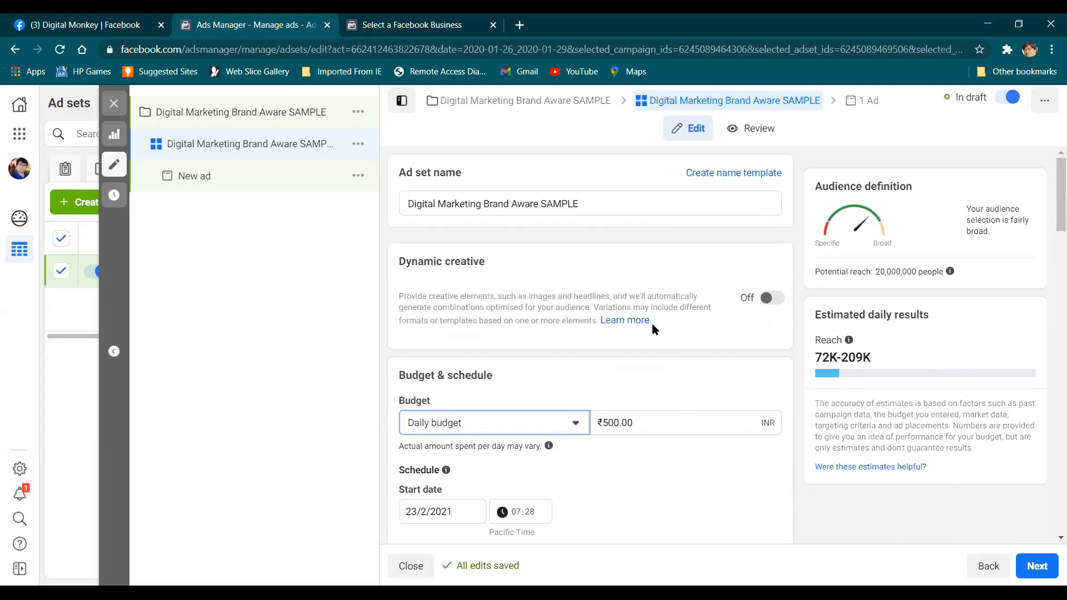
{"action": "scroll", "coordinate": [681, 356], "scroll_direction": "down", "scroll_amount": 6}
{"action": "scroll", "coordinate": [687, 367], "scroll_direction": "down", "scroll_amount": 6}
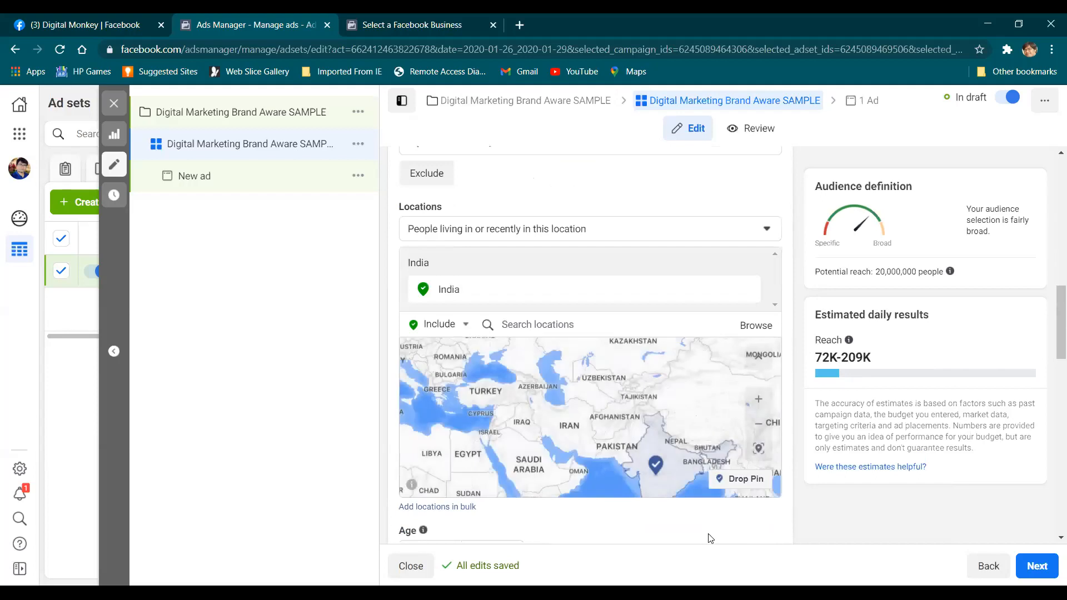
{"action": "scroll", "coordinate": [683, 361], "scroll_direction": "down", "scroll_amount": 10}
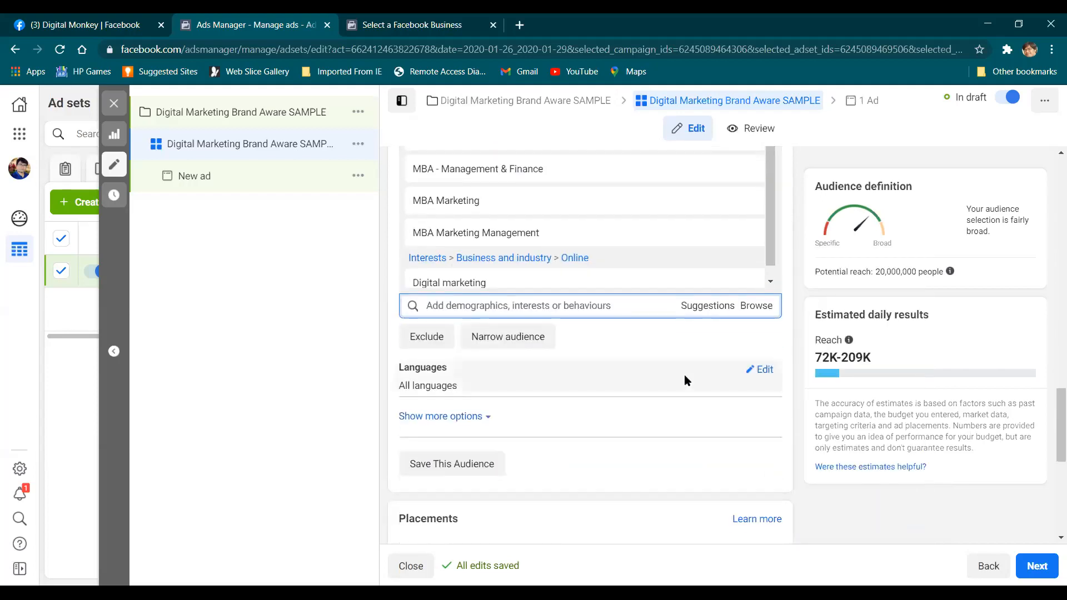
Step: Open the exclusion criteria for detailed targeting and view their explanation, trying the additional narrowing condition and removing it again
{"action": "left_click", "coordinate": [515, 346]}
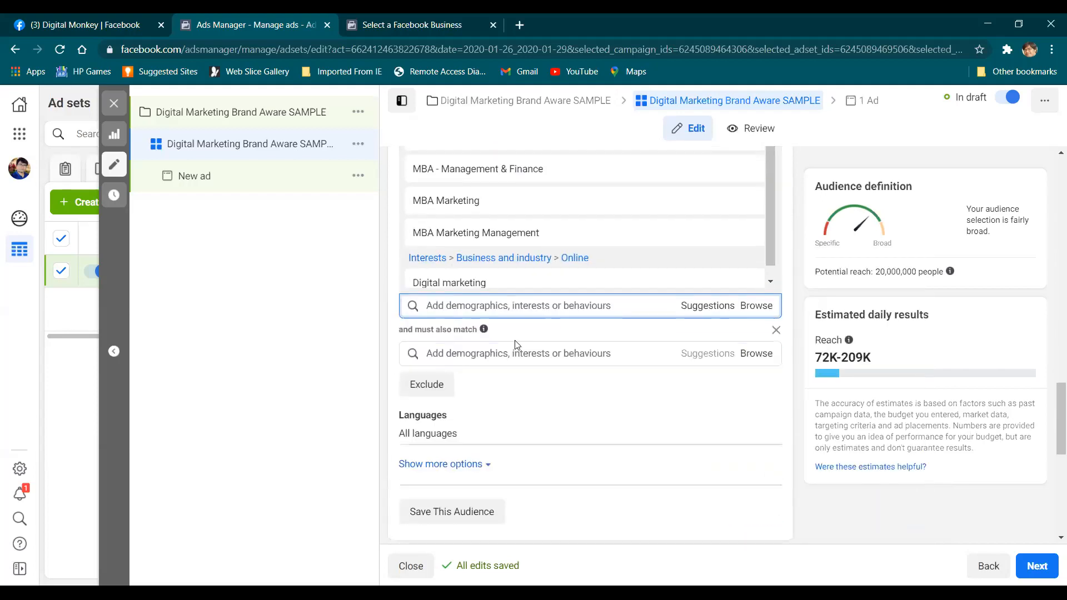
{"action": "left_click", "coordinate": [776, 331]}
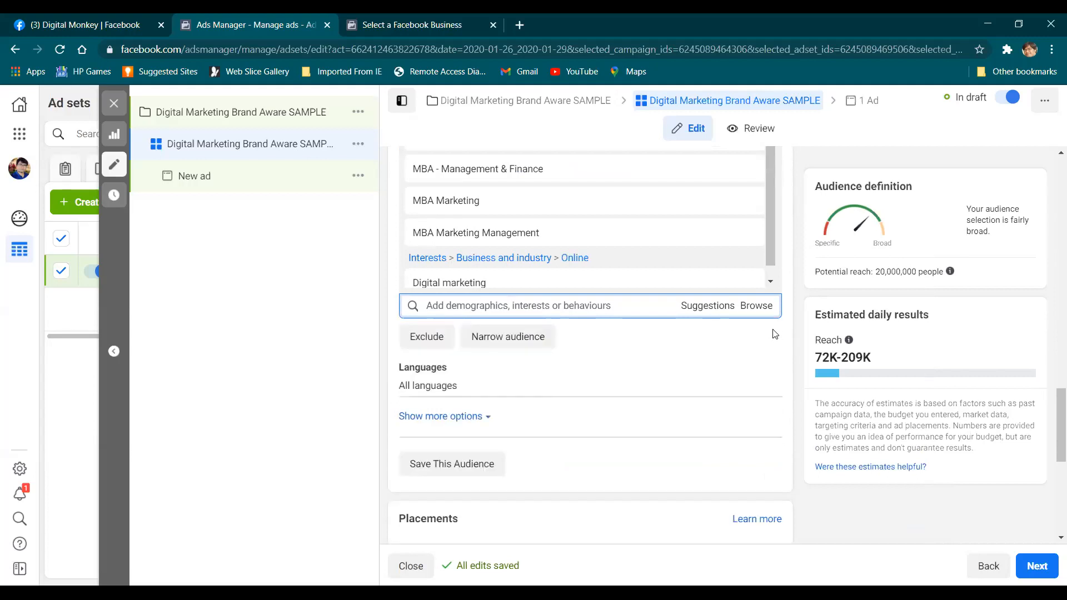
{"action": "left_click", "coordinate": [421, 336]}
{"action": "left_click", "coordinate": [468, 383]}
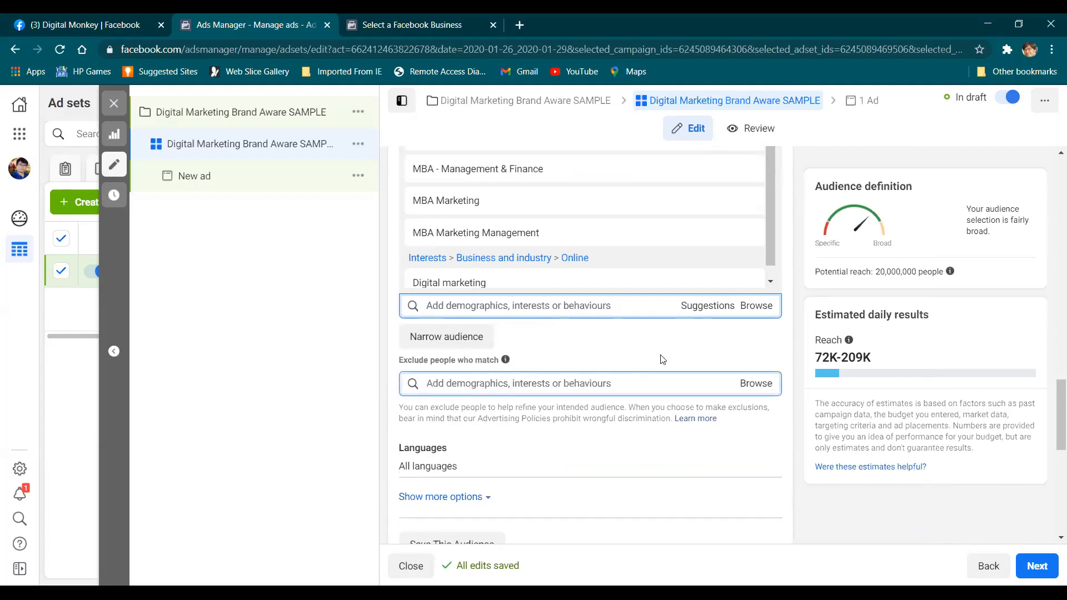
{"action": "mouse_move", "coordinate": [506, 359]}
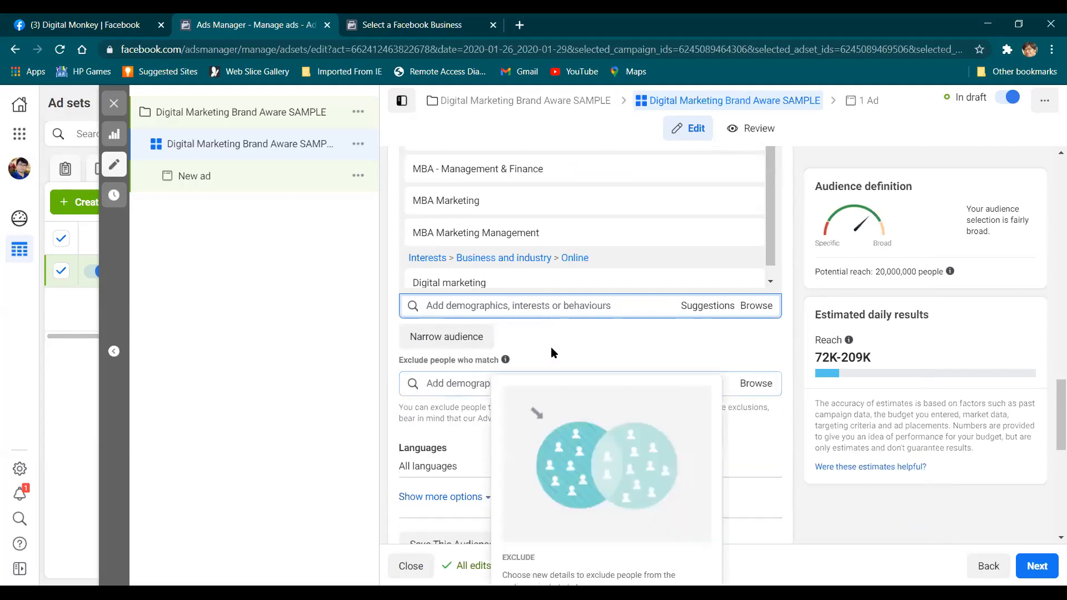
{"action": "left_click", "coordinate": [476, 337]}
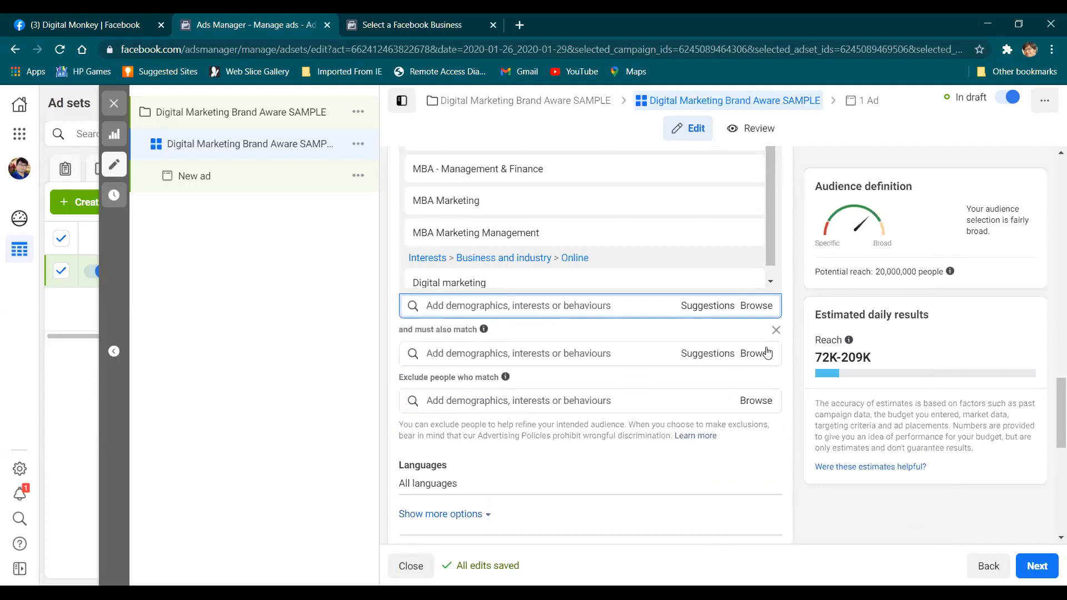
{"action": "left_click", "coordinate": [774, 331]}
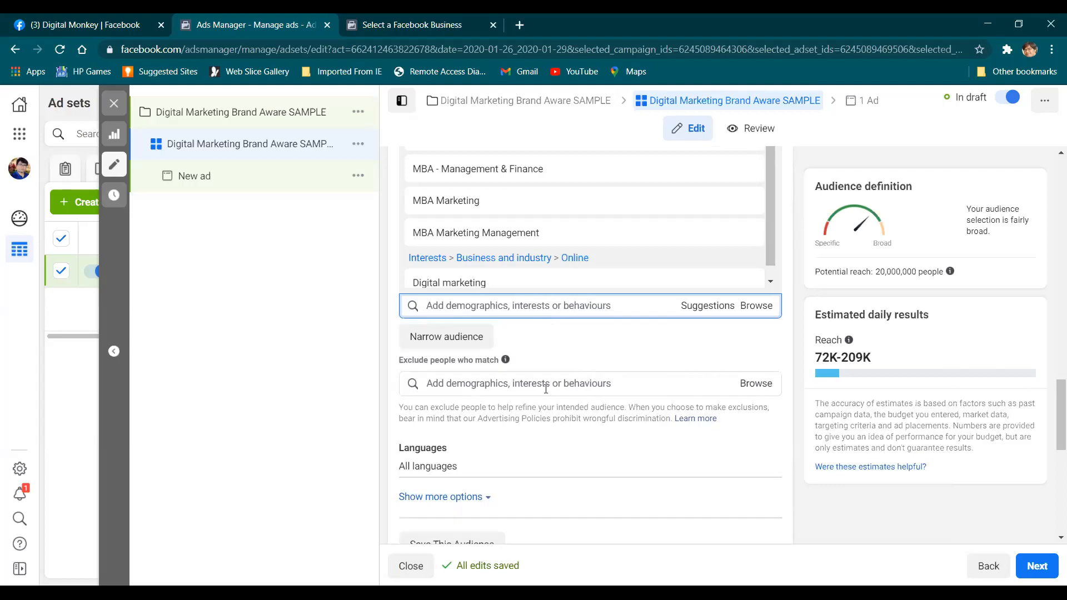
Step: Open the audience's language targeting for editing and expand the additional options to reveal the connections setting
{"action": "scroll", "coordinate": [574, 414], "scroll_direction": "down", "scroll_amount": 3}
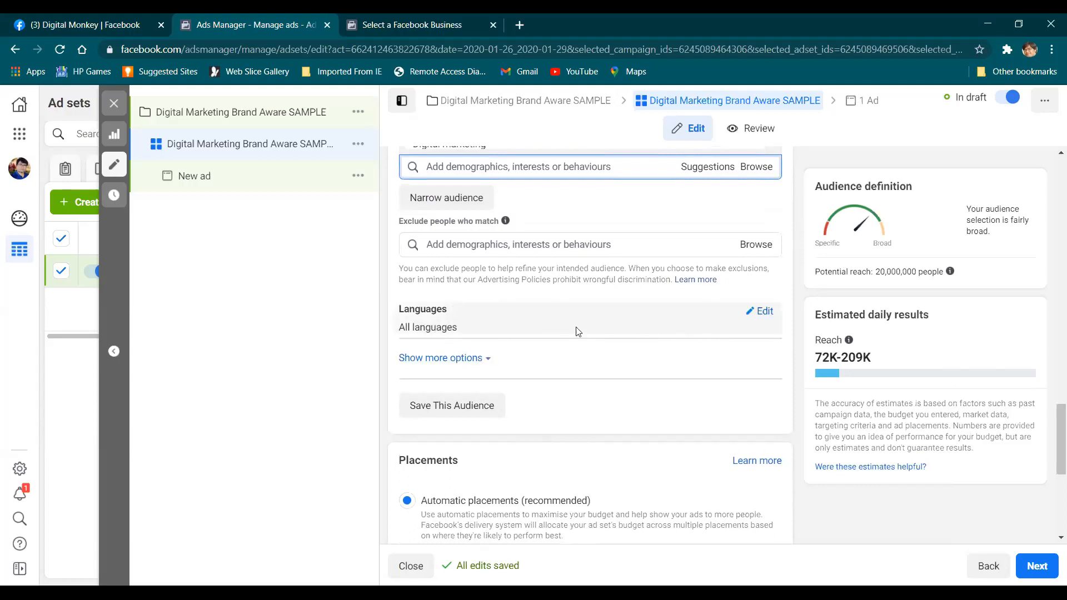
{"action": "left_click", "coordinate": [760, 311]}
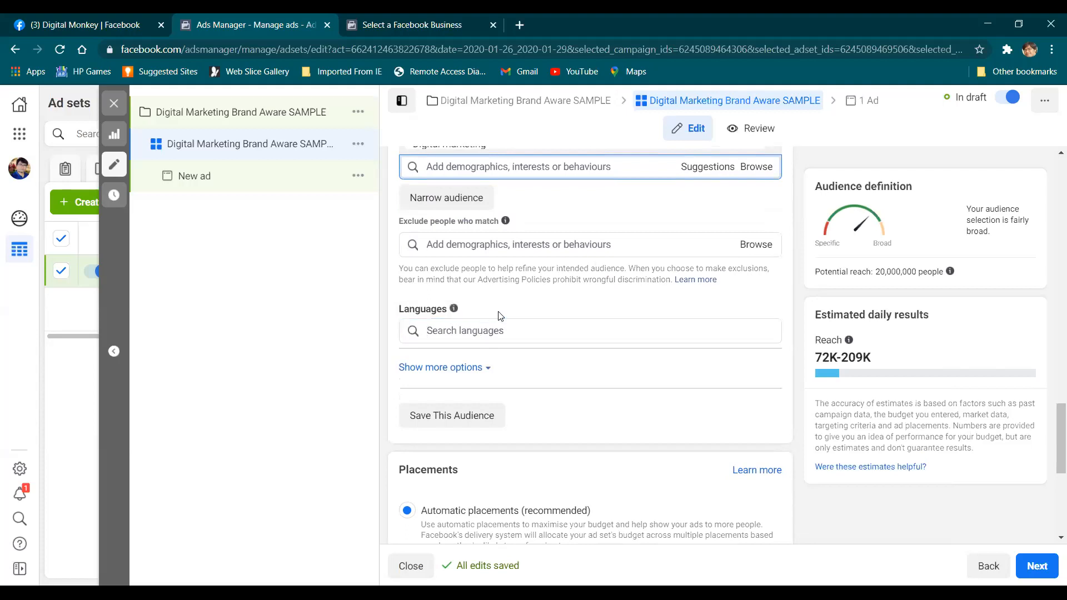
{"action": "left_click", "coordinate": [488, 369]}
{"action": "mouse_move", "coordinate": [450, 405]}
{"action": "left_click", "coordinate": [760, 395]}
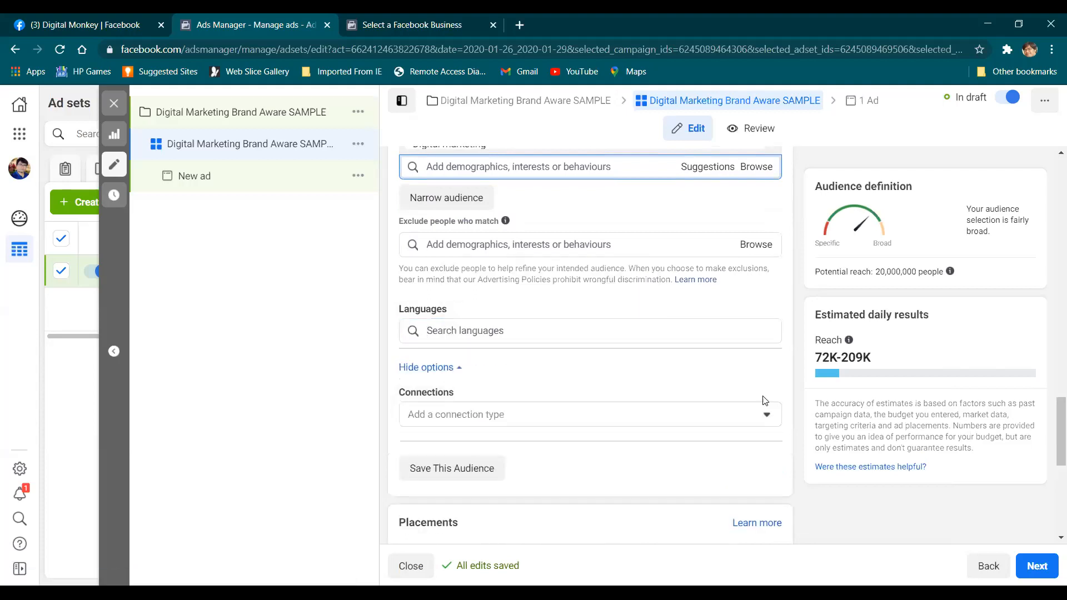
Step: Examine the available connection types for Facebook Pages, apps and events, leaving the connection type unselected
{"action": "left_click", "coordinate": [707, 418]}
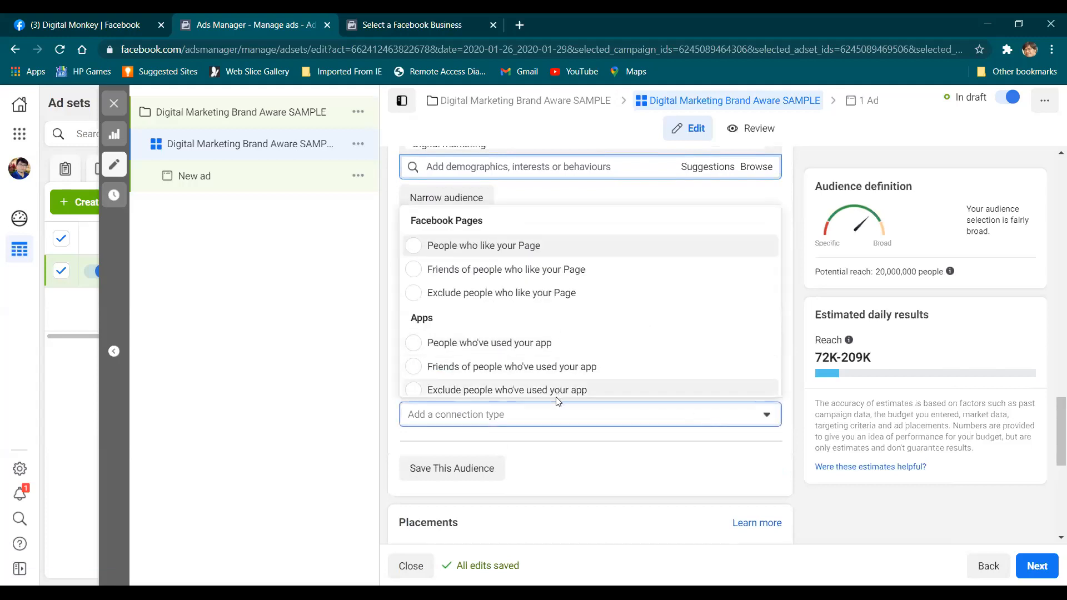
{"action": "scroll", "coordinate": [529, 346], "scroll_direction": "down", "scroll_amount": 2}
{"action": "scroll", "coordinate": [528, 345], "scroll_direction": "up", "scroll_amount": 2}
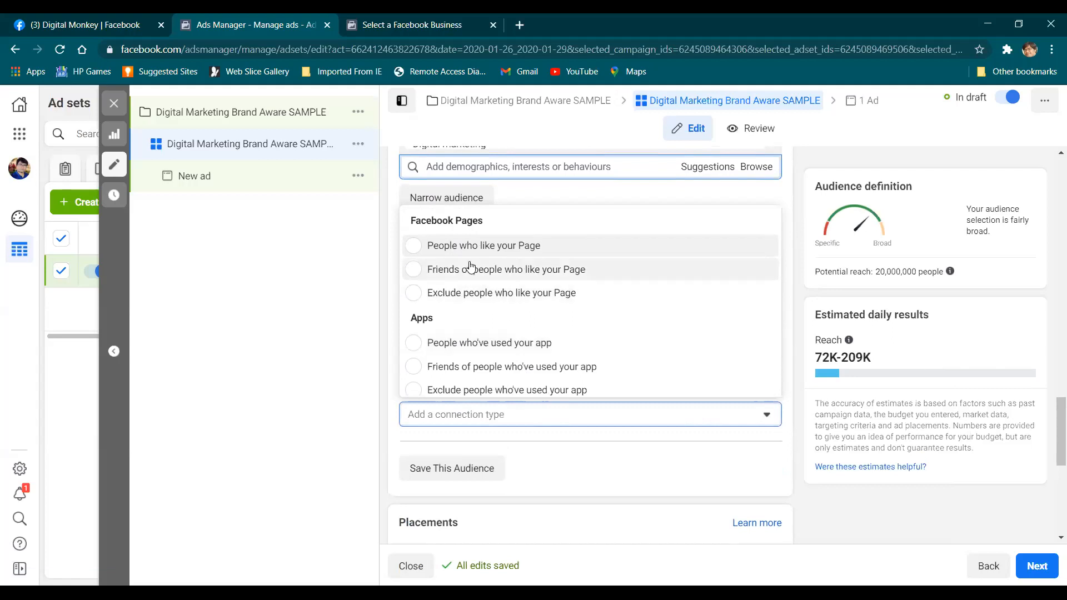
{"action": "scroll", "coordinate": [504, 342], "scroll_direction": "down", "scroll_amount": 2}
{"action": "scroll", "coordinate": [504, 341], "scroll_direction": "down", "scroll_amount": 1}
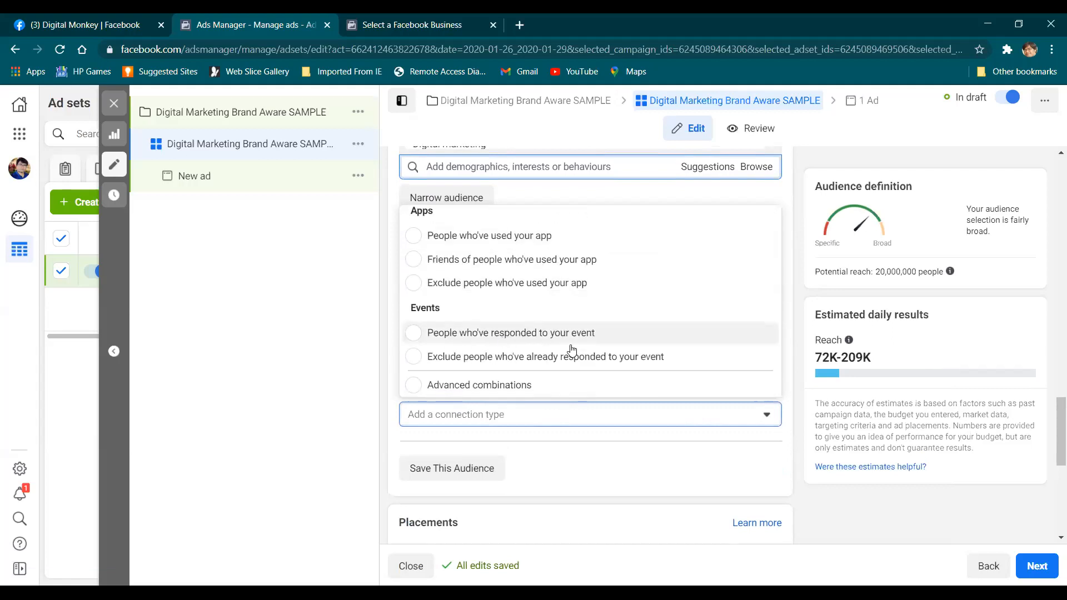
{"action": "left_click", "coordinate": [568, 415]}
{"action": "left_click", "coordinate": [568, 415]}
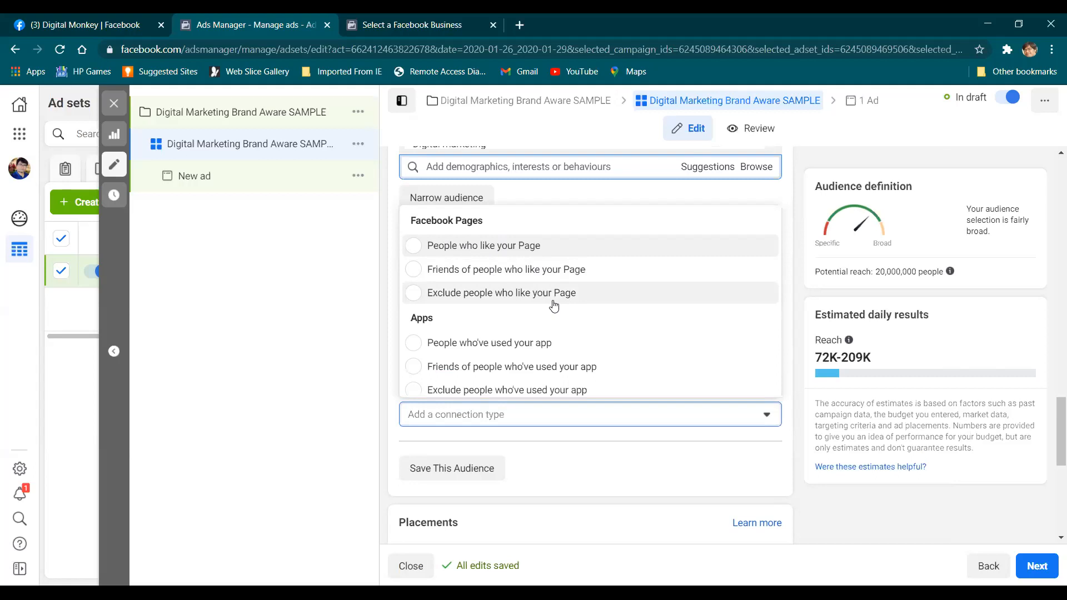
{"action": "scroll", "coordinate": [556, 311], "scroll_direction": "down", "scroll_amount": 2}
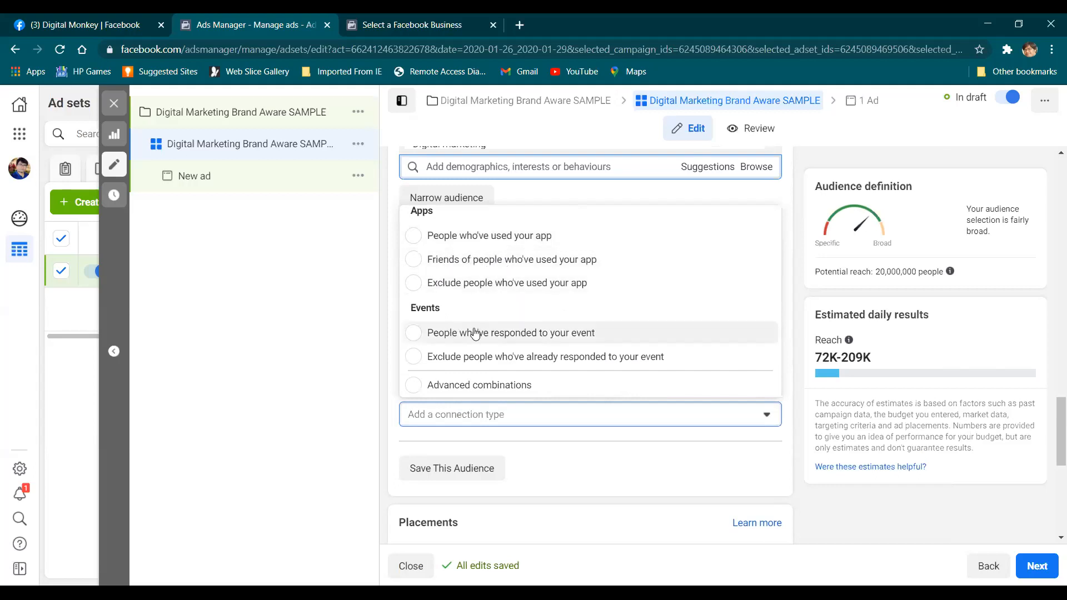
{"action": "left_click", "coordinate": [624, 453]}
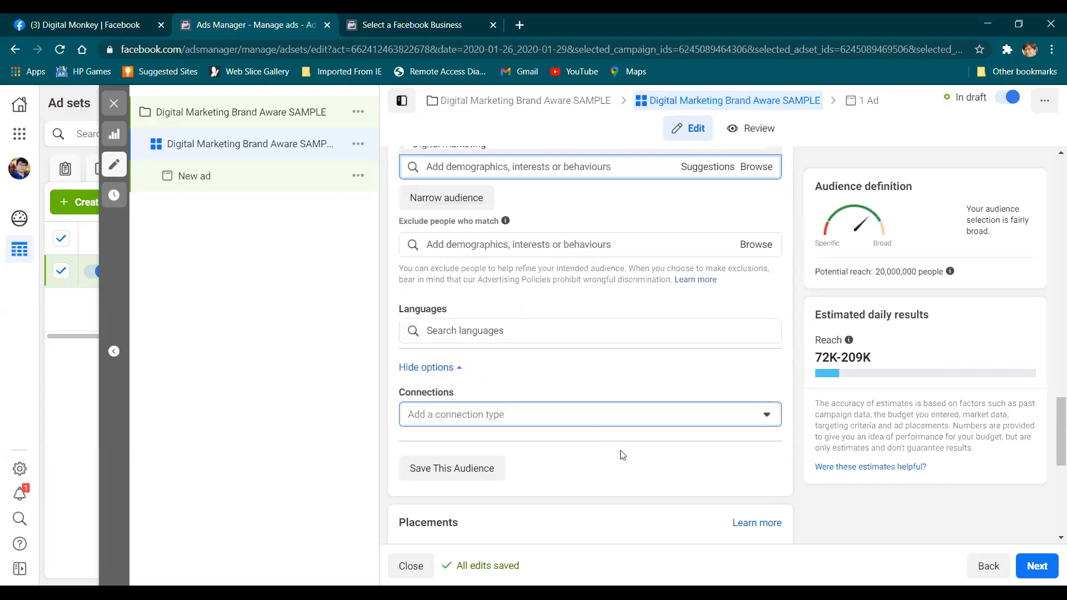
{"action": "left_click", "coordinate": [602, 419]}
{"action": "left_click", "coordinate": [672, 450]}
Step: View the audience summary in the Save audience dialog without saving it, and open the list of saved audiences
{"action": "scroll", "coordinate": [663, 456], "scroll_direction": "down", "scroll_amount": 2}
{"action": "scroll", "coordinate": [554, 417], "scroll_direction": "up", "scroll_amount": 2}
{"action": "left_click", "coordinate": [484, 470]}
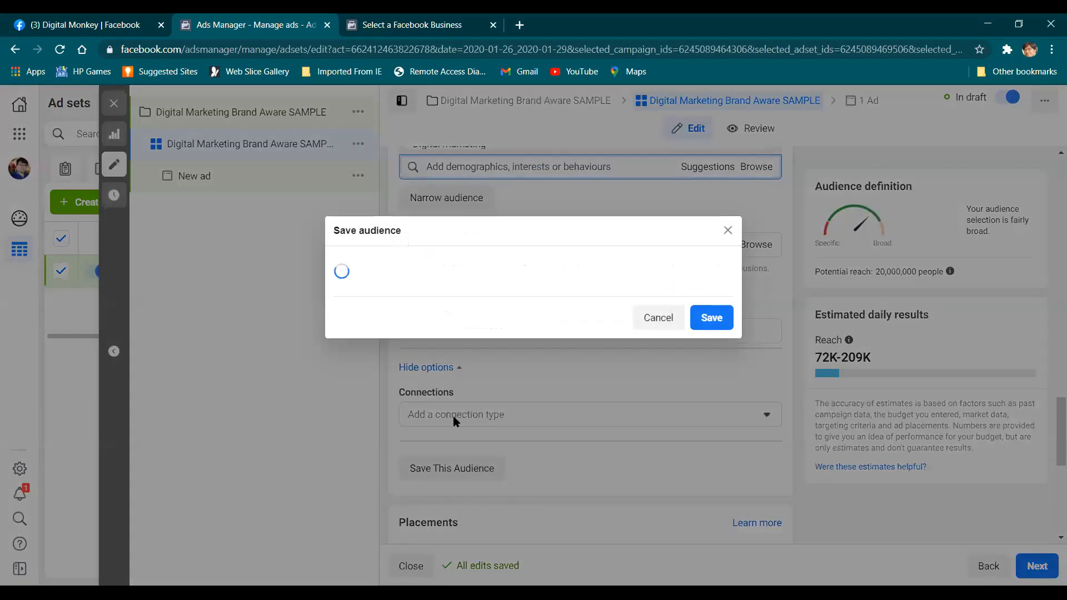
{"action": "left_click_drag", "start_coordinate": [511, 249], "coordinate": [445, 250]}
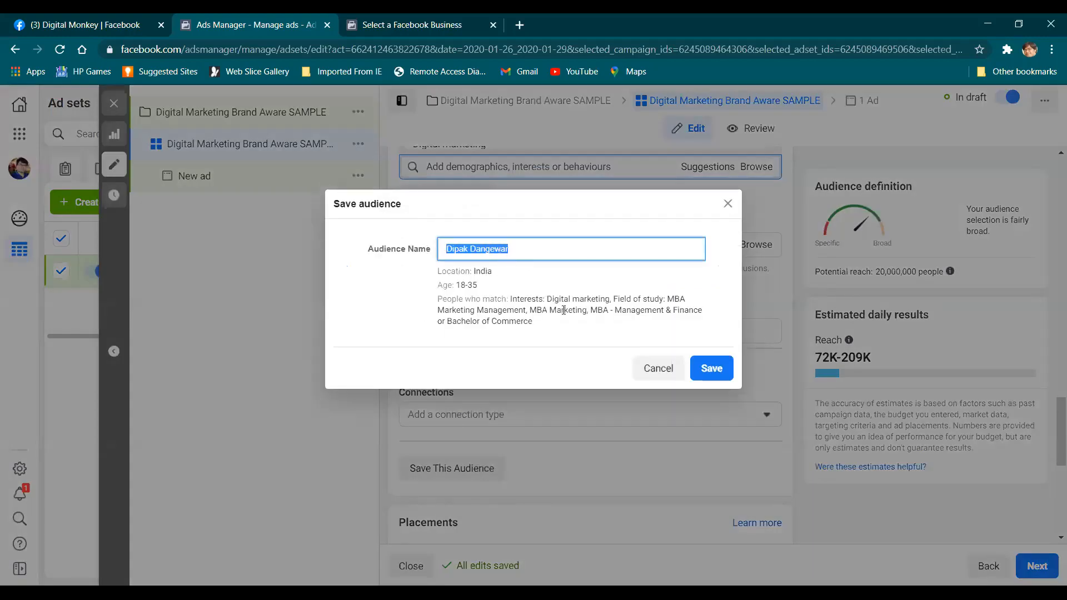
{"action": "left_click", "coordinate": [728, 204]}
{"action": "scroll", "coordinate": [671, 334], "scroll_direction": "up", "scroll_amount": 12}
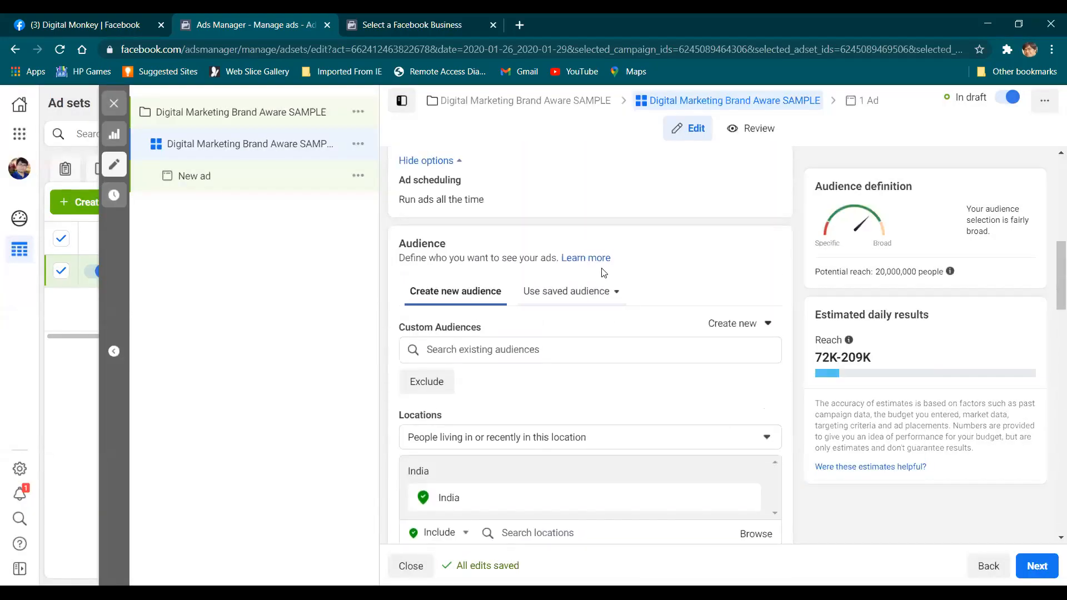
{"action": "left_click", "coordinate": [581, 290]}
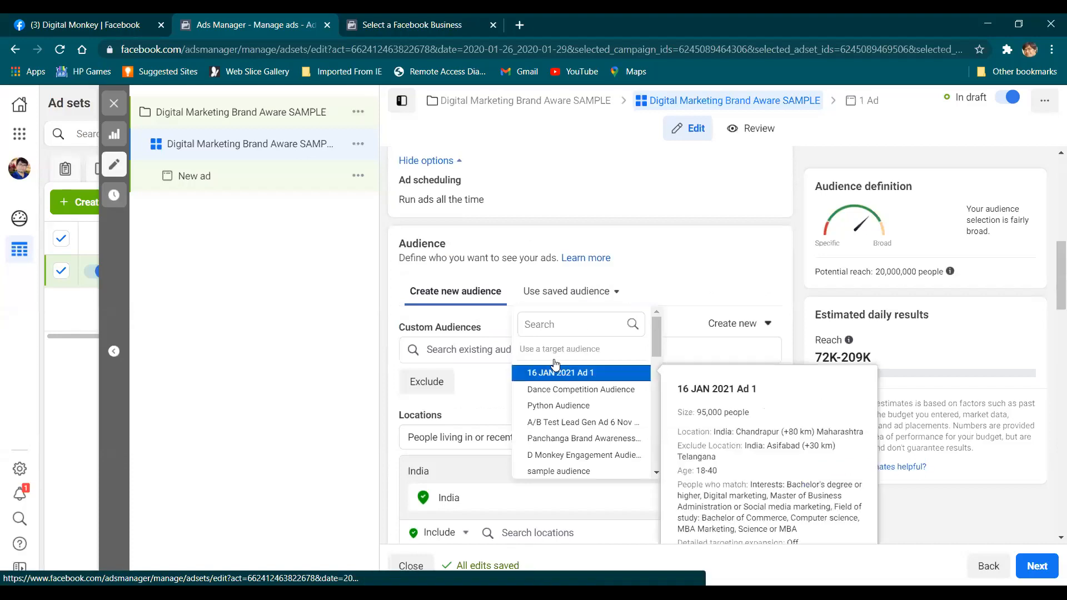
Step: Look over the automatic and manual placement options and the optimisation for ad delivery setting
{"action": "scroll", "coordinate": [672, 288], "scroll_direction": "down", "scroll_amount": 15}
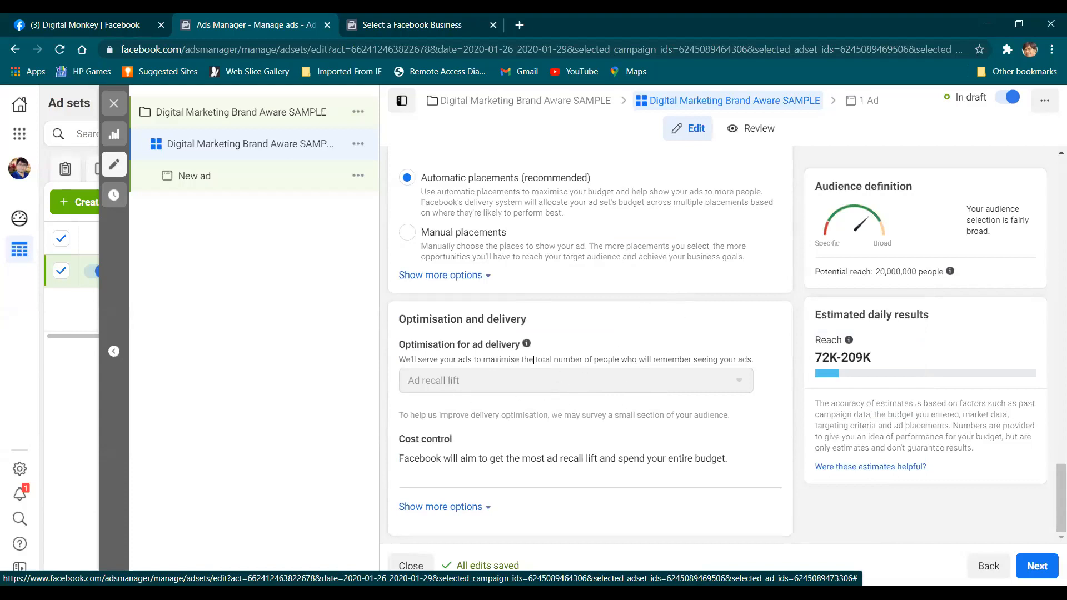
{"action": "mouse_move", "coordinate": [520, 344]}
{"action": "scroll", "coordinate": [507, 344], "scroll_direction": "up", "scroll_amount": 3}
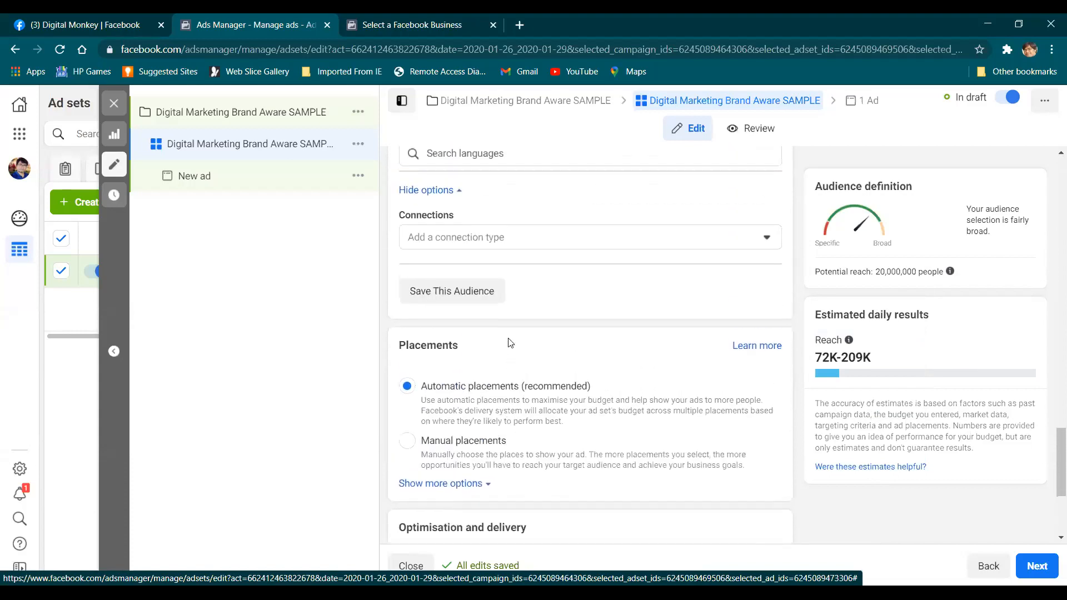
{"action": "scroll", "coordinate": [507, 341], "scroll_direction": "down", "scroll_amount": 3}
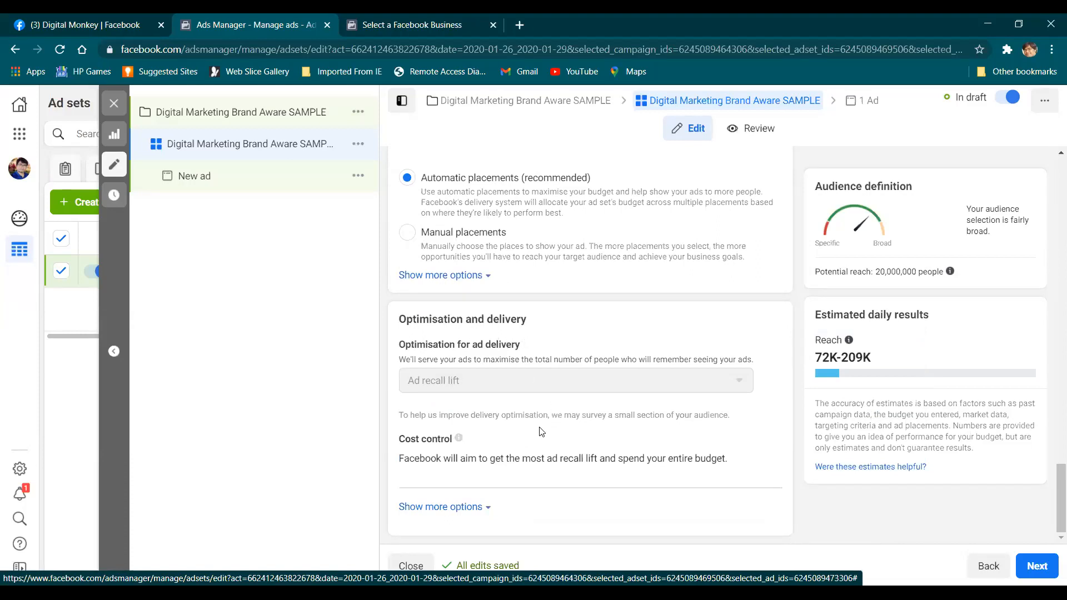
Step: Expand the additional optimisation and delivery options and read the explanations of when you are charged and the delivery type
{"action": "left_click", "coordinate": [485, 507]}
{"action": "scroll", "coordinate": [567, 445], "scroll_direction": "down", "scroll_amount": 1}
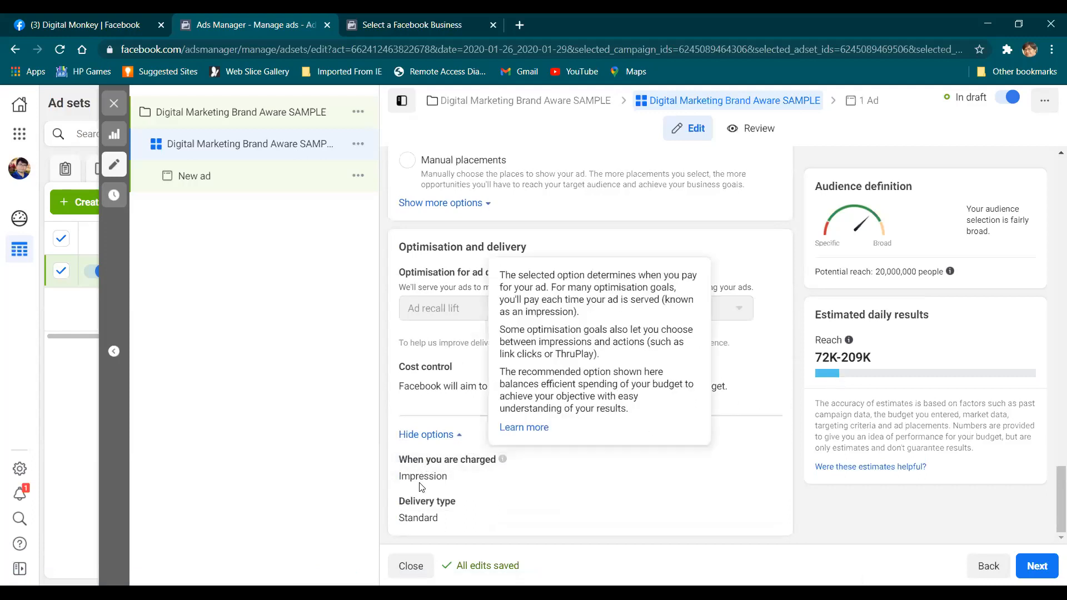
{"action": "mouse_move", "coordinate": [503, 460]}
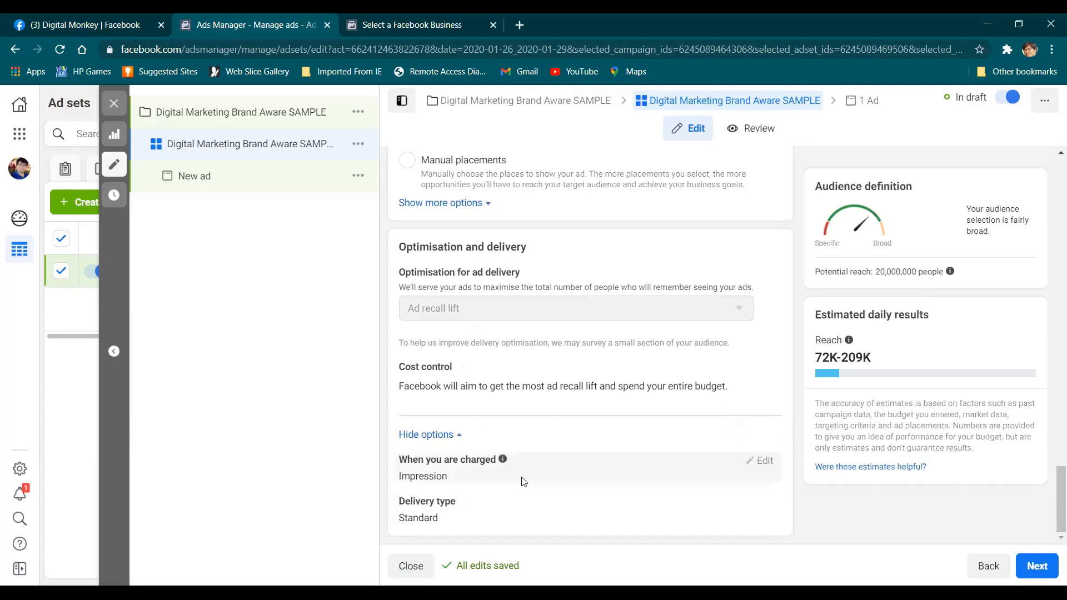
{"action": "scroll", "coordinate": [573, 465], "scroll_direction": "up", "scroll_amount": 10}
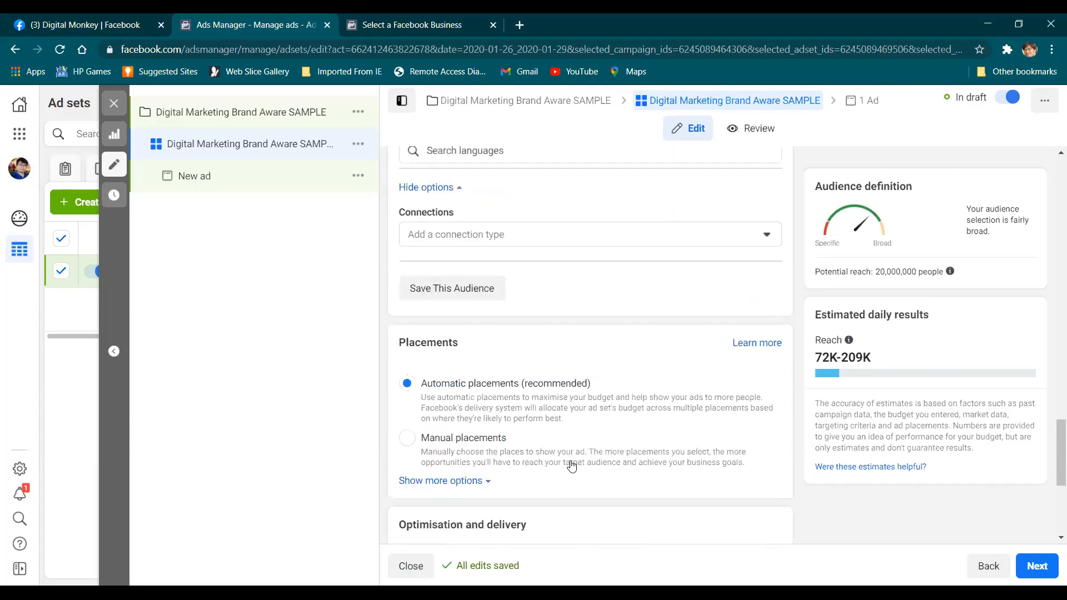
{"action": "scroll", "coordinate": [573, 465], "scroll_direction": "down", "scroll_amount": 10}
{"action": "mouse_move", "coordinate": [500, 458]}
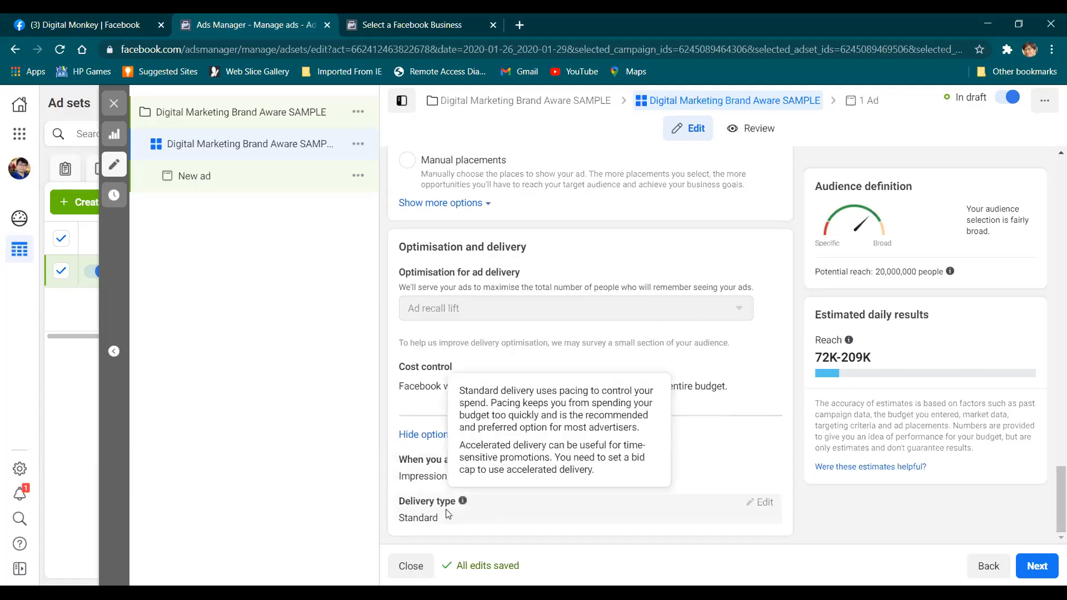
{"action": "mouse_move", "coordinate": [464, 504]}
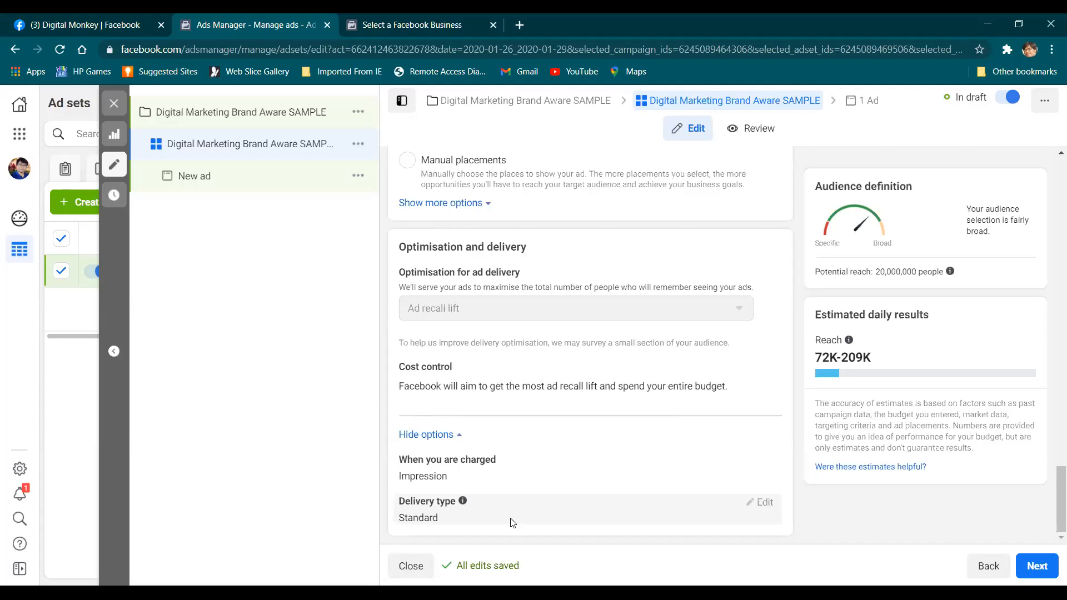
Step: Recheck the ad set's daily budget and its start and end dates, along with the audience and location settings
{"action": "scroll", "coordinate": [512, 522], "scroll_direction": "up", "scroll_amount": 20}
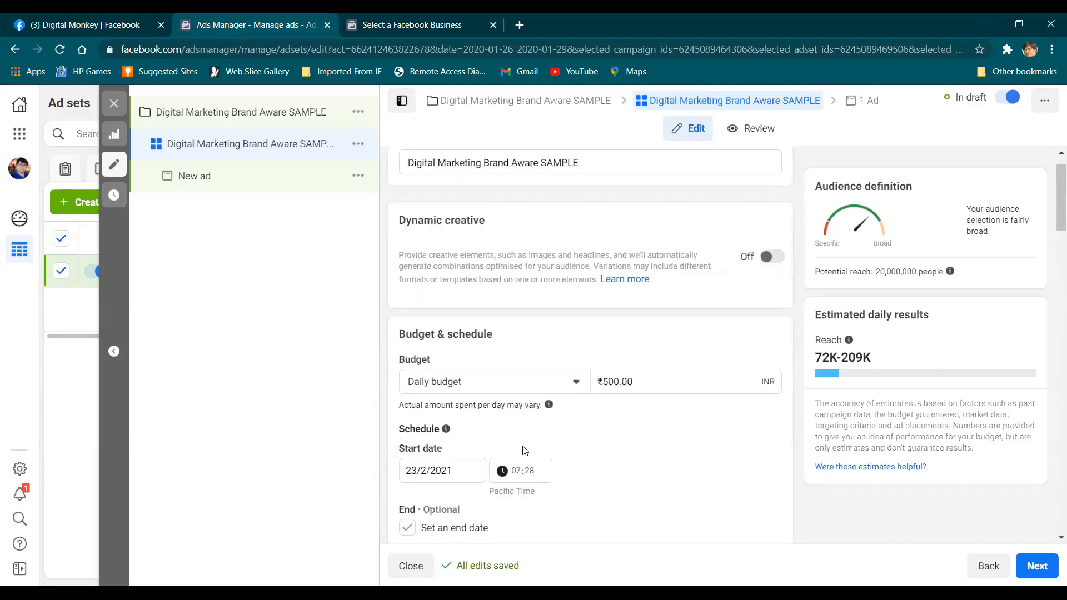
{"action": "scroll", "coordinate": [522, 450], "scroll_direction": "down", "scroll_amount": 3}
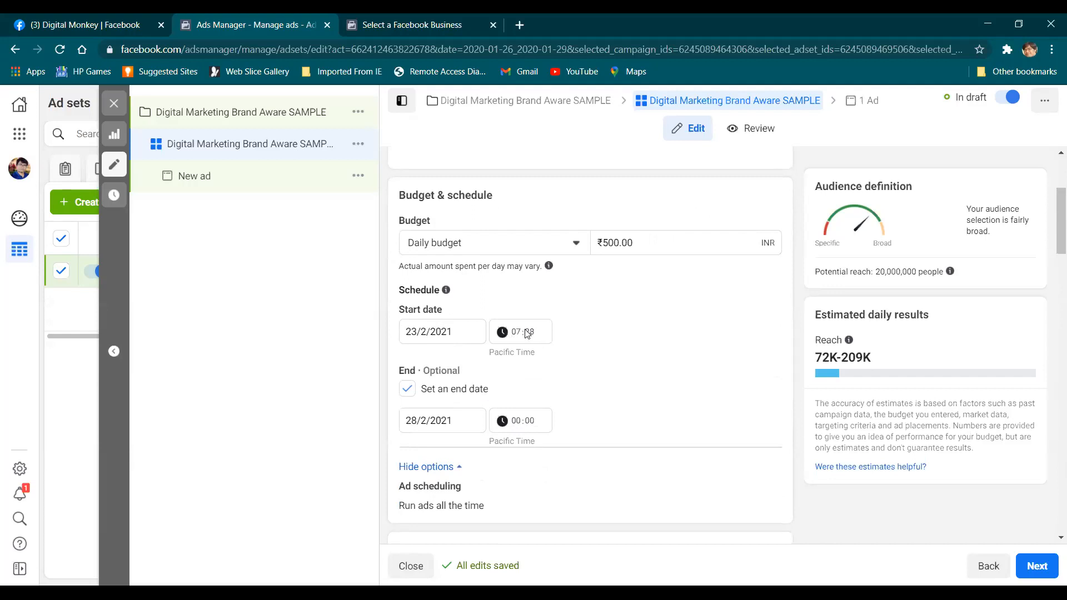
{"action": "left_click_drag", "start_coordinate": [603, 242], "coordinate": [635, 242]}
{"action": "left_click", "coordinate": [618, 297]}
{"action": "scroll", "coordinate": [620, 302], "scroll_direction": "down", "scroll_amount": 6}
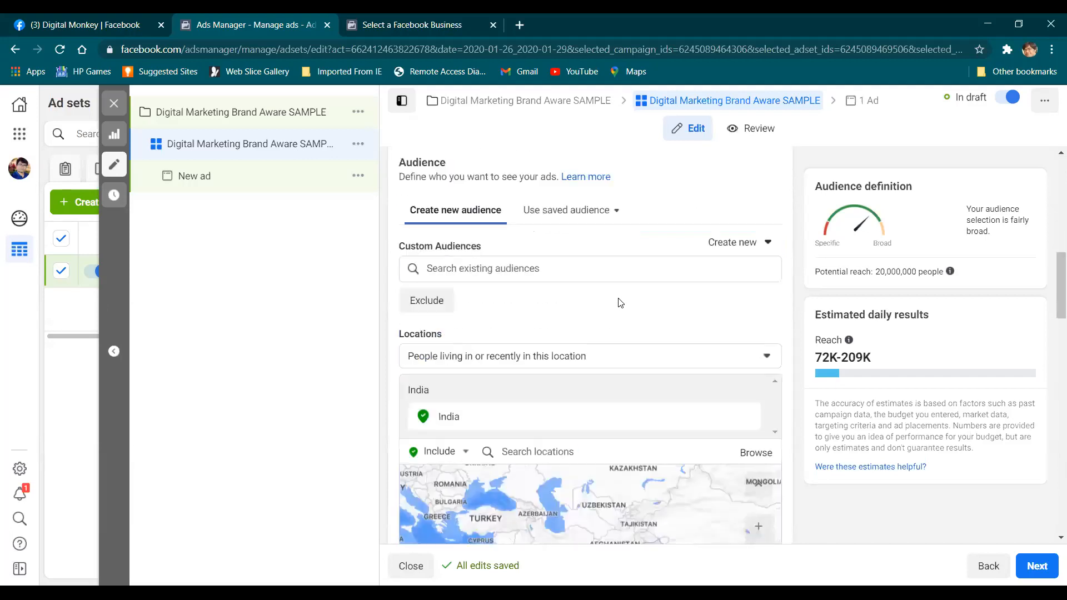
{"action": "scroll", "coordinate": [620, 302], "scroll_direction": "down", "scroll_amount": 6}
{"action": "scroll", "coordinate": [595, 286], "scroll_direction": "up", "scroll_amount": 6}
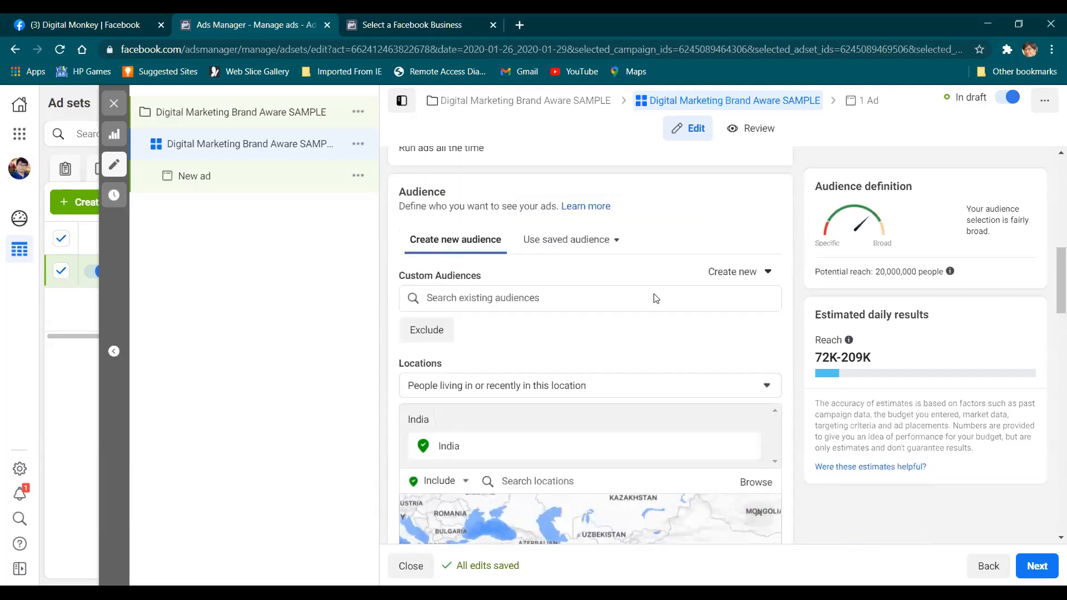
{"action": "scroll", "coordinate": [657, 298], "scroll_direction": "up", "scroll_amount": 6}
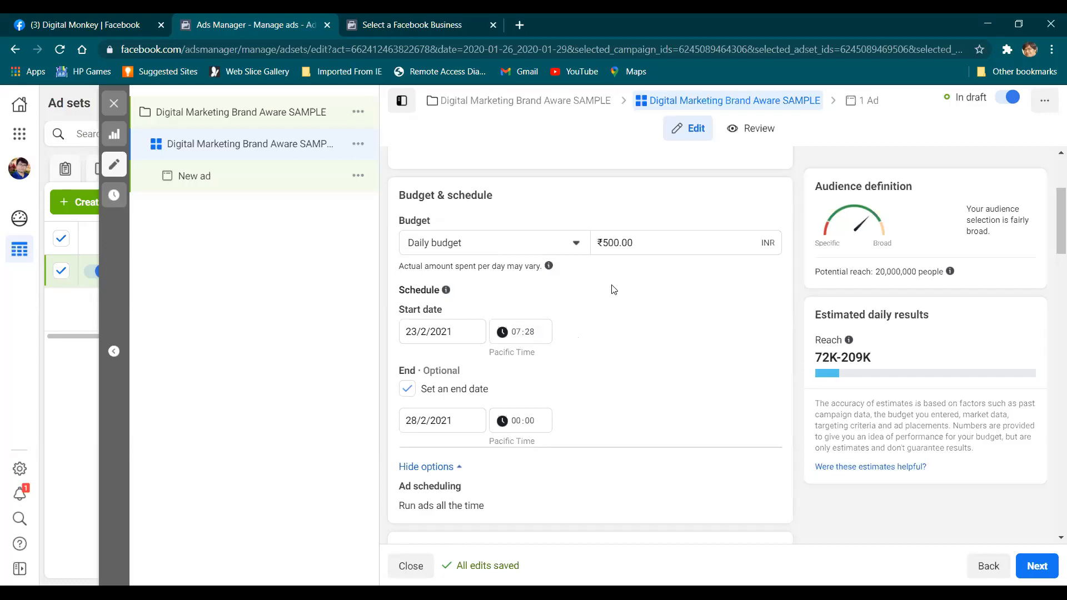
{"action": "scroll", "coordinate": [614, 289], "scroll_direction": "down", "scroll_amount": 2}
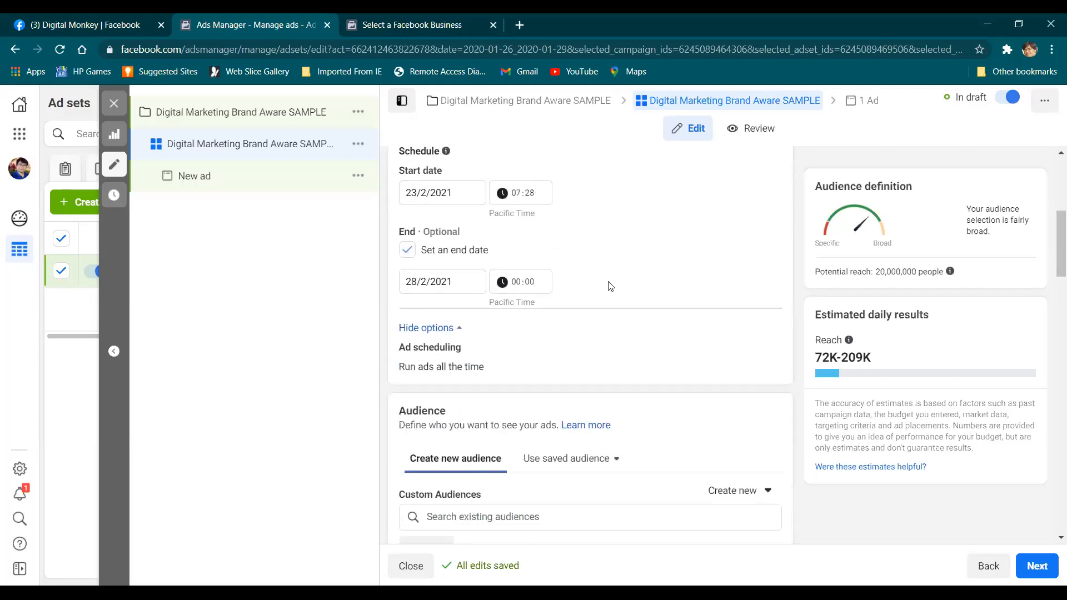
{"action": "scroll", "coordinate": [606, 279], "scroll_direction": "up", "scroll_amount": 2}
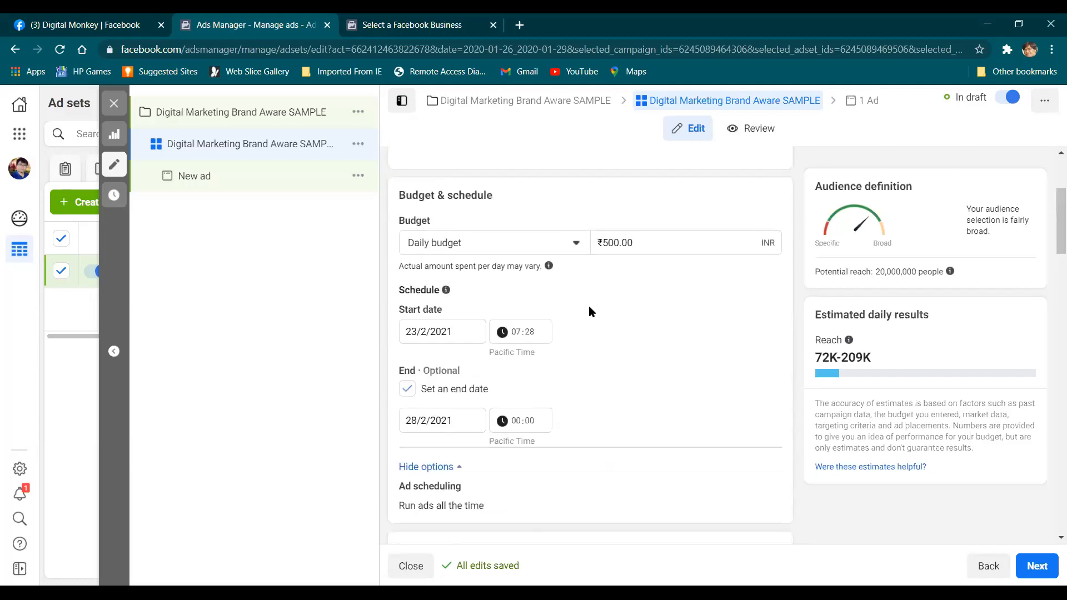
Step: Review the whole ad set once more, from detailed targeting and delivery settings back to the ad set name
{"action": "scroll", "coordinate": [589, 305], "scroll_direction": "down", "scroll_amount": 10}
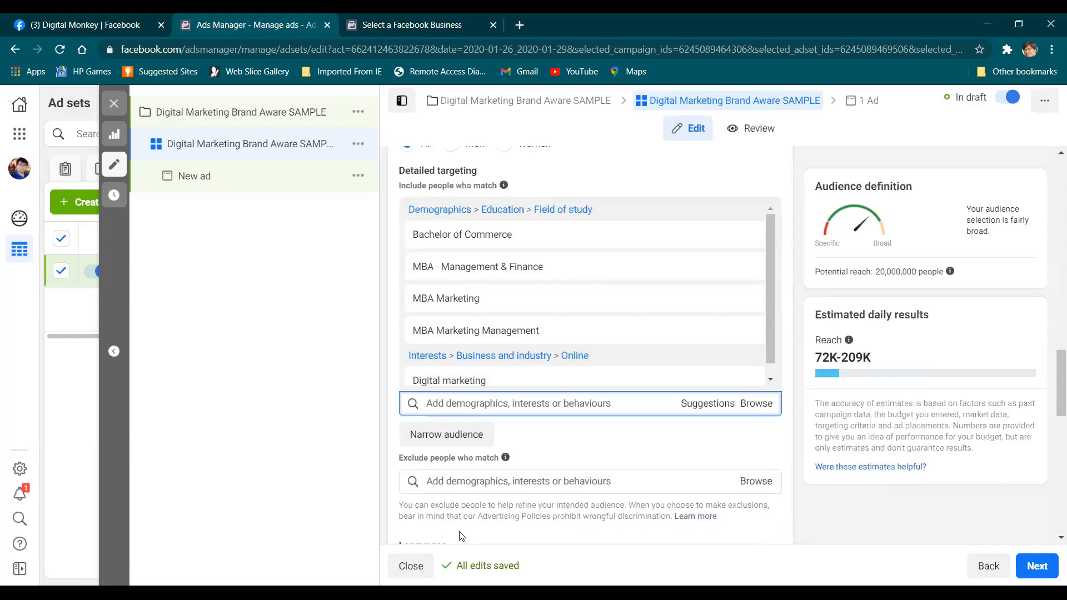
{"action": "scroll", "coordinate": [460, 535], "scroll_direction": "down", "scroll_amount": 8}
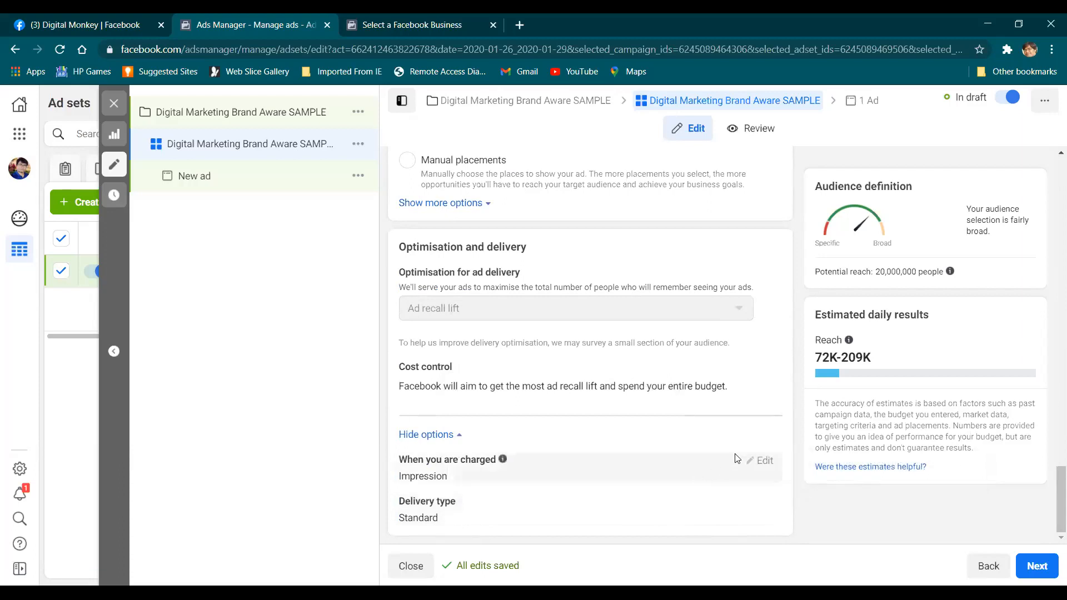
{"action": "scroll", "coordinate": [783, 428], "scroll_direction": "up", "scroll_amount": 10}
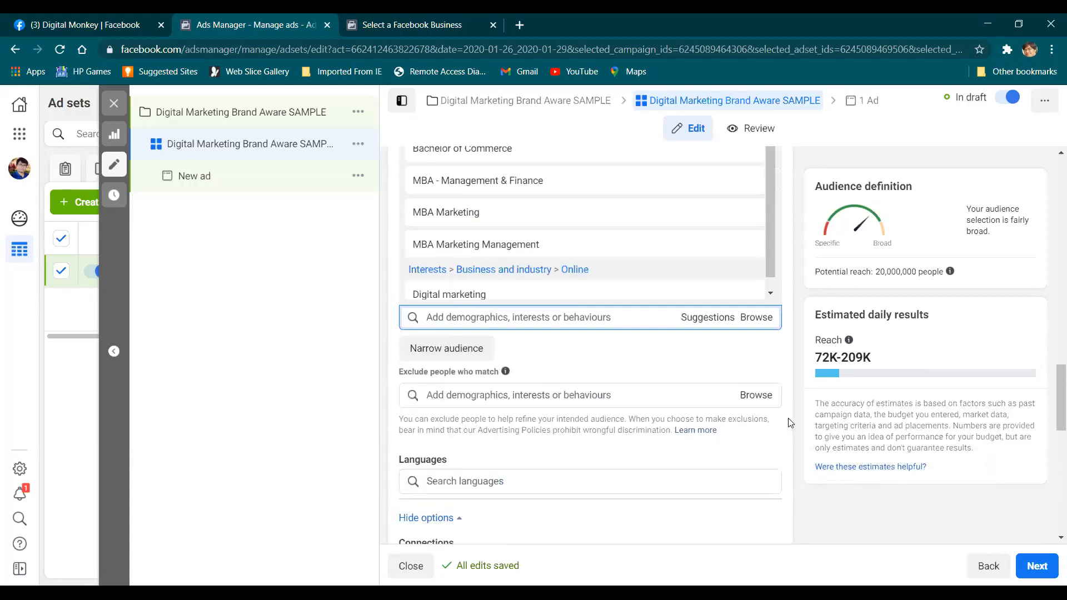
{"action": "scroll", "coordinate": [789, 423], "scroll_direction": "up", "scroll_amount": 10}
{"action": "scroll", "coordinate": [791, 417], "scroll_direction": "down", "scroll_amount": 15}
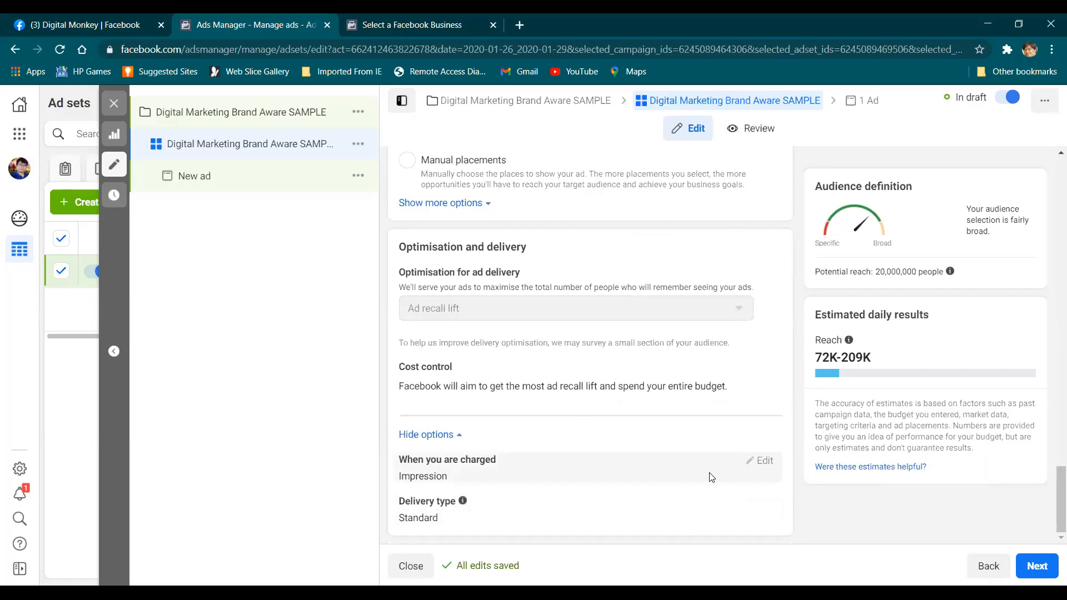
{"action": "scroll", "coordinate": [711, 477], "scroll_direction": "up", "scroll_amount": 10}
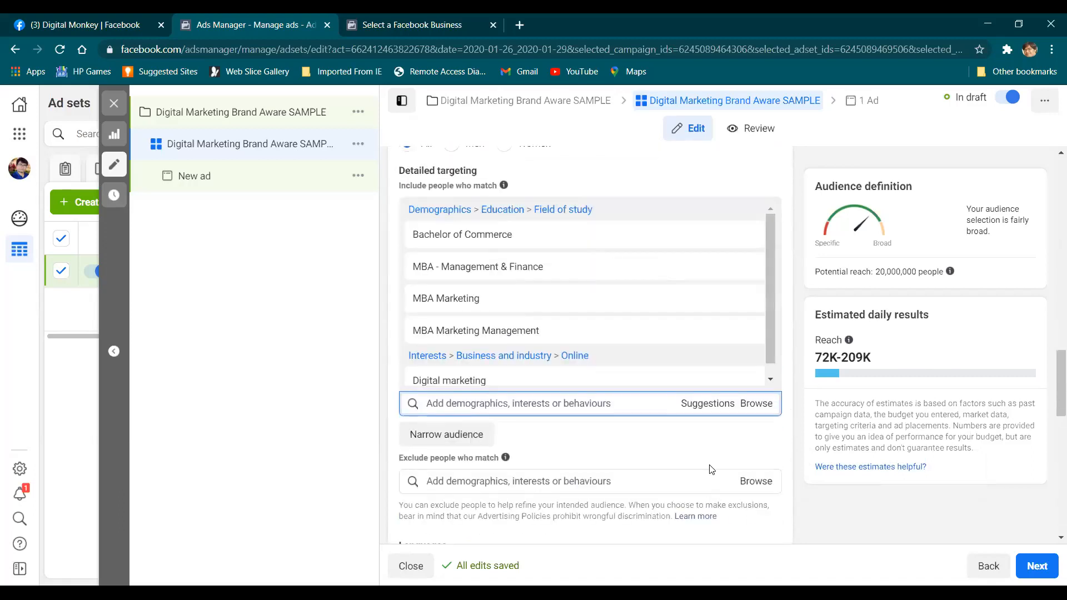
{"action": "scroll", "coordinate": [712, 460], "scroll_direction": "up", "scroll_amount": 10}
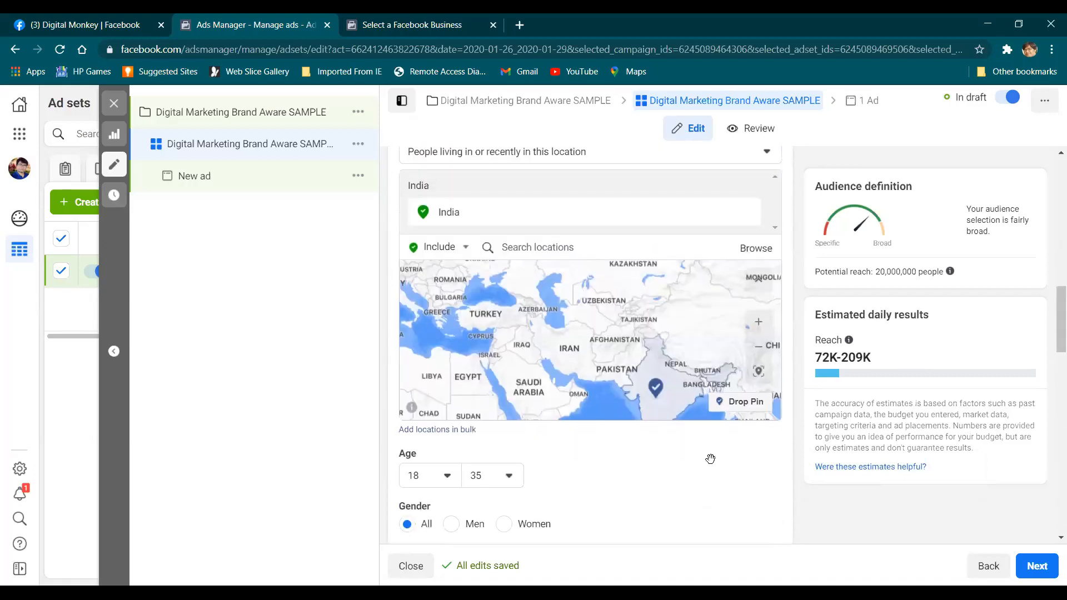
{"action": "scroll", "coordinate": [713, 465], "scroll_direction": "up", "scroll_amount": 10}
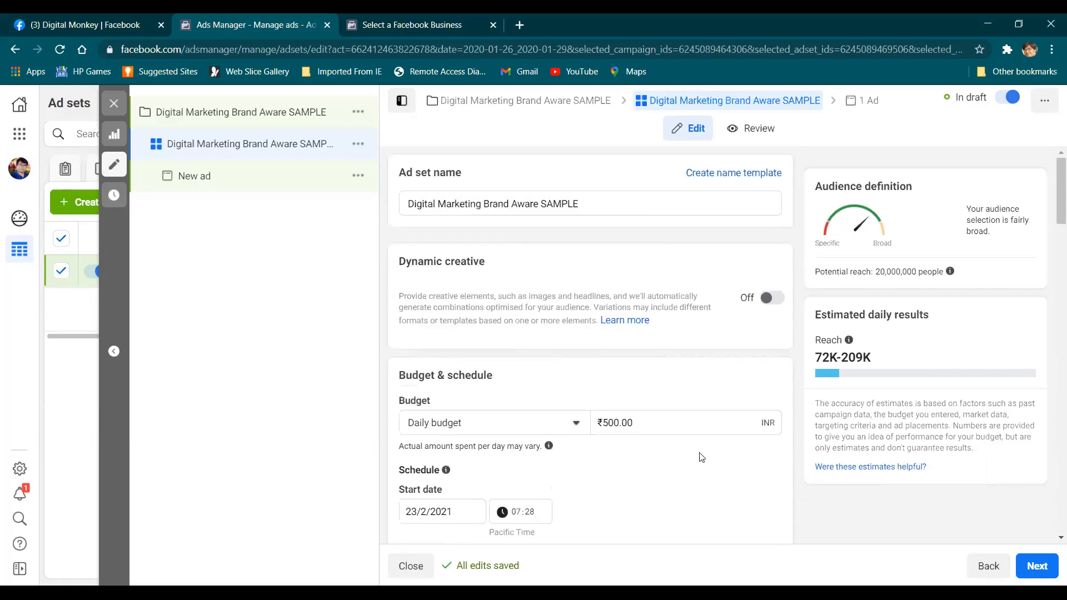
Step: Open the new ad and look over its name, identity, ad setup, format and creative sections
{"action": "left_click", "coordinate": [220, 182]}
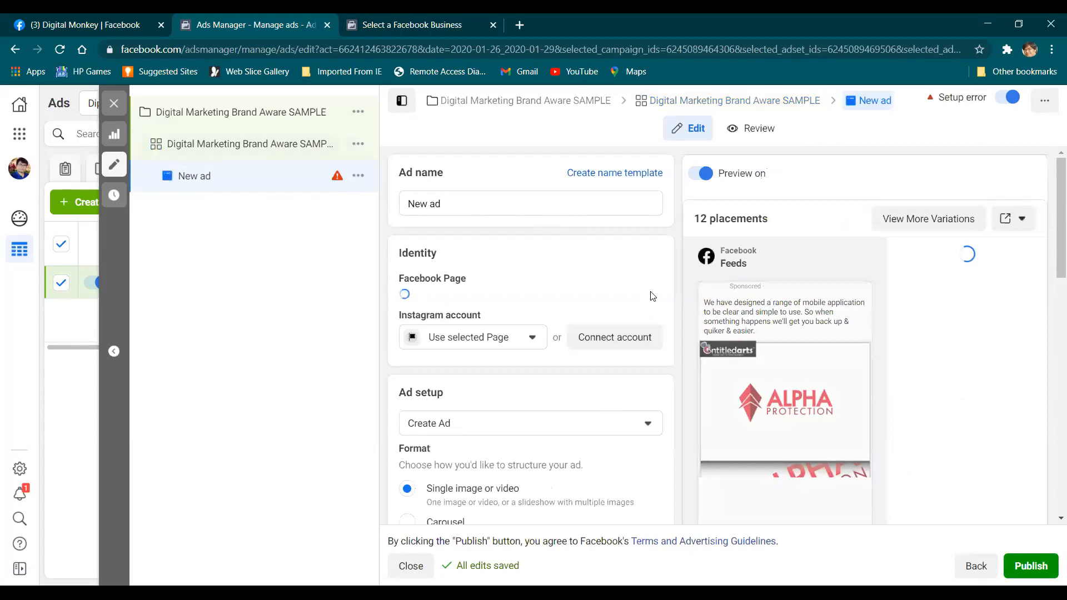
{"action": "scroll", "coordinate": [639, 328], "scroll_direction": "down", "scroll_amount": 5}
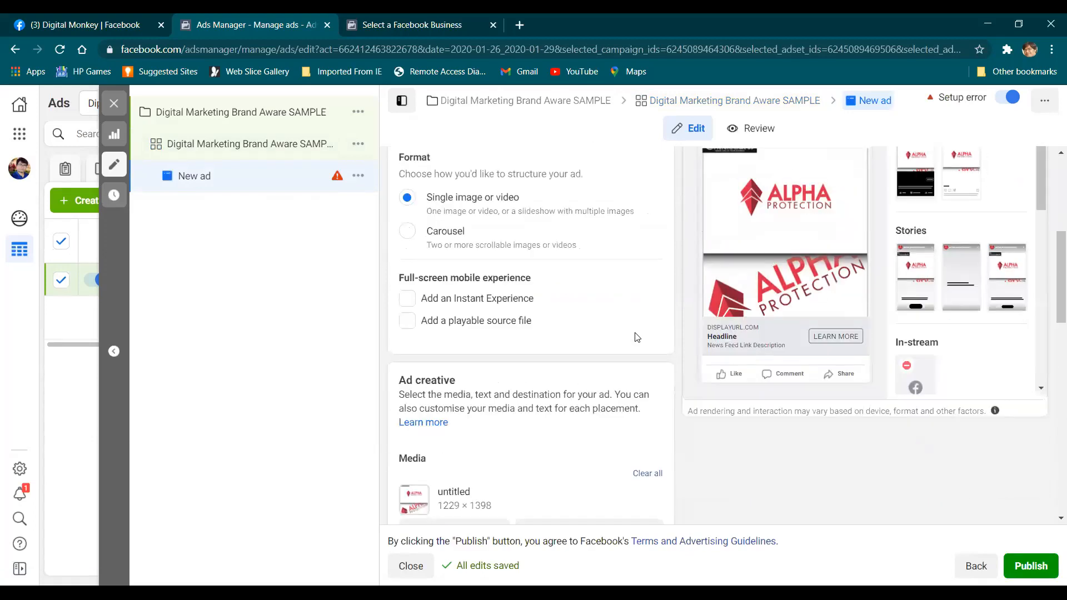
{"action": "scroll", "coordinate": [636, 336], "scroll_direction": "up", "scroll_amount": 4}
{"action": "scroll", "coordinate": [478, 329], "scroll_direction": "up", "scroll_amount": 2}
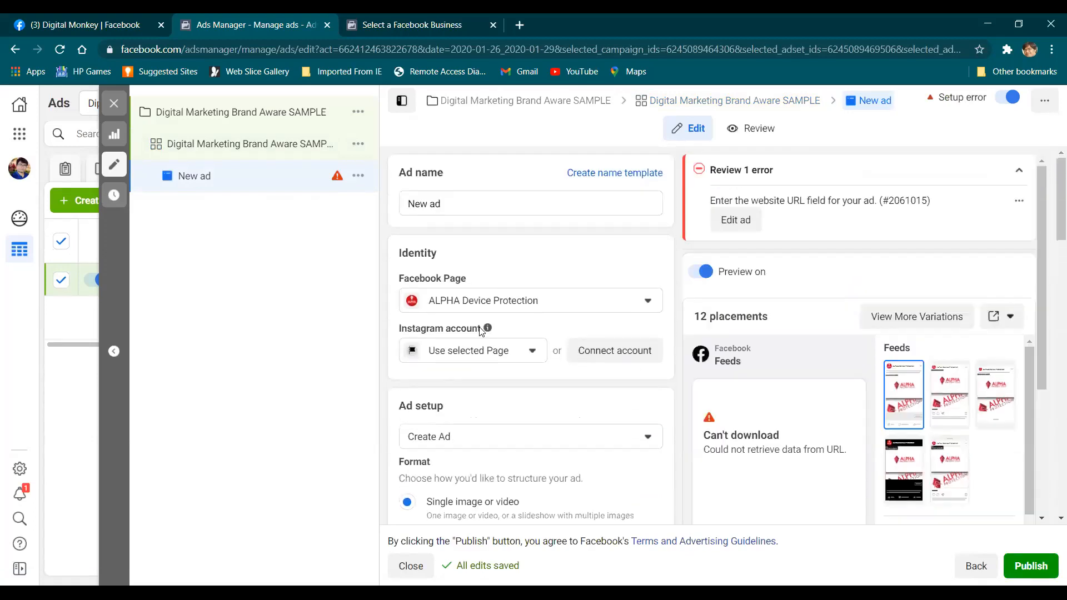
{"action": "scroll", "coordinate": [536, 311], "scroll_direction": "down", "scroll_amount": 10}
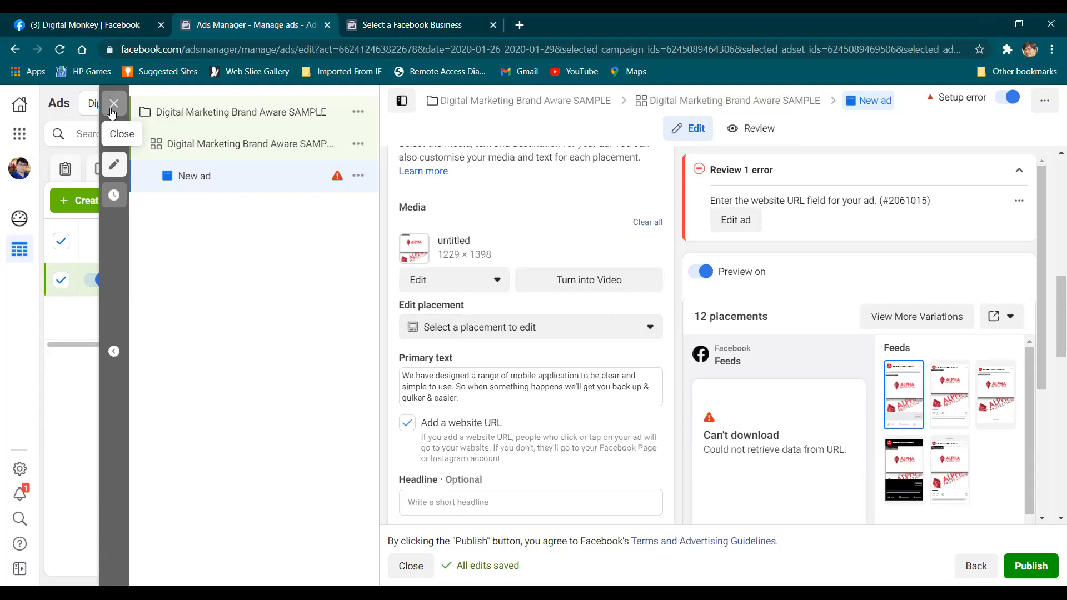
{"action": "scroll", "coordinate": [616, 288], "scroll_direction": "up", "scroll_amount": 8}
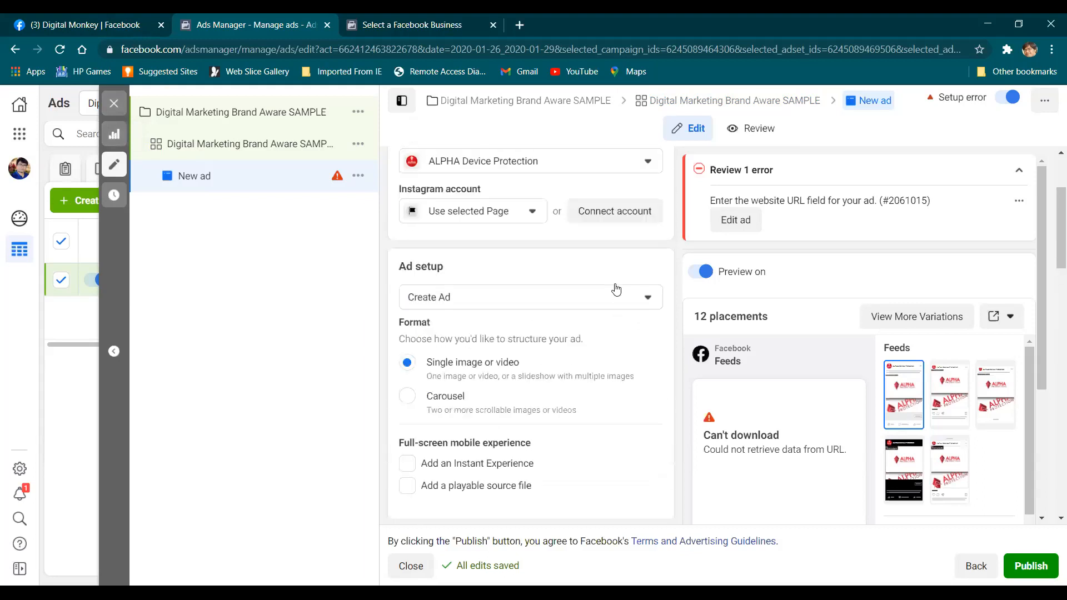
{"action": "scroll", "coordinate": [616, 289], "scroll_direction": "up", "scroll_amount": 3}
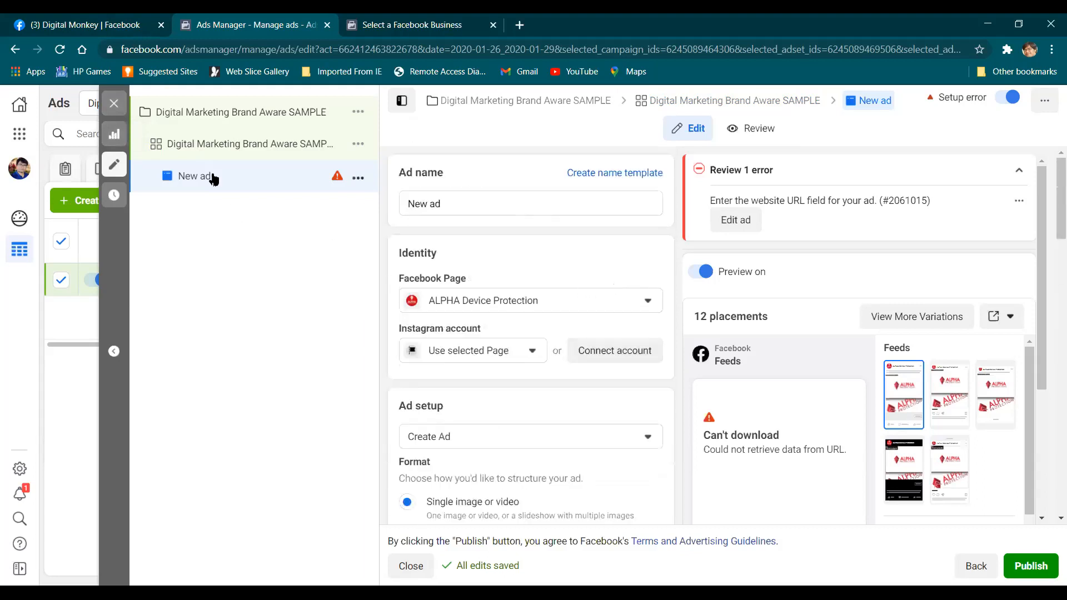
Step: Recheck the ad's format, media and primary text, and view the Facebook Pages available for its identity
{"action": "scroll", "coordinate": [591, 350], "scroll_direction": "down", "scroll_amount": 6}
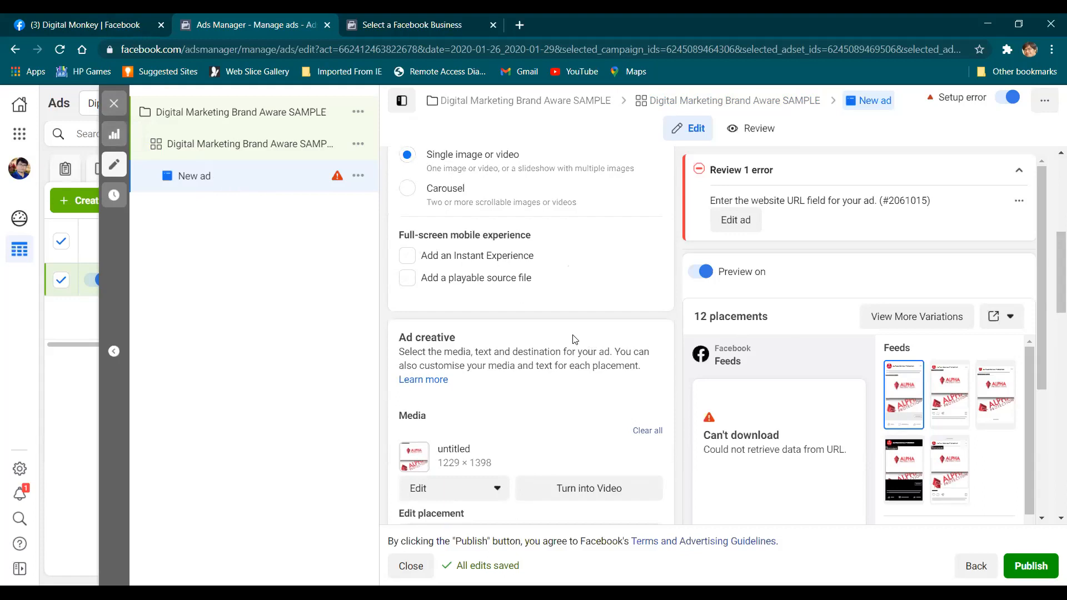
{"action": "scroll", "coordinate": [537, 388], "scroll_direction": "down", "scroll_amount": 5}
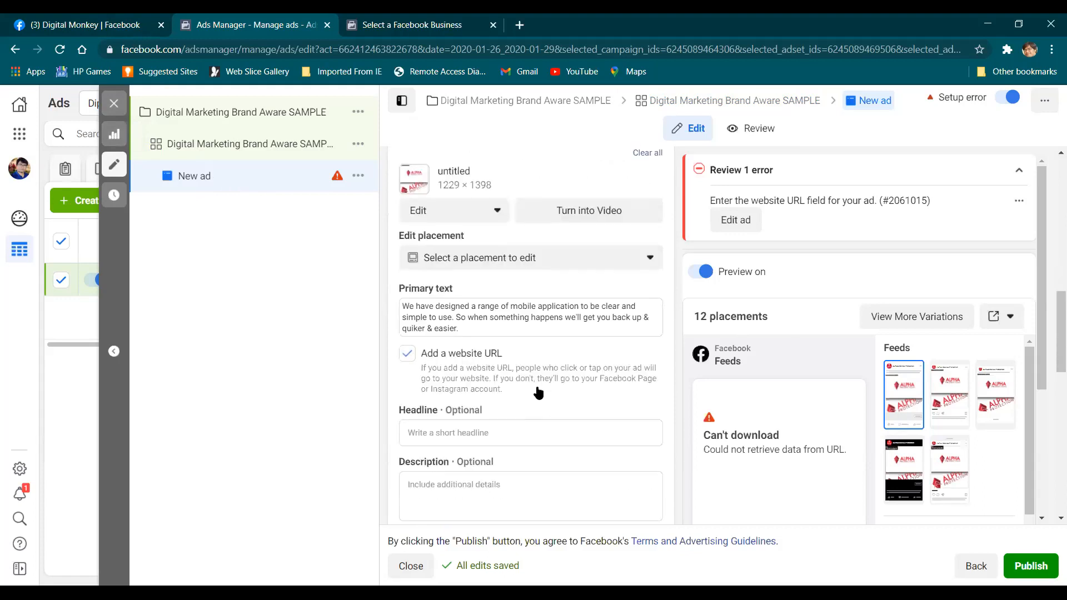
{"action": "scroll", "coordinate": [538, 389], "scroll_direction": "up", "scroll_amount": 5}
{"action": "scroll", "coordinate": [538, 387], "scroll_direction": "up", "scroll_amount": 6}
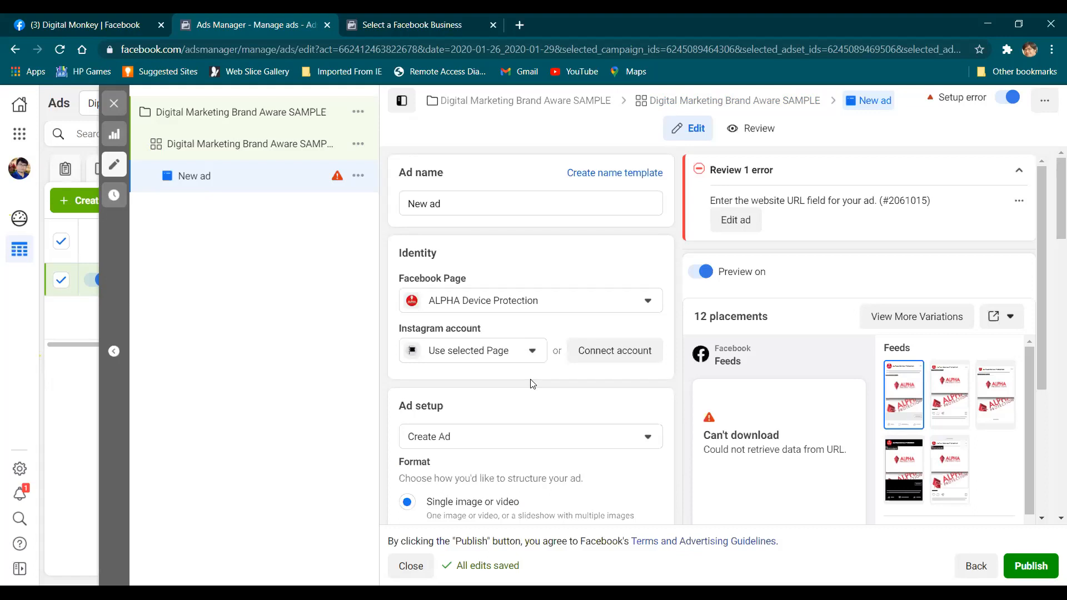
{"action": "left_click", "coordinate": [572, 305]}
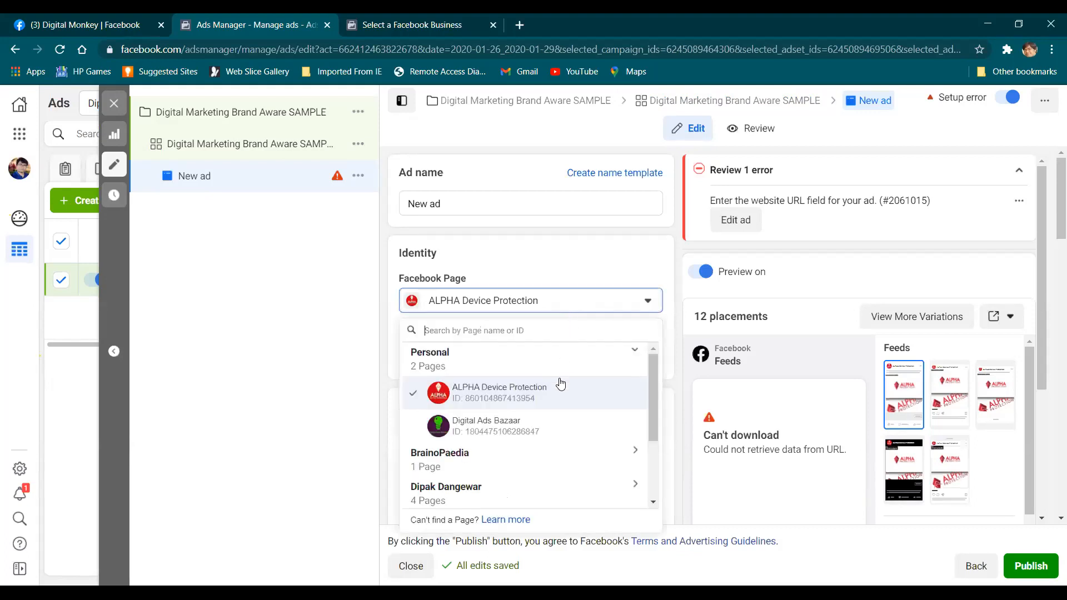
{"action": "mouse_move", "coordinate": [652, 381]}
{"action": "left_mouse_down"}
{"action": "mouse_move", "coordinate": [647, 439]}
{"action": "mouse_move", "coordinate": [645, 363]}
{"action": "left_mouse_up"}
Step: Return to the Digital Marketing Brand Aware SAMPLE ad set and check its daily budget amount and schedule
{"action": "left_click", "coordinate": [242, 146]}
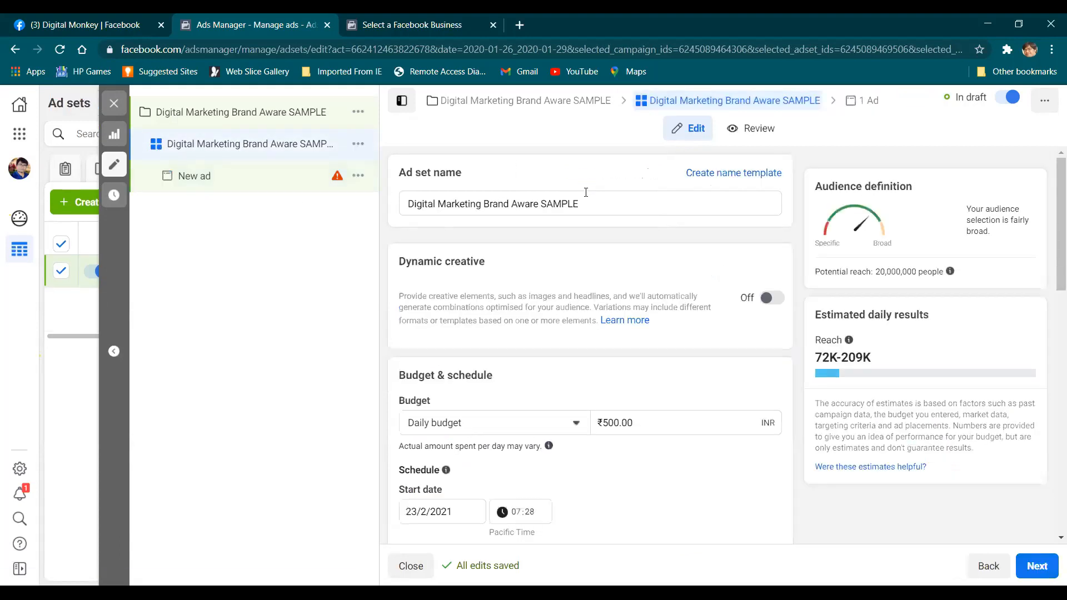
{"action": "scroll", "coordinate": [581, 254], "scroll_direction": "down", "scroll_amount": 5}
{"action": "scroll", "coordinate": [595, 278], "scroll_direction": "up", "scroll_amount": 2}
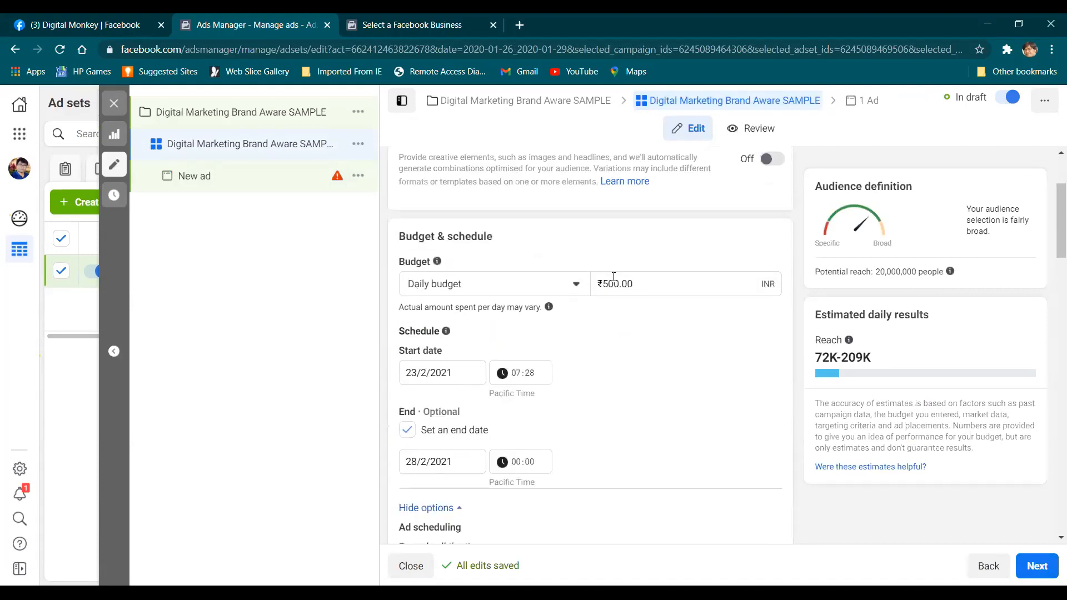
{"action": "left_click_drag", "start_coordinate": [632, 284], "coordinate": [602, 285]}
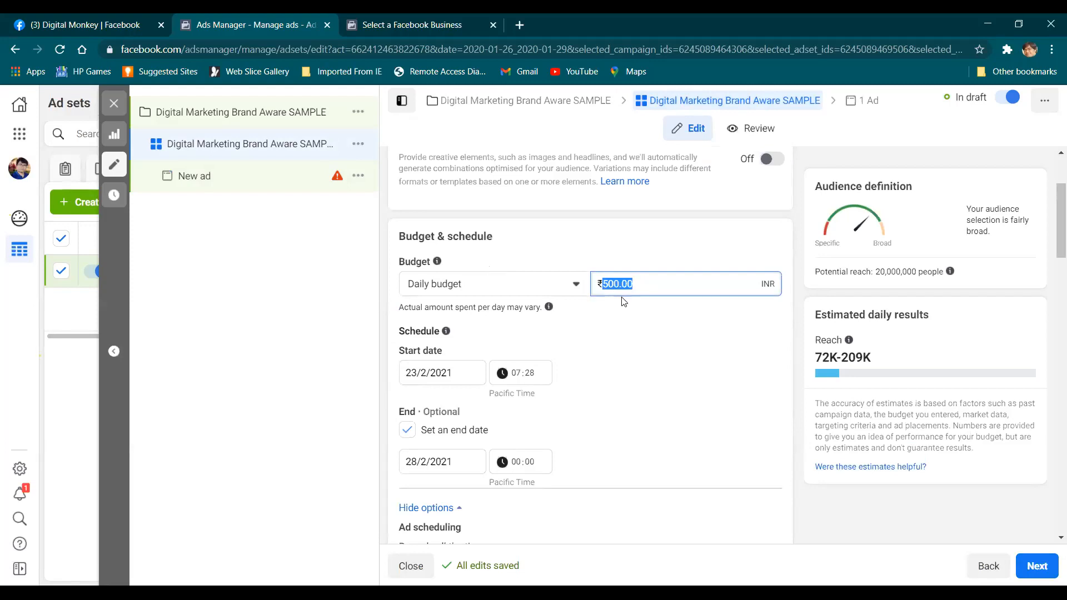
{"action": "left_click", "coordinate": [649, 335]}
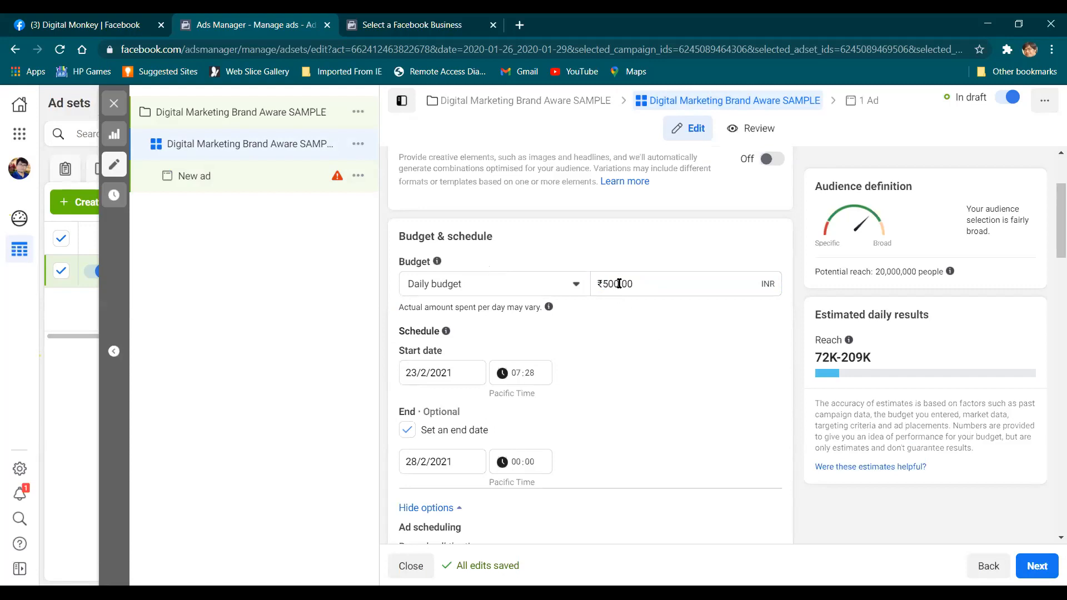
Step: Review the ad set's detailed targeting, languages, placements, and optimisation and delivery settings, returning to its budget and schedule
{"action": "scroll", "coordinate": [631, 335], "scroll_direction": "down", "scroll_amount": 15}
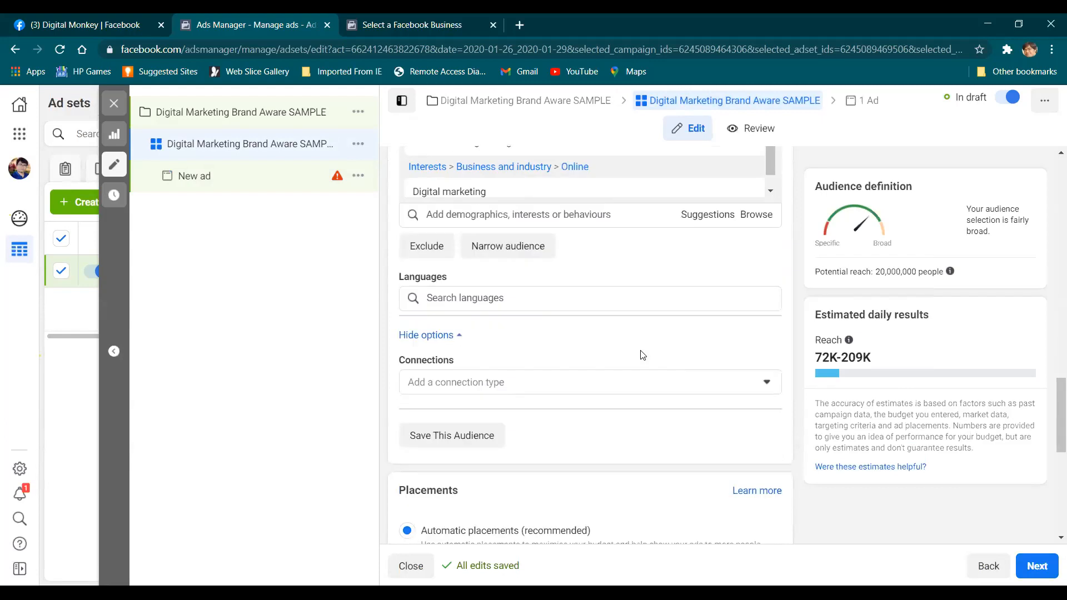
{"action": "scroll", "coordinate": [643, 355], "scroll_direction": "down", "scroll_amount": 8}
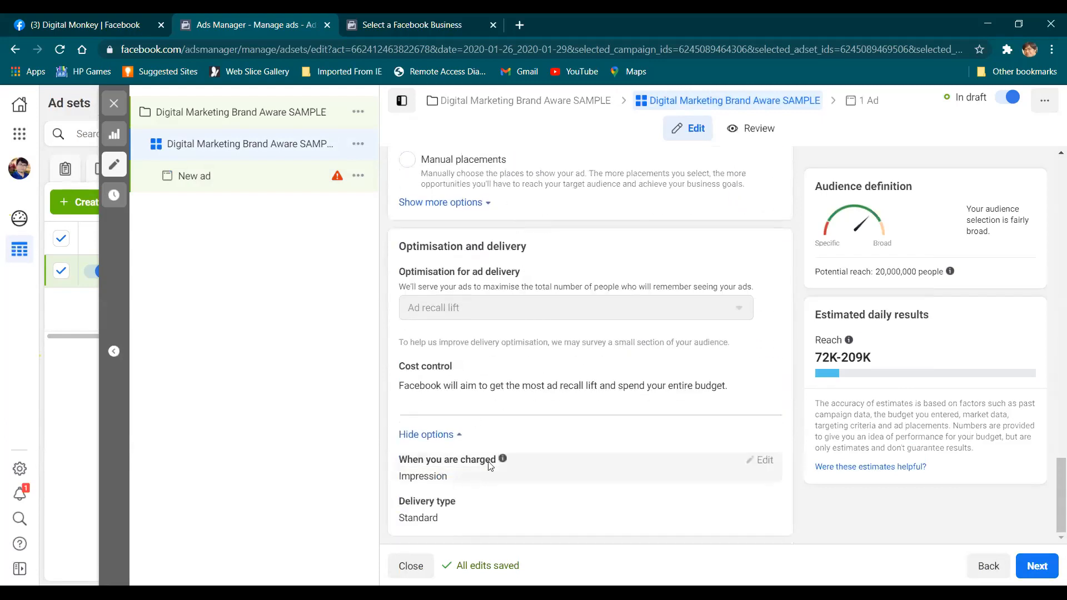
{"action": "scroll", "coordinate": [752, 285], "scroll_direction": "up", "scroll_amount": 10}
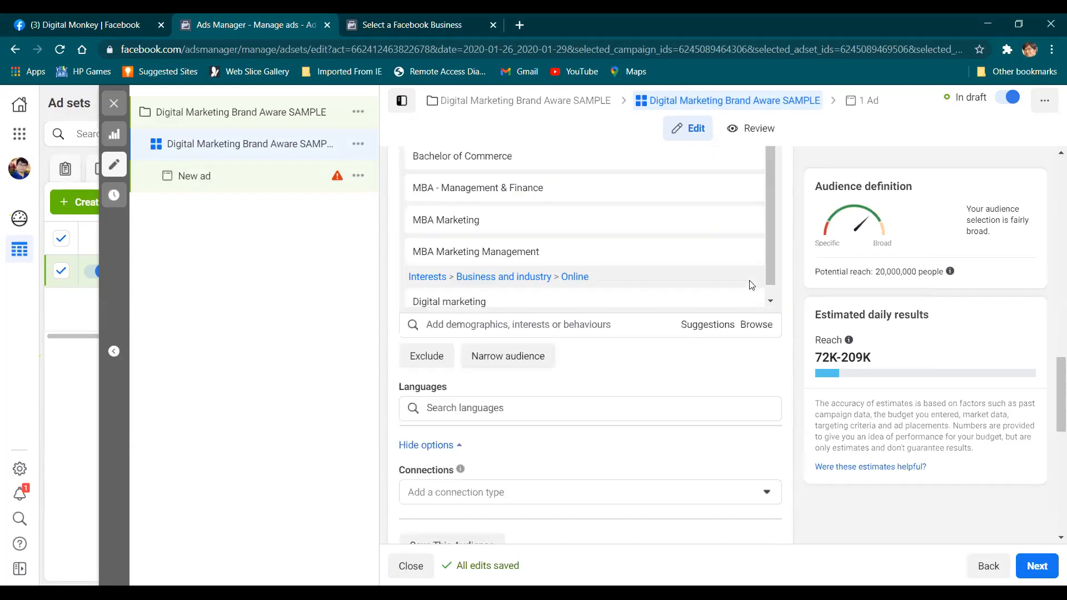
{"action": "scroll", "coordinate": [746, 279], "scroll_direction": "up", "scroll_amount": 10}
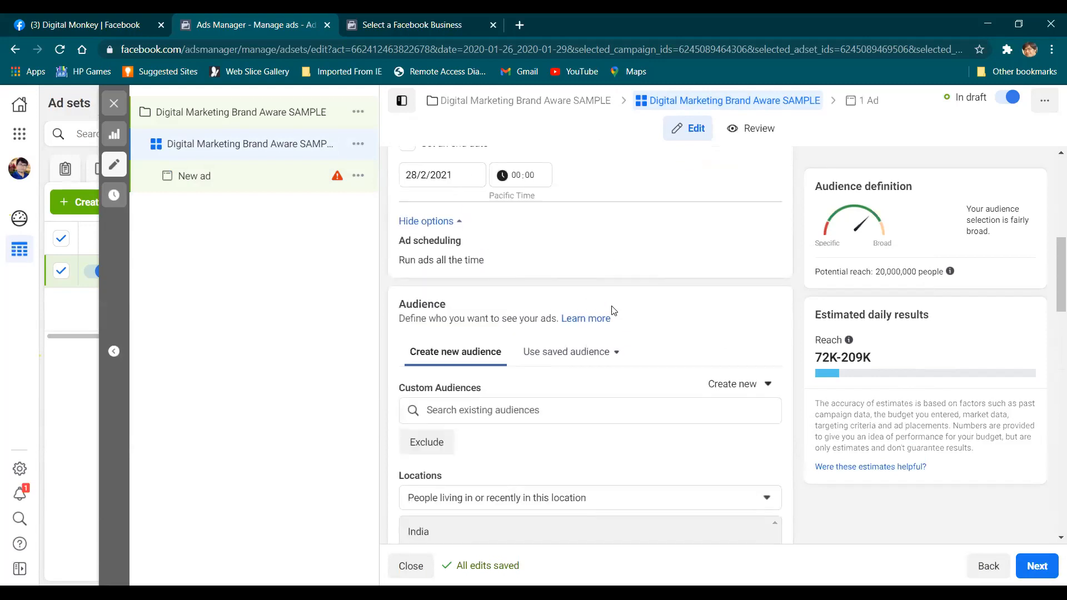
{"action": "scroll", "coordinate": [594, 322], "scroll_direction": "down", "scroll_amount": 6}
{"action": "scroll", "coordinate": [545, 347], "scroll_direction": "up", "scroll_amount": 8}
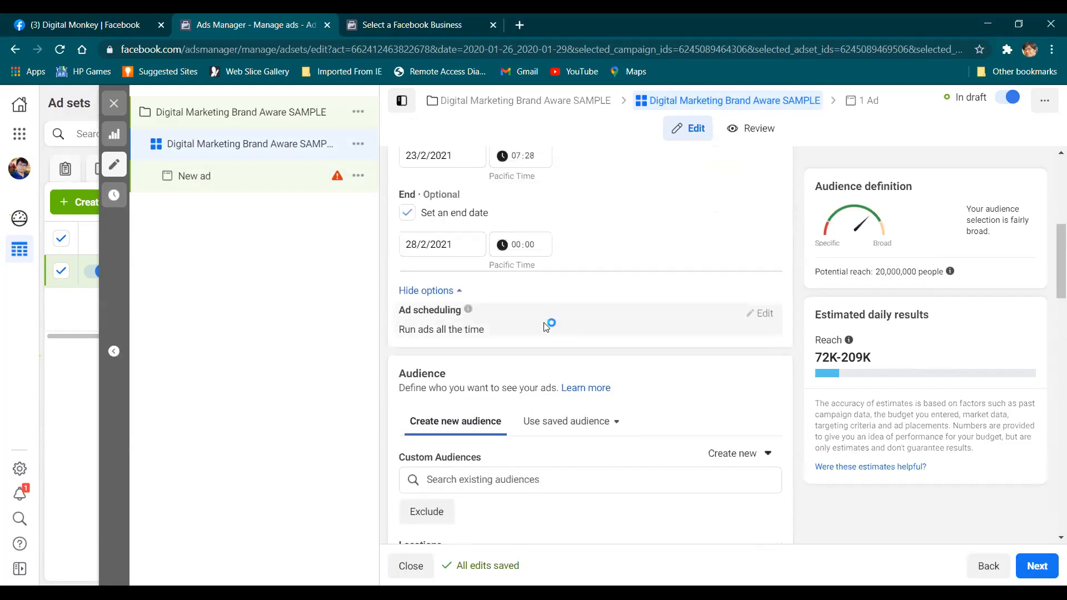
{"action": "scroll", "coordinate": [545, 327], "scroll_direction": "up", "scroll_amount": 3}
Step: Examine the budget amount and the budget type choices, keeping the ad set on Daily budget
{"action": "left_click", "coordinate": [614, 207]}
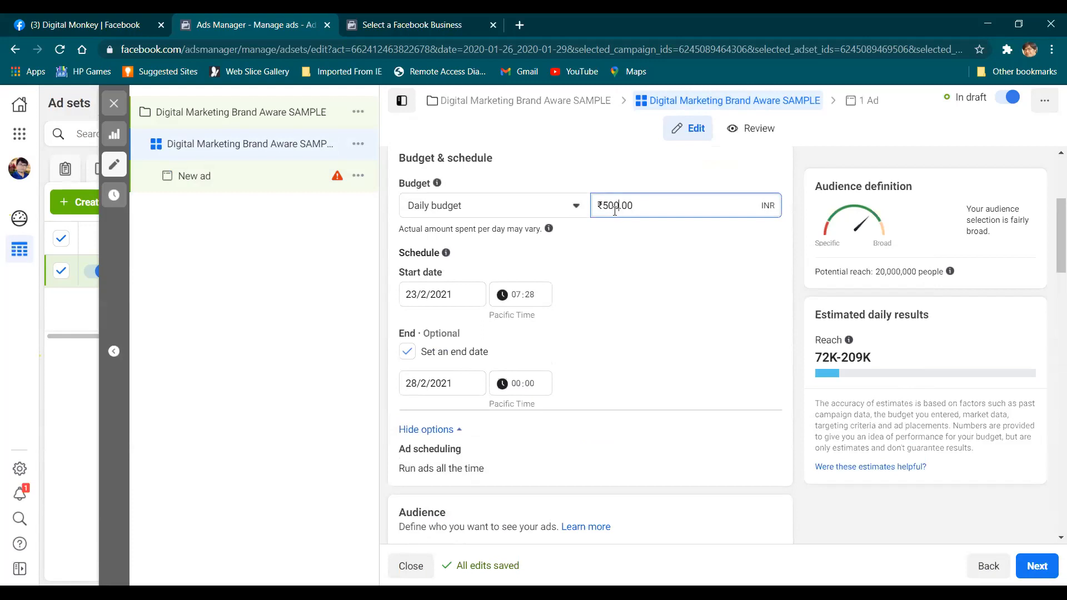
{"action": "left_click_drag", "start_coordinate": [619, 205], "coordinate": [600, 206]}
{"action": "left_click", "coordinate": [486, 213]}
{"action": "left_click", "coordinate": [487, 236]}
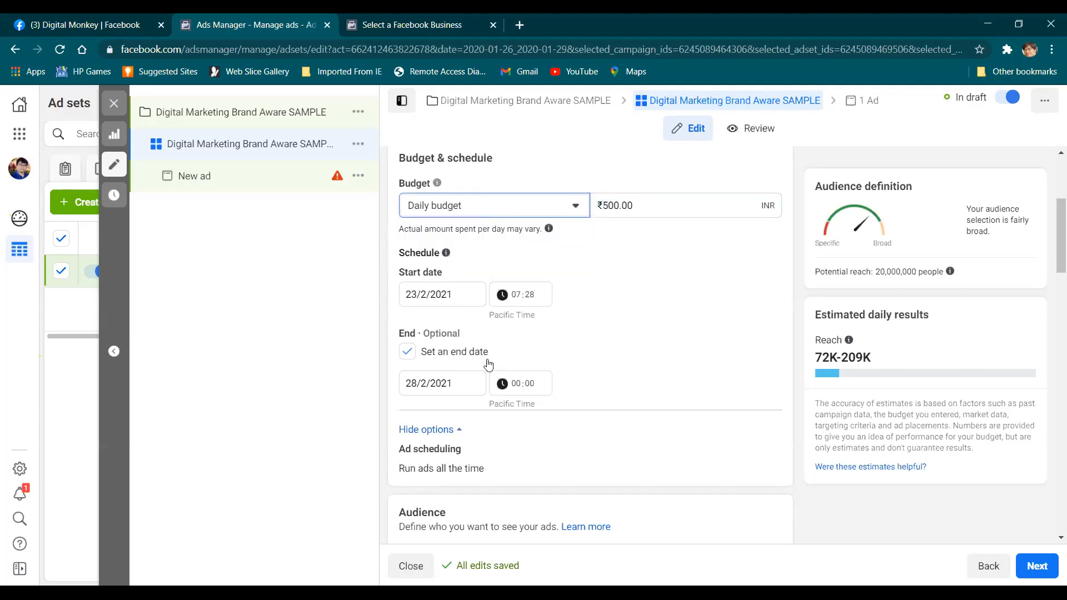